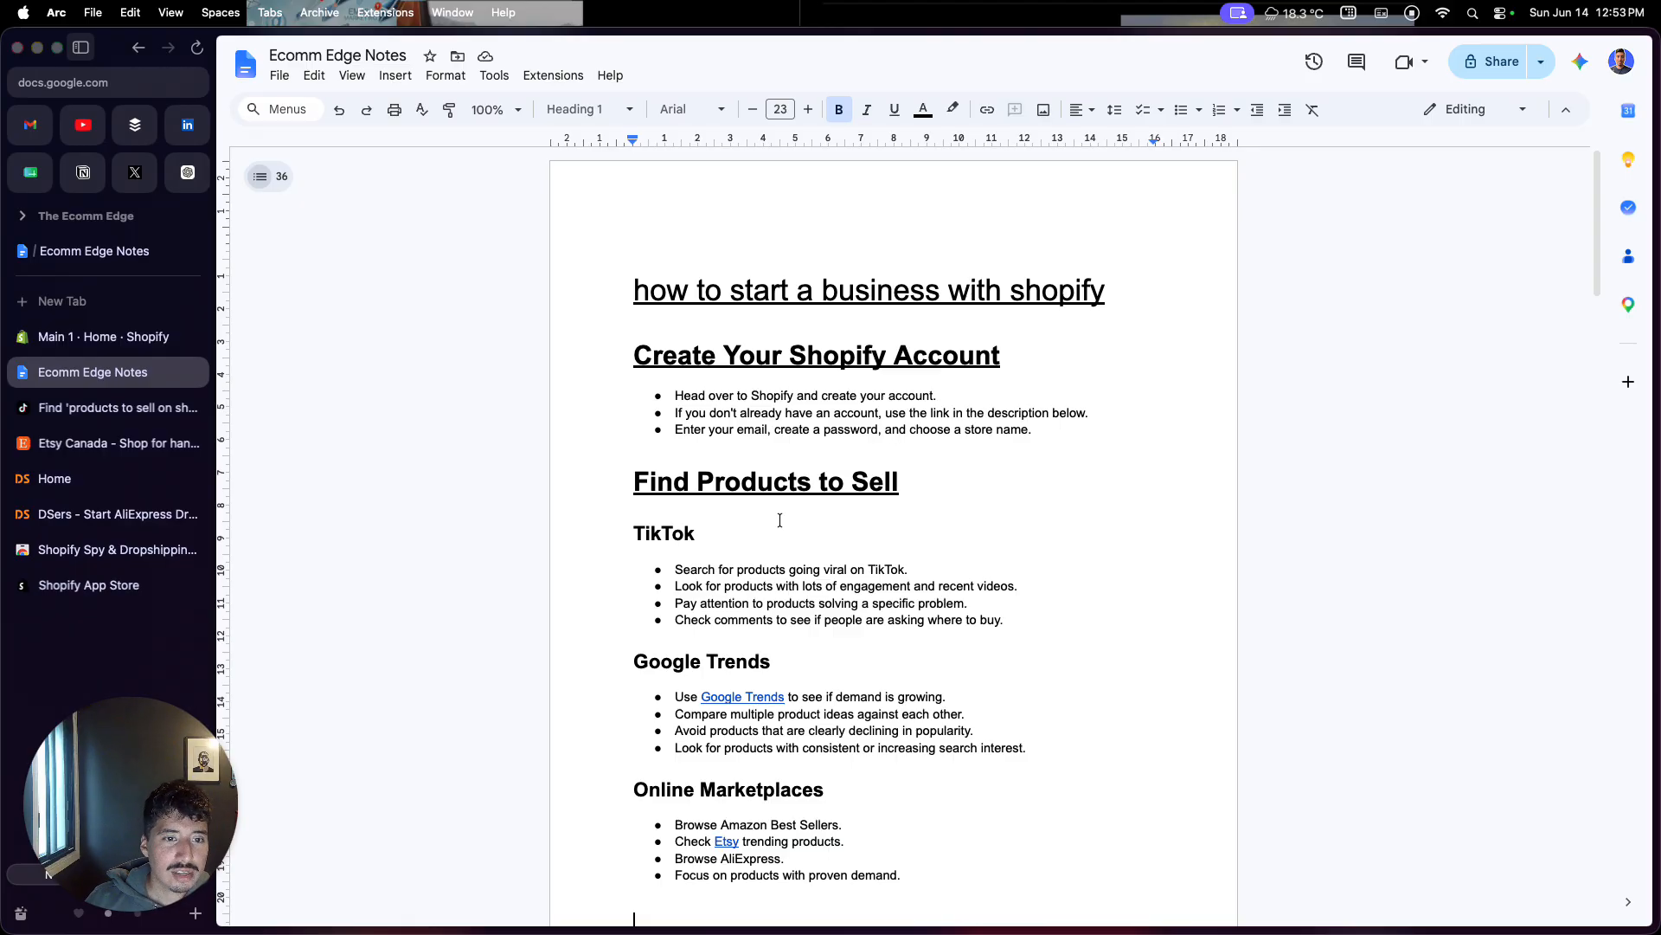
Step: View the Shopify admin home page and return to the TikTok section of the Ecomm Edge Notes document
click(104, 336)
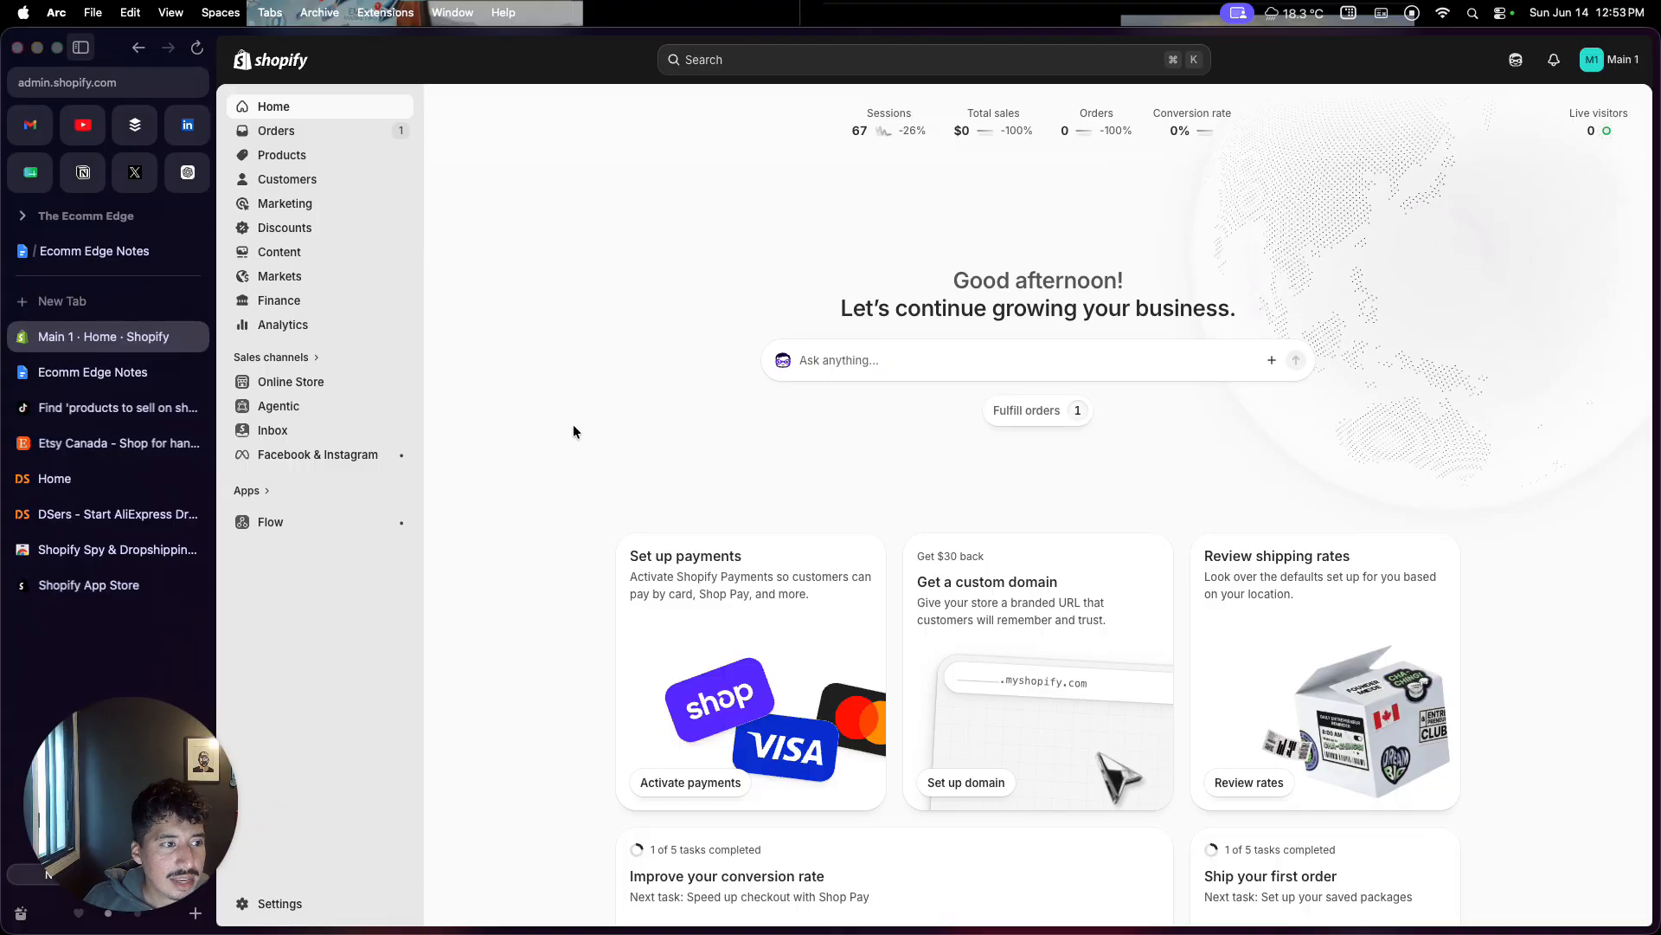
click(137, 373)
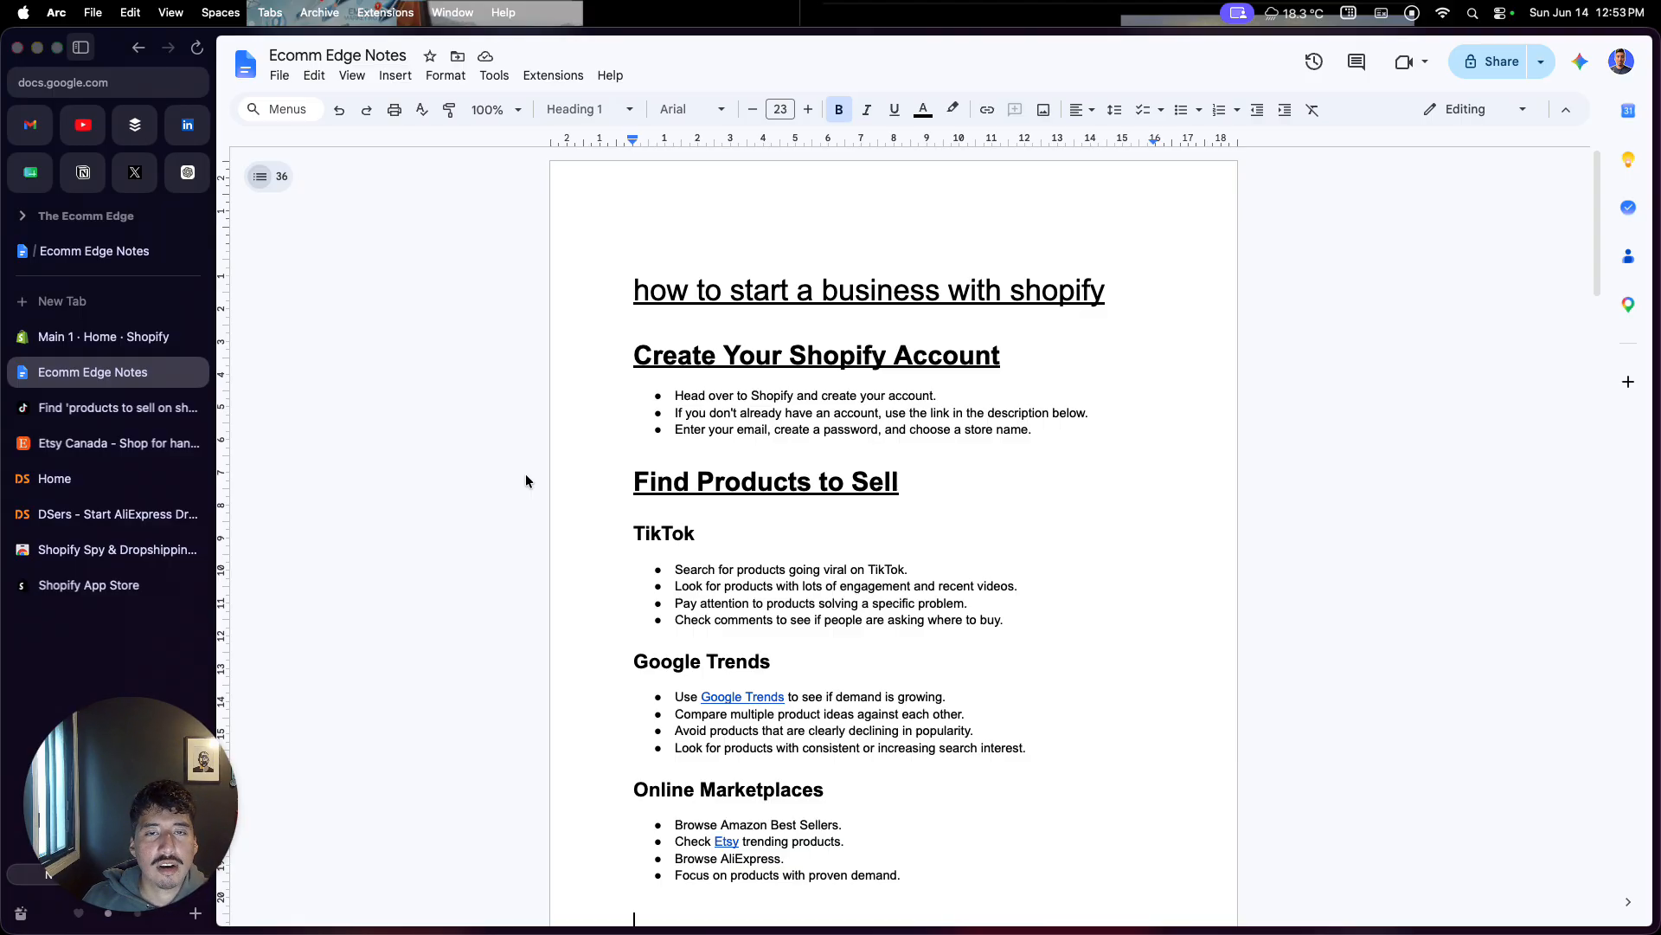
click(640, 533)
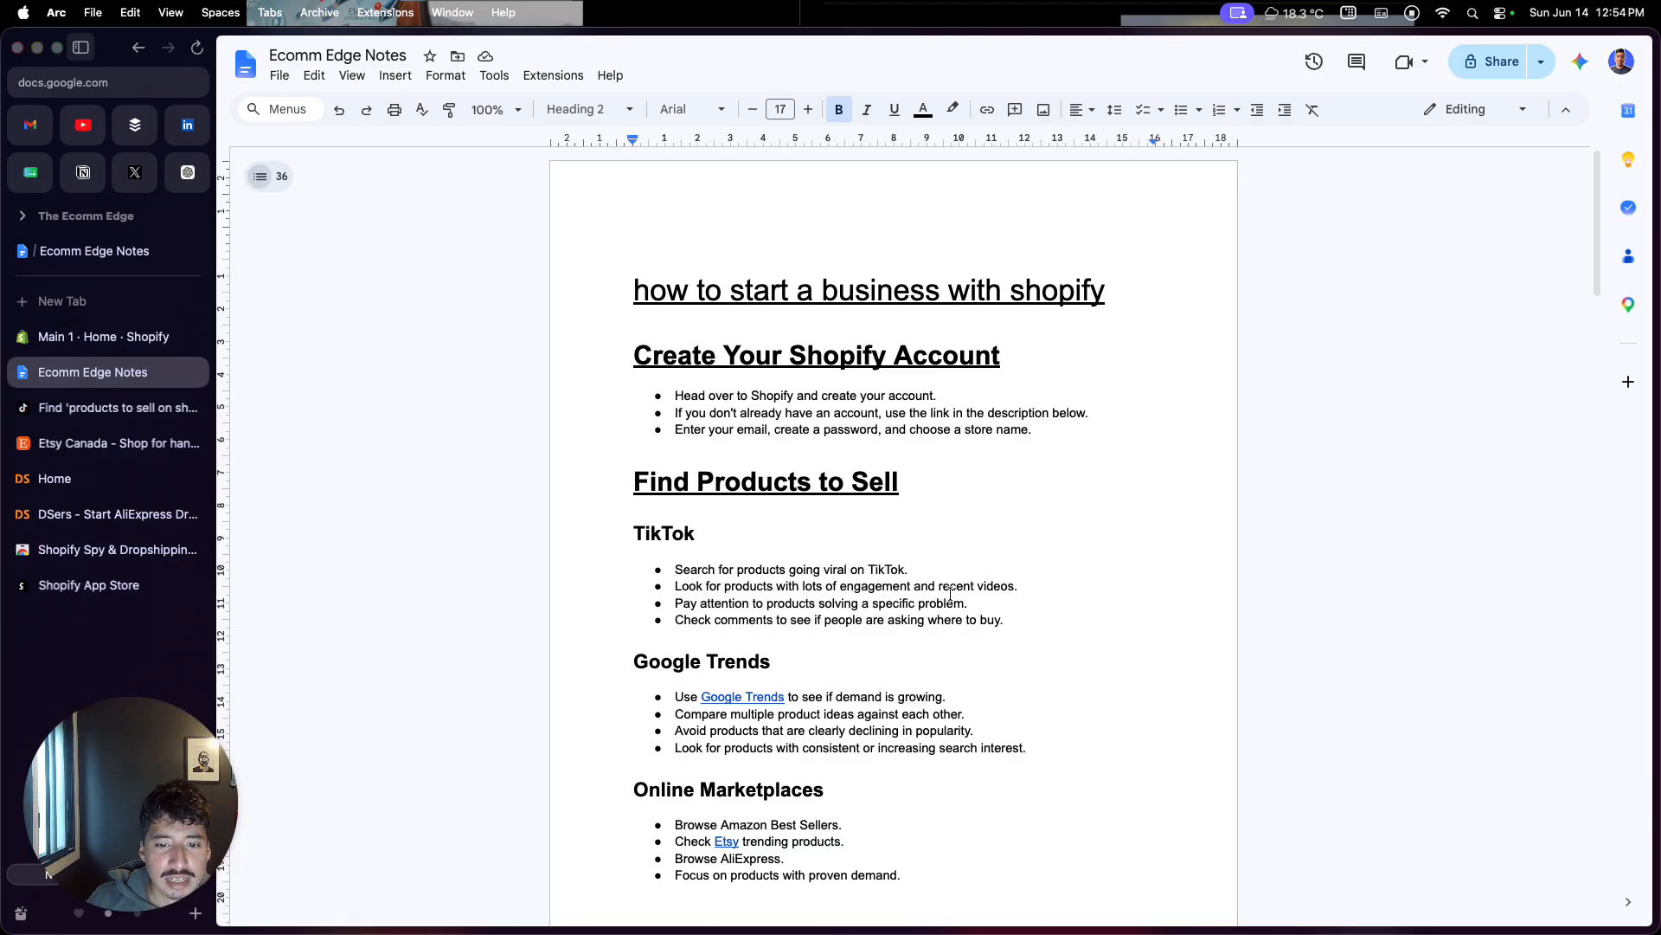
Step: Browse the TikTok search results on products to sell on Shopify, checking product ideas and engagement
click(130, 413)
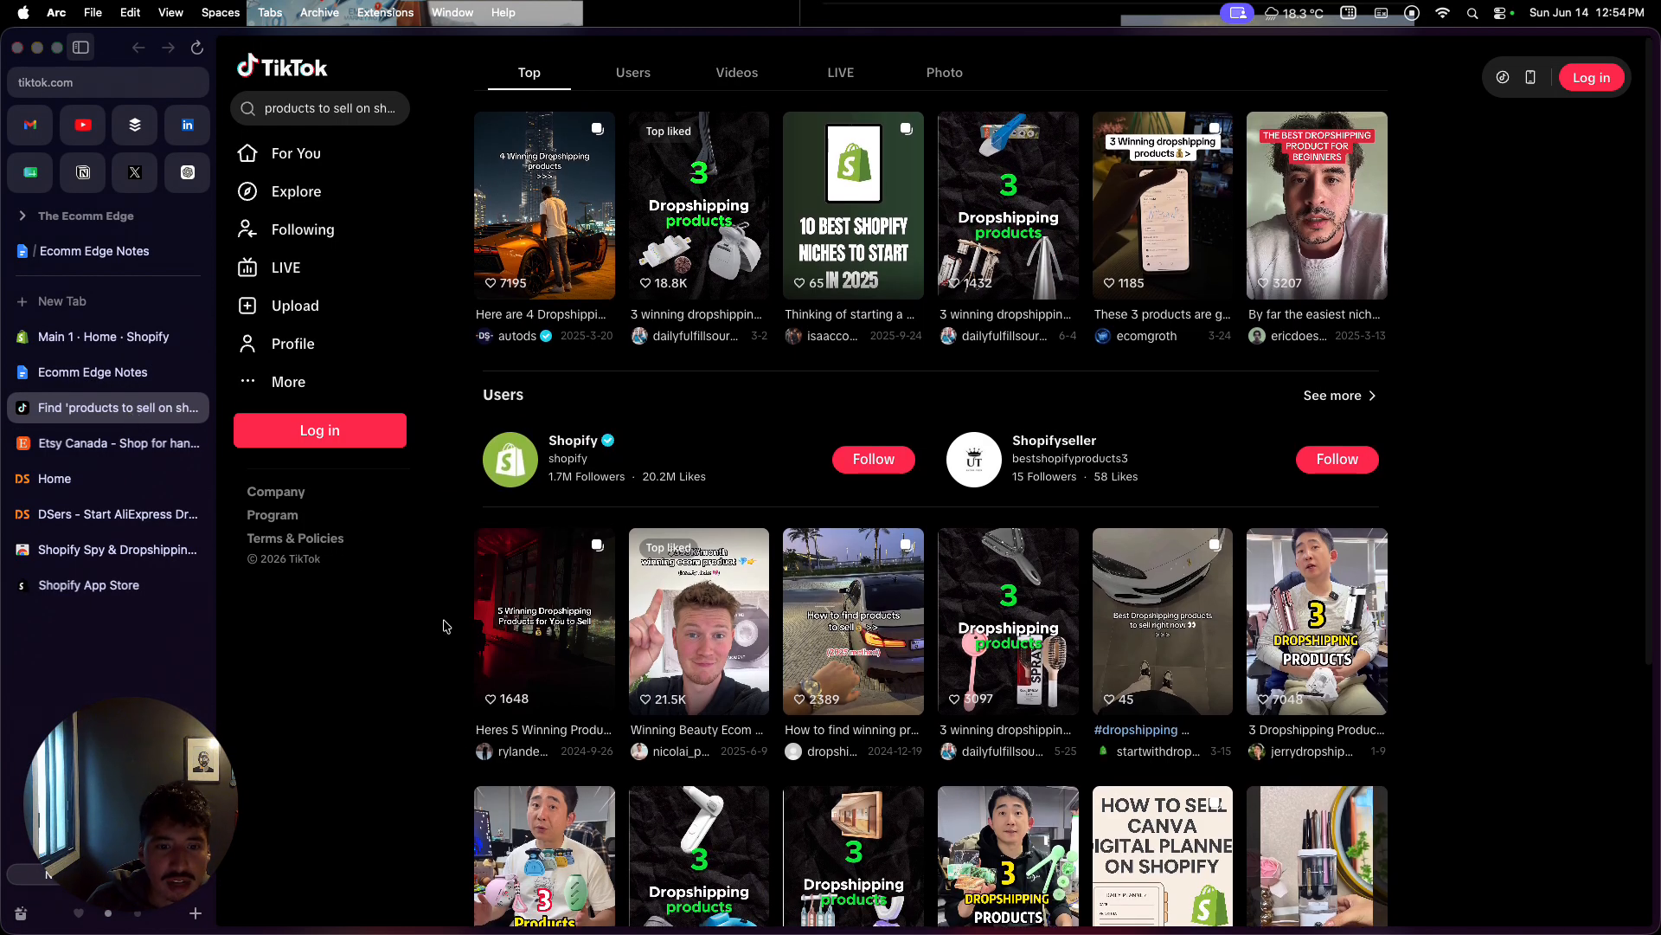
scroll(444, 625, down, 1)
scroll(444, 626, down, 1)
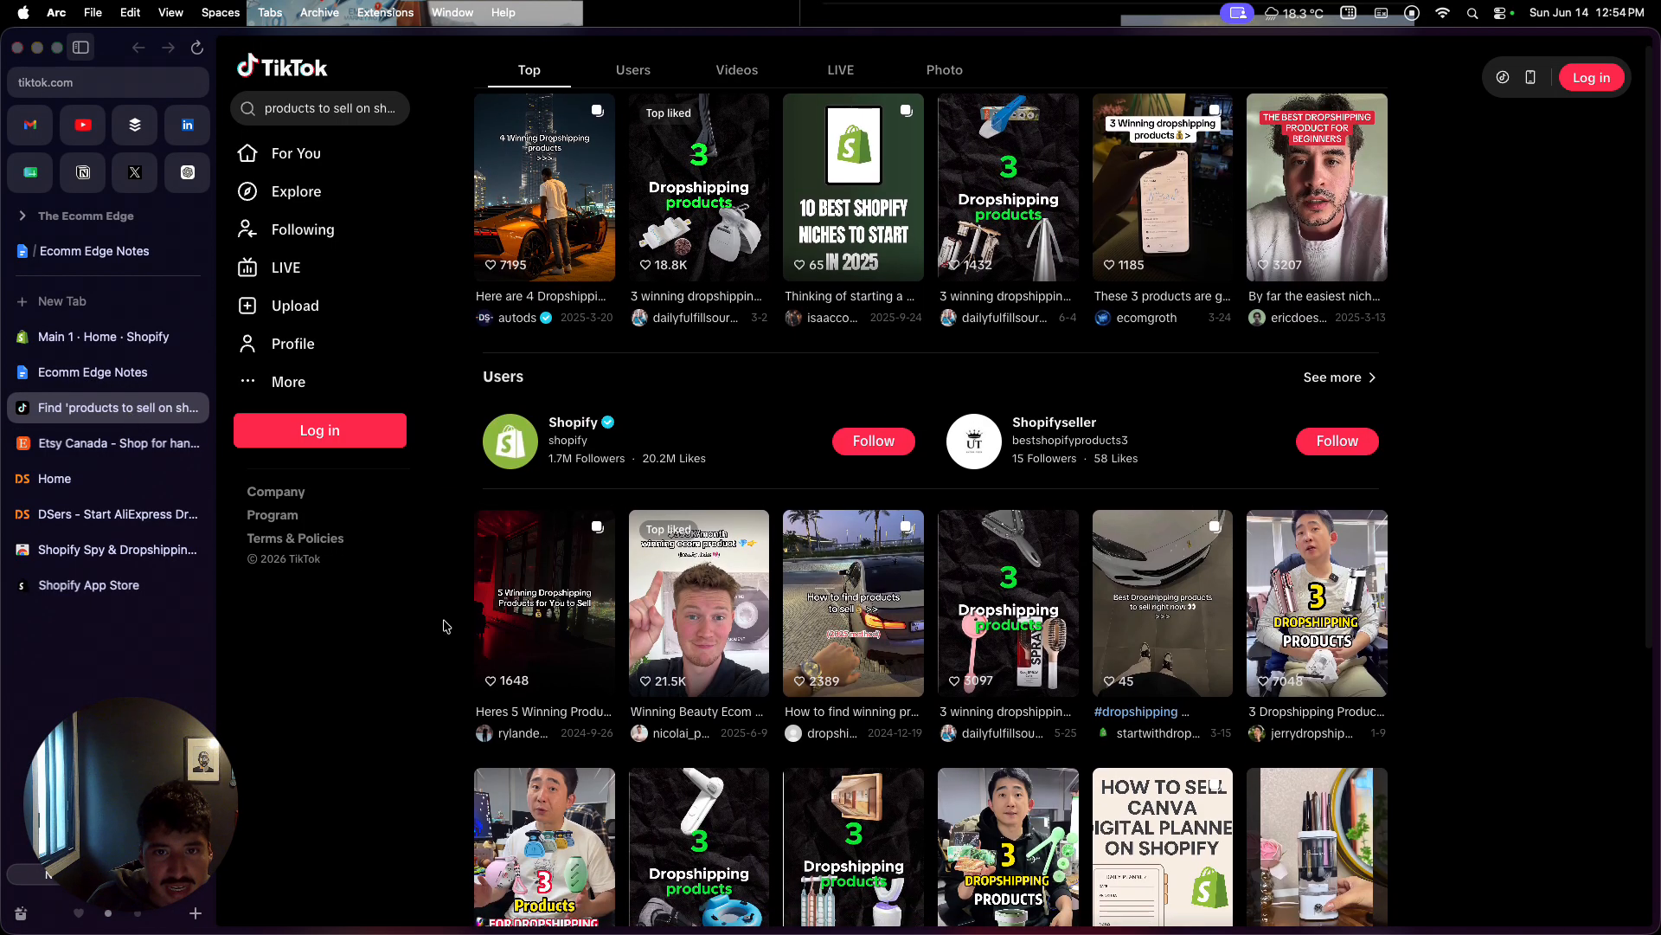
scroll(444, 625, up, 1)
scroll(444, 625, down, 1)
scroll(443, 626, down, 5)
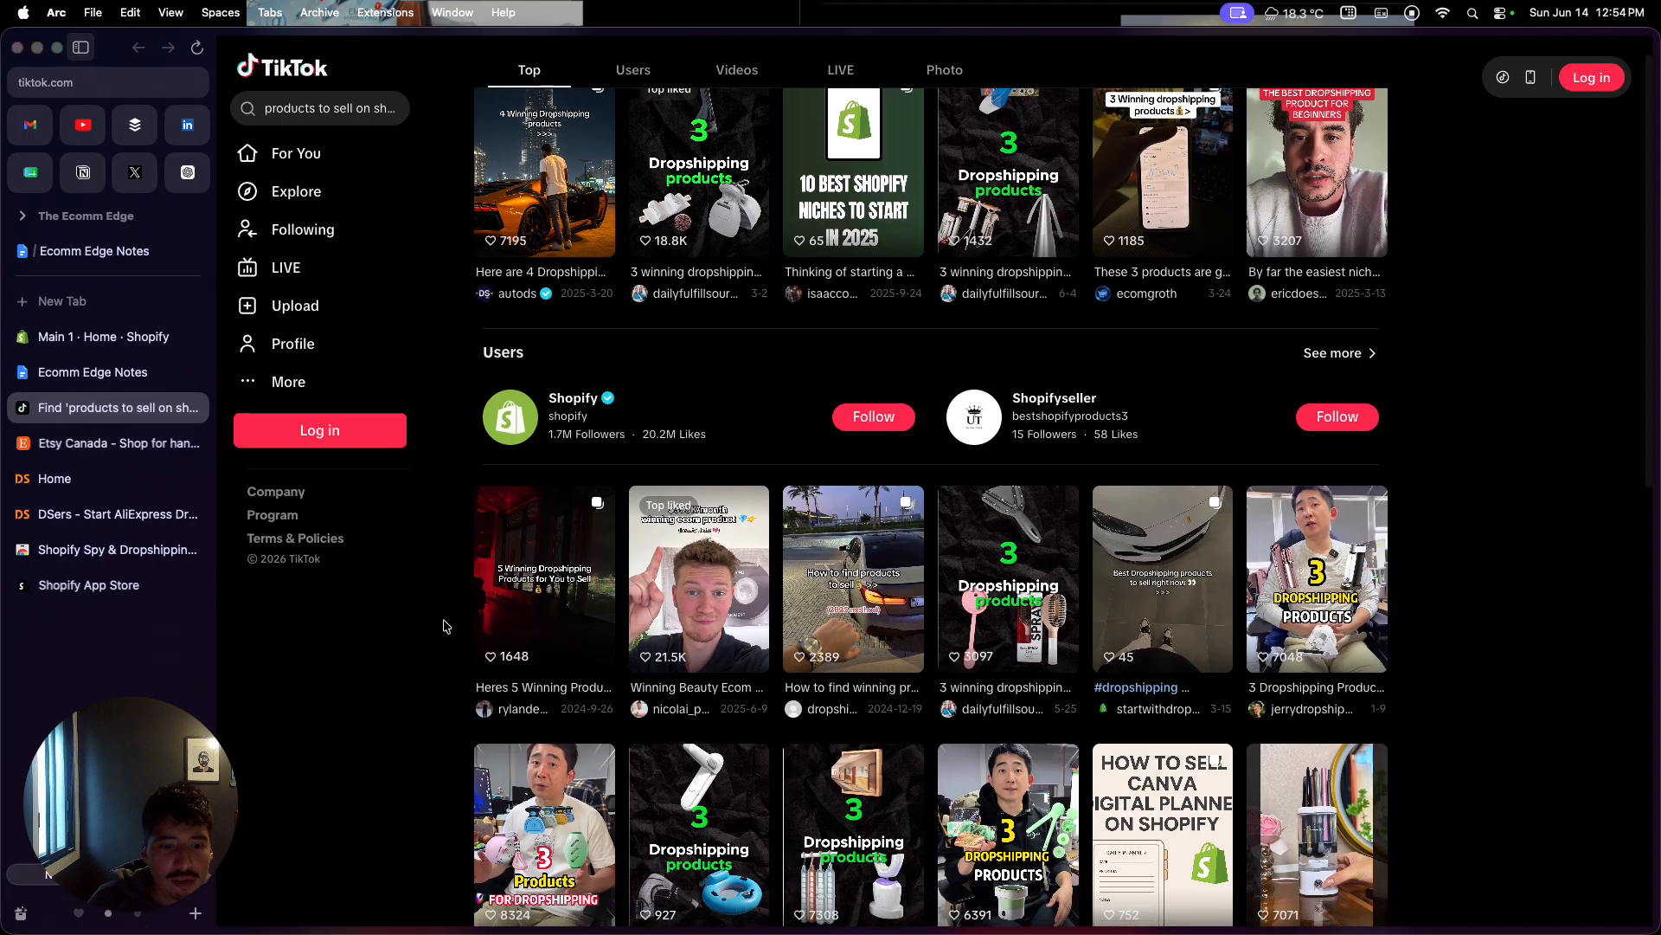
scroll(444, 626, down, 3)
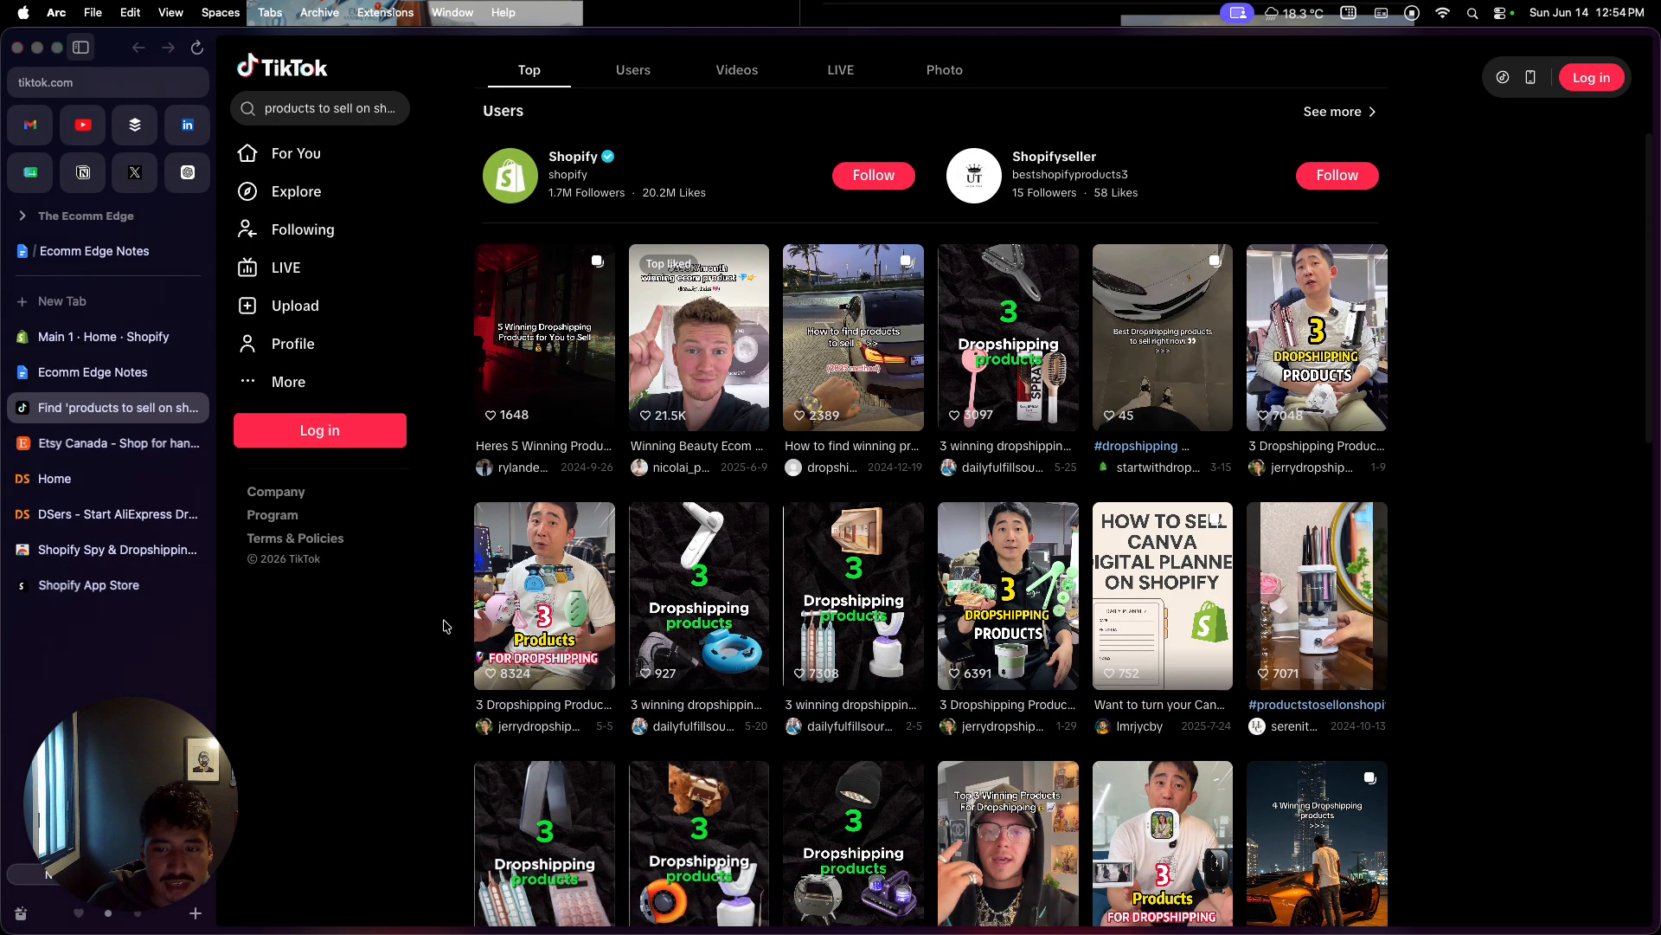
scroll(444, 626, down, 2)
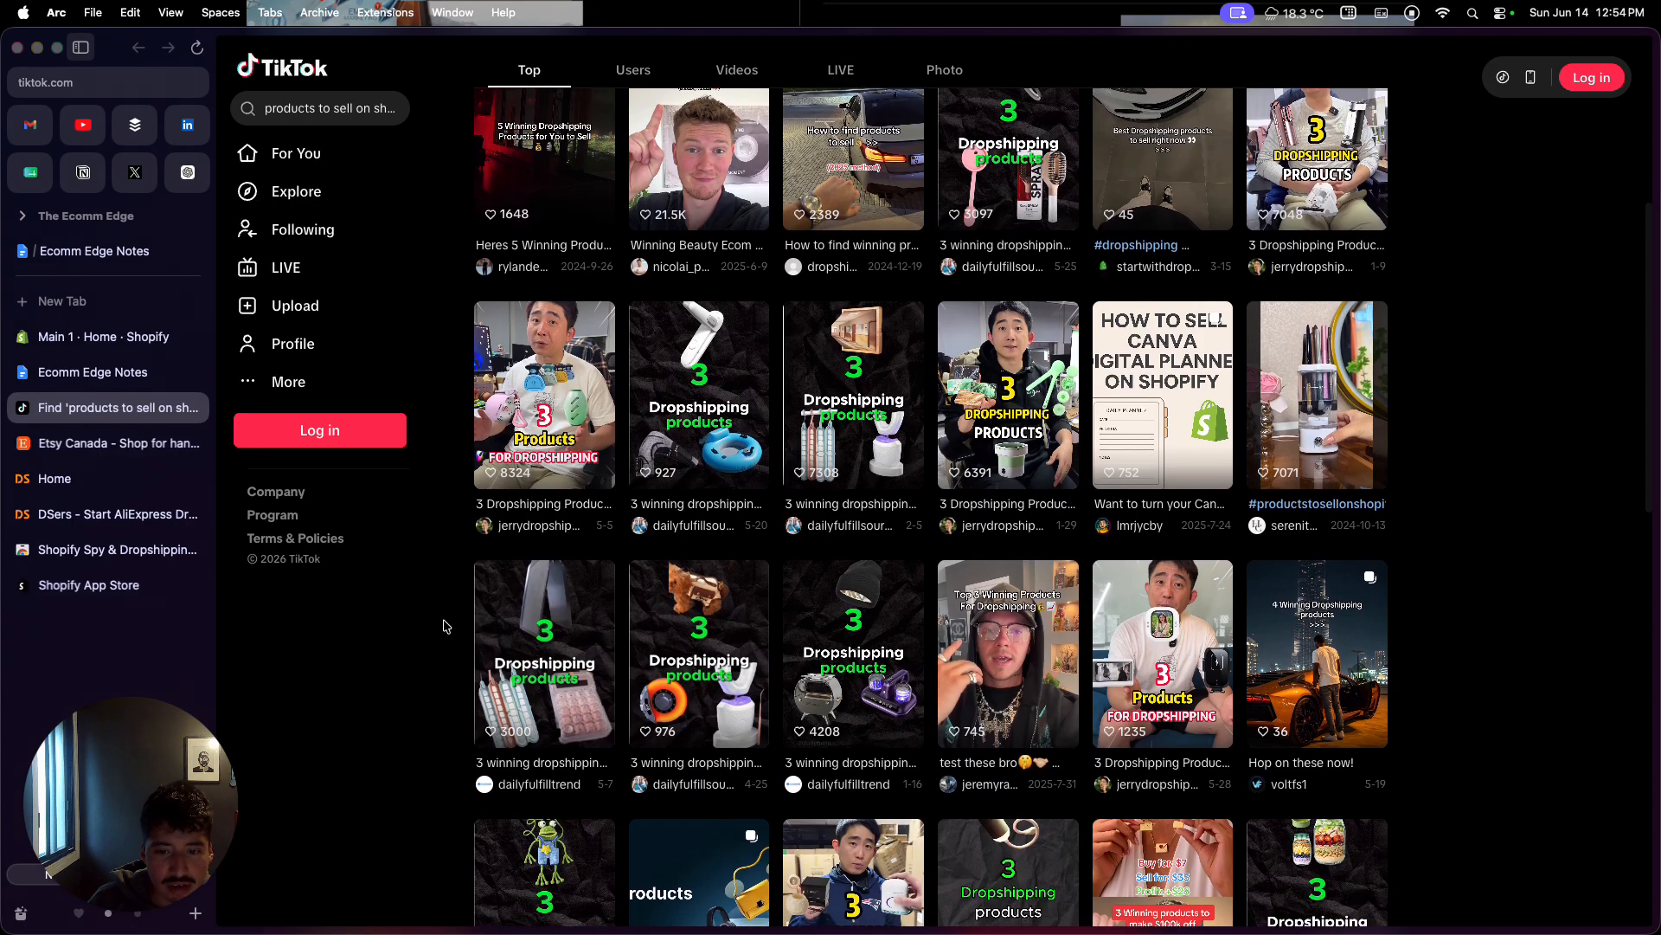
scroll(444, 626, down, 6)
scroll(444, 626, down, 2)
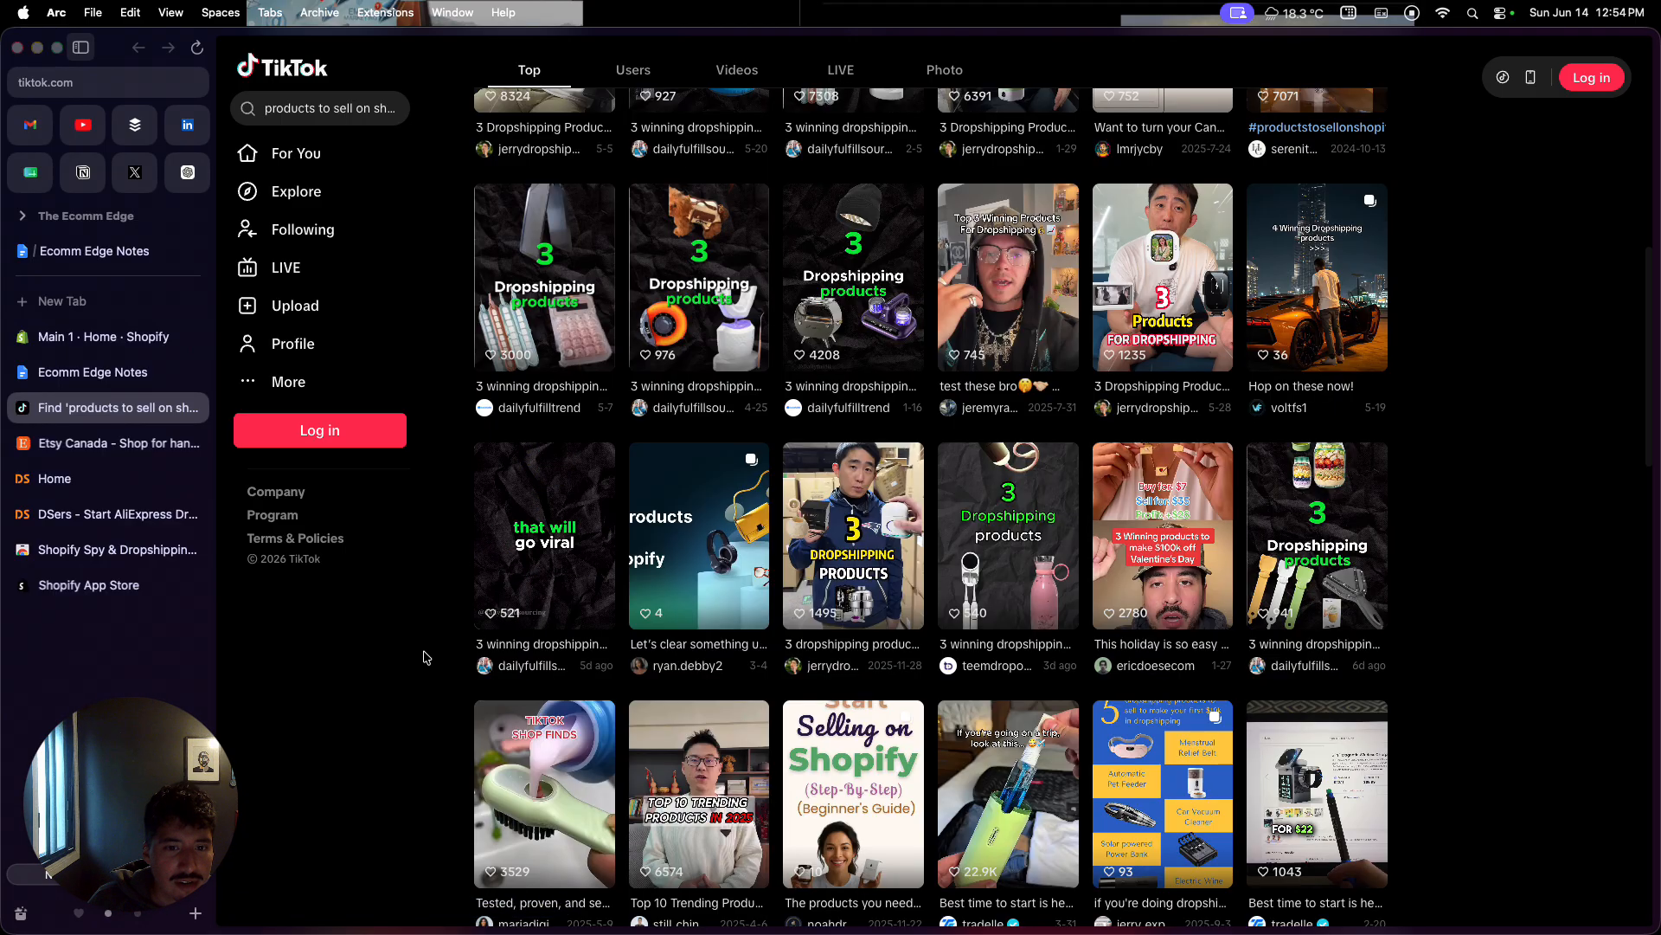
scroll(424, 658, down, 4)
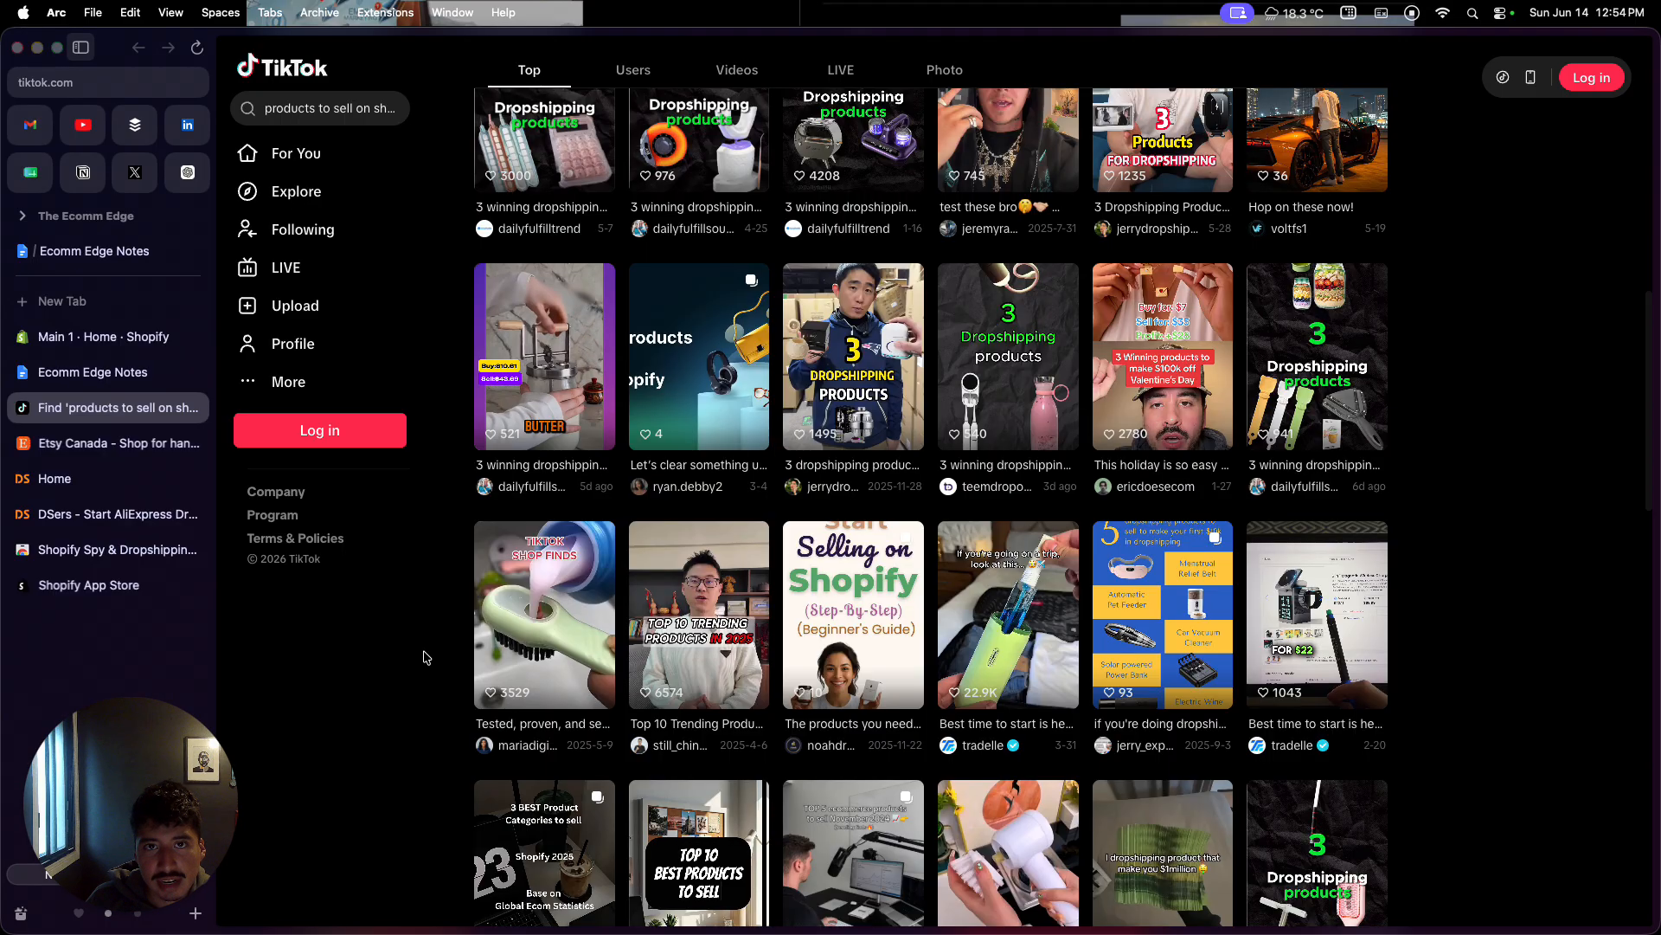
Step: Return to the Ecomm Edge Notes document and open the Google Trends link from its product research section
click(123, 381)
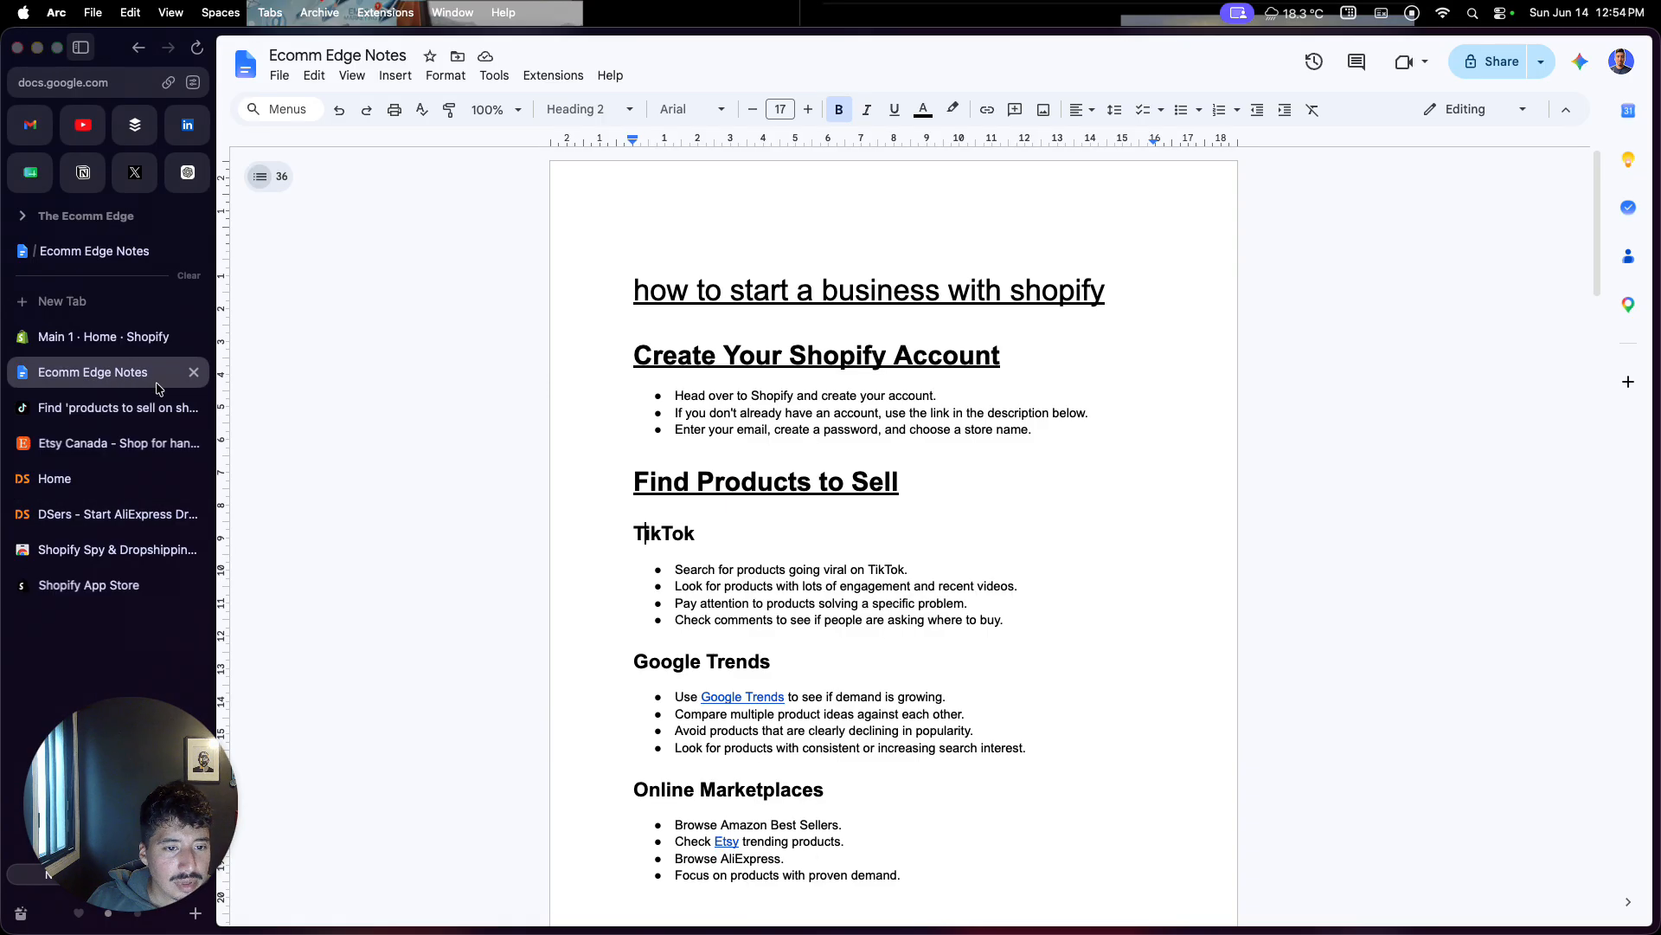
scroll(645, 676, down, 1)
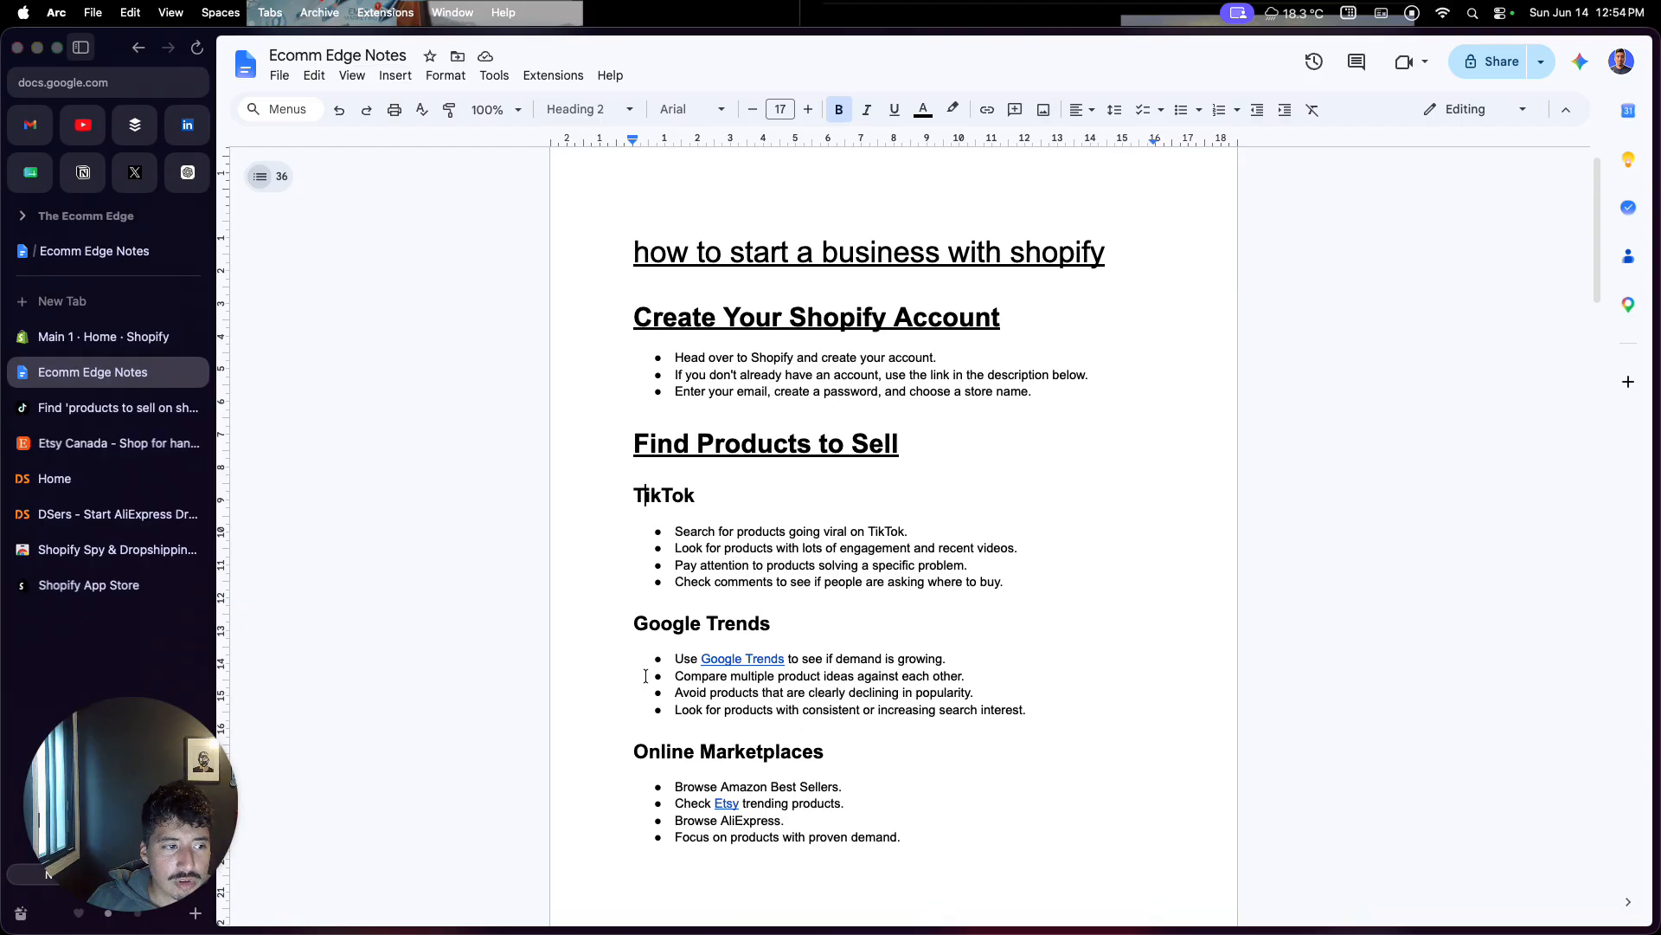
scroll(709, 675, down, 1)
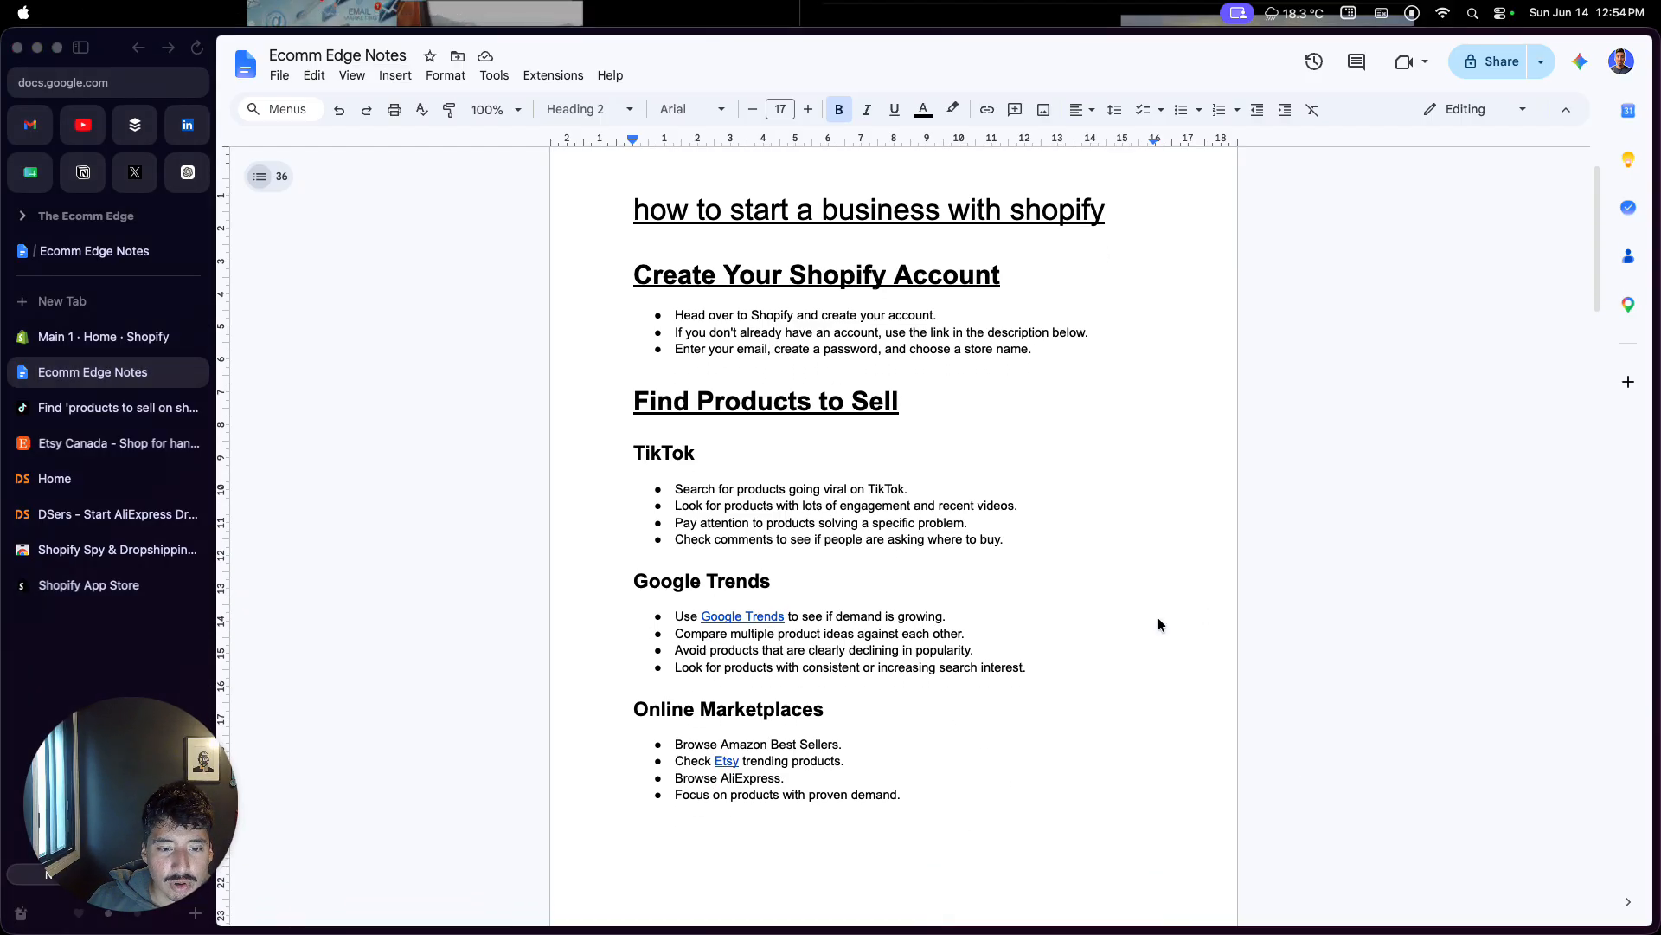
click(755, 615)
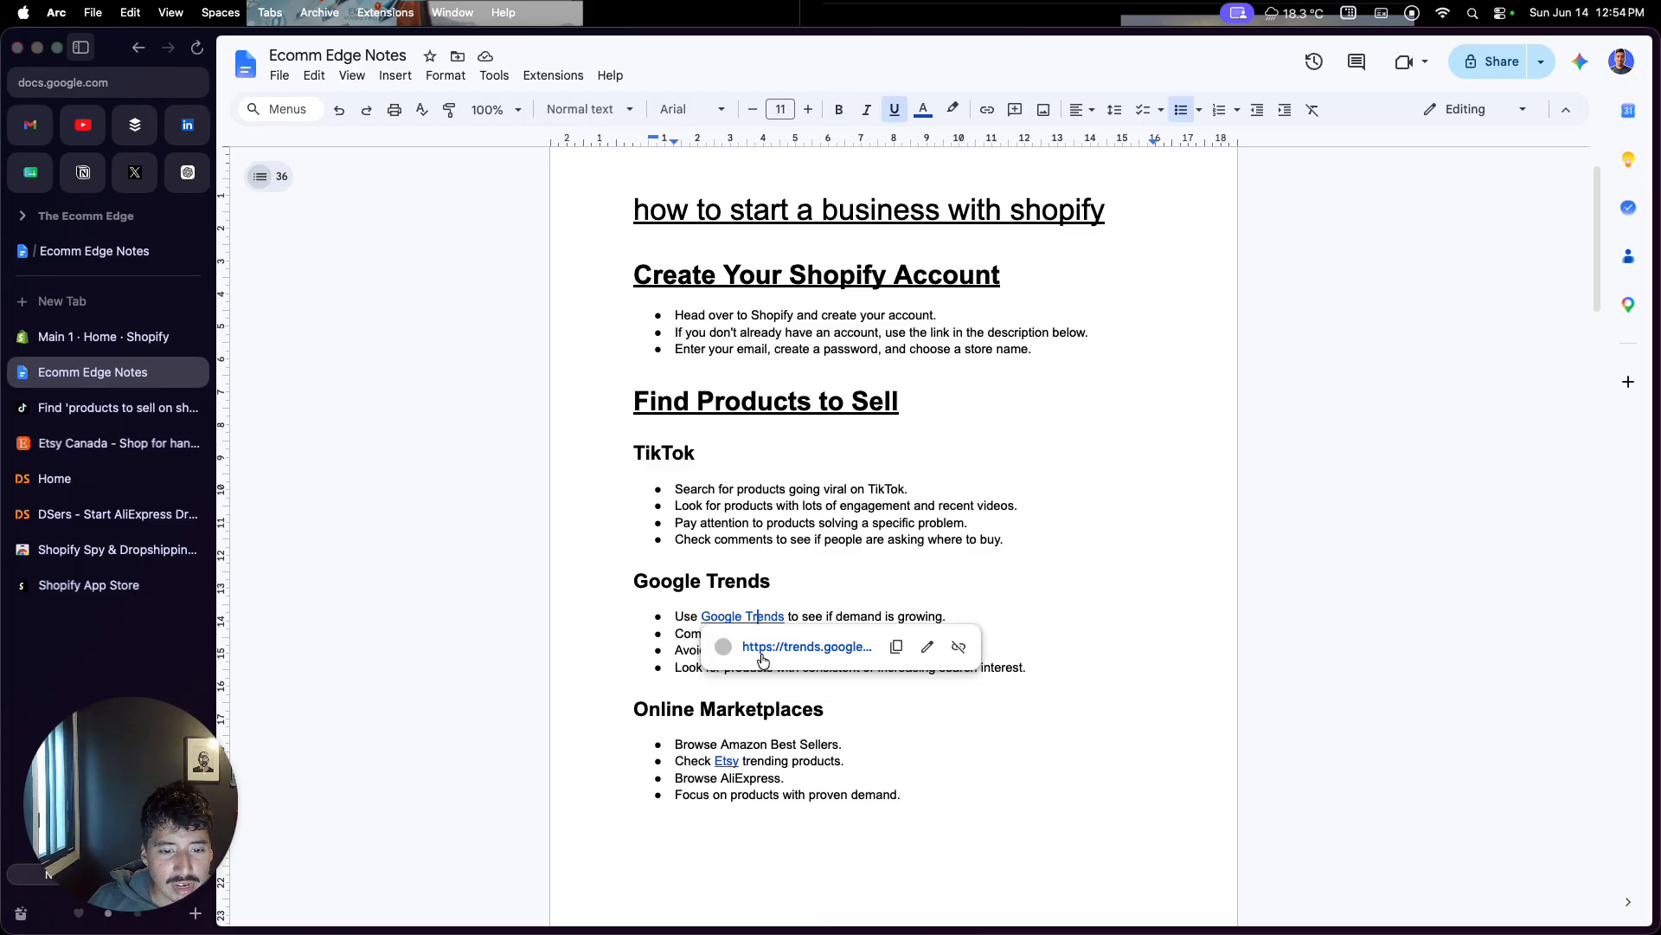
click(761, 649)
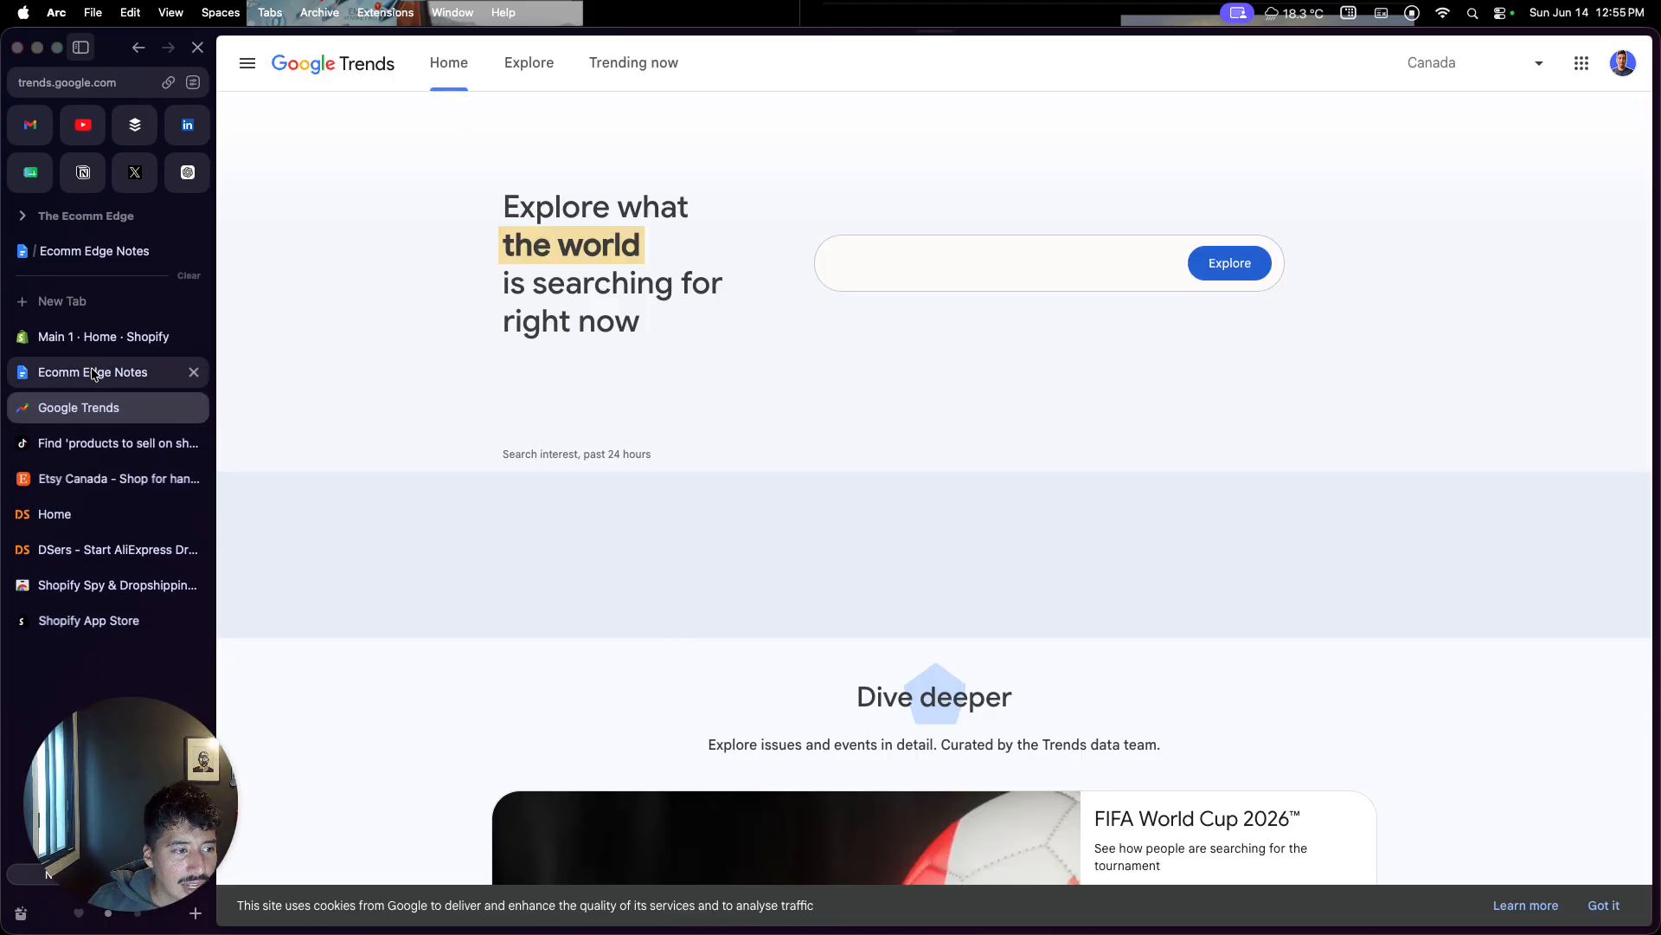
Step: Review the Google Trends and Online Marketplaces tips in the Ecomm Edge Notes document
click(97, 372)
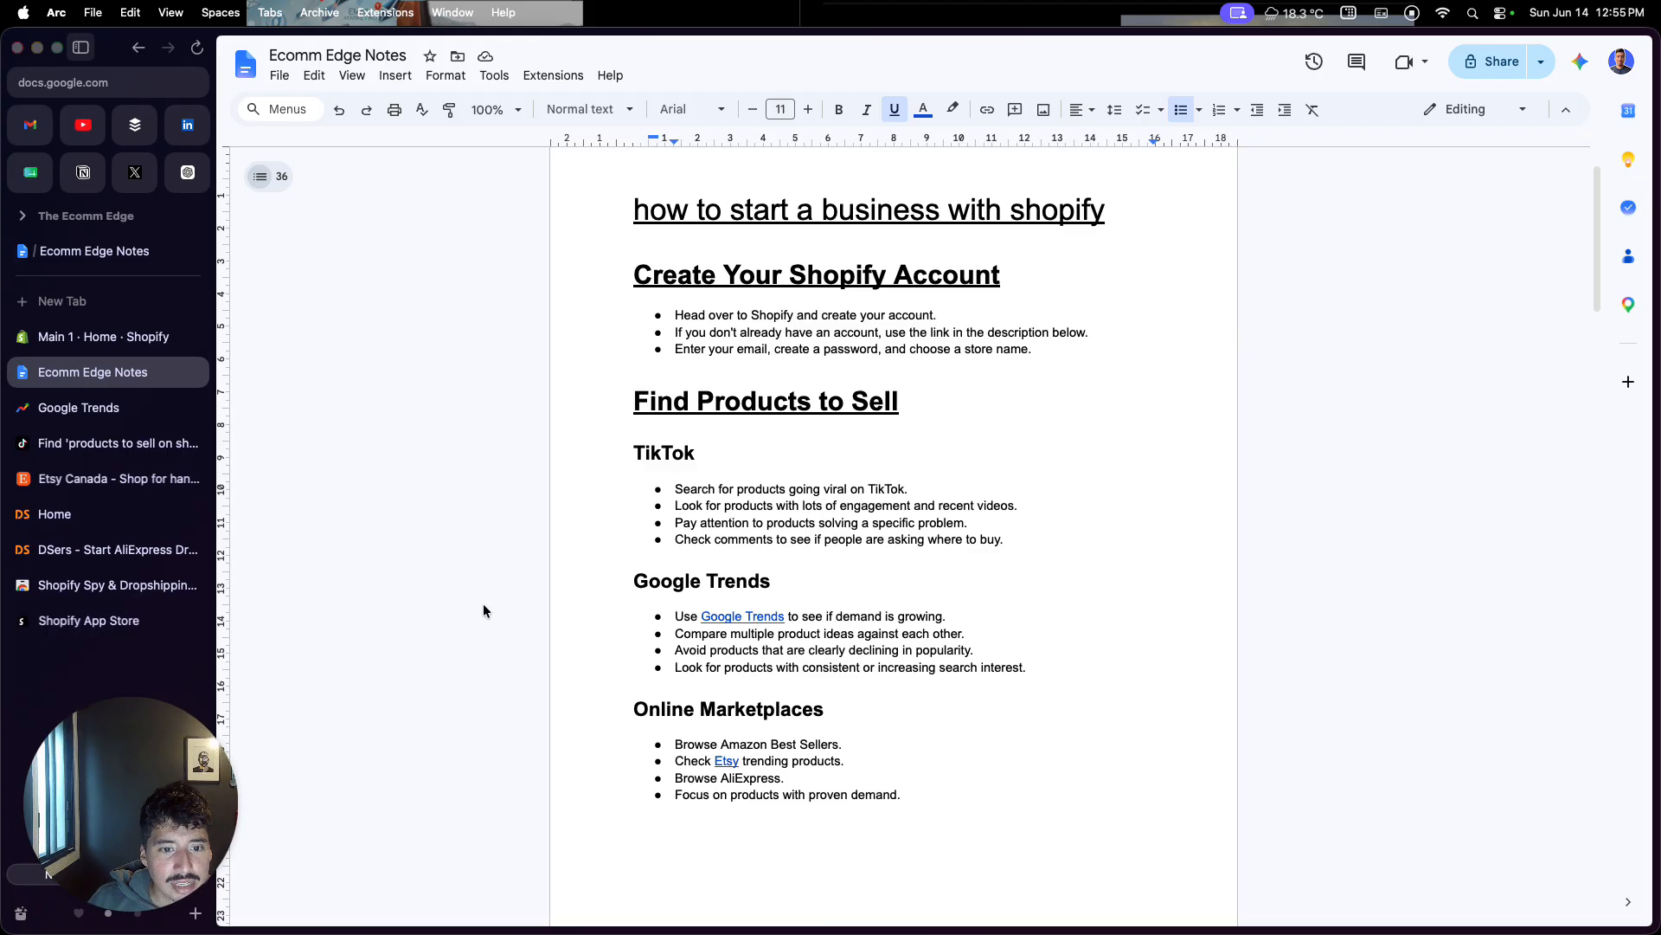
scroll(483, 604, down, 1)
scroll(483, 605, down, 1)
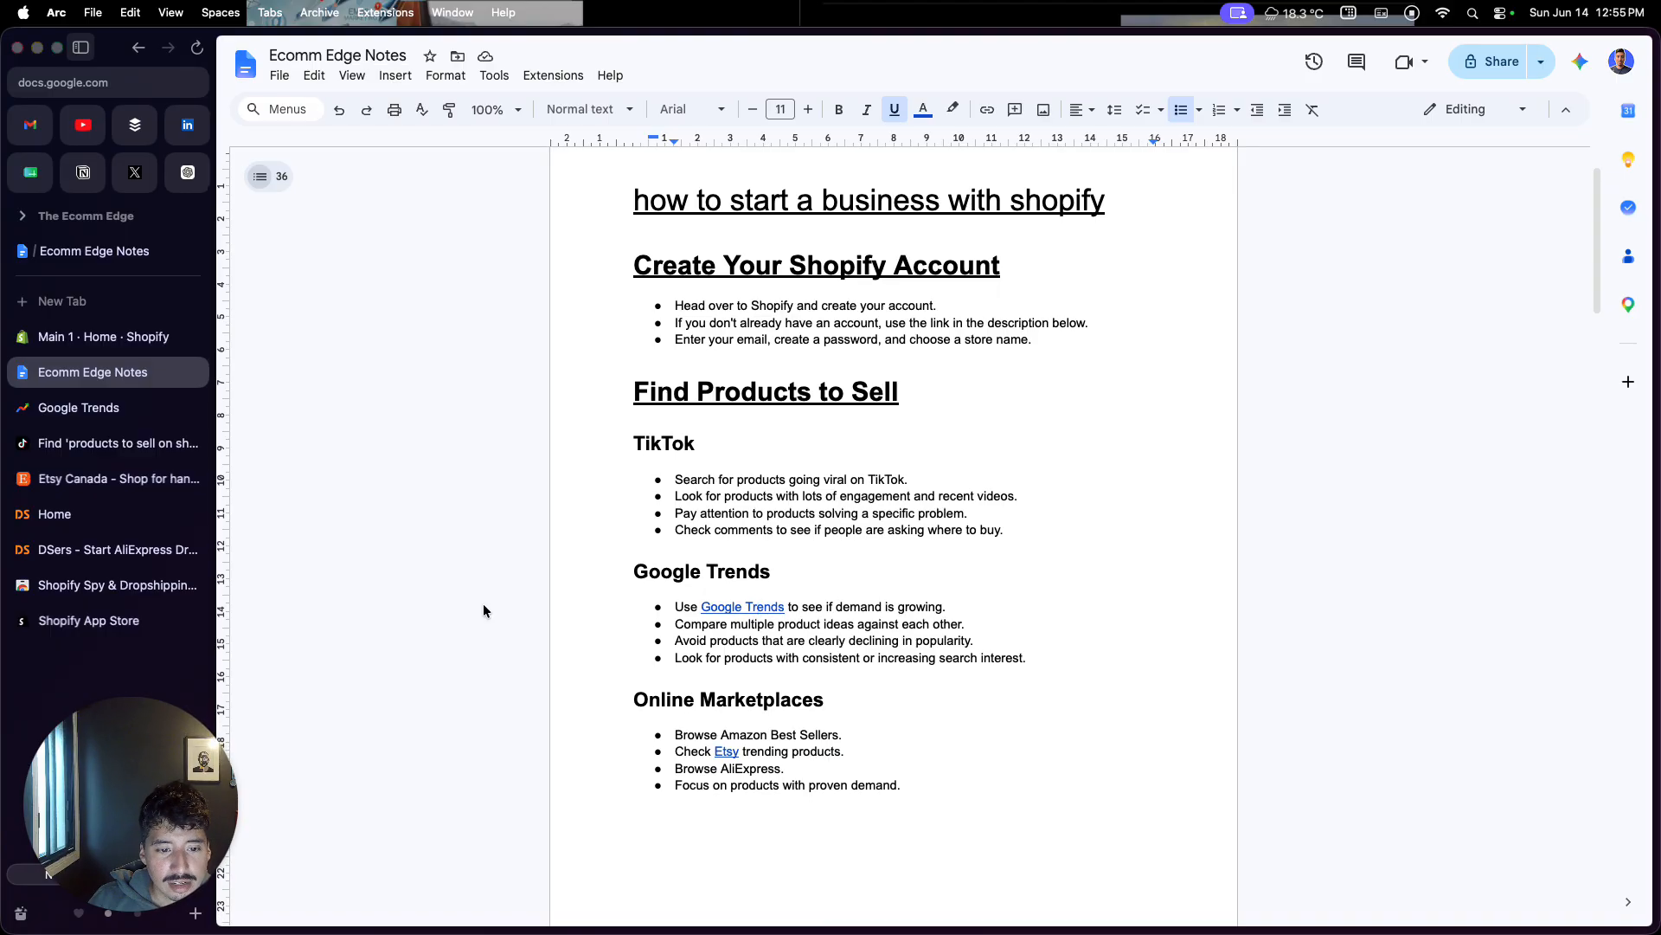
scroll(483, 610, down, 1)
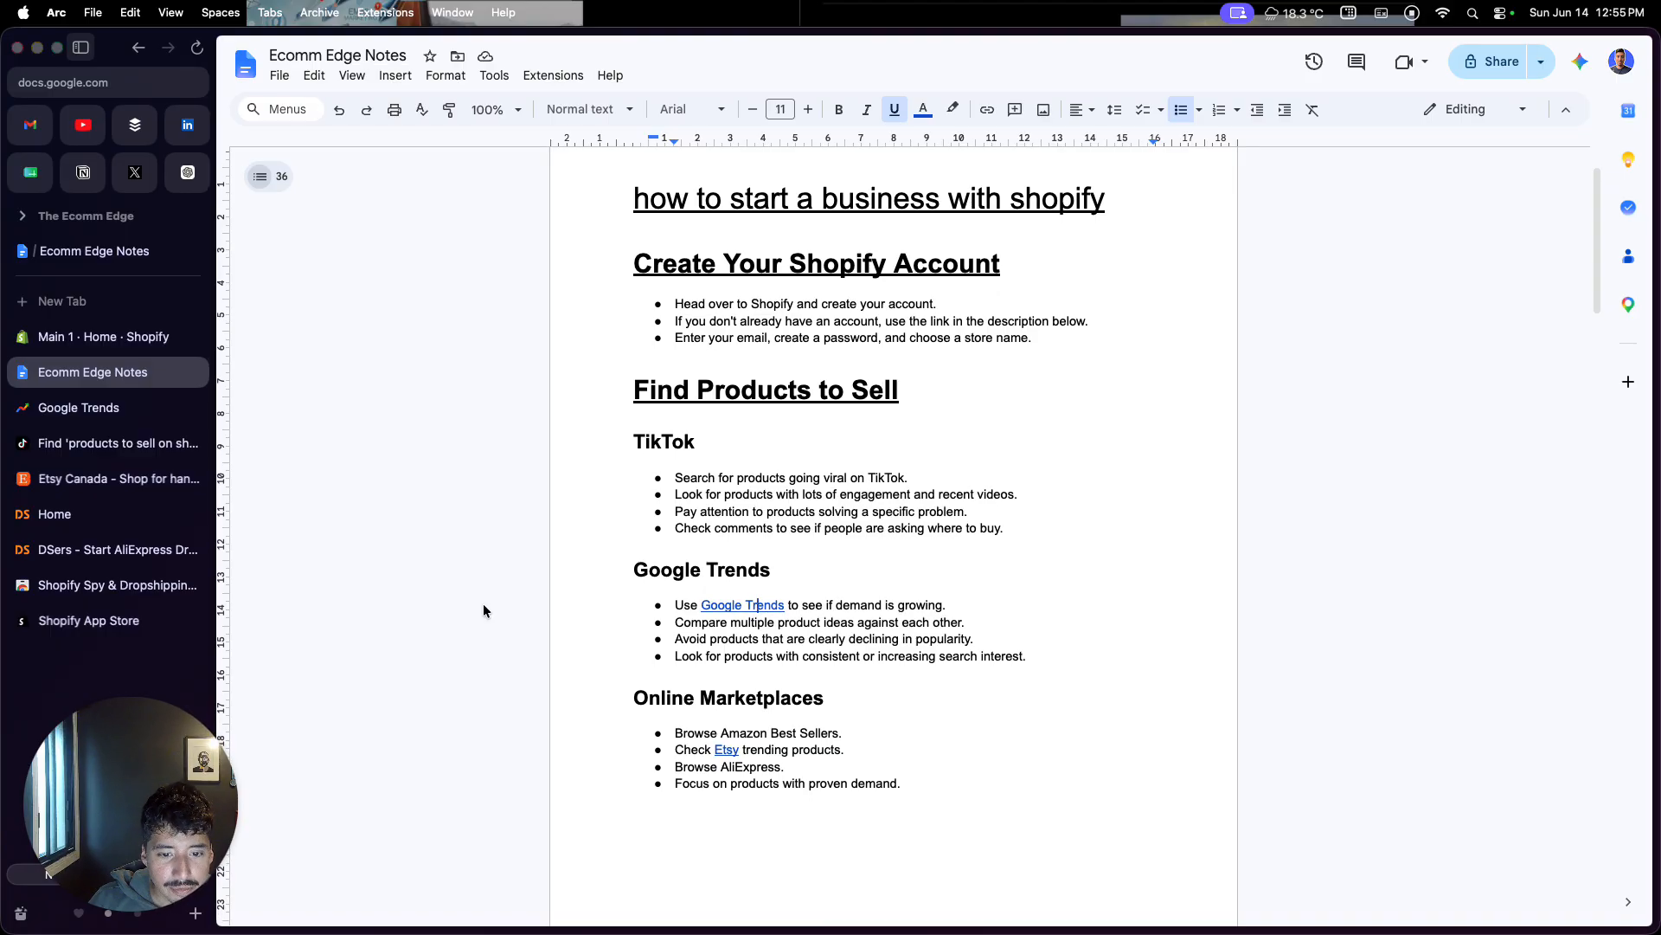
Step: Switch to Google Trends, clear the suggested keyword and view the list of searches trending now in Canada
click(95, 410)
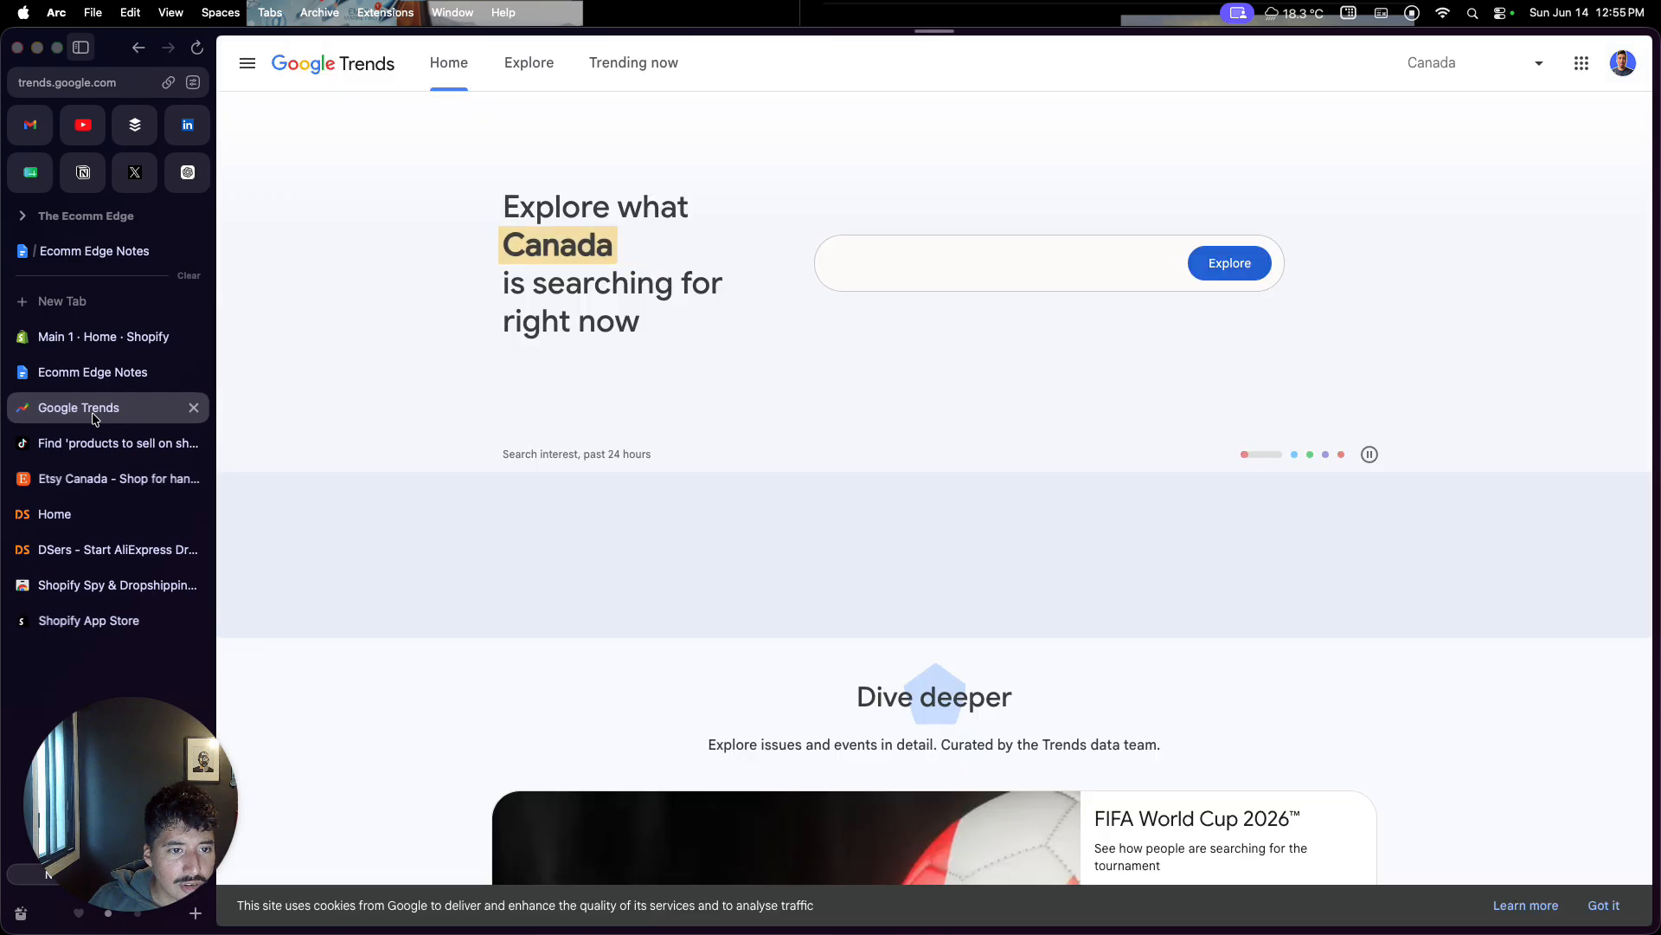
click(952, 271)
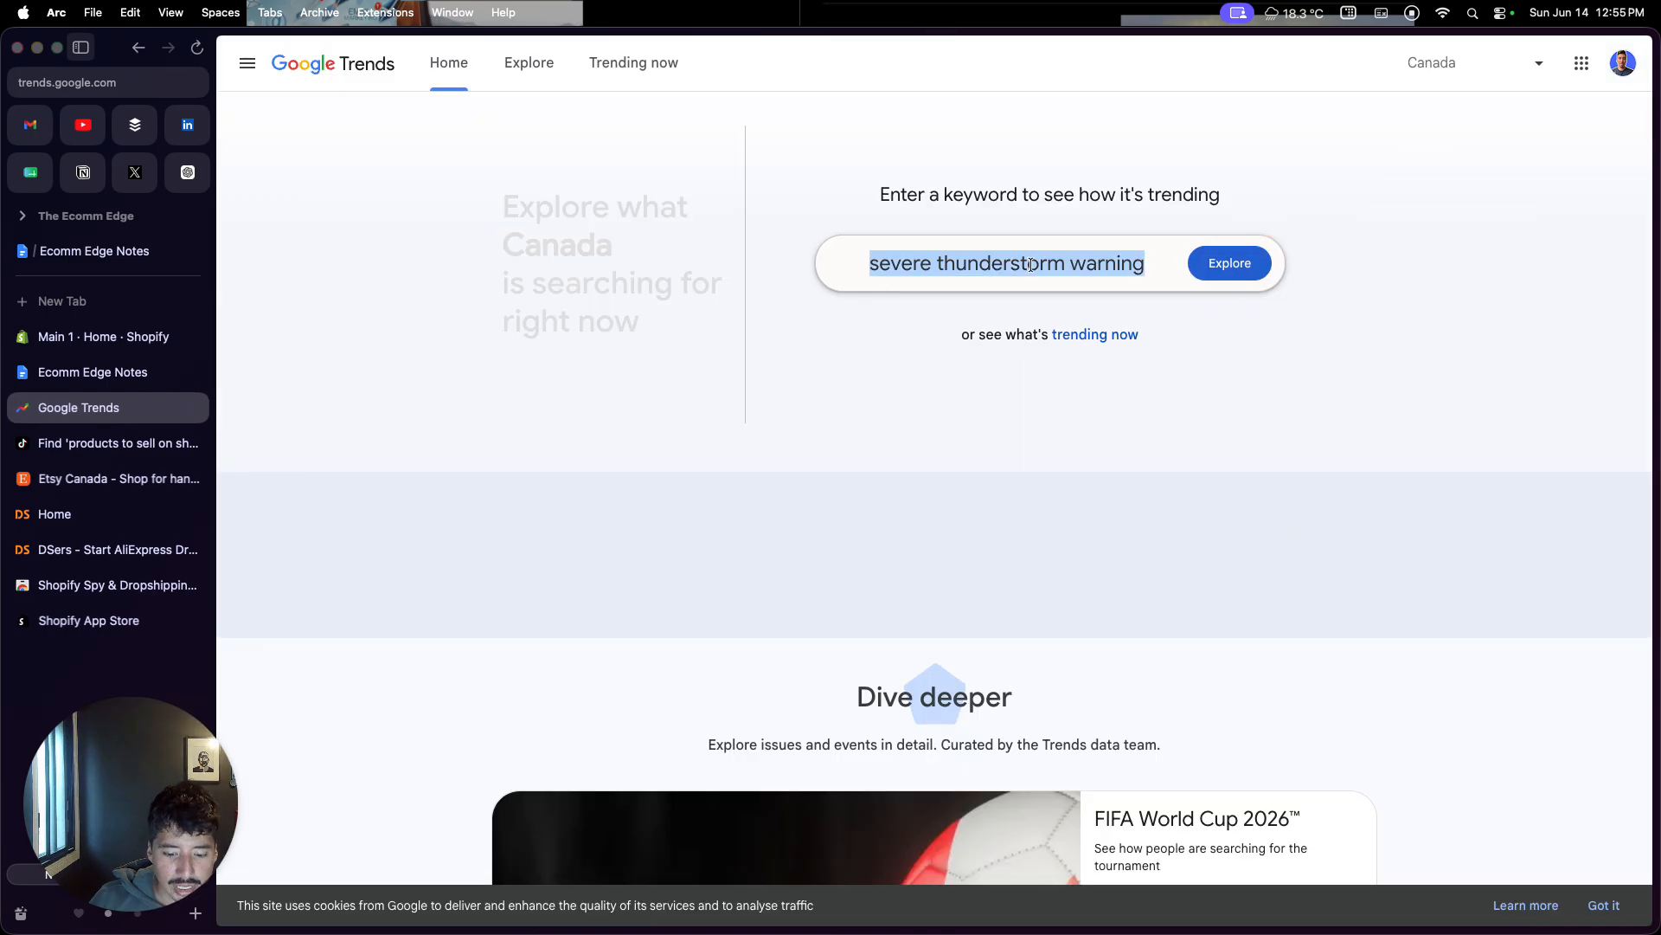
key(BackSpace)
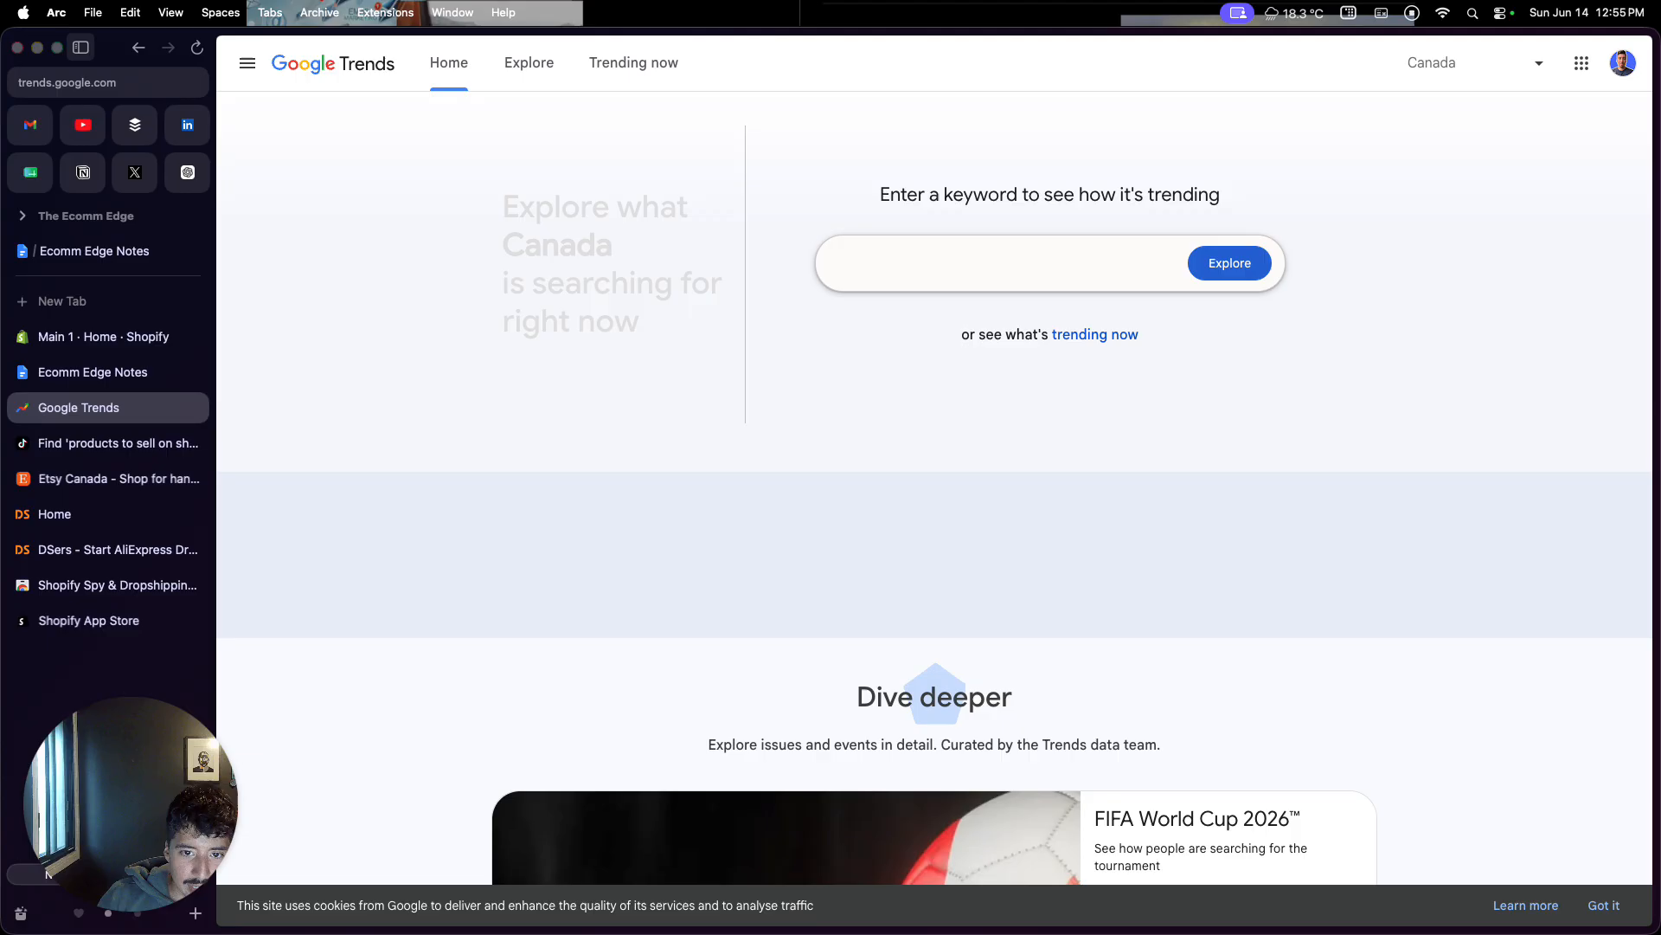
click(1093, 333)
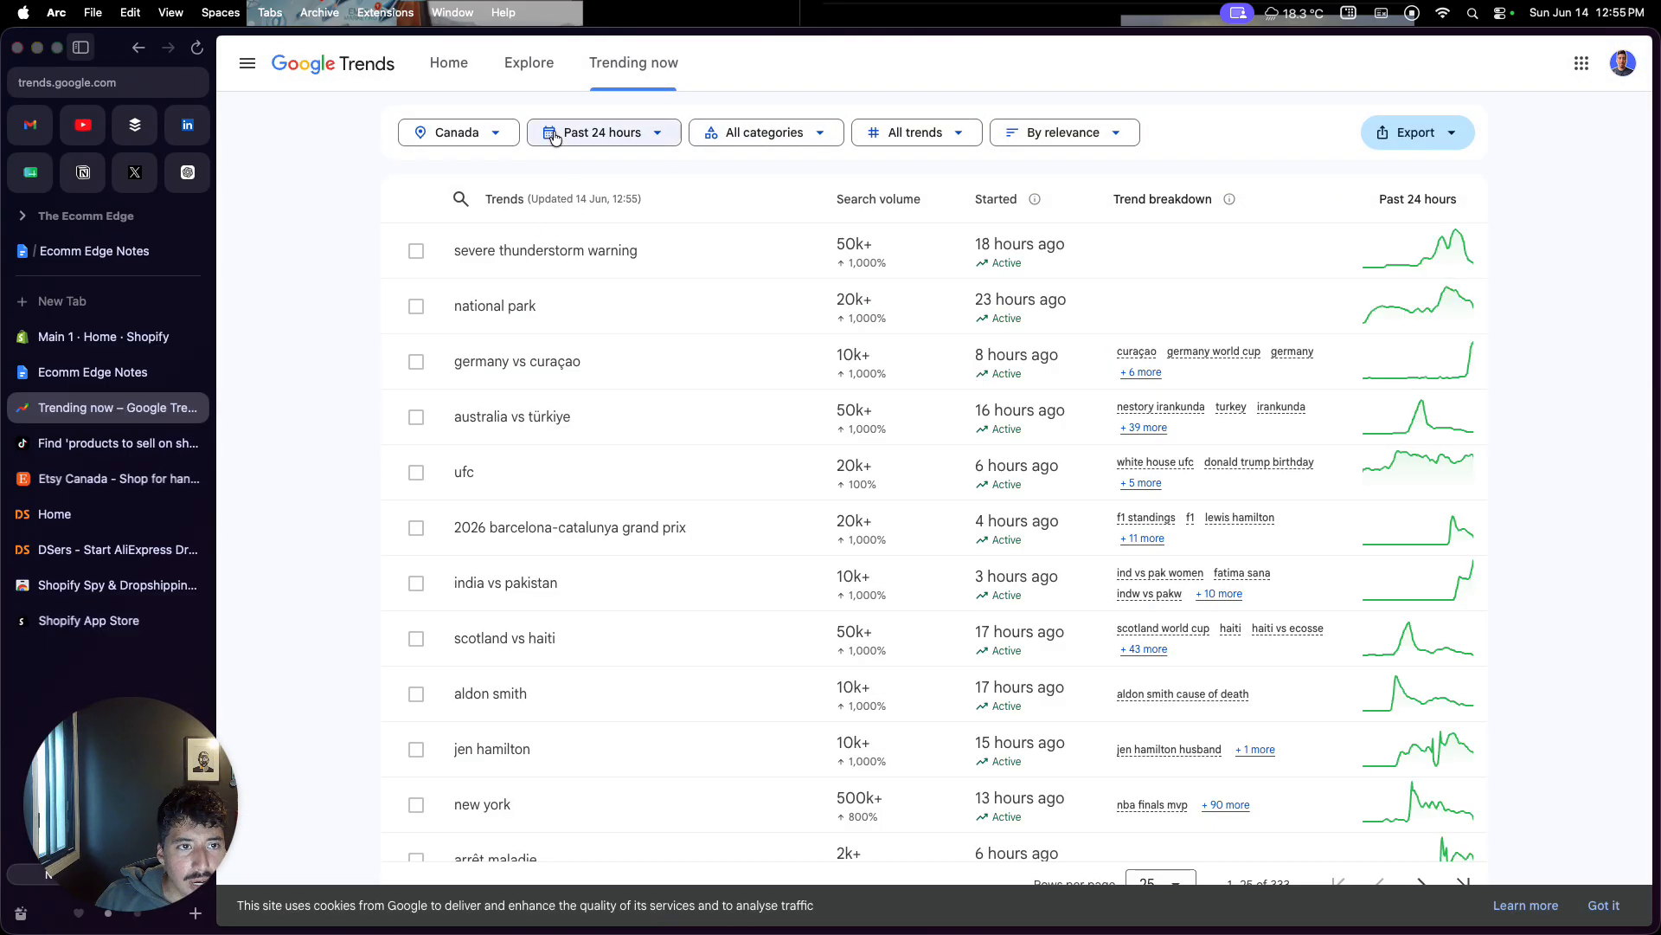
Step: Return to the Google Trends home page, enter the keyword Sleep and explore the suggested Sleep deprivation topic
click(451, 67)
click(879, 251)
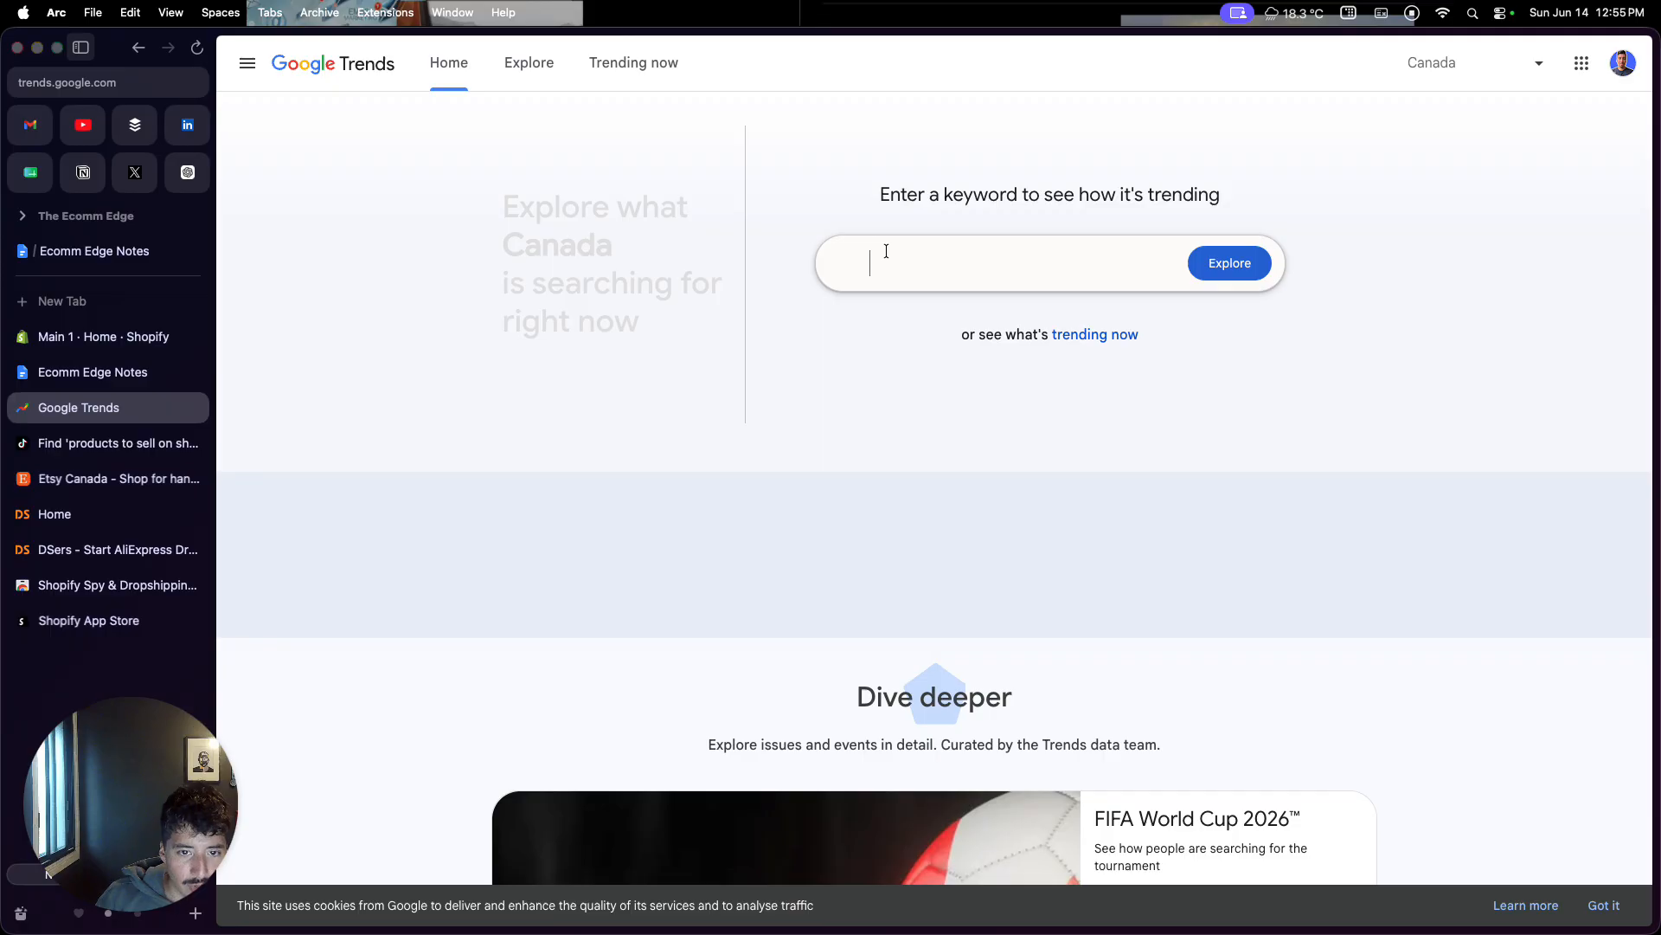
text(Sleep)
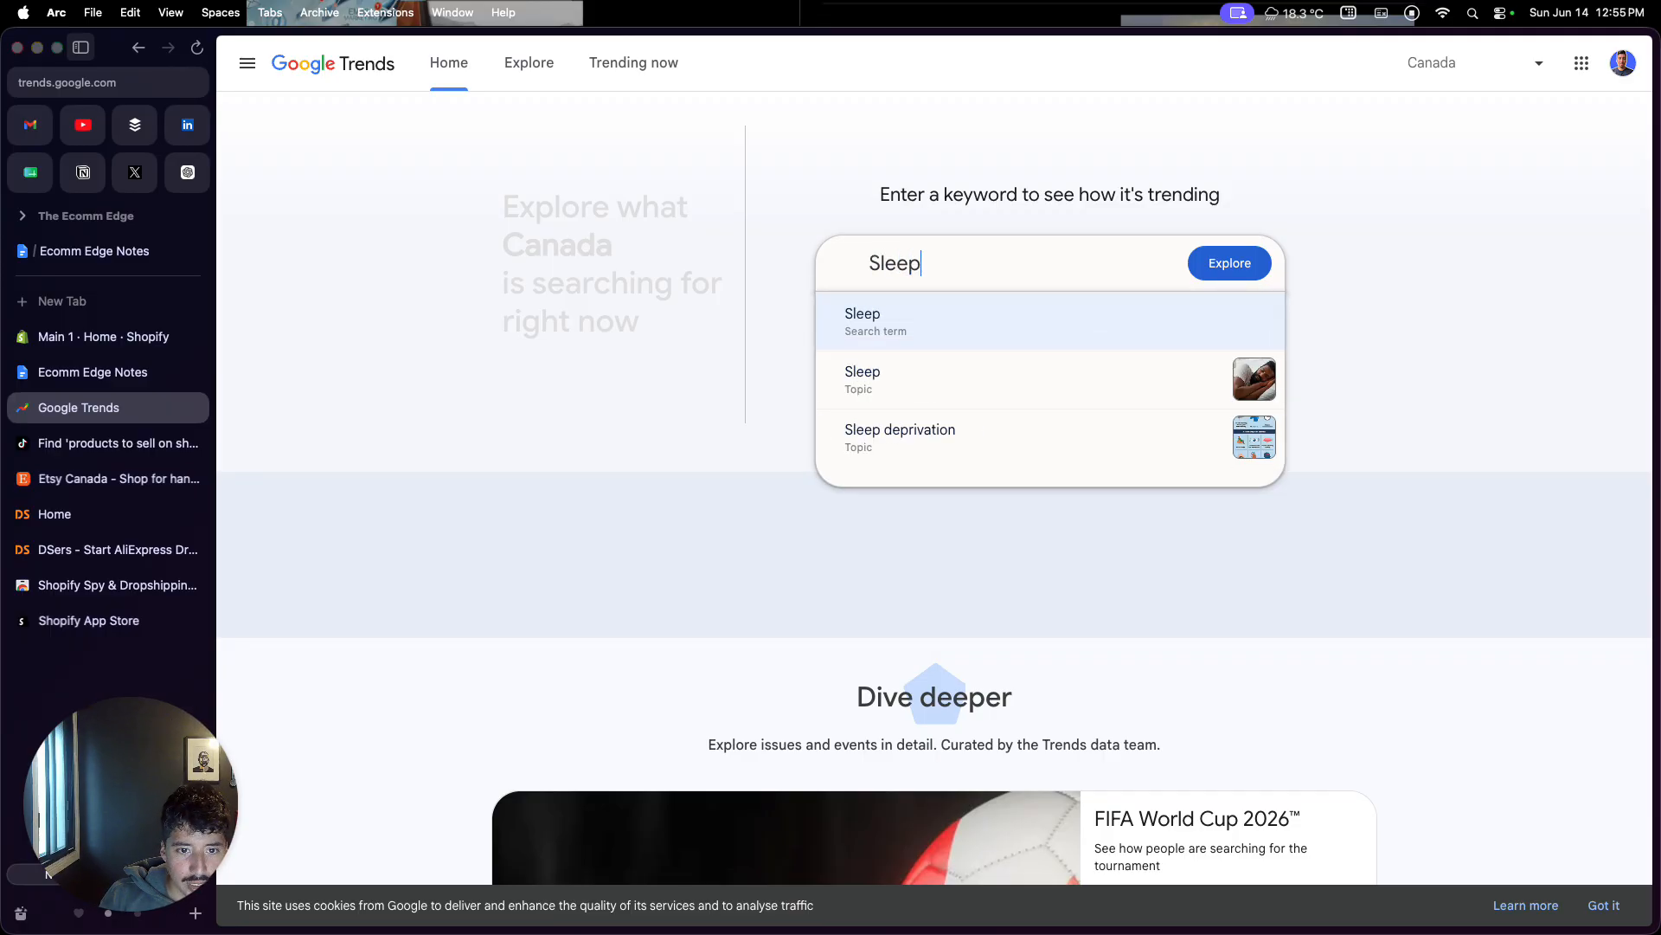
click(883, 430)
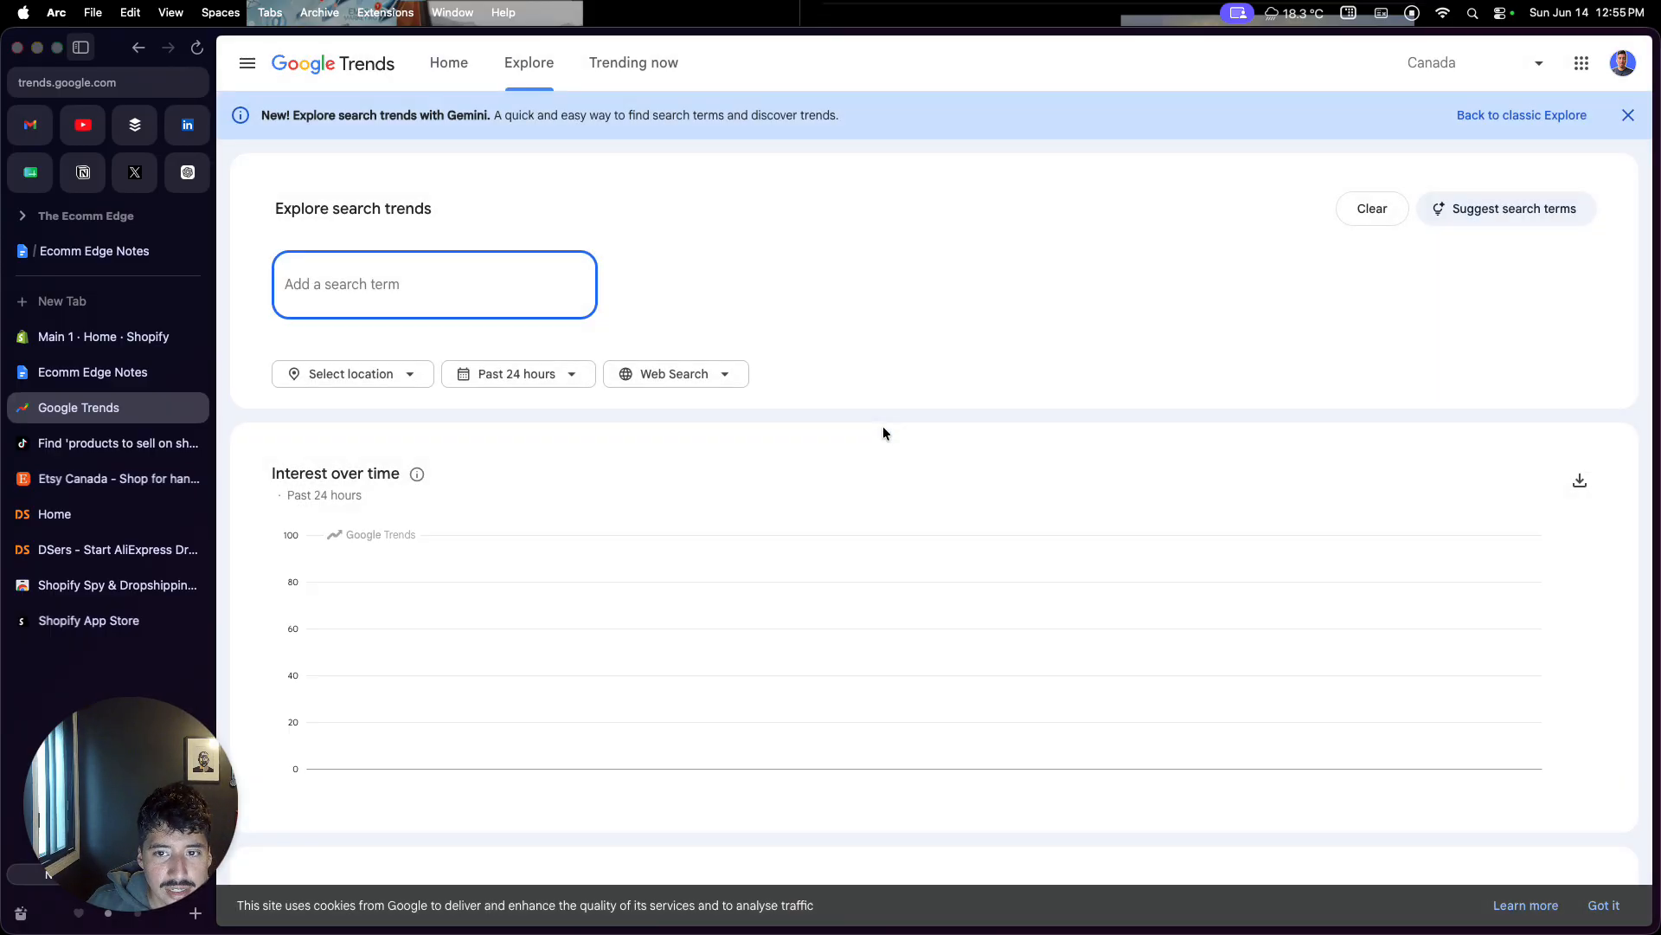
Step: Set the trend location to United States and the time range to 2004 – present
click(370, 375)
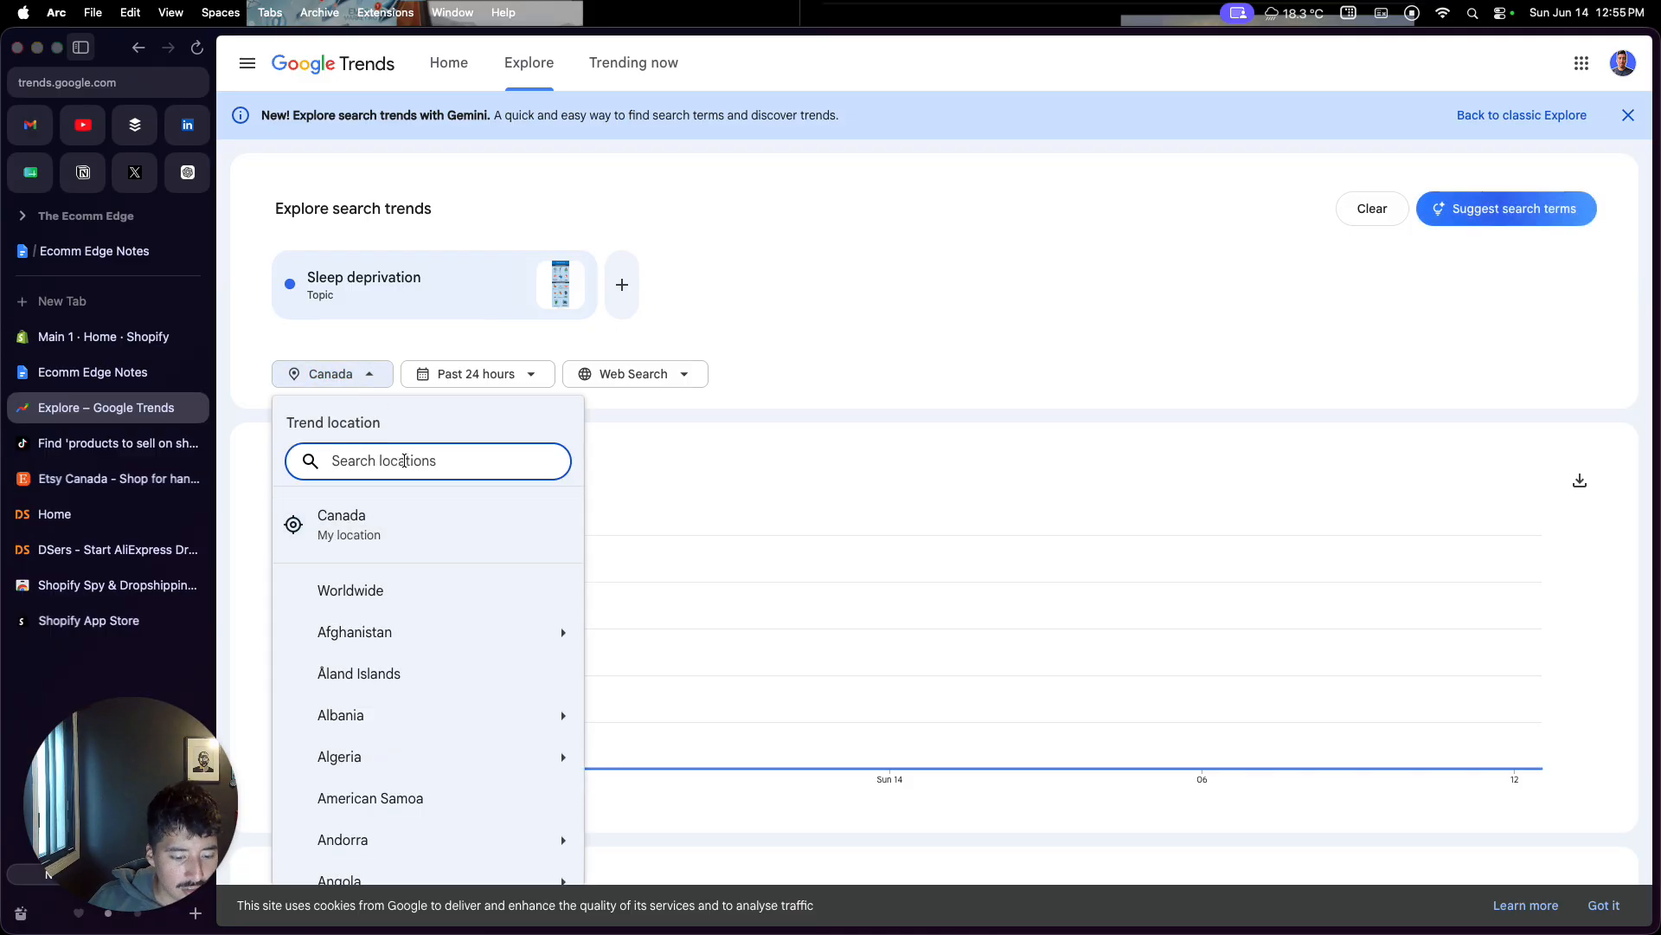
text(Unit)
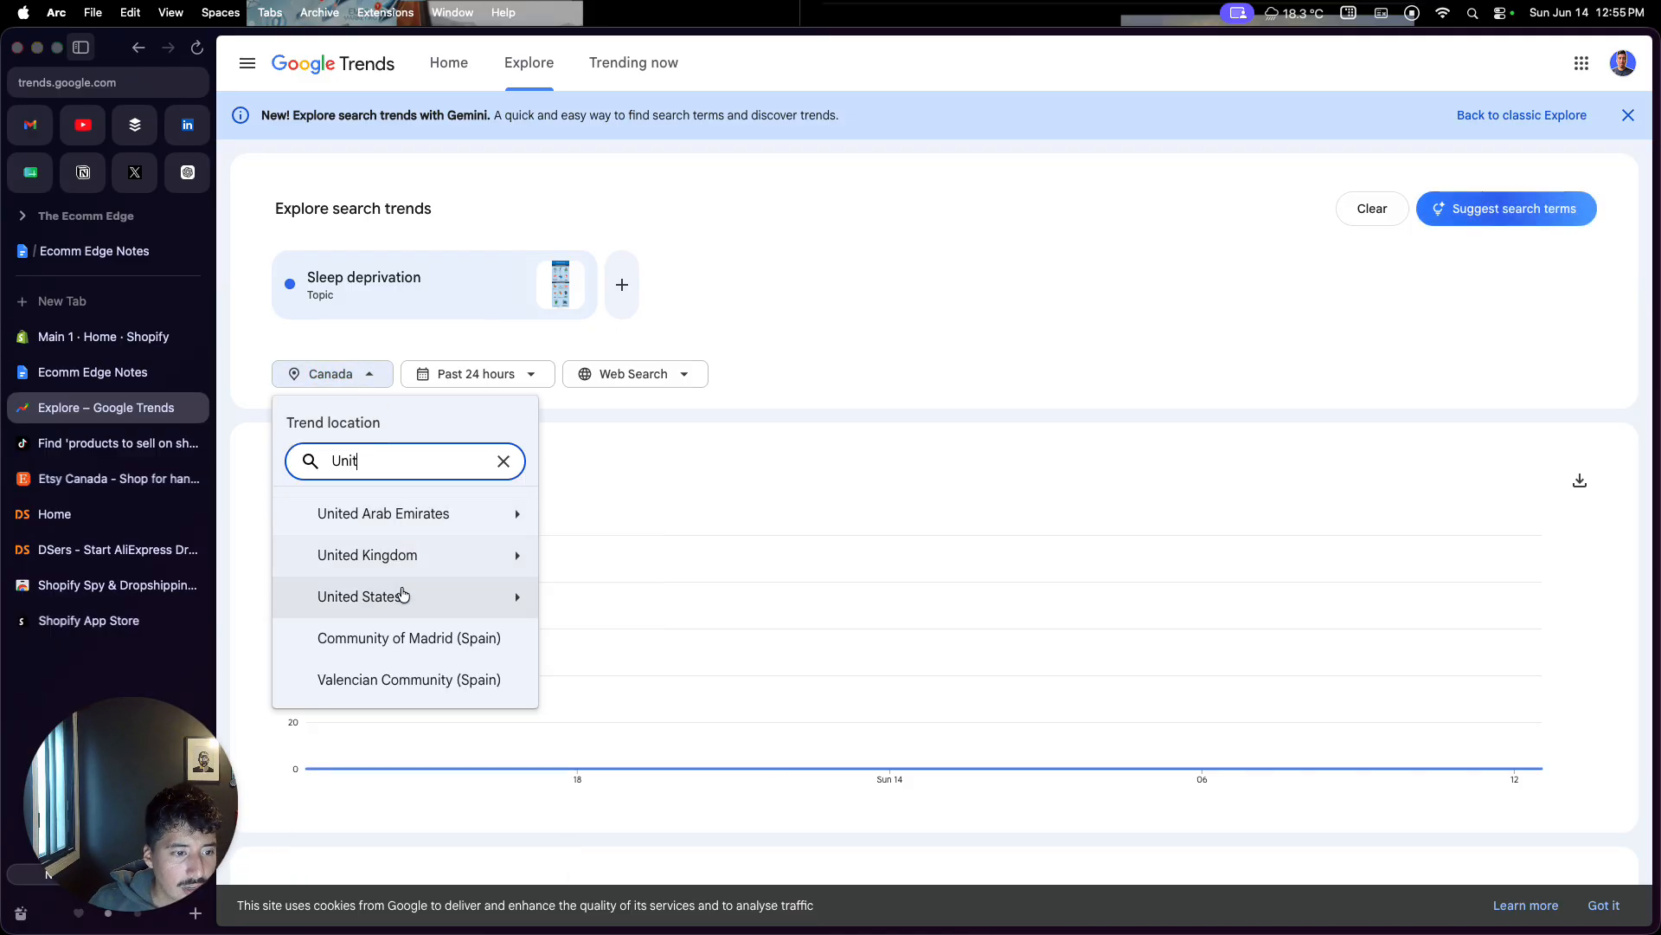
click(398, 596)
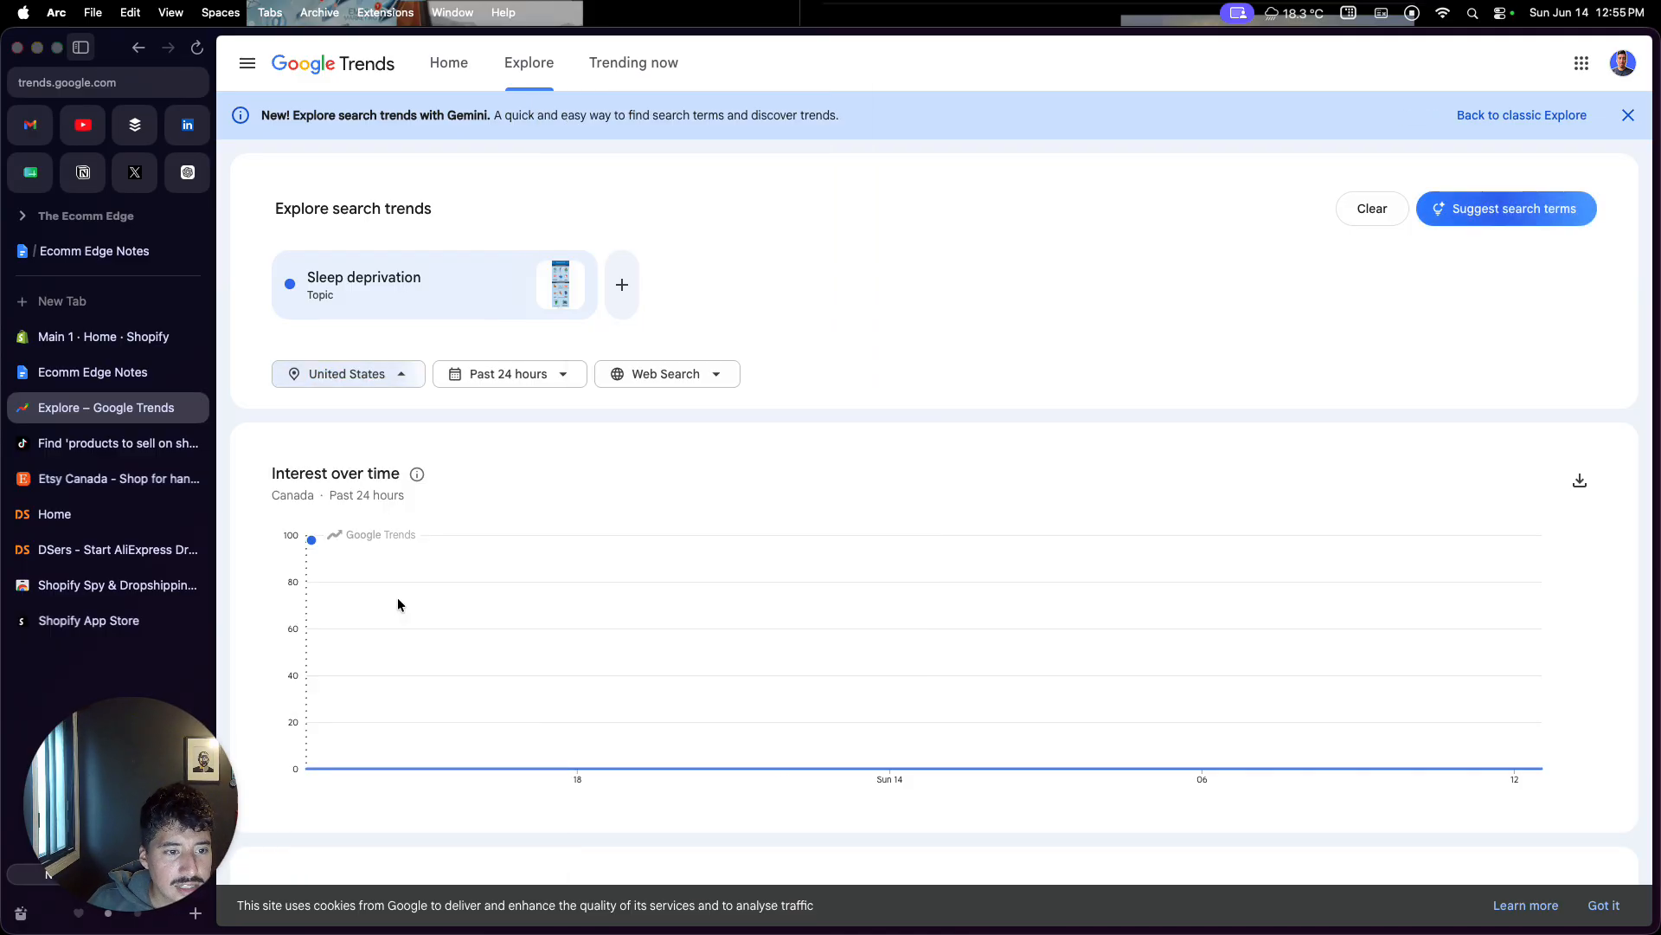
click(511, 373)
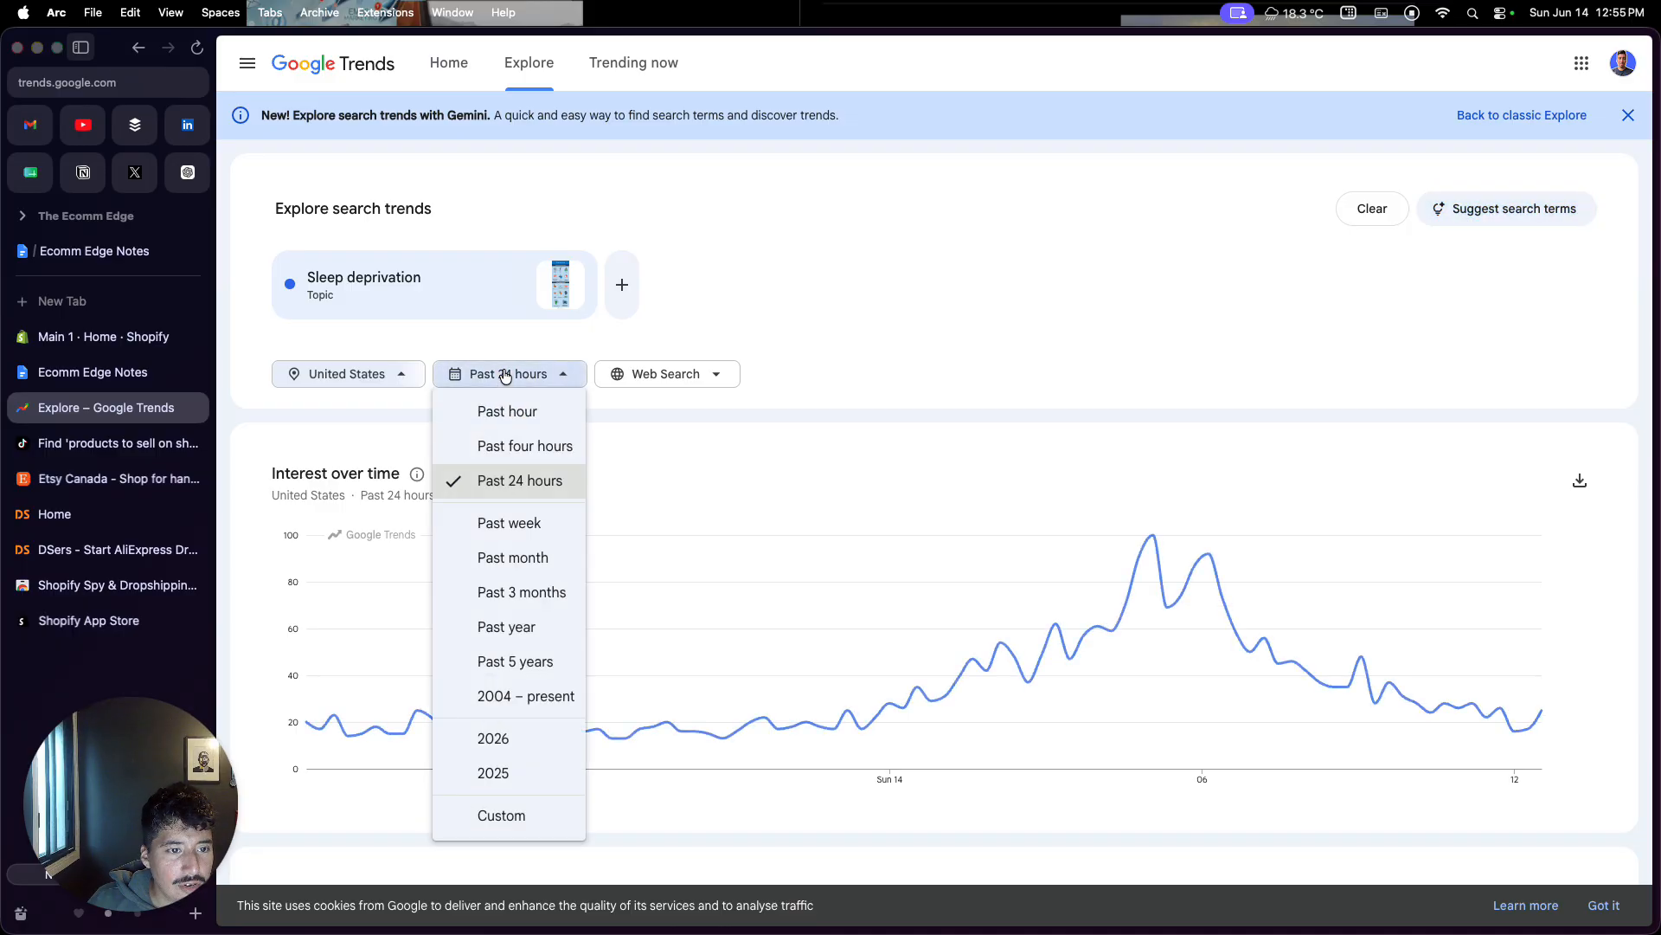
click(517, 696)
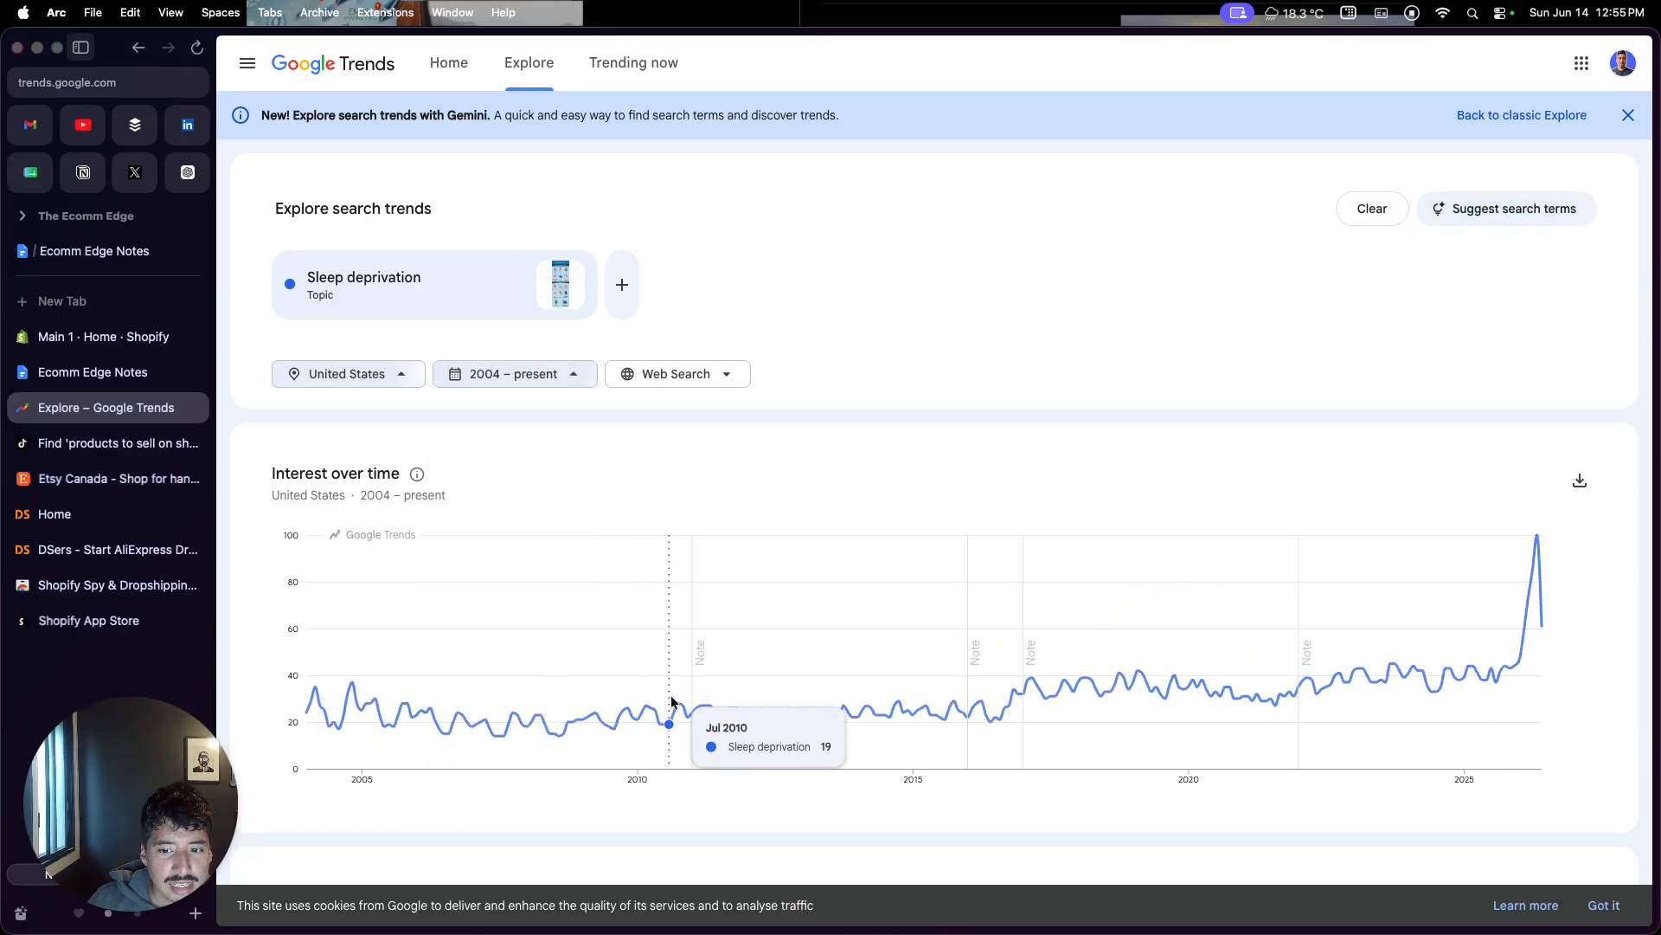
Step: Examine the Sleep deprivation interest-over-time chart and the commonly searched queries below it
scroll(693, 675, down, 2)
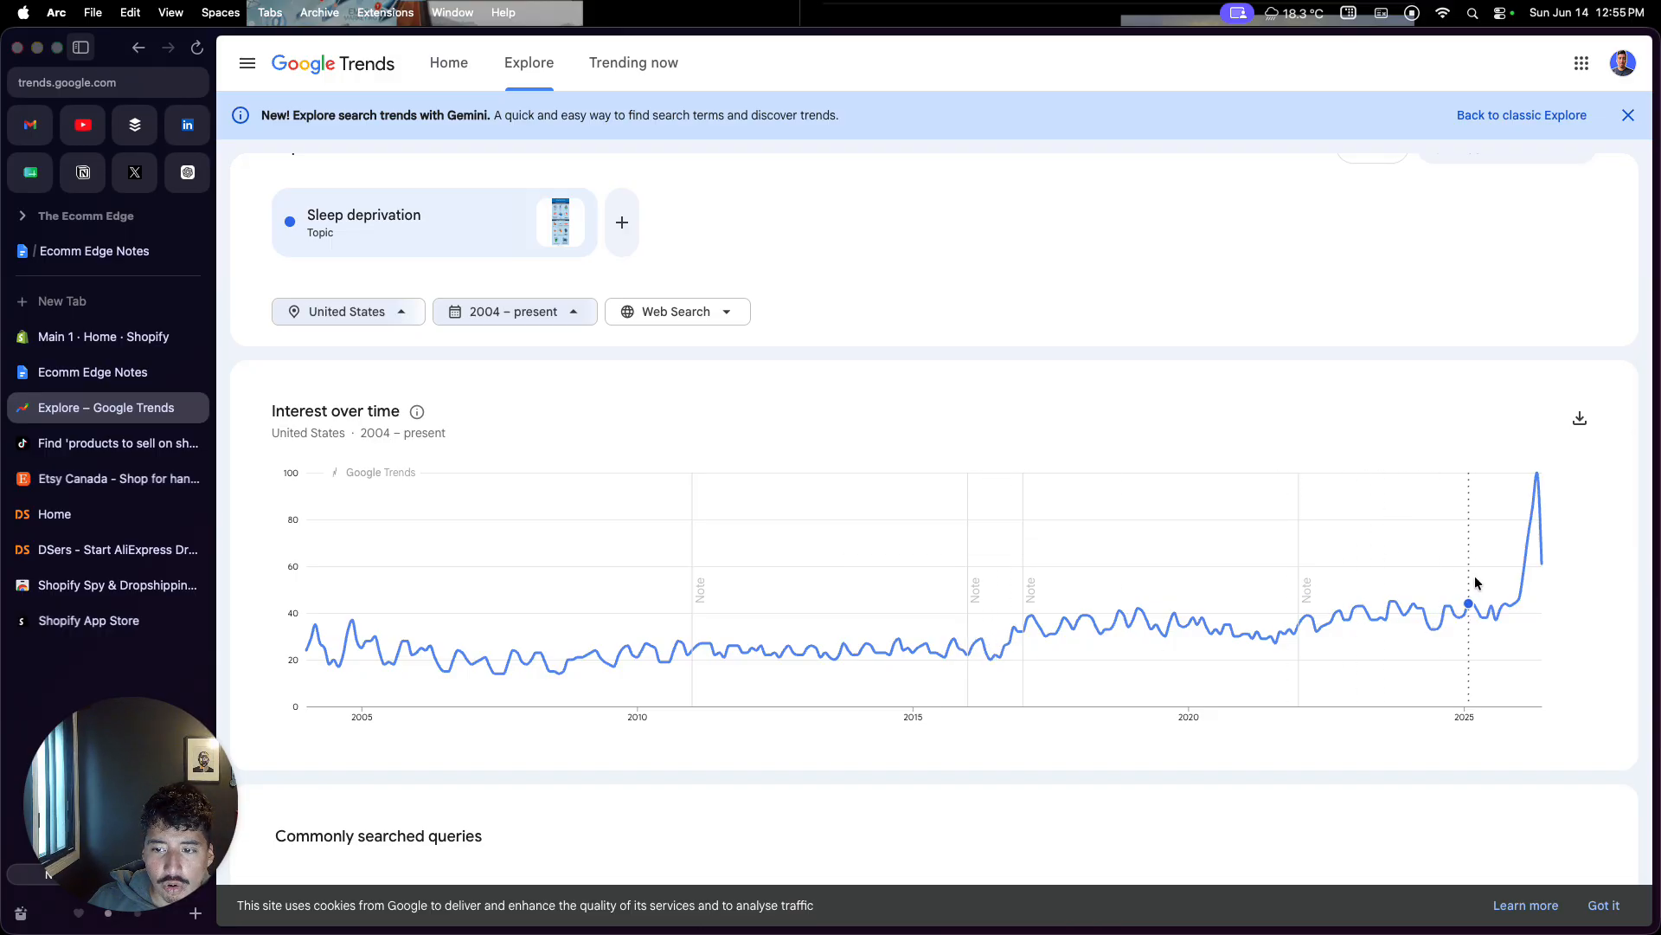
mouse_move(1525, 503)
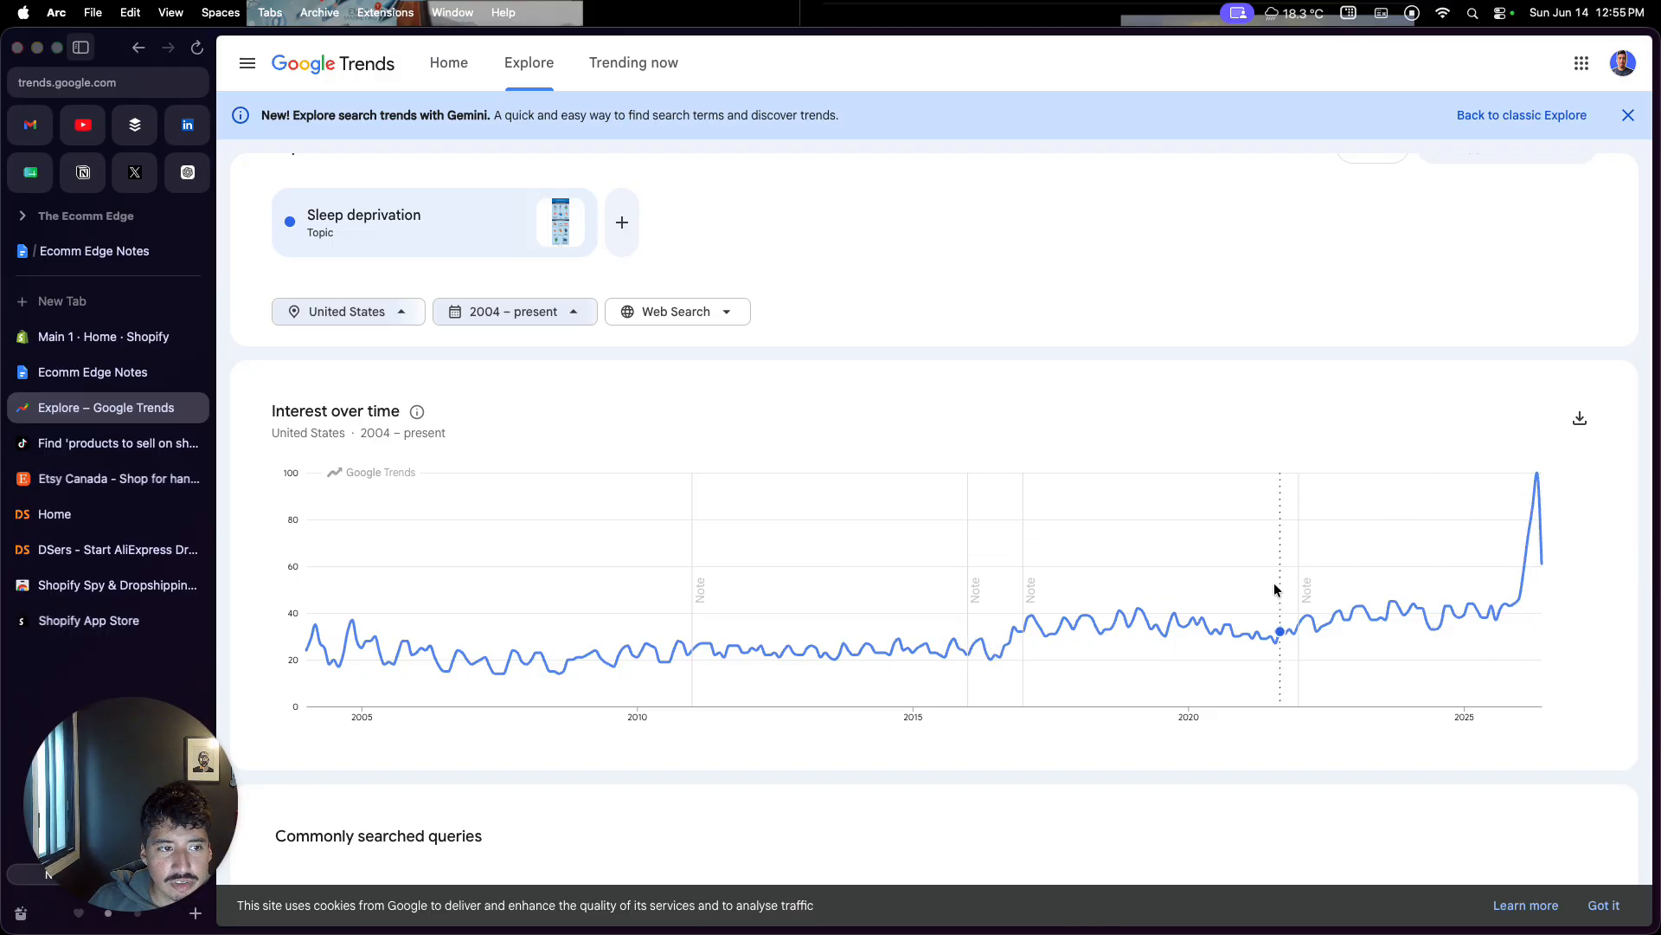
mouse_move(1117, 494)
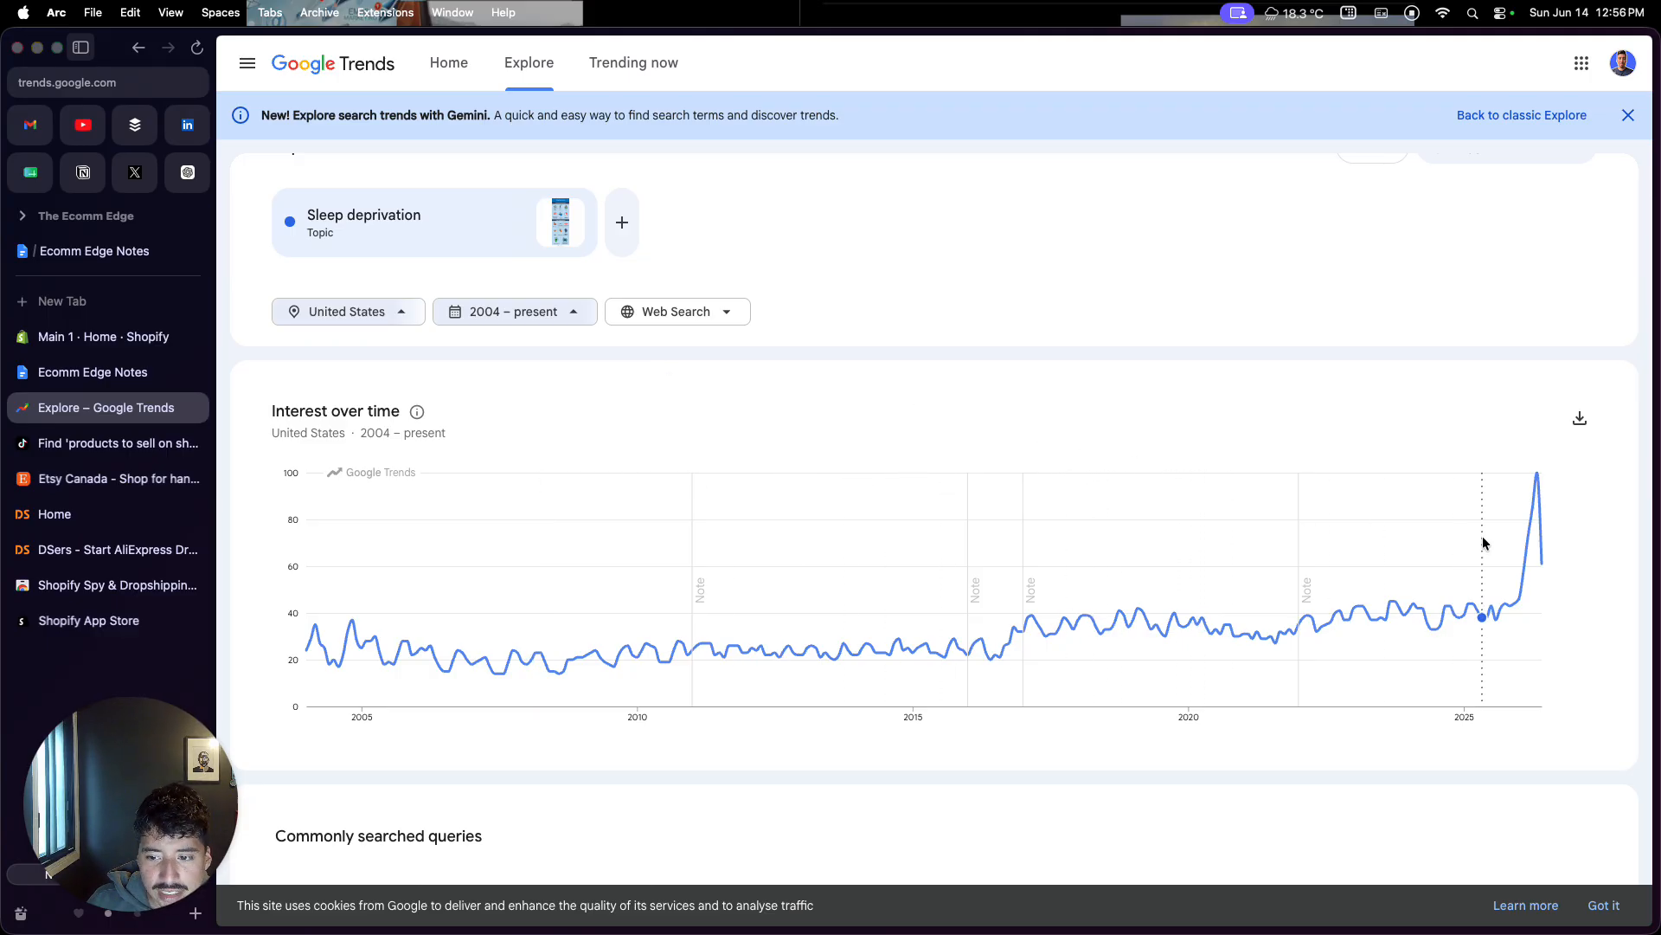
scroll(1252, 606, down, 5)
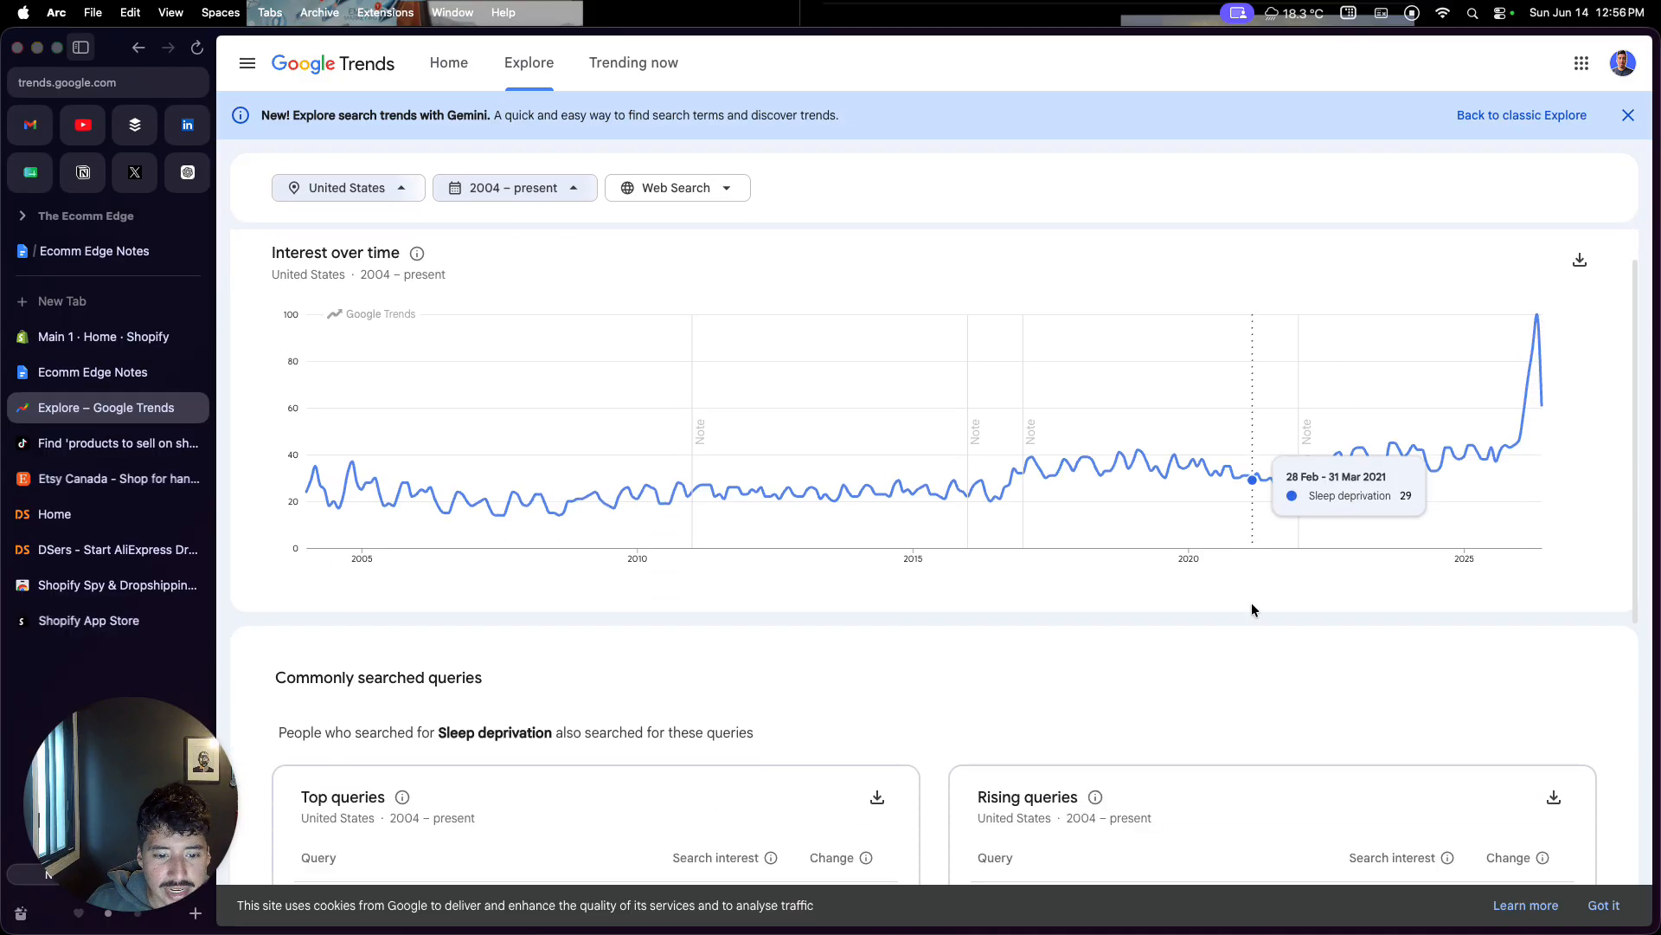
scroll(1251, 608, down, 5)
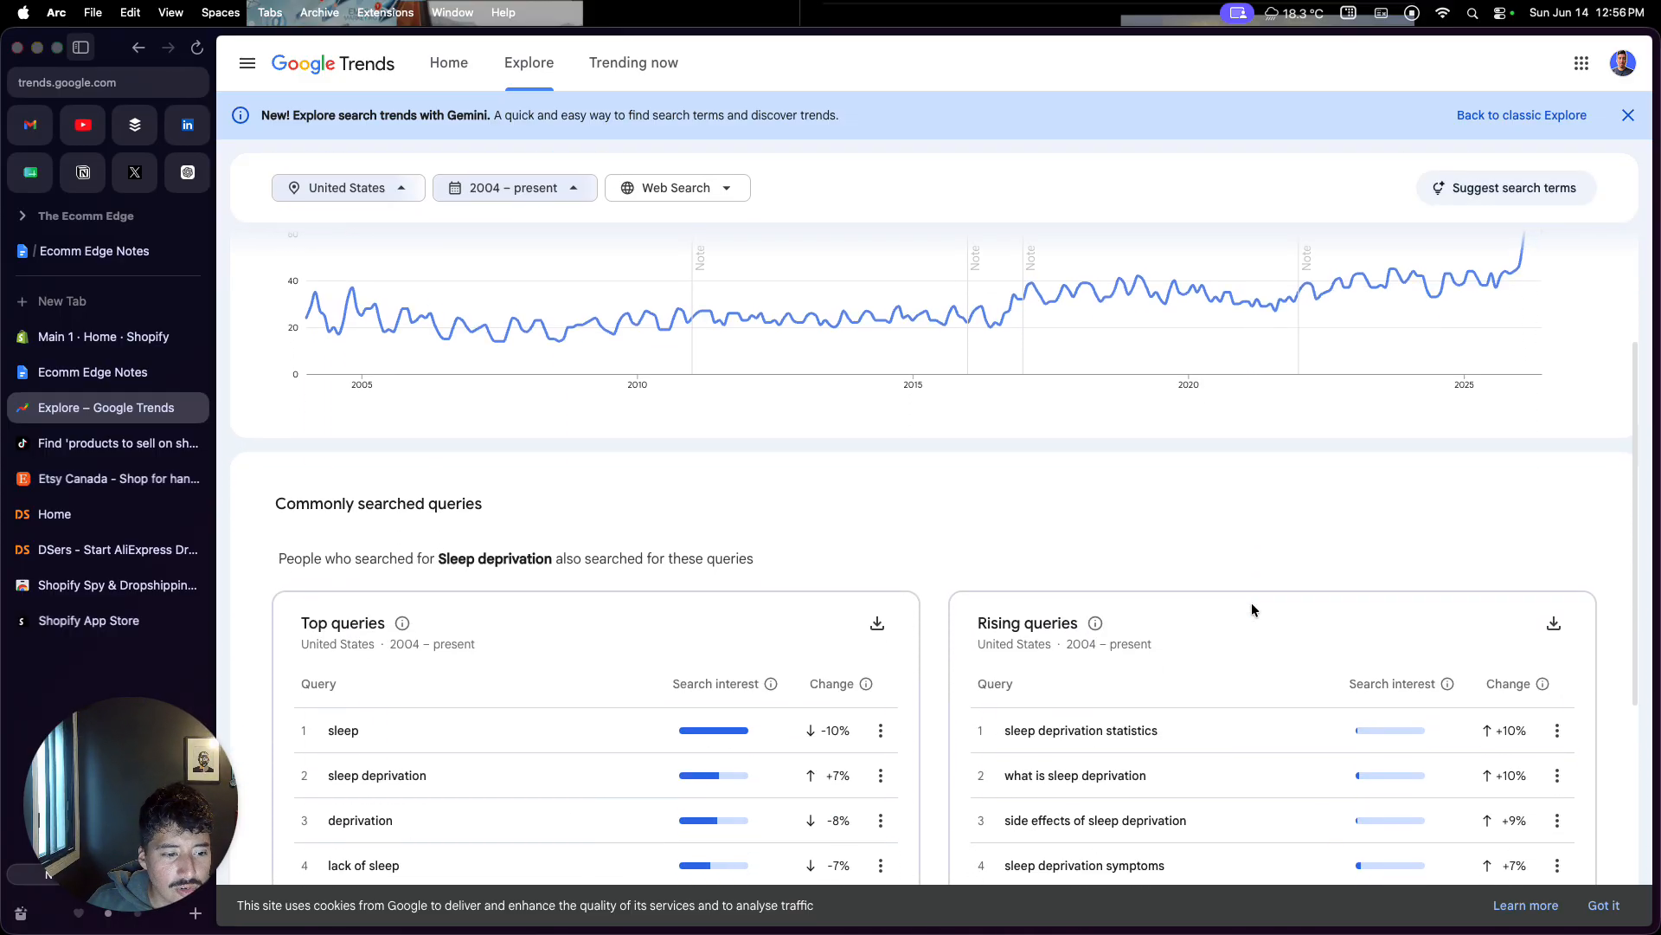
Step: Review the top and rising queries for Sleep deprivation and return to the Online Marketplaces section of the Ecomm Edge Notes
scroll(1251, 606, down, 4)
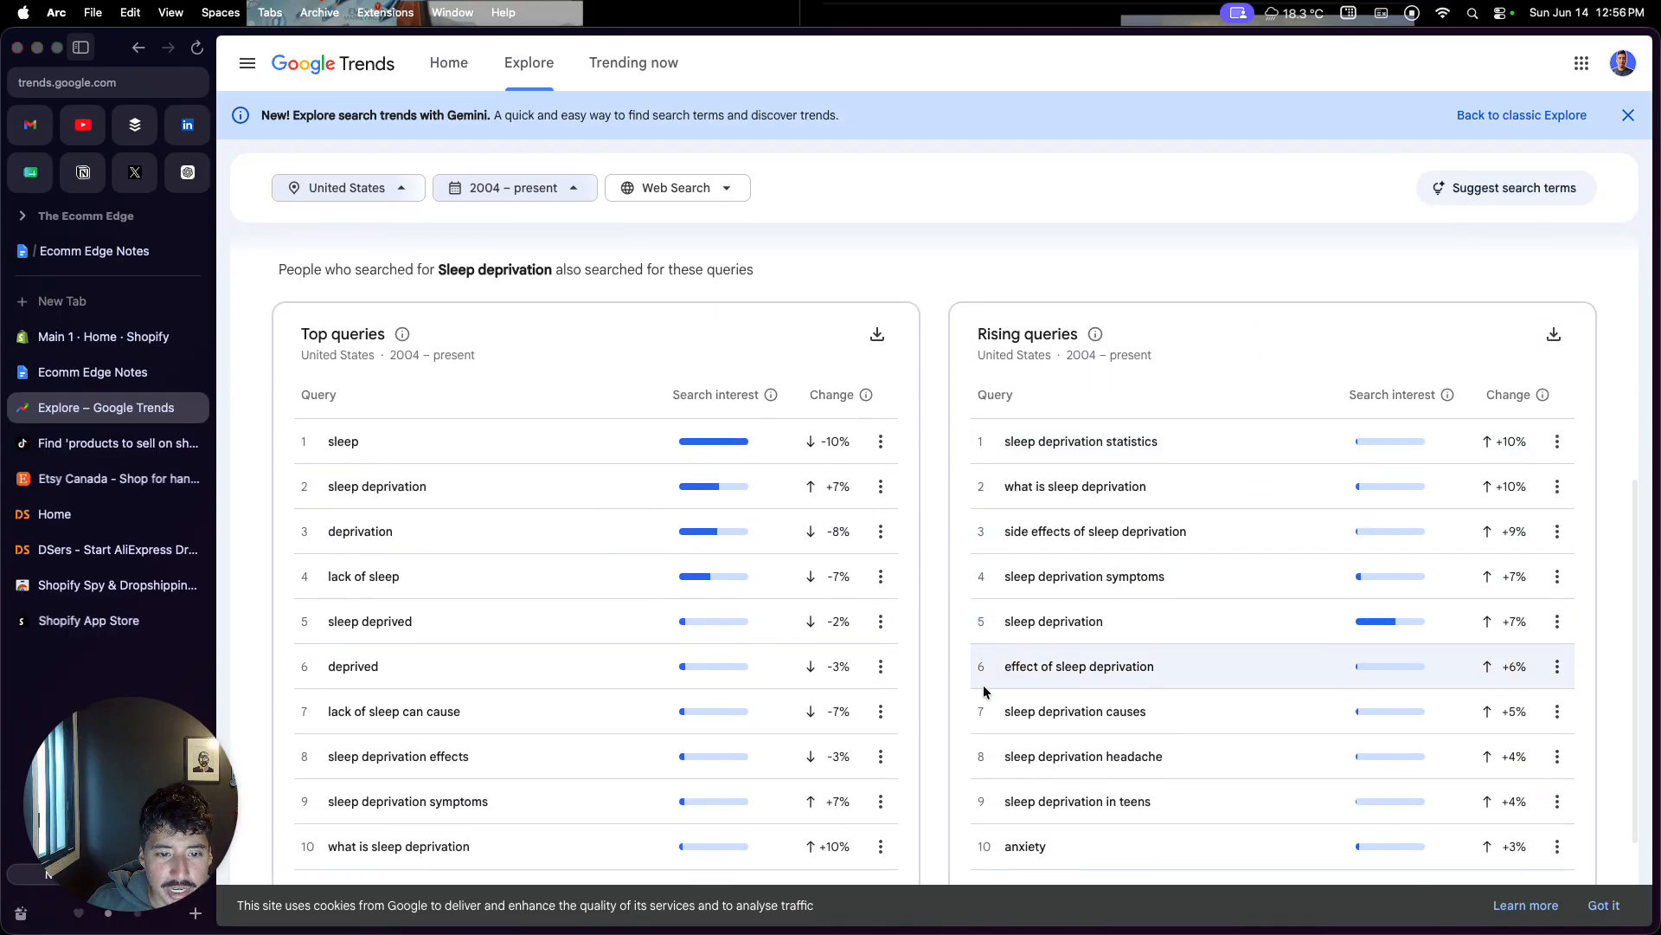
scroll(883, 792, down, 1)
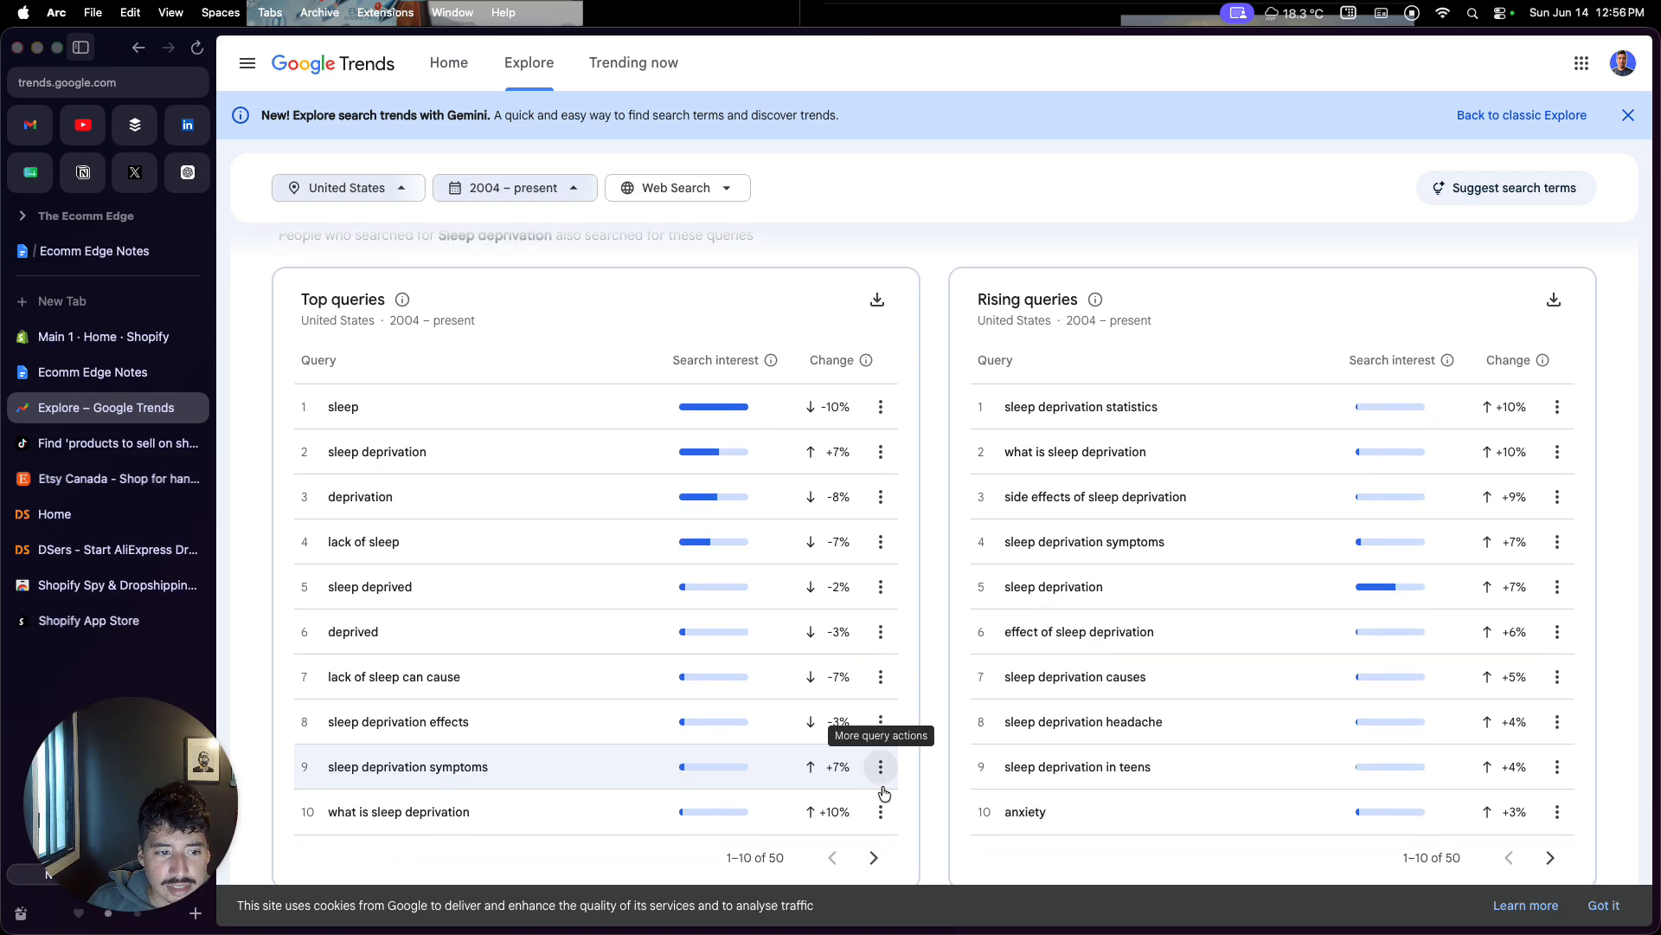
click(108, 374)
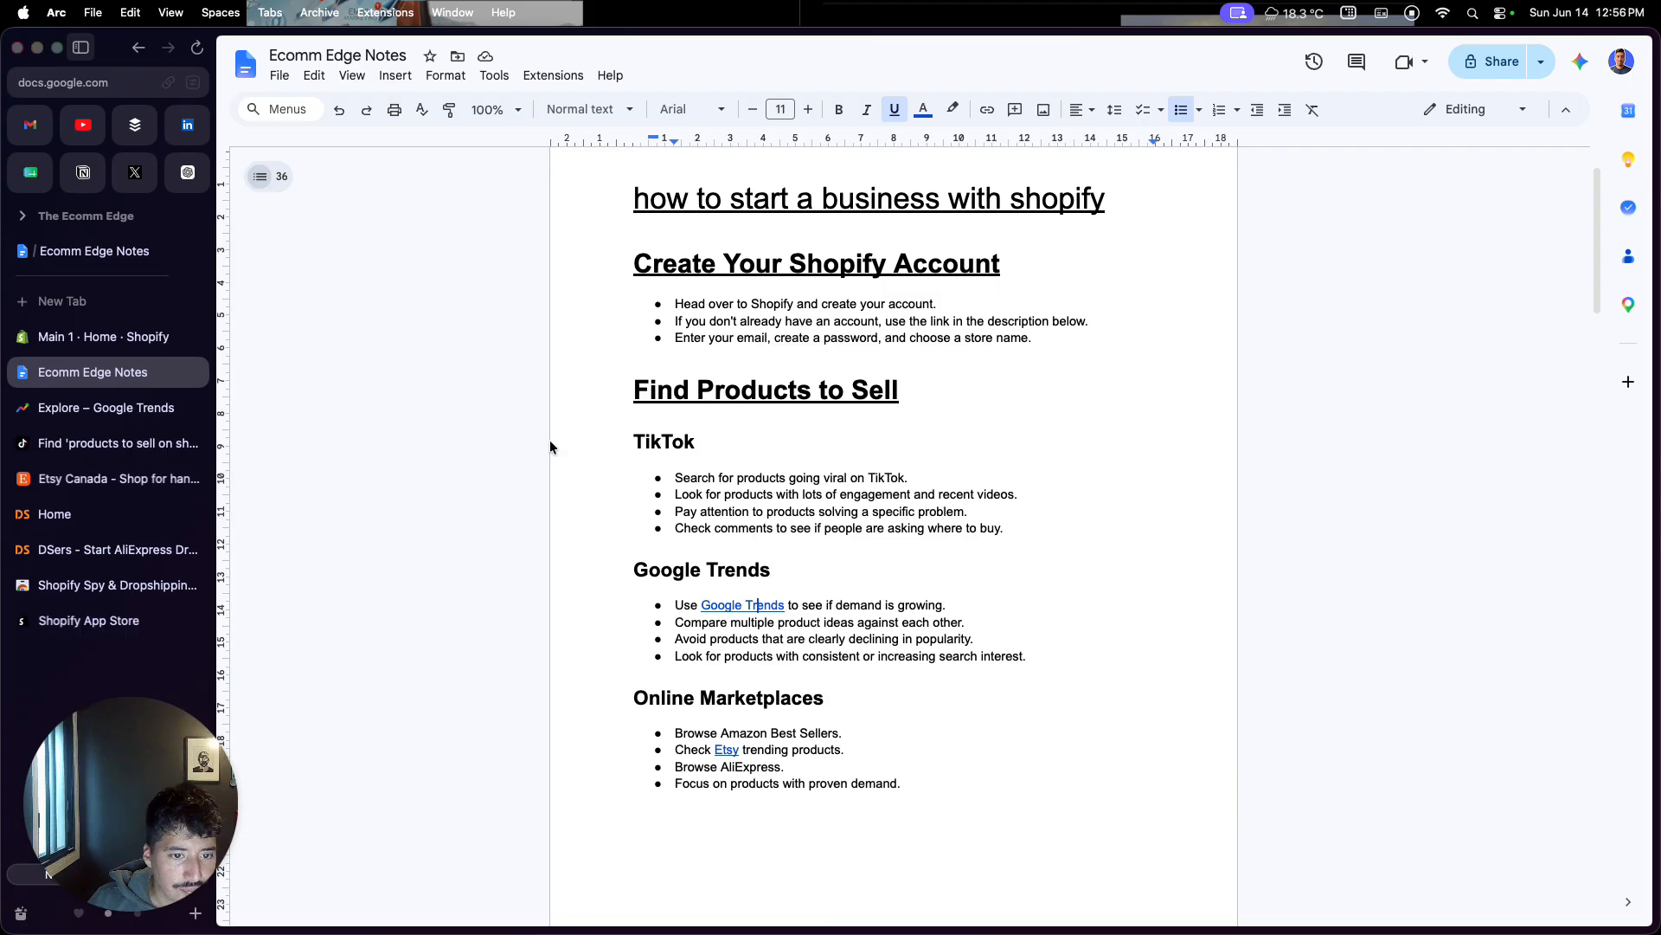
scroll(616, 679, down, 1)
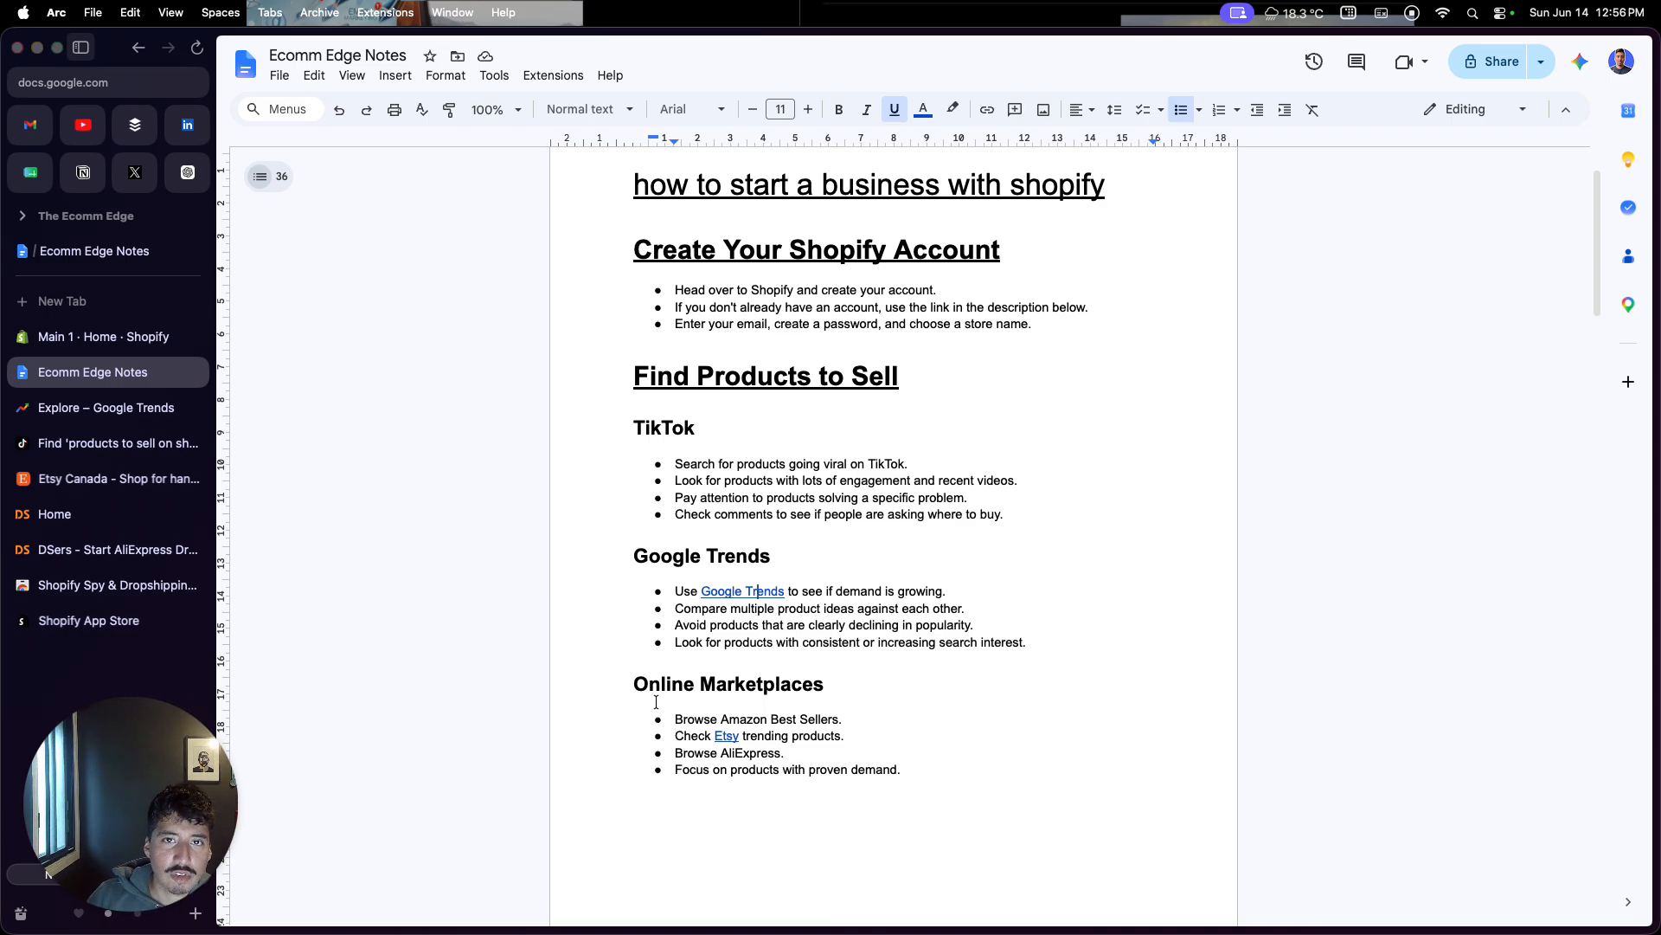
scroll(686, 763, down, 1)
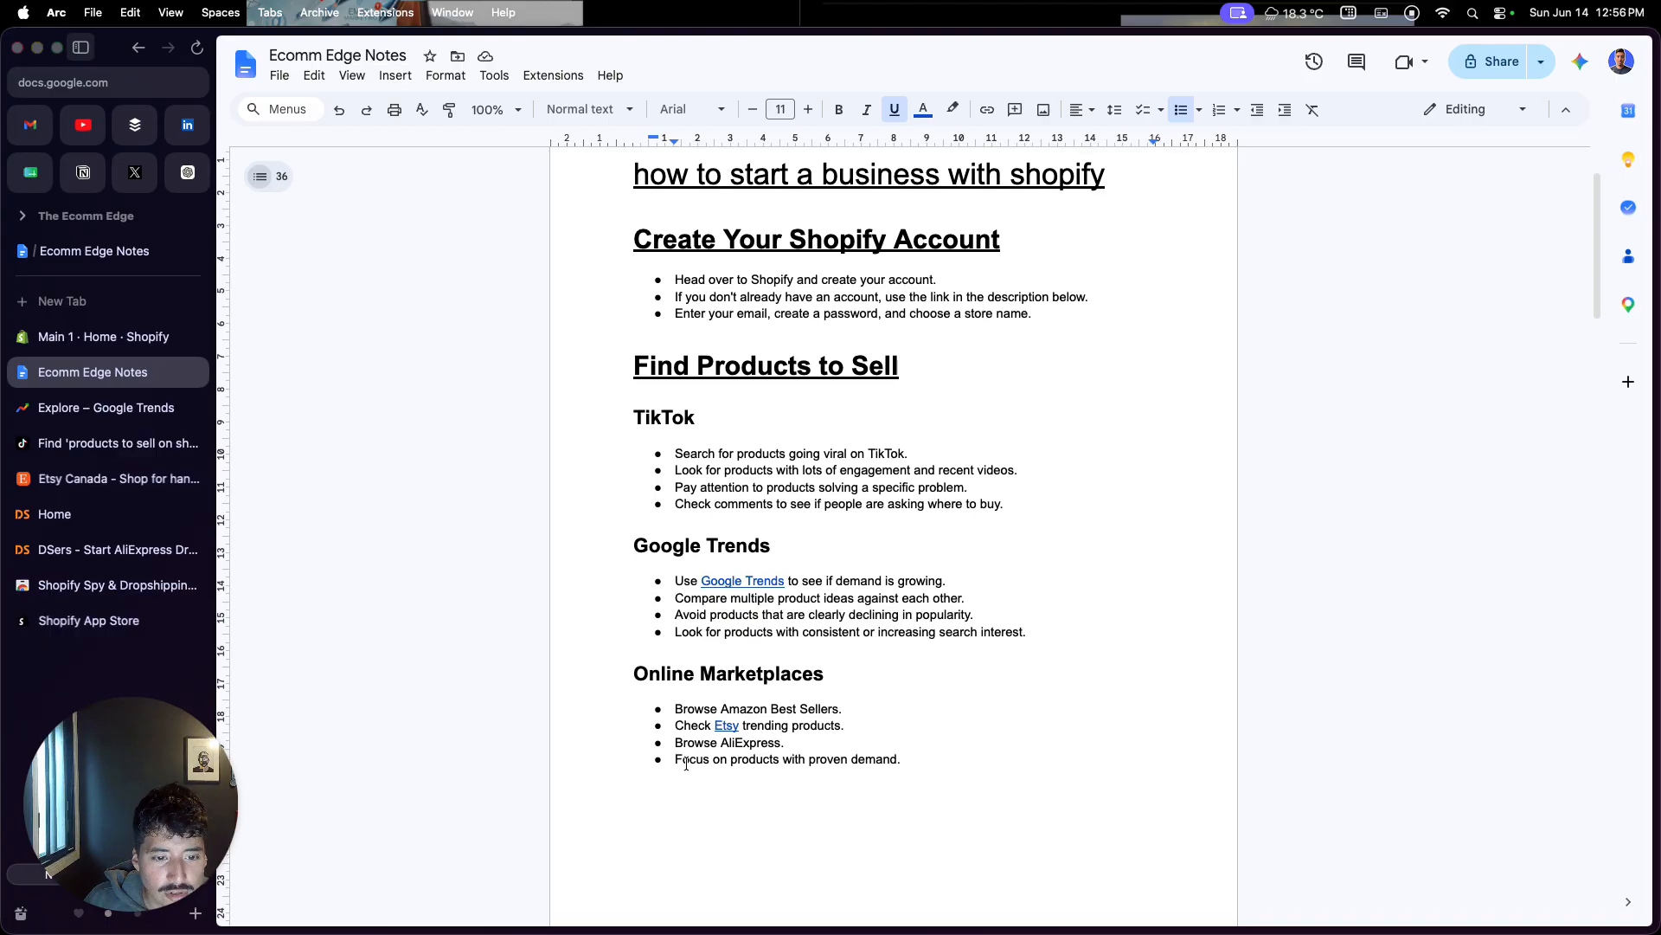
Step: Open the Etsy link from the Online Marketplaces notes and close the duplicate Etsy Canada page
click(720, 715)
click(765, 752)
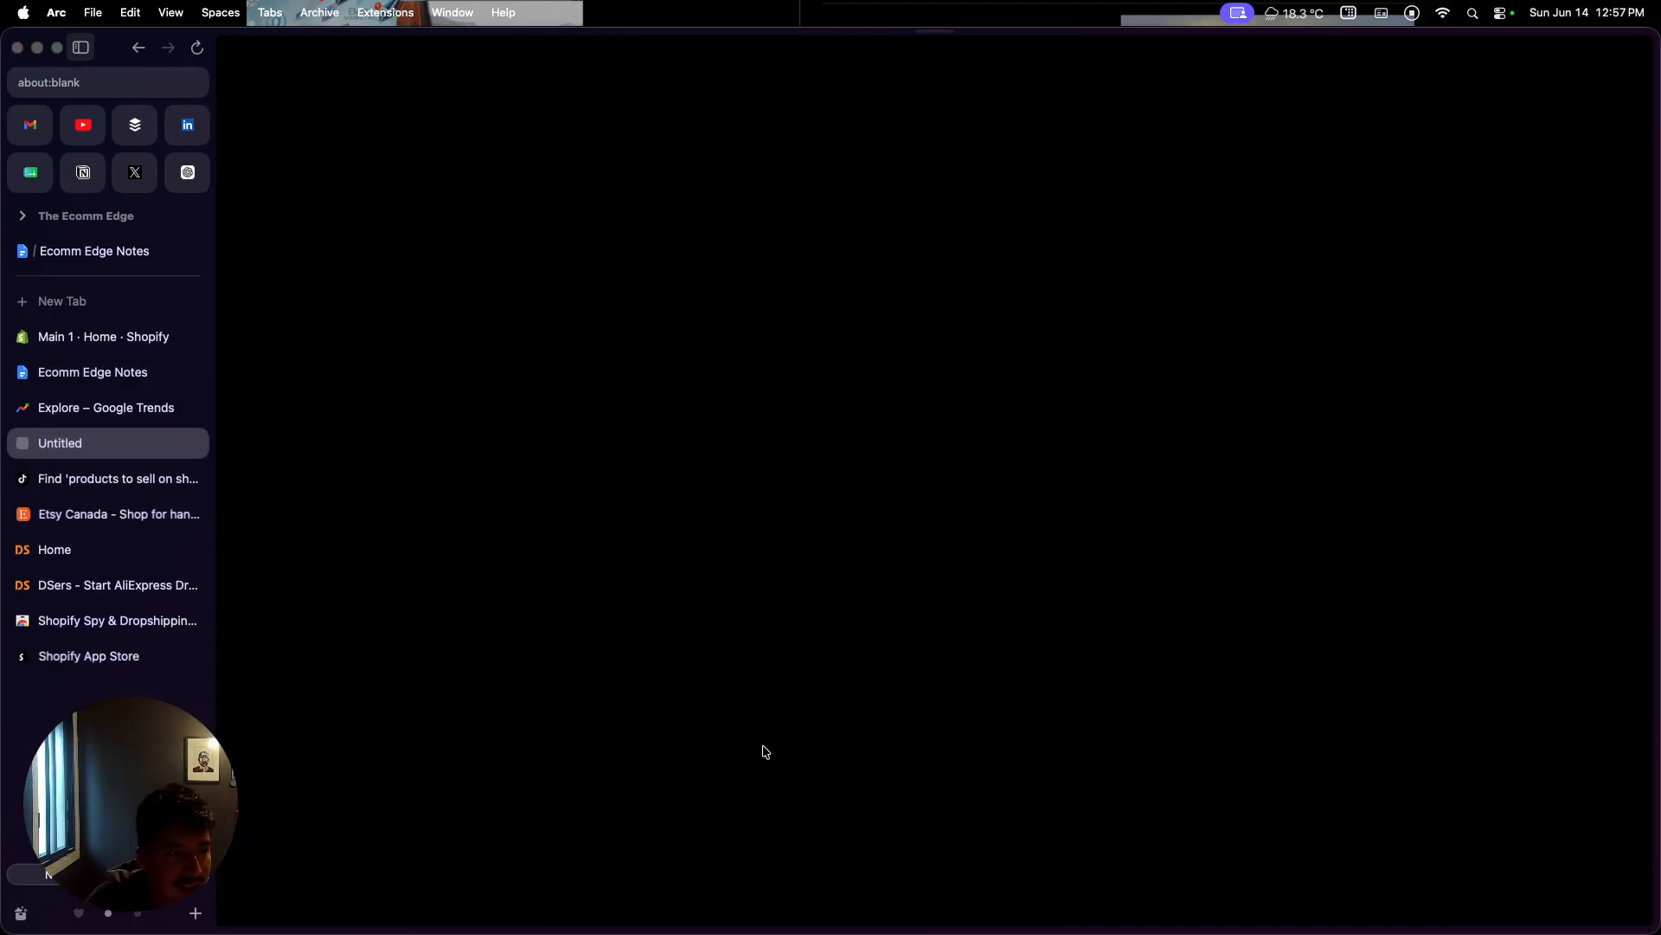
click(197, 514)
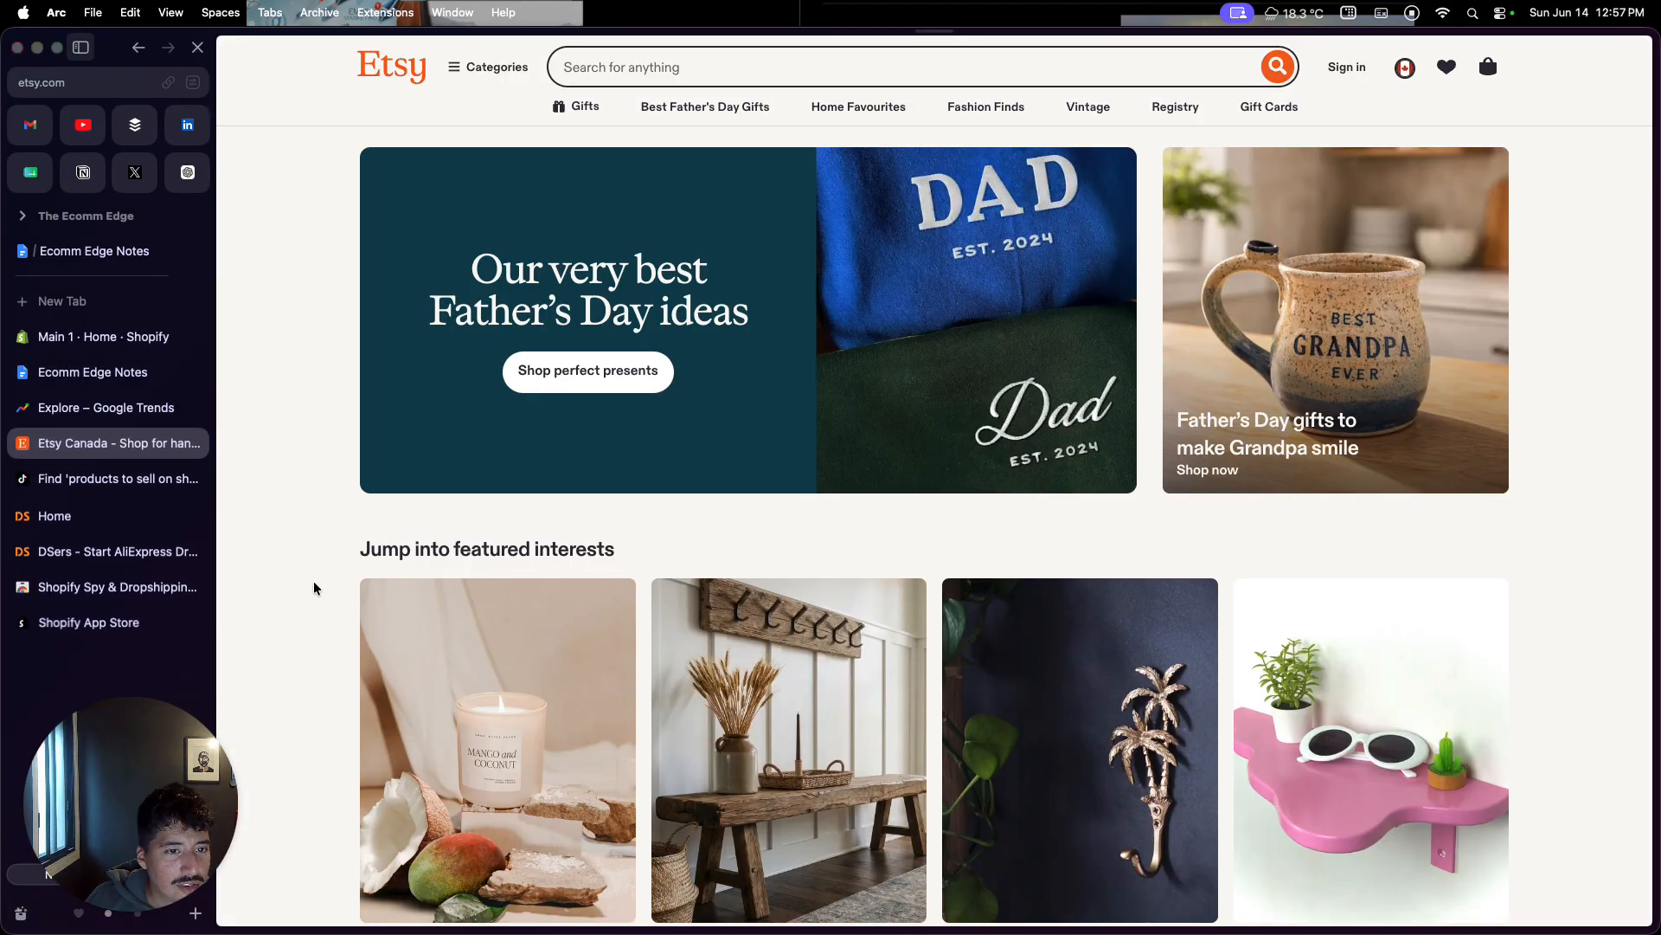
Step: Browse the Etsy home page to the Father's Day gifts, open Smart Watch Bands and view the smart watch bands for men listings
scroll(313, 588, down, 1)
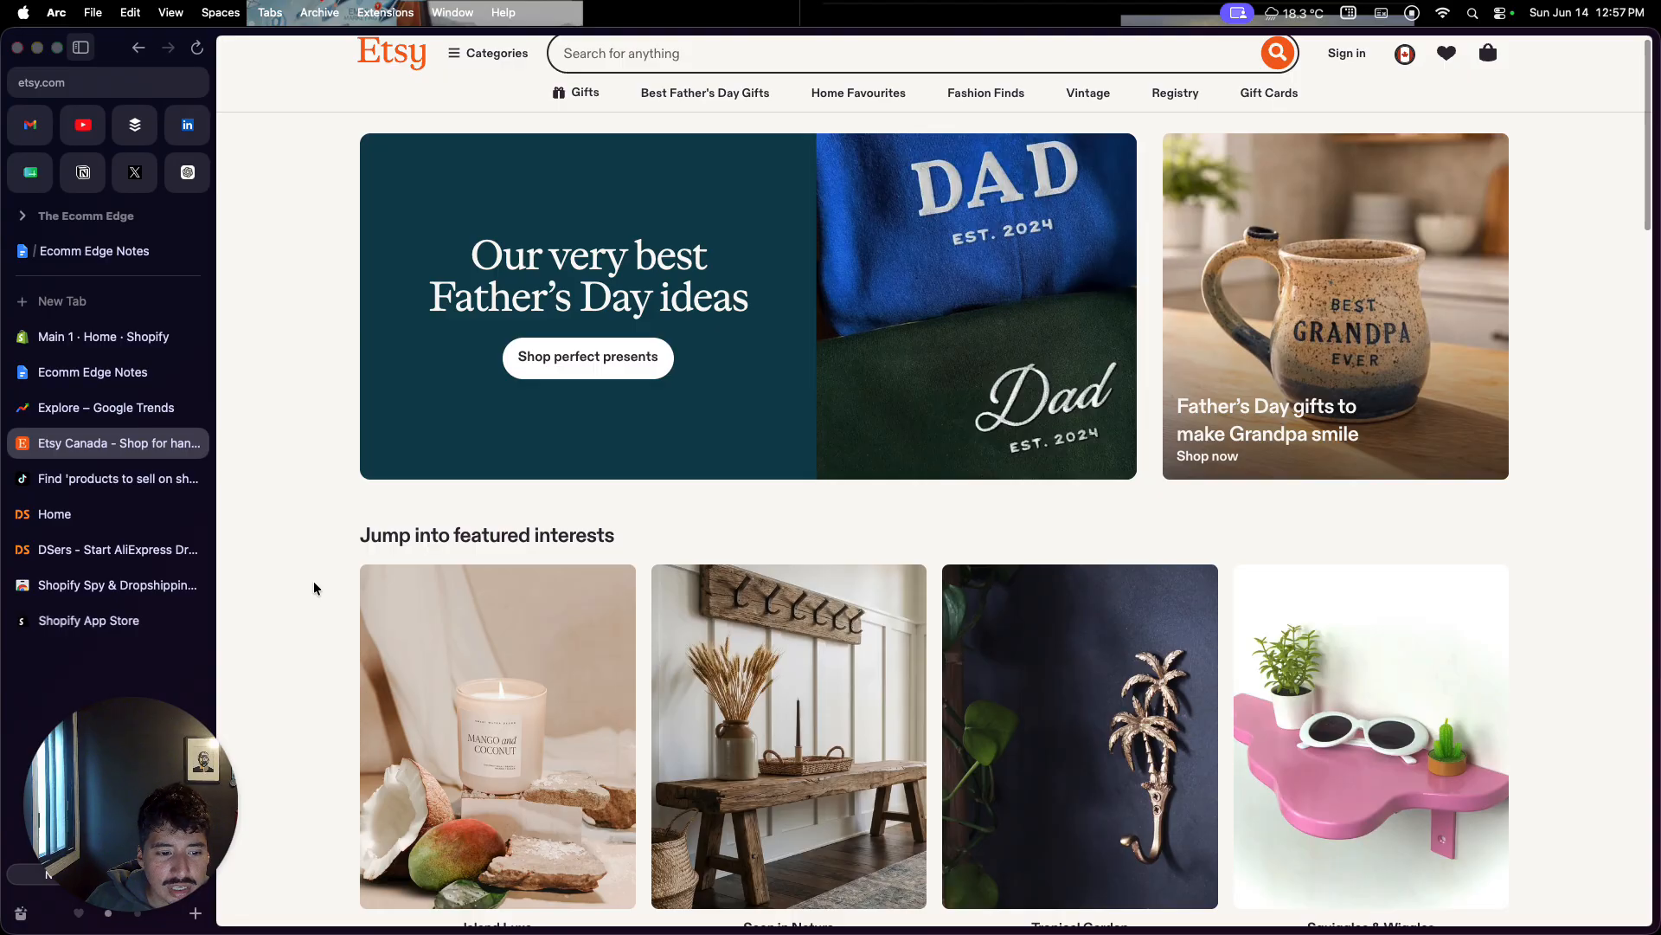
scroll(313, 584, down, 1)
scroll(315, 584, down, 10)
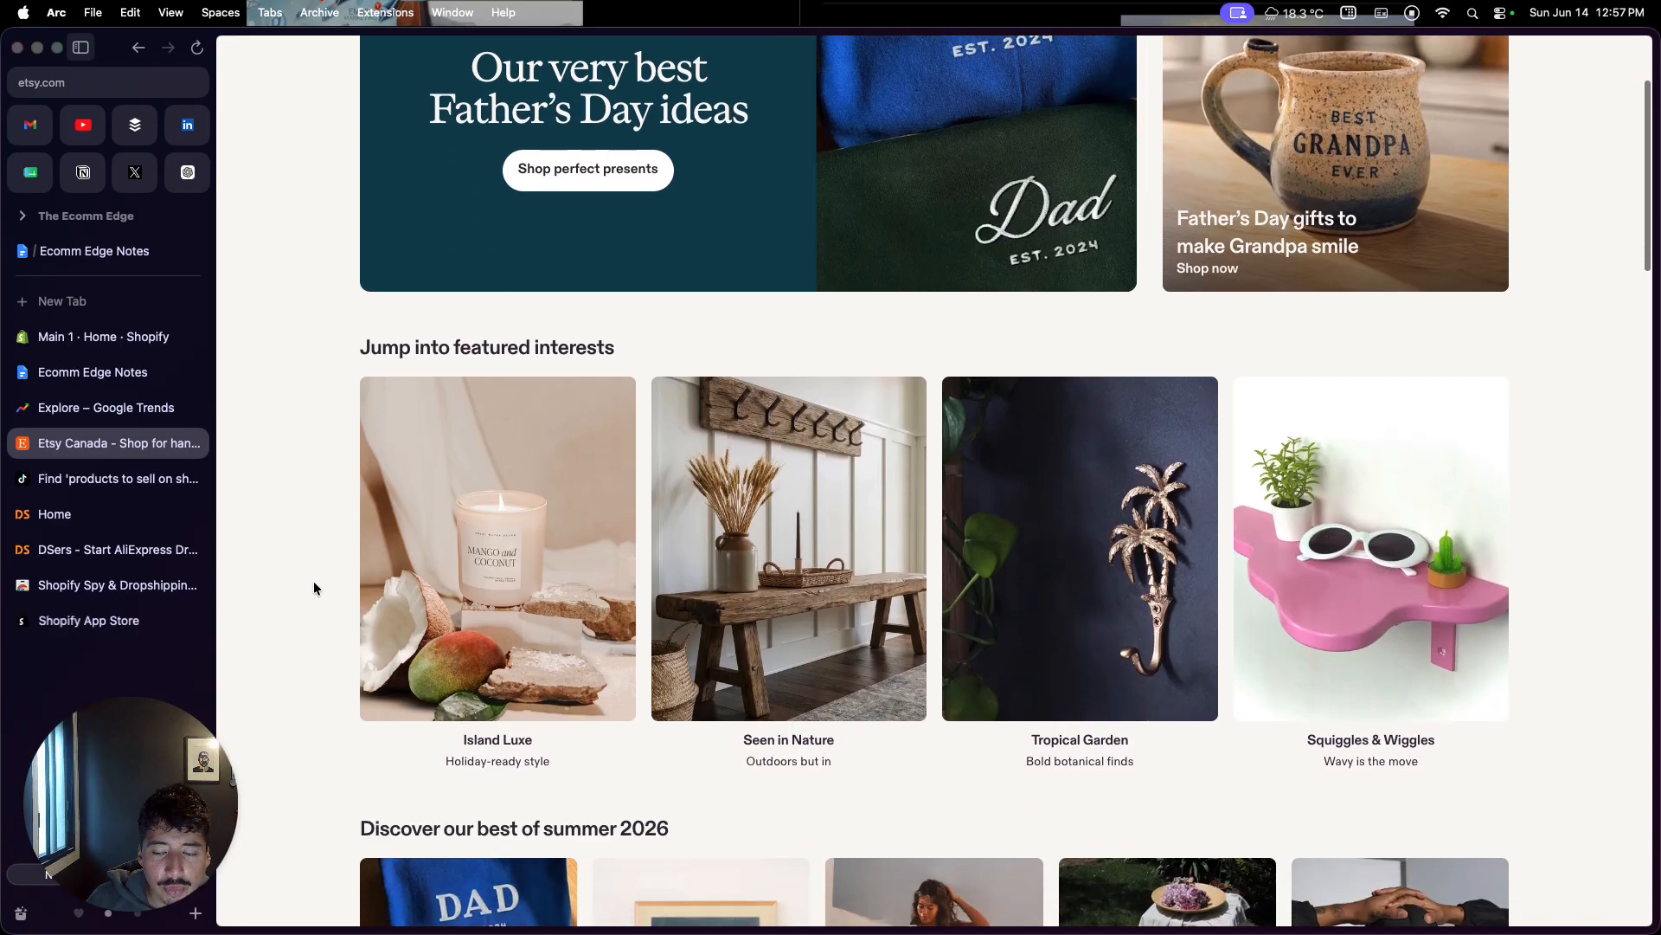
scroll(313, 587, down, 3)
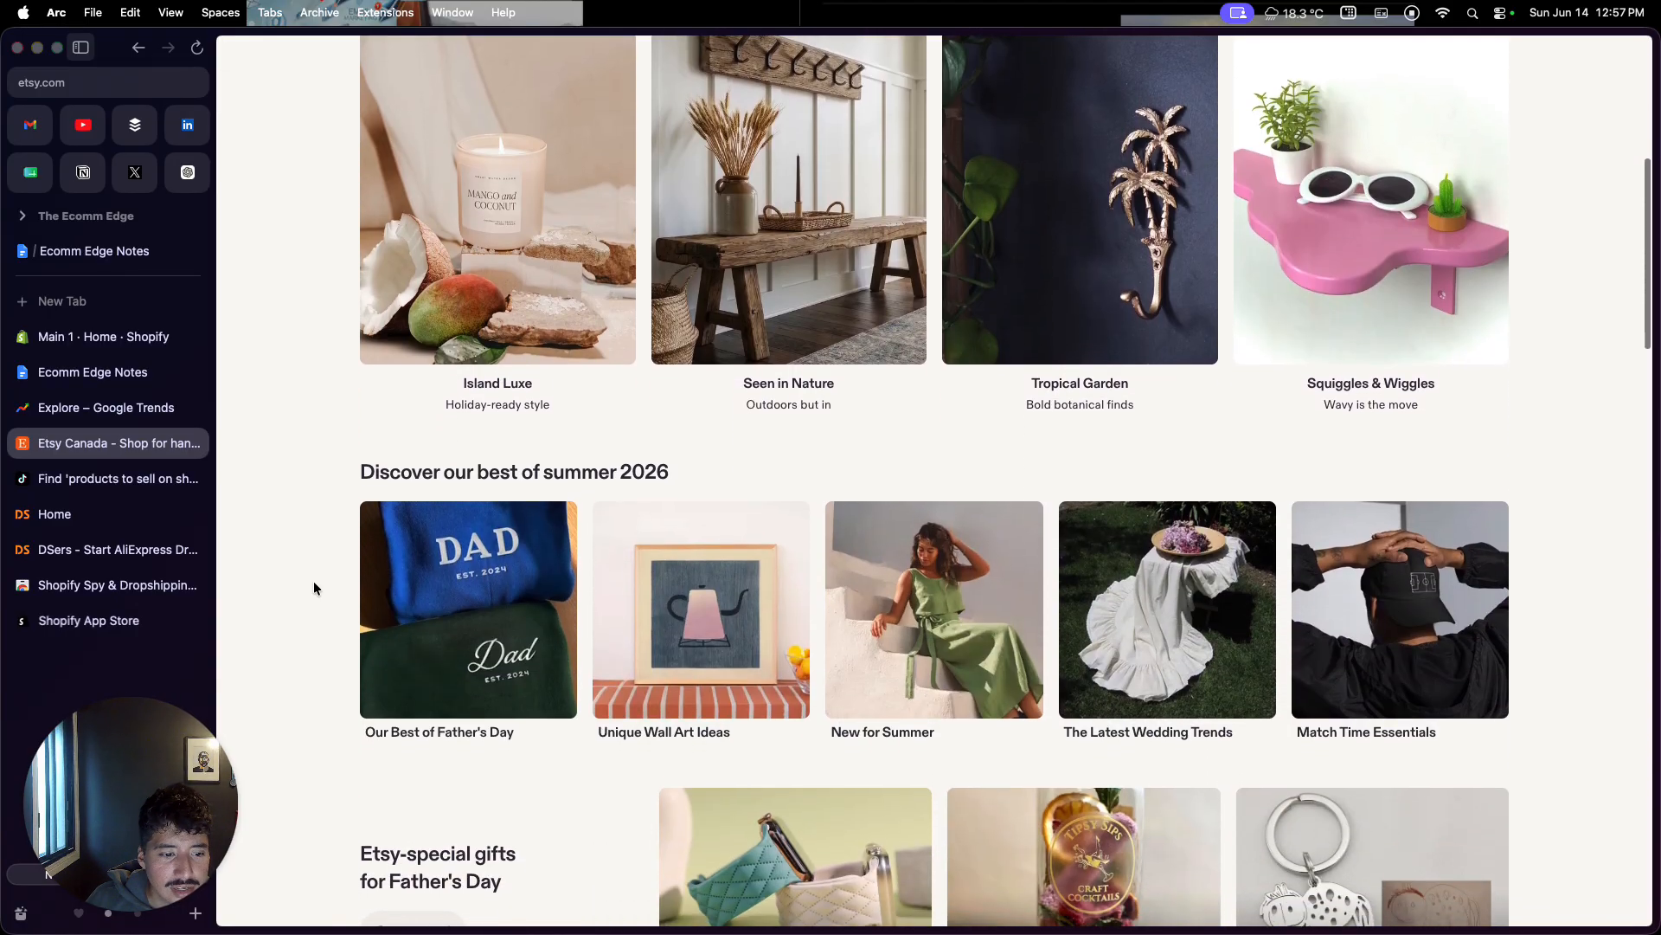
scroll(313, 588, down, 8)
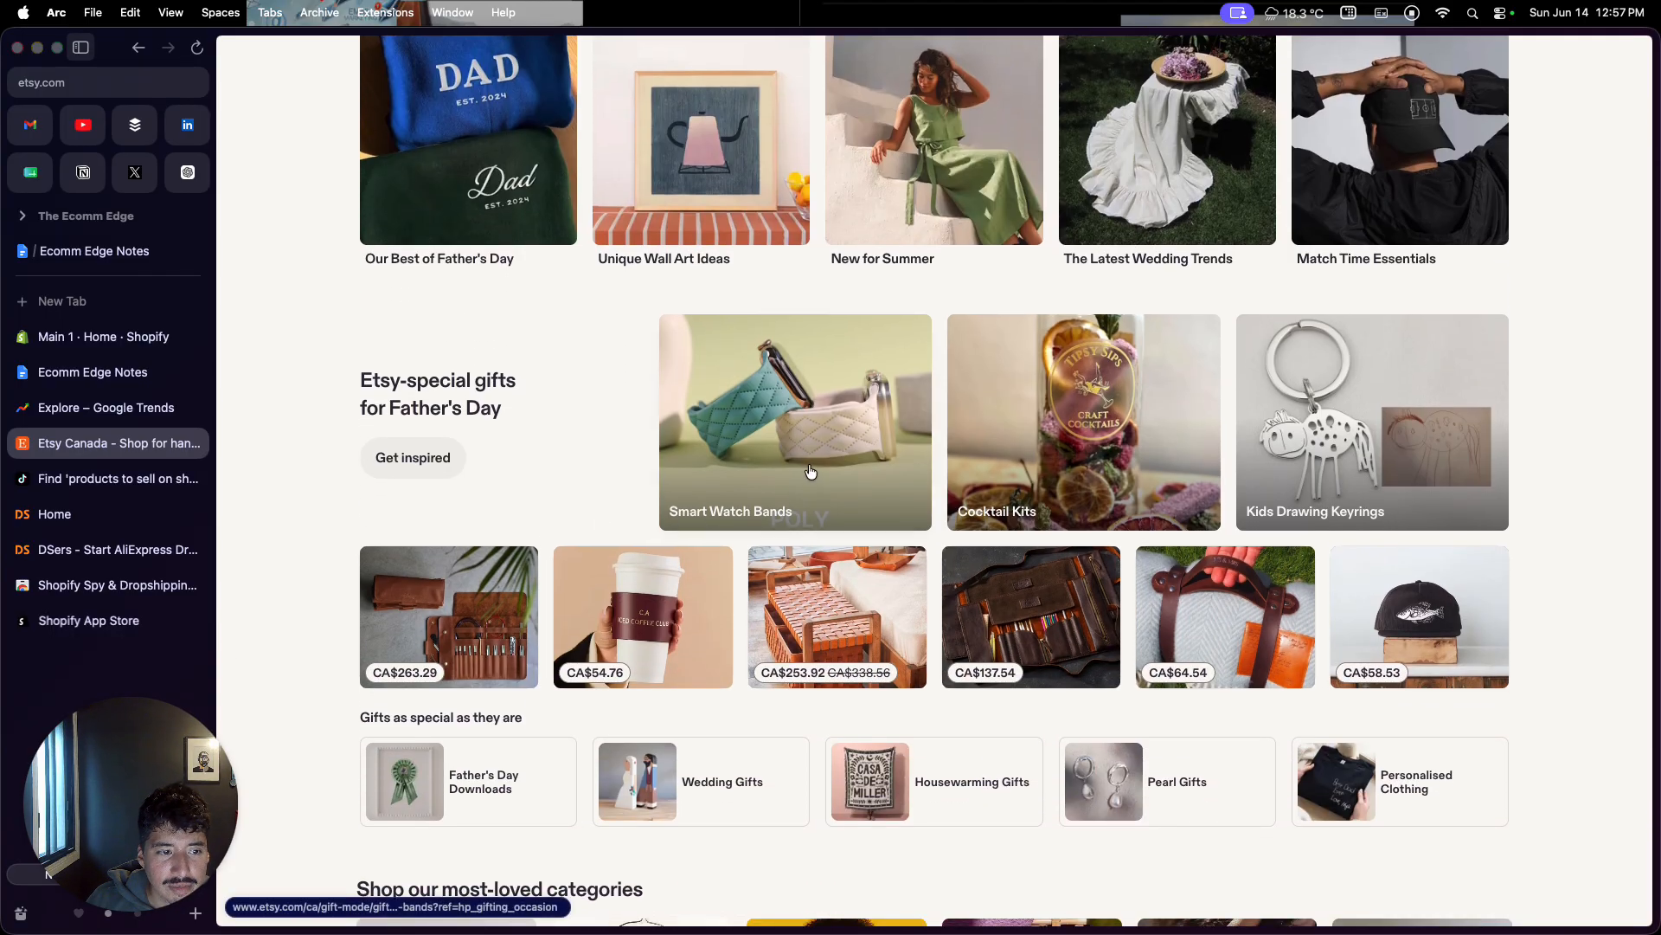
click(810, 471)
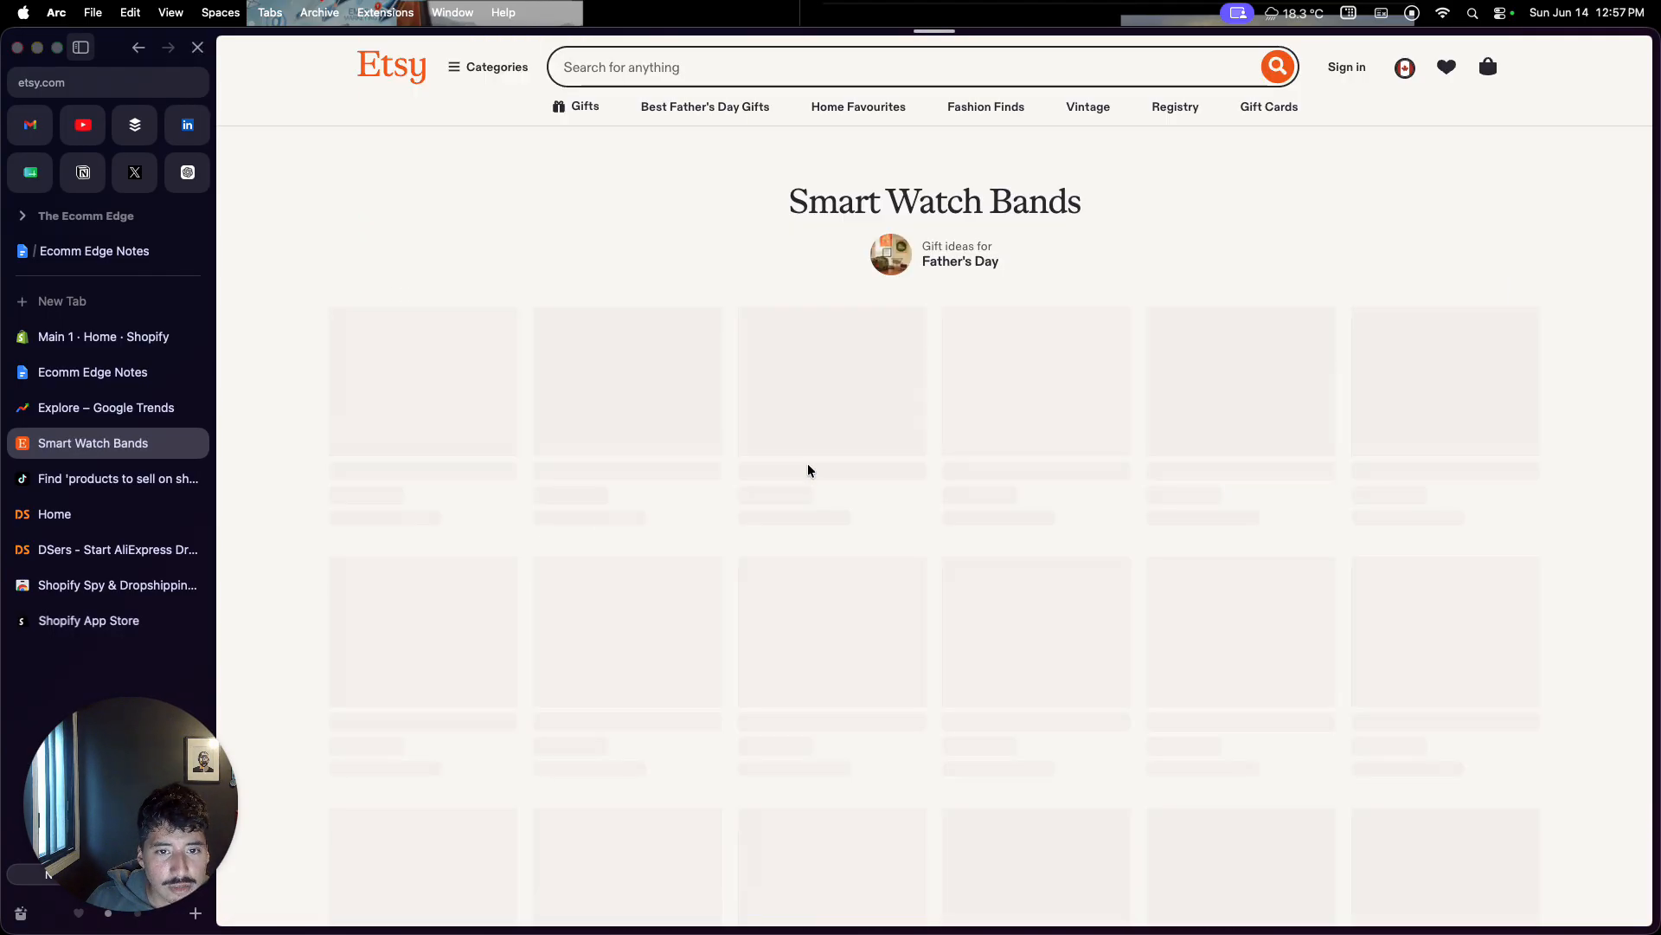
click(955, 364)
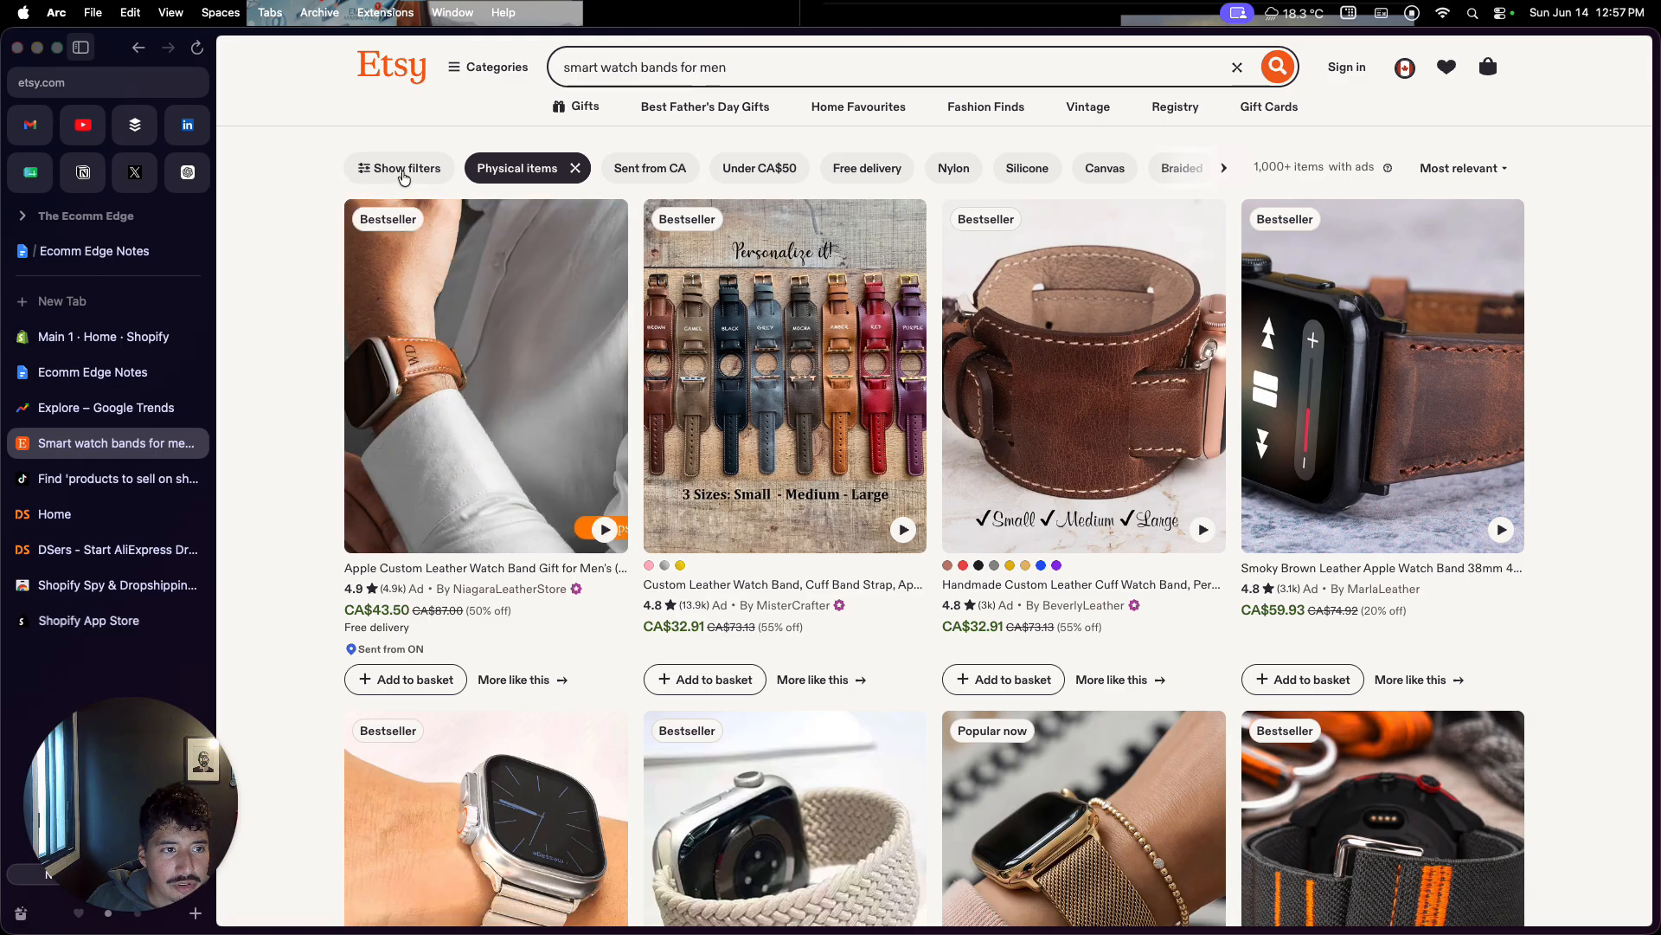
Step: Filter the smart watch bands for men by Etsy's Picks and Star Seller and review the matching products
click(403, 171)
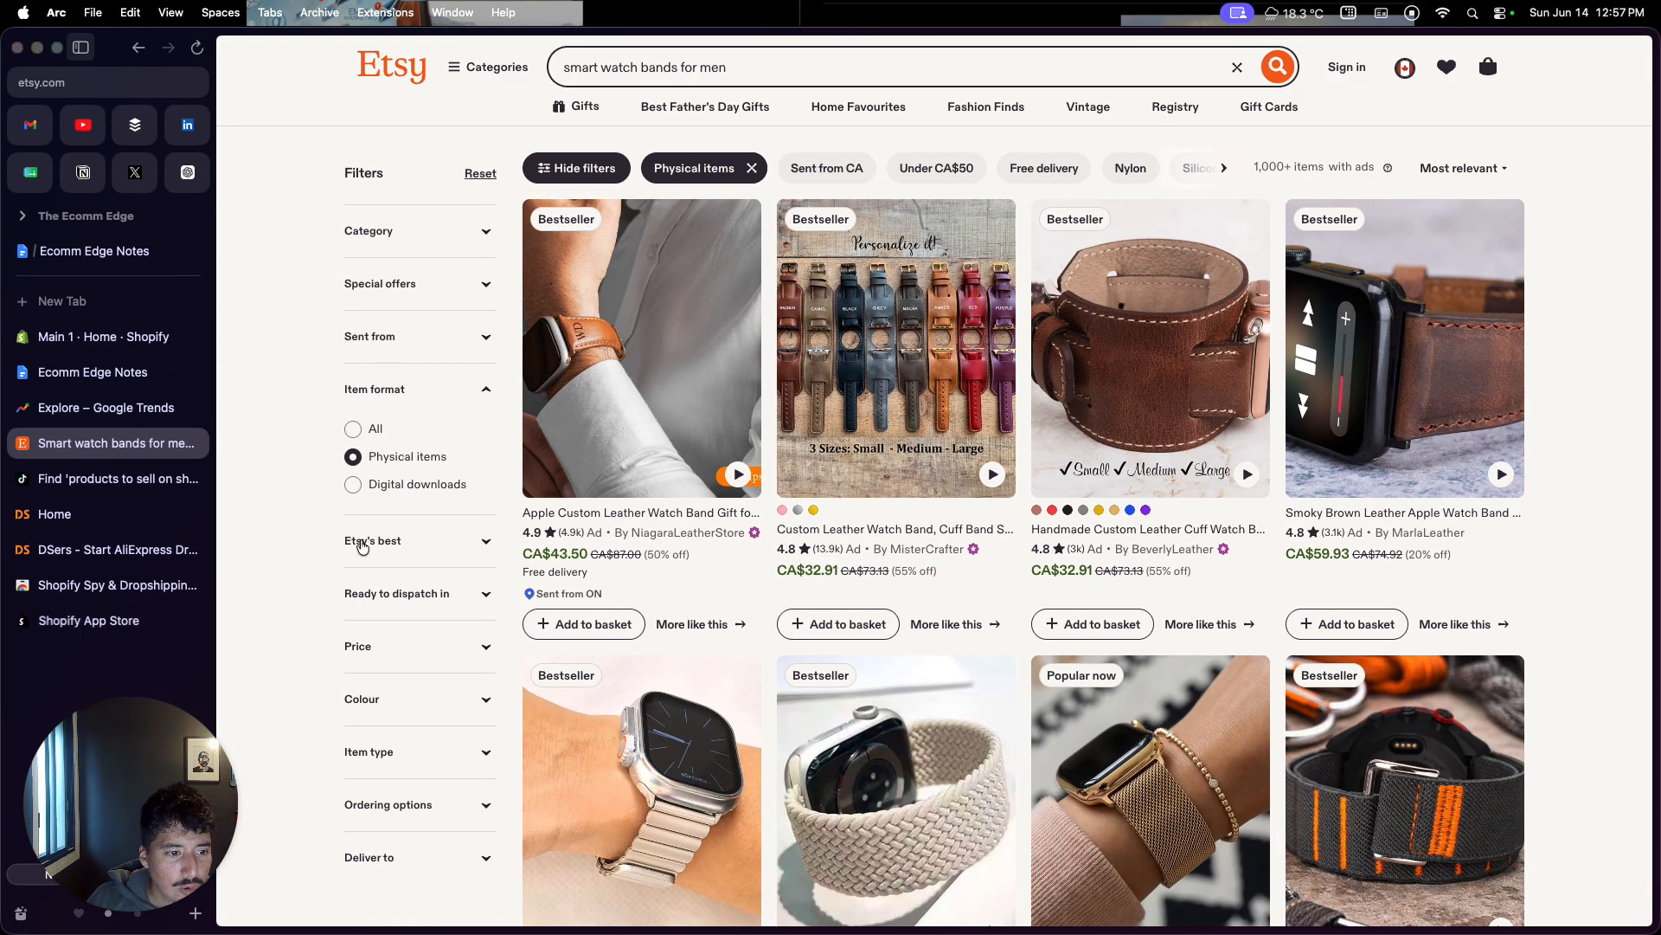
click(363, 543)
click(353, 576)
click(354, 605)
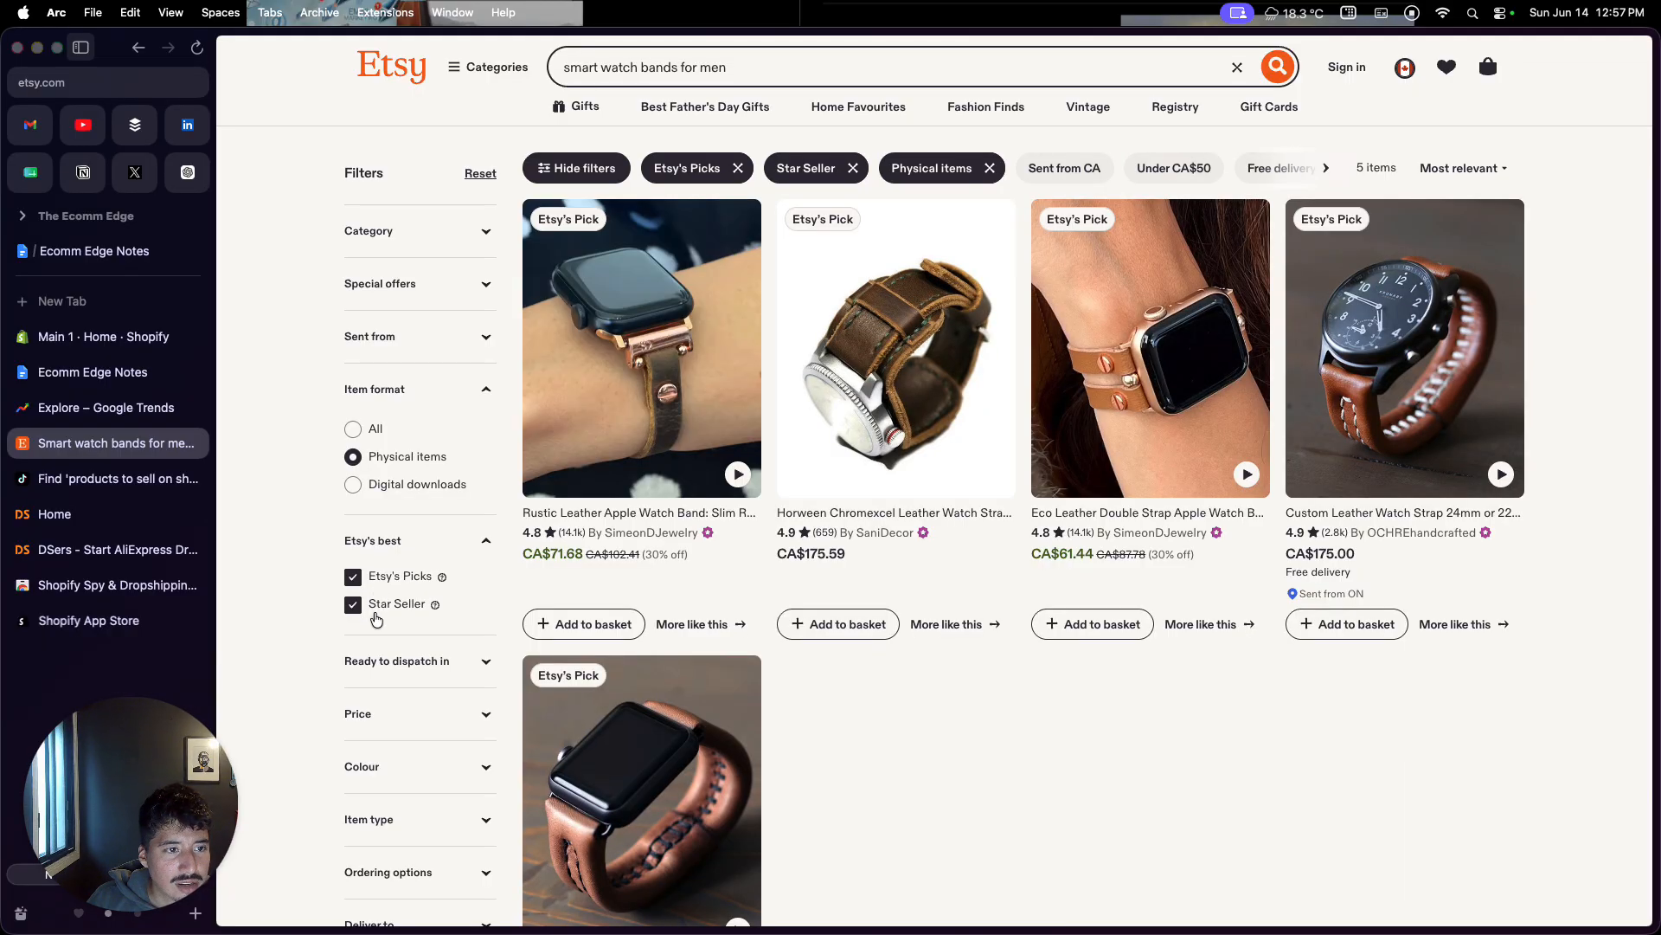
scroll(374, 675, down, 3)
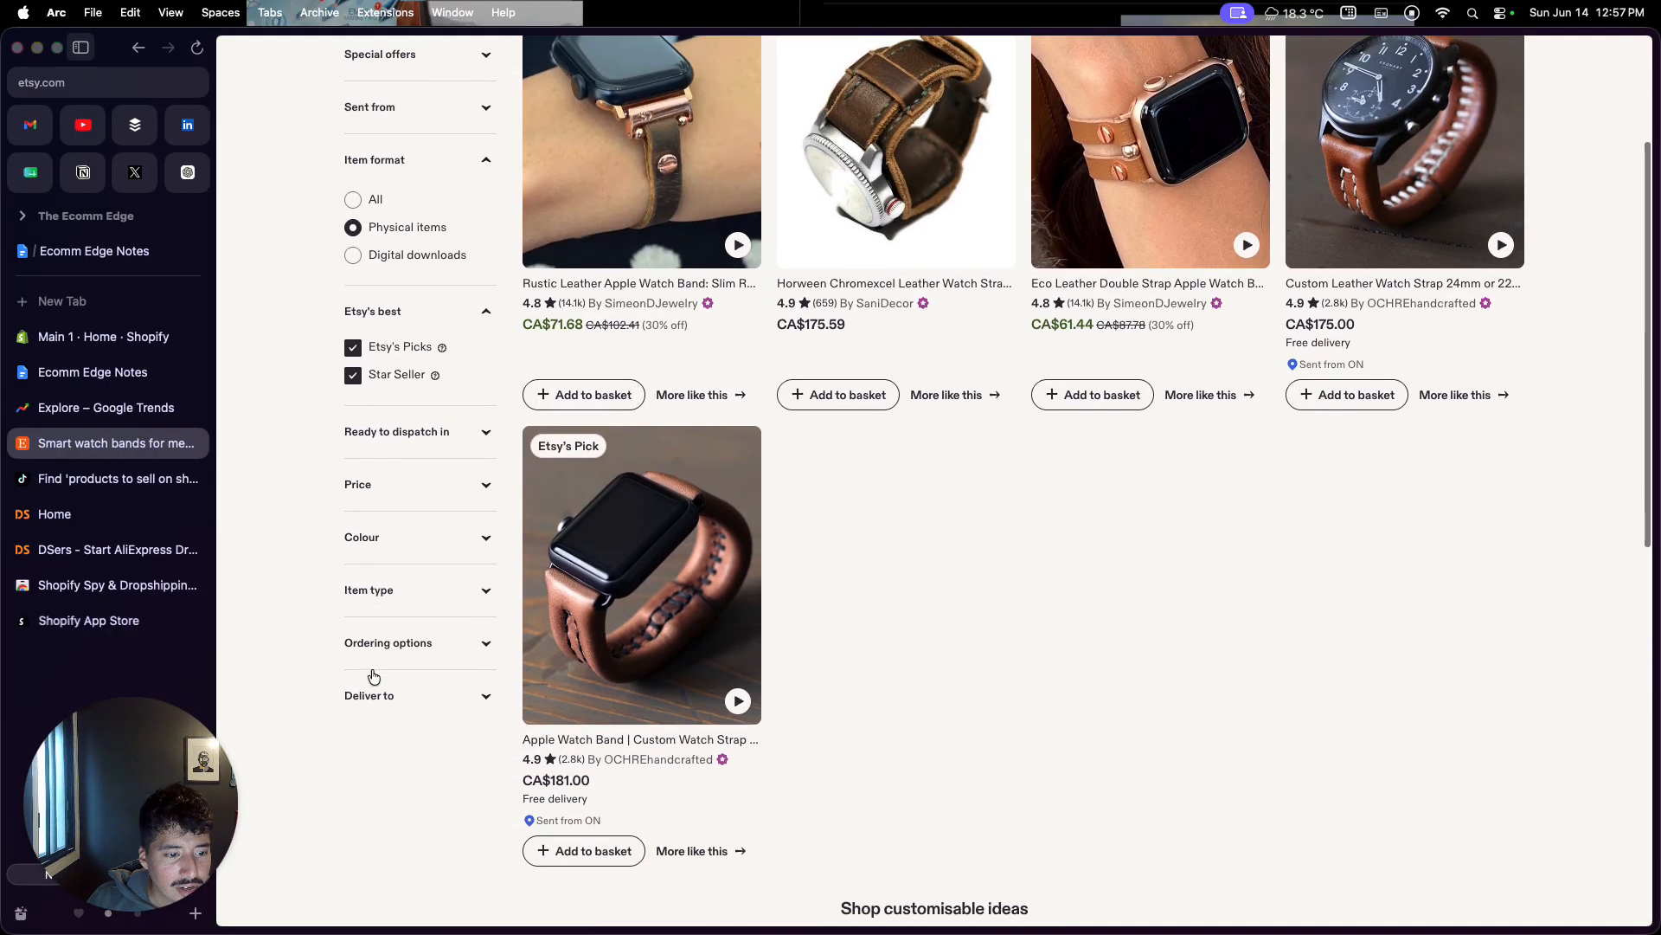
scroll(374, 675, up, 3)
scroll(374, 676, up, 1)
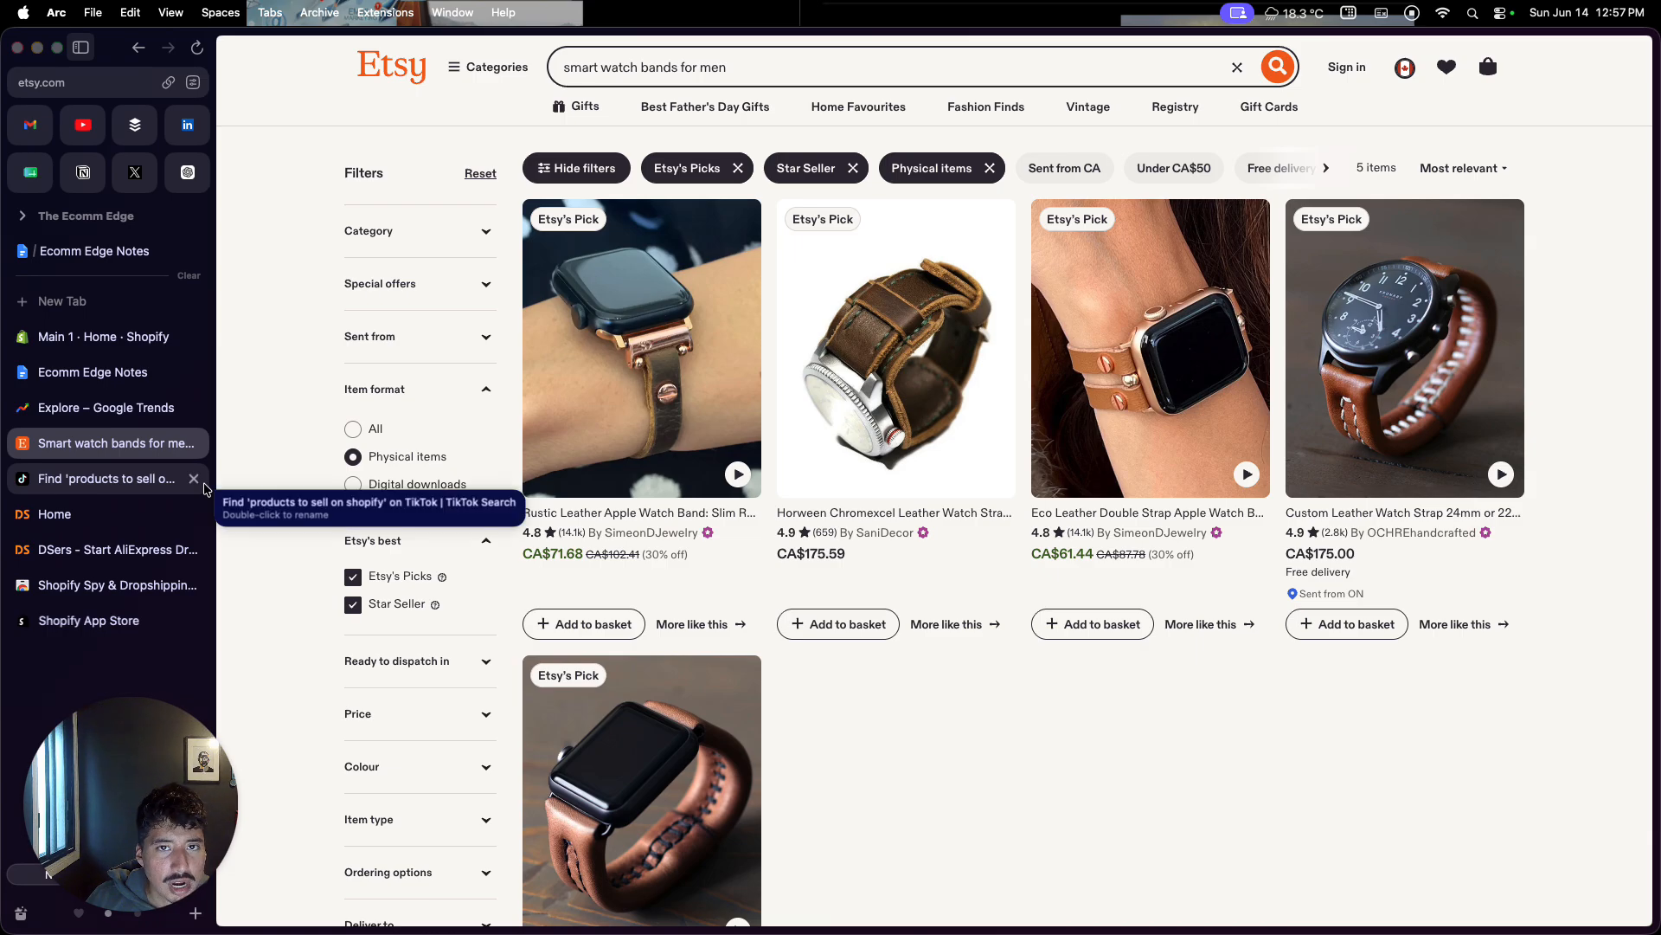
Step: Return to the Ecomm Edge Notes and close the Google Trends, Etsy and TikTok pages
click(186, 372)
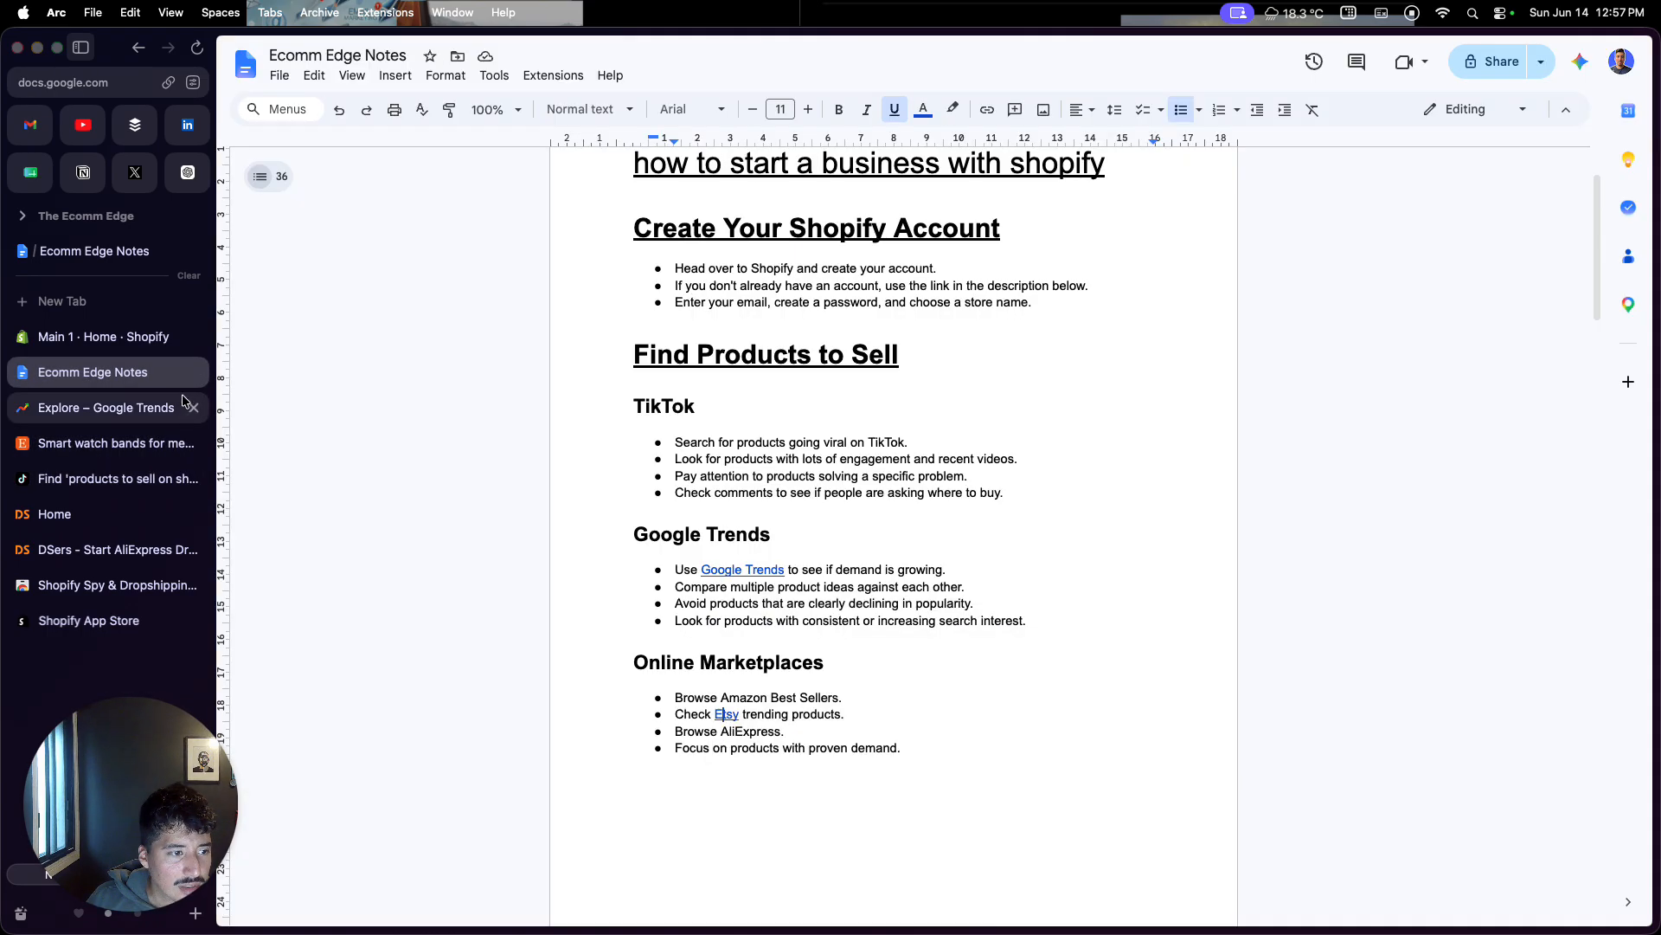
click(195, 408)
click(195, 407)
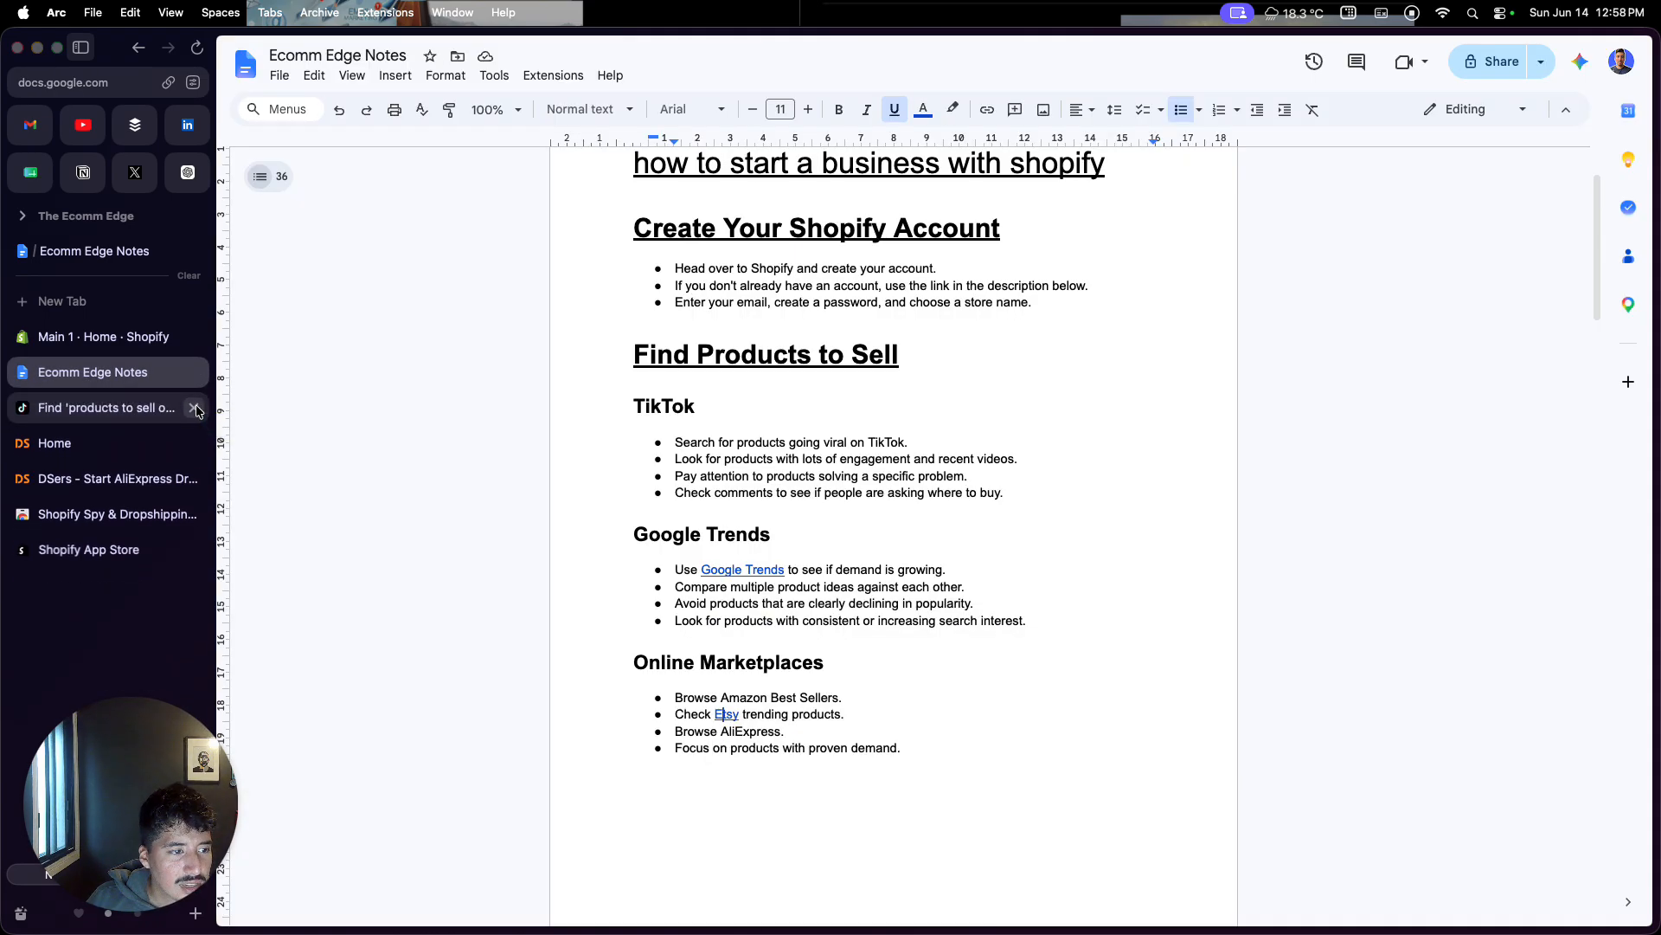
click(195, 408)
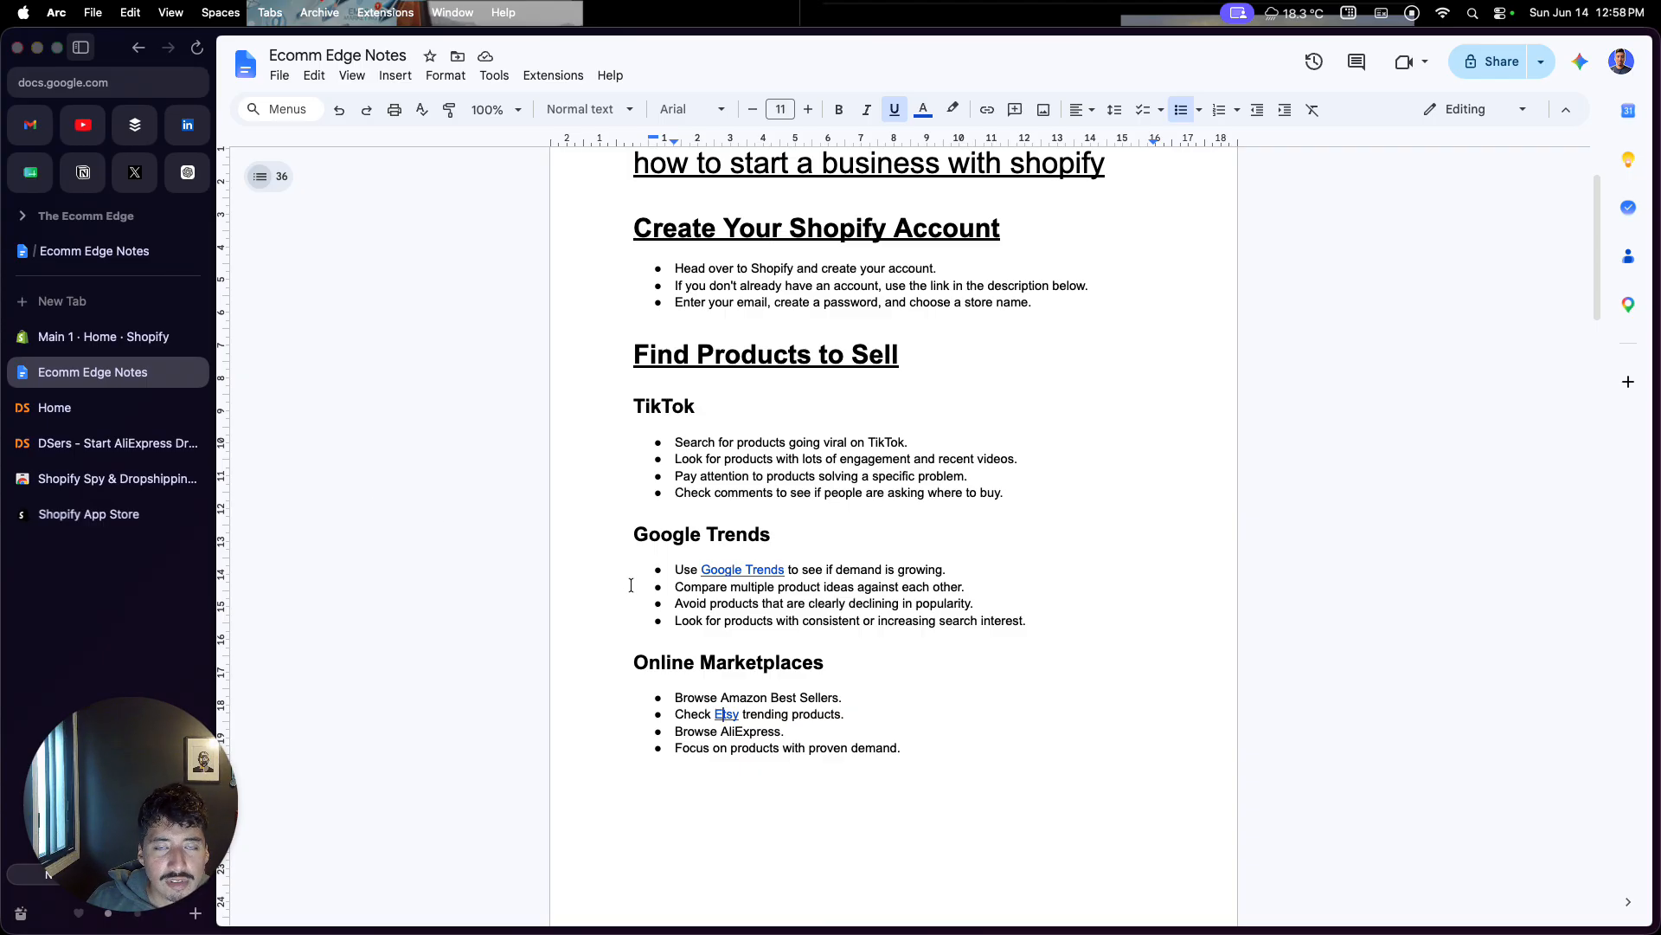
Step: Read on in the notes from Online Marketplaces to the Add Products section, covering Using DSers and Adding Your Own Products
click(113, 339)
click(118, 374)
scroll(516, 546, down, 5)
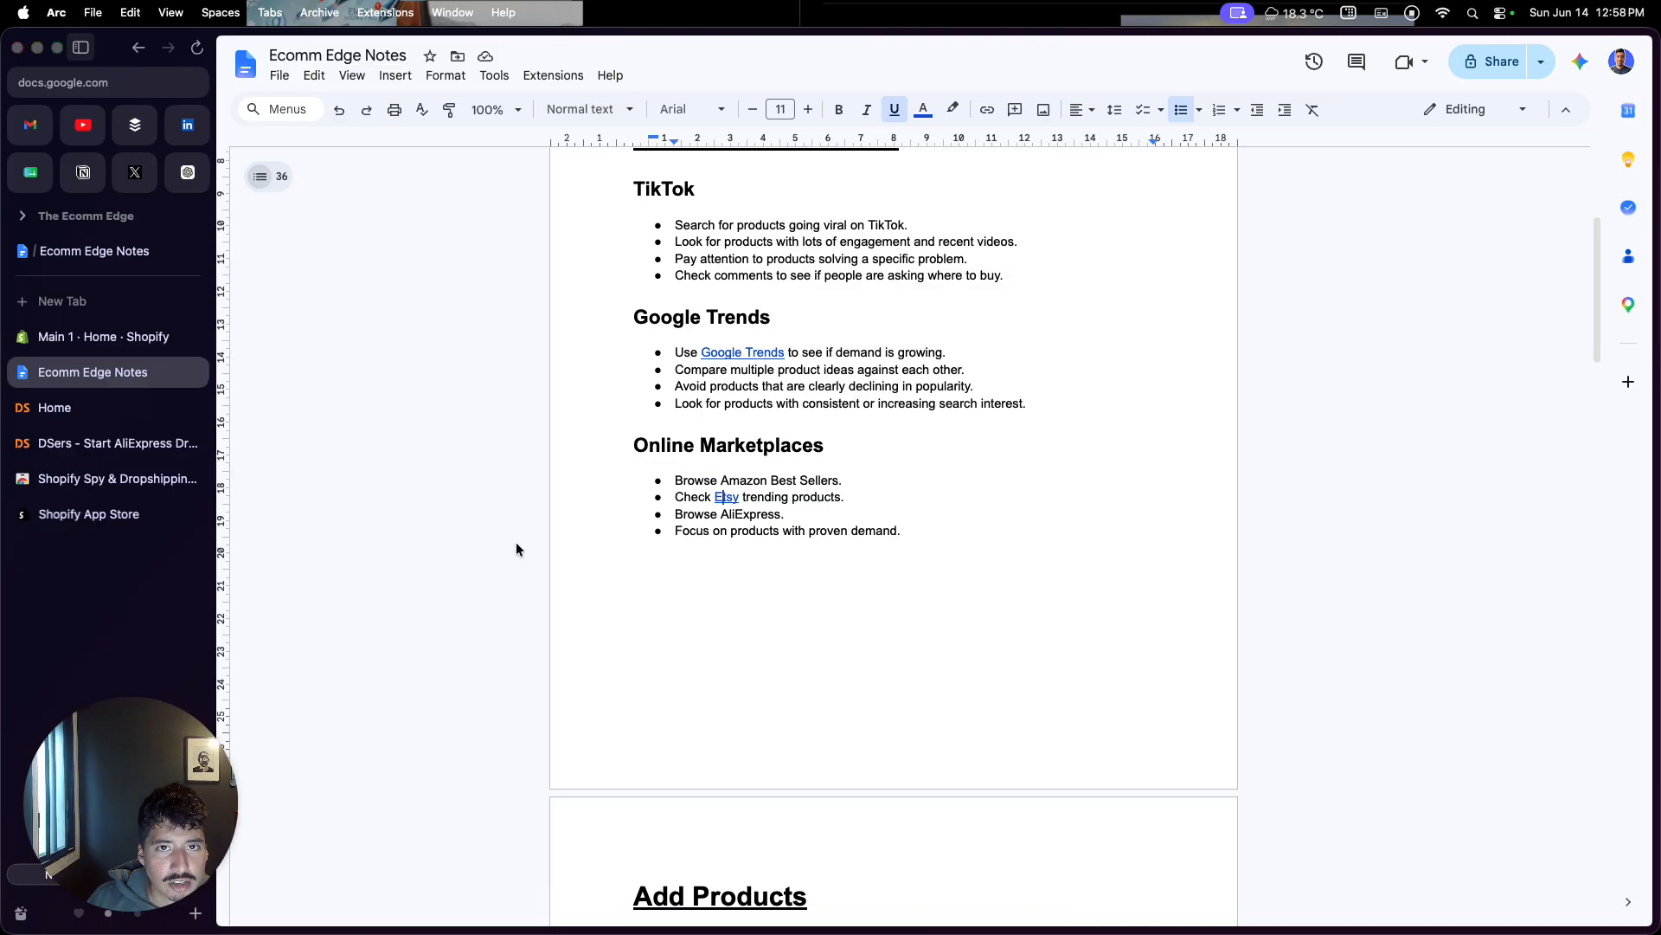
scroll(517, 544, down, 2)
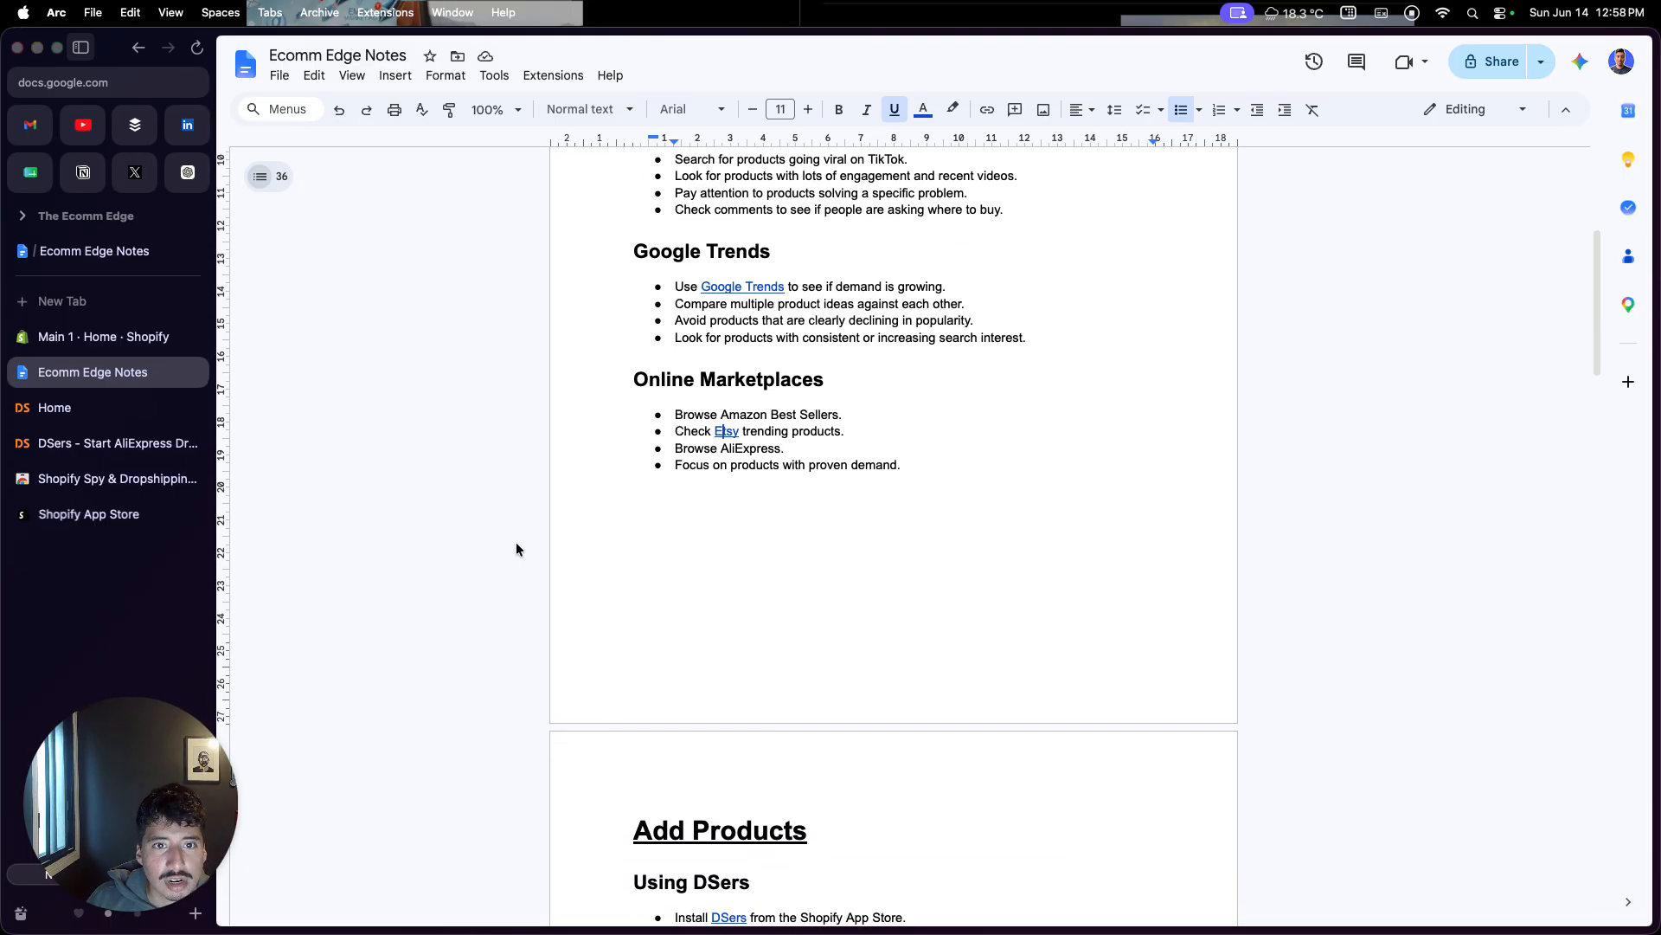
scroll(517, 549, down, 1)
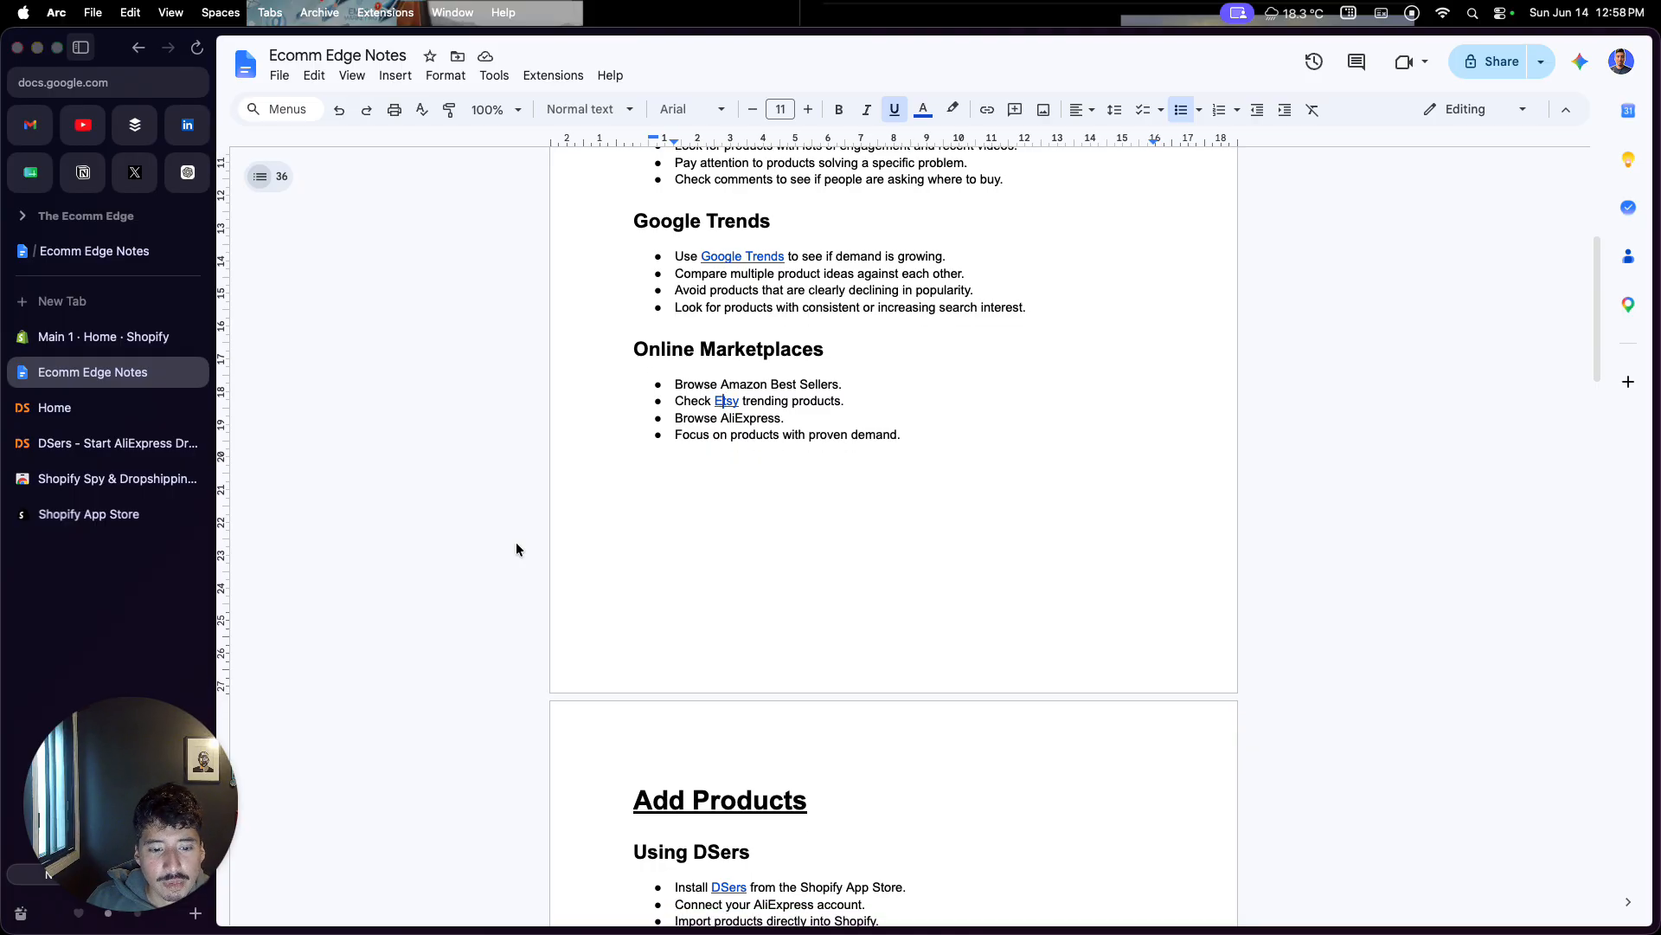
scroll(516, 548, down, 5)
scroll(516, 548, down, 2)
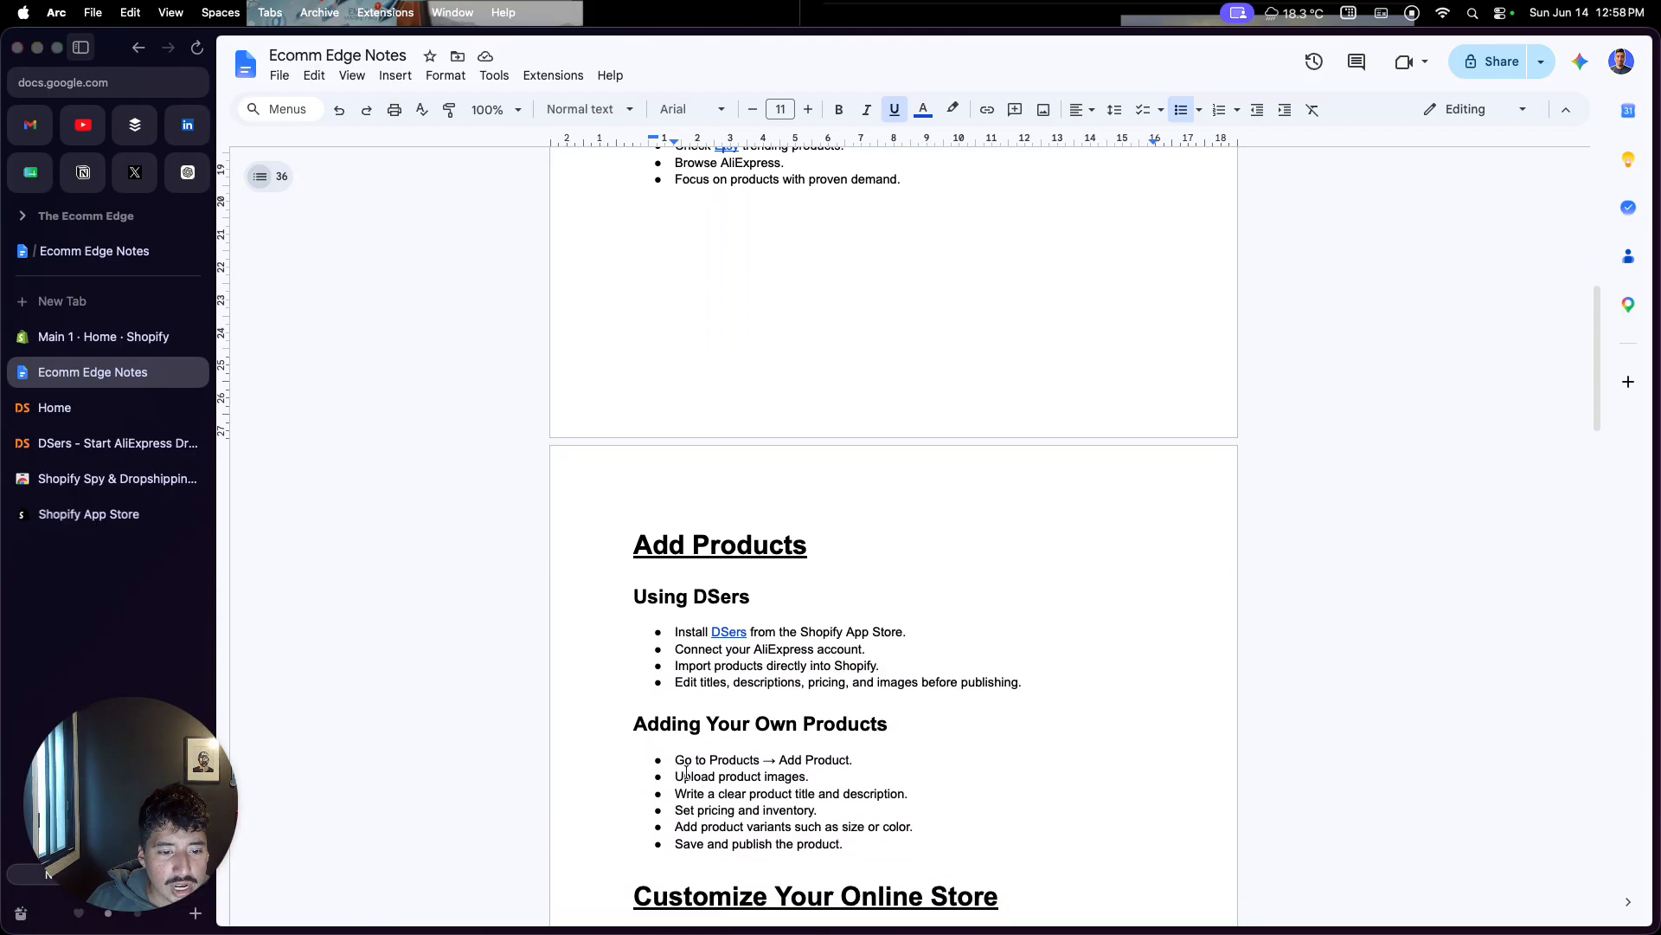
Step: Switch to the Shopify admin and open its Products page
click(103, 336)
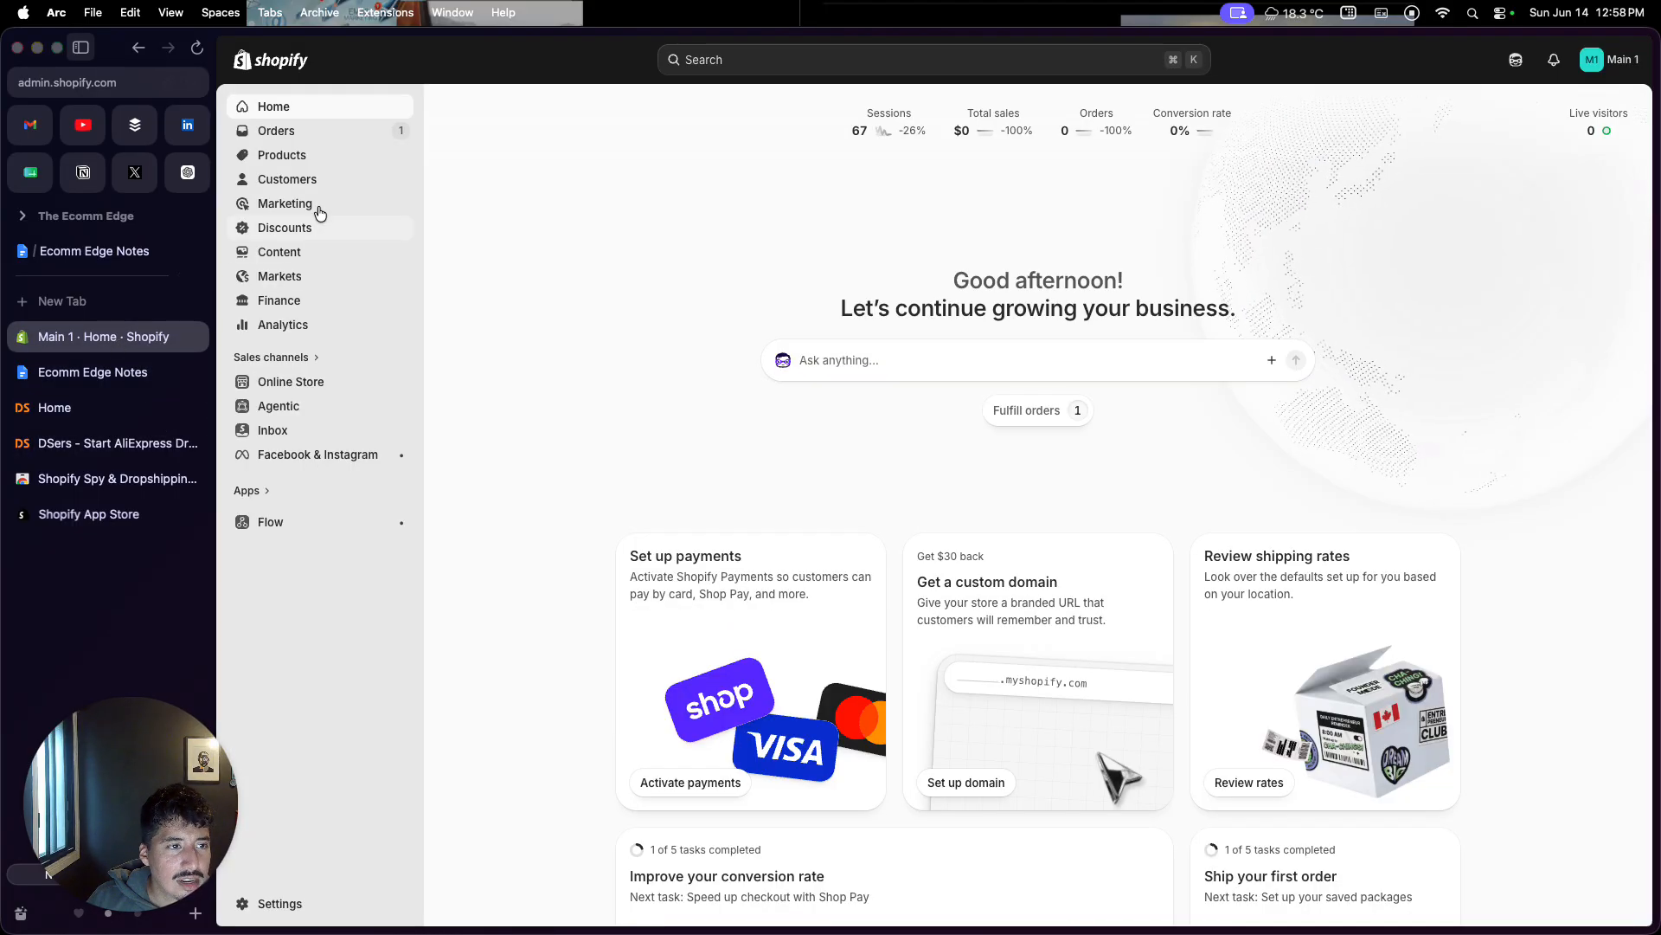
click(329, 163)
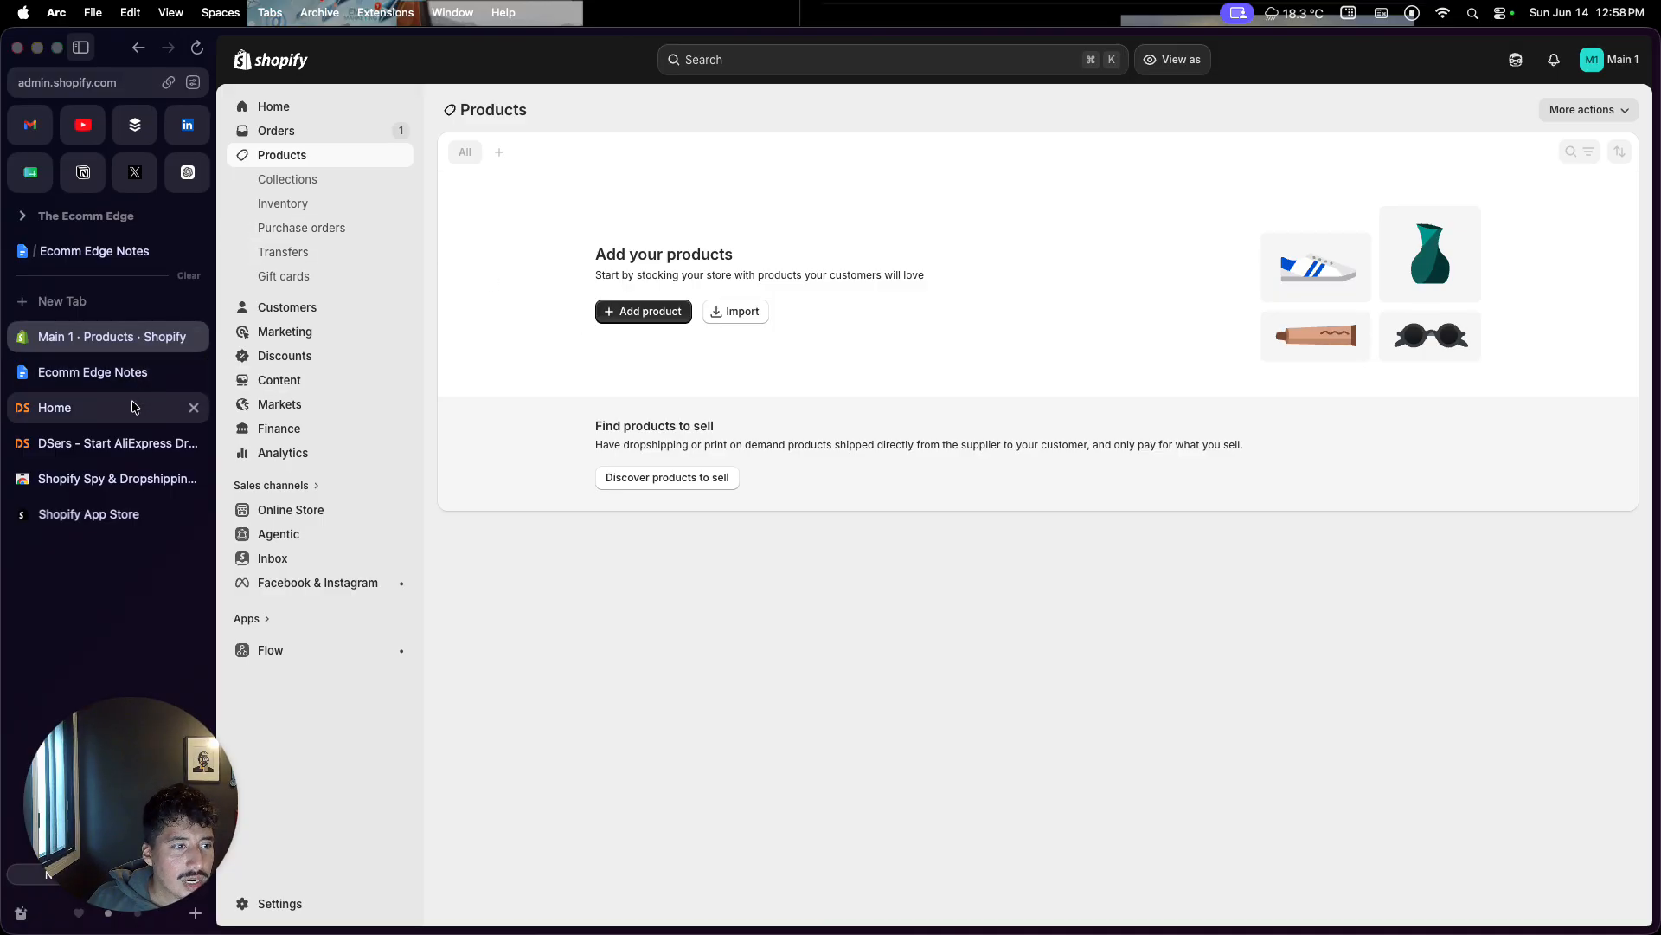
Step: Return to the notes and open the DSers link to its Shopify App Store listing
click(95, 372)
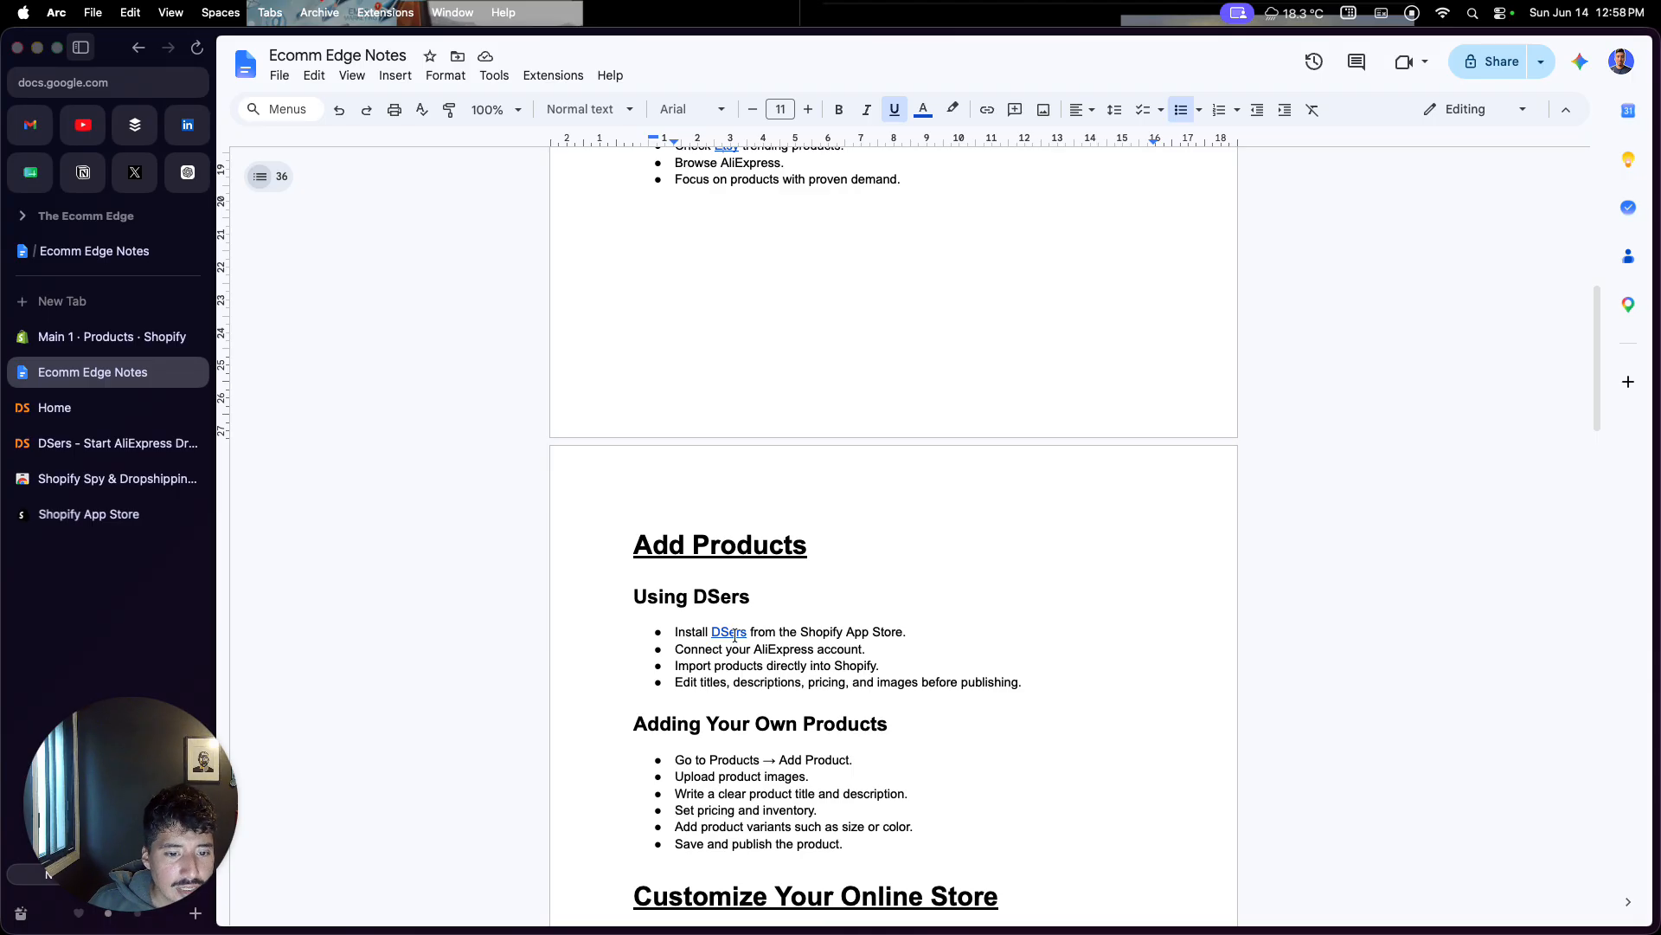
click(730, 632)
click(760, 659)
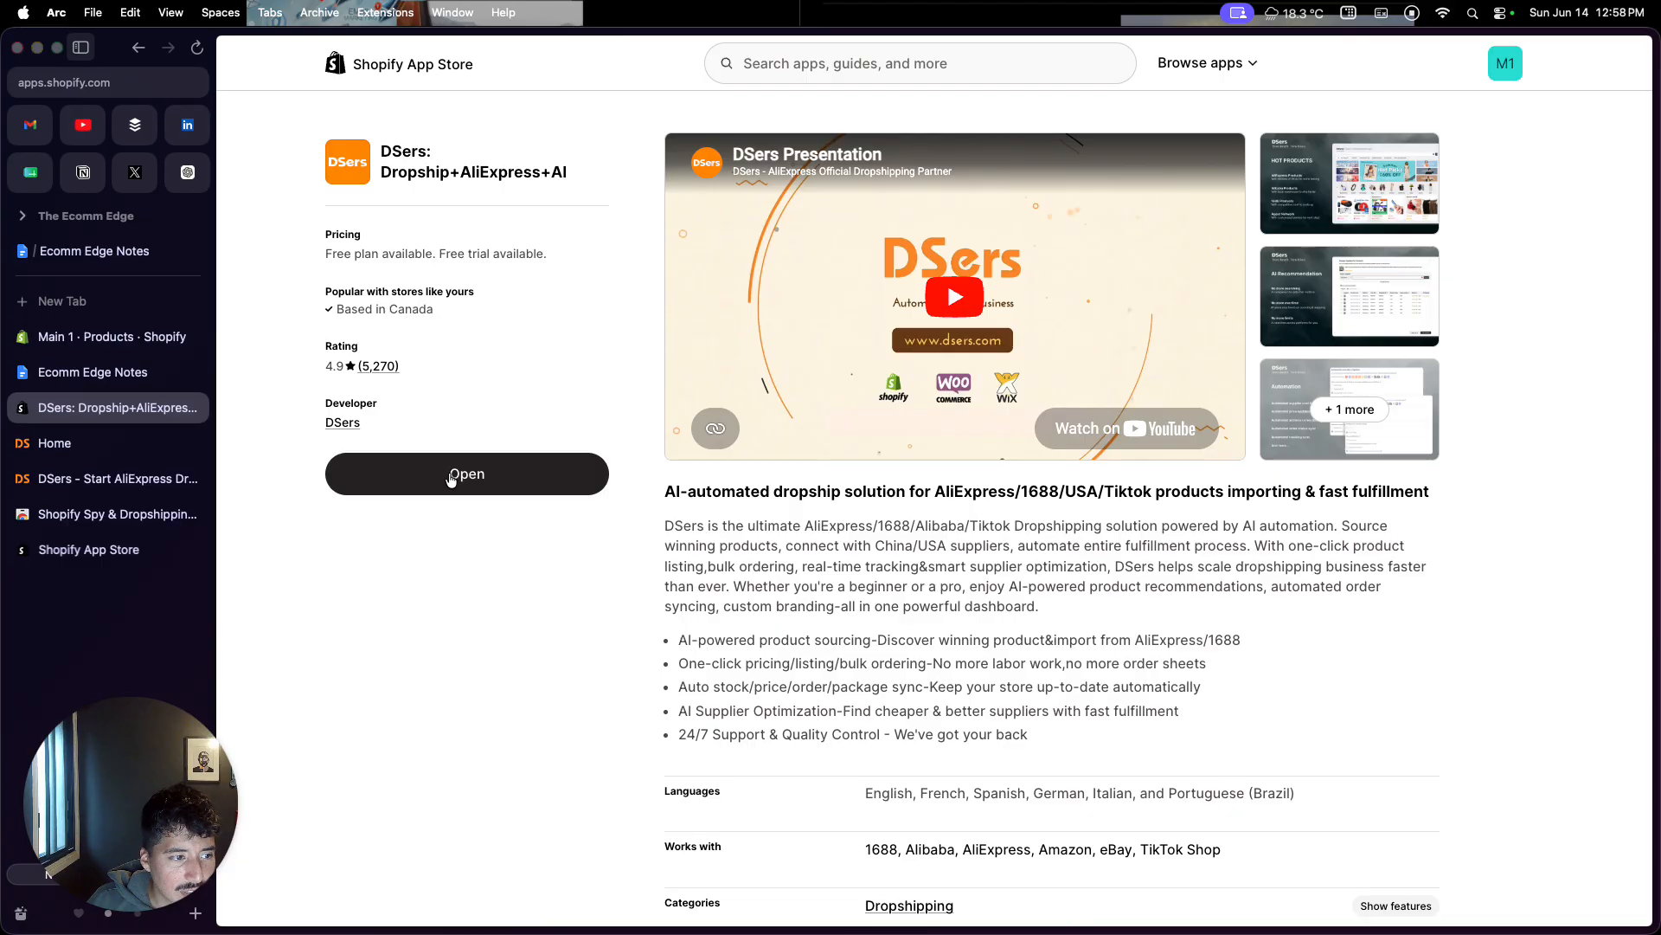
Step: Open the DSers app from its App Store listing and close the old DSers page and the listing
click(451, 478)
click(421, 481)
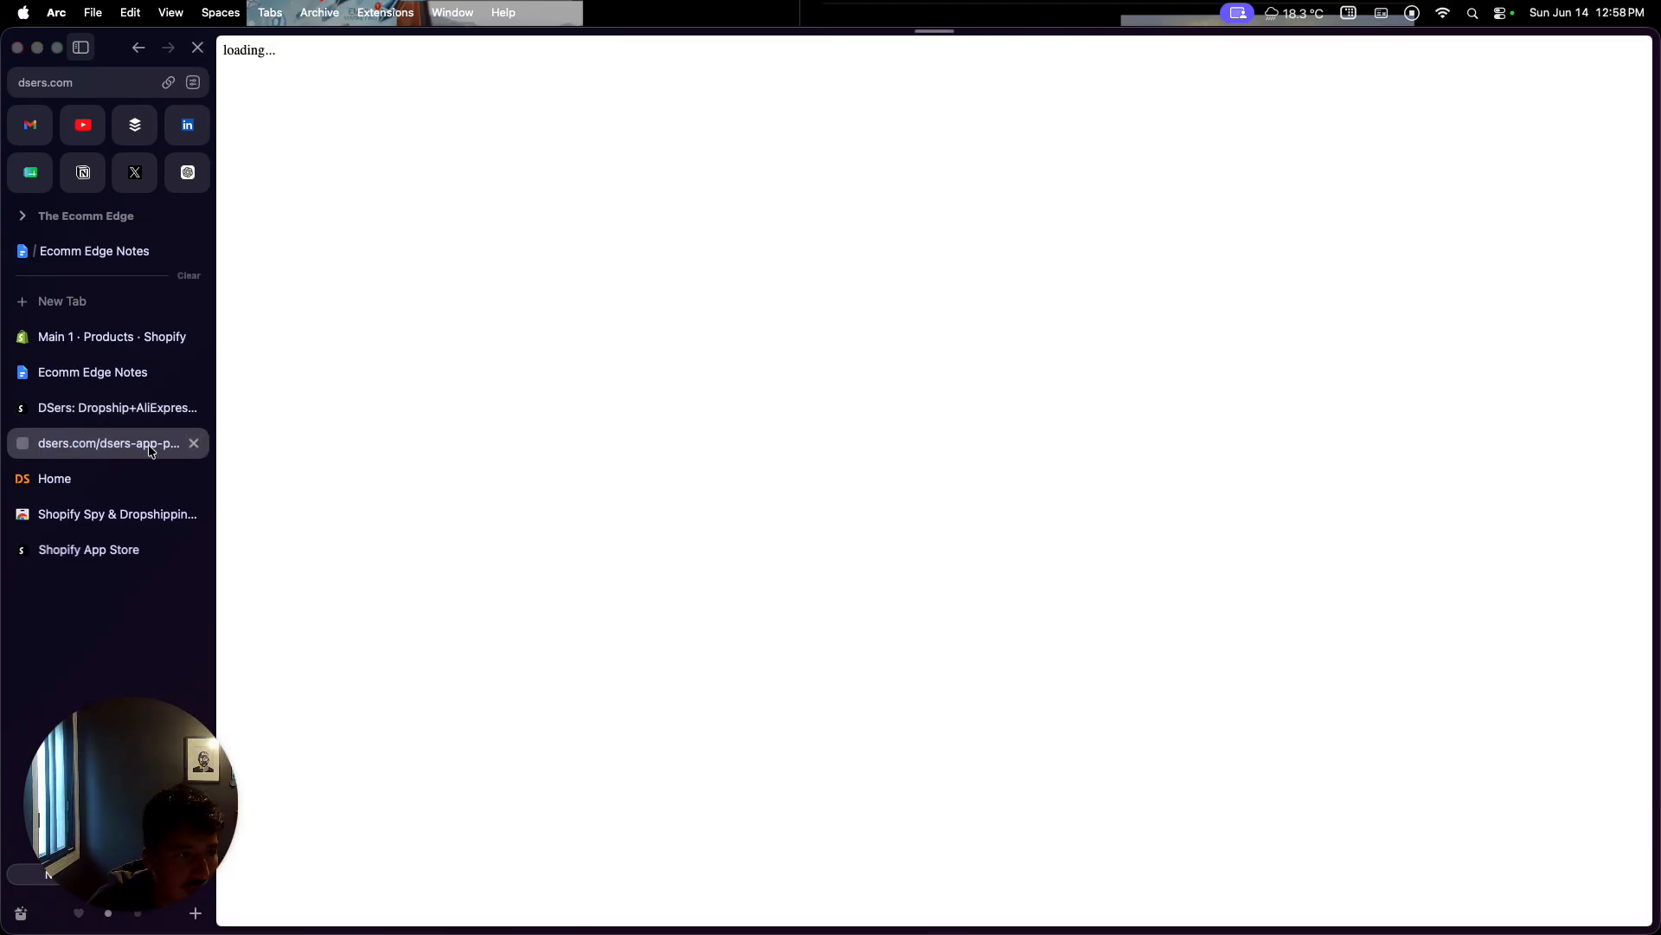
click(193, 407)
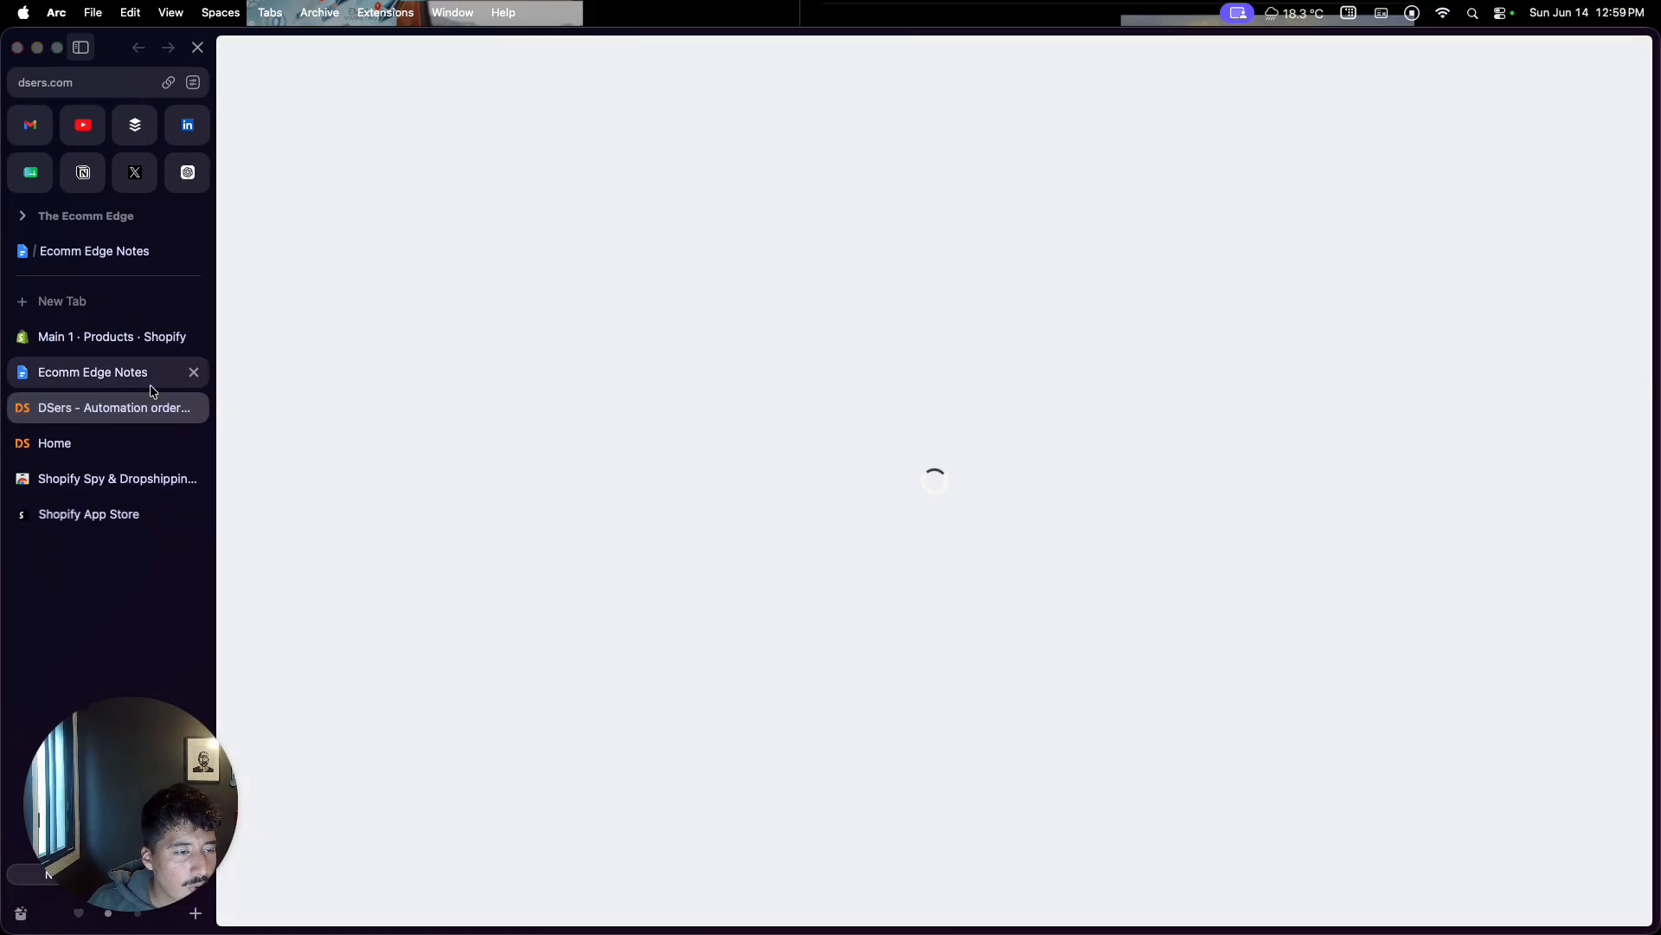
Step: Move the DSers page directly after the Shopify page, check the Add Products notes and return to Shopify's Products page
click(131, 337)
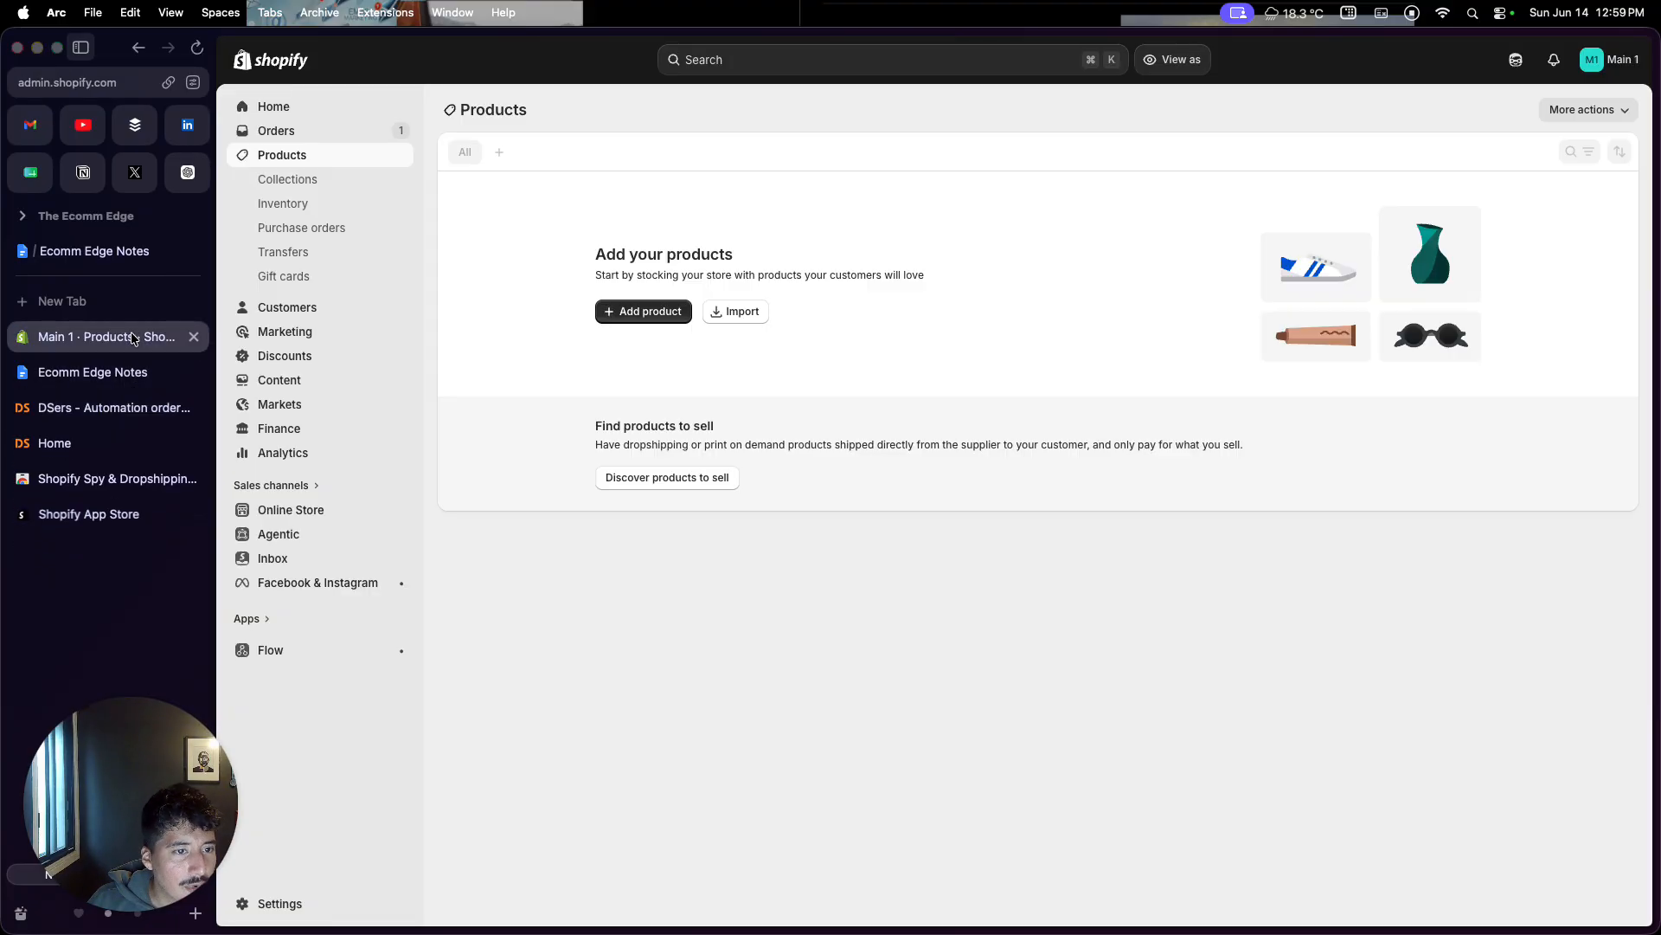
drag(106, 409, 103, 364)
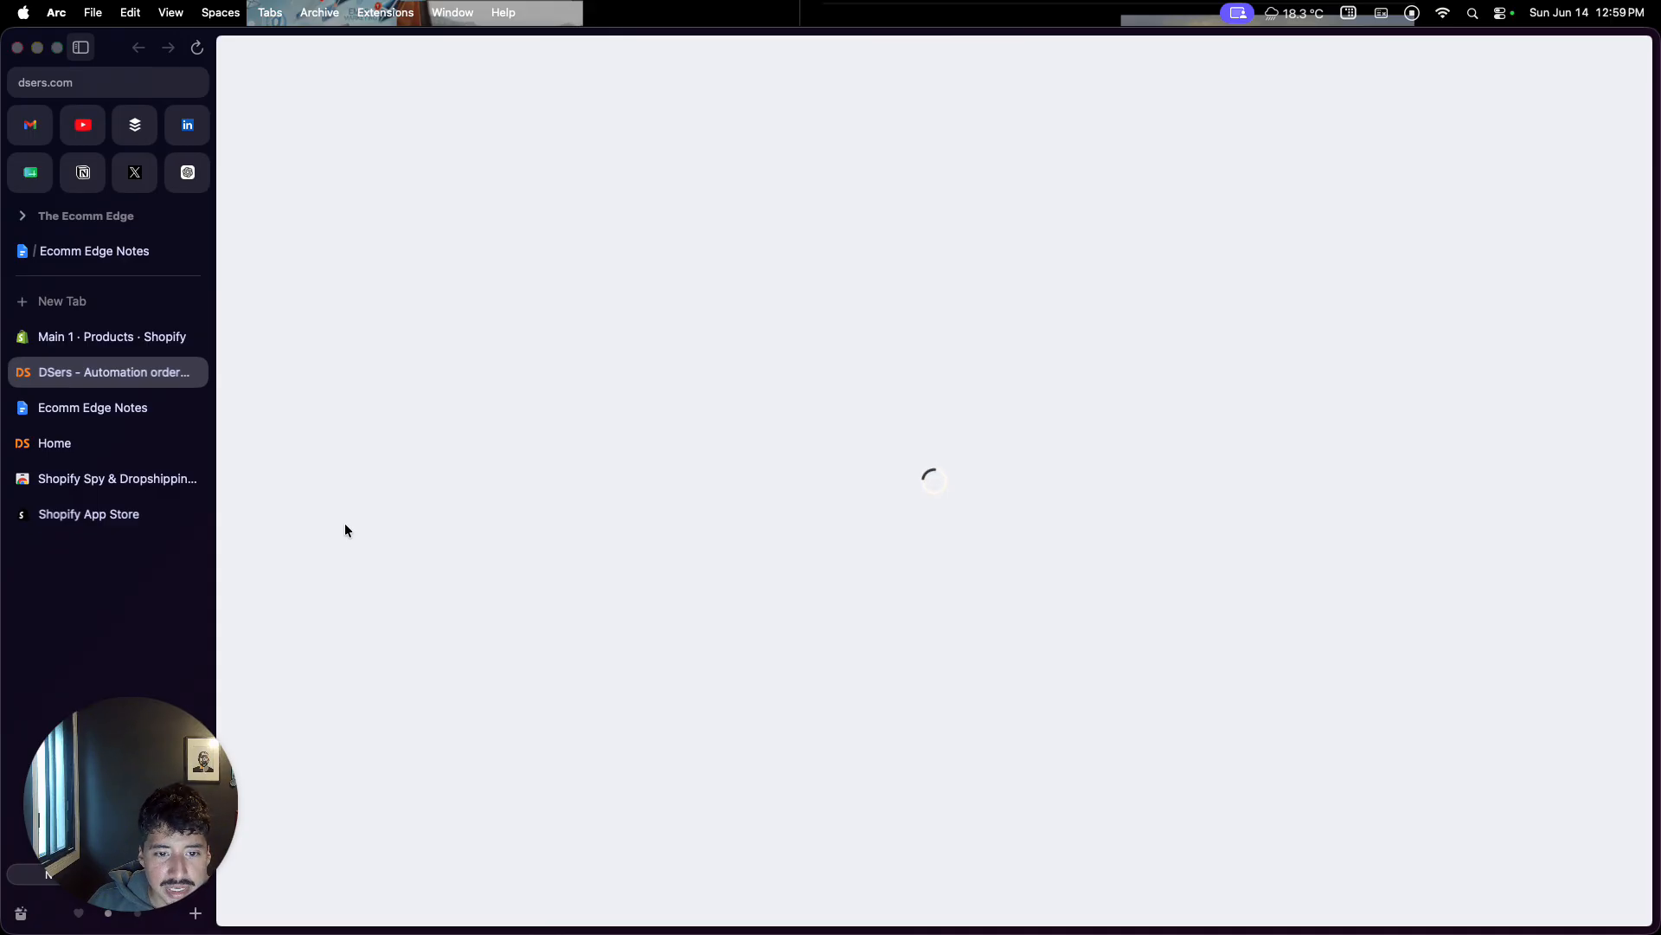
click(122, 342)
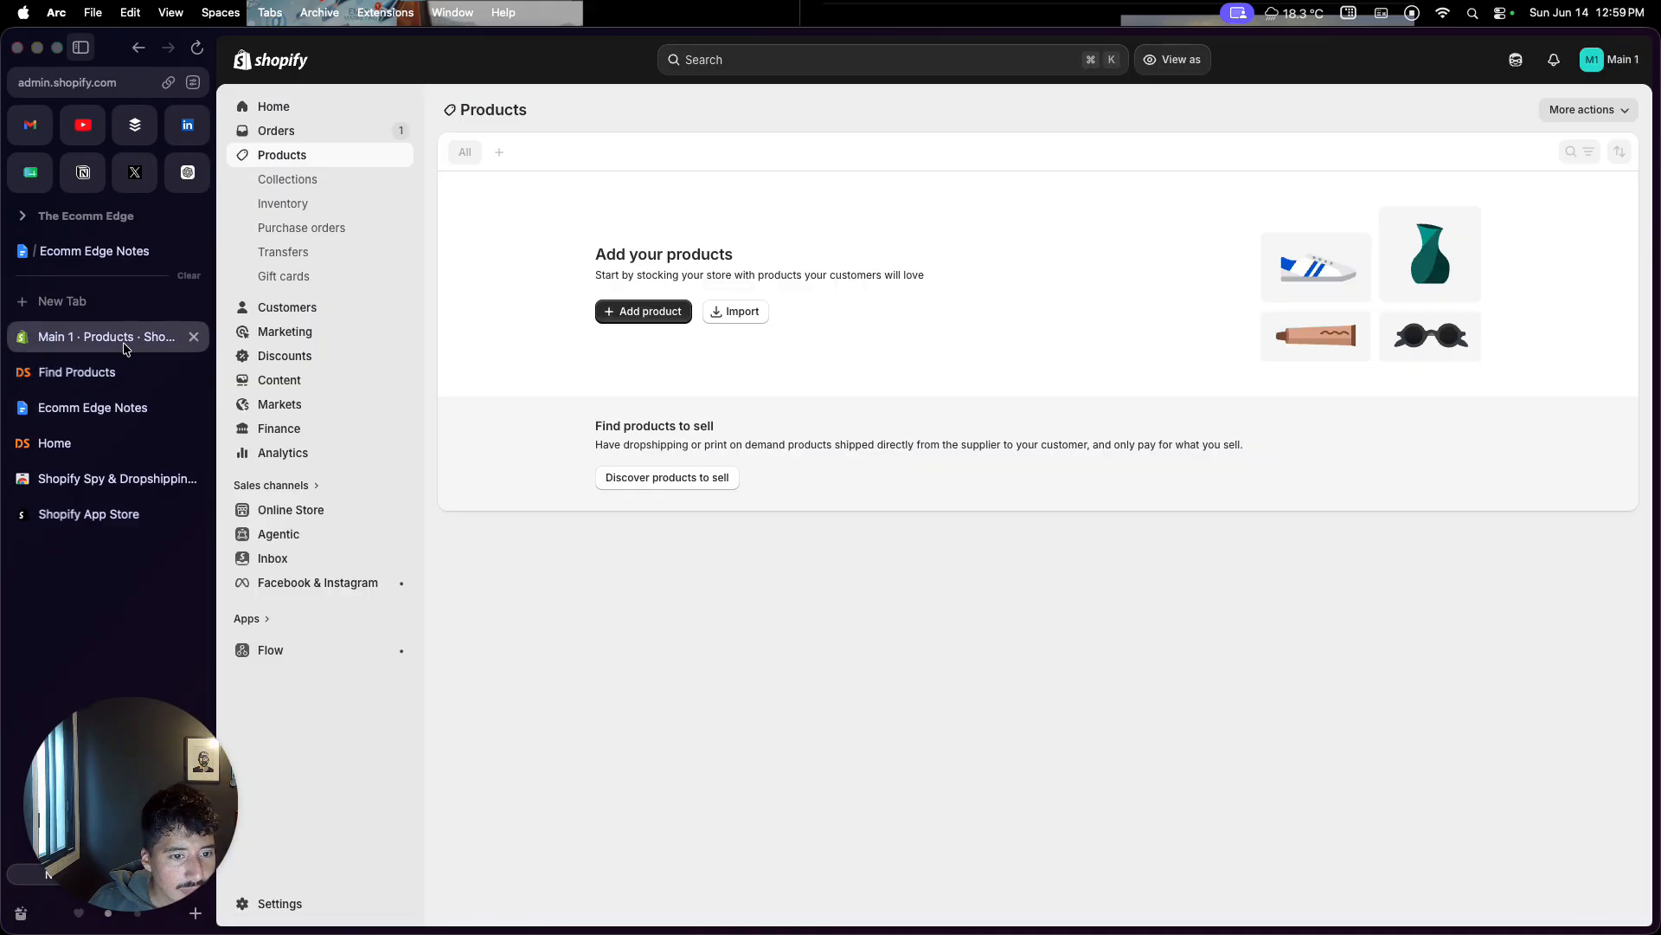
click(99, 409)
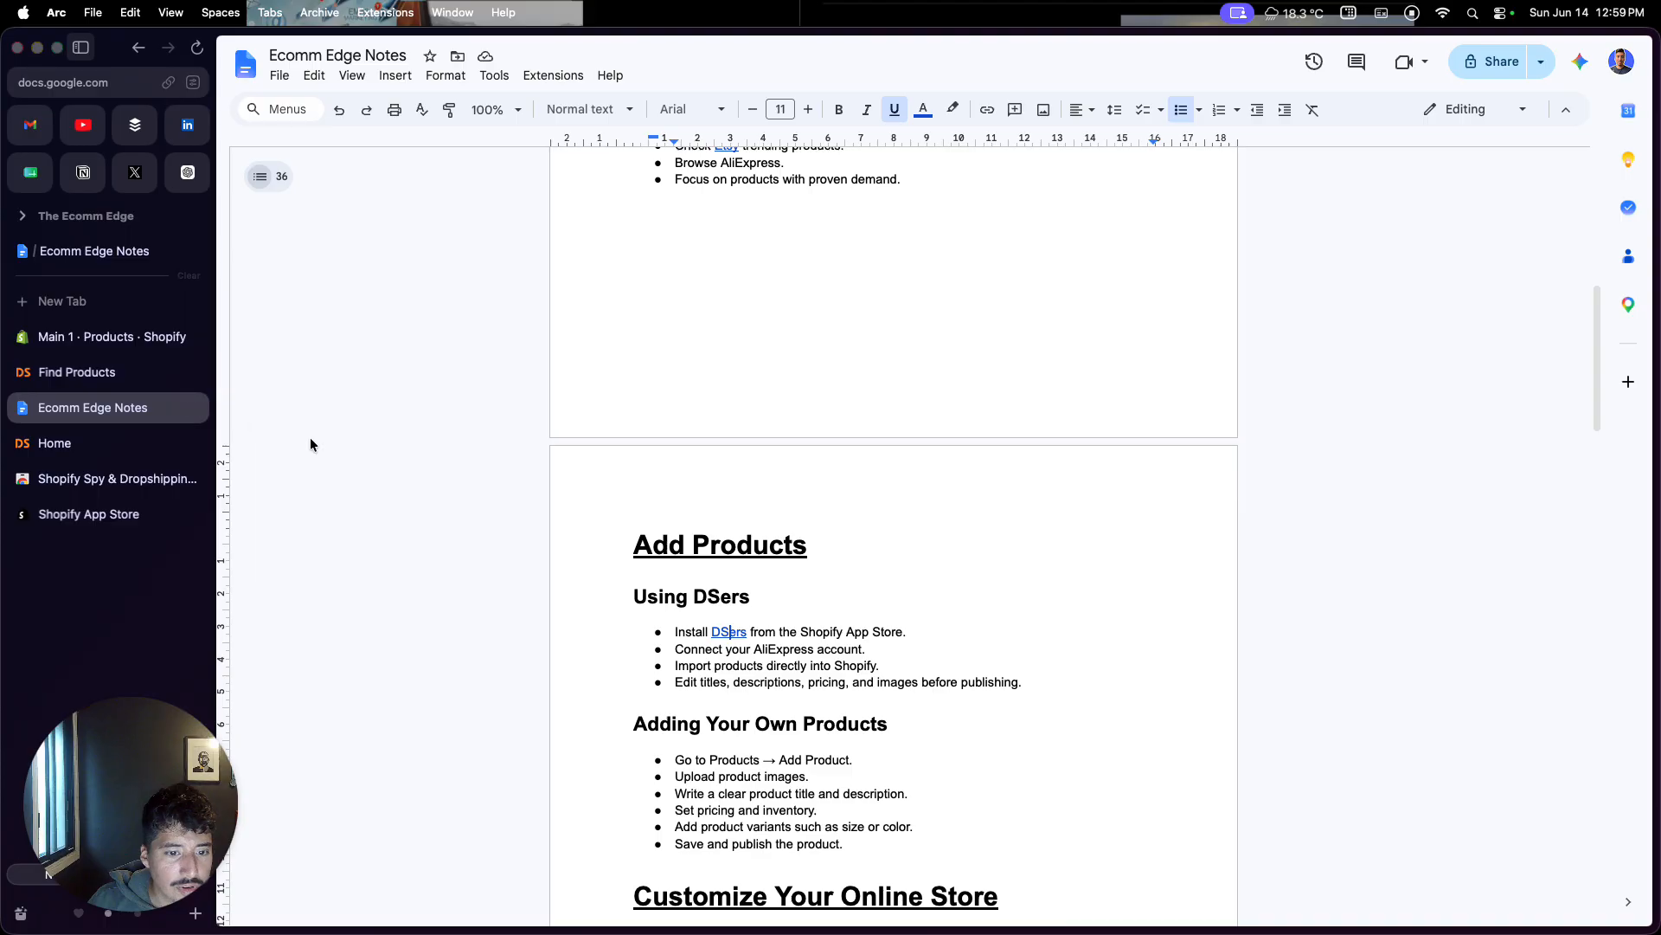
click(74, 338)
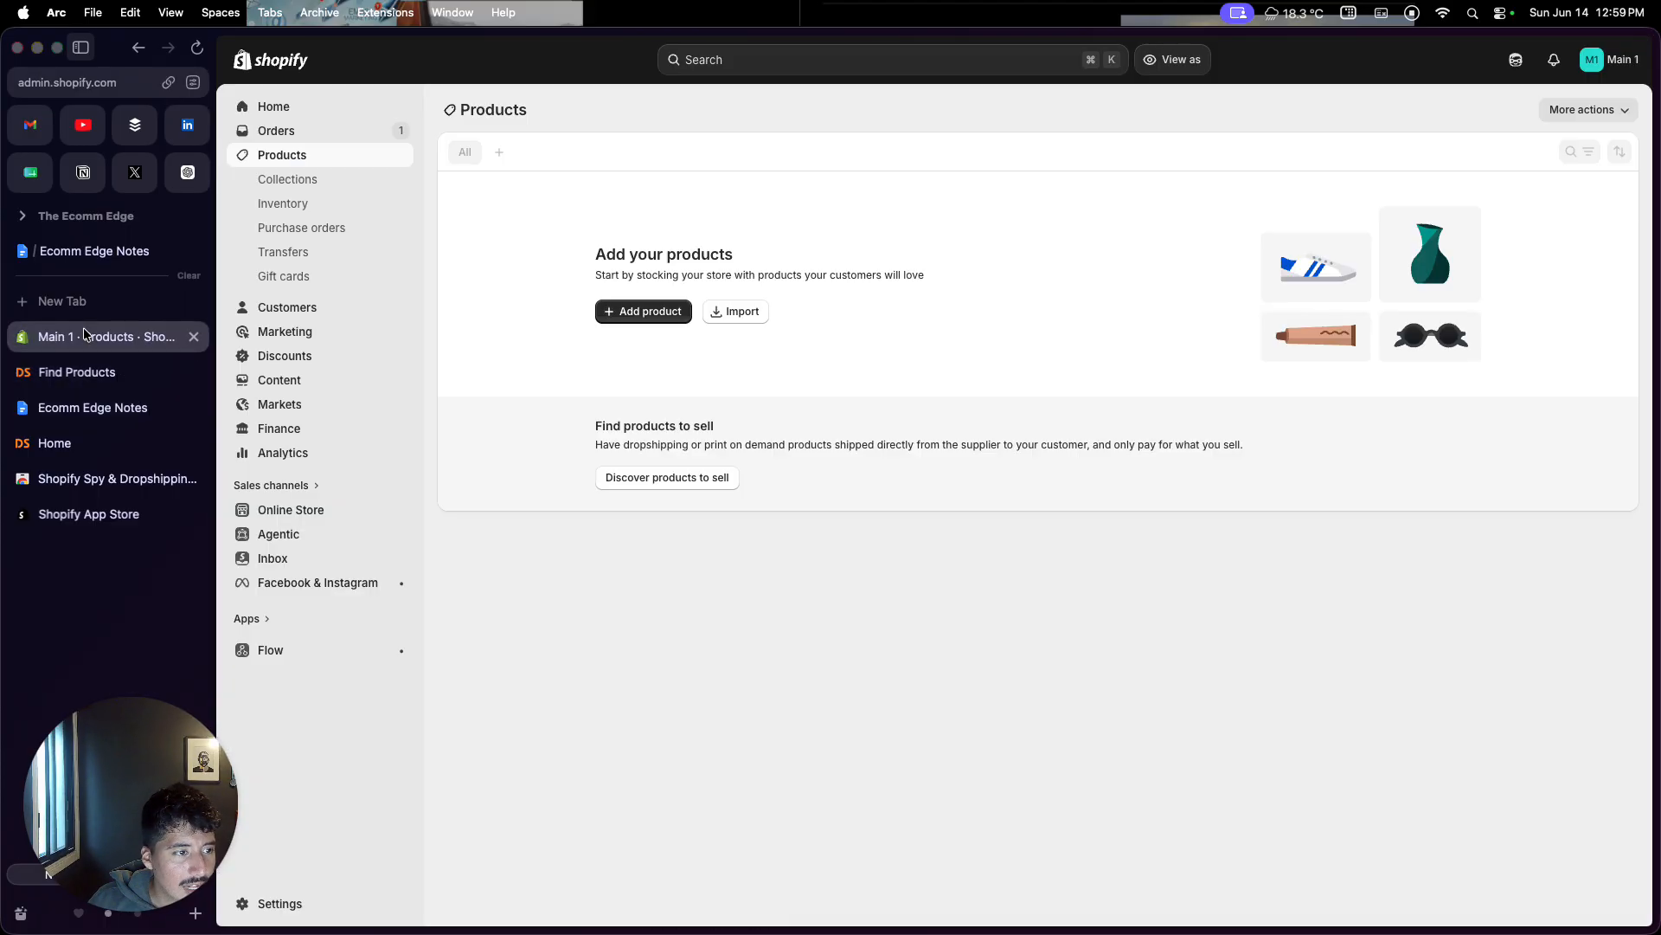
Step: Switch to DSers, dismiss the store authorization notice and browse the AliExpress product suggestions and categories
click(76, 372)
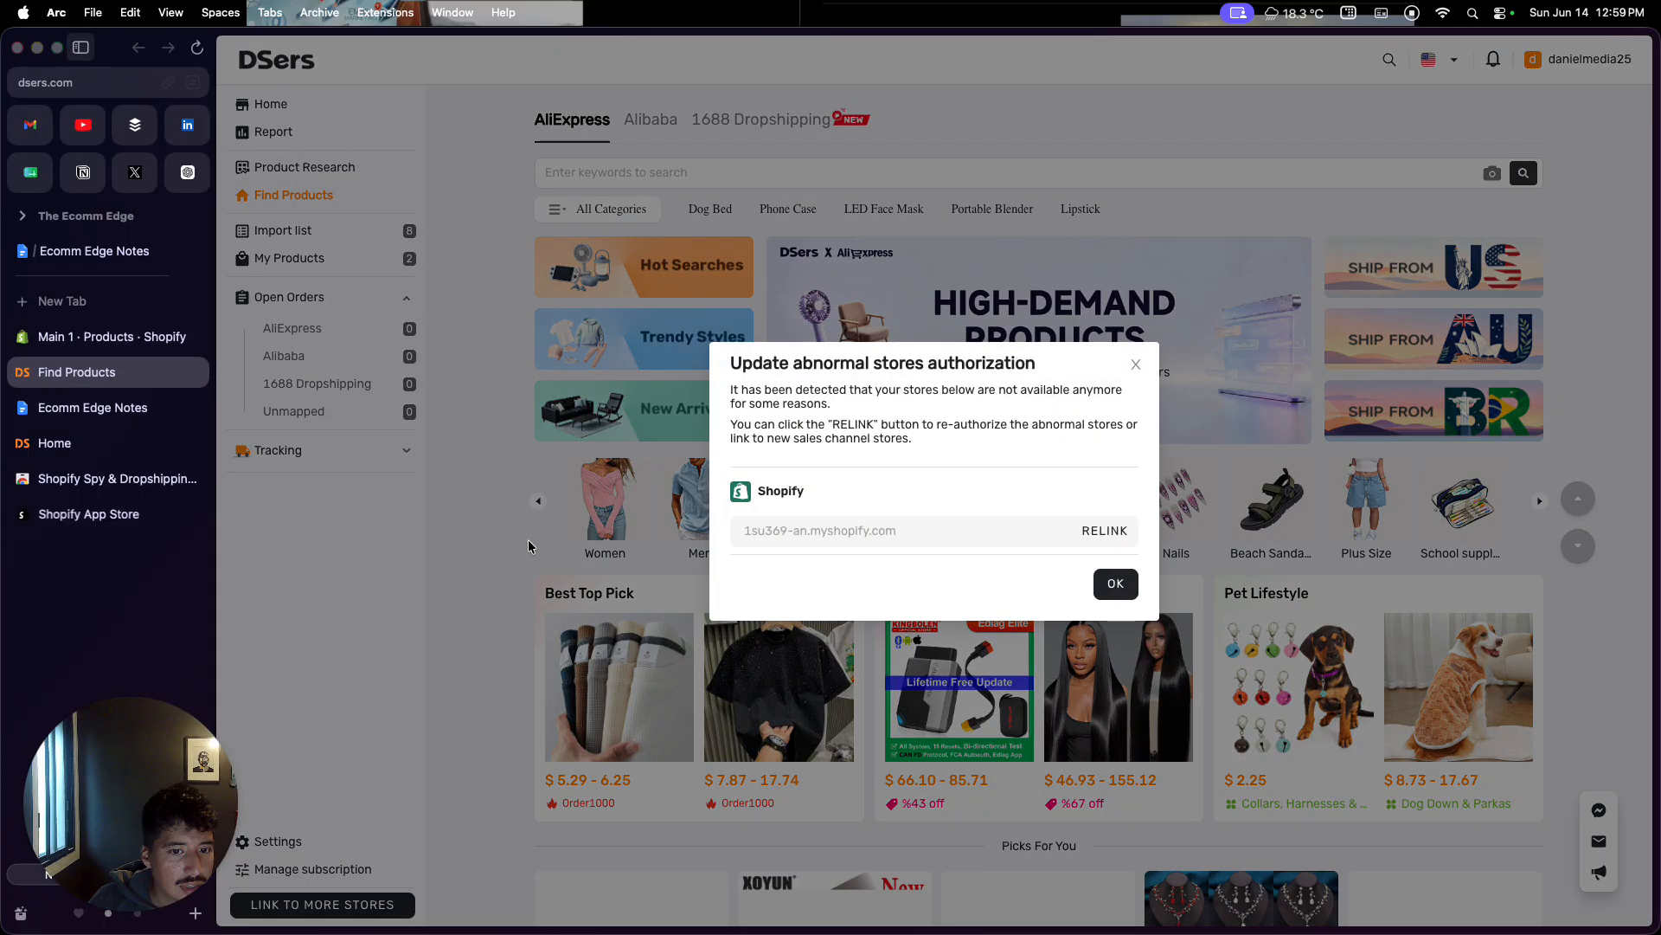
click(1135, 364)
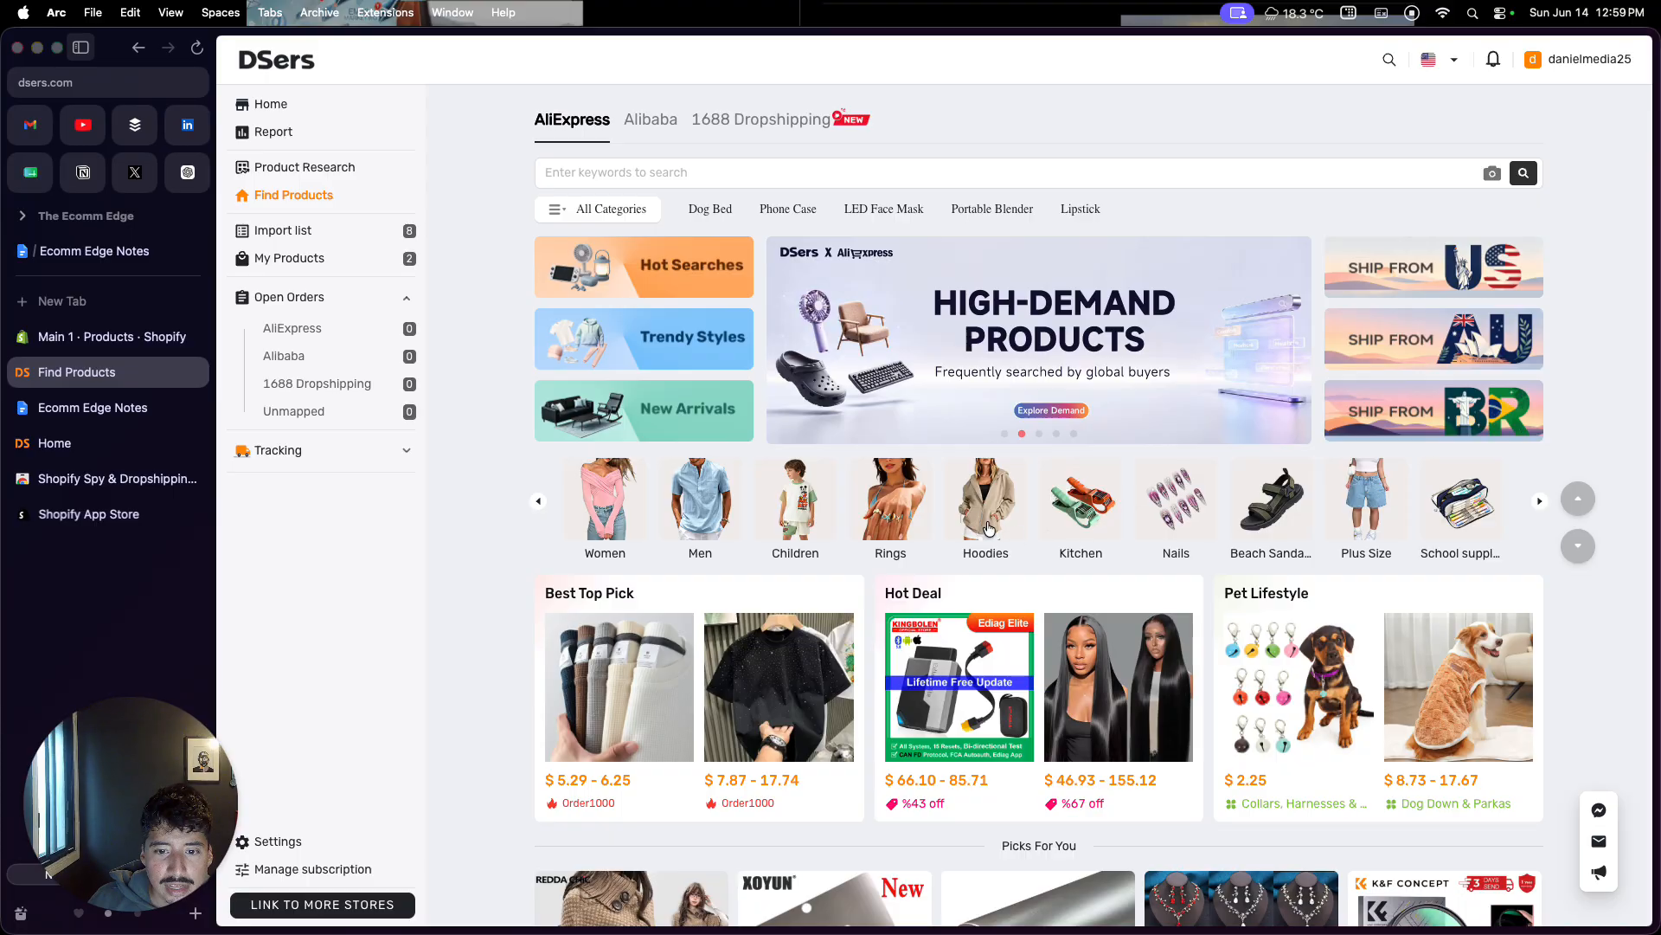
scroll(1171, 530, down, 5)
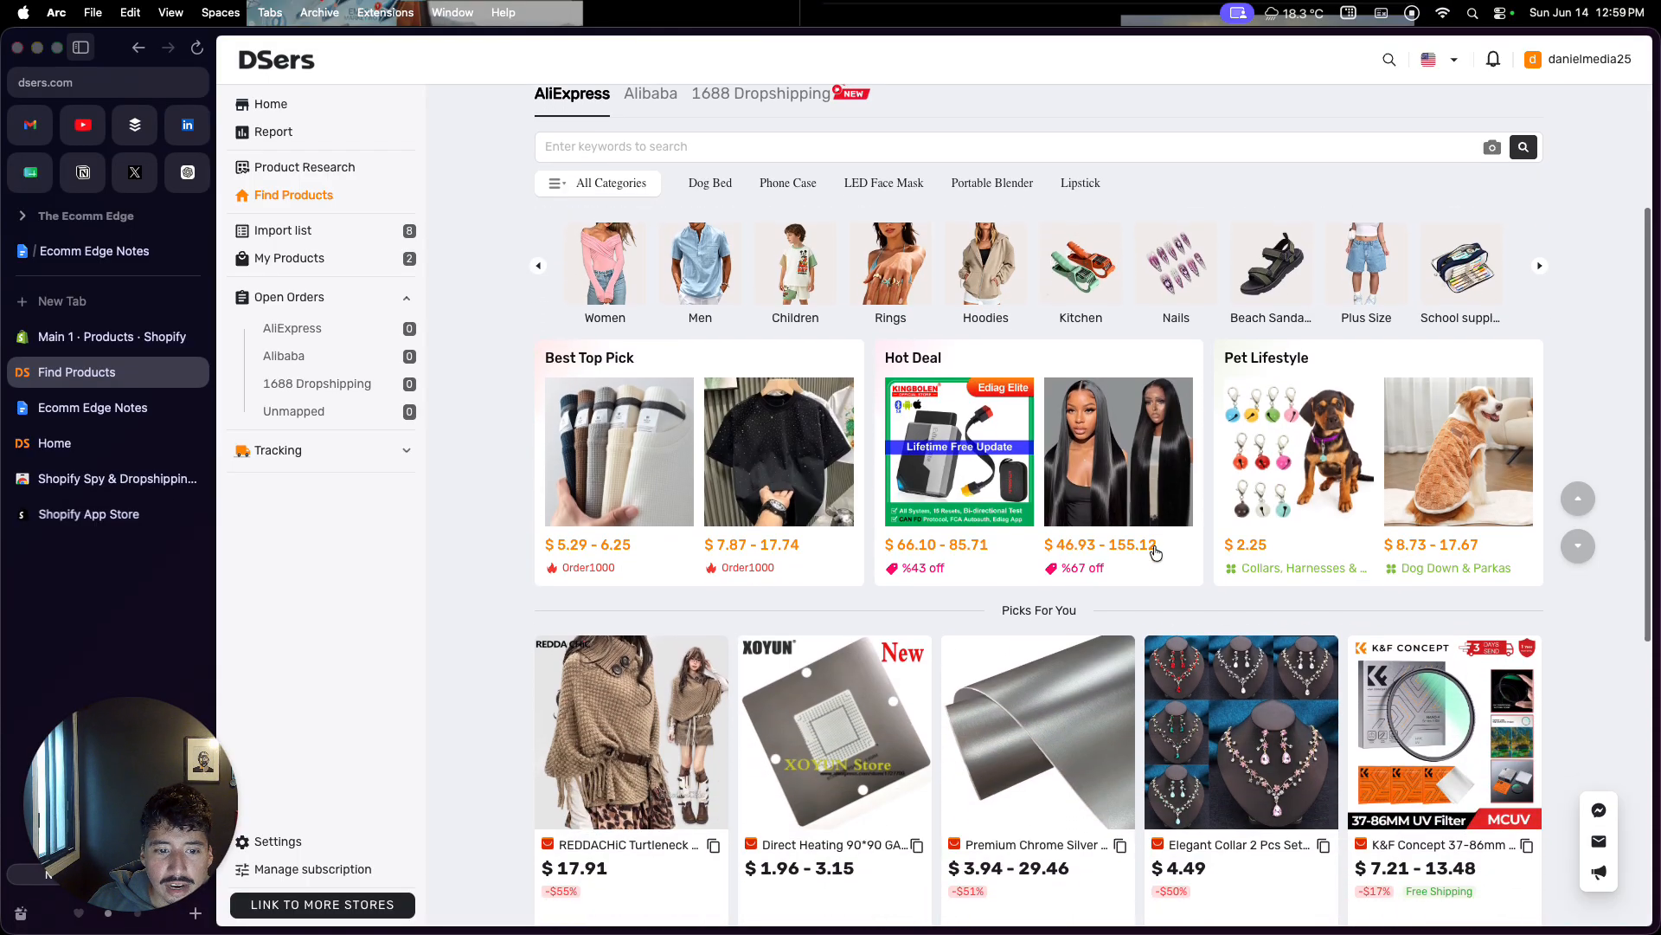
scroll(1155, 551, down, 2)
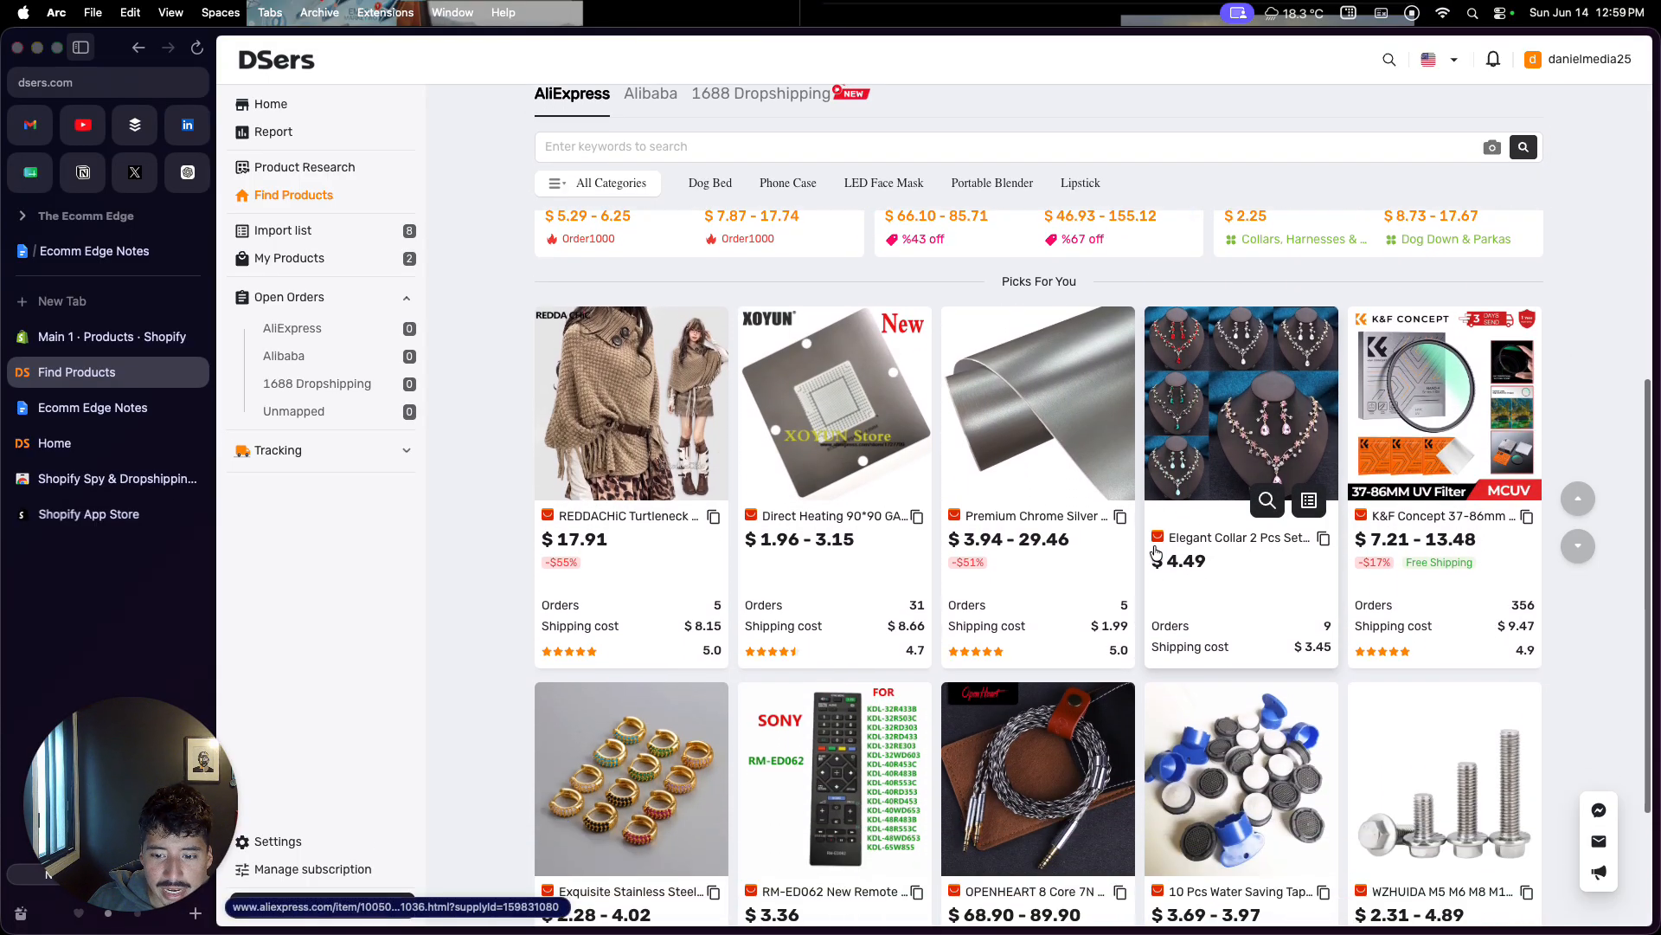
scroll(1155, 550, up, 4)
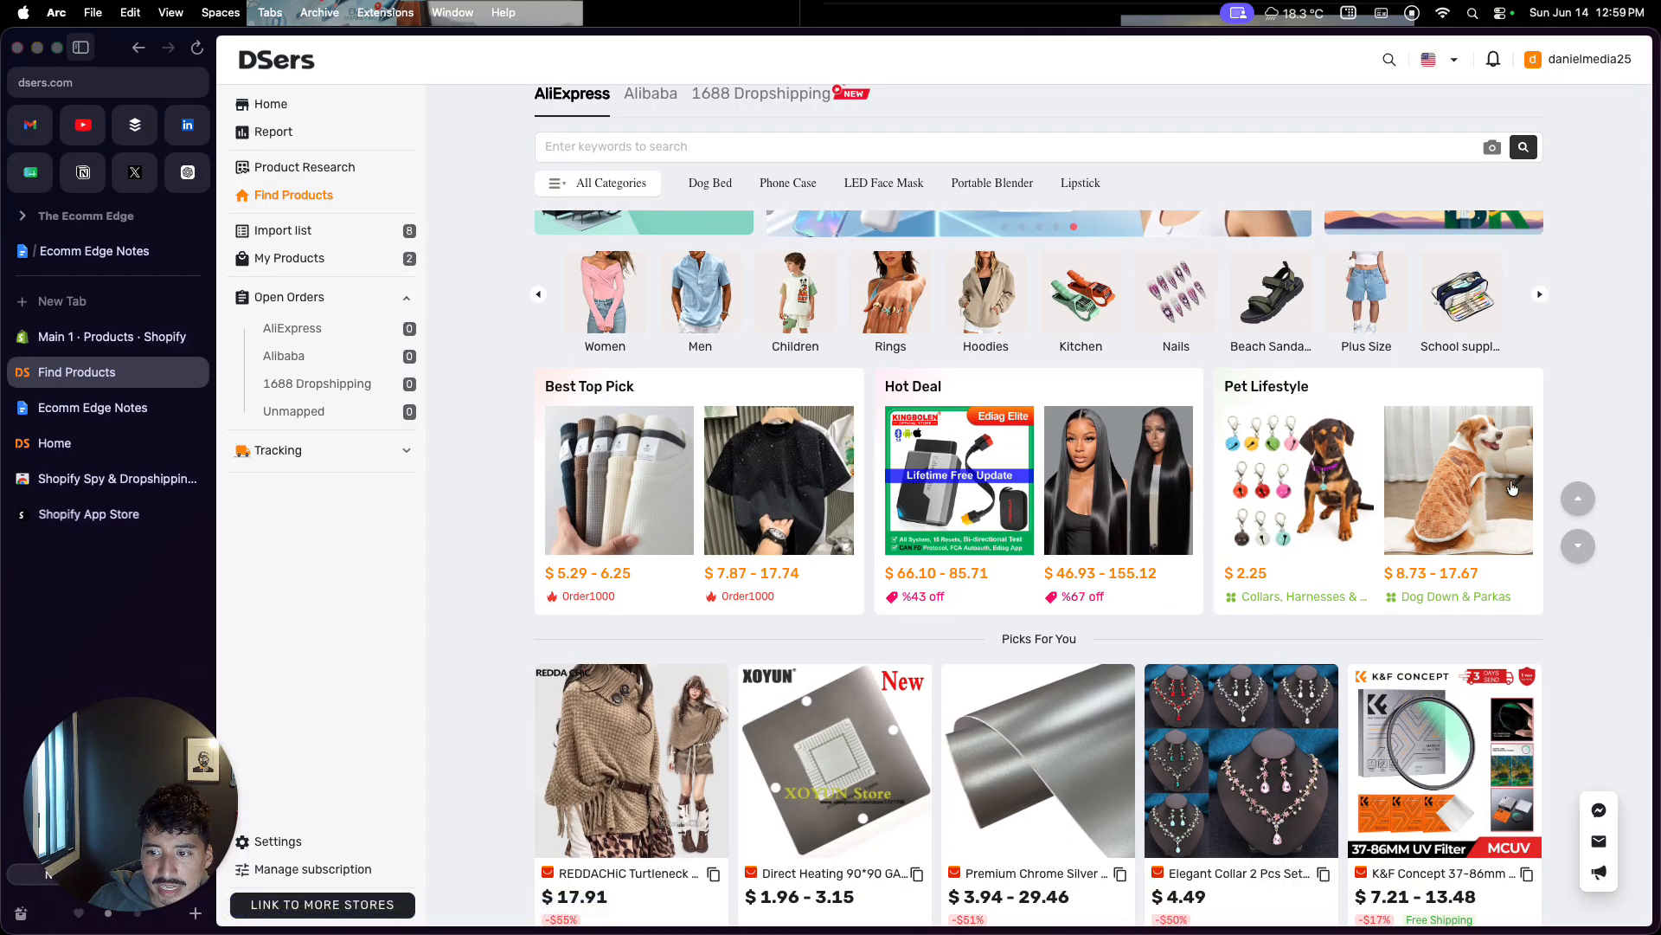
click(1576, 544)
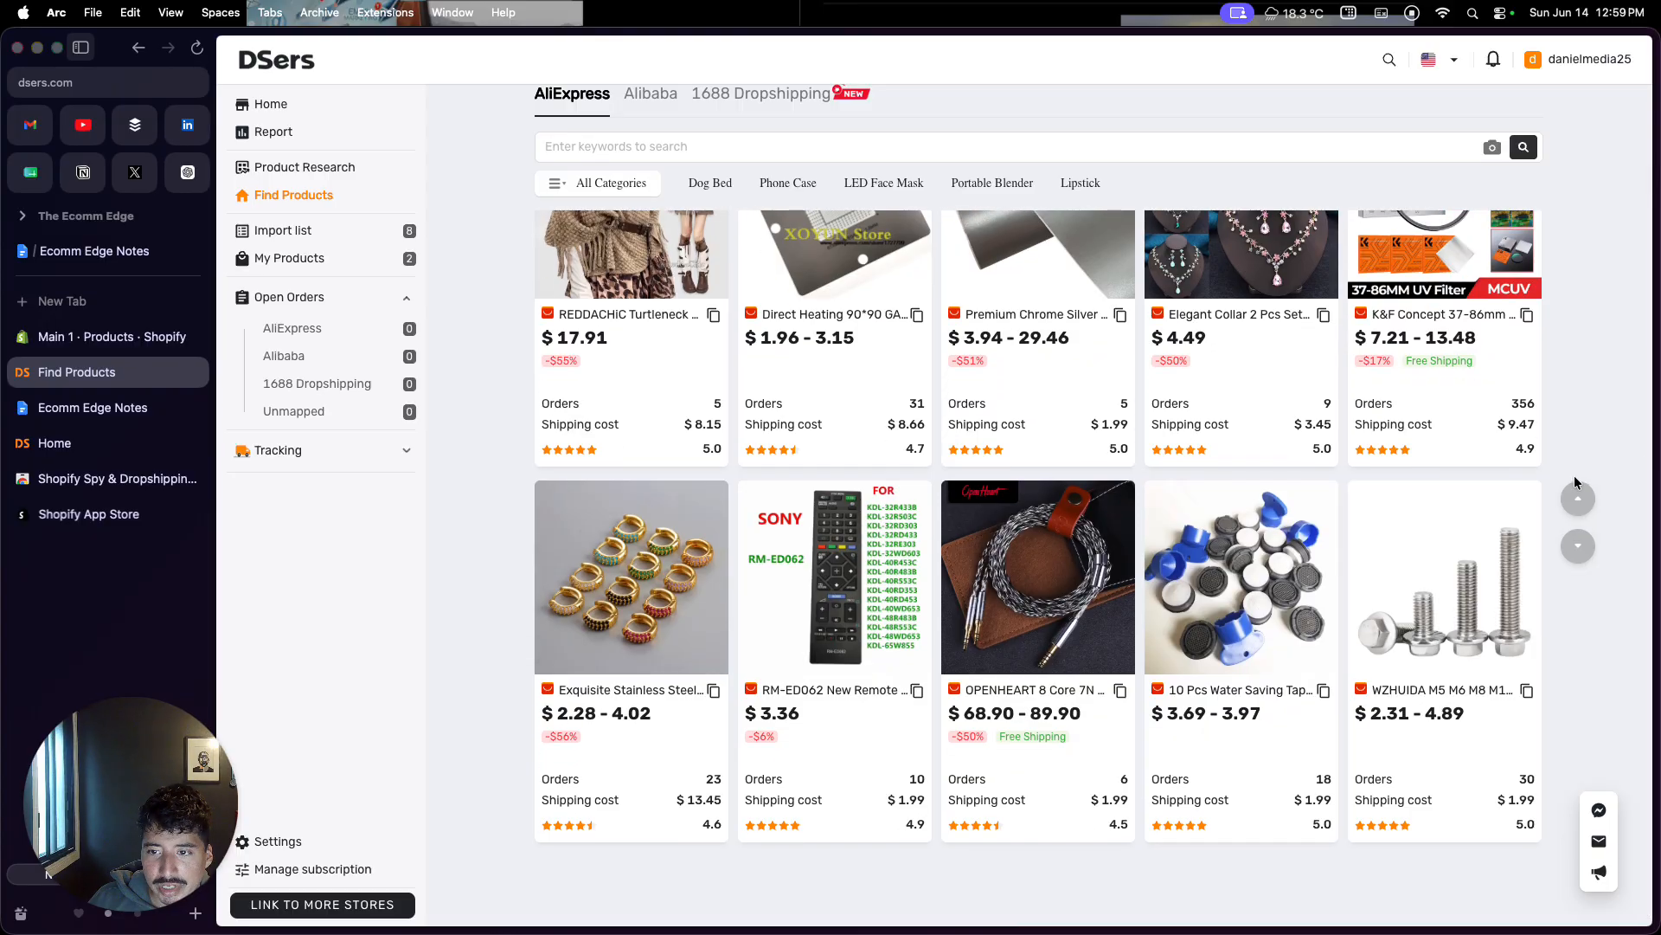
click(1576, 492)
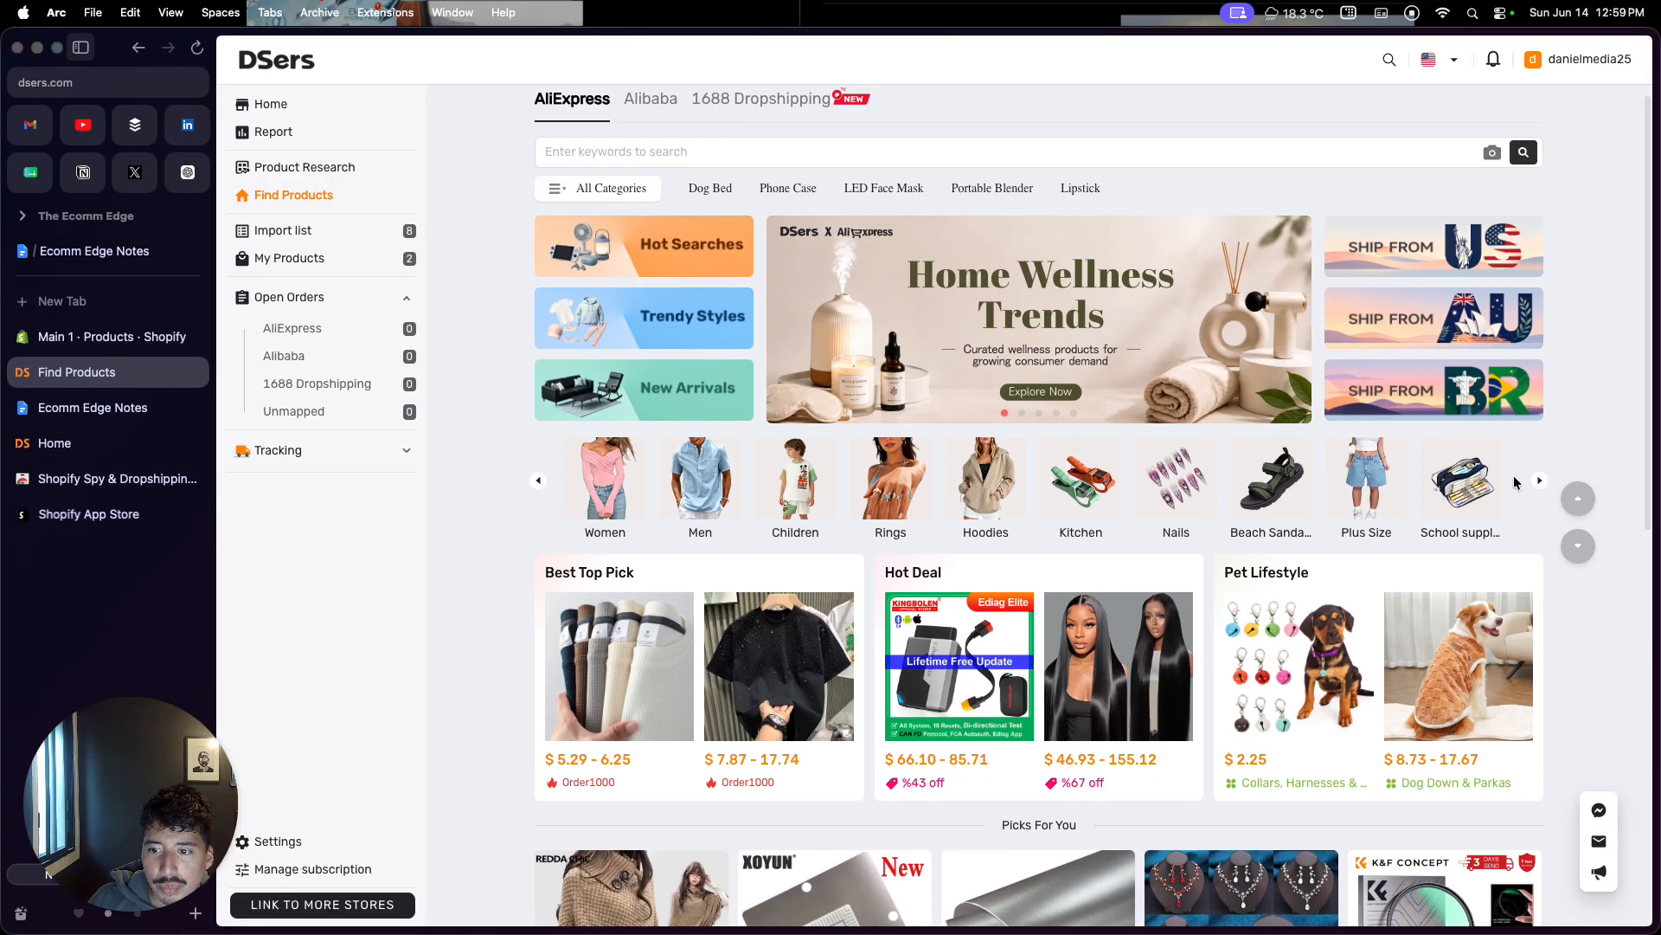
click(1540, 485)
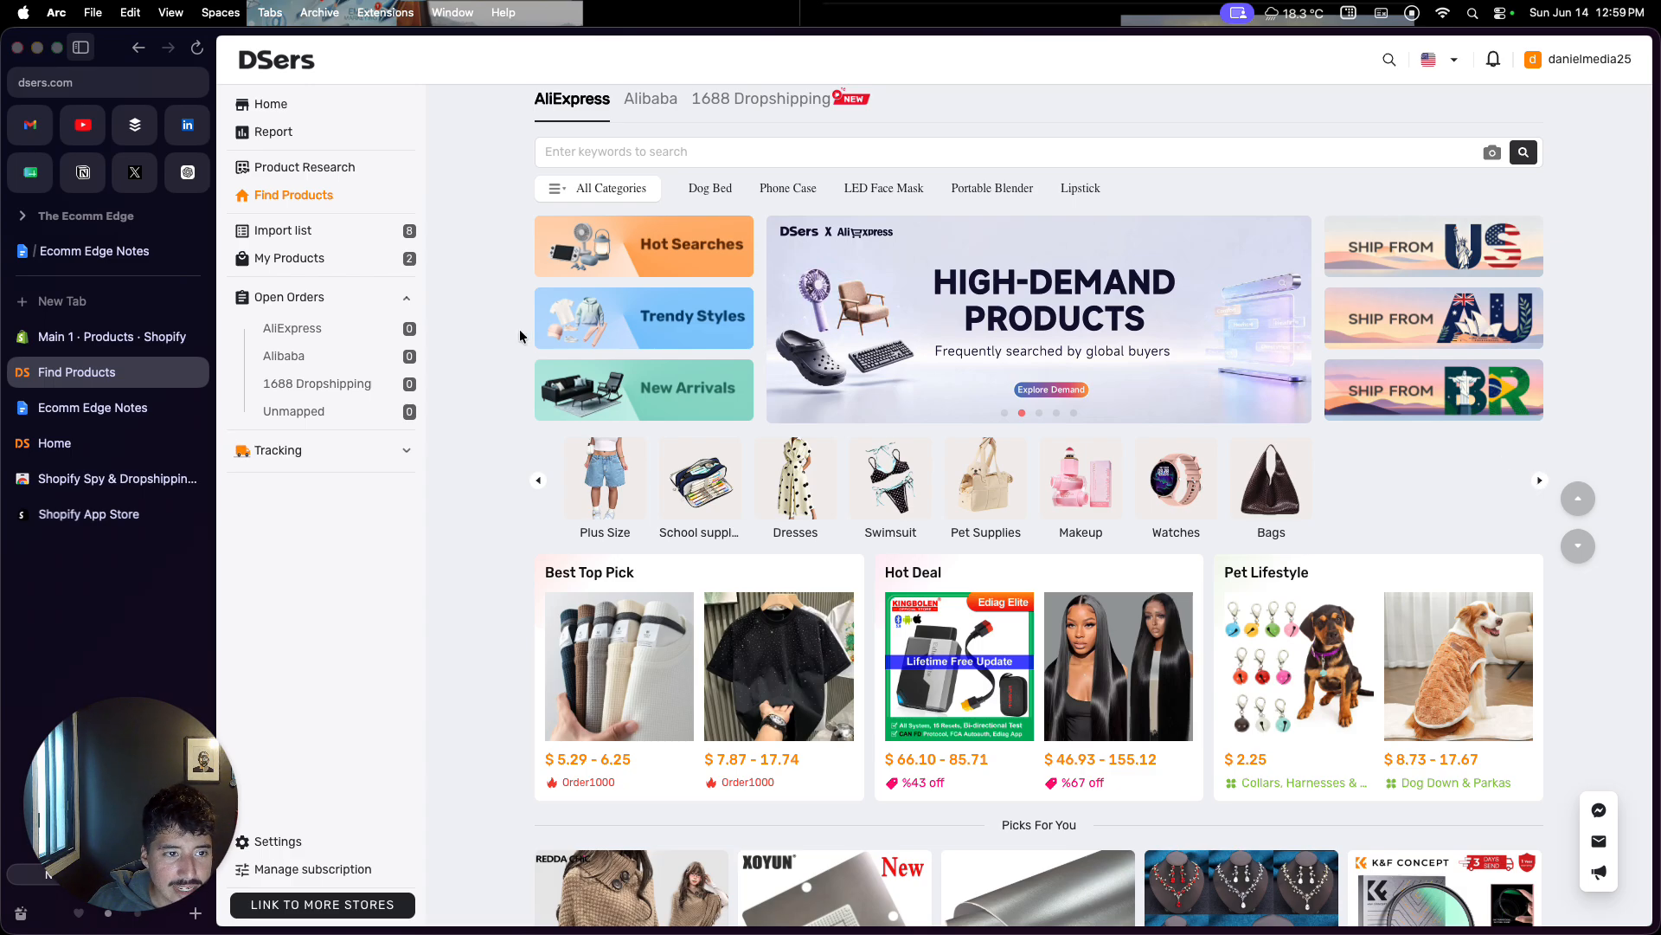
Step: Open the My Products list in DSers and select the pet baseball hat
click(321, 260)
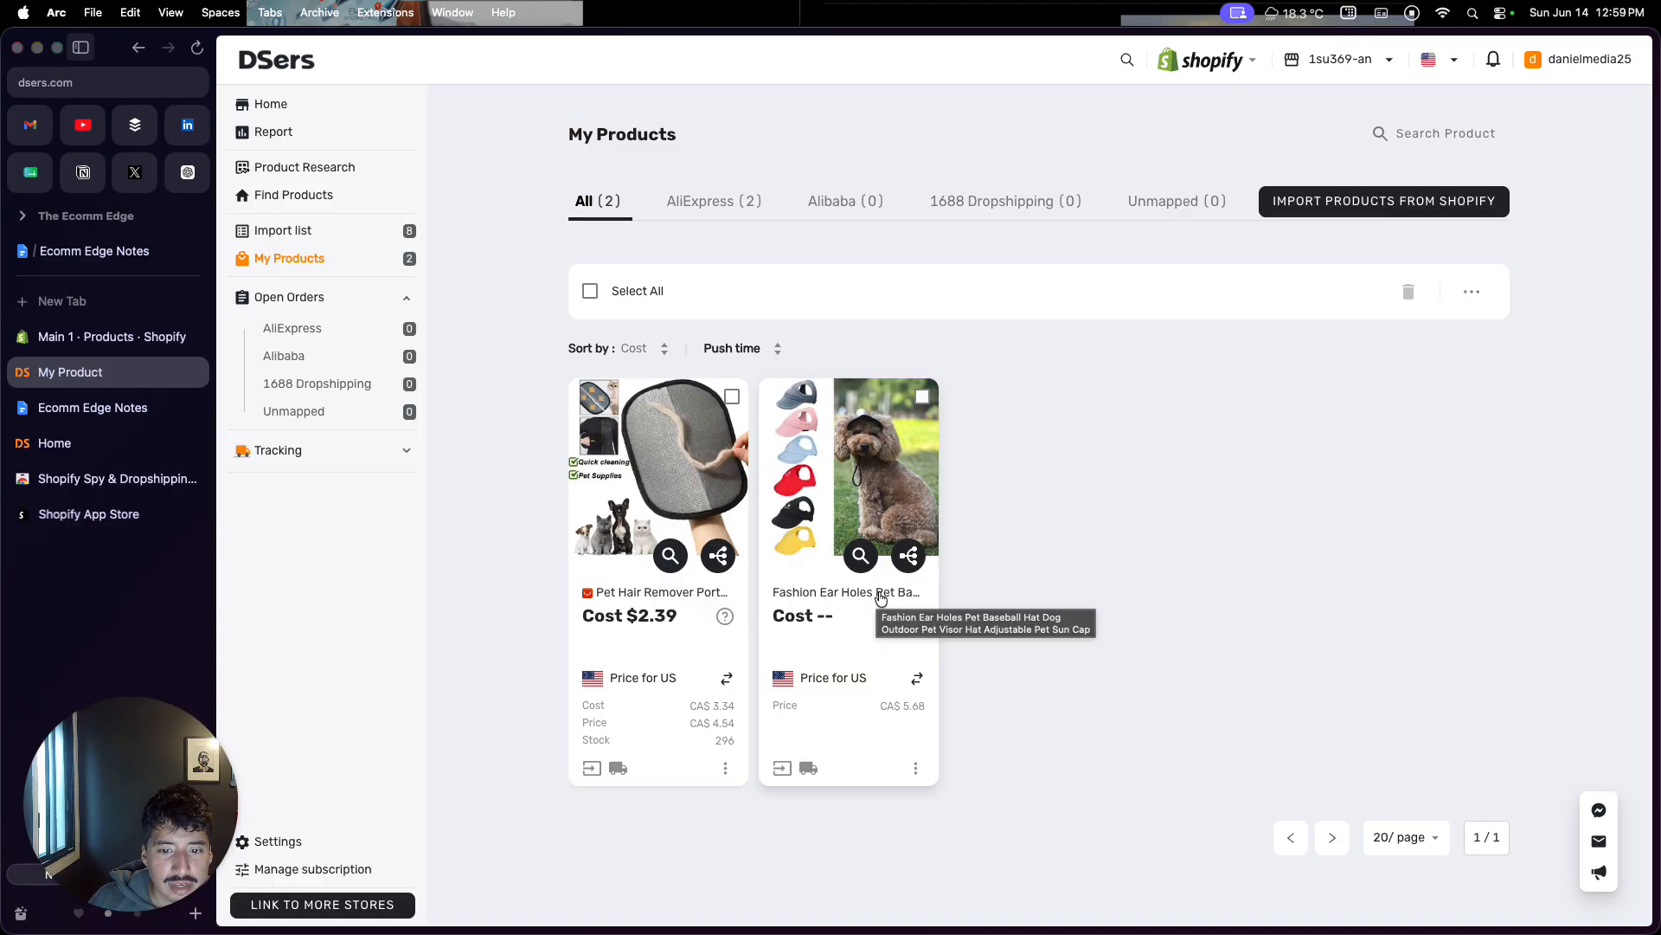
click(922, 399)
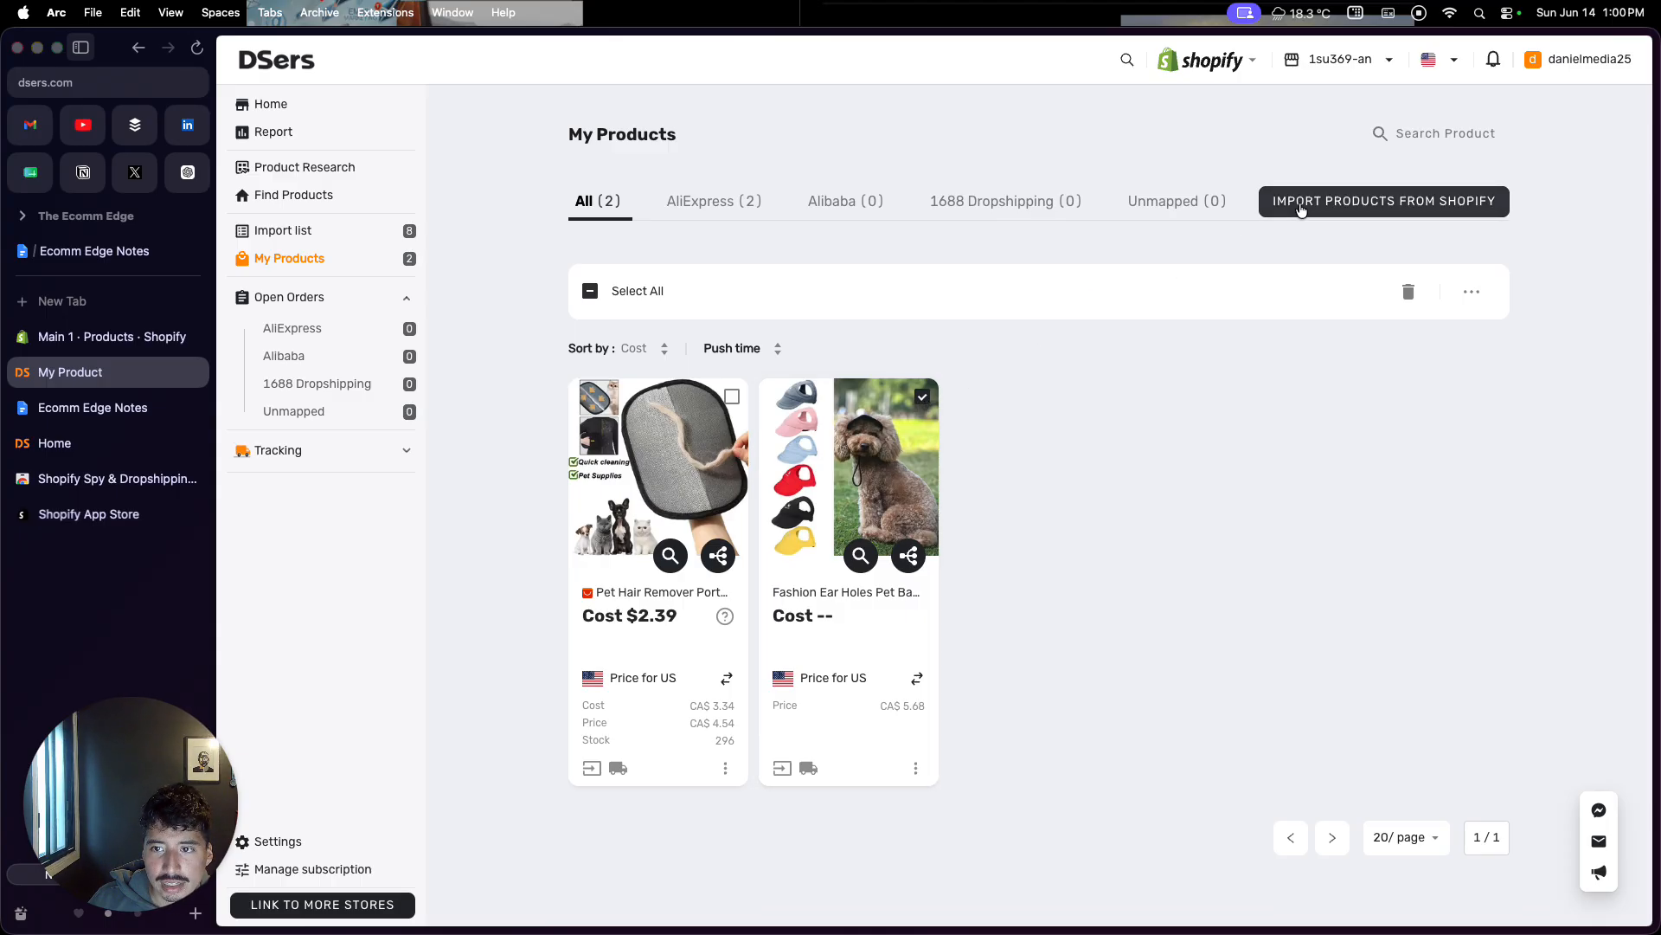
Step: Select the pet baseball hat in the DSers import list and open its push-to-store settings, dismissing the Chrome extension offer
click(283, 230)
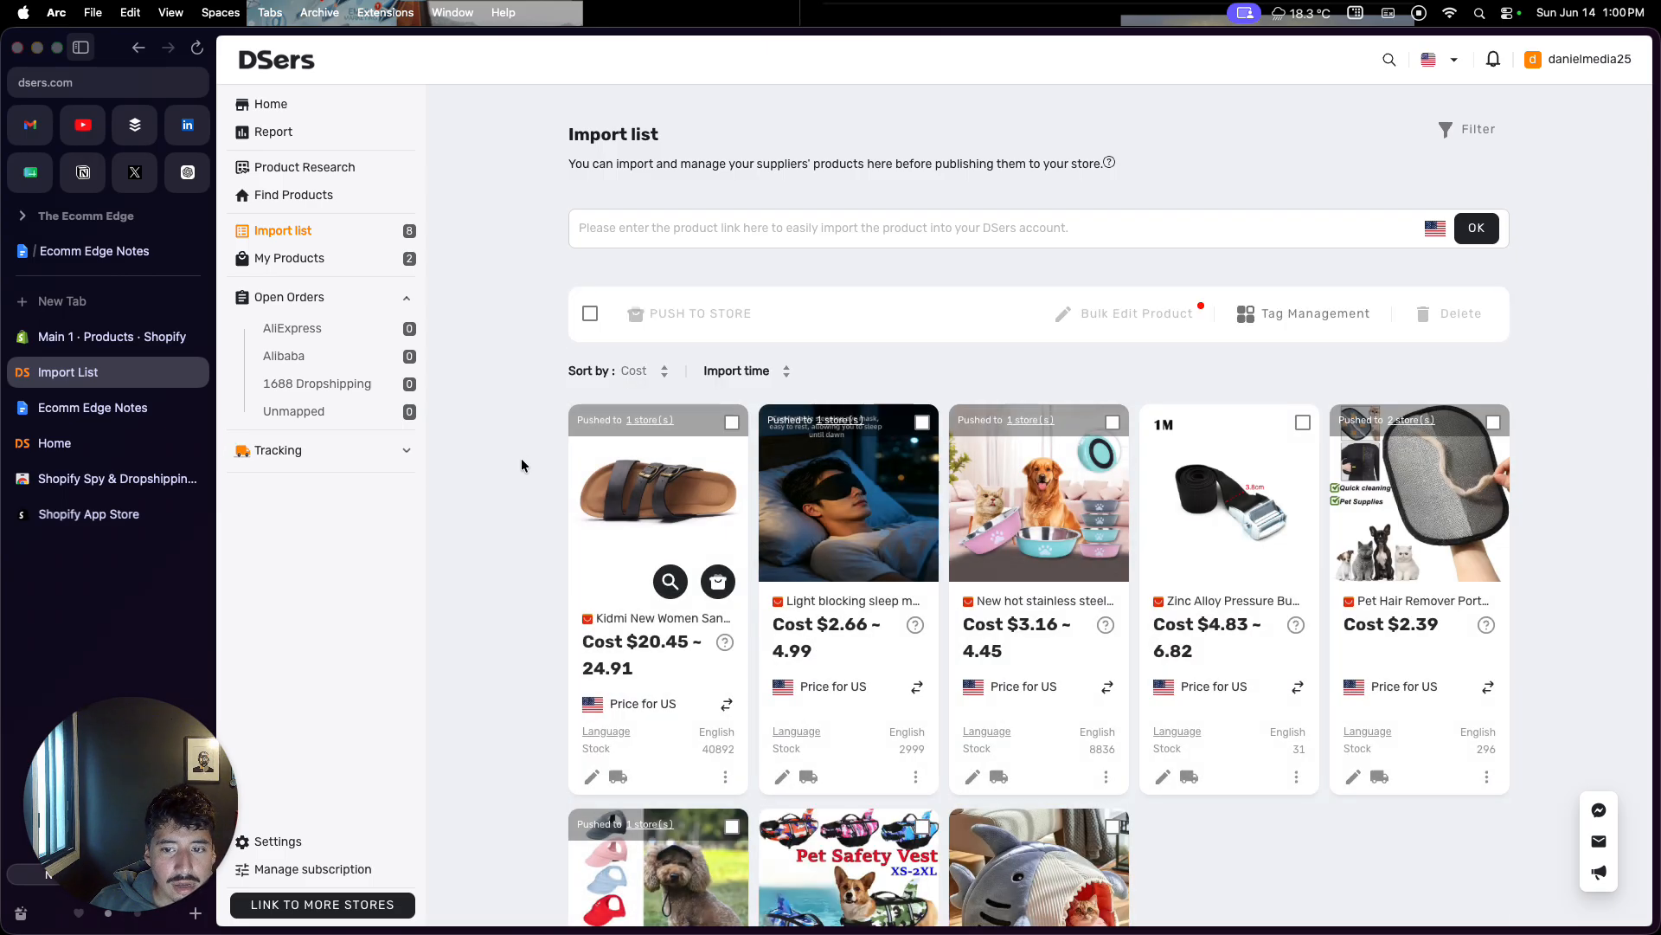
scroll(510, 450, down, 3)
click(732, 574)
scroll(545, 636, up, 3)
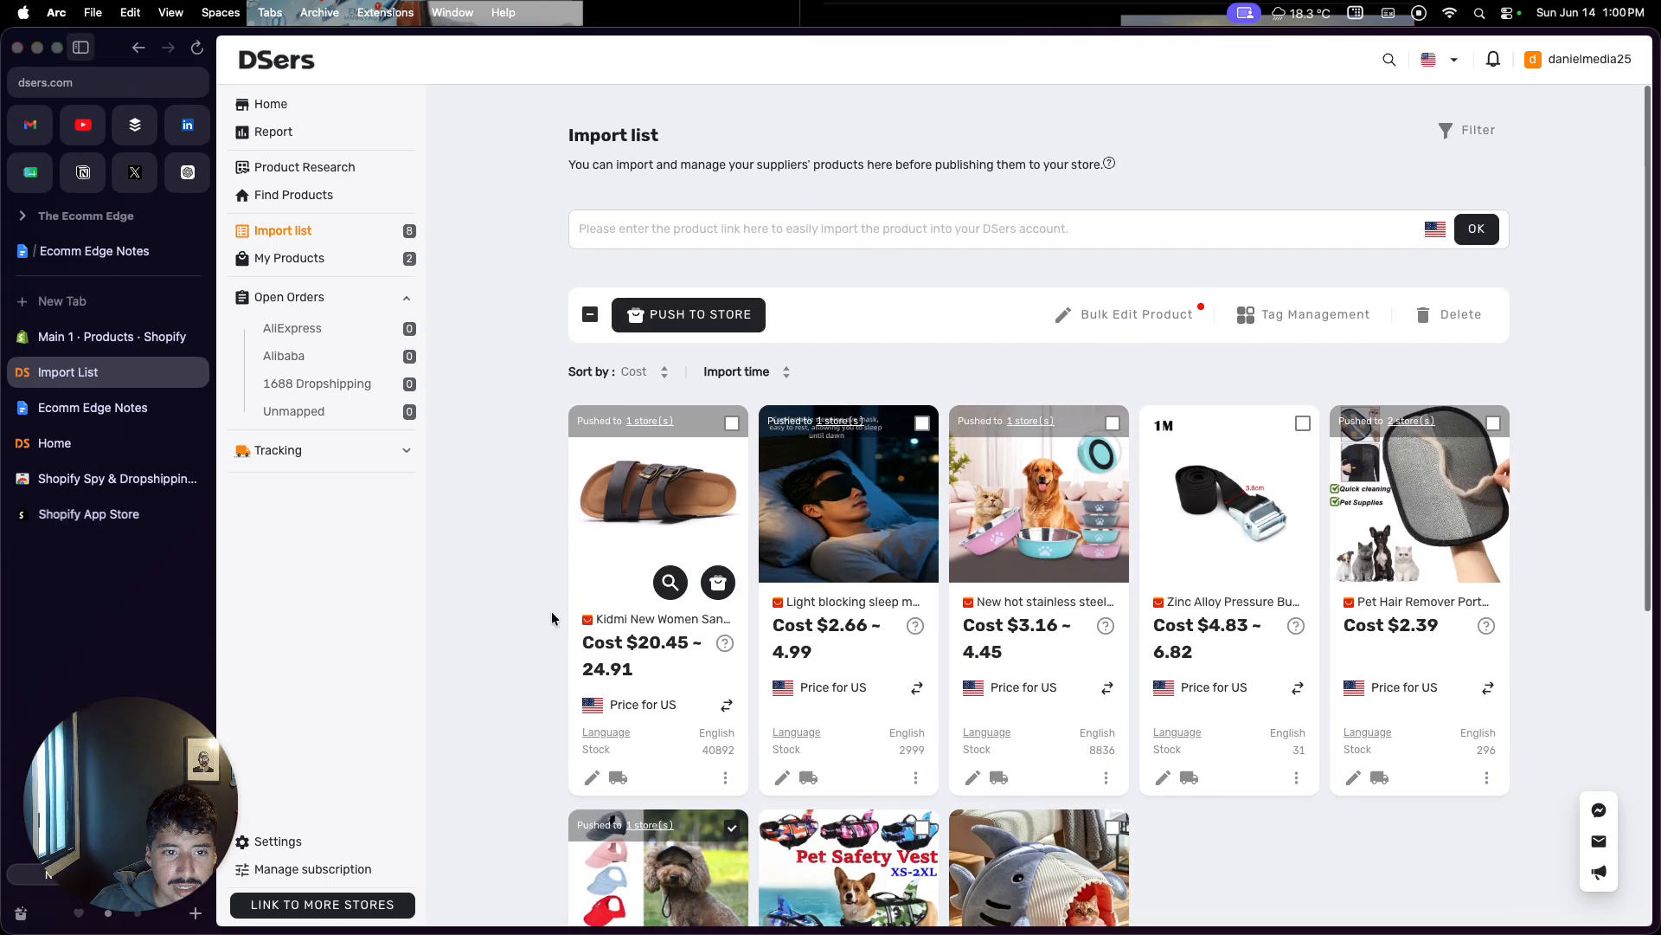
click(732, 314)
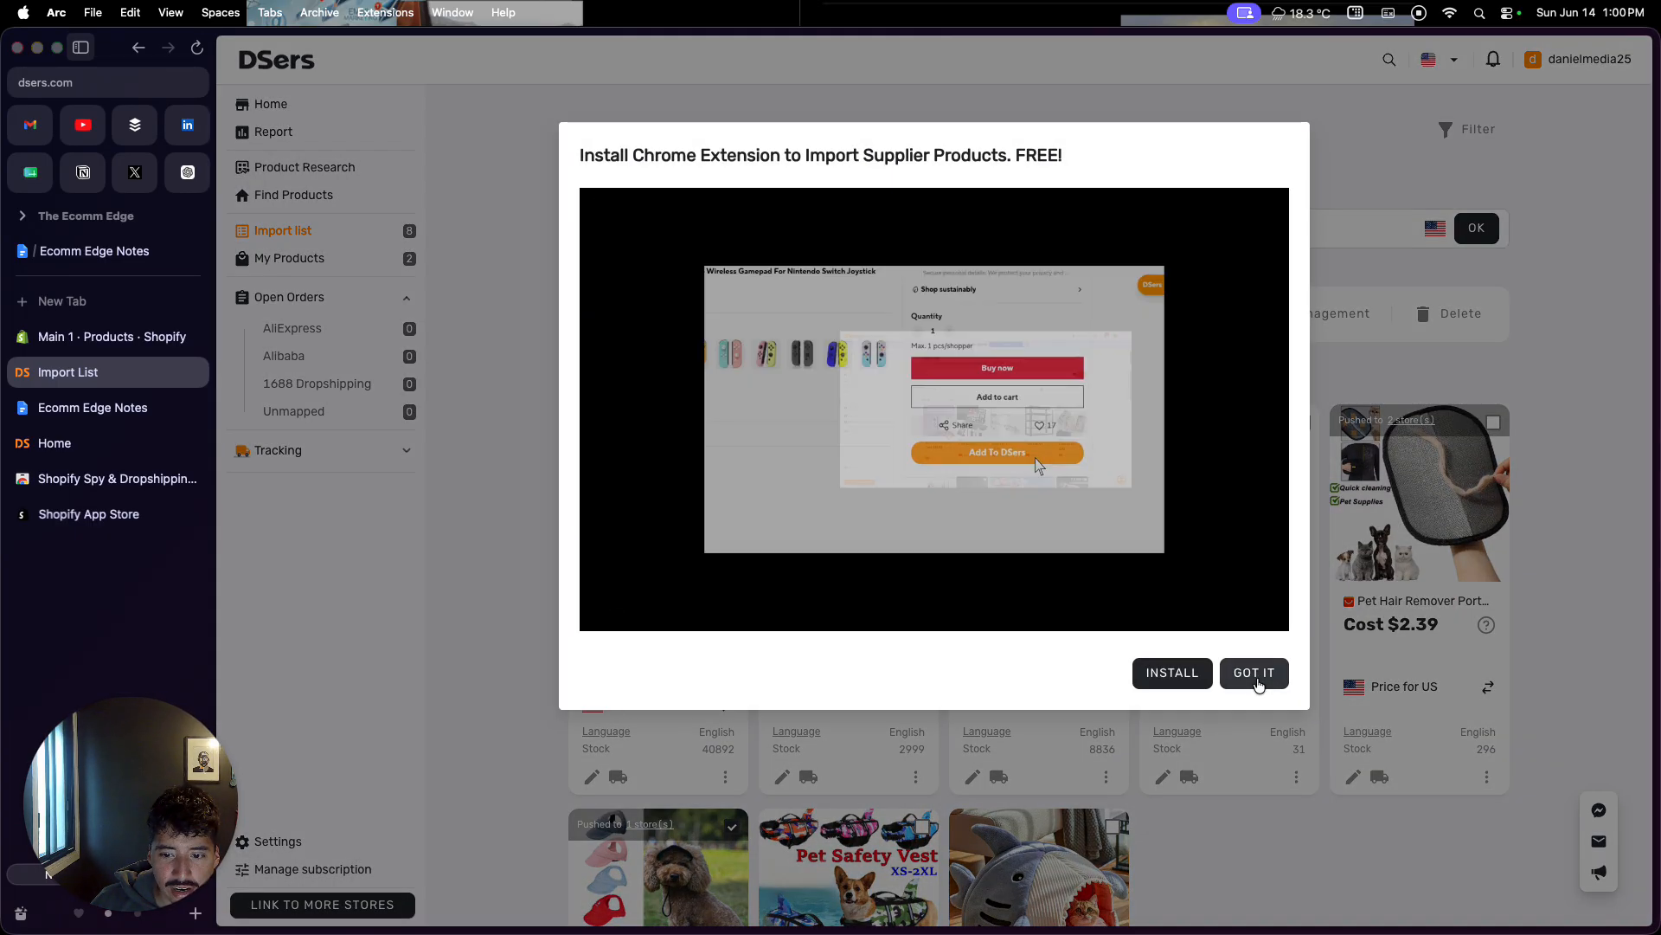
click(1256, 673)
scroll(714, 305, down, 1)
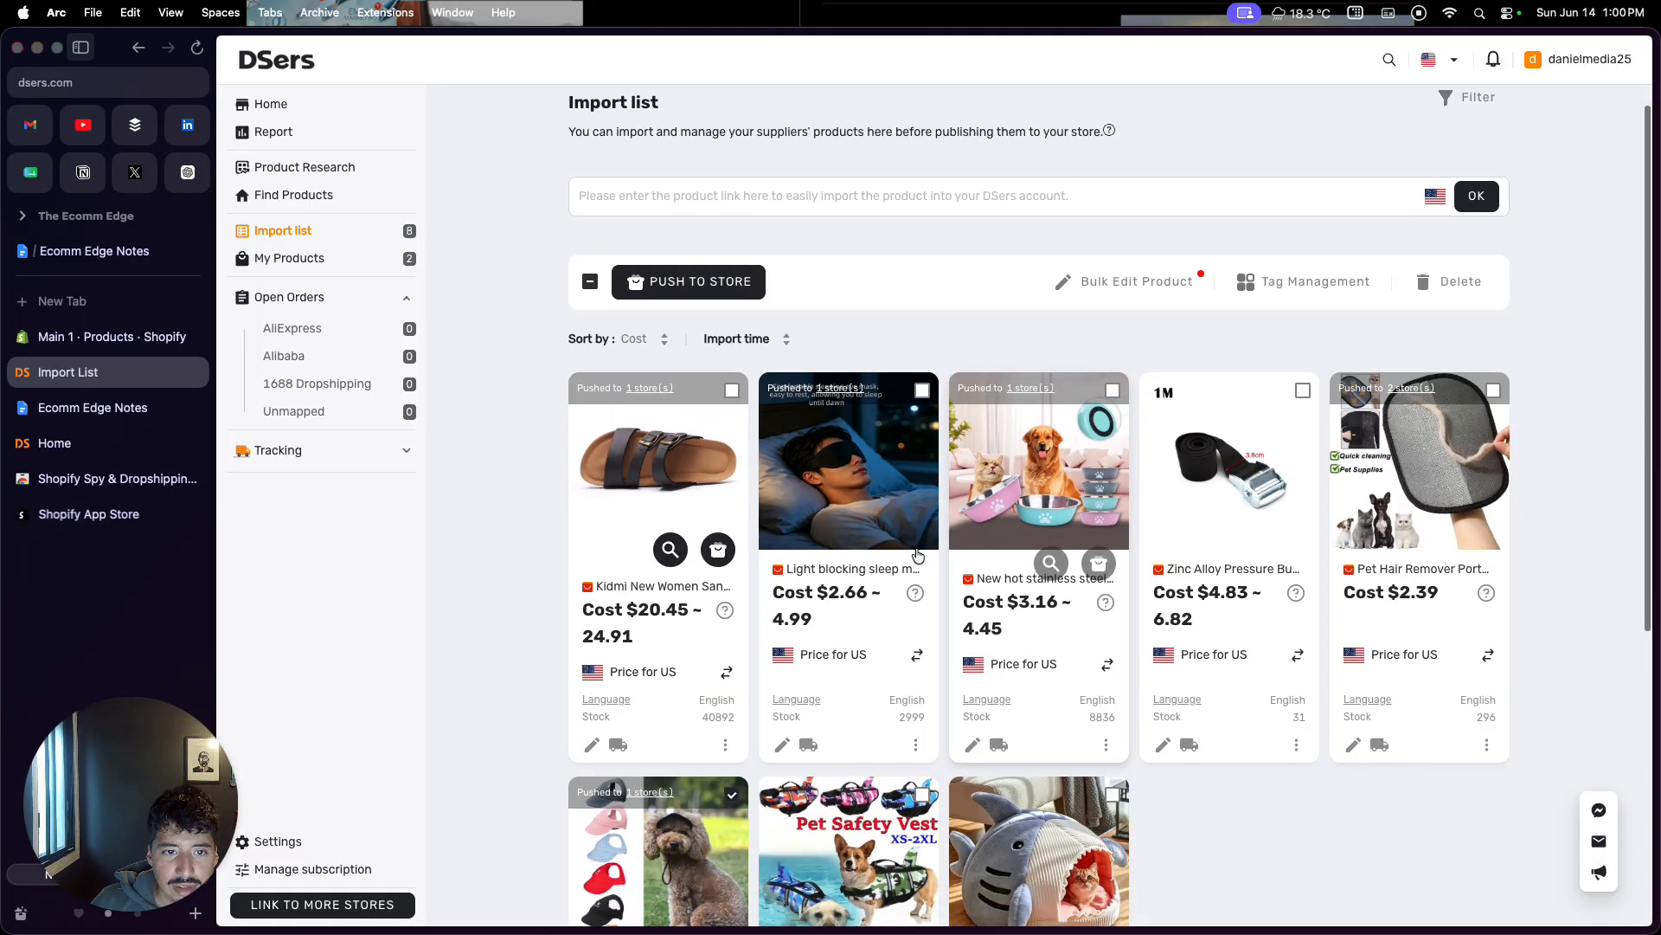
click(713, 302)
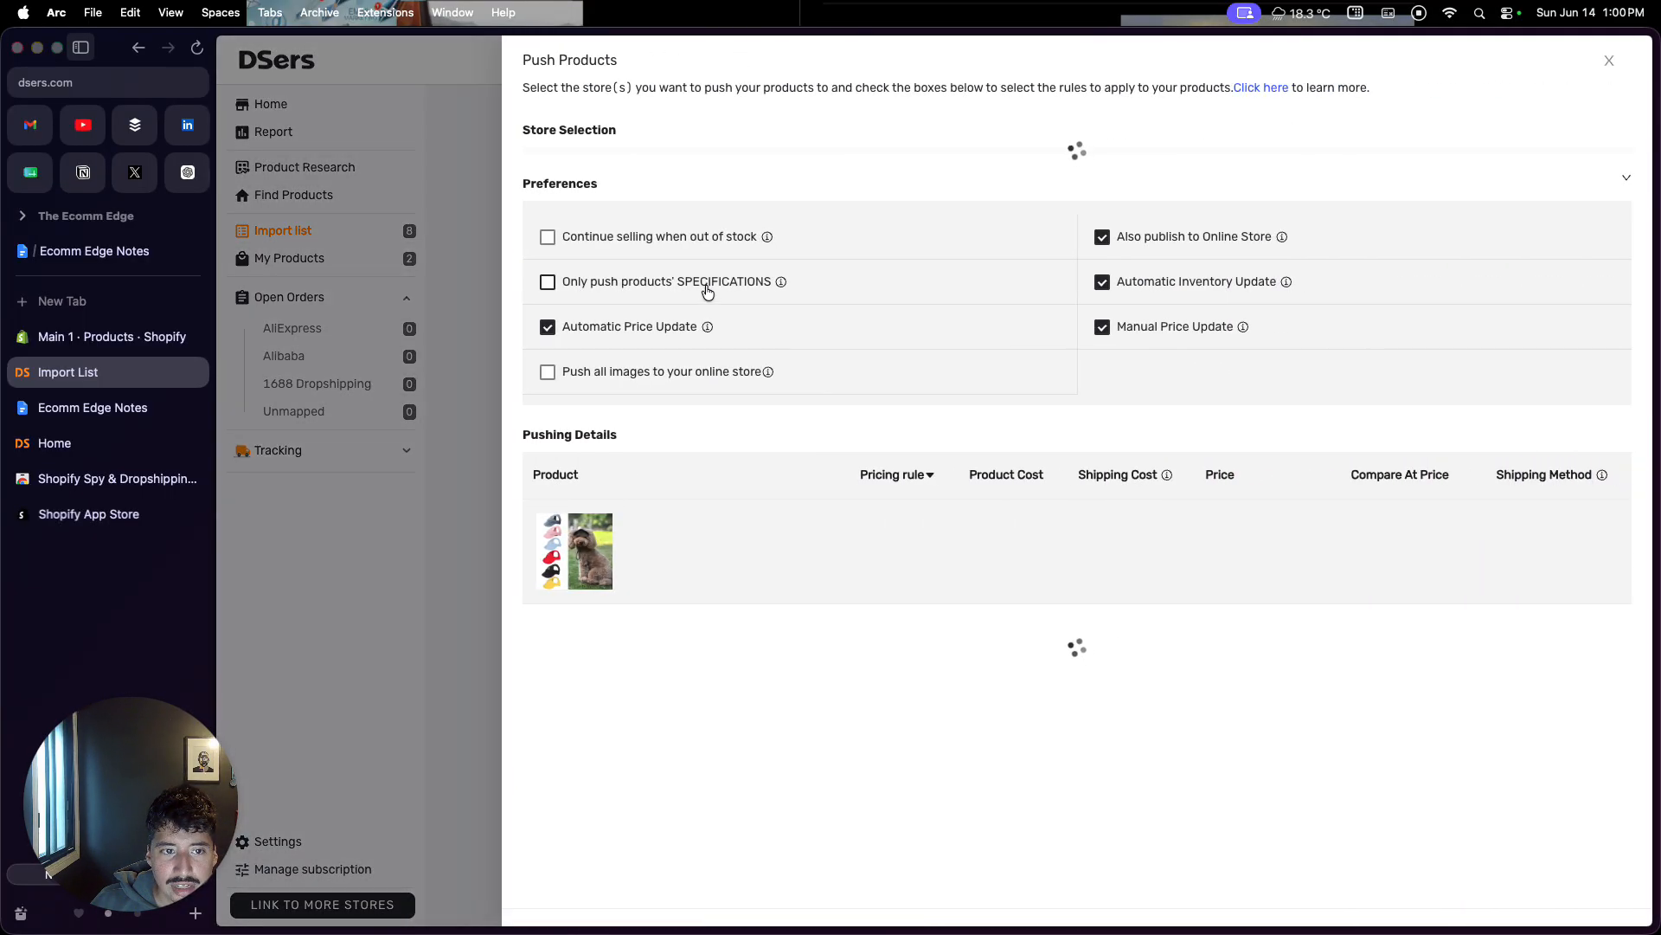
Step: Select the kx7mwr-14 store, review the preferences and pricing details, and push the pet baseball hat to it
click(544, 222)
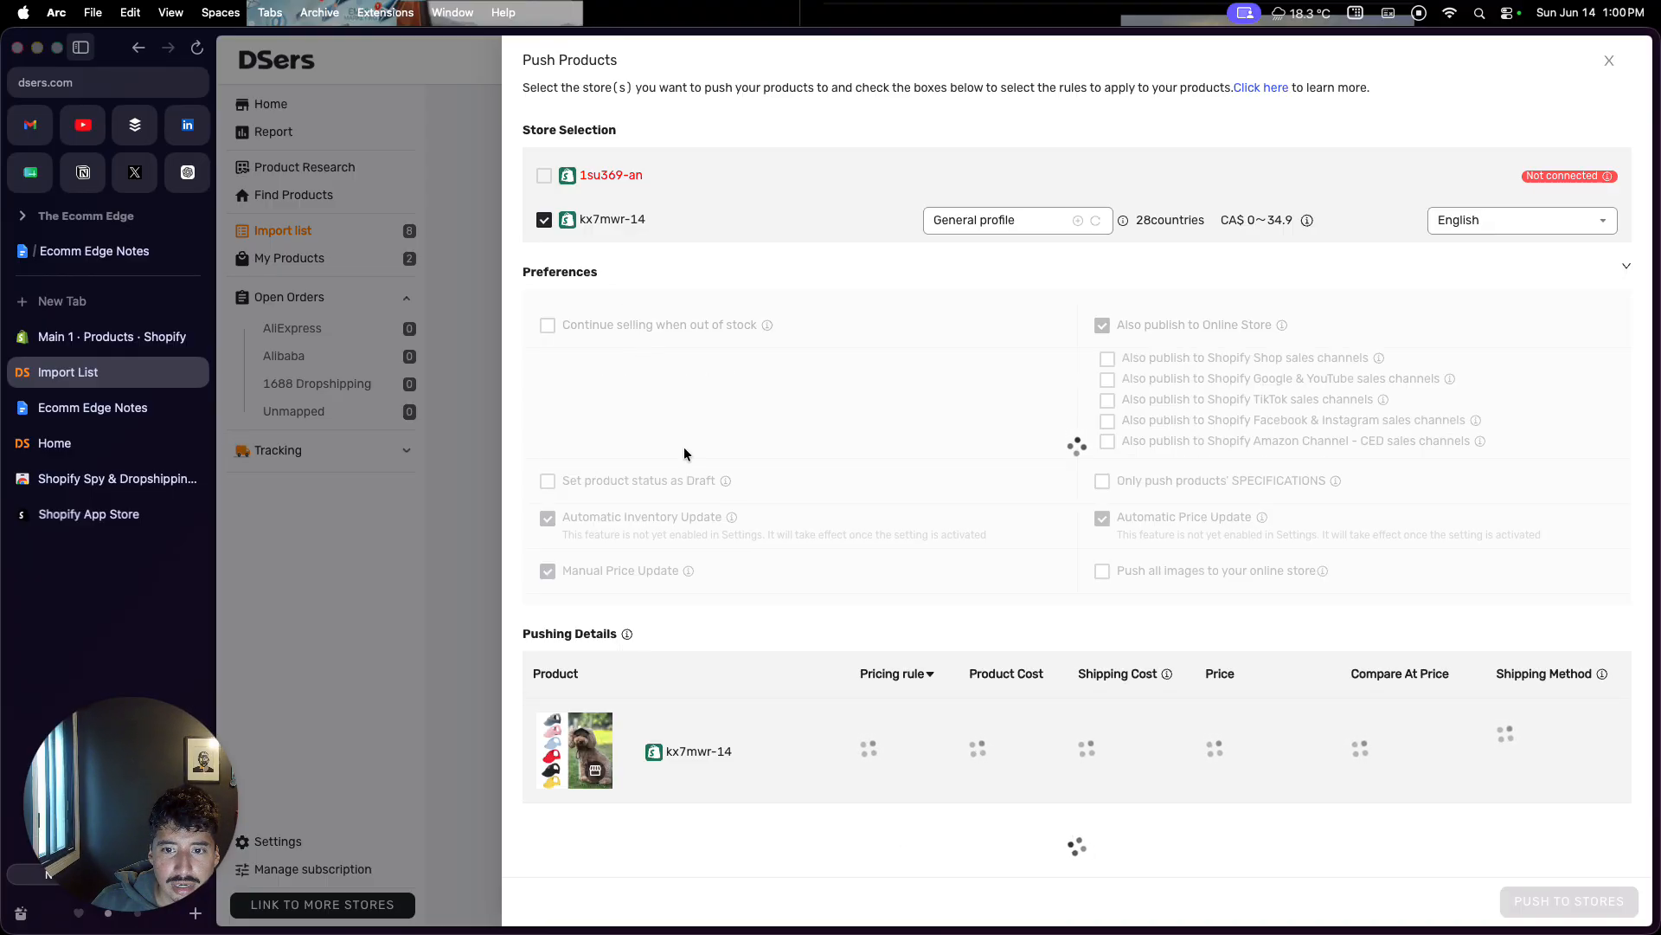
scroll(684, 454, down, 1)
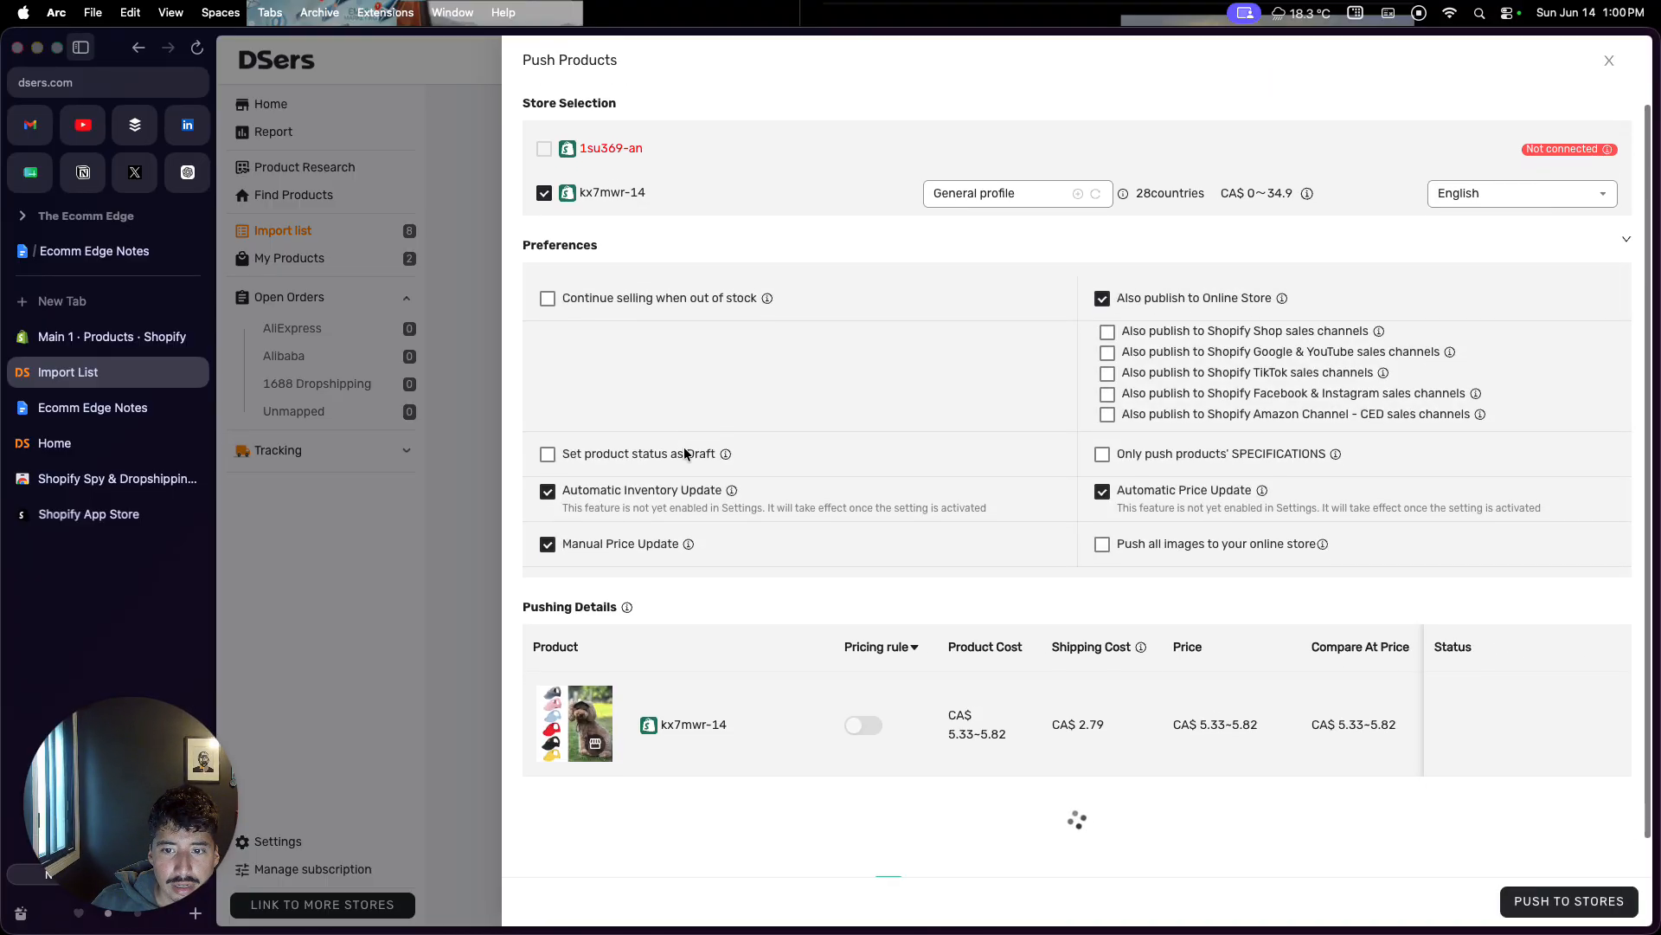
scroll(684, 454, down, 1)
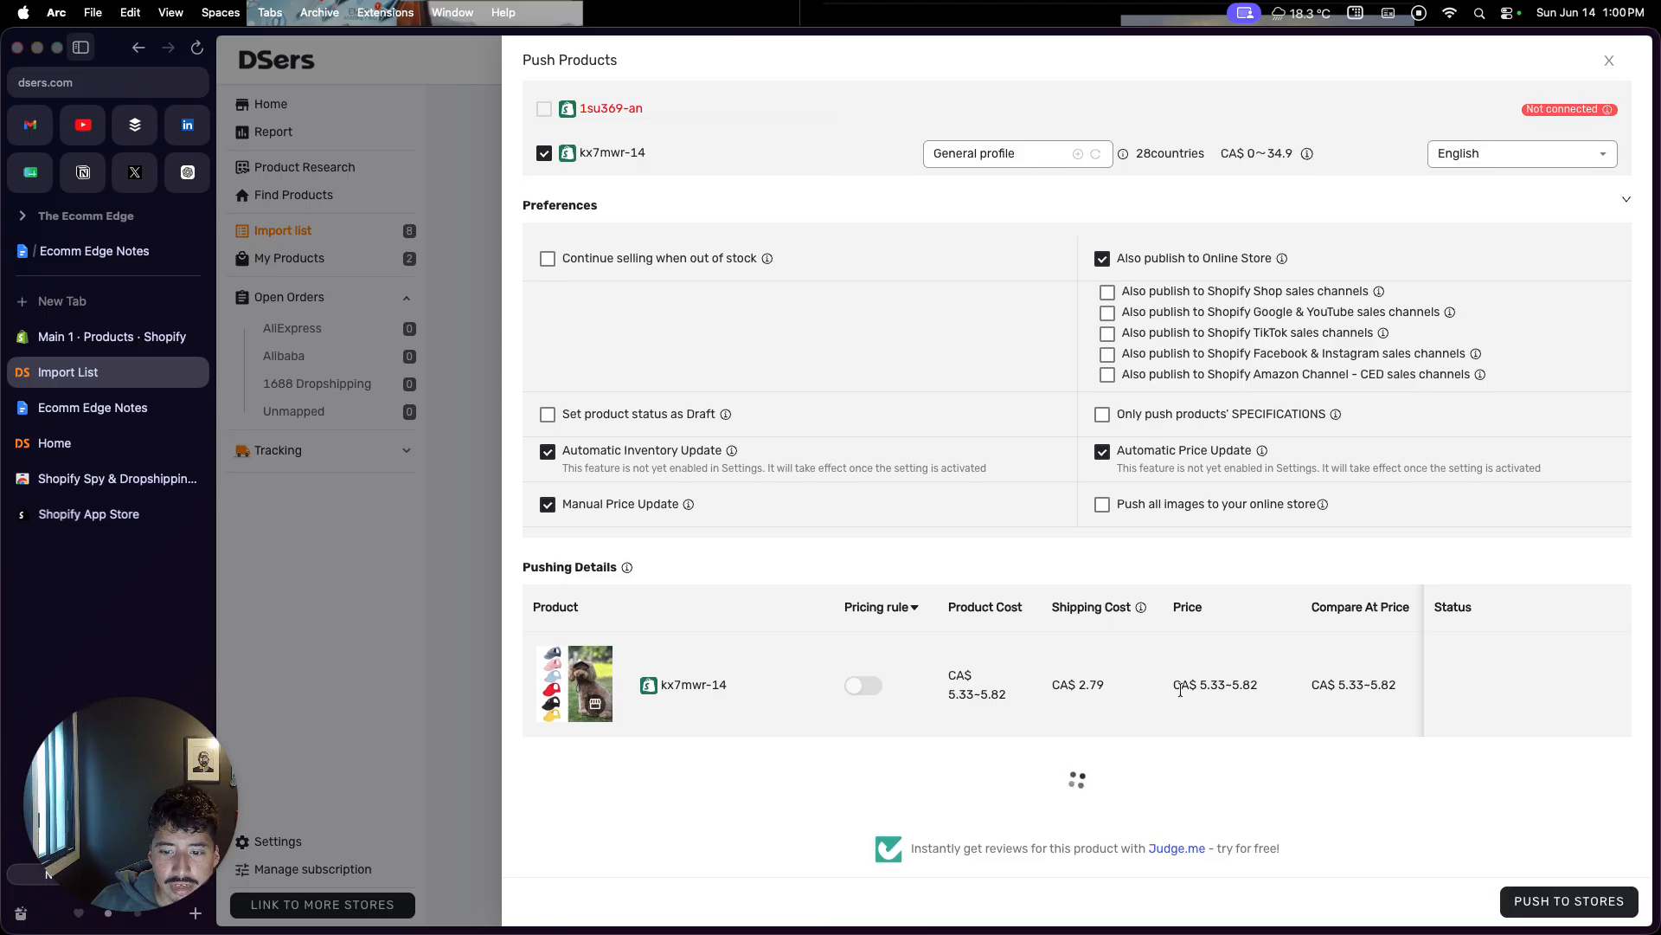
click(1605, 897)
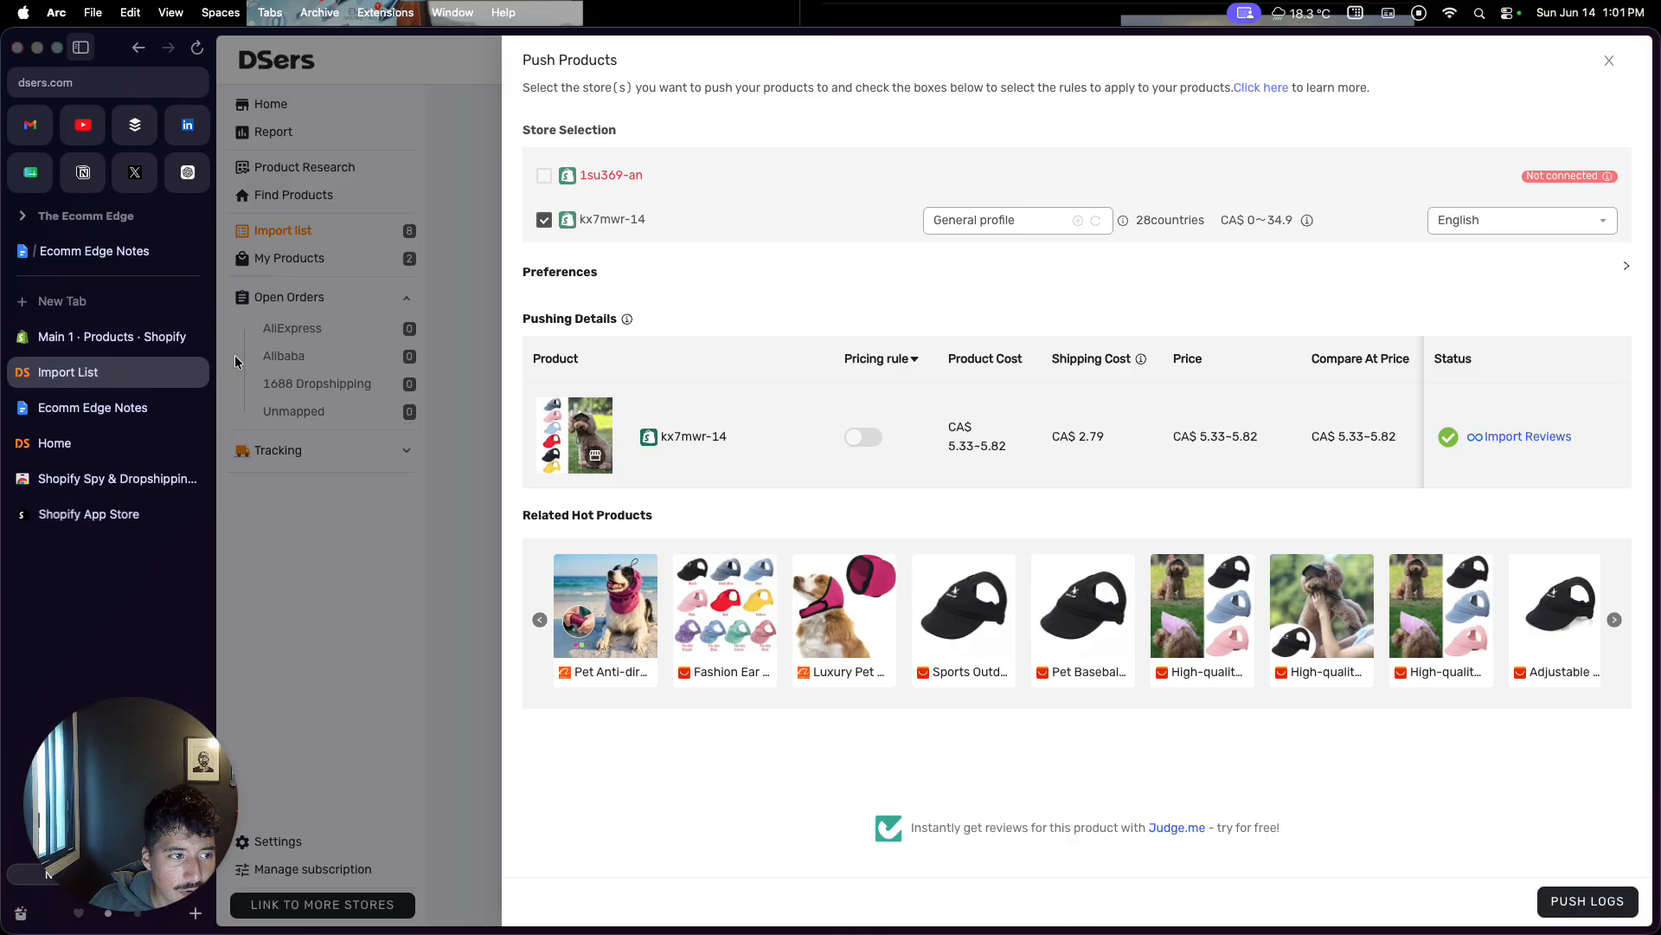
Step: Return to Shopify's Products page, reload it and close the DSers import list page
click(129, 345)
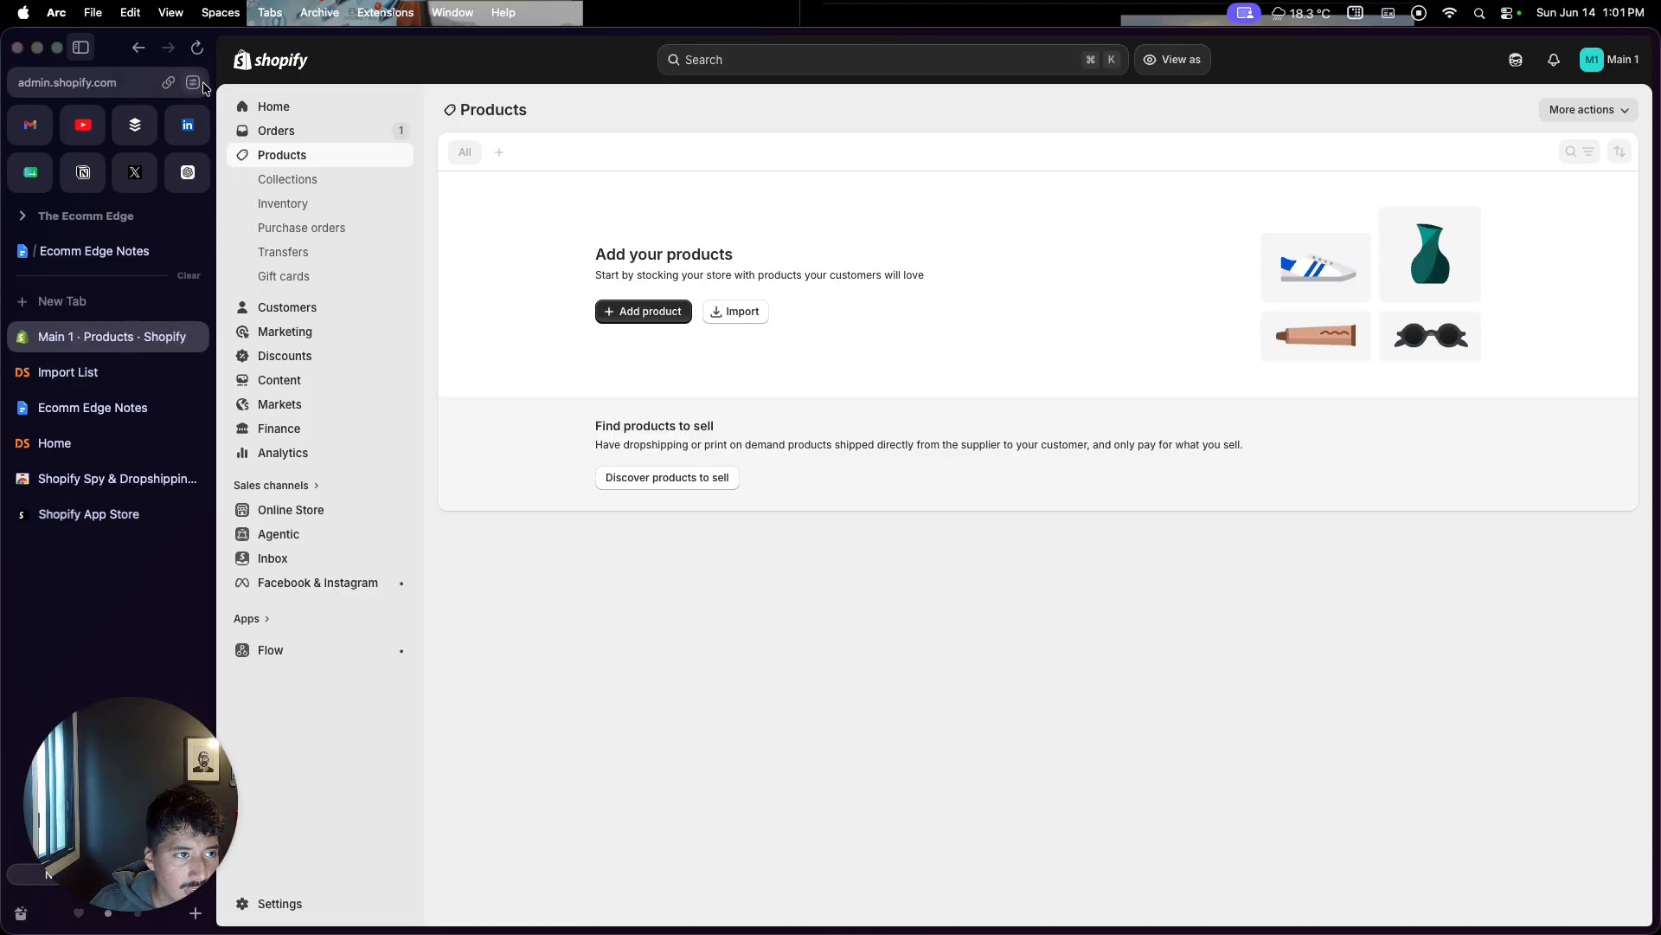
click(197, 47)
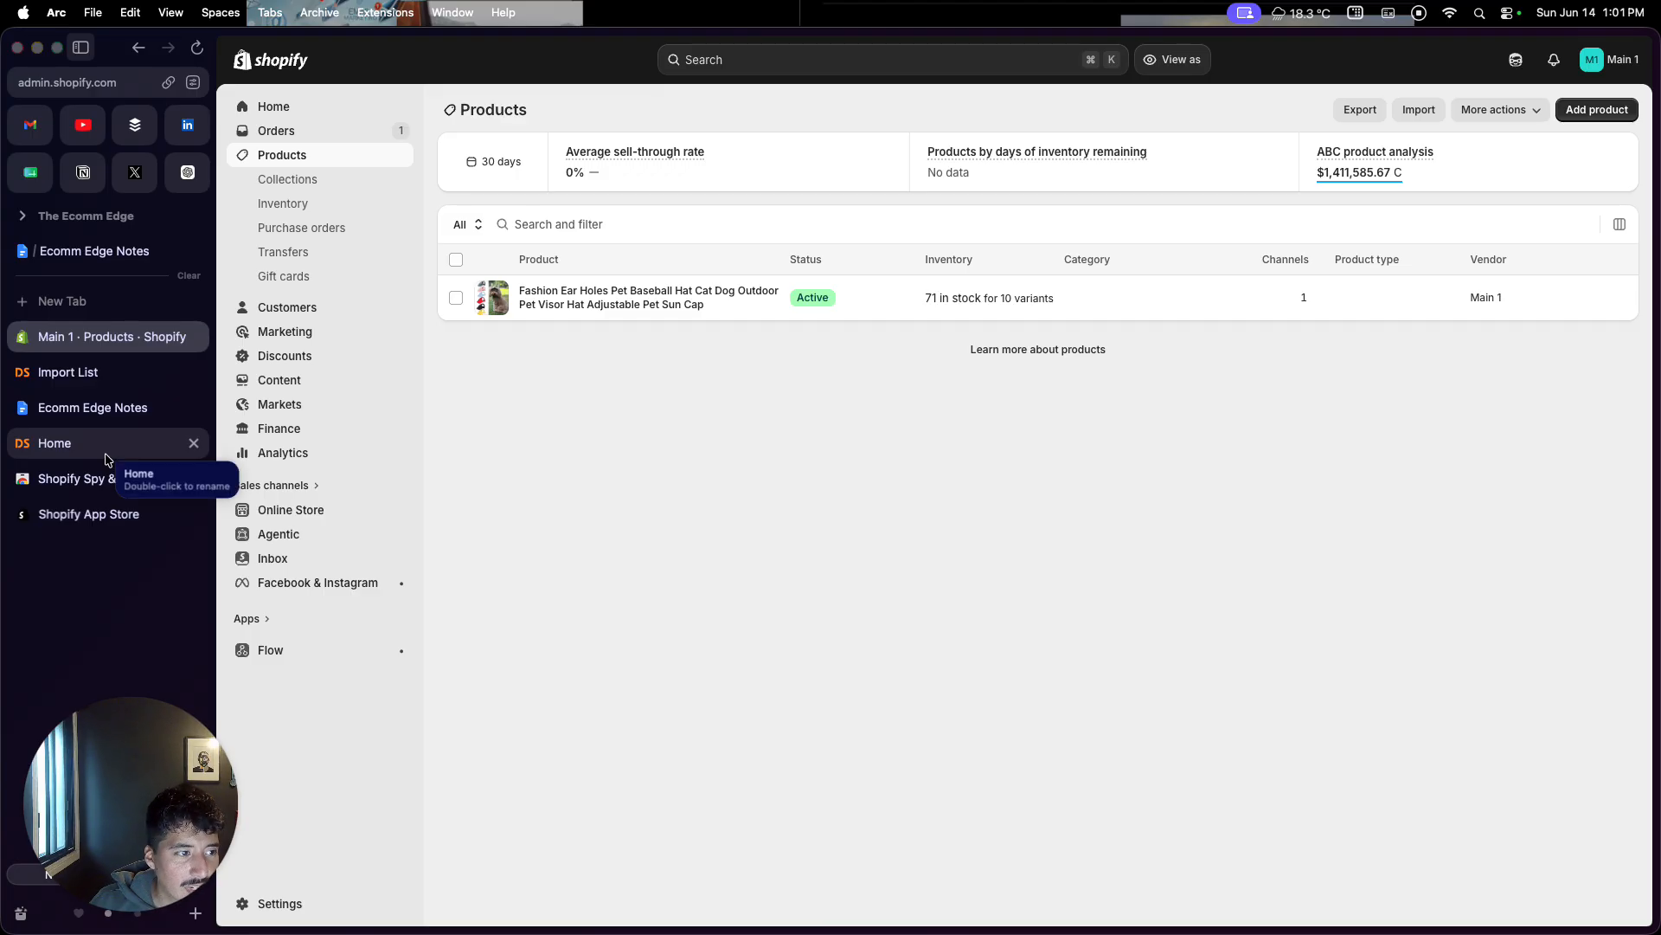
click(194, 373)
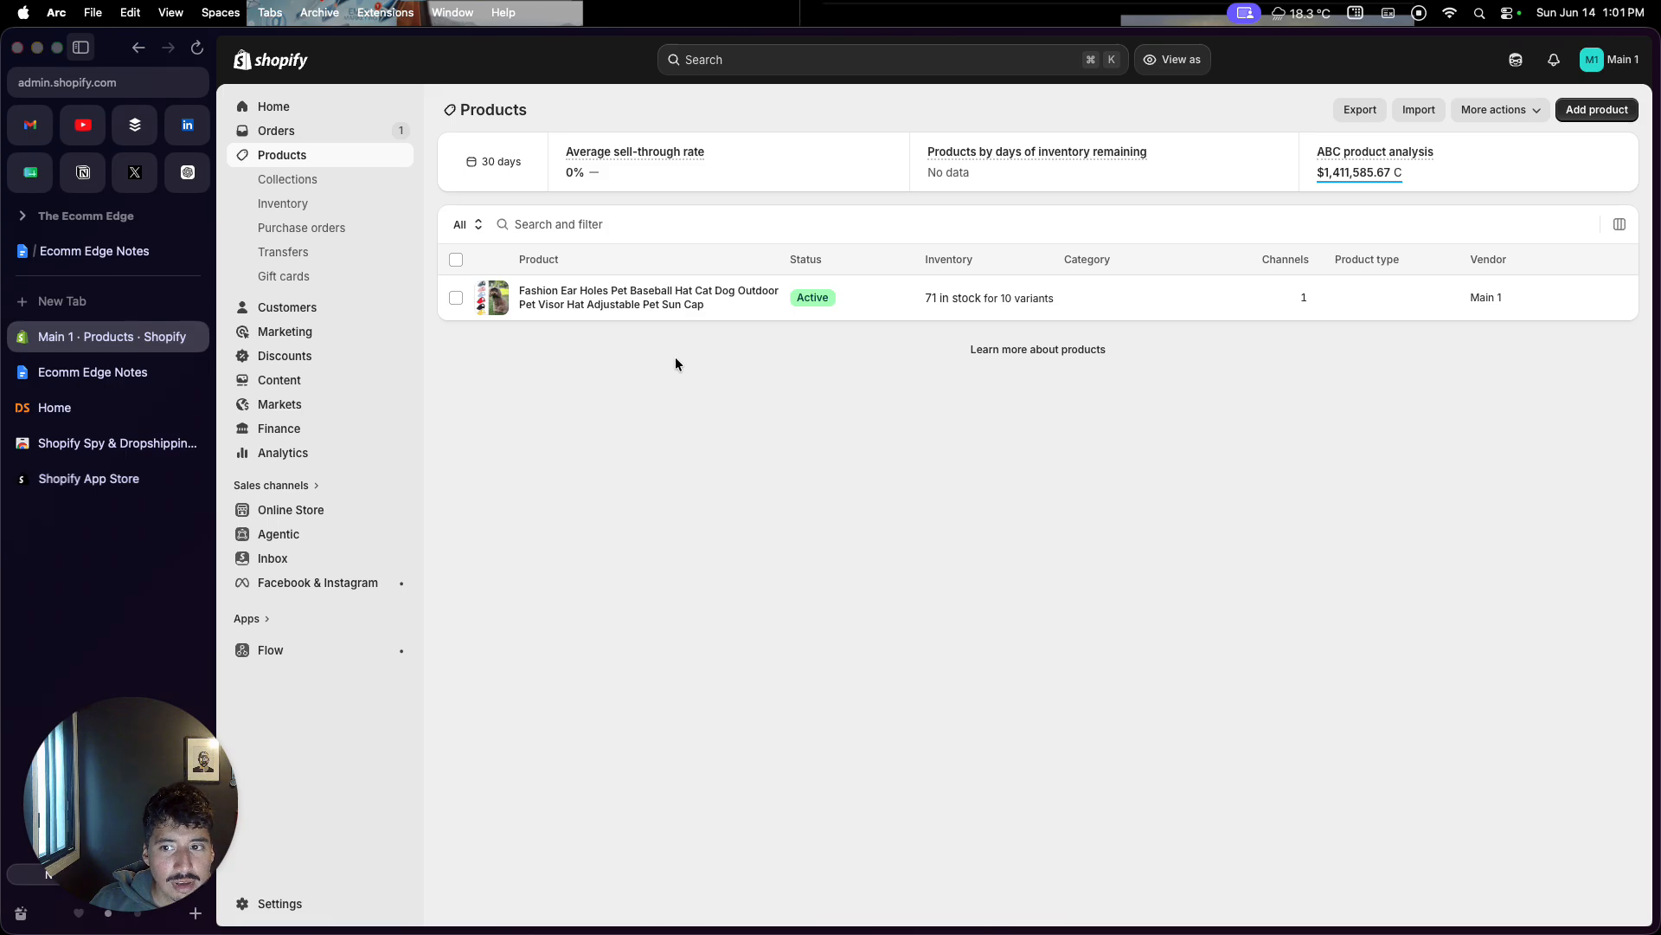
Step: Open the pet baseball hat product in Shopify and review its imported description
click(647, 304)
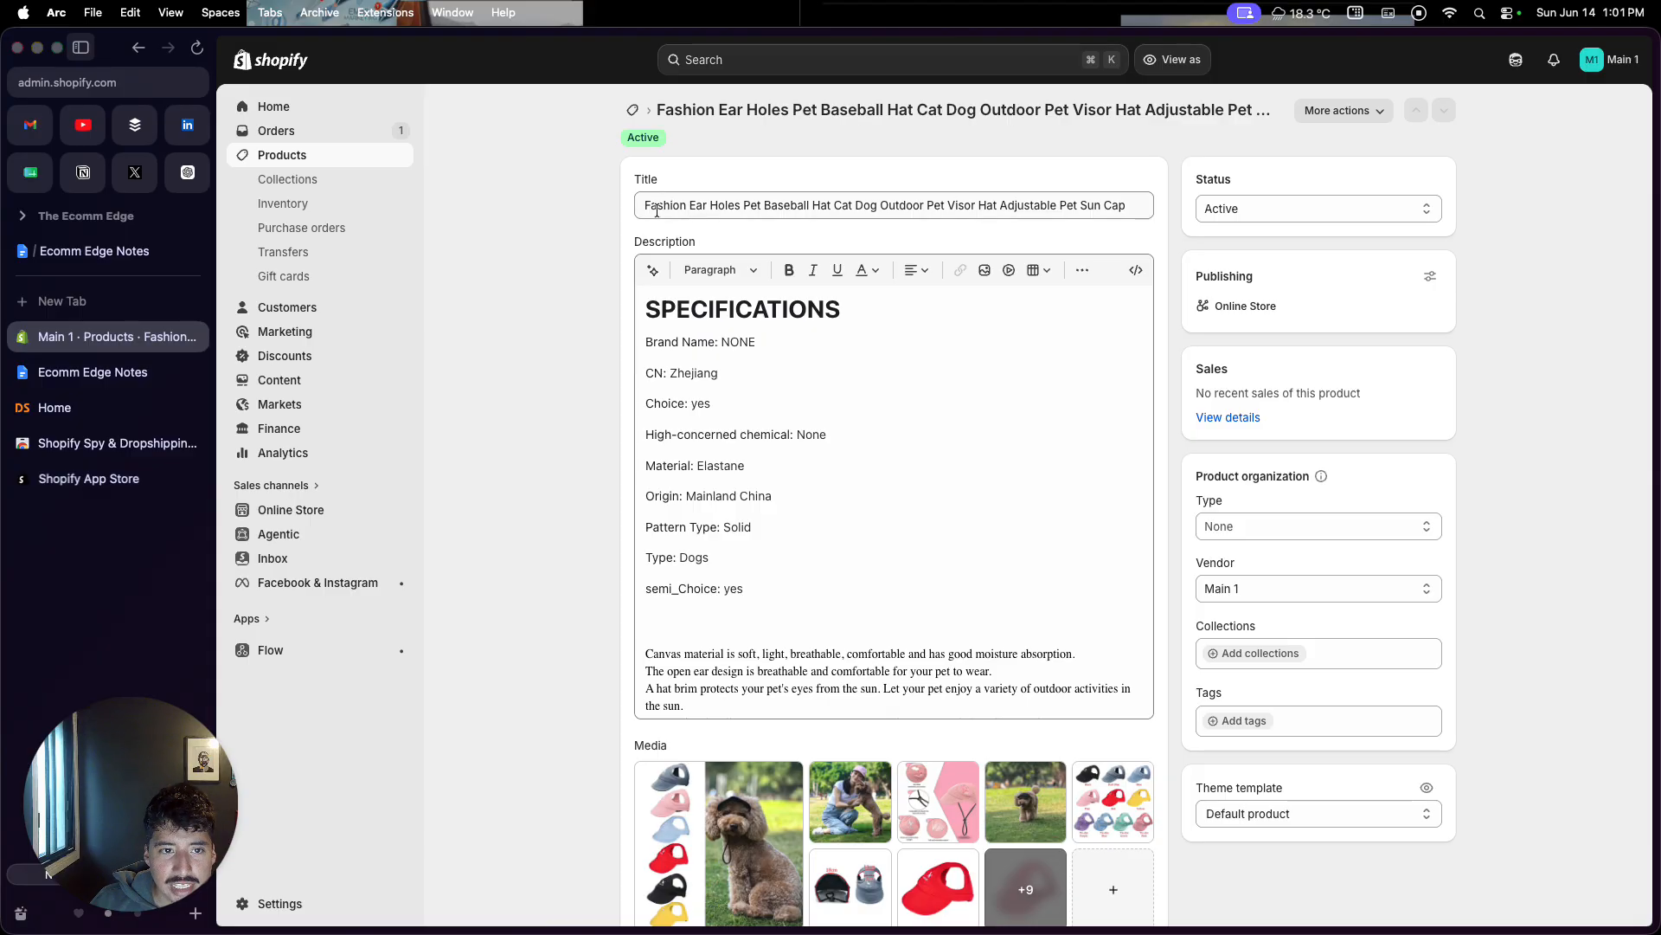
scroll(710, 409, down, 10)
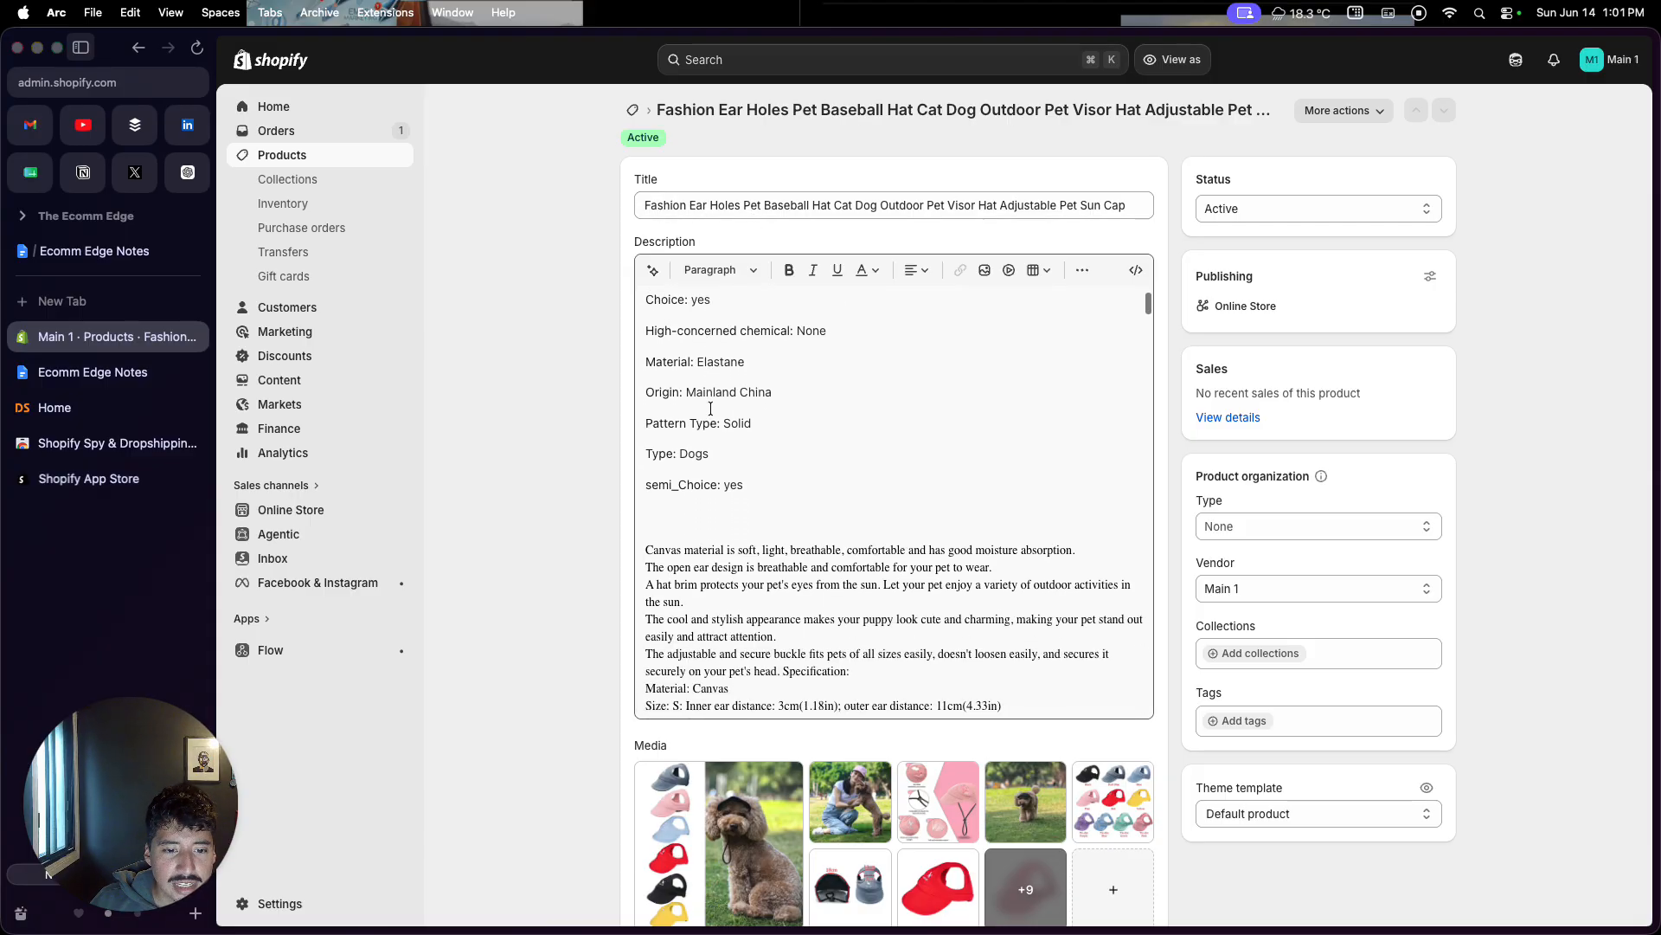
scroll(710, 409, down, 10)
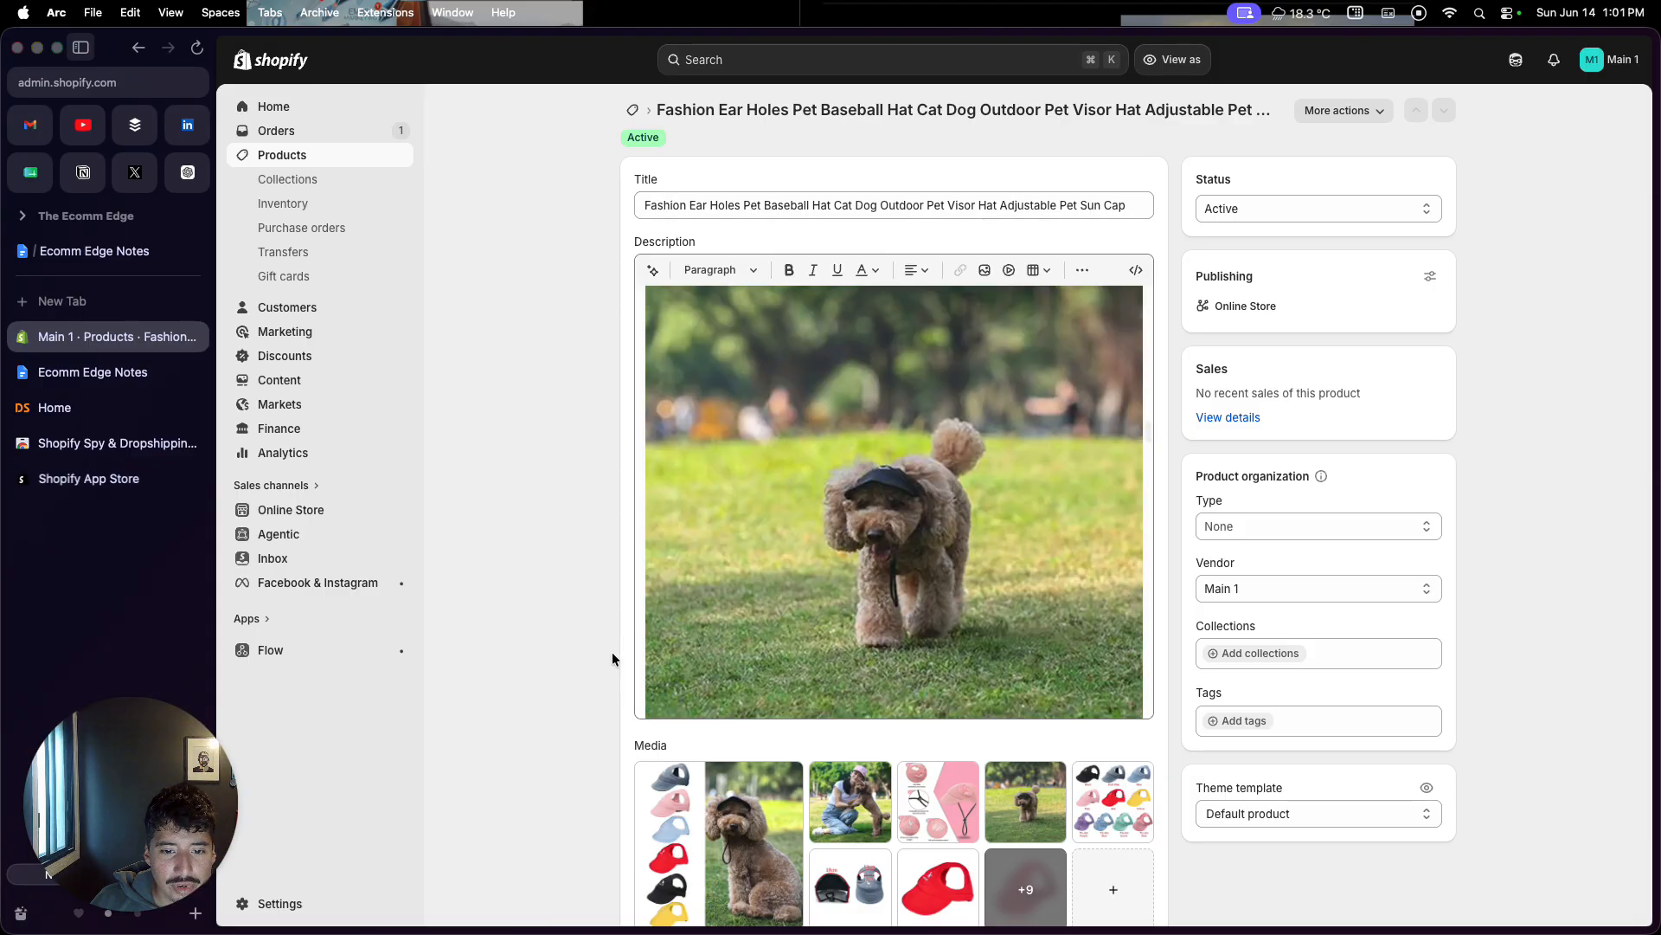
scroll(612, 650, down, 5)
scroll(611, 675, up, 5)
Step: Delete the supplier images one after another from the pet baseball hat's description, leaving only its text
click(800, 597)
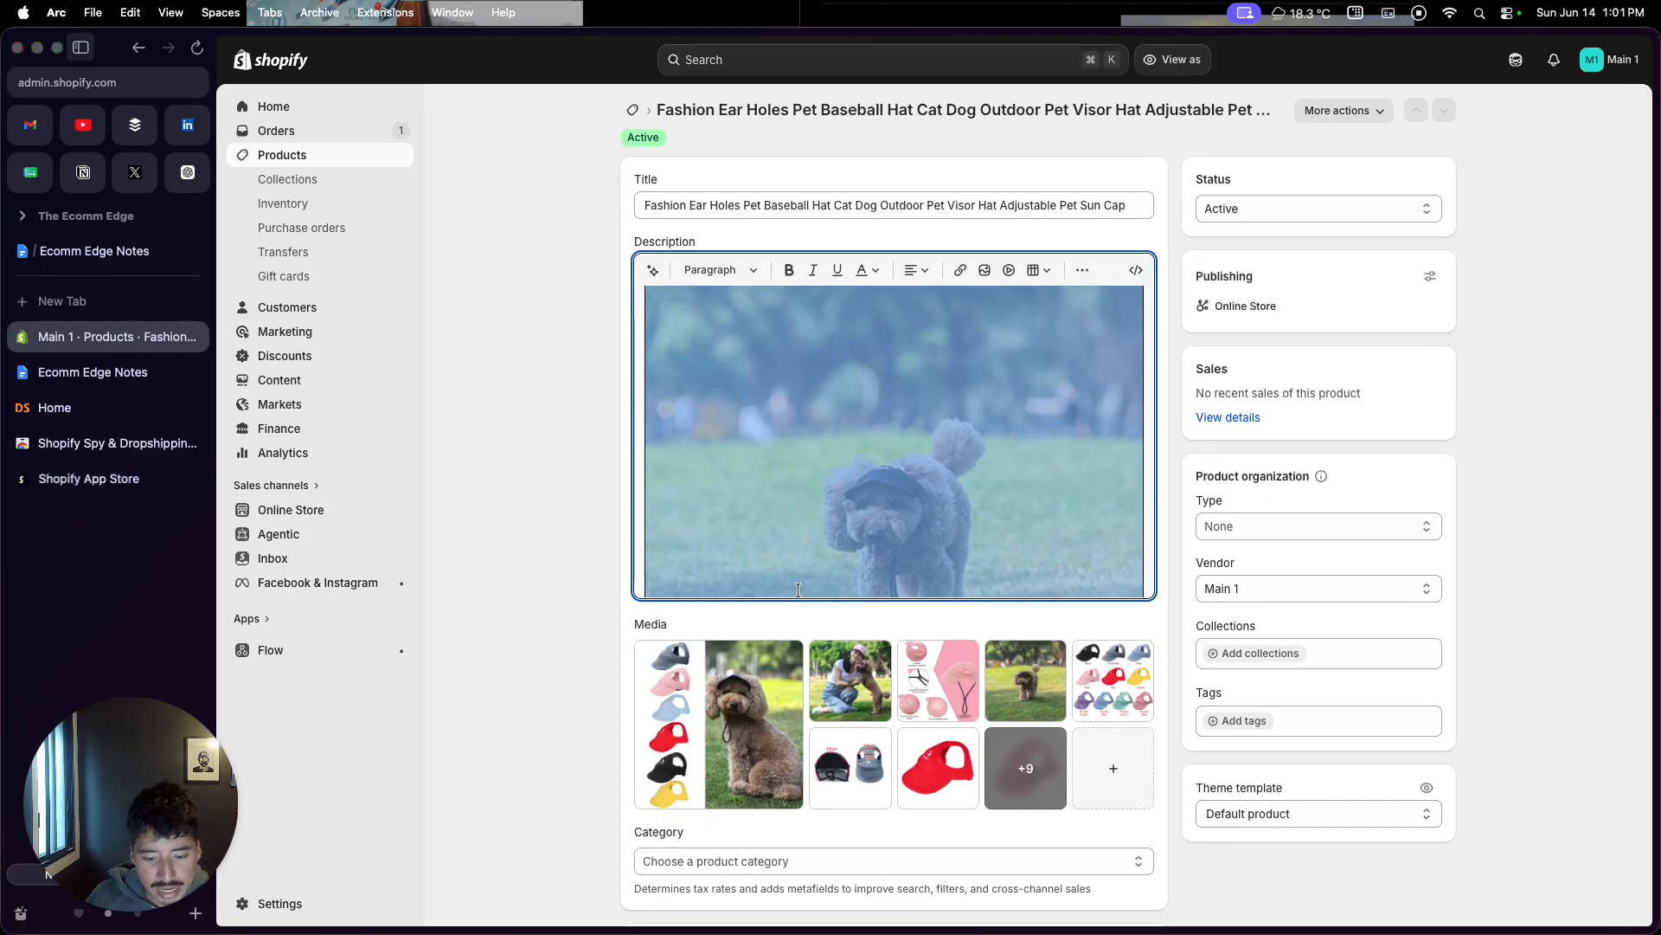
scroll(800, 571, up, 3)
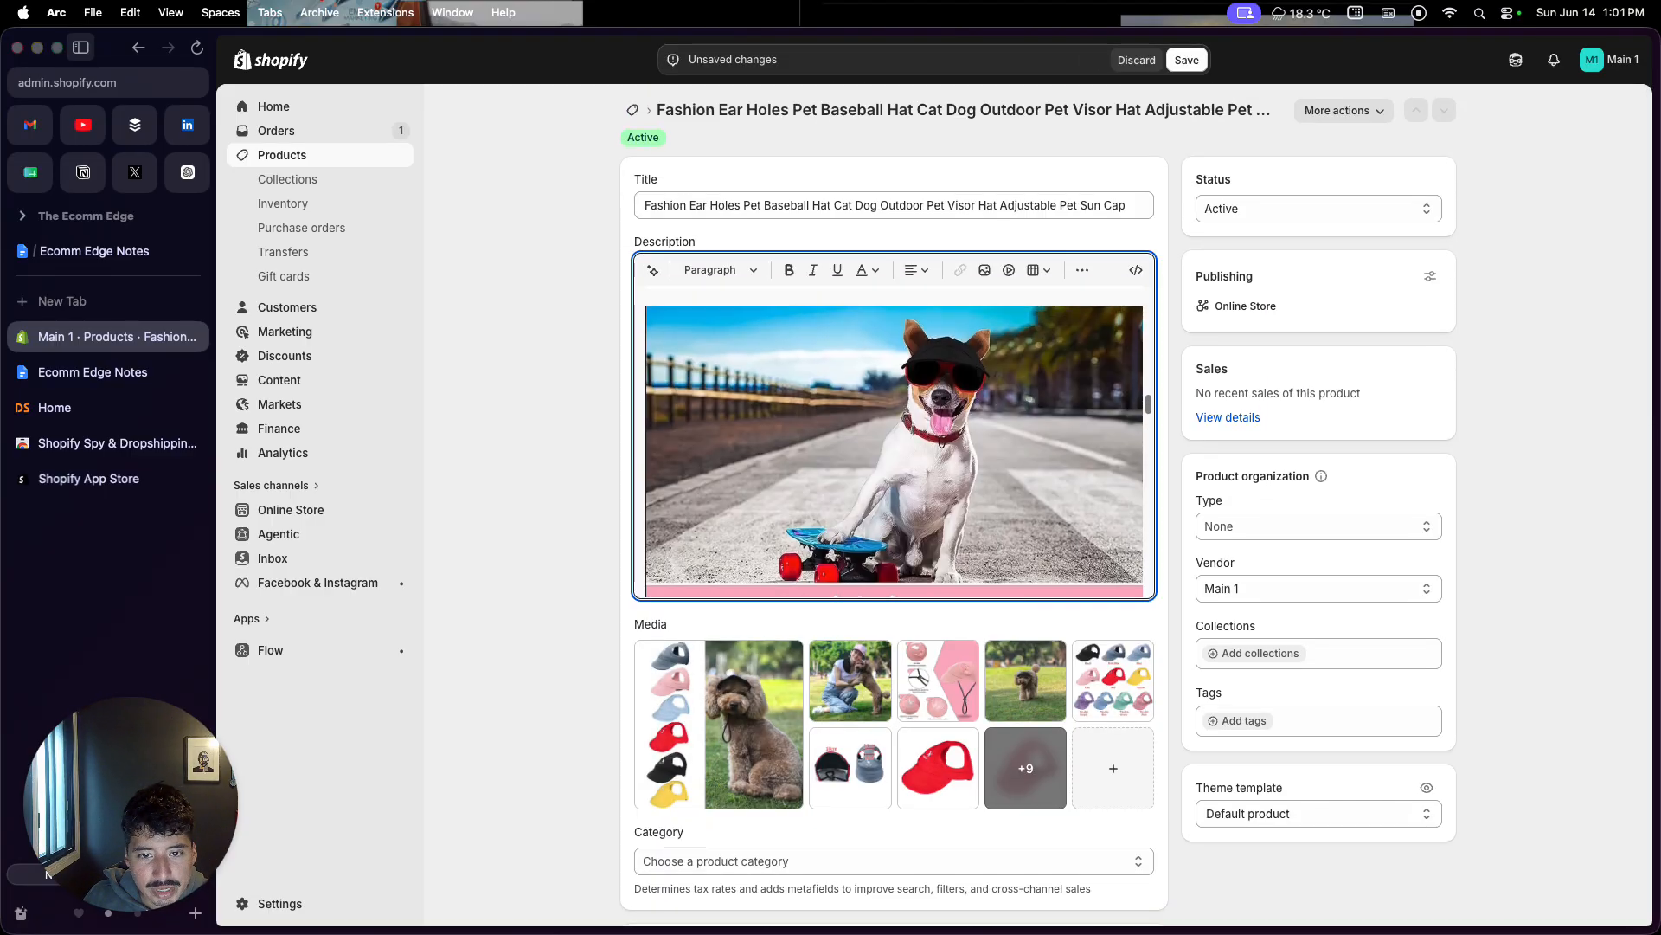
scroll(801, 562, down, 8)
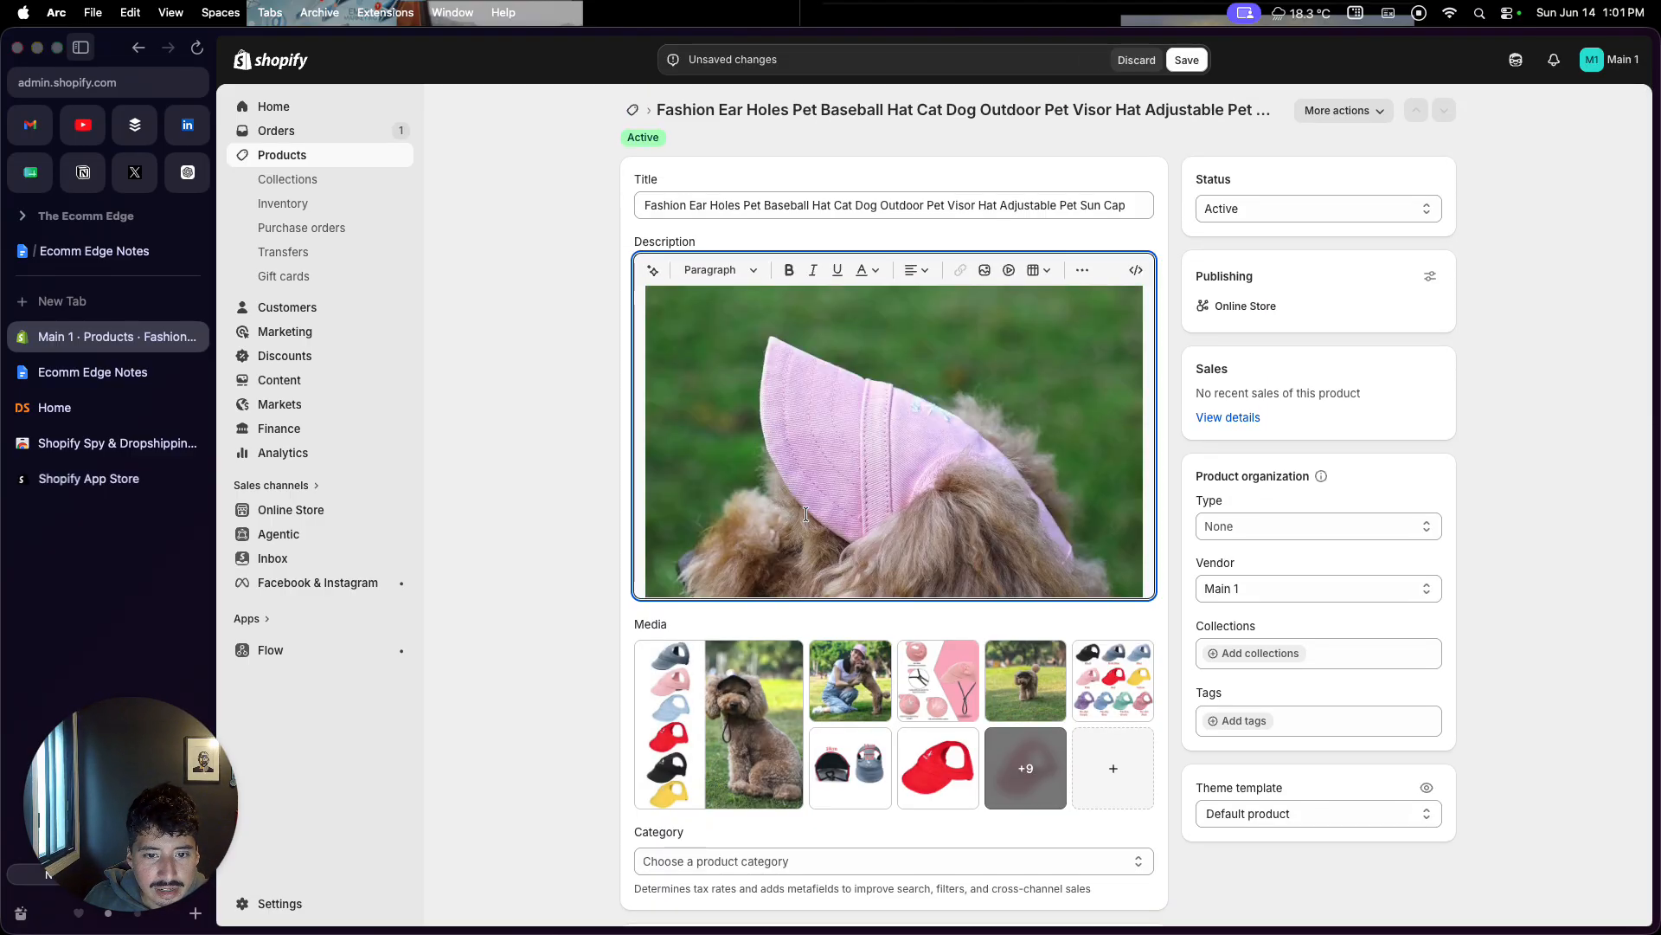
scroll(896, 442, down, 6)
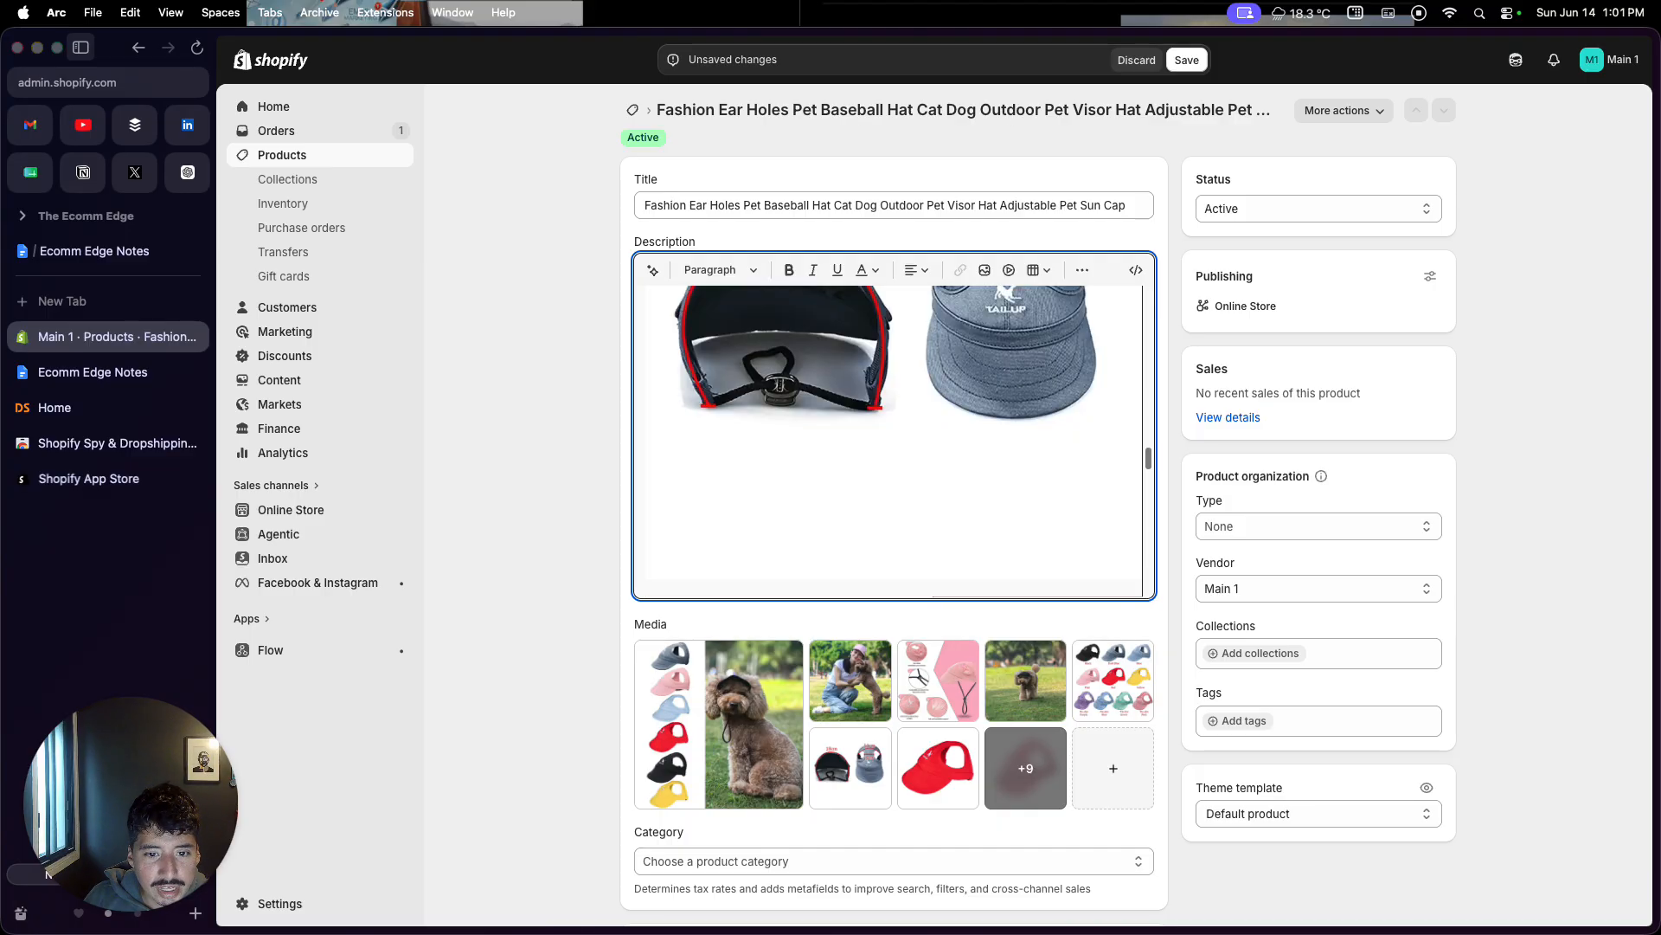
scroll(896, 441, down, 10)
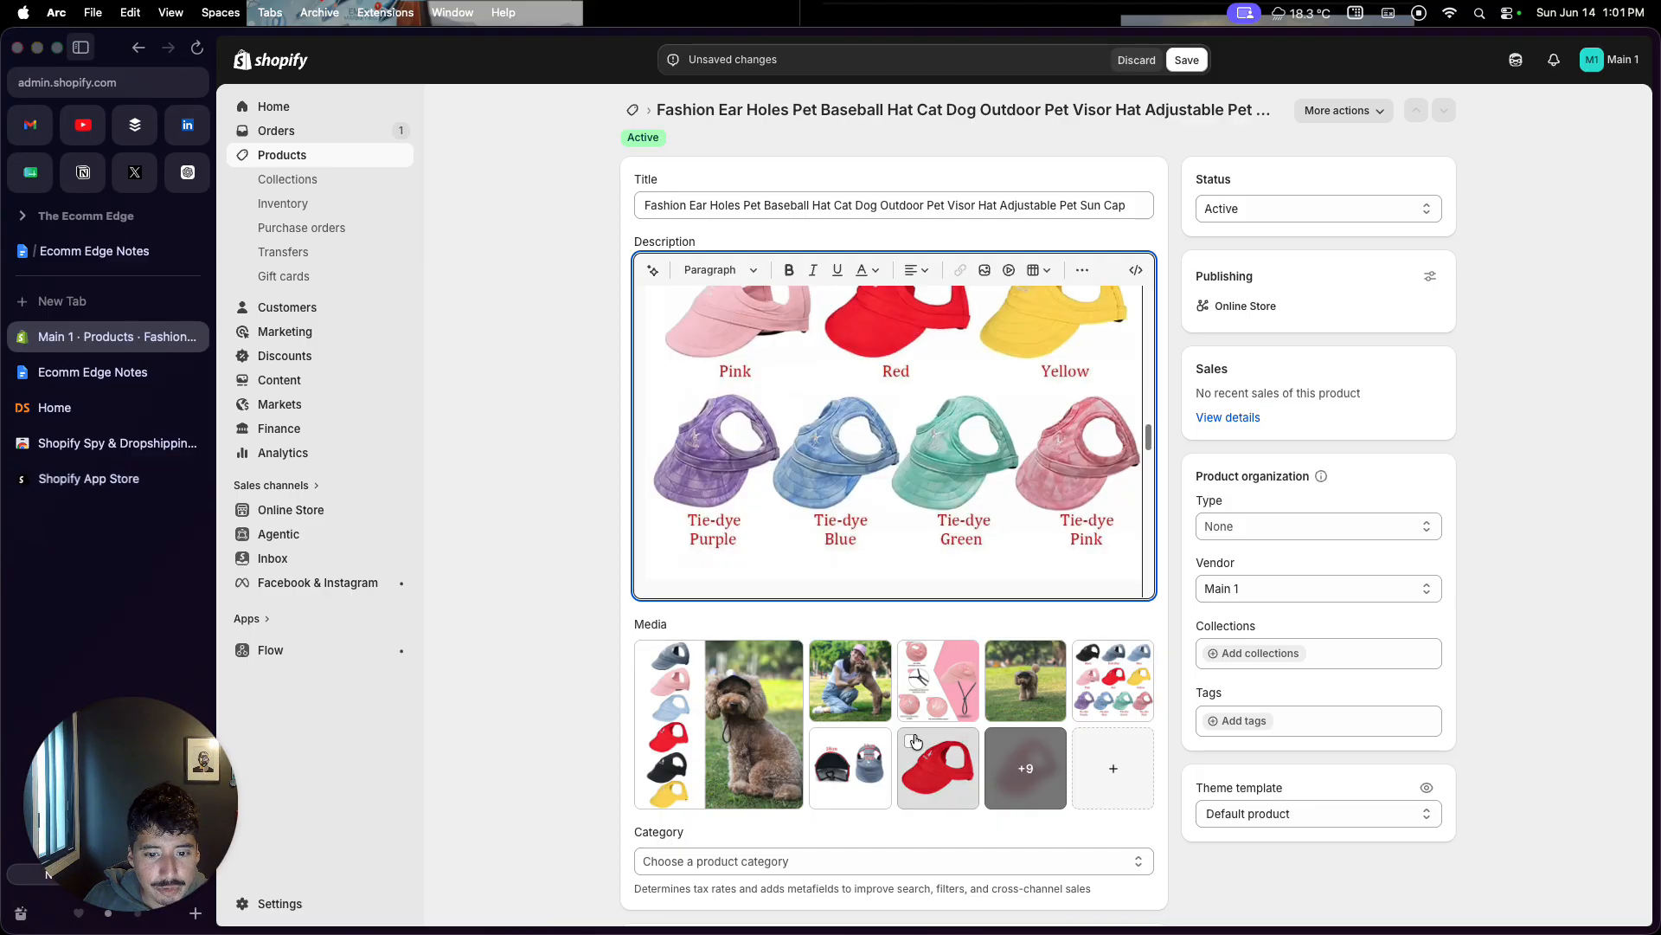
scroll(942, 471, down, 5)
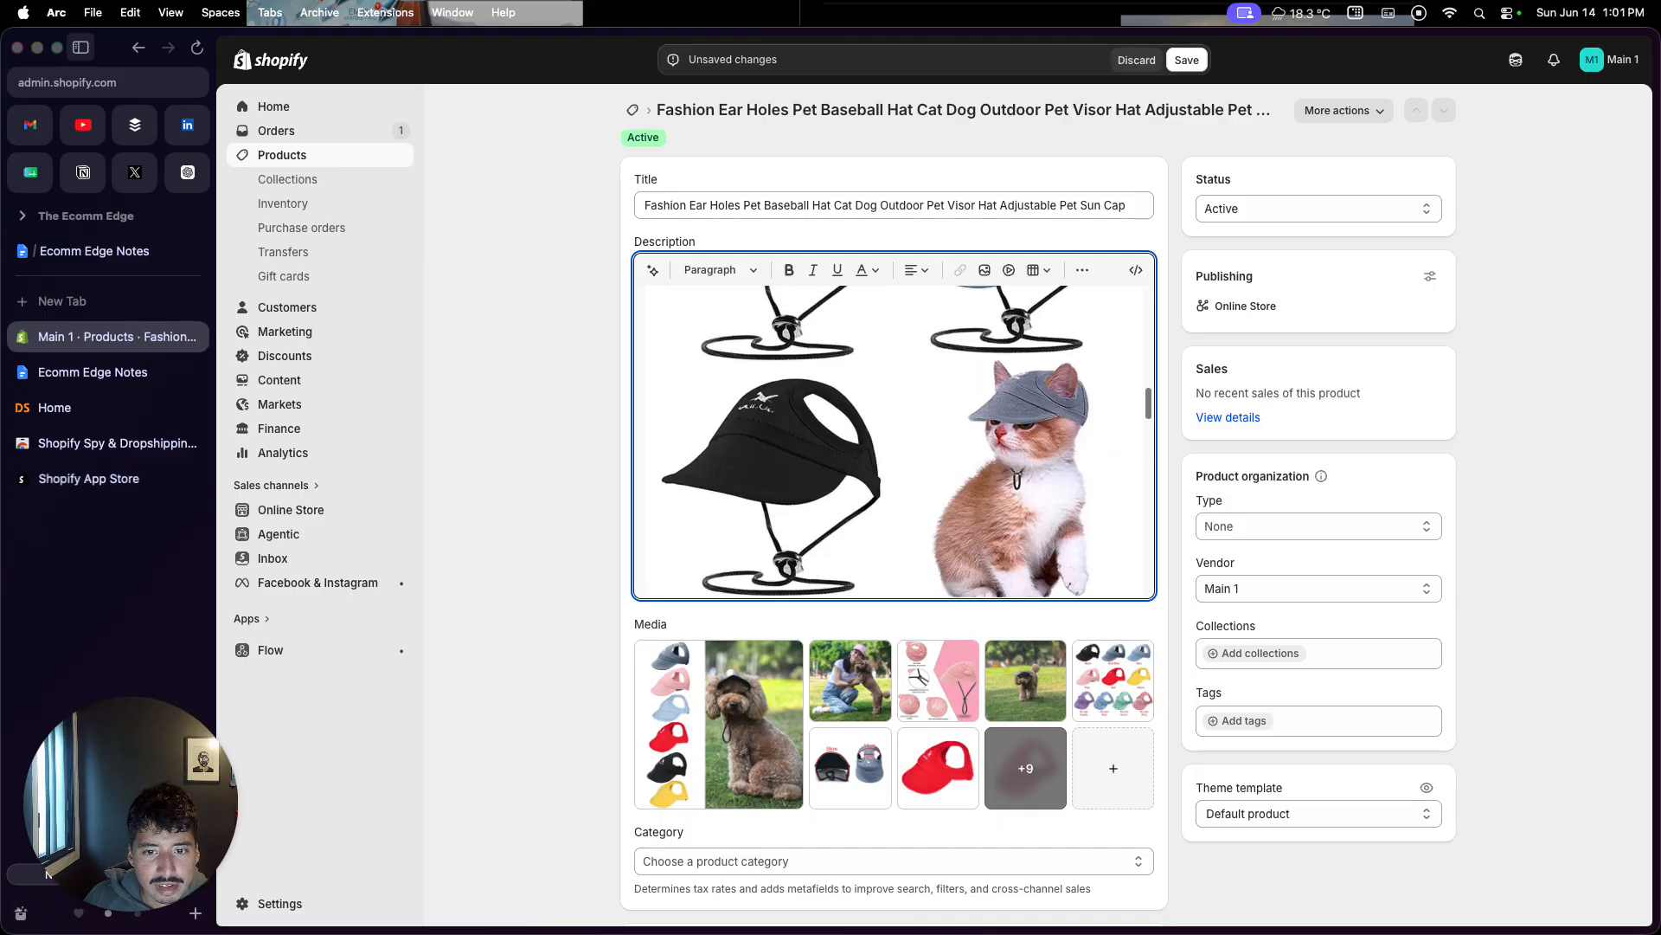
click(921, 473)
key(BackSpace)
scroll(921, 473, up, 1)
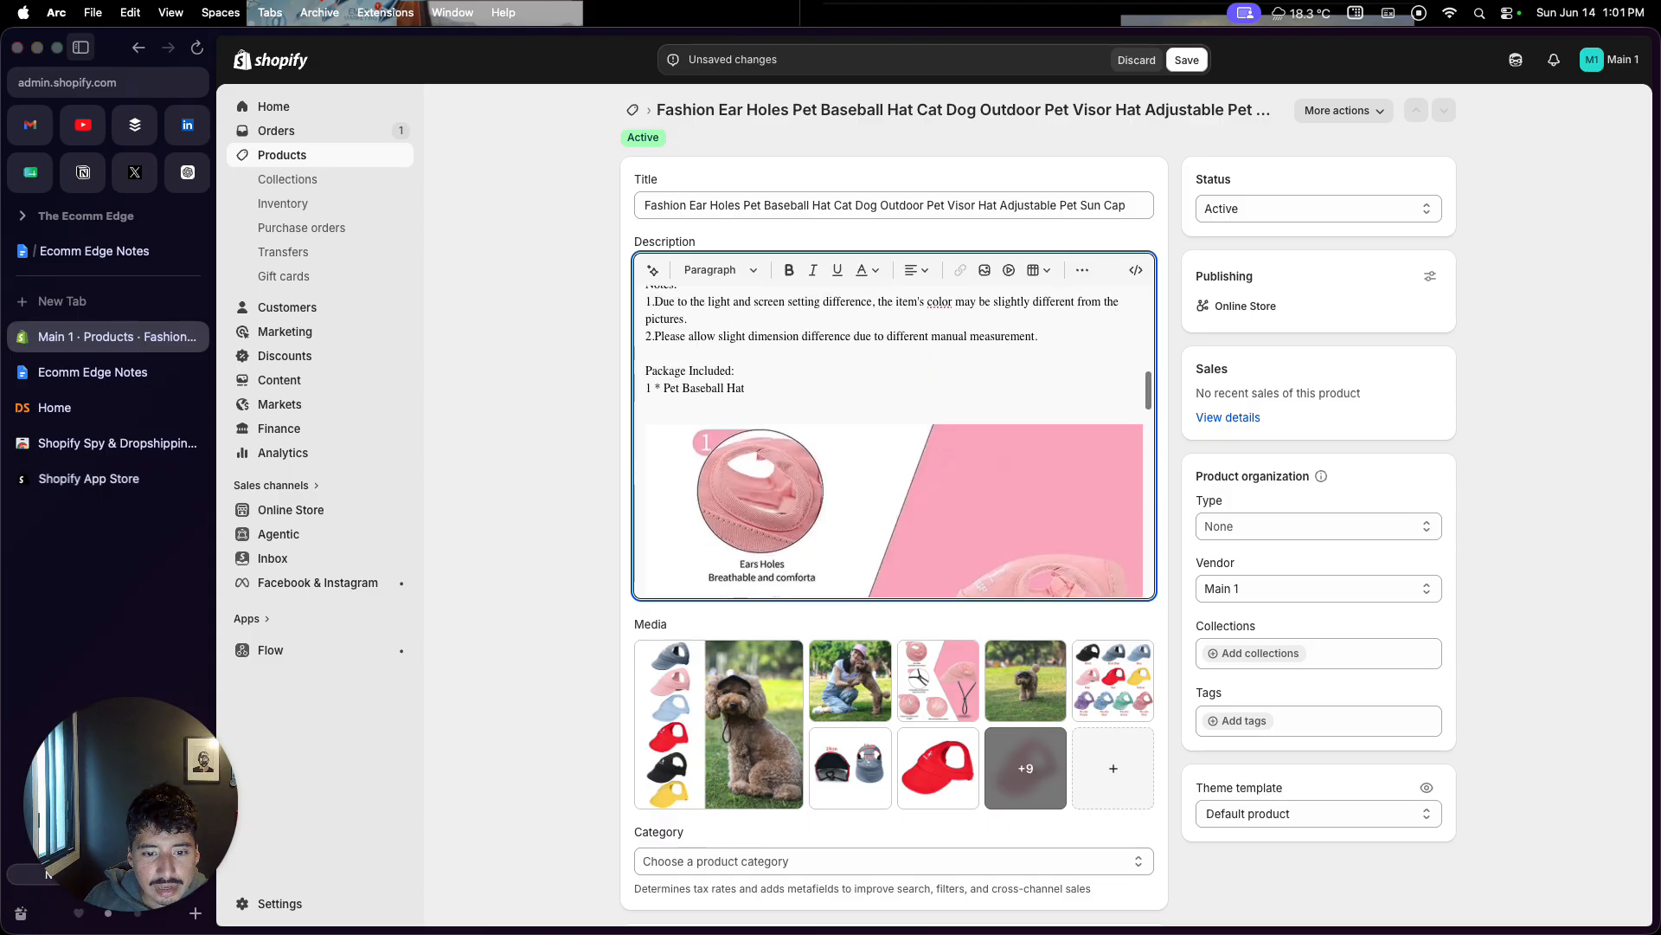
click(921, 474)
key(BackSpace)
click(920, 474)
key(BackSpace)
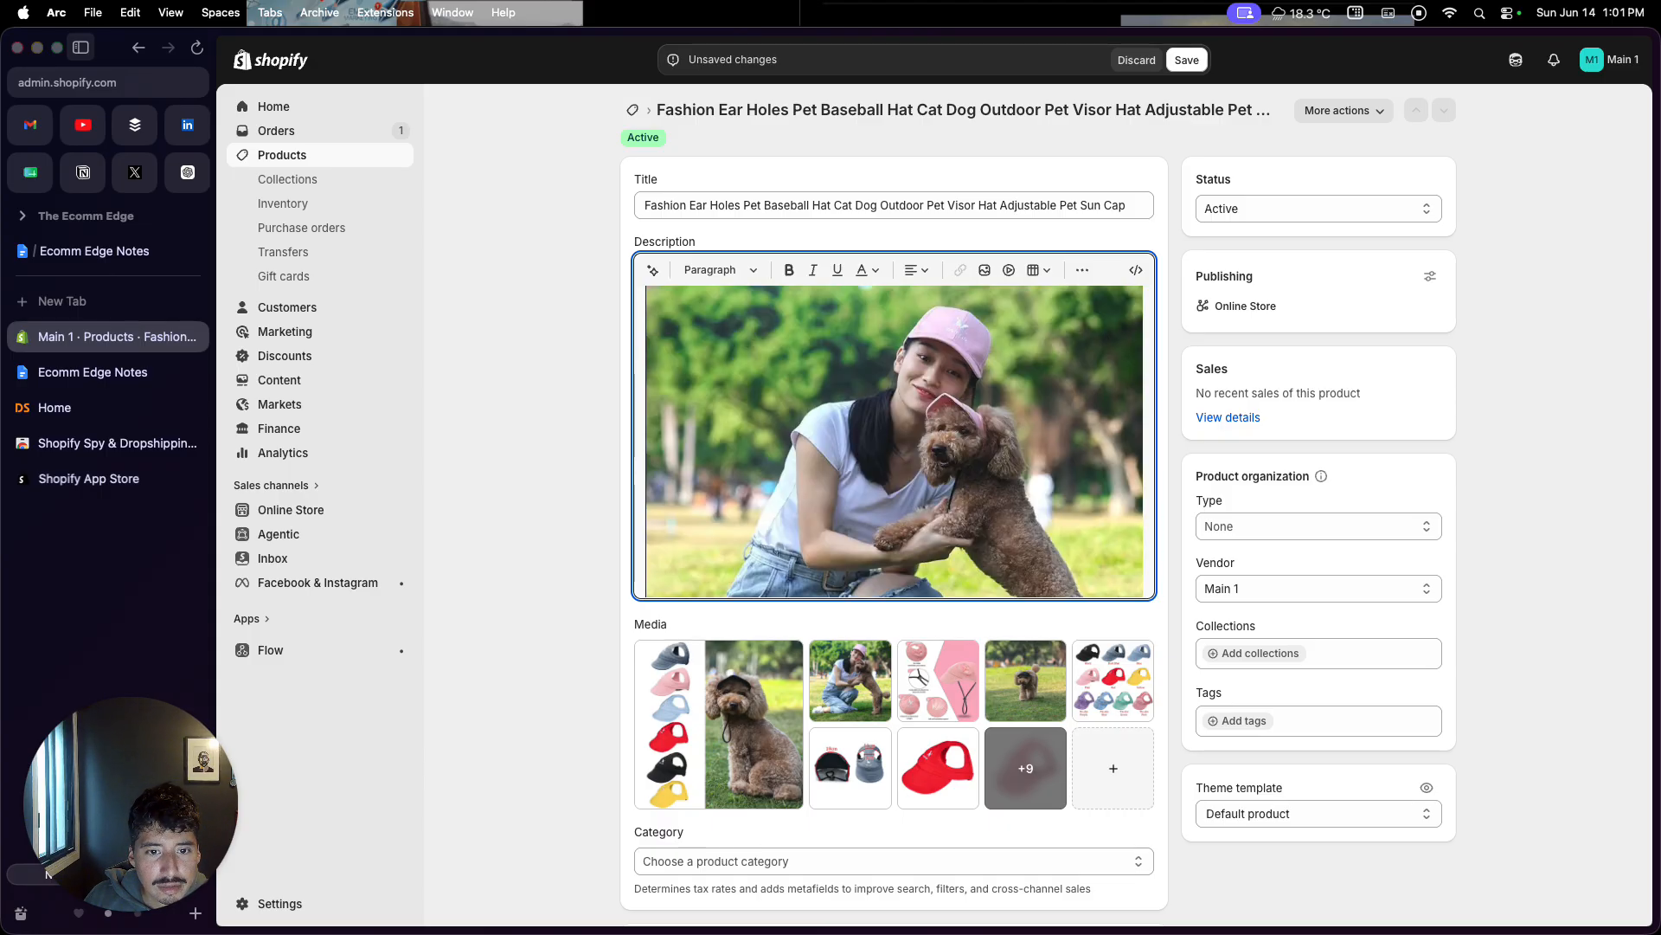
click(921, 473)
key(BackSpace)
scroll(798, 495, up, 5)
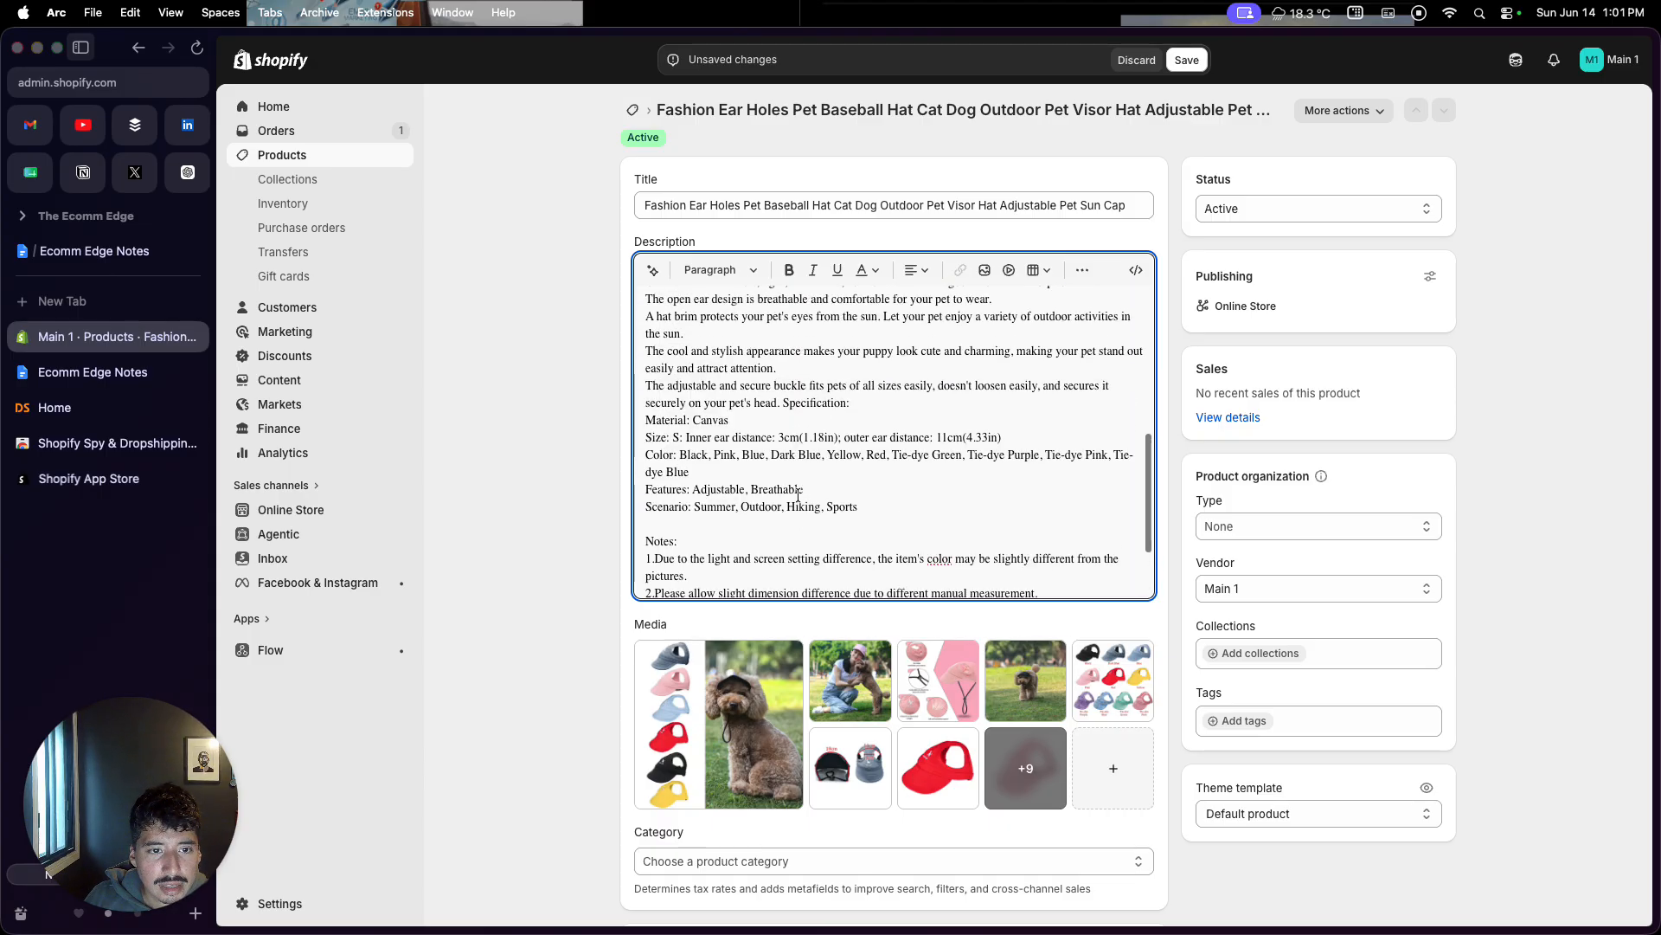
Step: Delete the SPECIFICATIONS heading and its attribute list from the start of the product description
scroll(798, 495, up, 3)
drag(761, 588, 609, 310)
key(BackSpace)
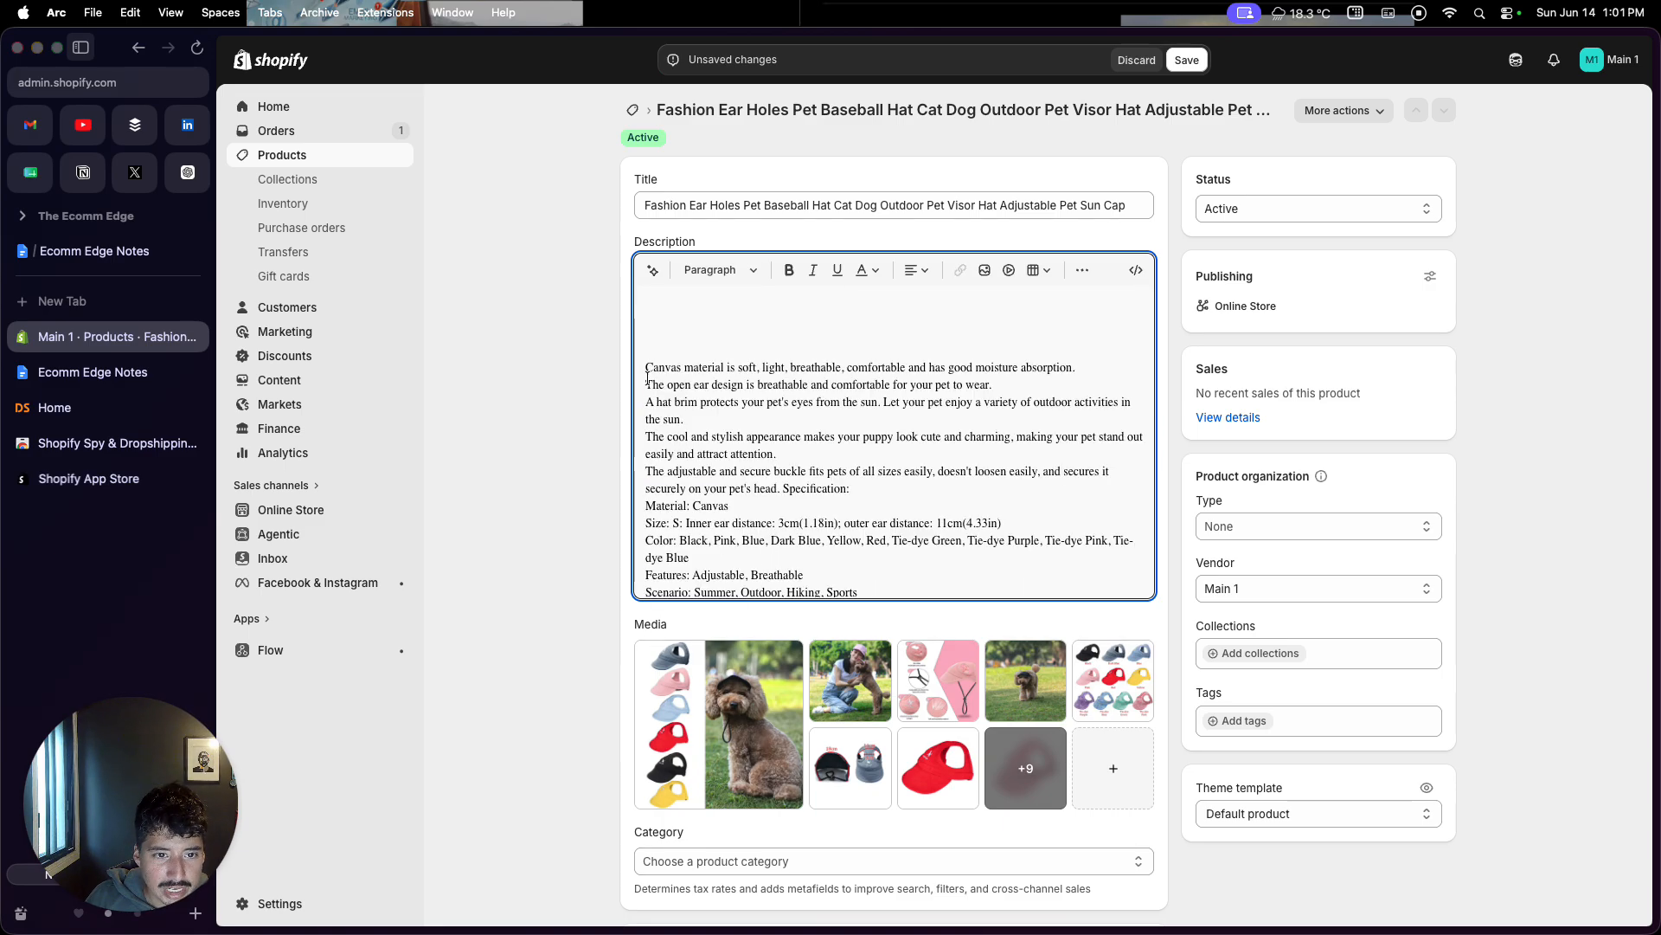
Step: Remove the empty lines at the start of the product description and review the remaining text
key(BackSpace)
key(BackSpace)
key(BackSpace)
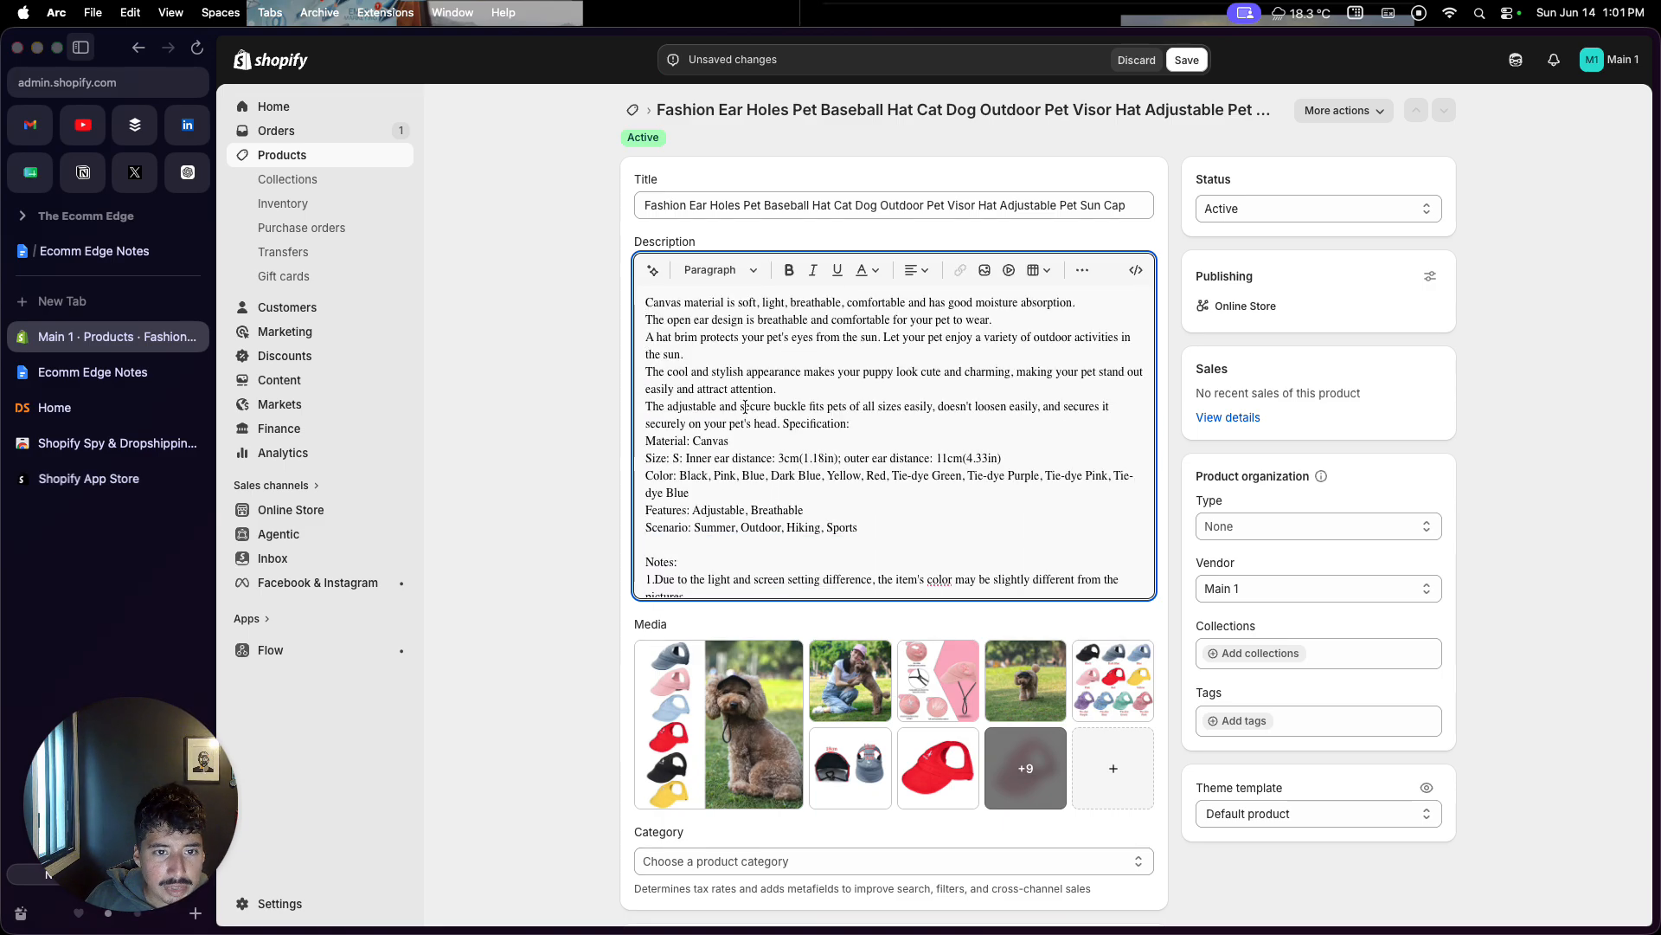
scroll(748, 409, down, 3)
scroll(752, 409, up, 3)
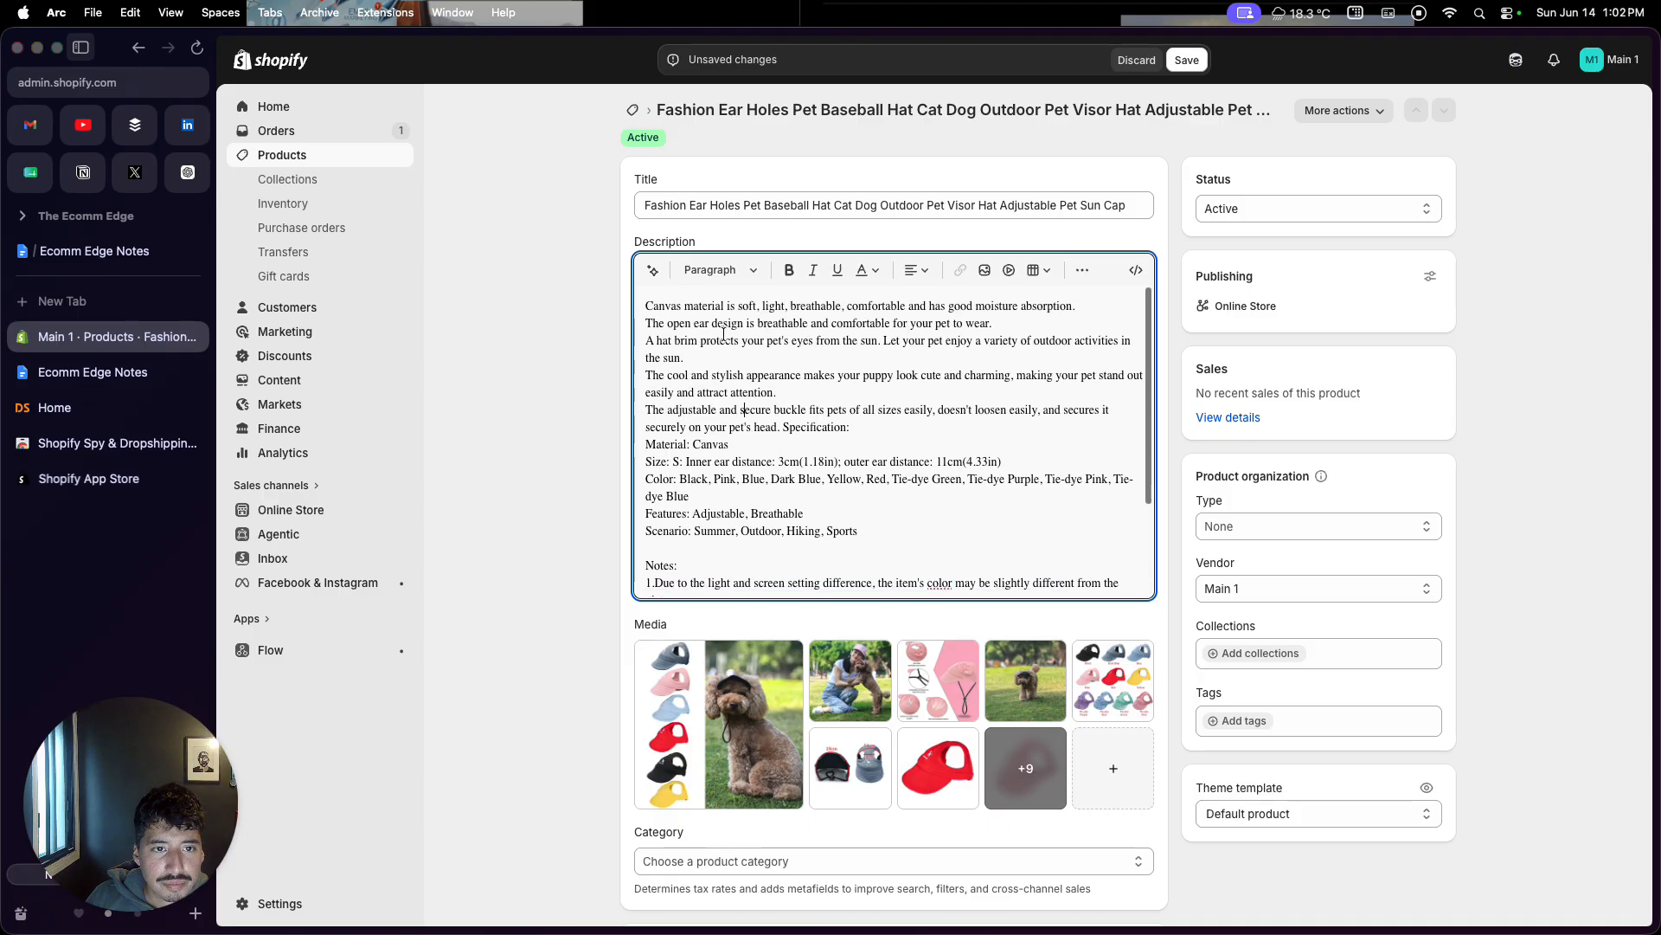
Step: Shorten the product title to "Fashion Ear Holes Pet Baseball Hat For Dogs"
click(859, 205)
key(BackSpace)
key(BackSpace)
key(BackSpace)
key(BackSpace)
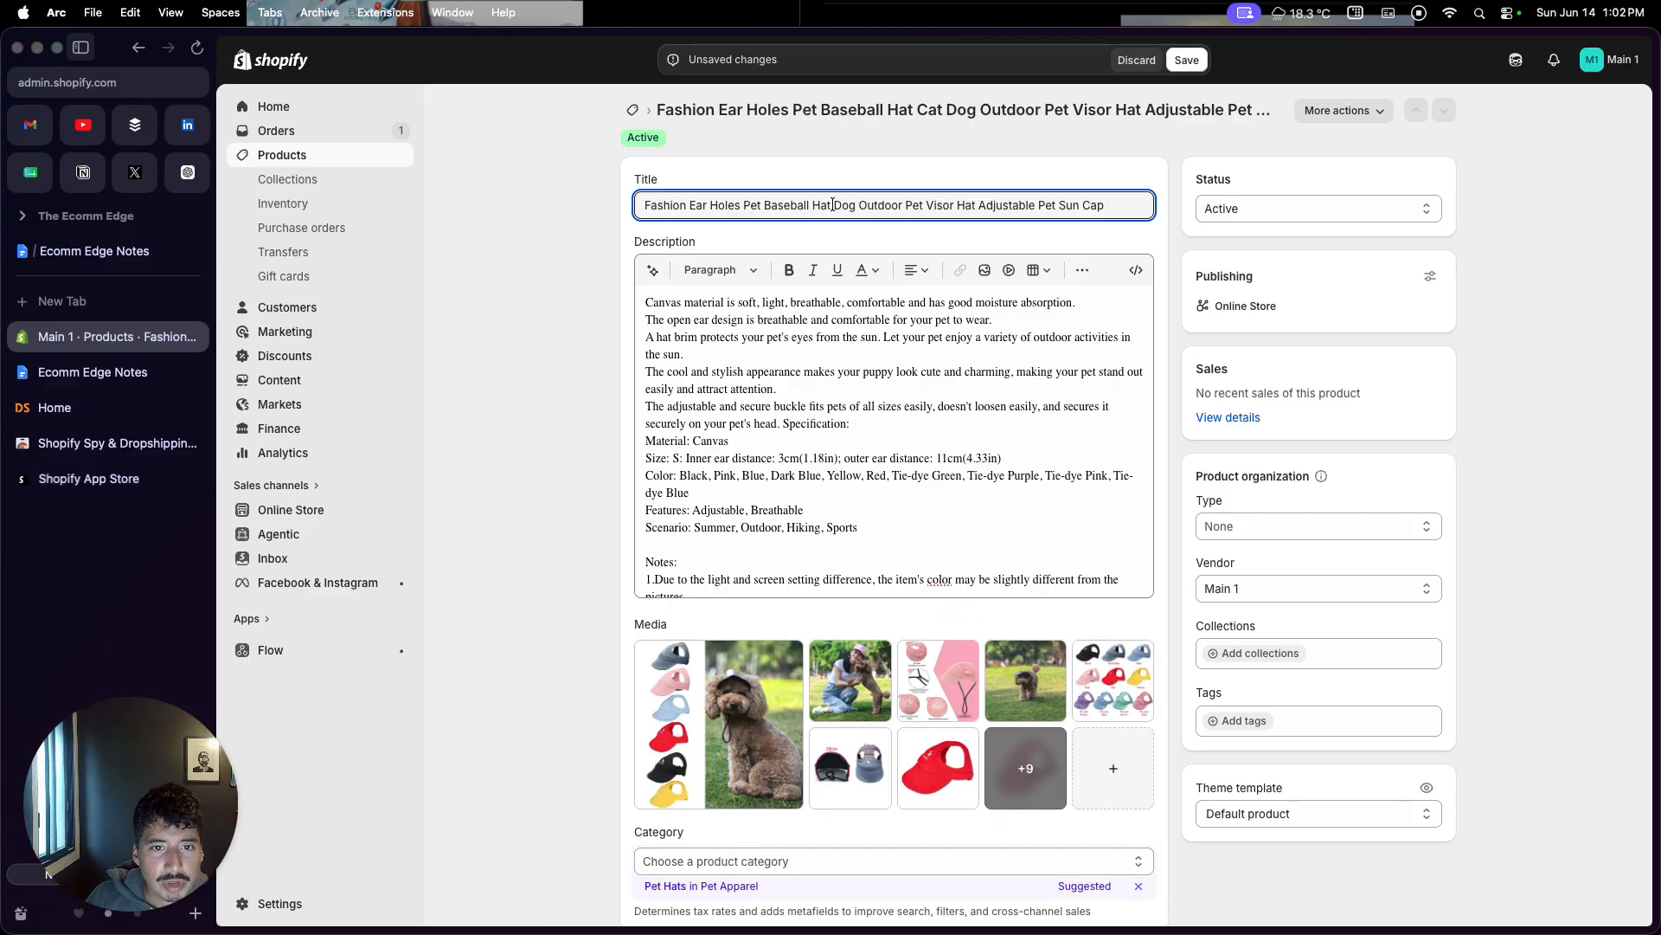
text(z)
key(BackSpace)
text(For)
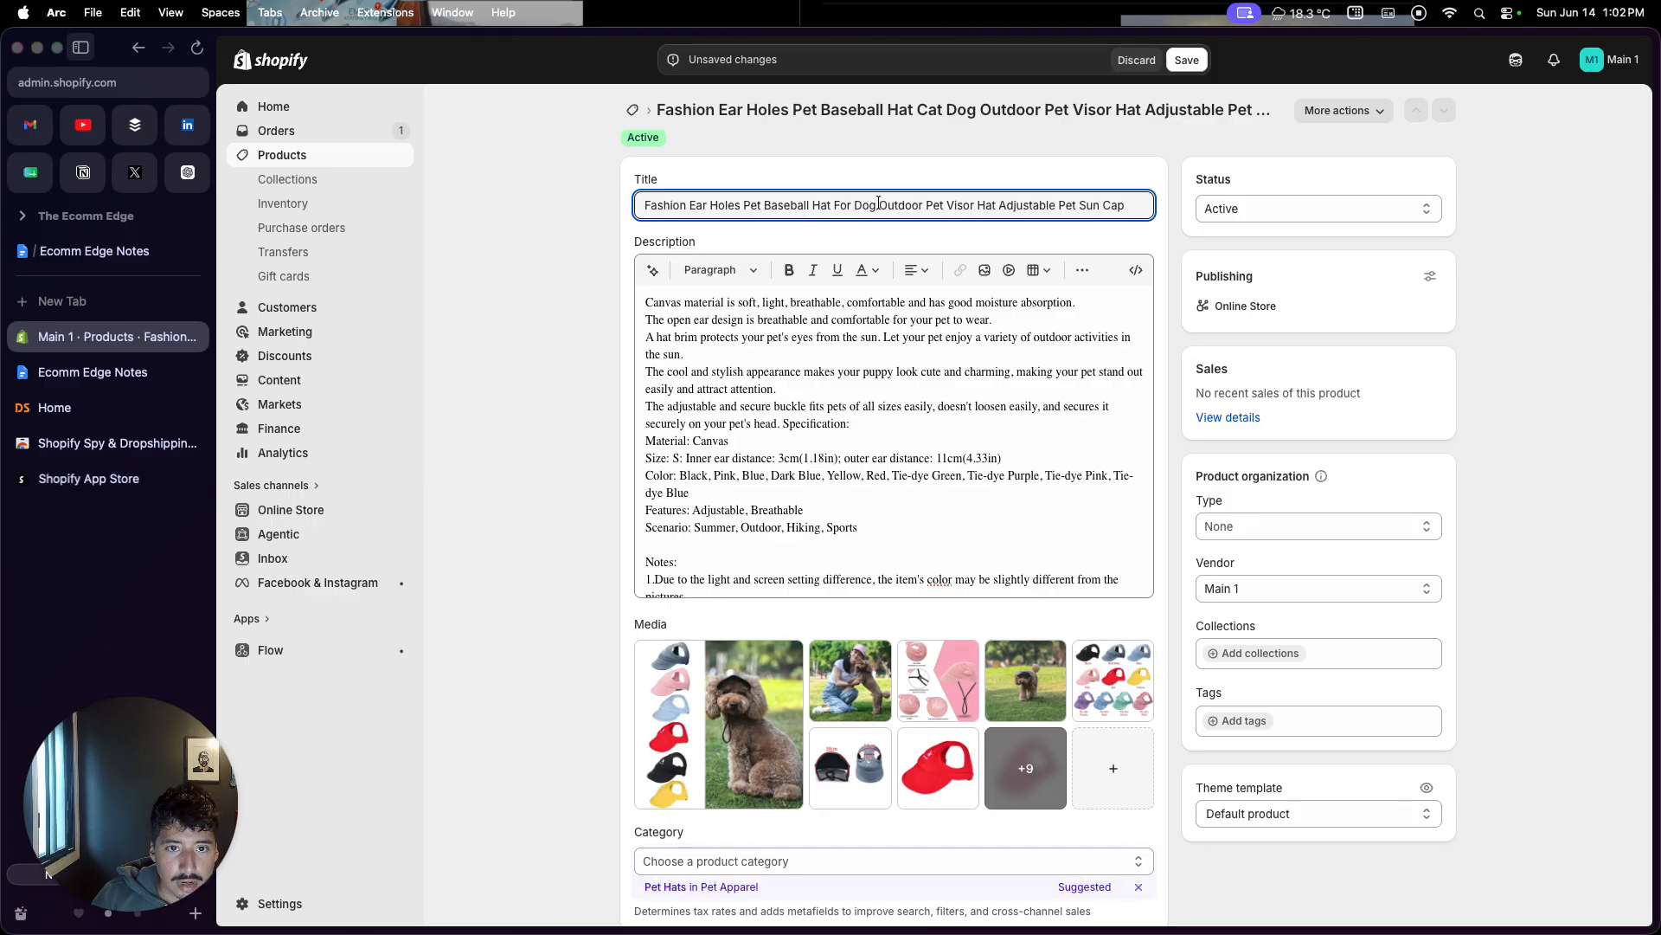
key(BackSpace)
text(s)
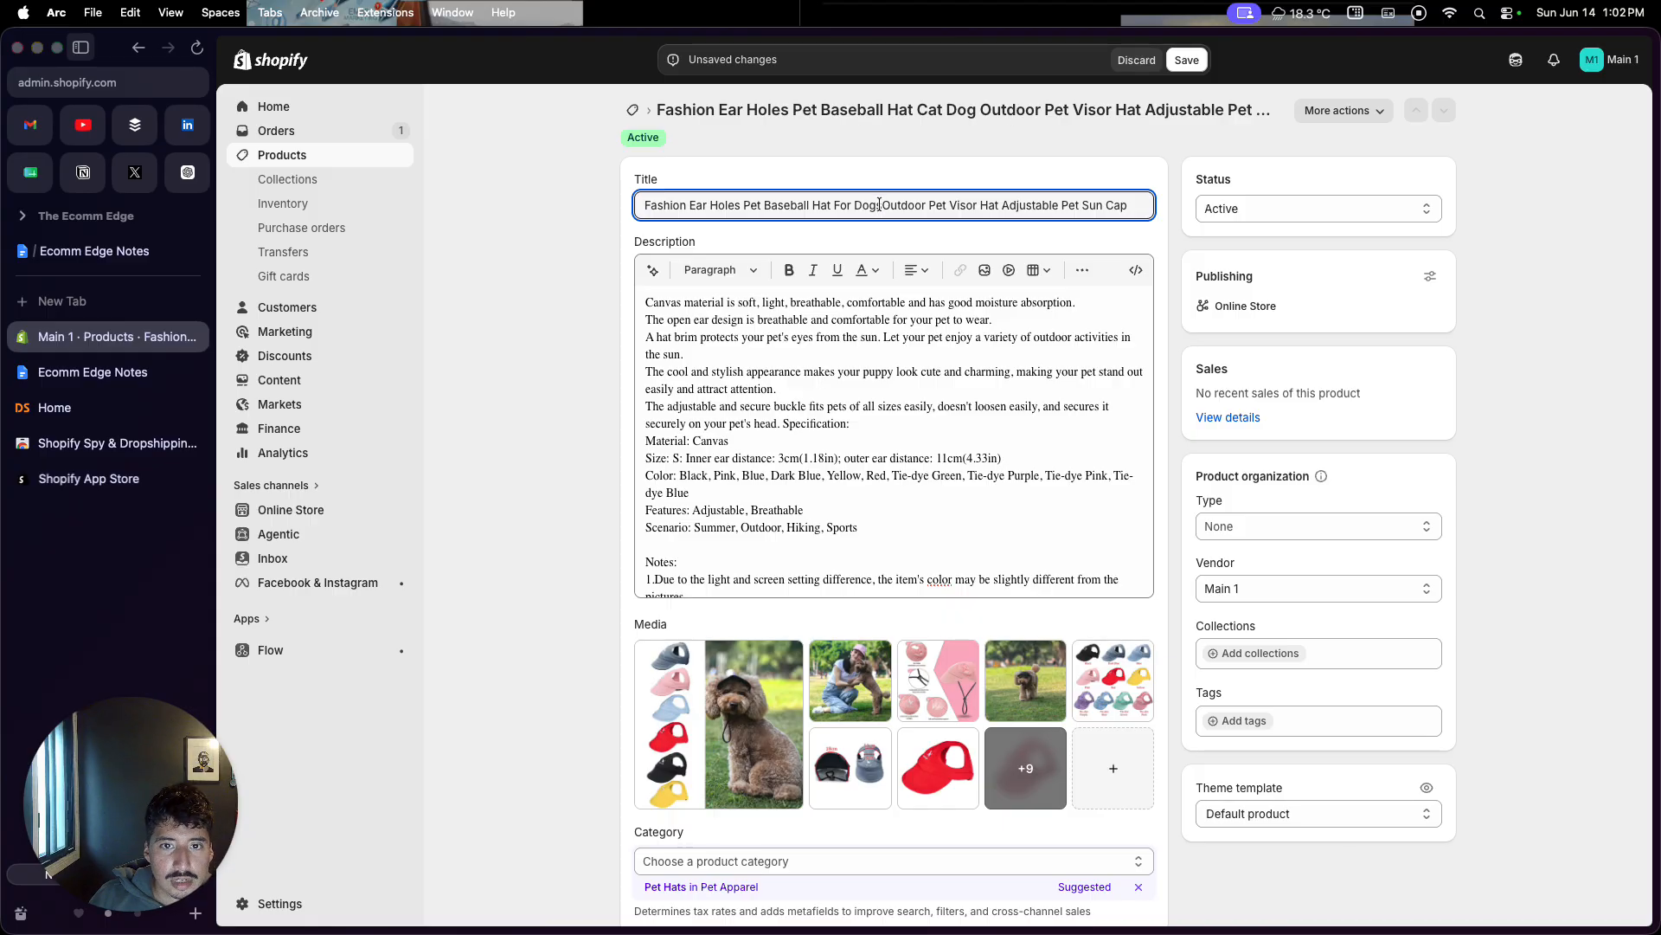
drag(886, 205, 1172, 201)
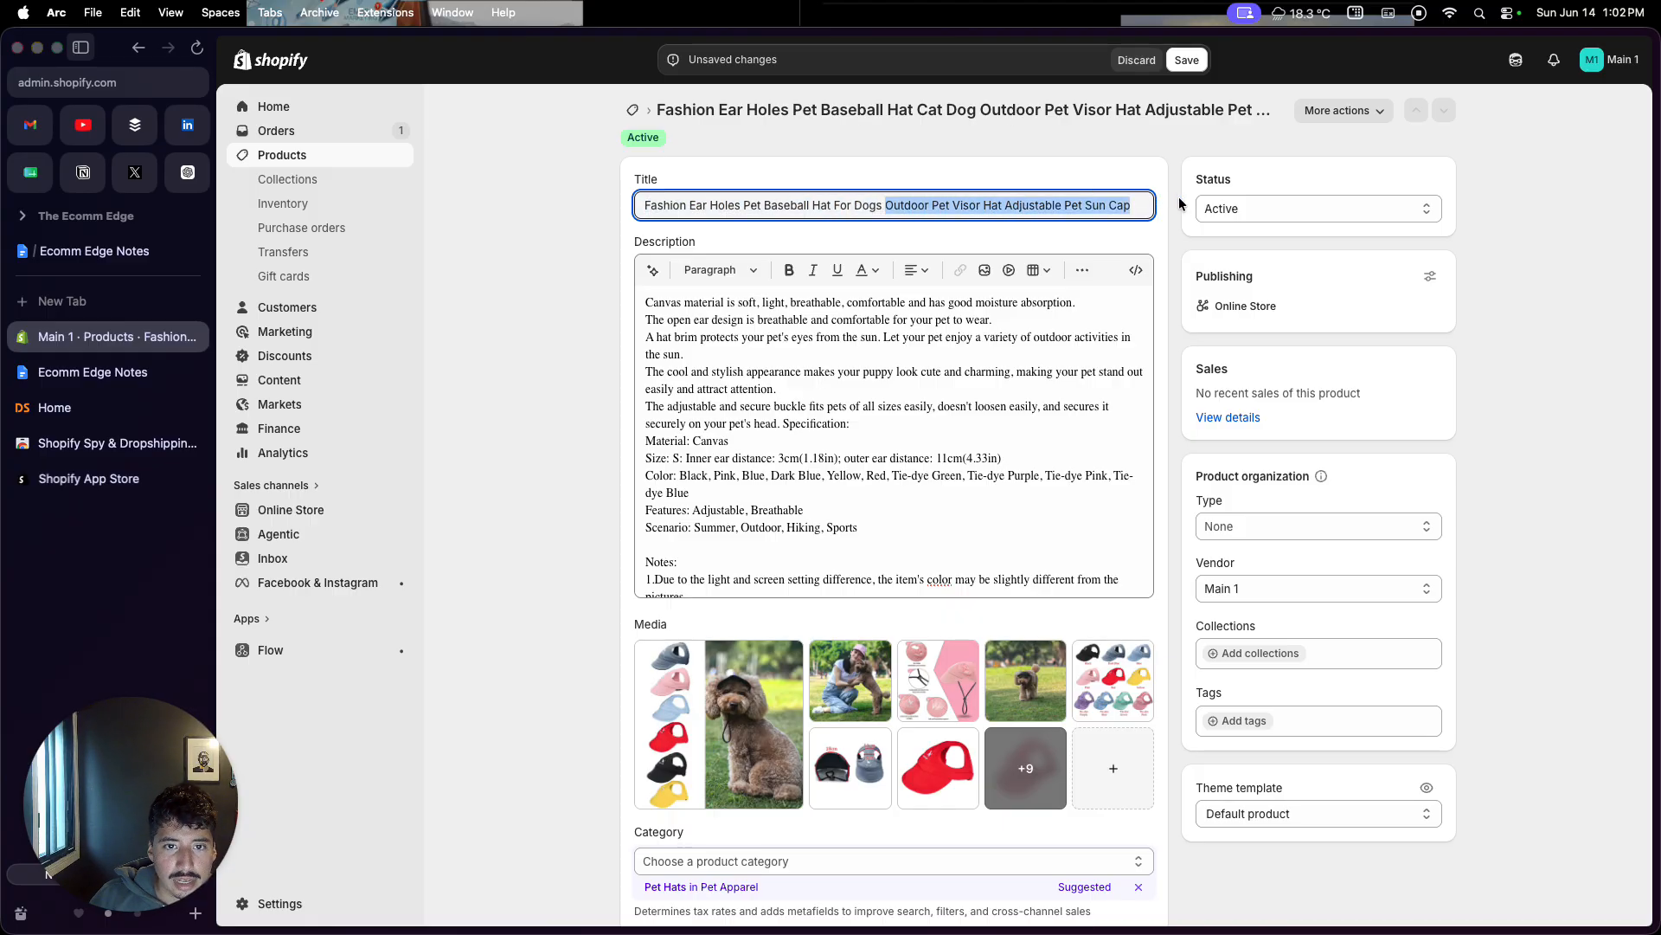
key(BackSpace)
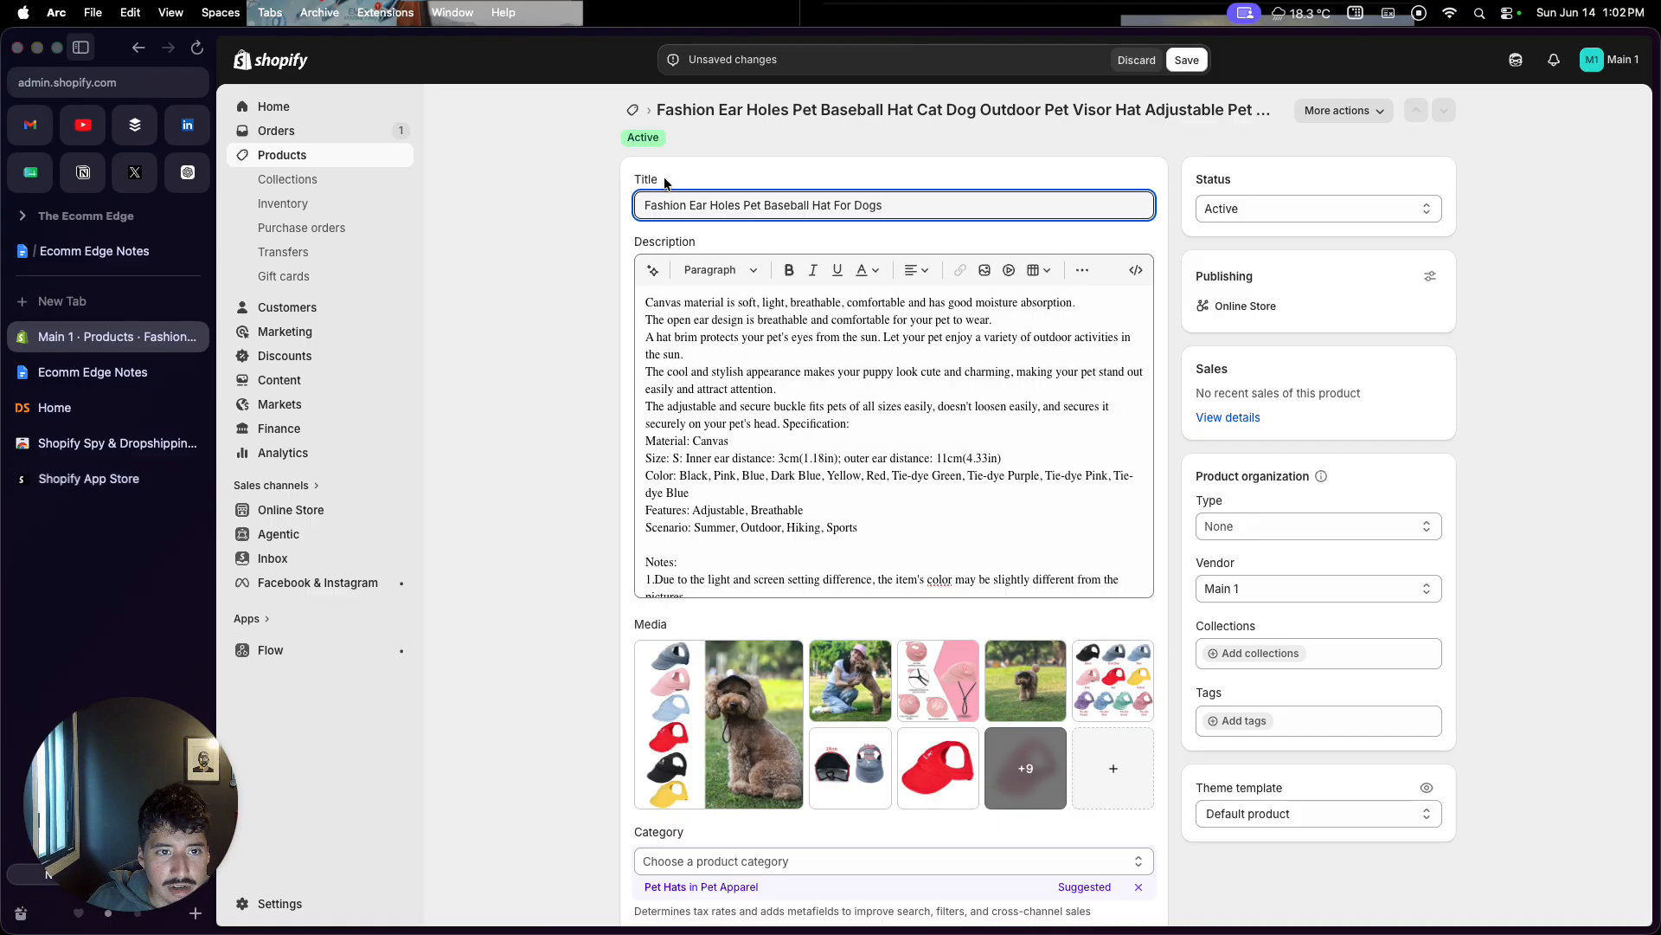
Step: Insert blank lines above the existing description and generate a new product description there with the AI text generator
scroll(694, 381, down, 2)
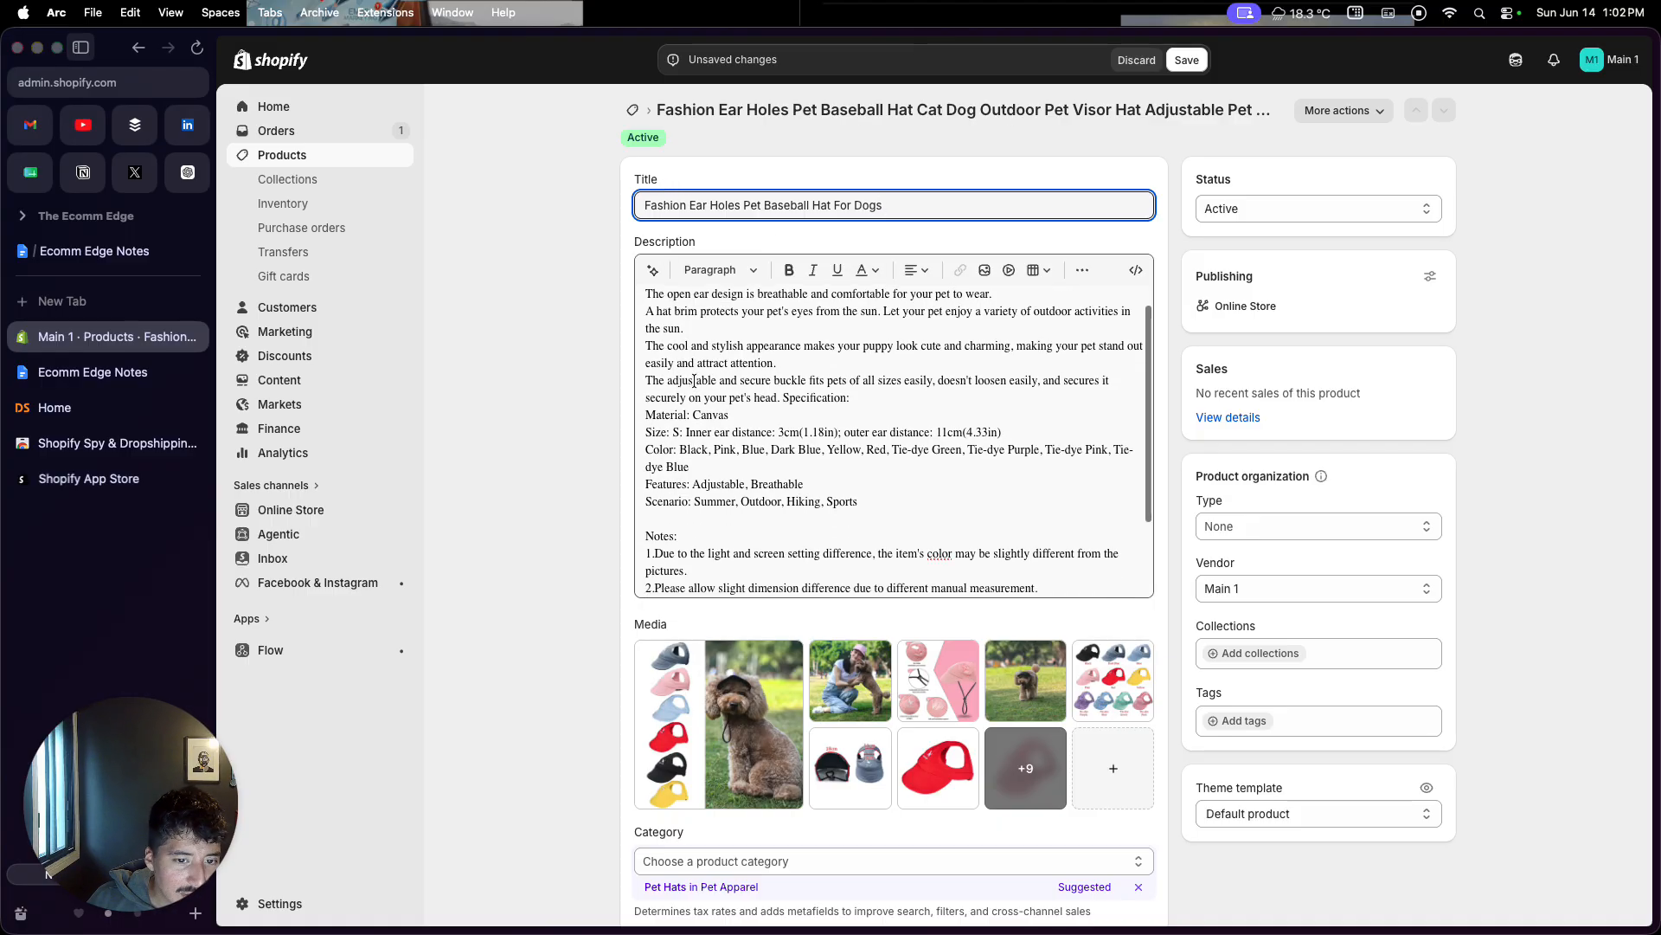
scroll(694, 381, up, 2)
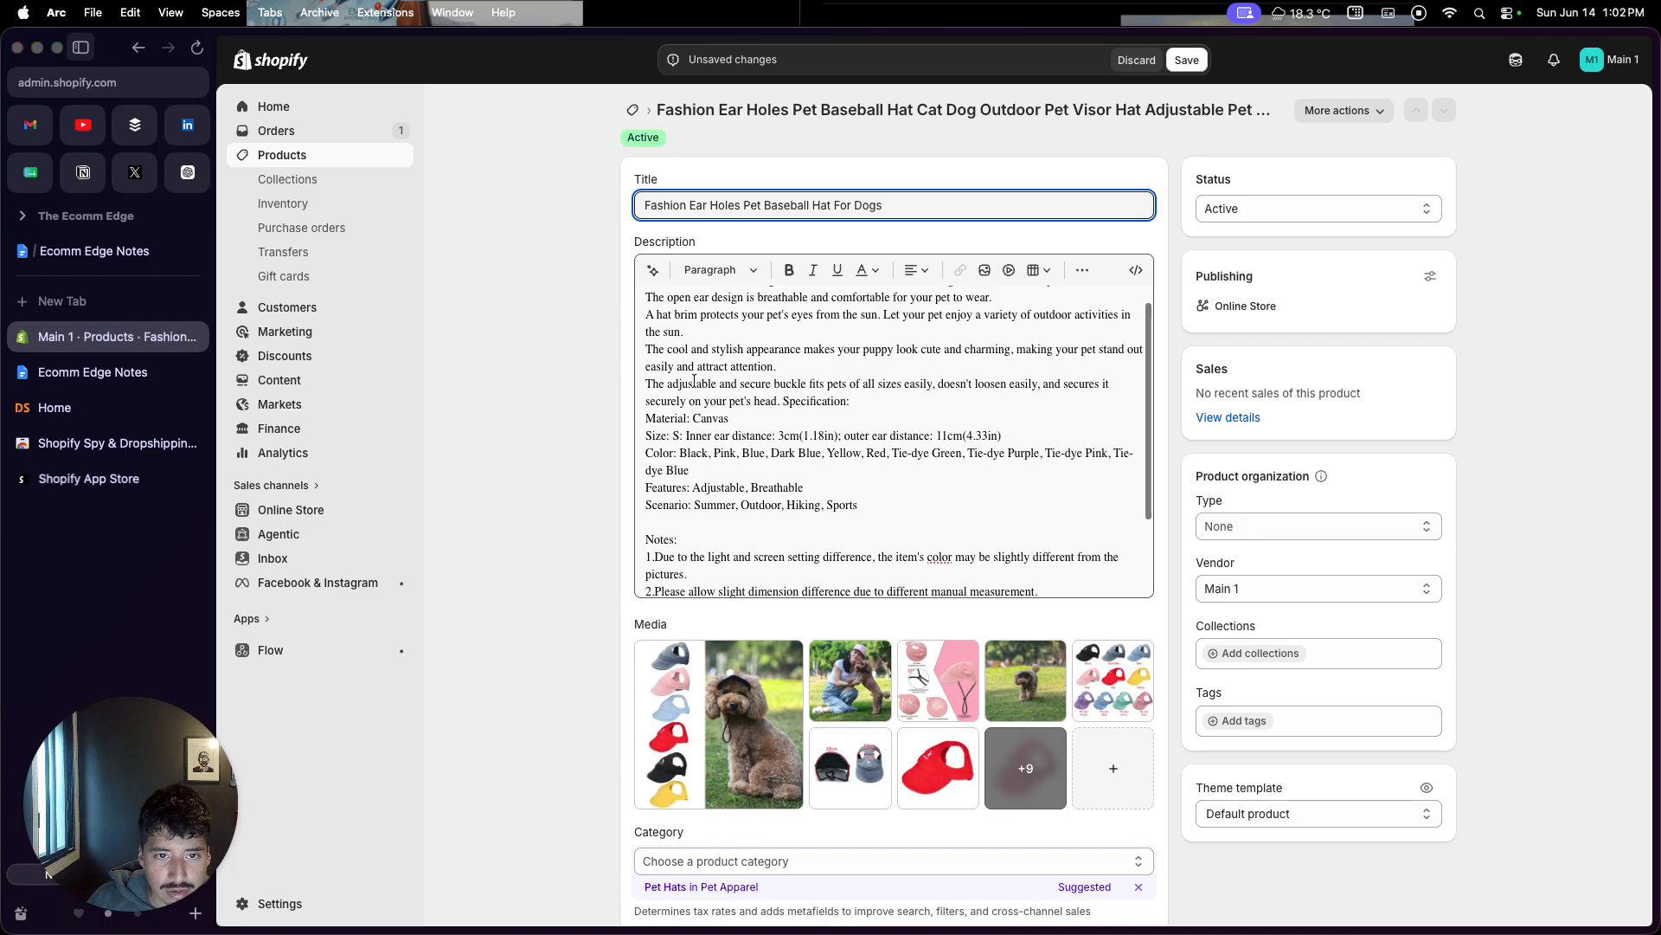
triple_click(911, 199)
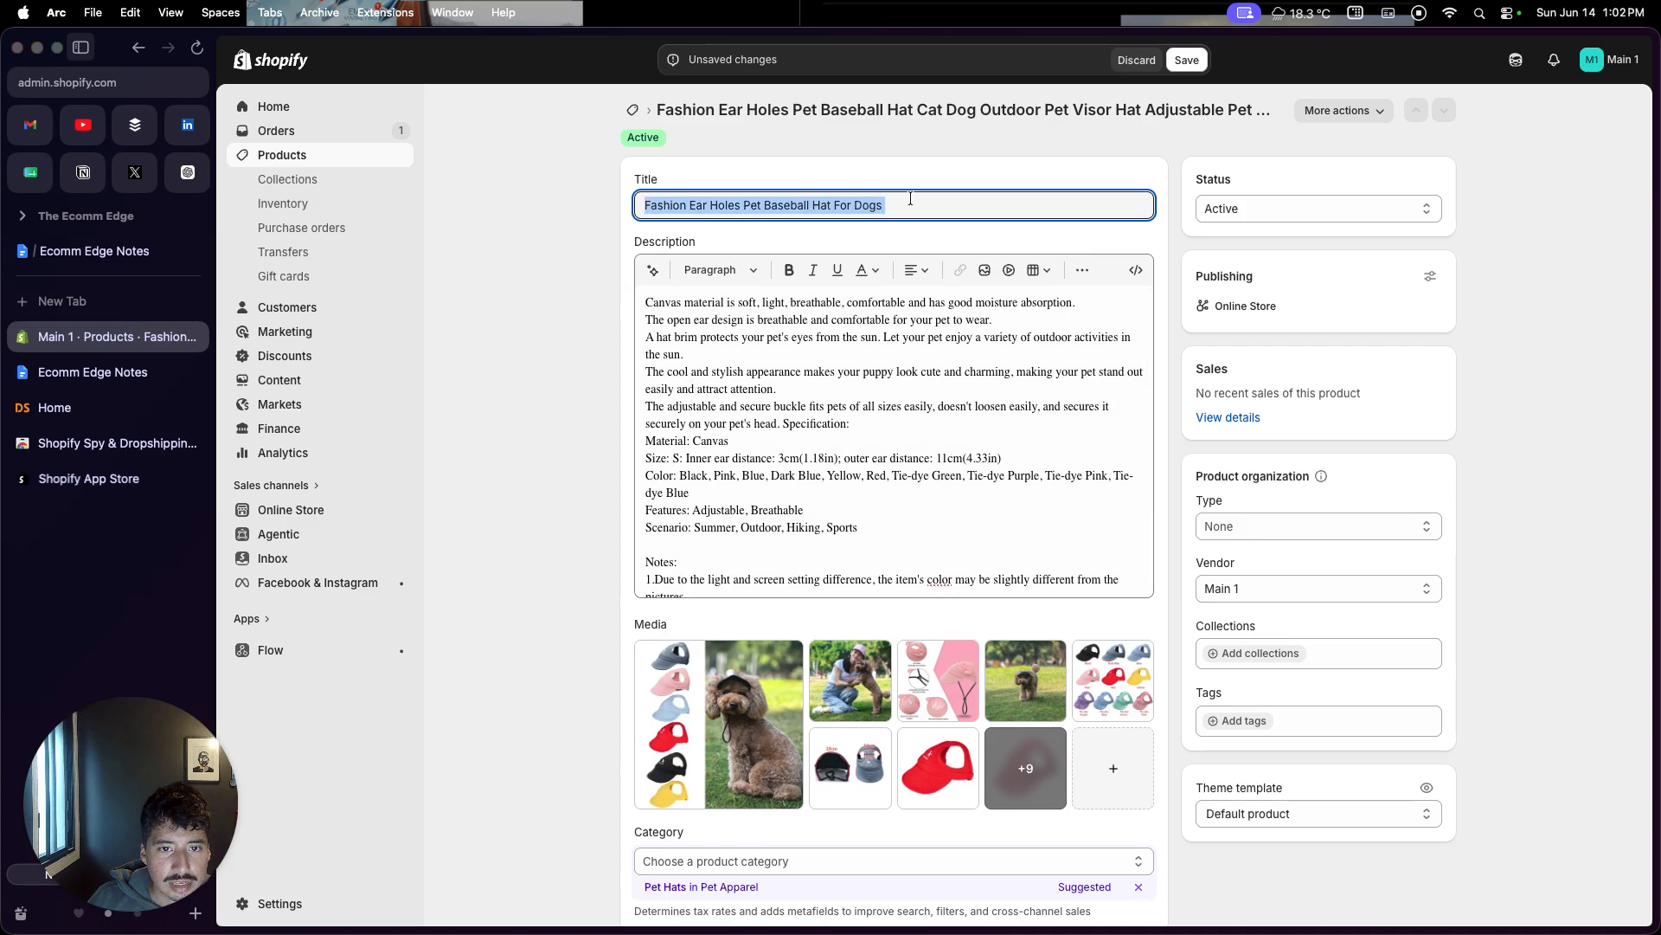
click(648, 298)
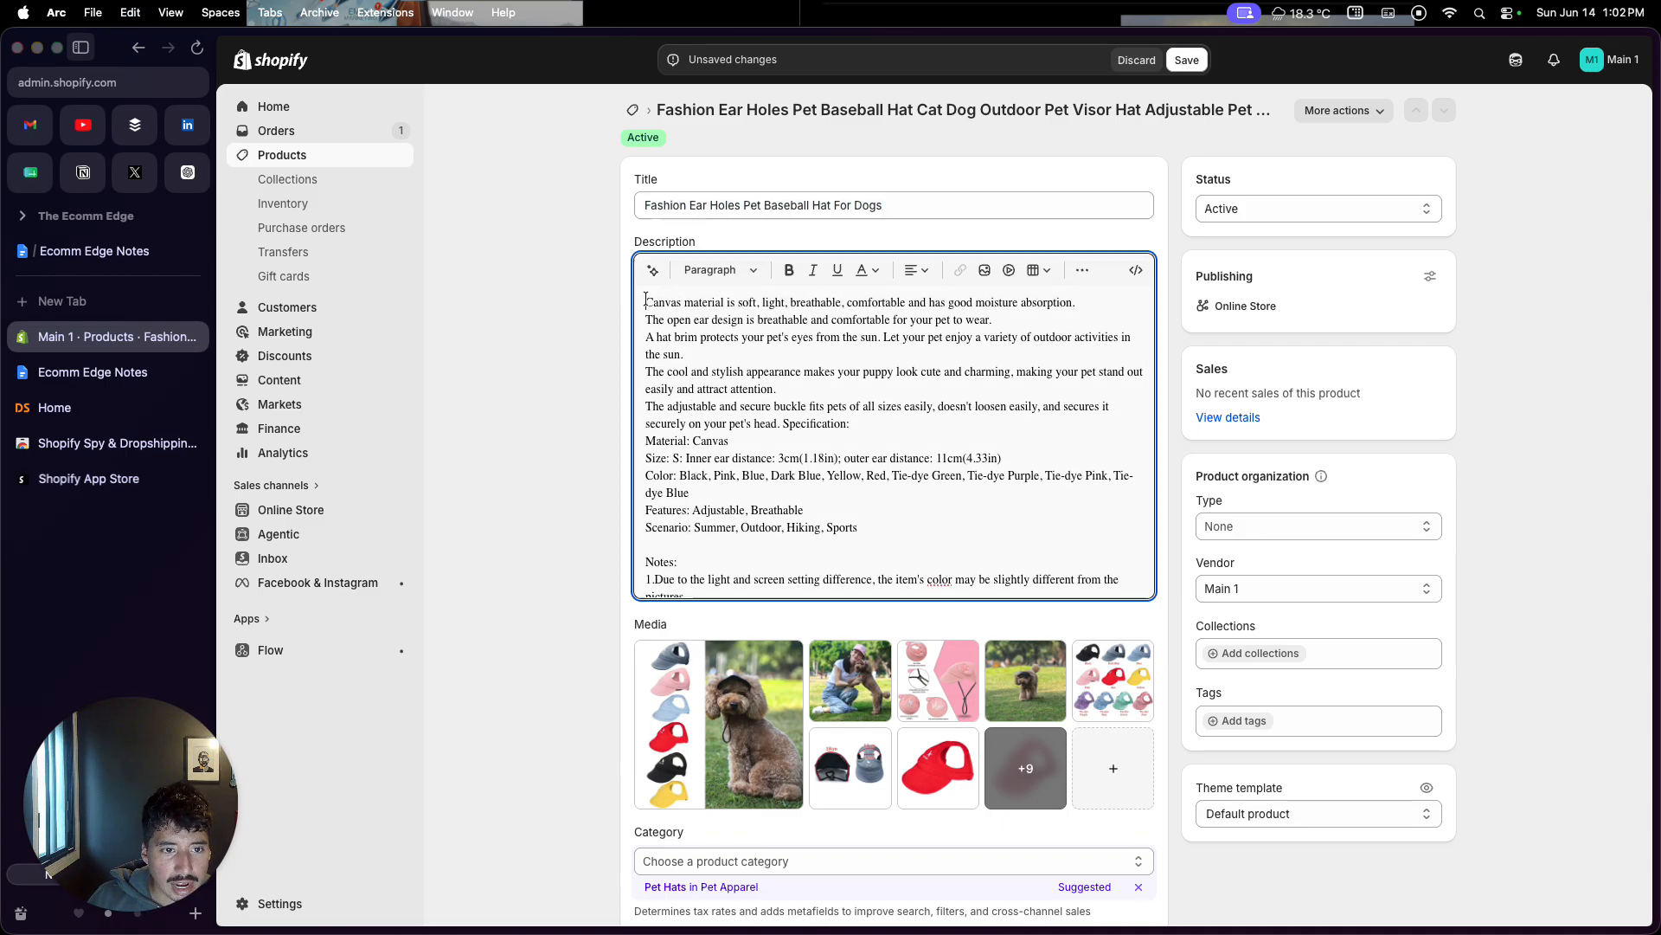
key(Return)
key(Return)
key(Up)
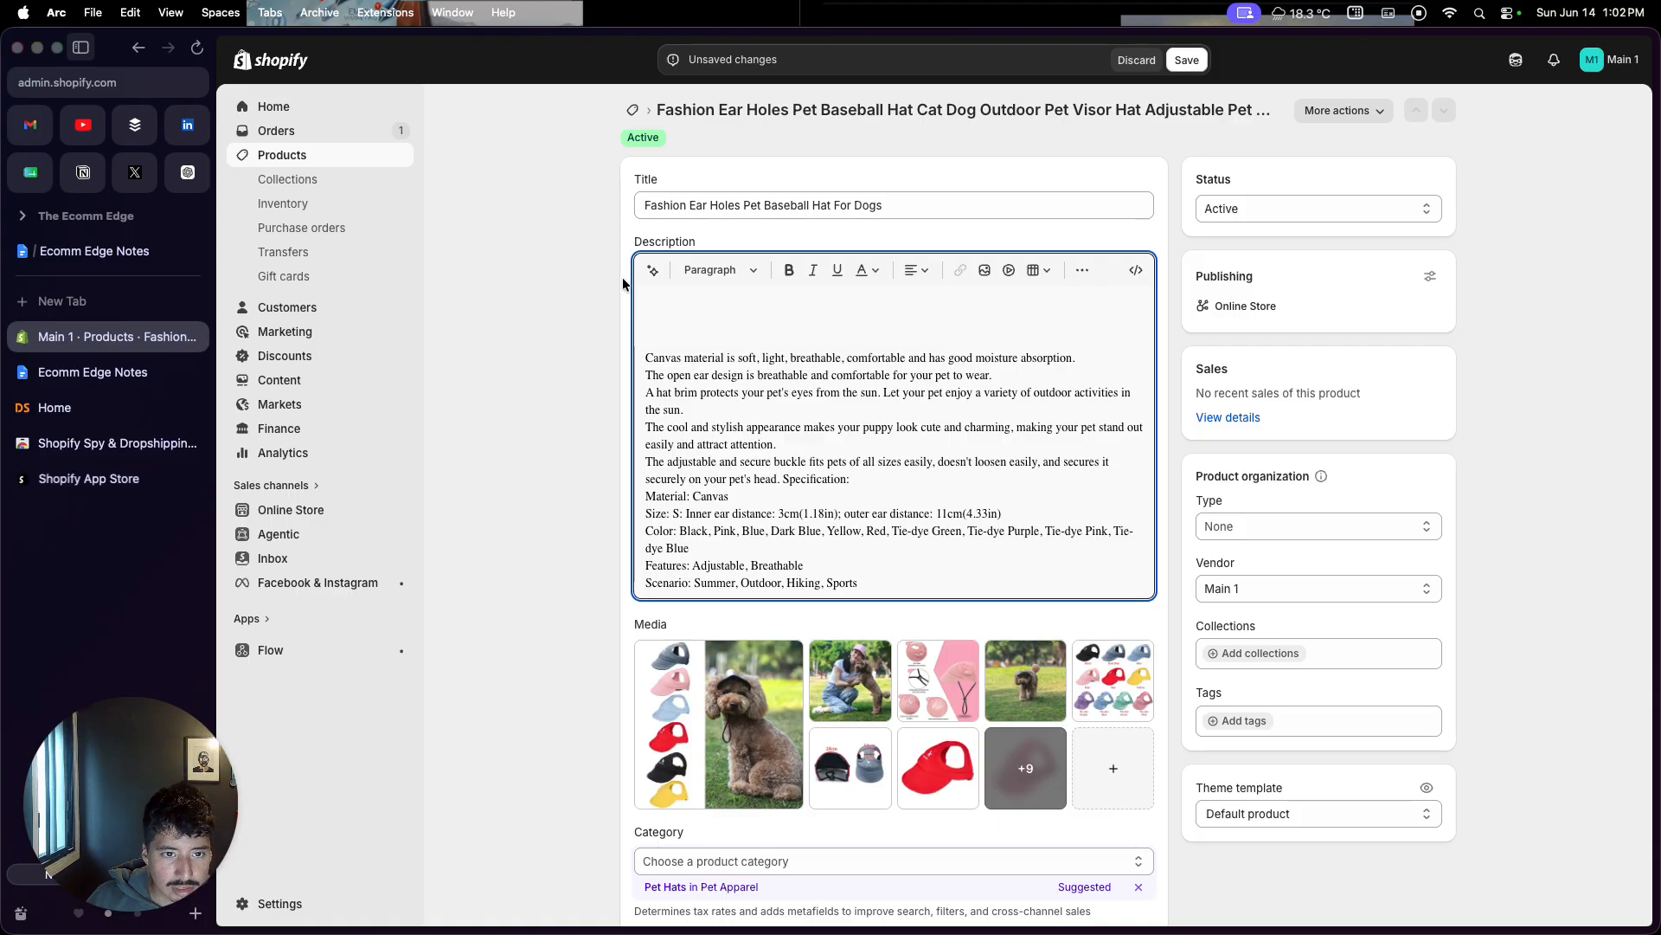
click(653, 270)
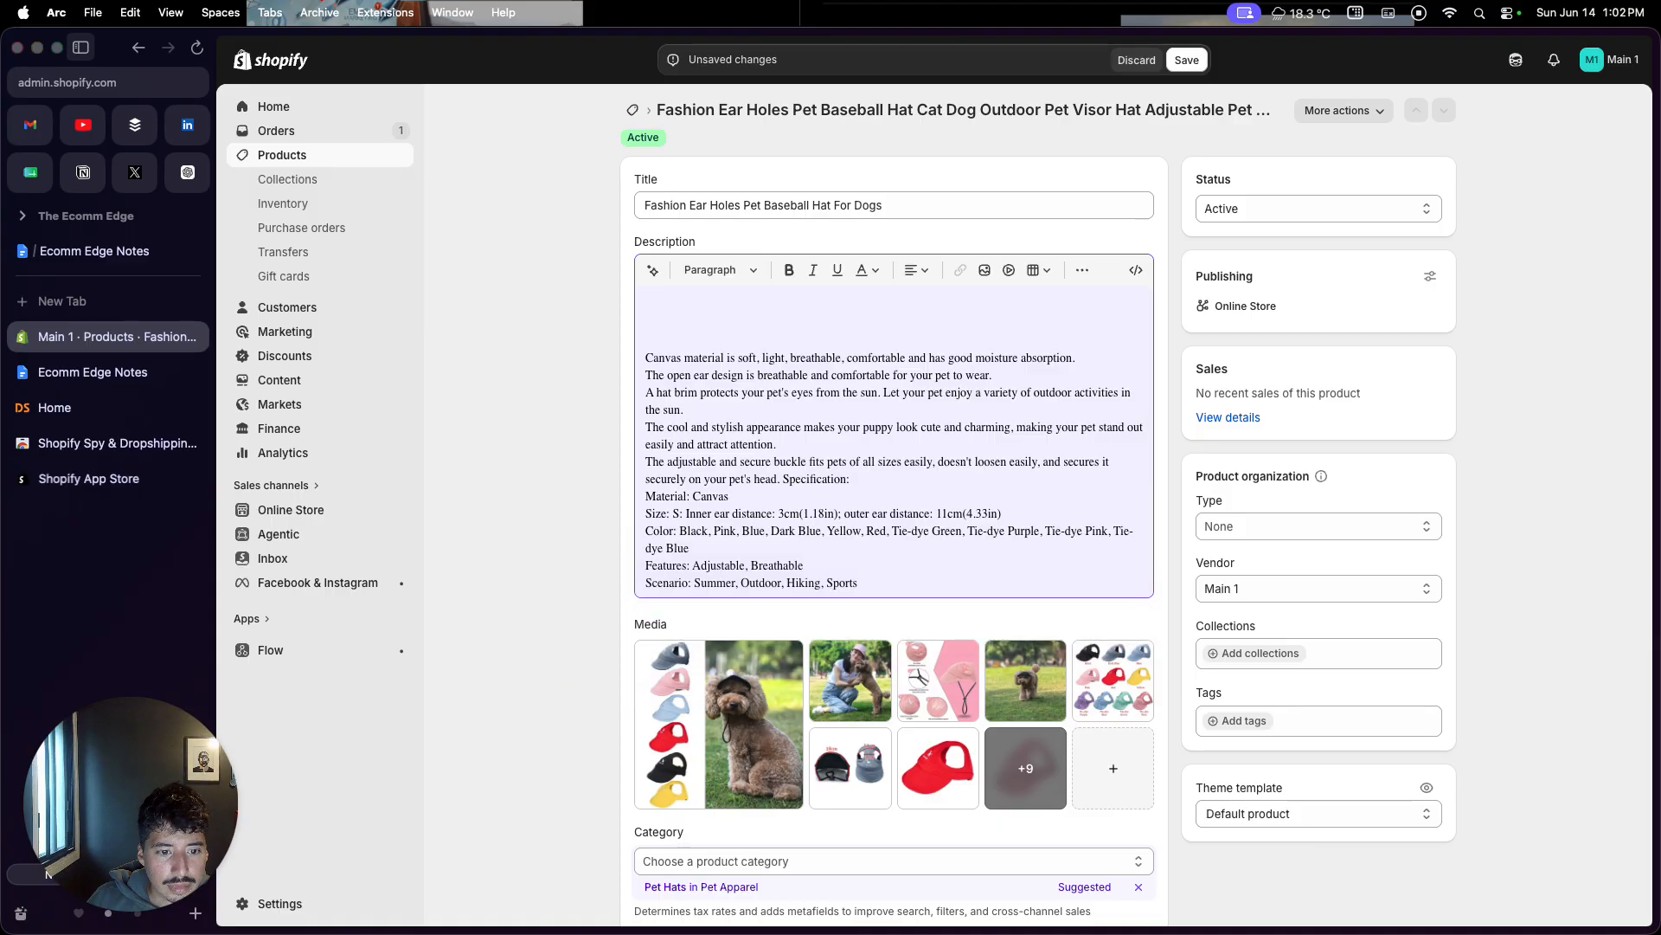
Step: Delete the old supplier text and the leftover empty line, keeping only the generated description paragraph
scroll(761, 605, down, 5)
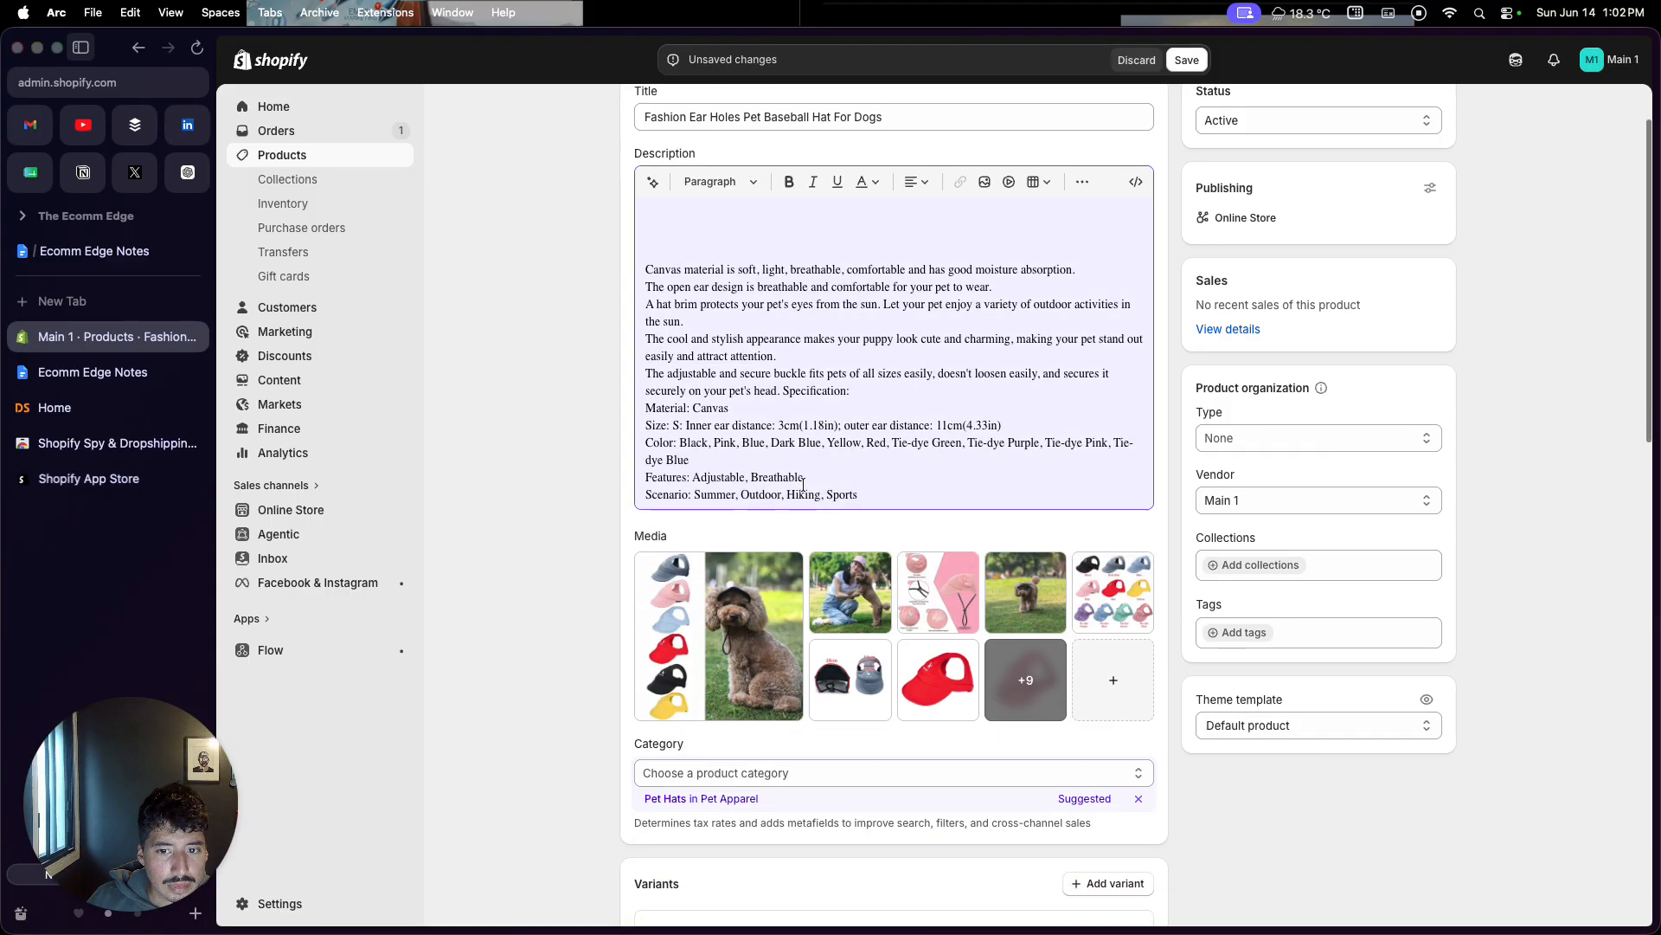
scroll(801, 436, down, 2)
drag(741, 472, 653, 407)
scroll(654, 410, down, 4)
drag(735, 473, 631, 173)
key(BackSpace)
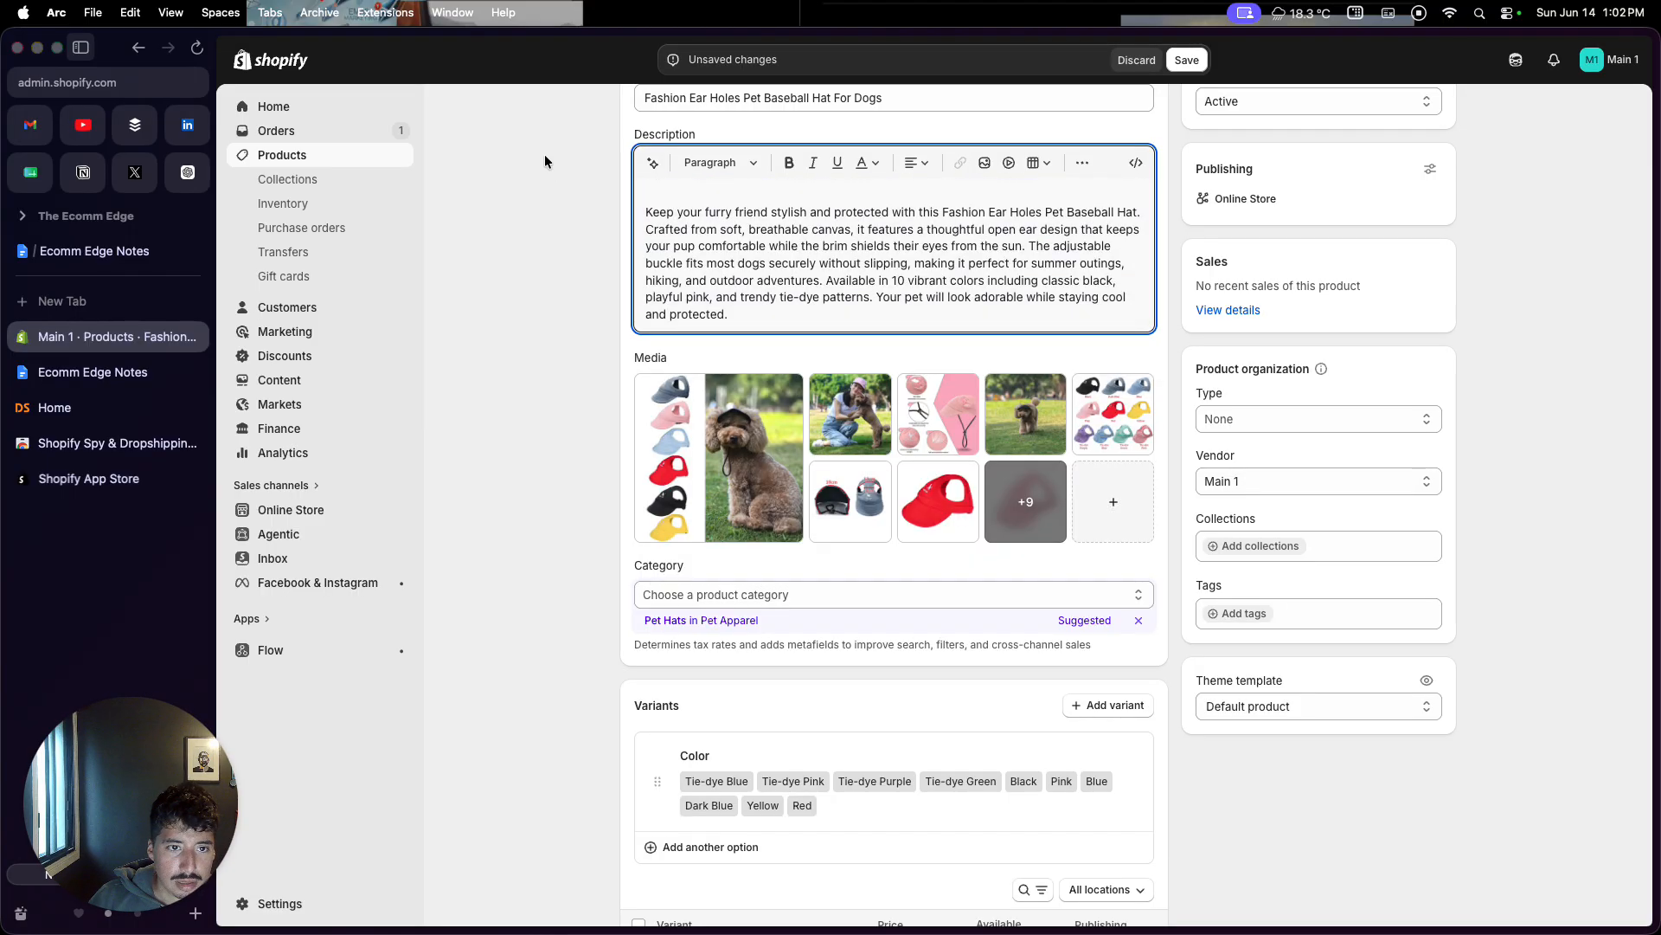
key(BackSpace)
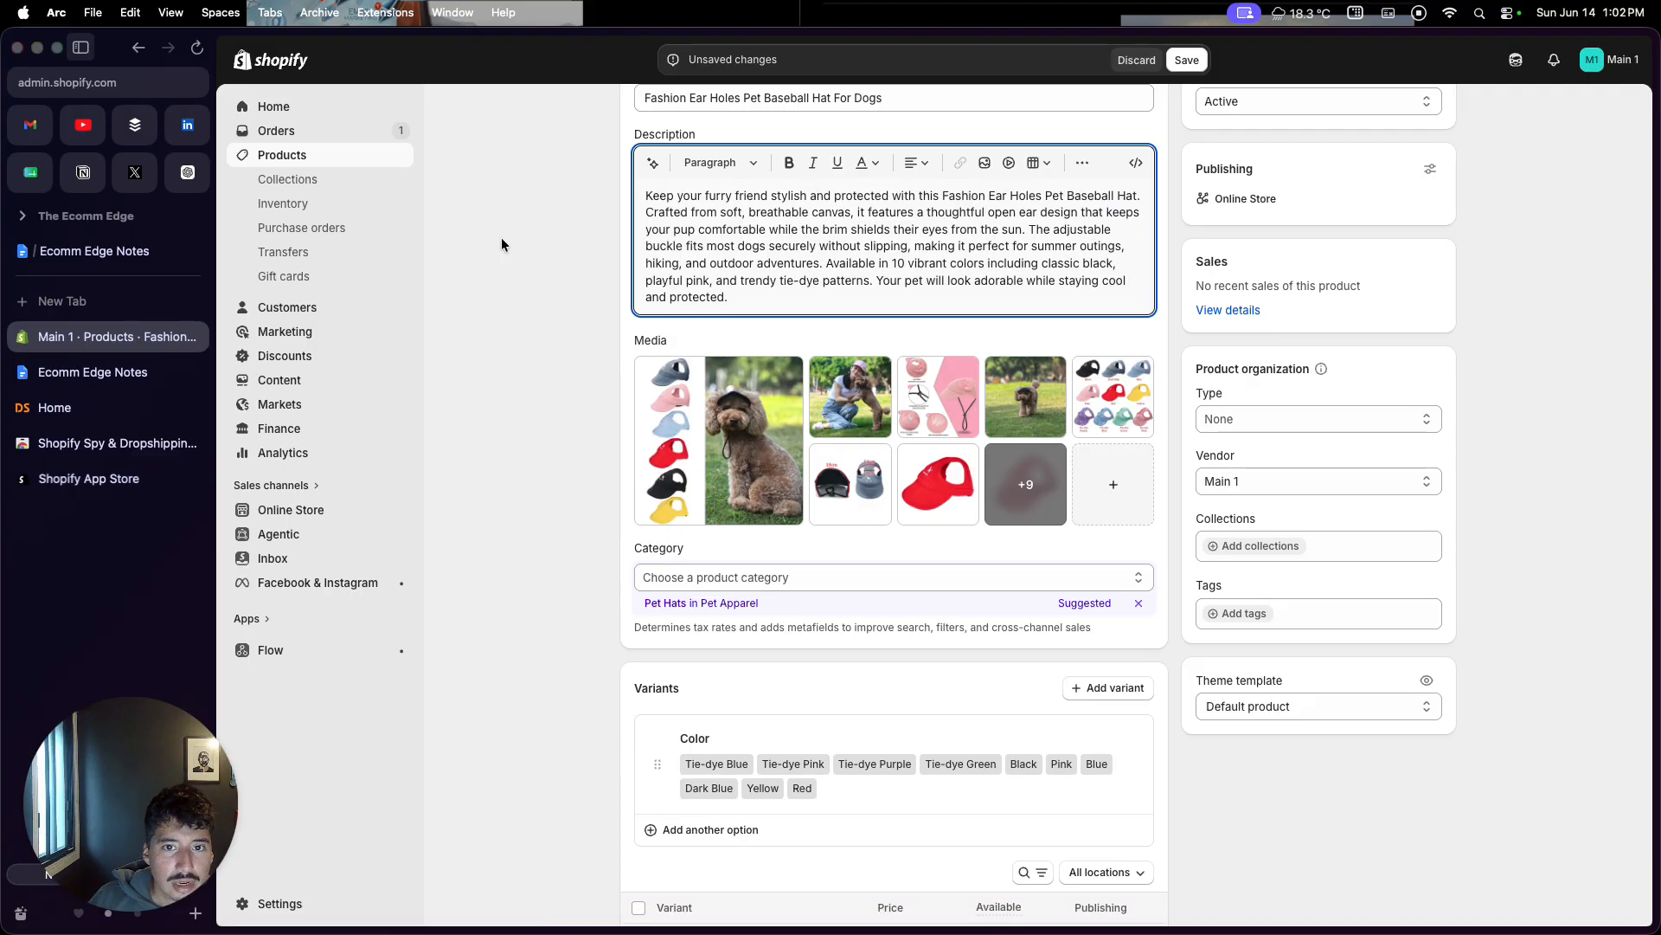
Step: Set the variant prices to 15.82 for Tie-dye Blue, 15.81 for Tie-dye Pink, 15.75 for Tie-dye Purple and 15.65 for Tie-dye Green
scroll(493, 549, down, 1)
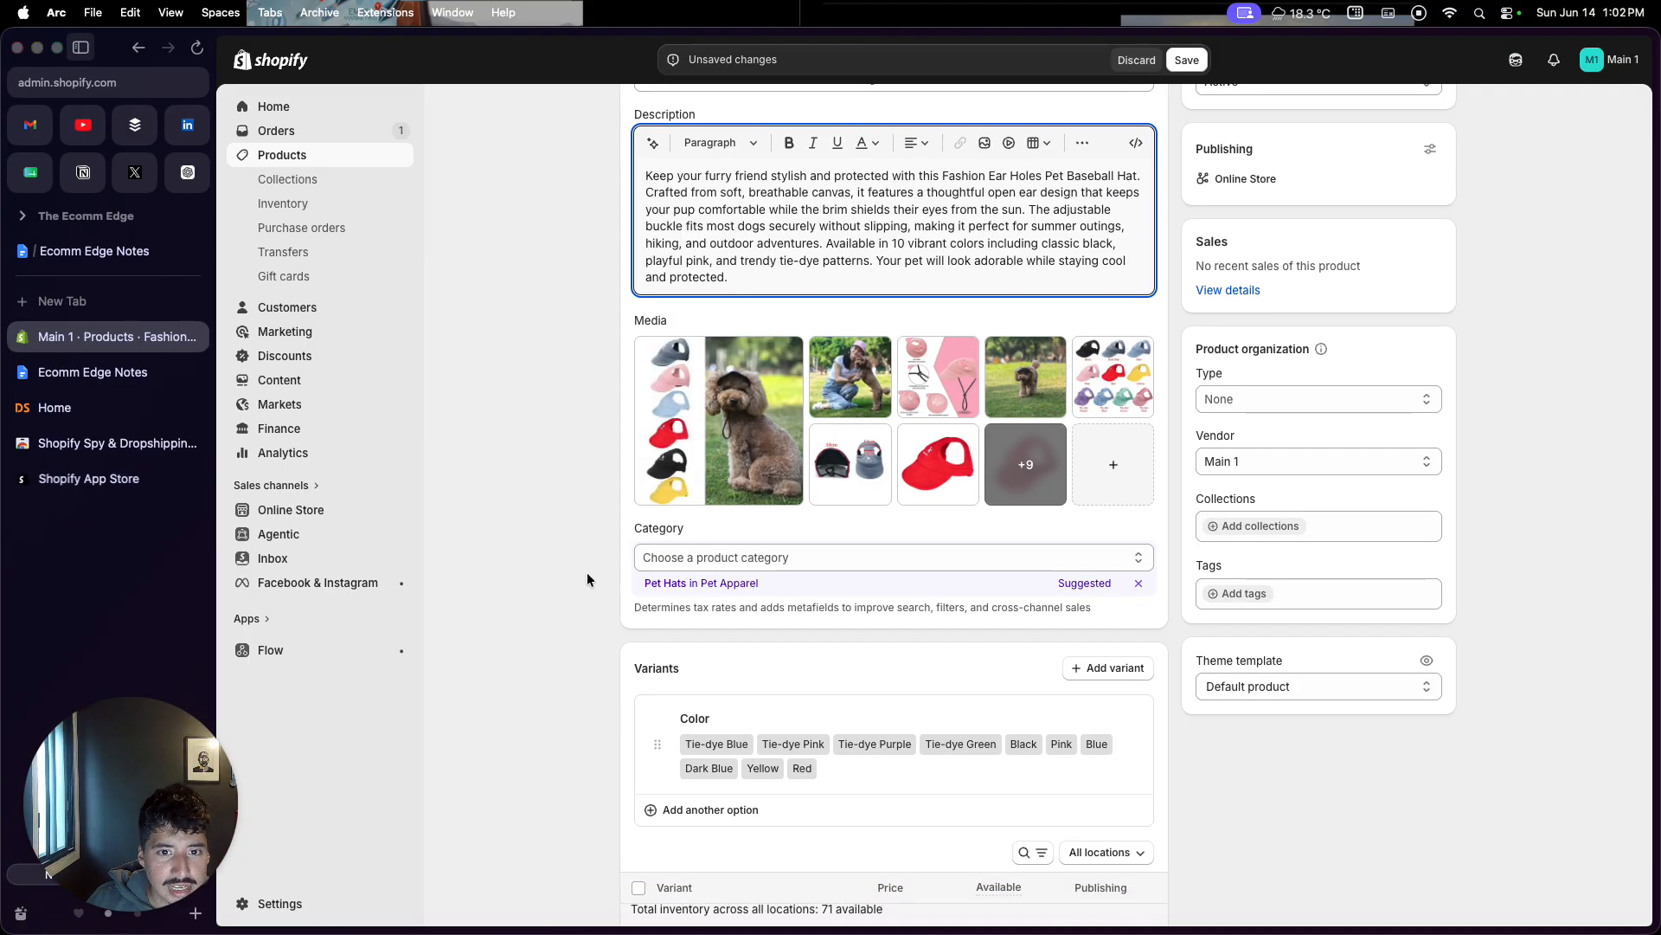
scroll(587, 580, up, 6)
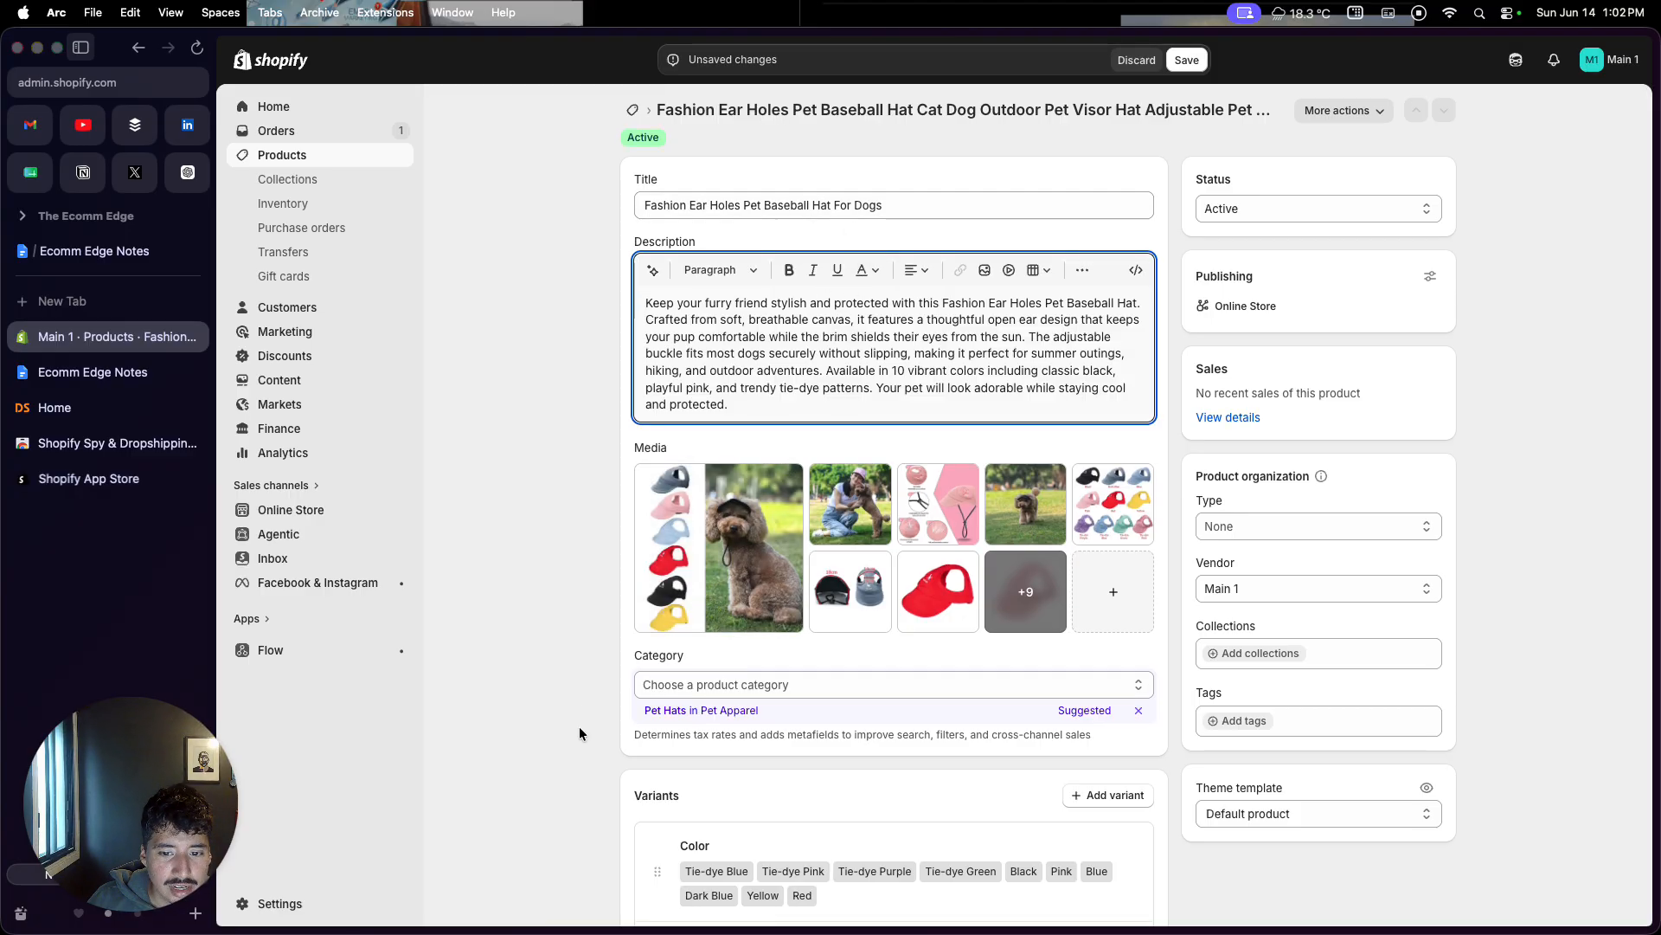
scroll(579, 727, down, 4)
scroll(580, 728, down, 4)
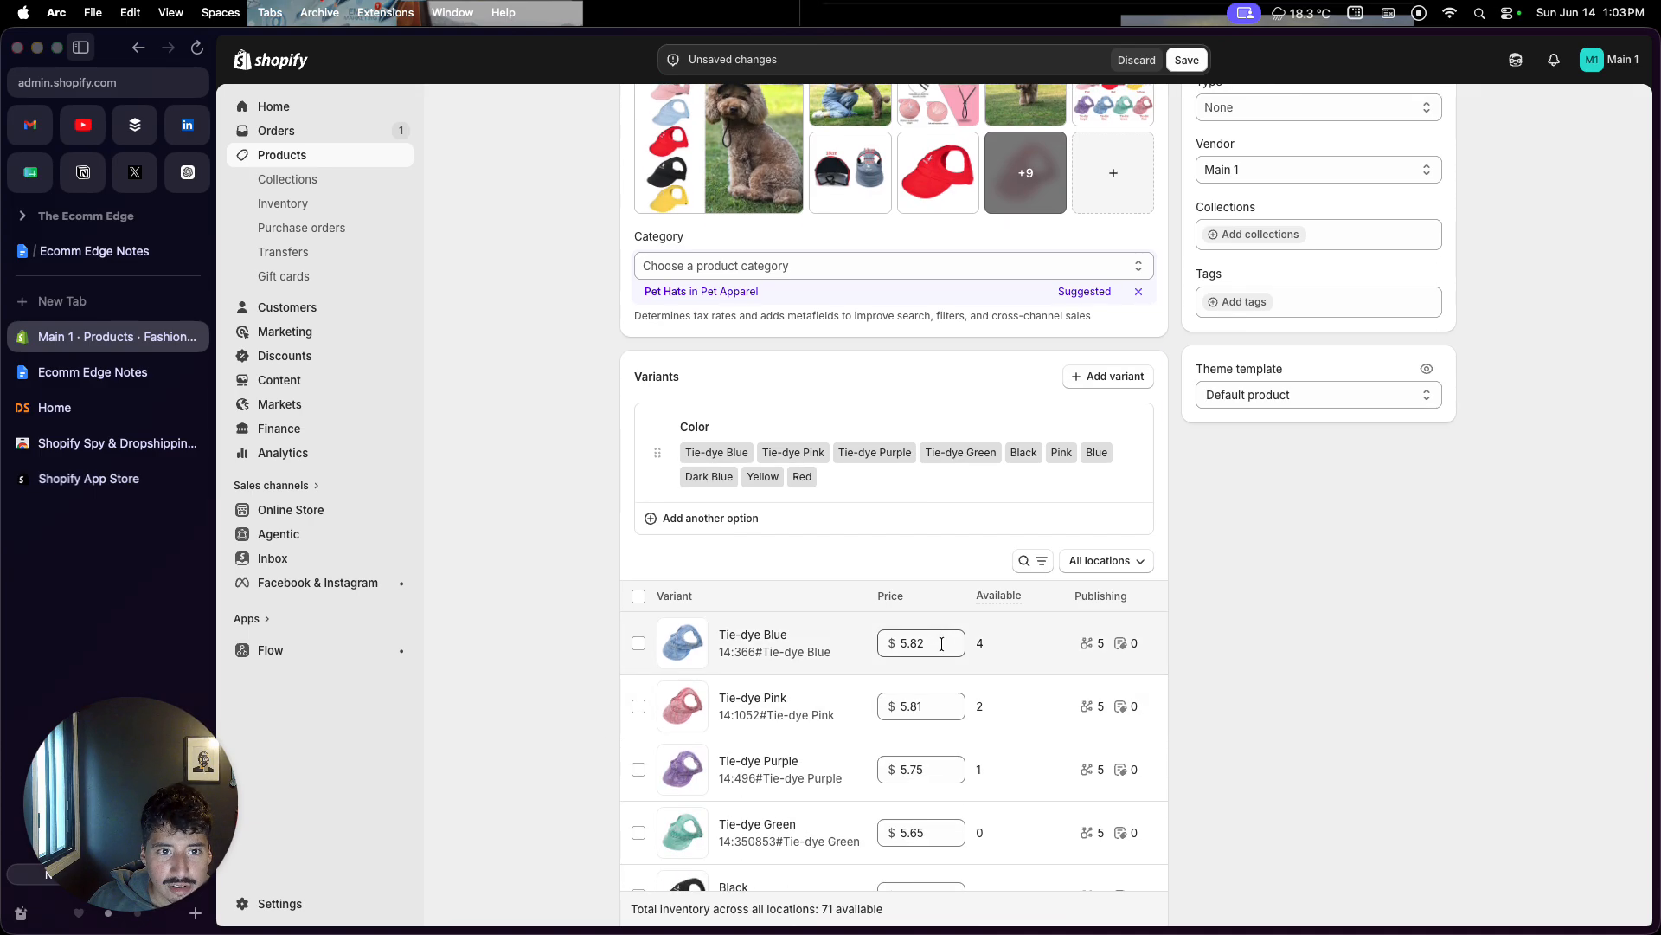
scroll(941, 642, down, 3)
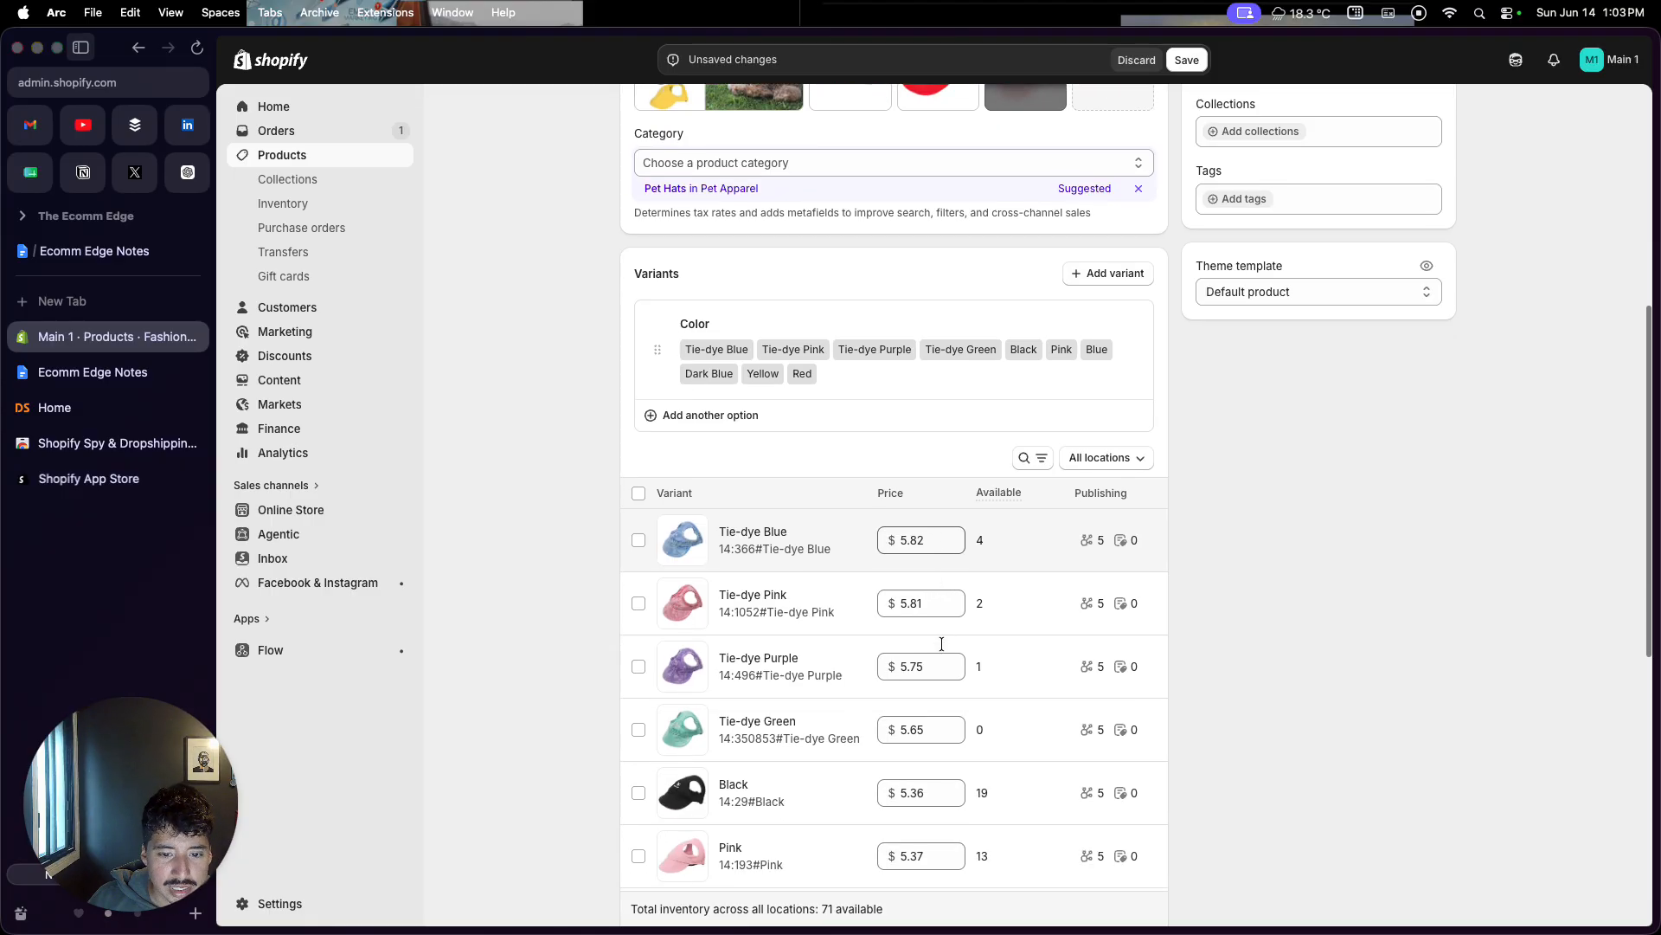
drag(904, 464, 896, 464)
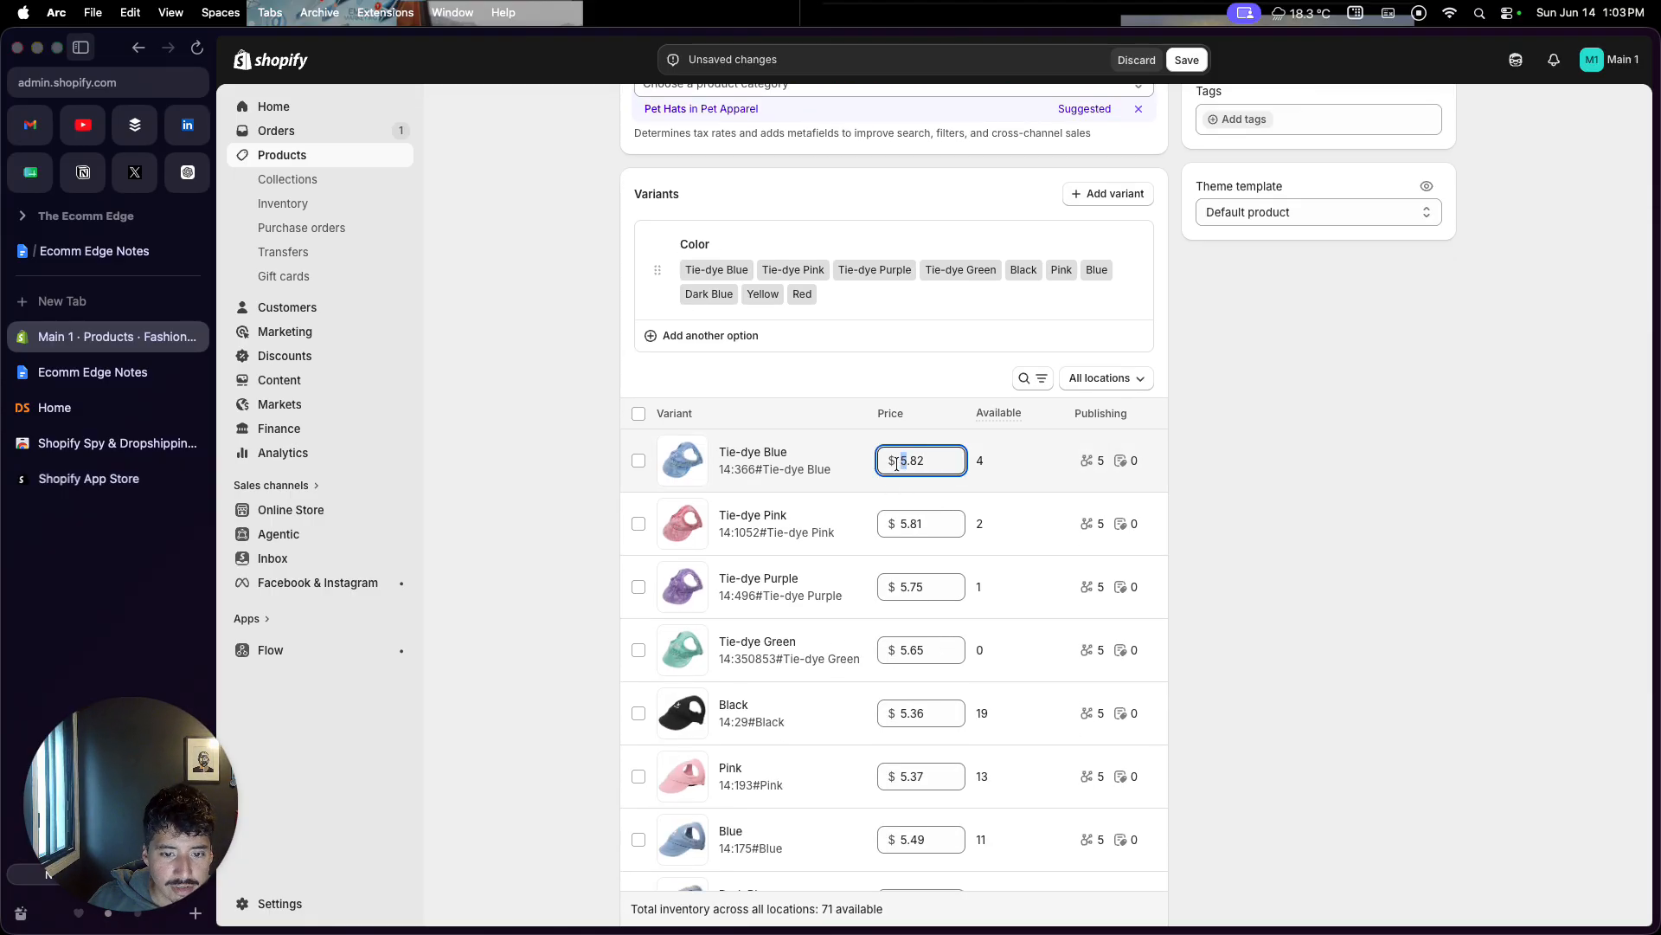
text(1)
drag(903, 523, 896, 519)
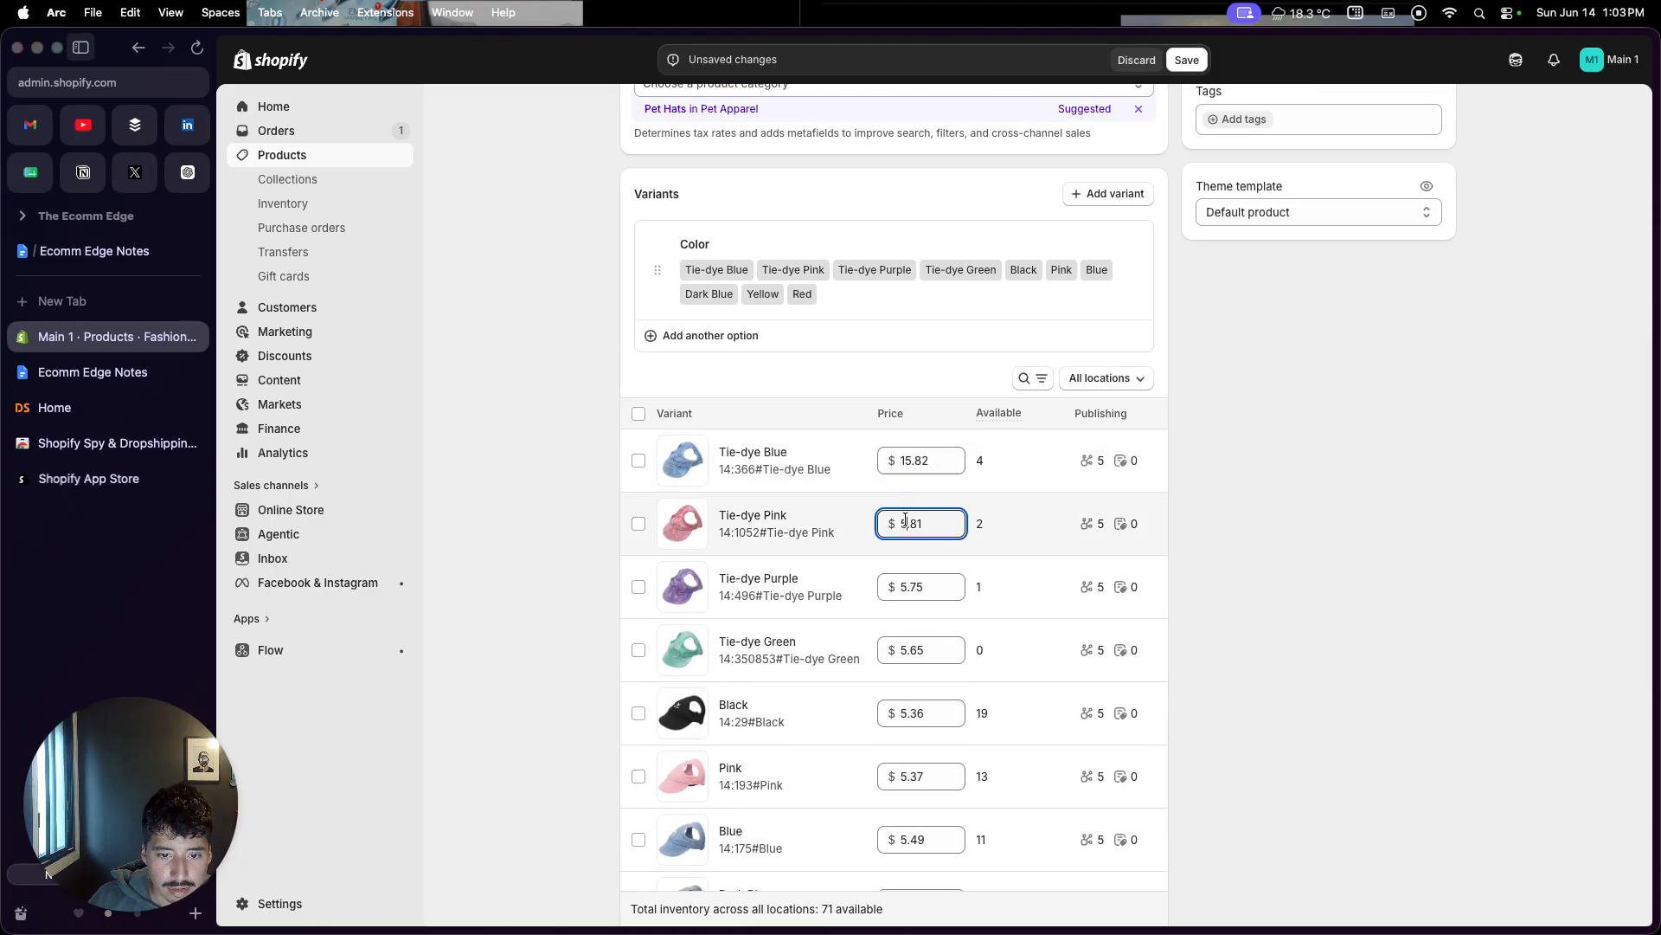
text(15)
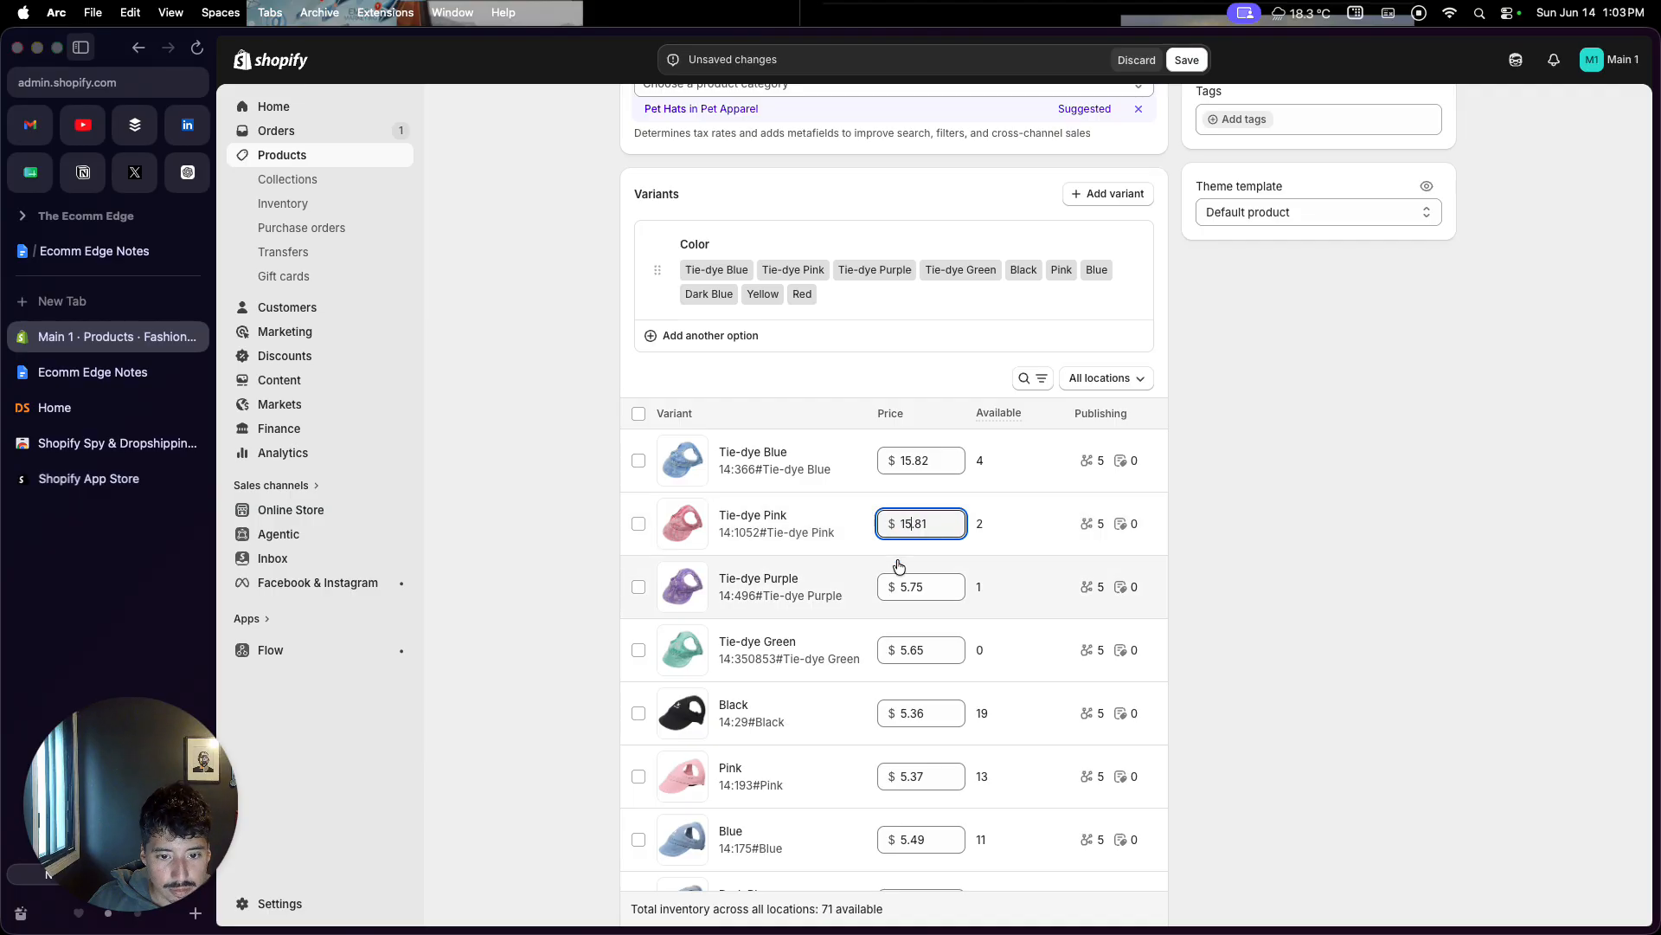
drag(905, 581, 899, 584)
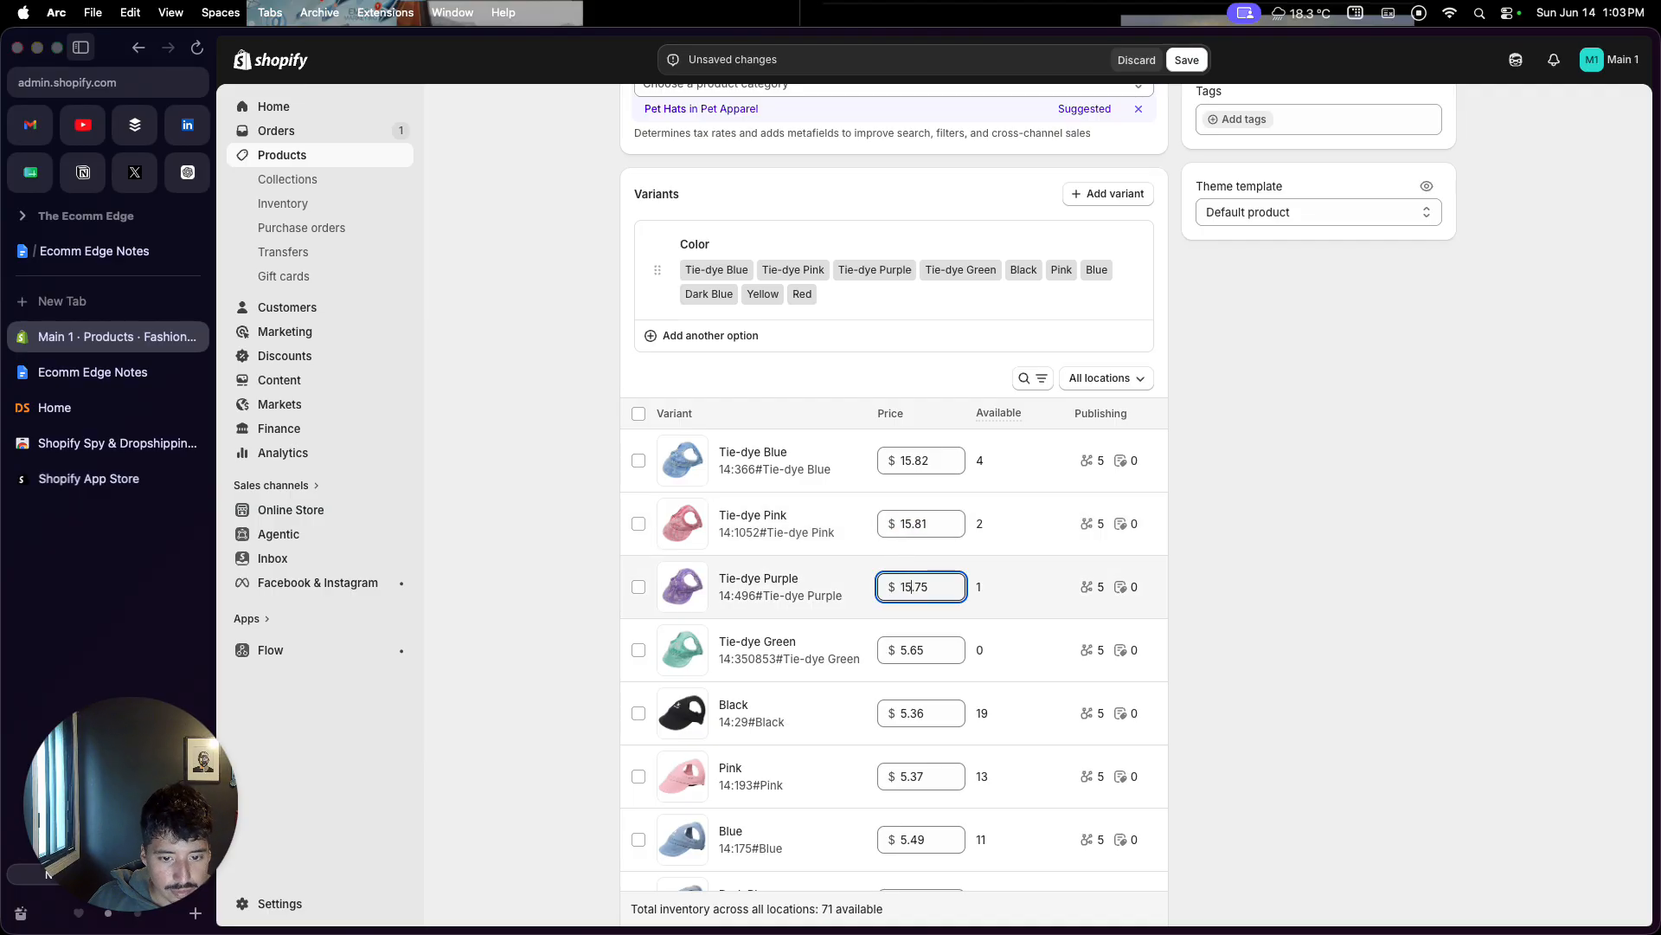
drag(907, 644, 901, 649)
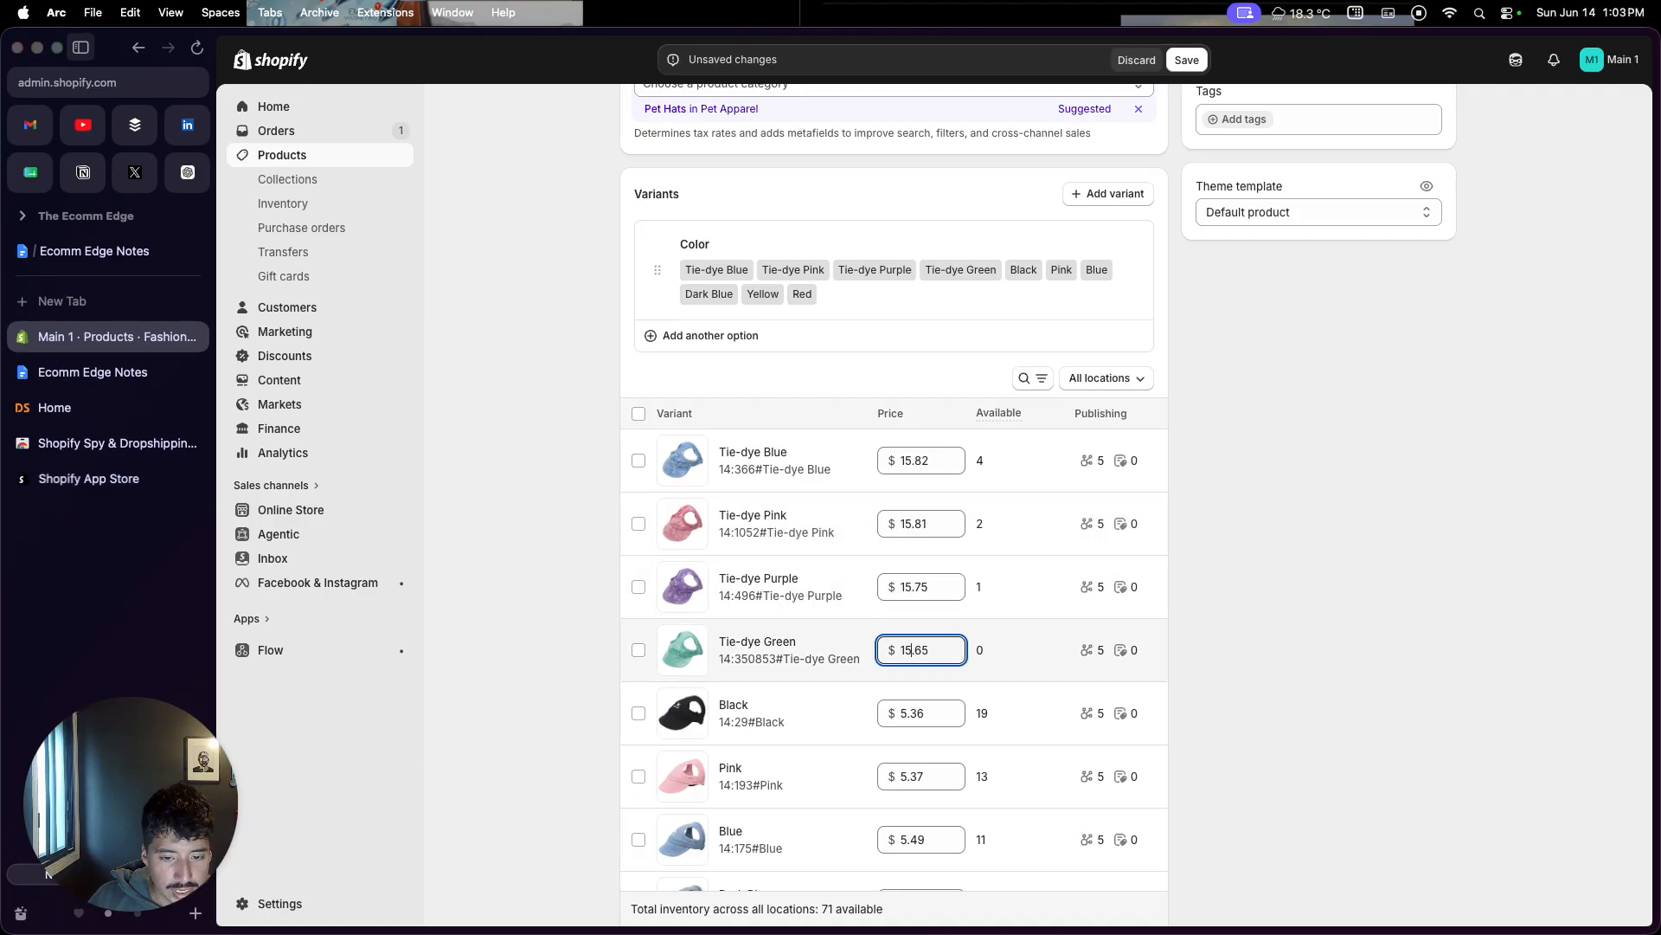
Step: Set the variant prices to 15.36 for Black, 15.37 for Pink and 15.49 for Blue
drag(908, 707, 905, 711)
click(906, 776)
text(15)
drag(907, 839, 903, 840)
text(1)
click(557, 828)
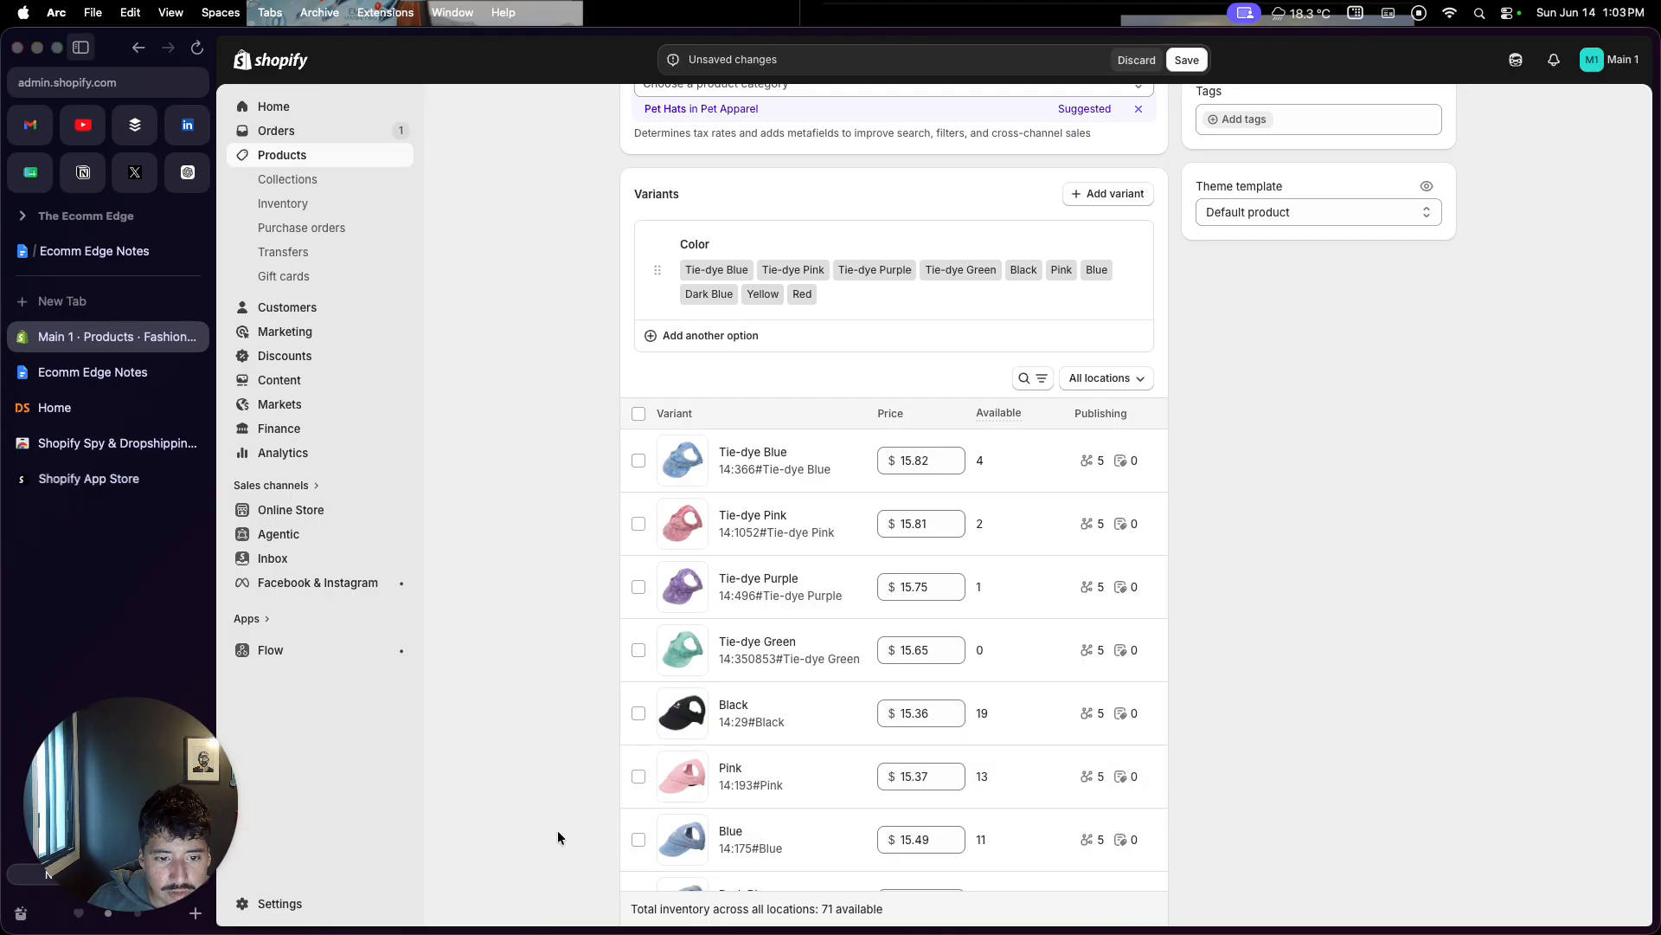
Step: Set the variant prices to 15.33 for Dark Blue, 15.57 for Yellow and 15.36 for Red
scroll(558, 829, down, 10)
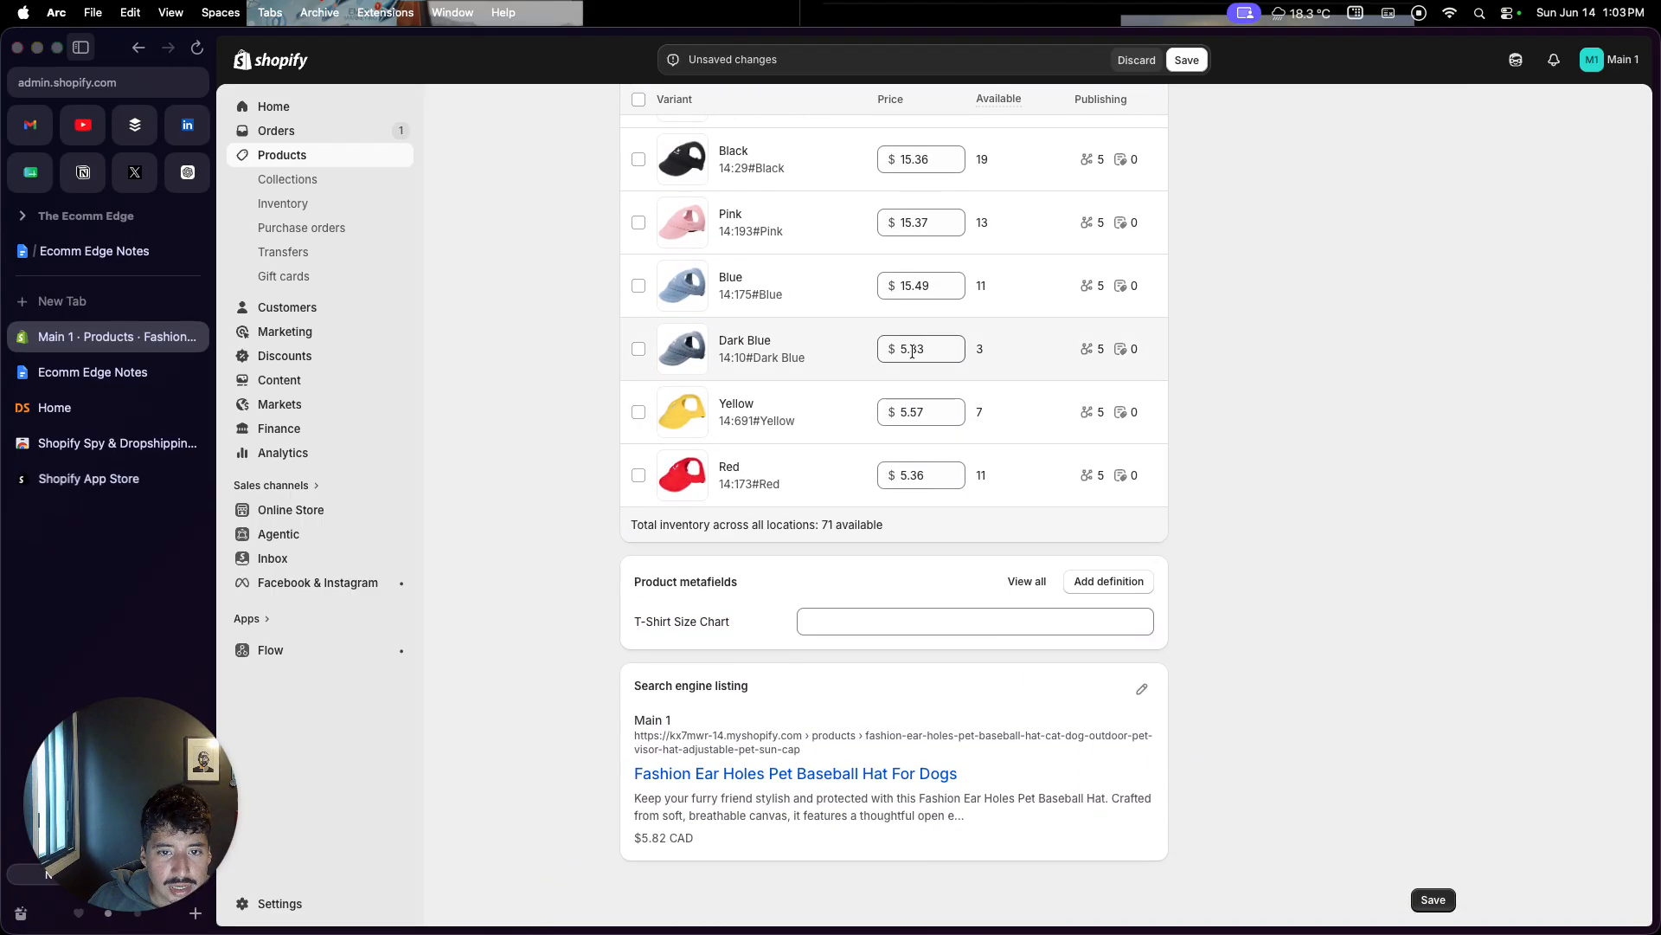
click(903, 348)
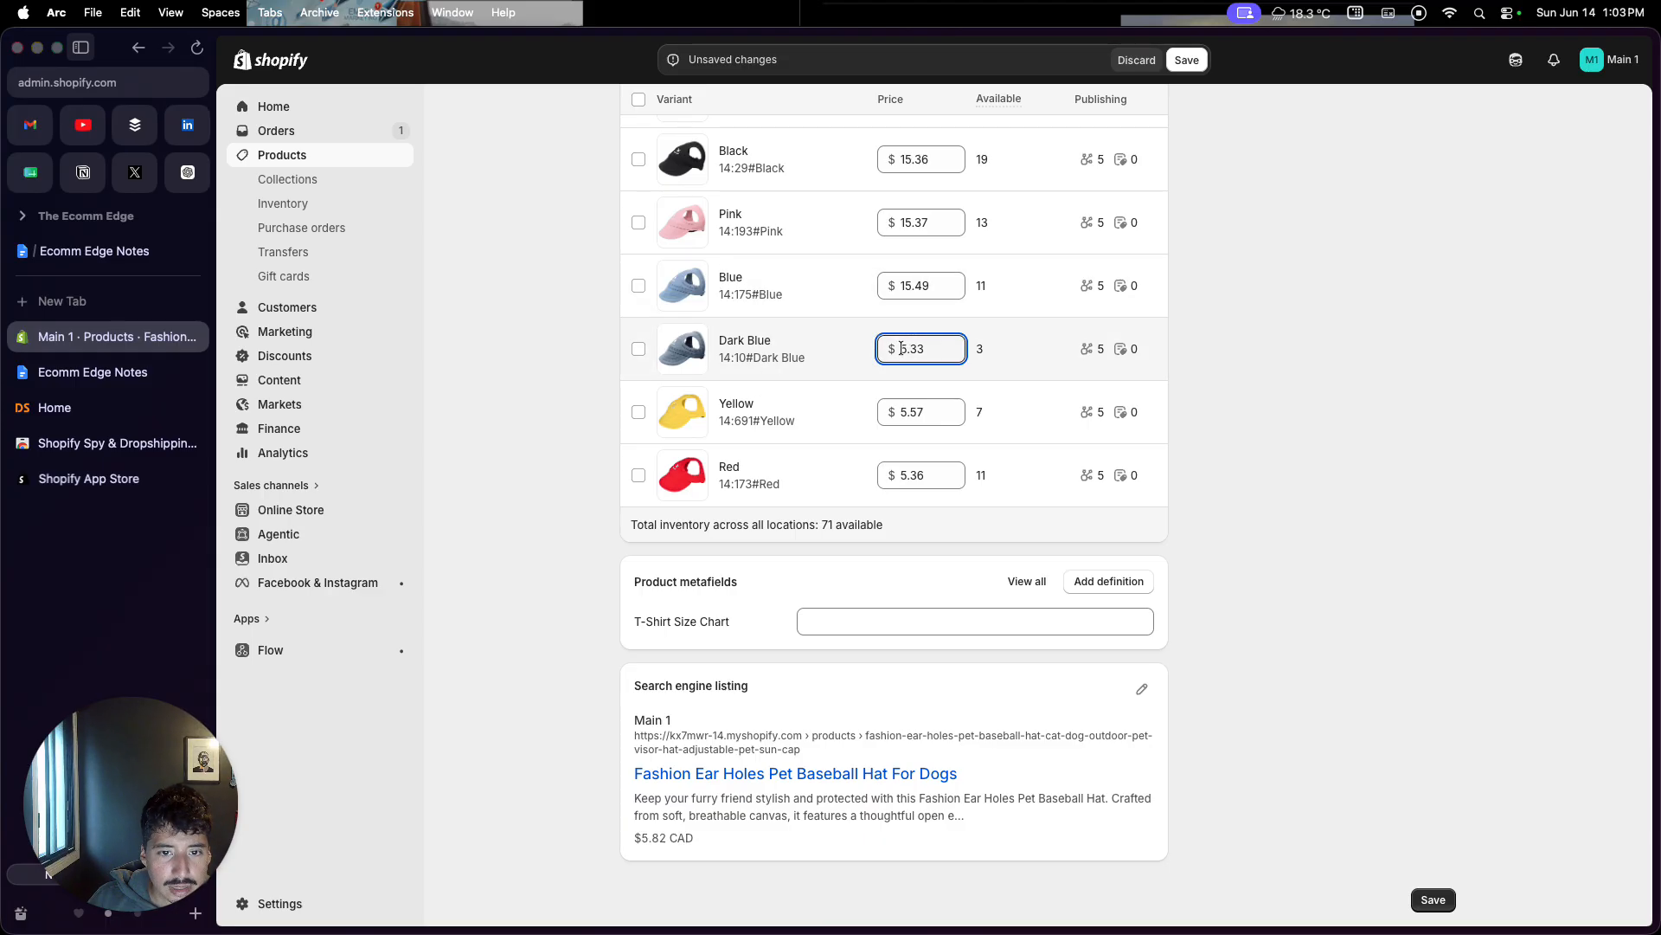
text(1)
click(903, 411)
text(1)
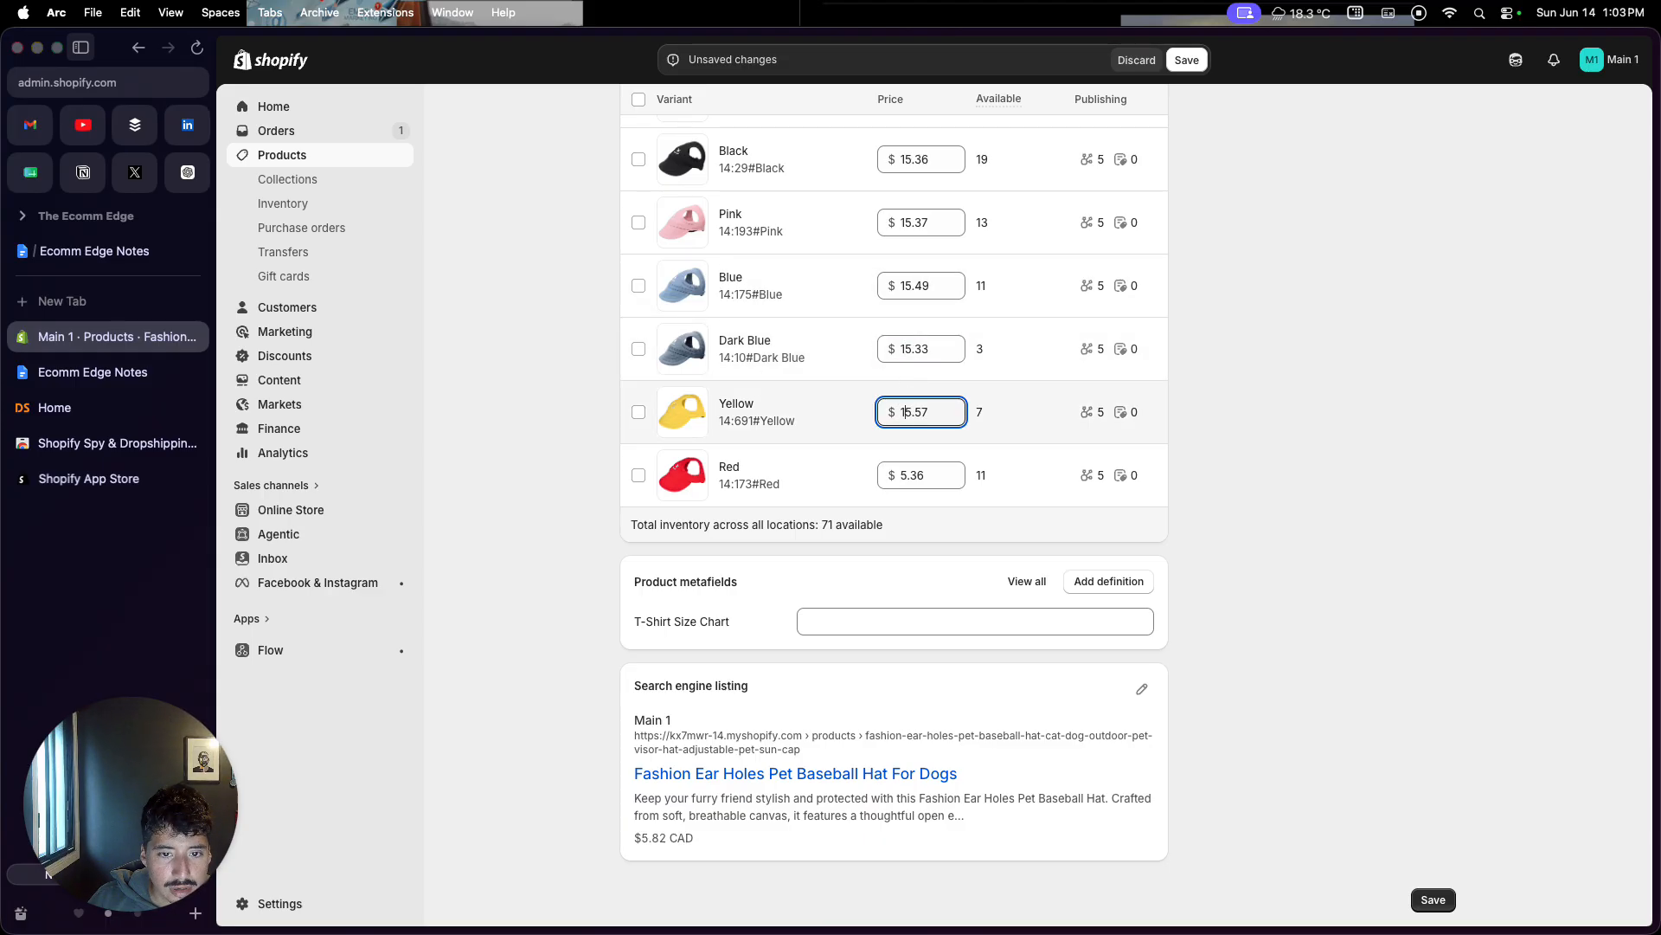
click(901, 475)
text(1)
click(582, 581)
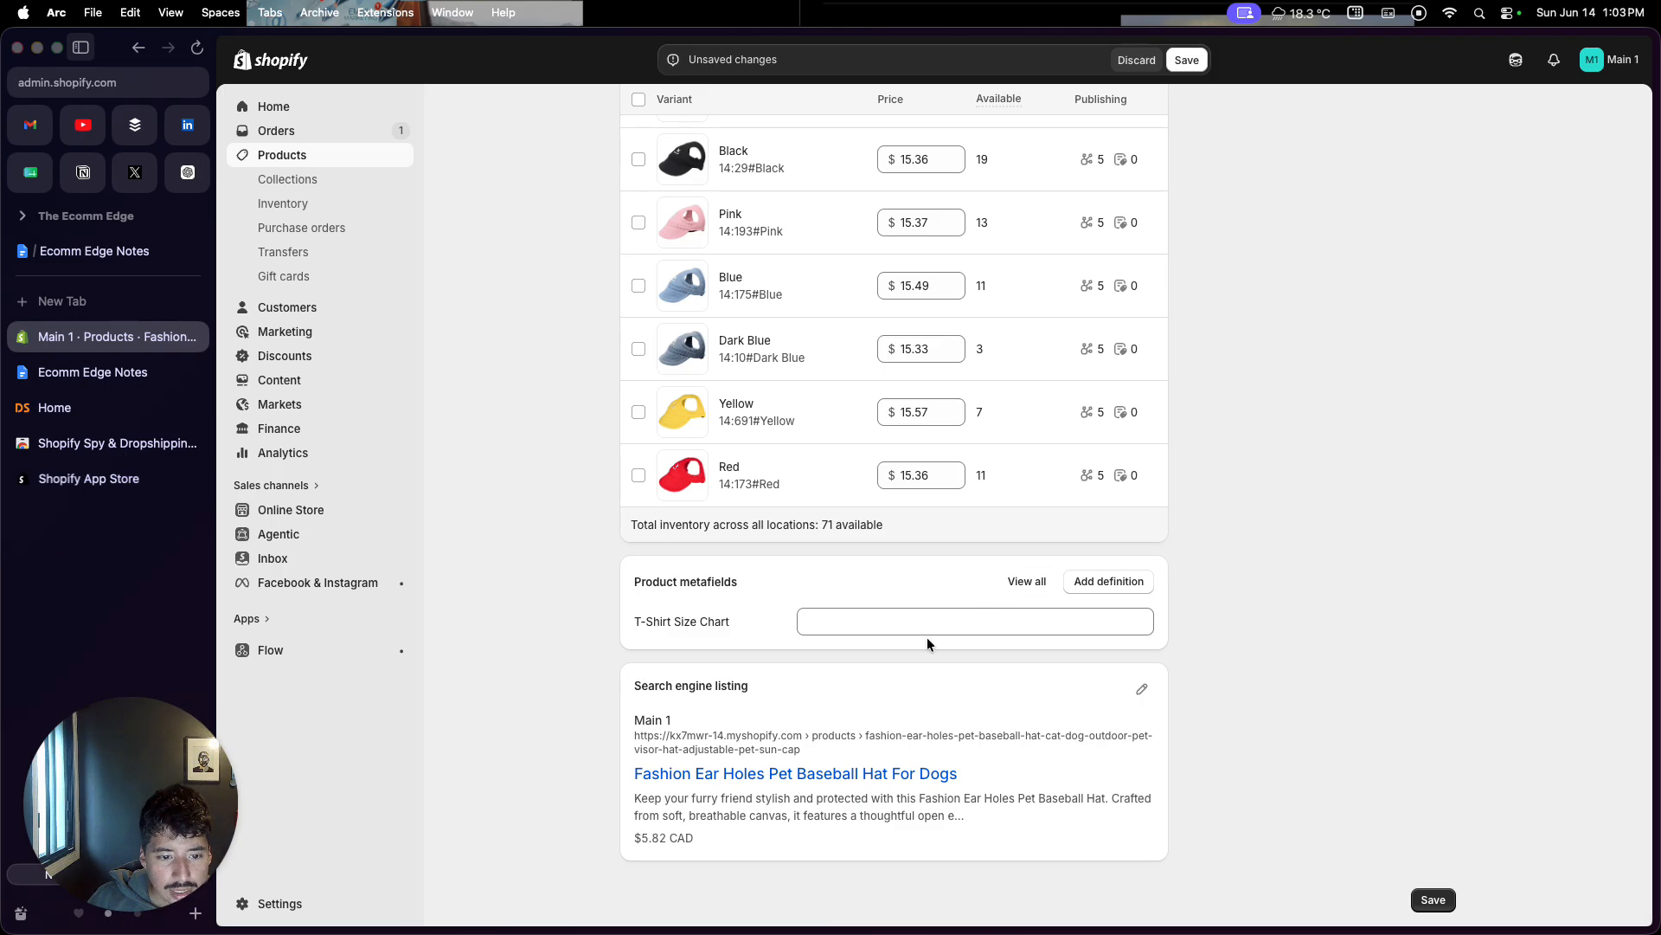
Step: Open the product's search engine listing for editing and review its page title, meta description and URL handle
scroll(822, 766, up, 10)
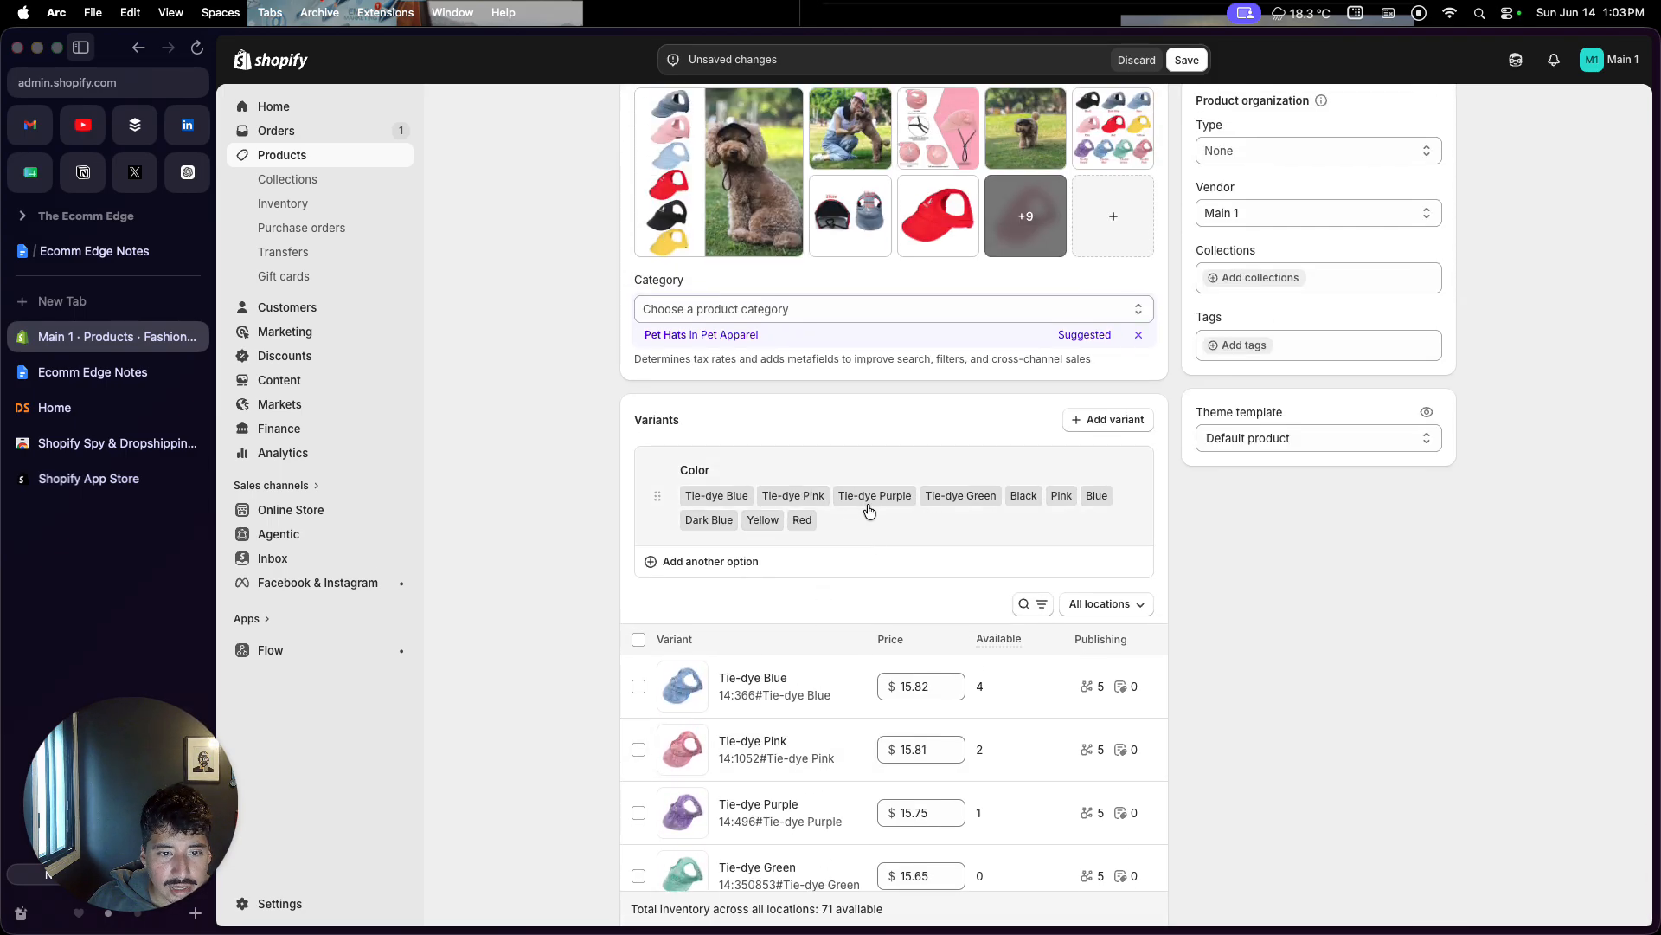
scroll(839, 615, down, 9)
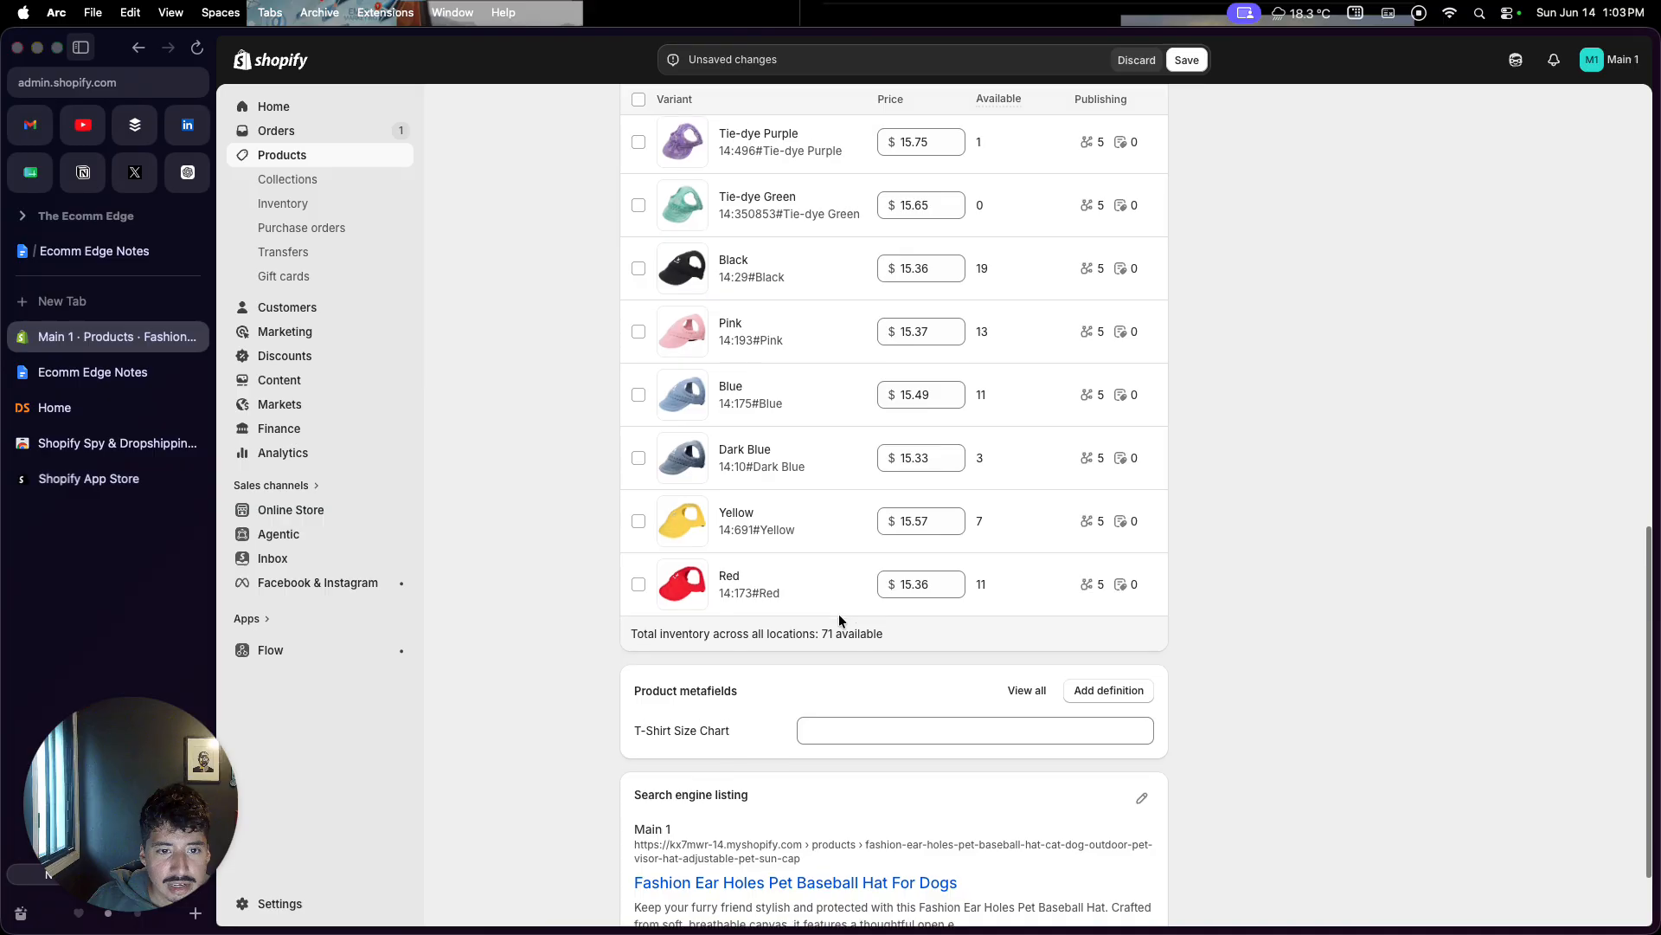
click(1142, 690)
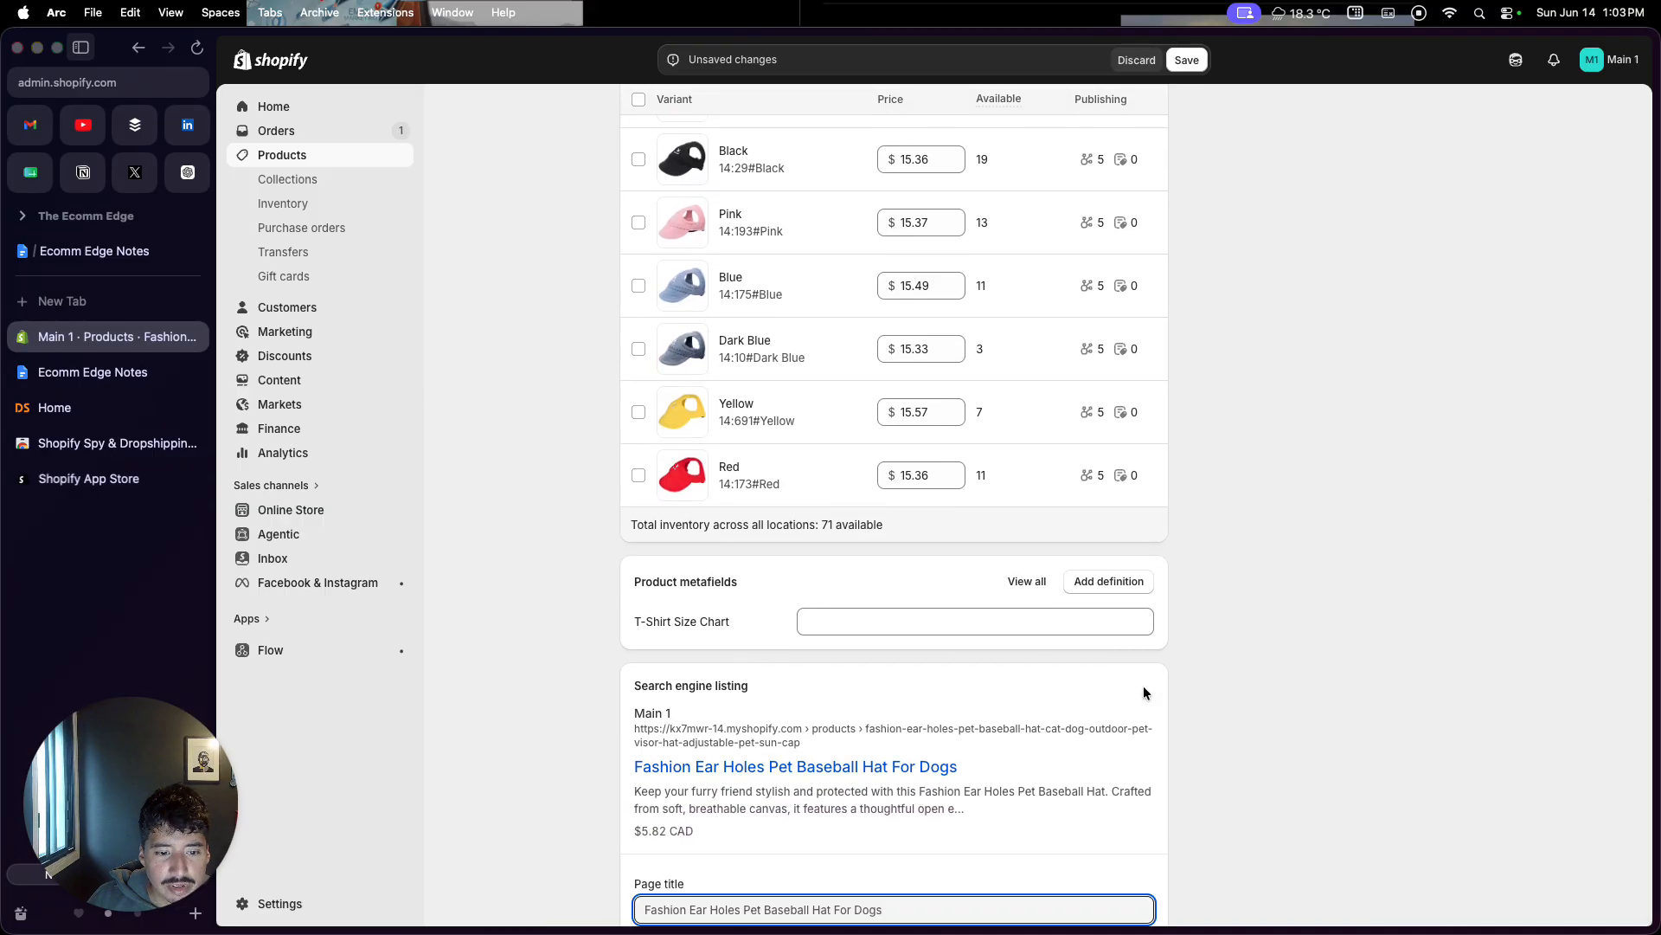
scroll(1143, 692, down, 3)
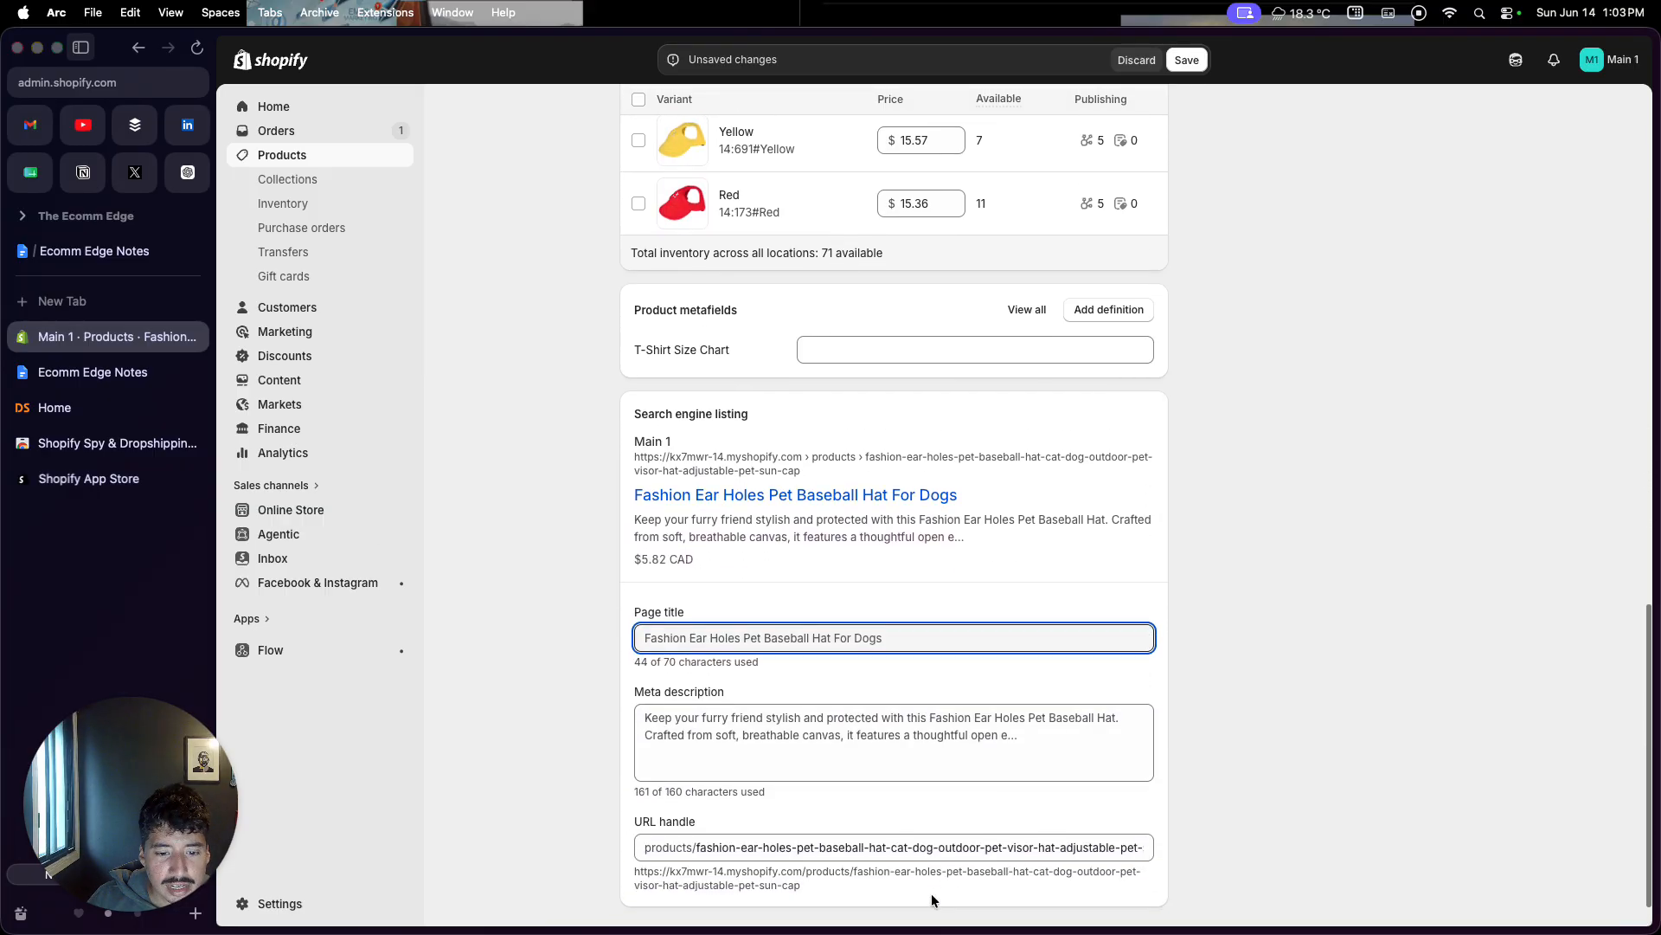
scroll(1007, 848, right, 2)
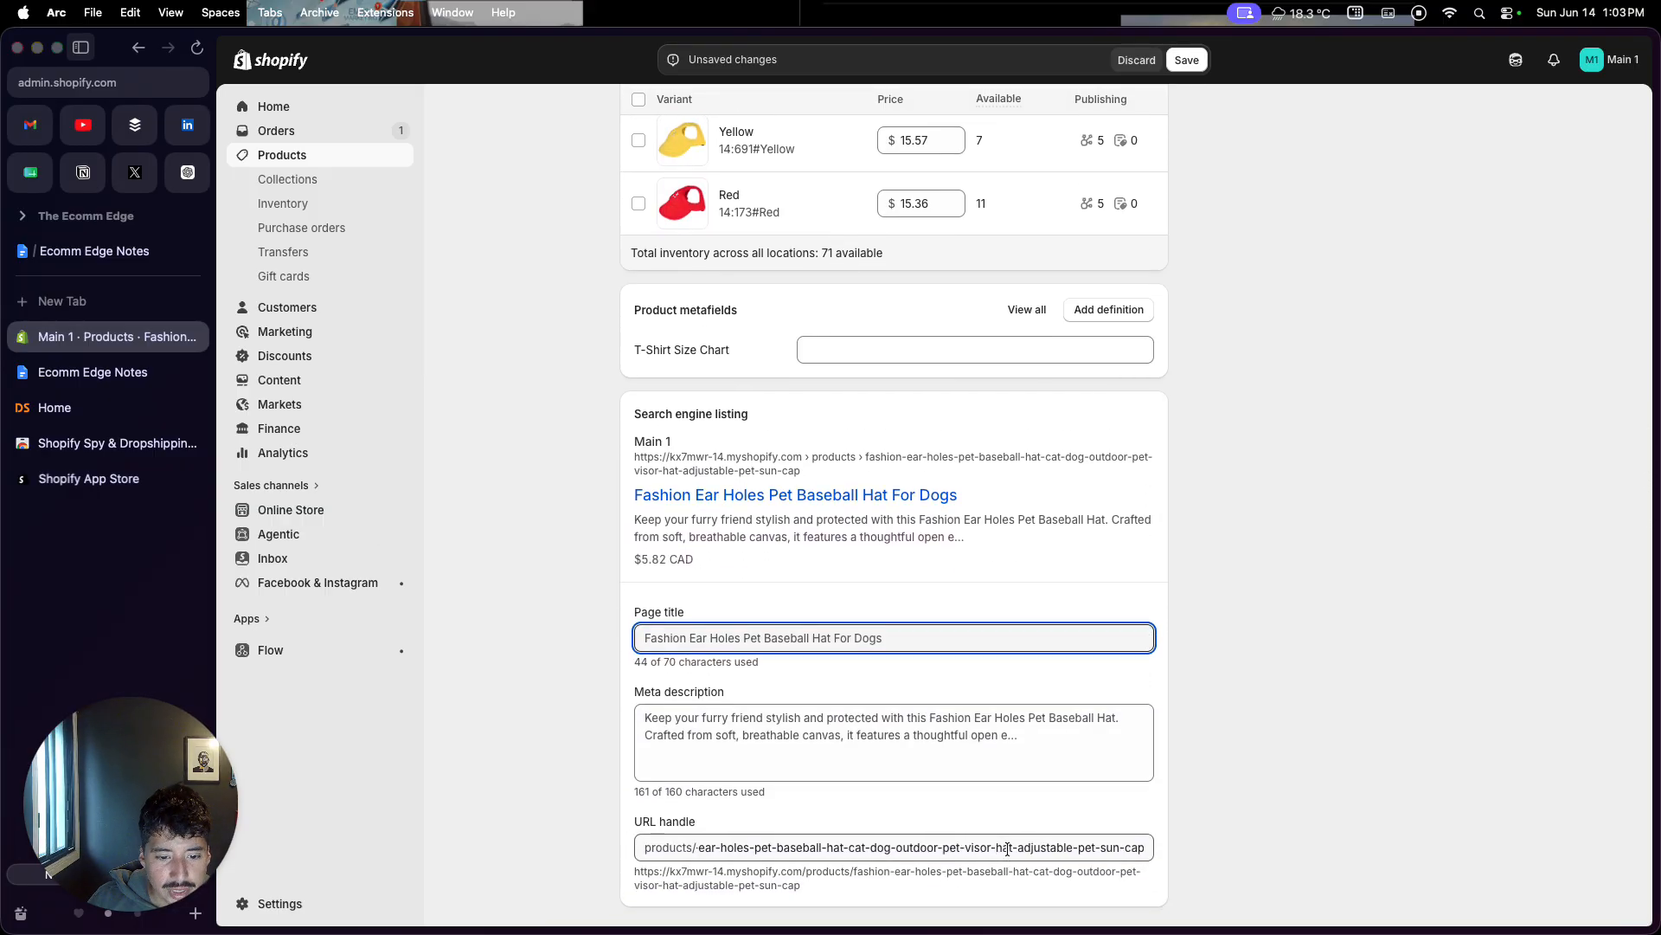
scroll(848, 855, up, 4)
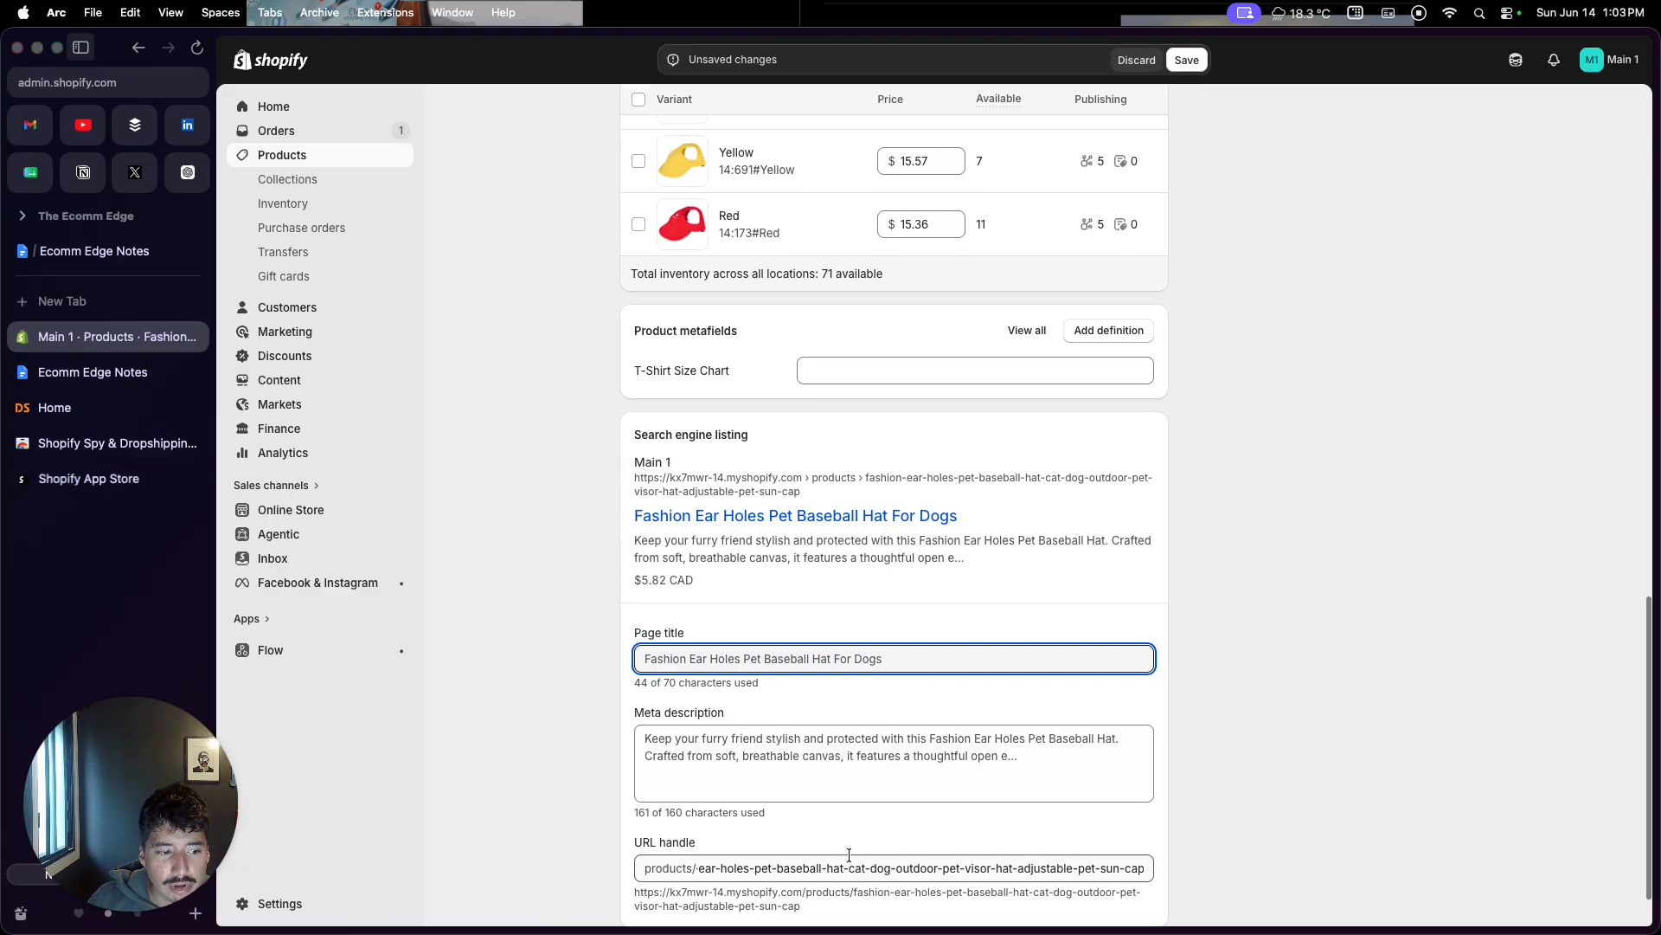
Step: Check which sales channels the product is published to, leaving the publishing settings as they are
scroll(849, 855, up, 12)
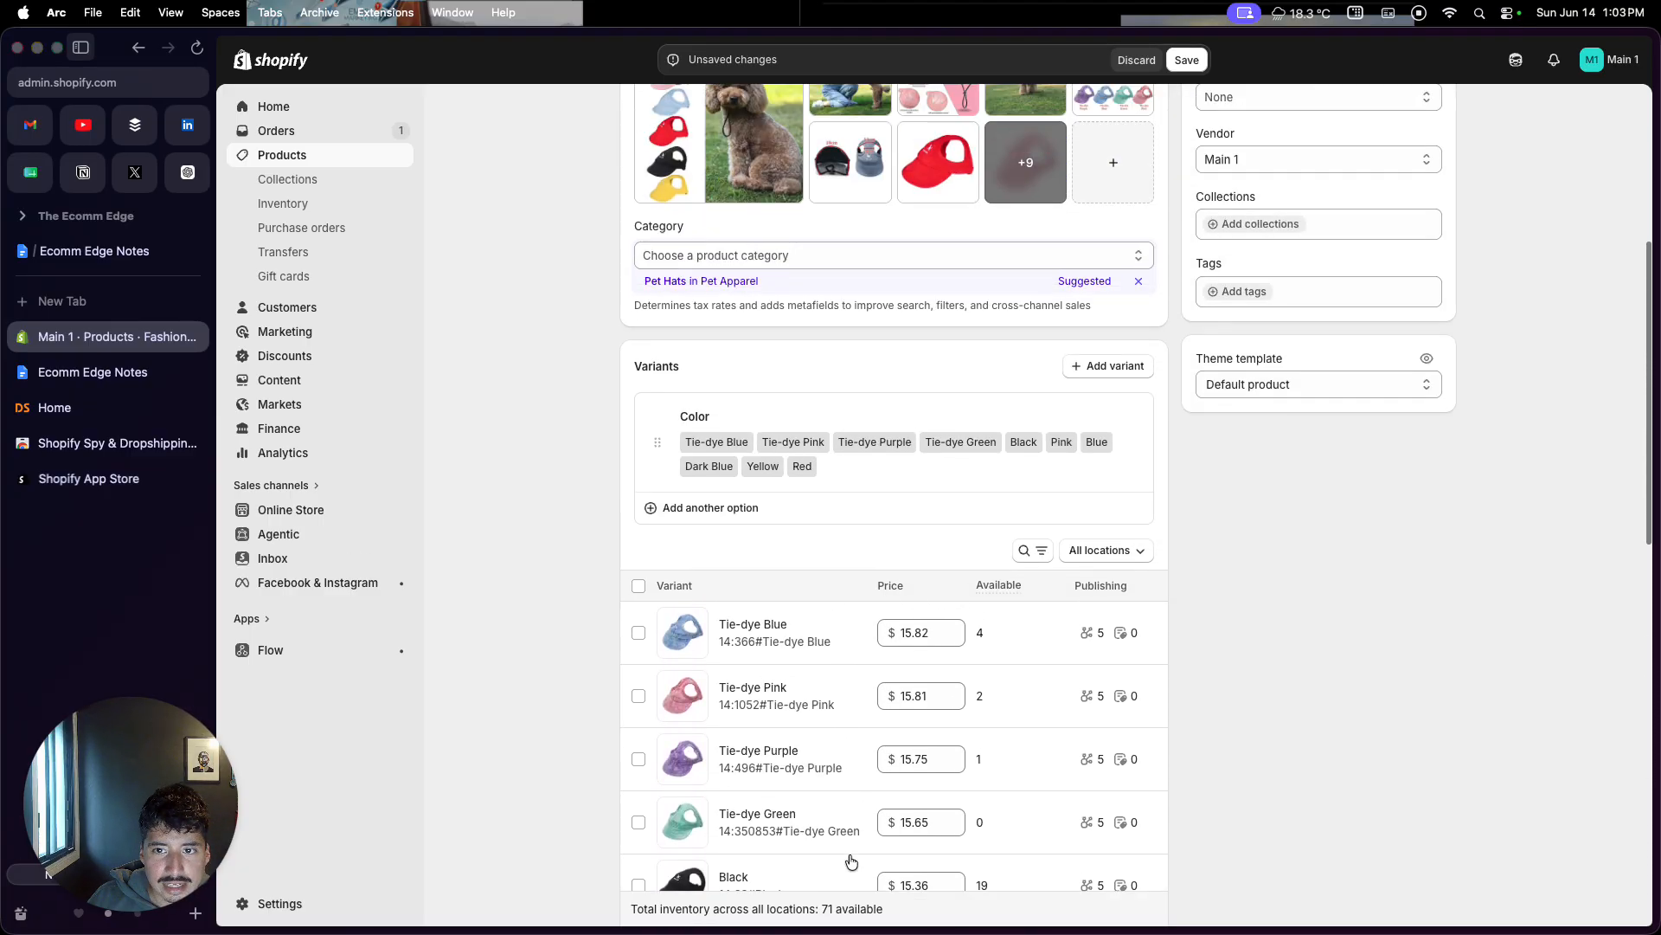
click(1429, 277)
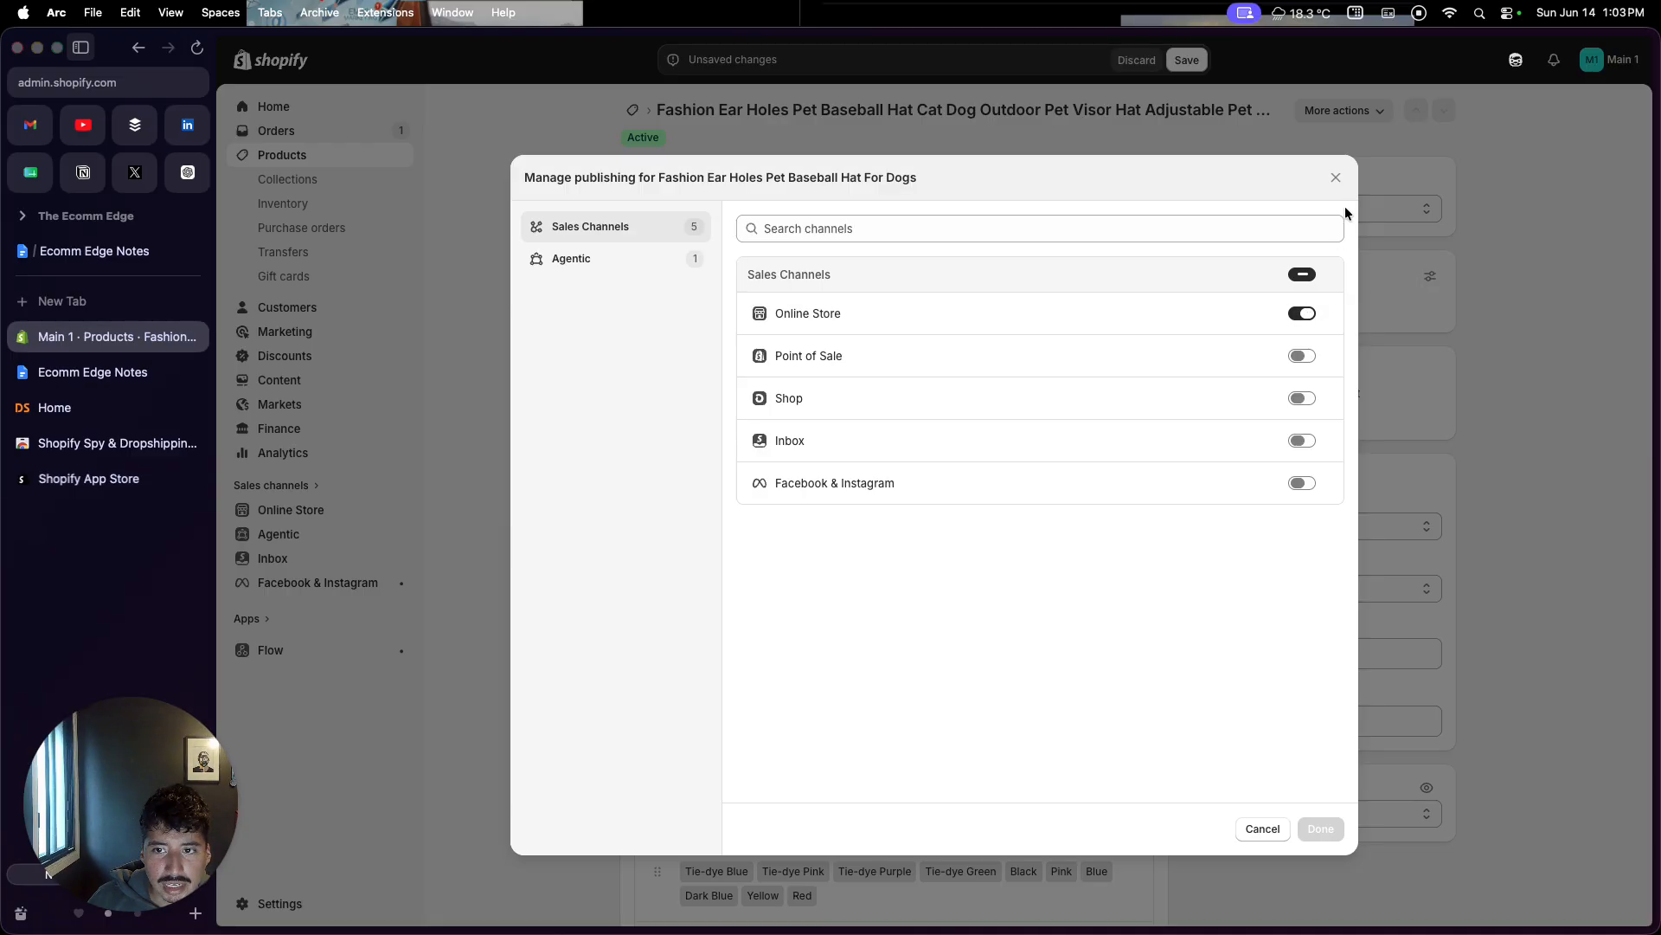
click(1338, 180)
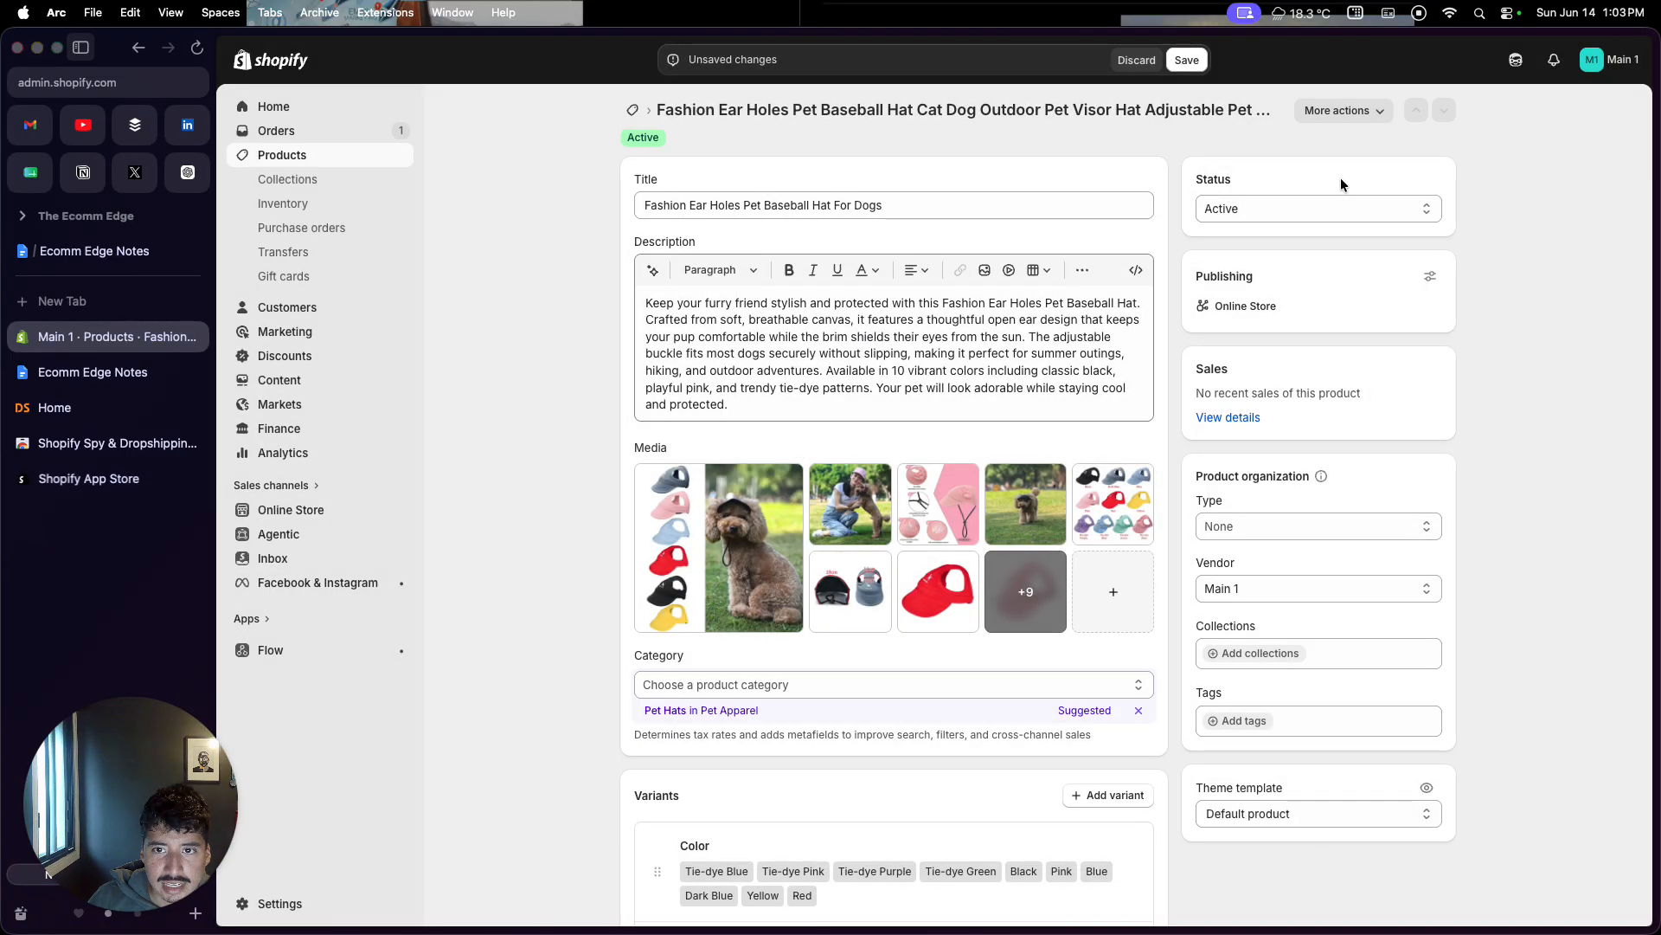
Step: Save the edited pet hat product and return to the products list
click(1188, 62)
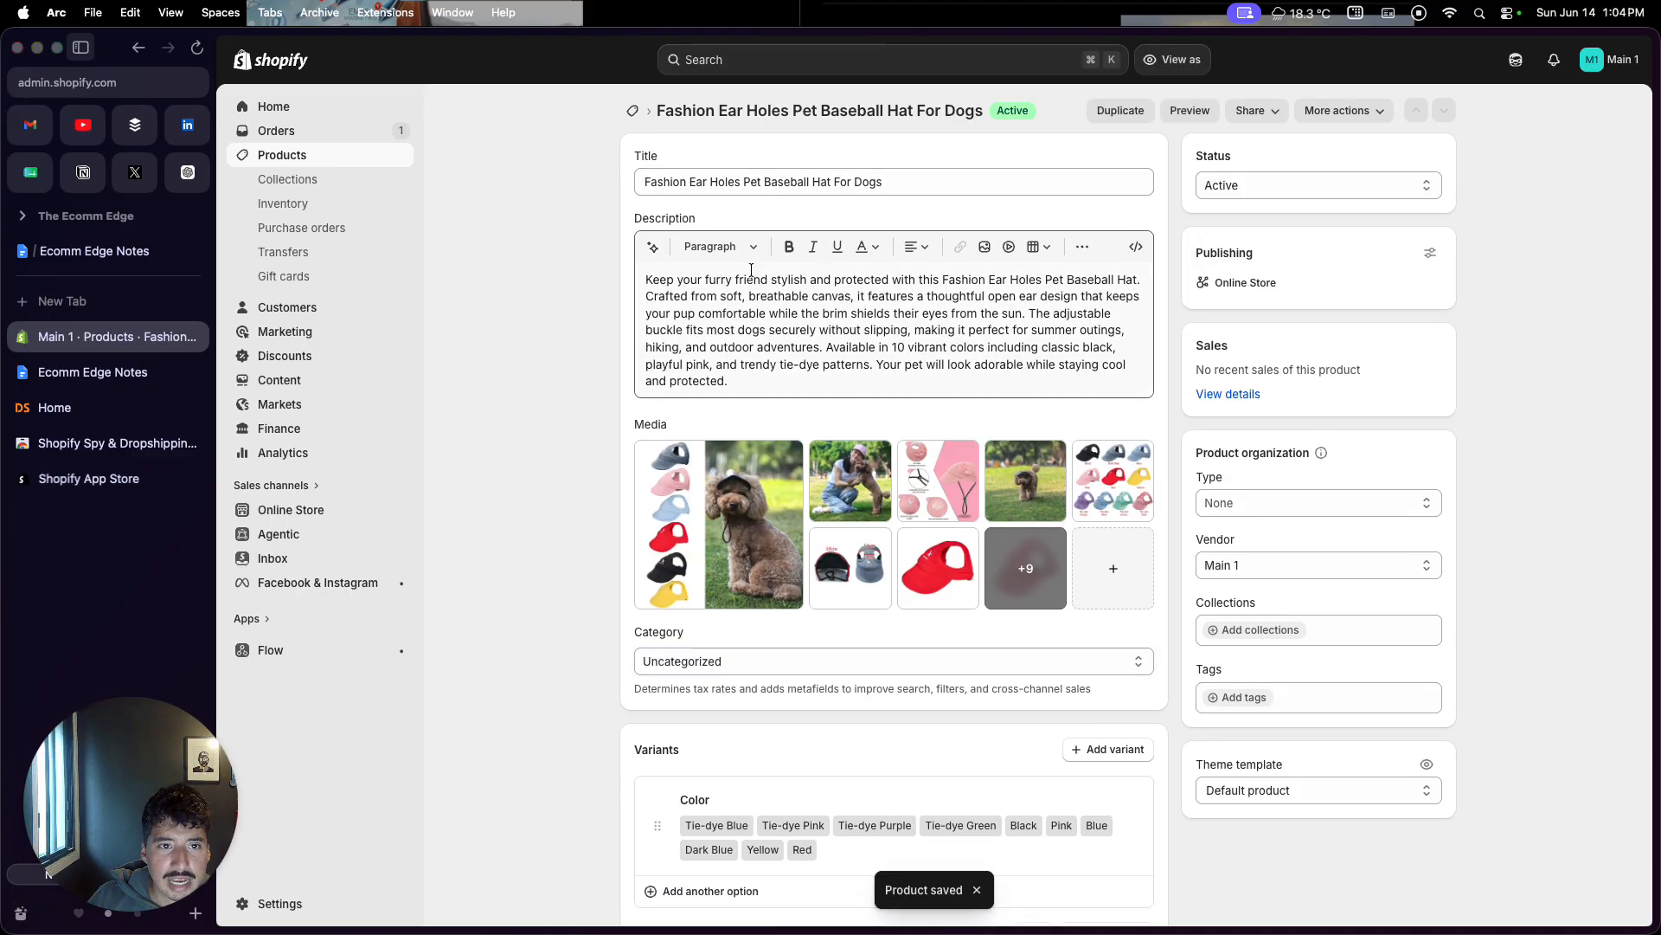
click(346, 162)
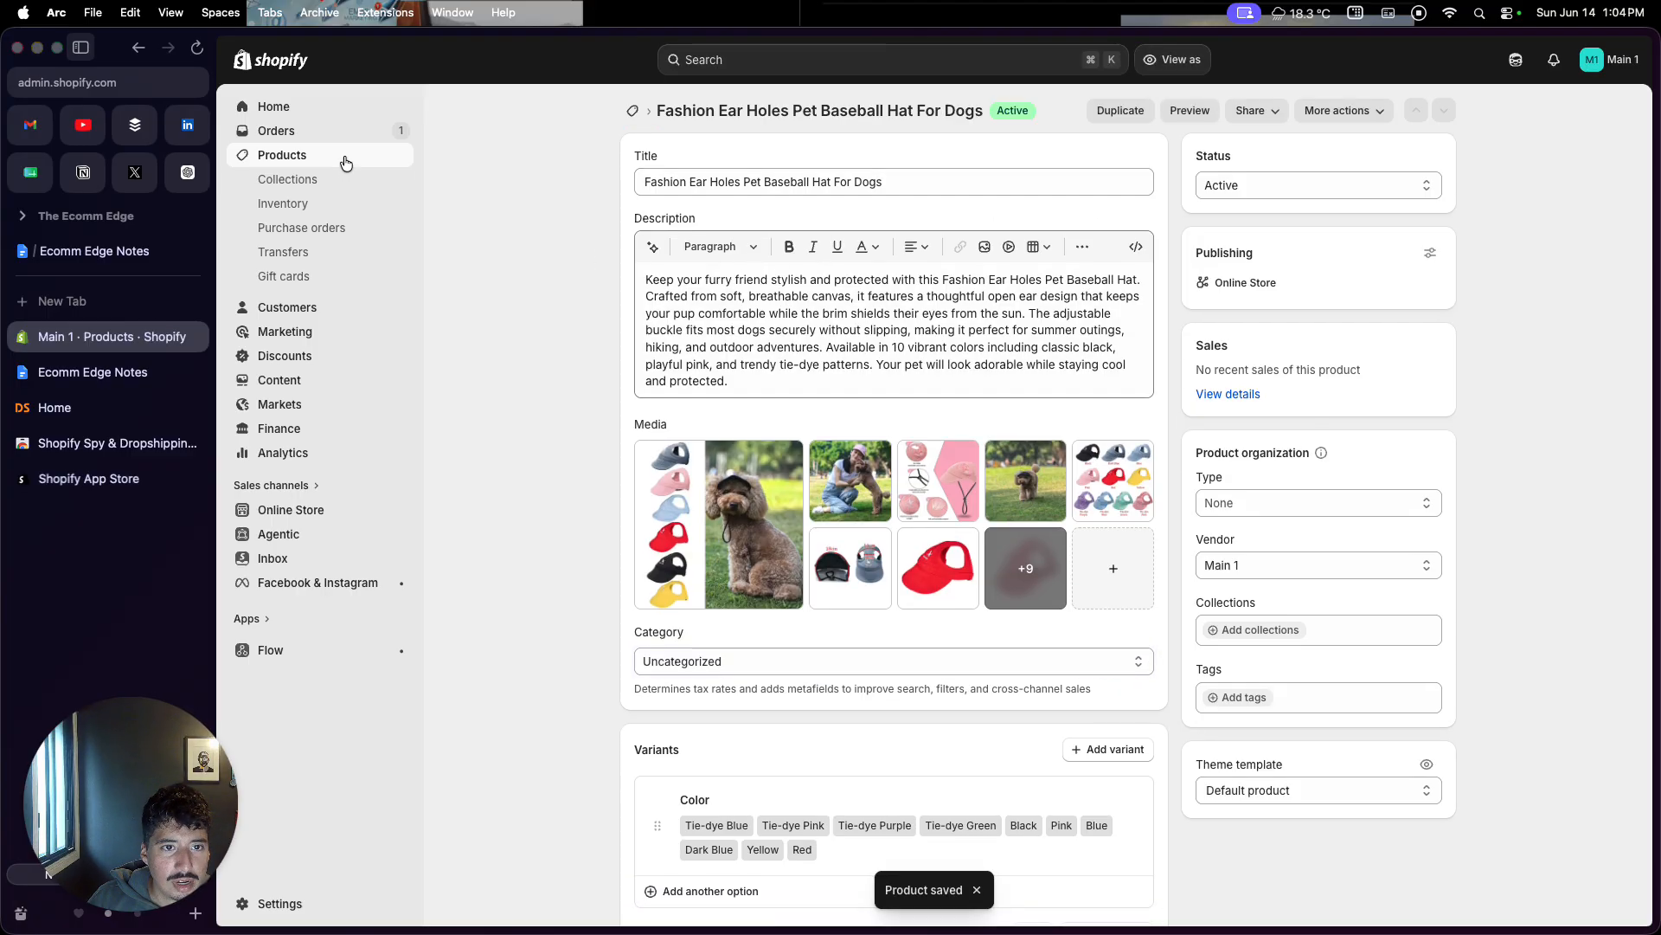
Step: Switch to the Ecomm Edge Notes document and read the Add Products and Customize Your Online Store sections
click(130, 358)
scroll(651, 661, down, 4)
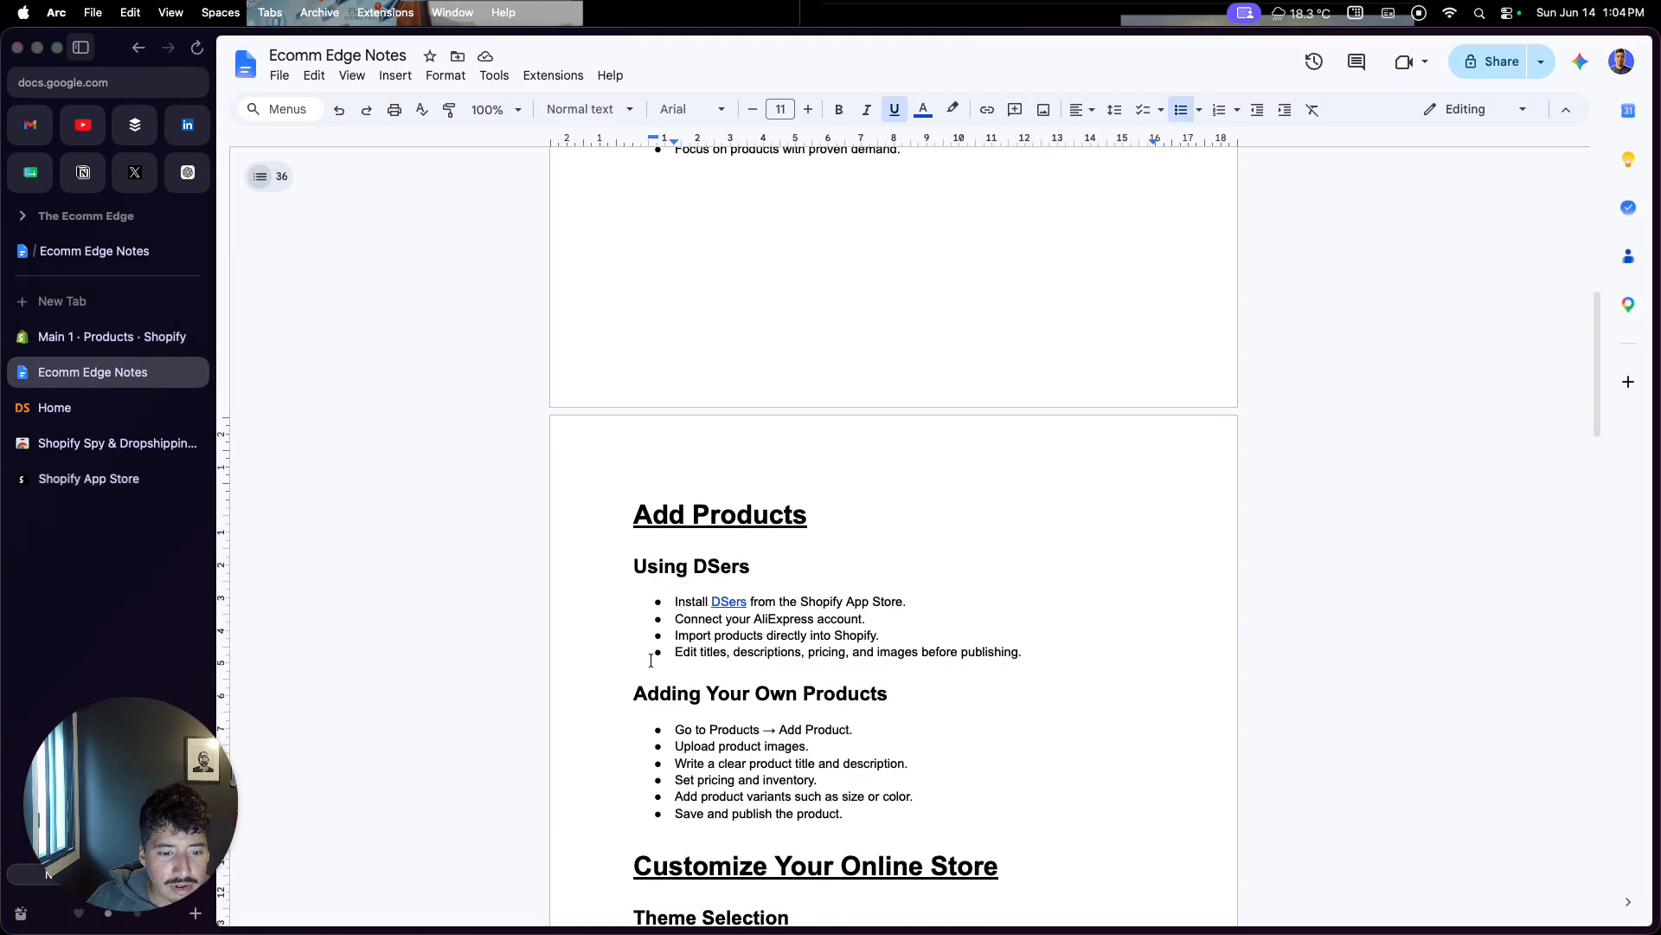
scroll(650, 661, down, 3)
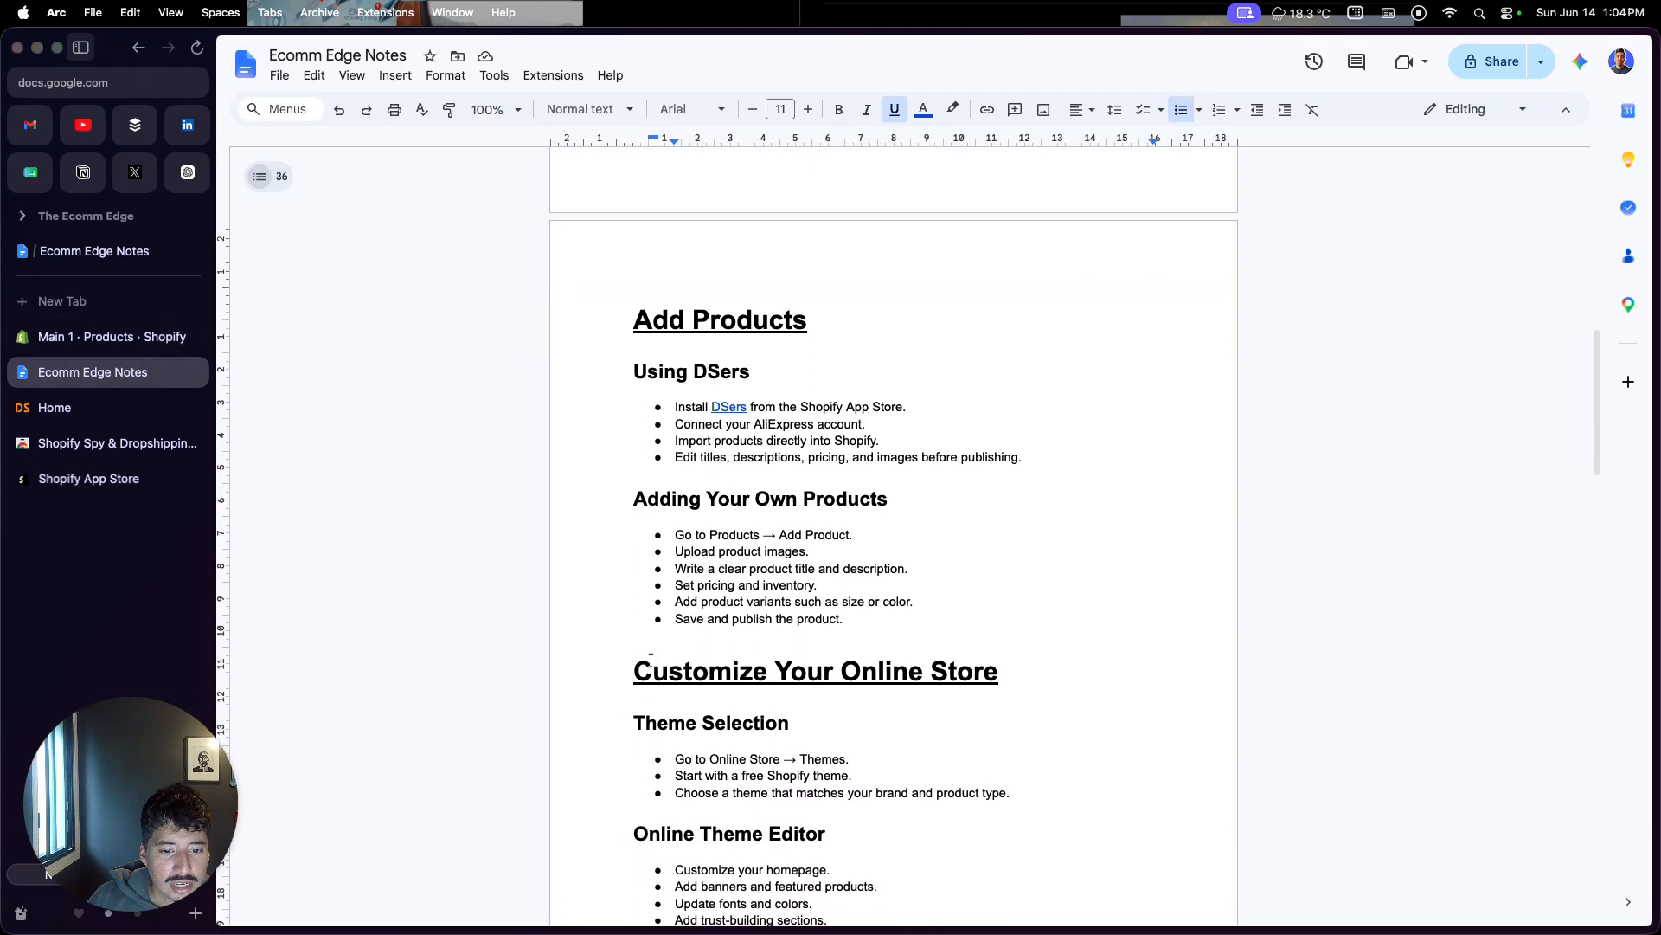
scroll(651, 660, down, 2)
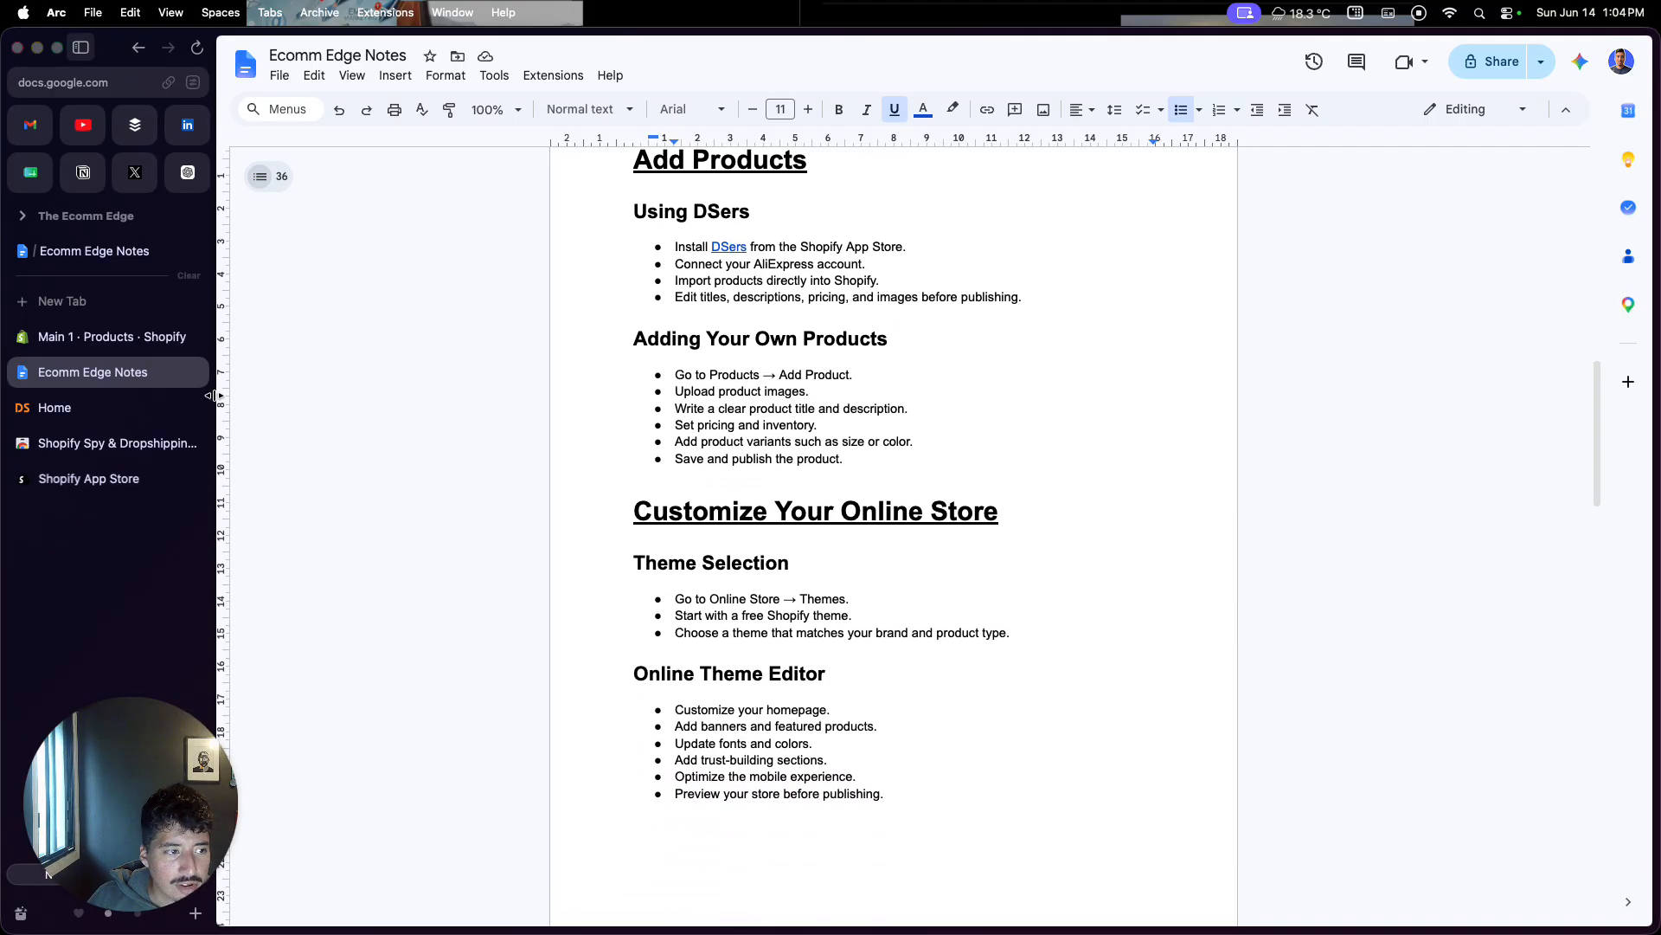
Step: Switch back to the Shopify admin, open the Online Store page and review the current Spotlight theme and the suggested themes
click(121, 346)
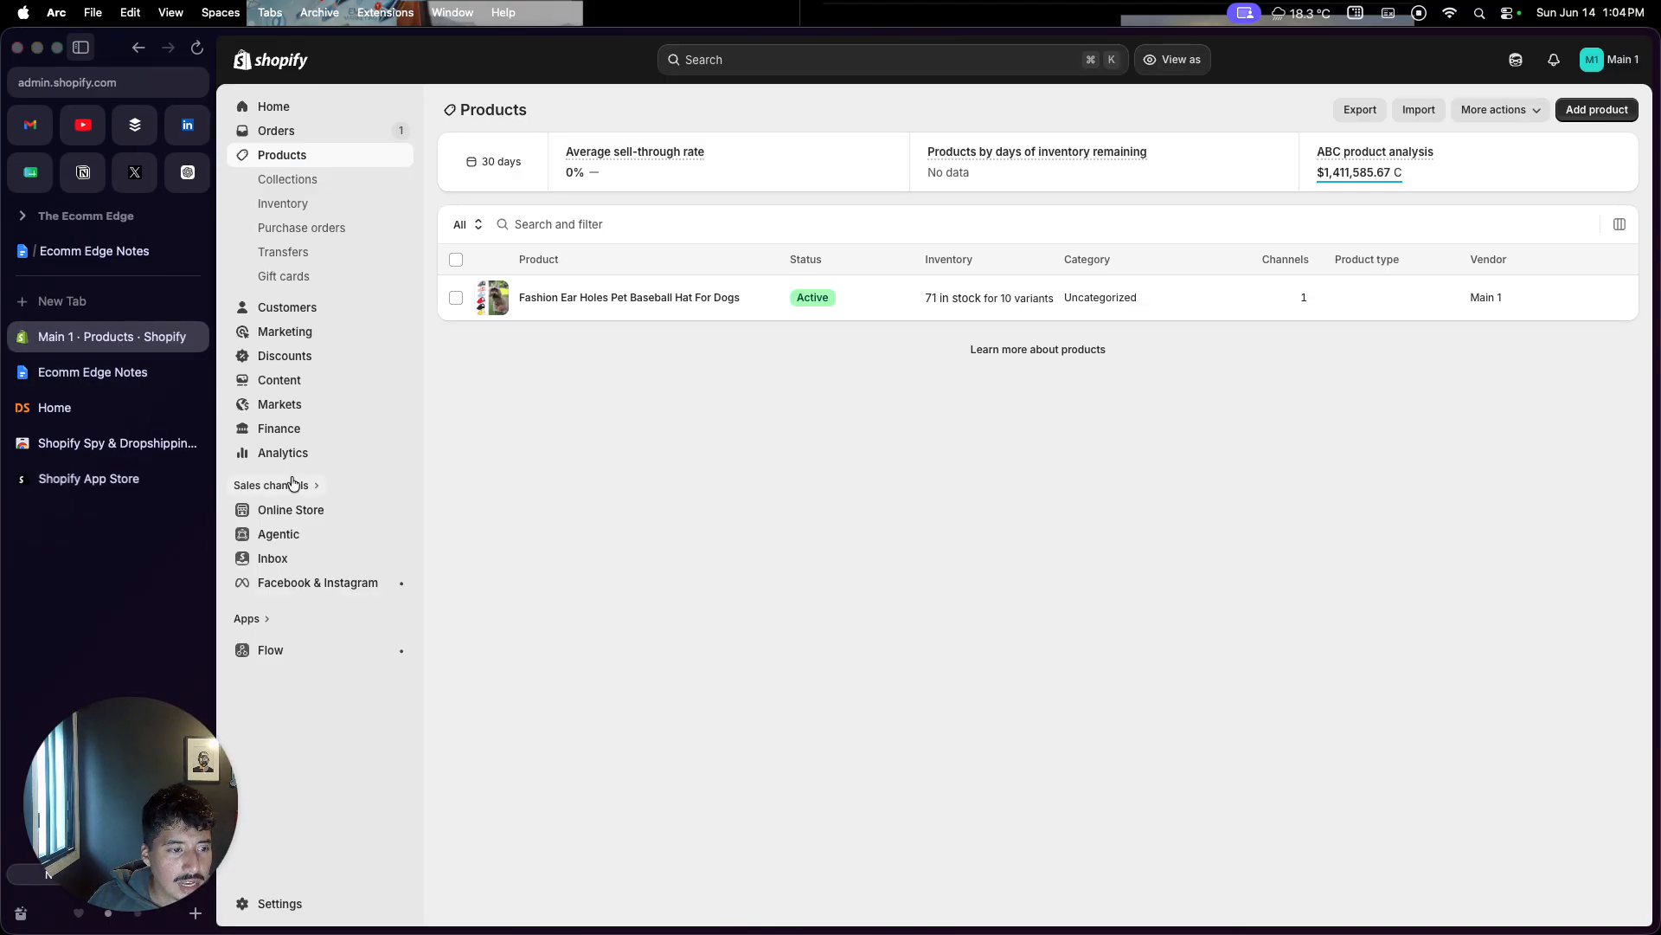
click(315, 520)
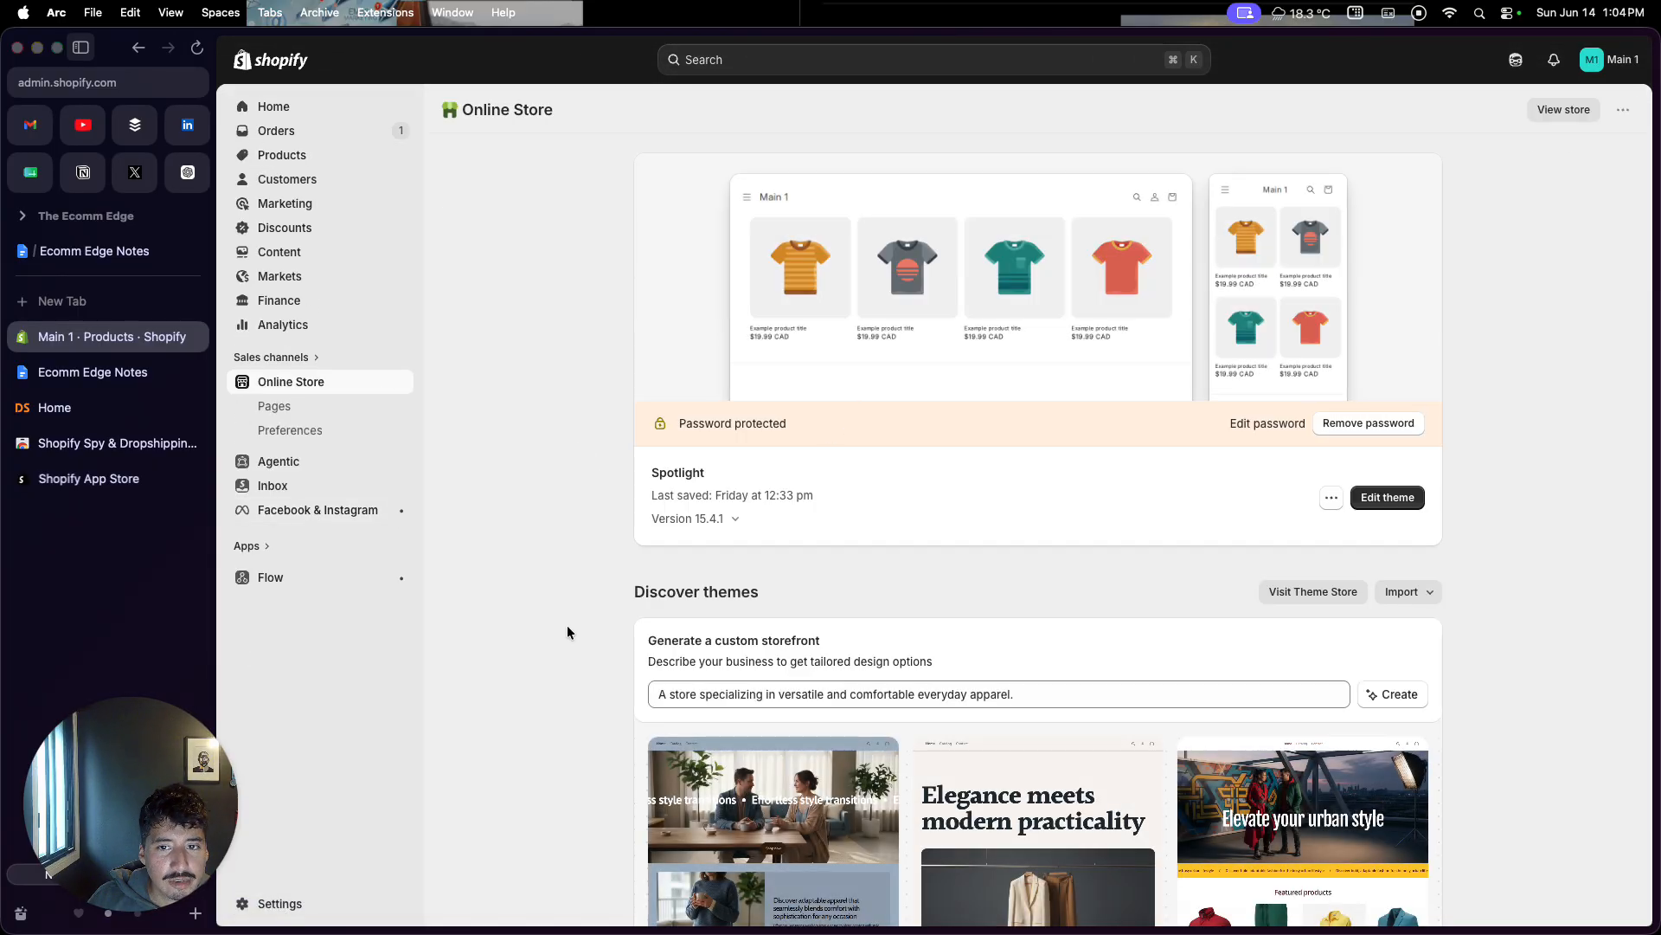
drag(652, 472, 684, 473)
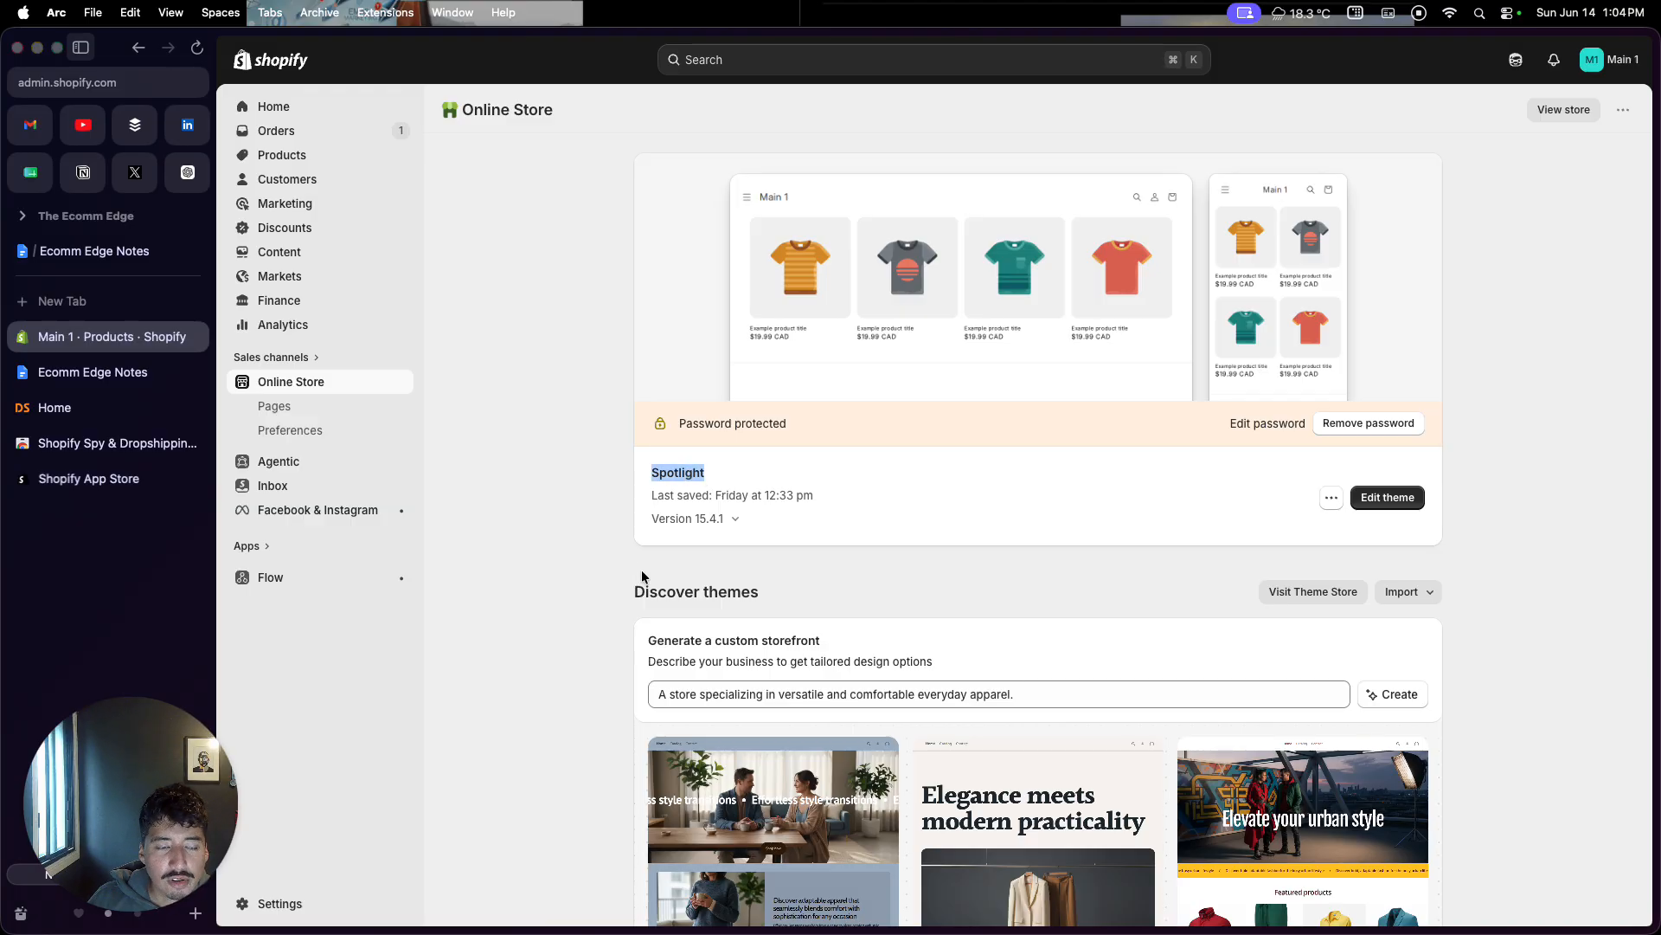
scroll(636, 668, down, 1)
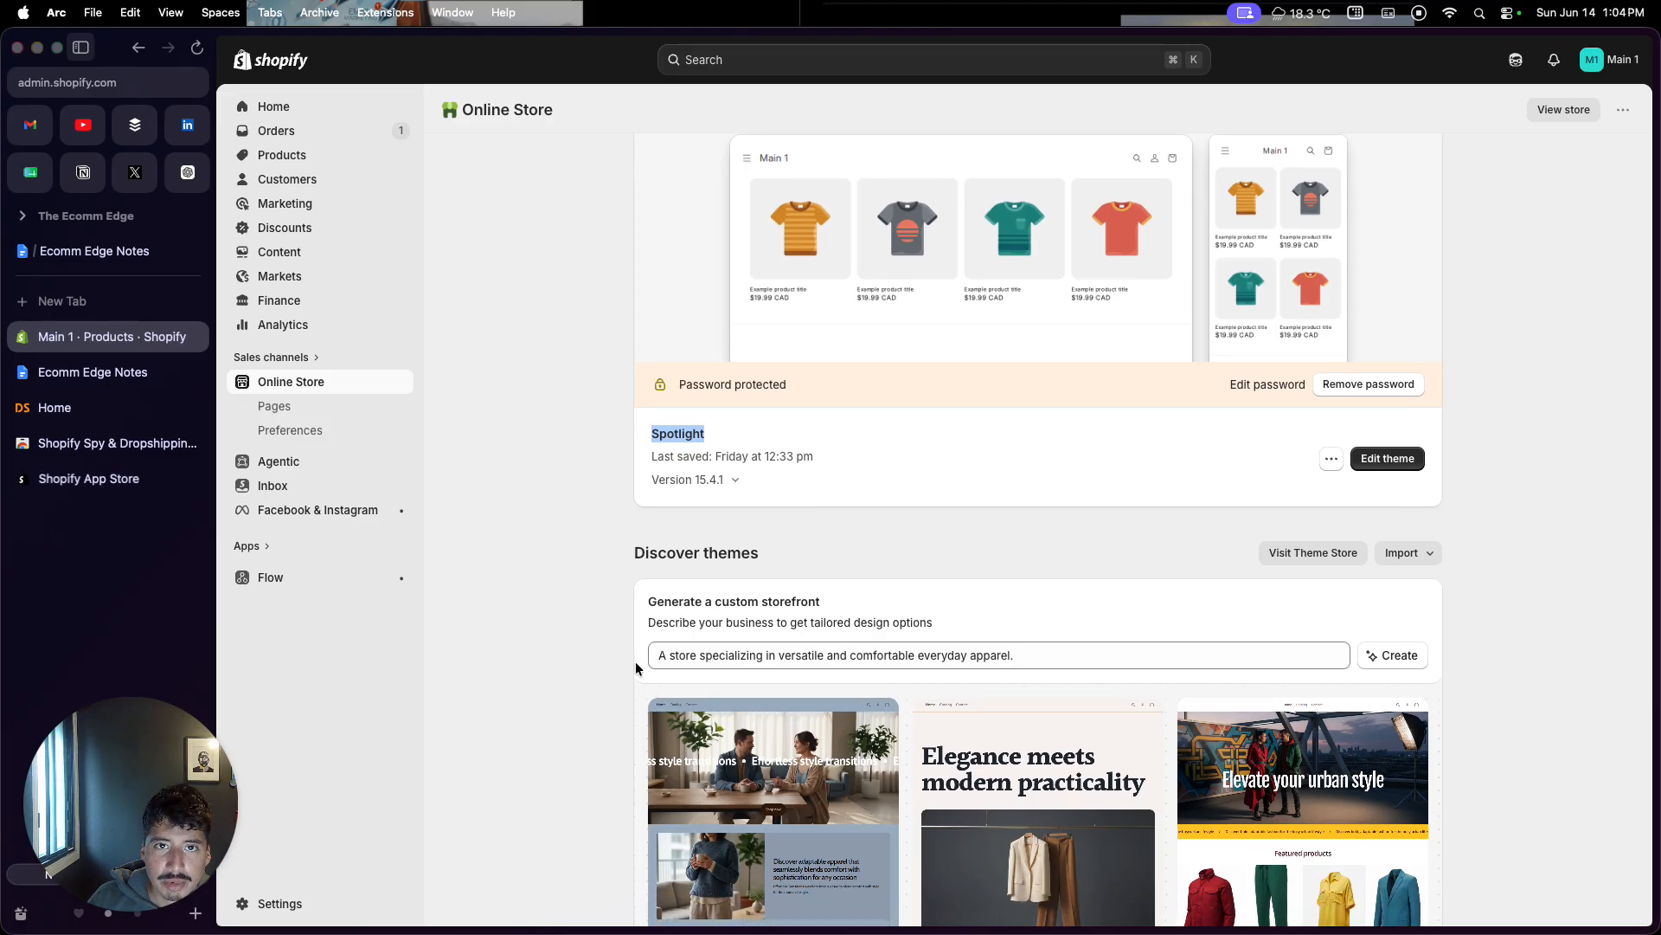
scroll(636, 668, down, 5)
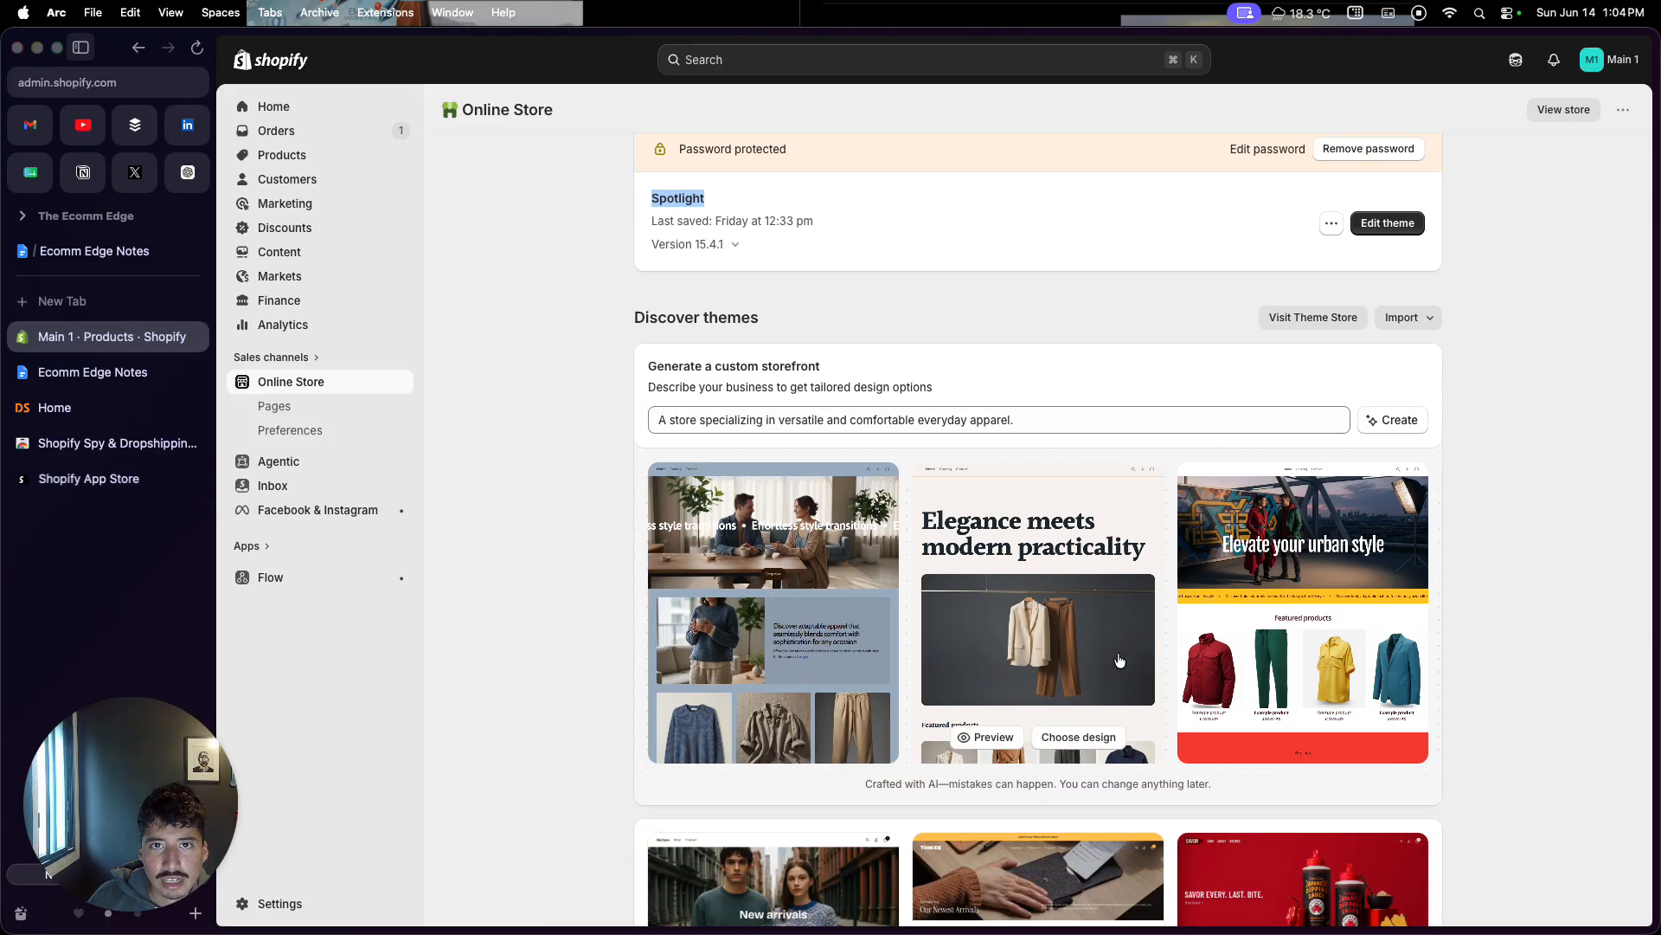
scroll(1119, 661, down, 6)
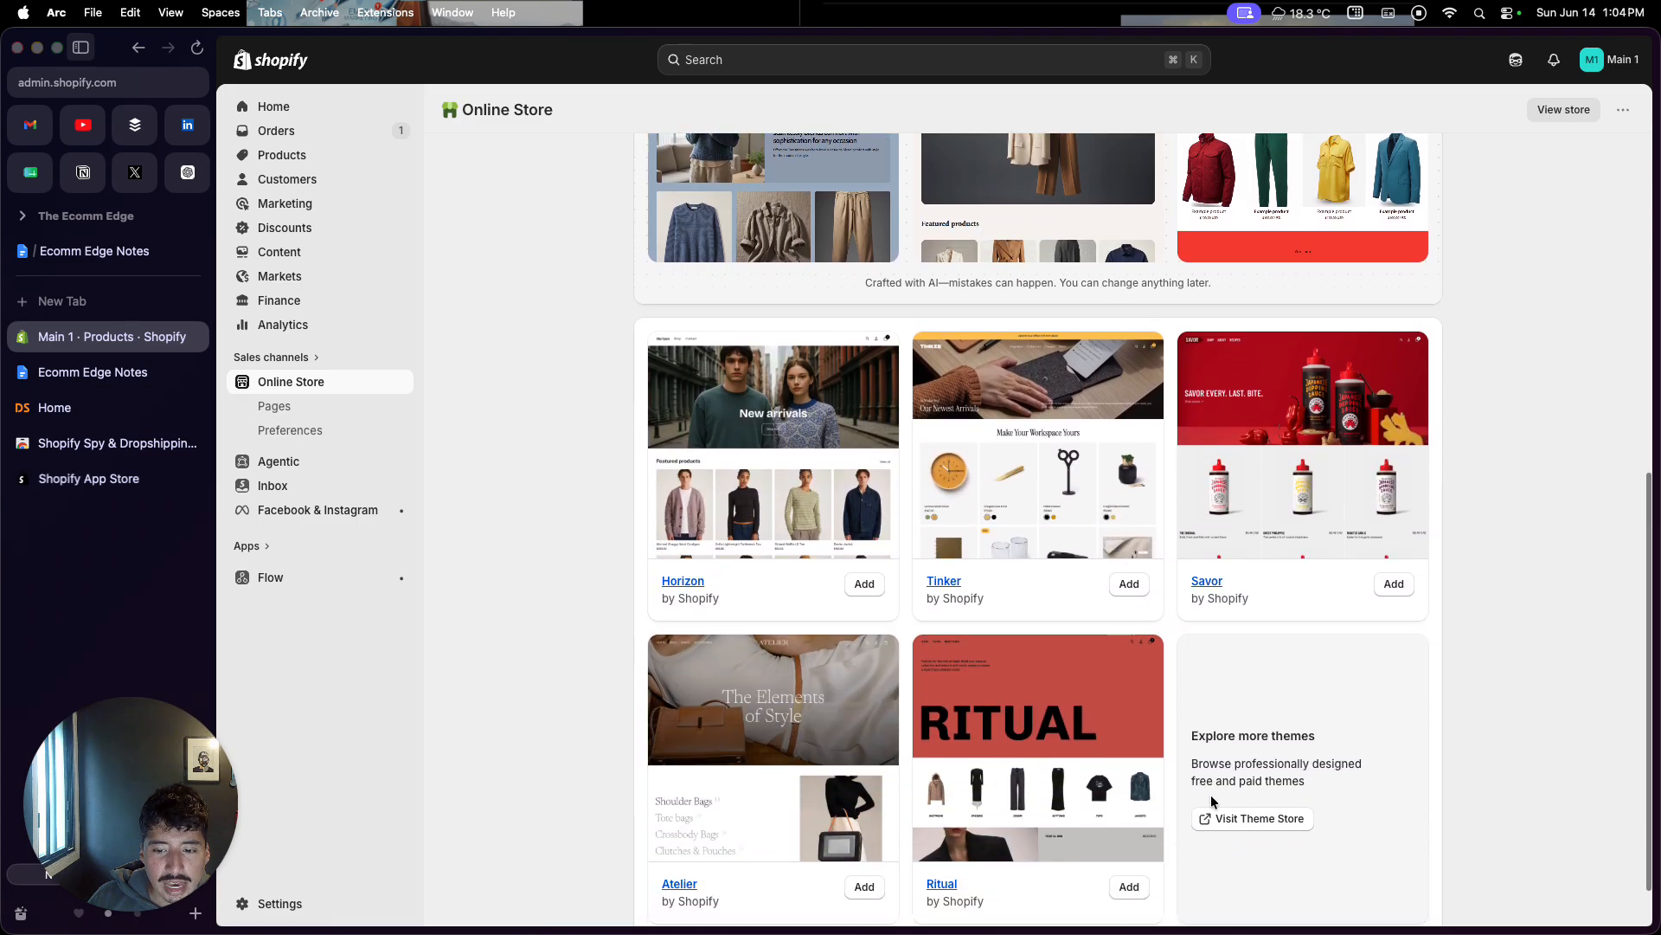
Step: Visit the Shopify Theme Store and filter the themes to show only free ones
click(1228, 821)
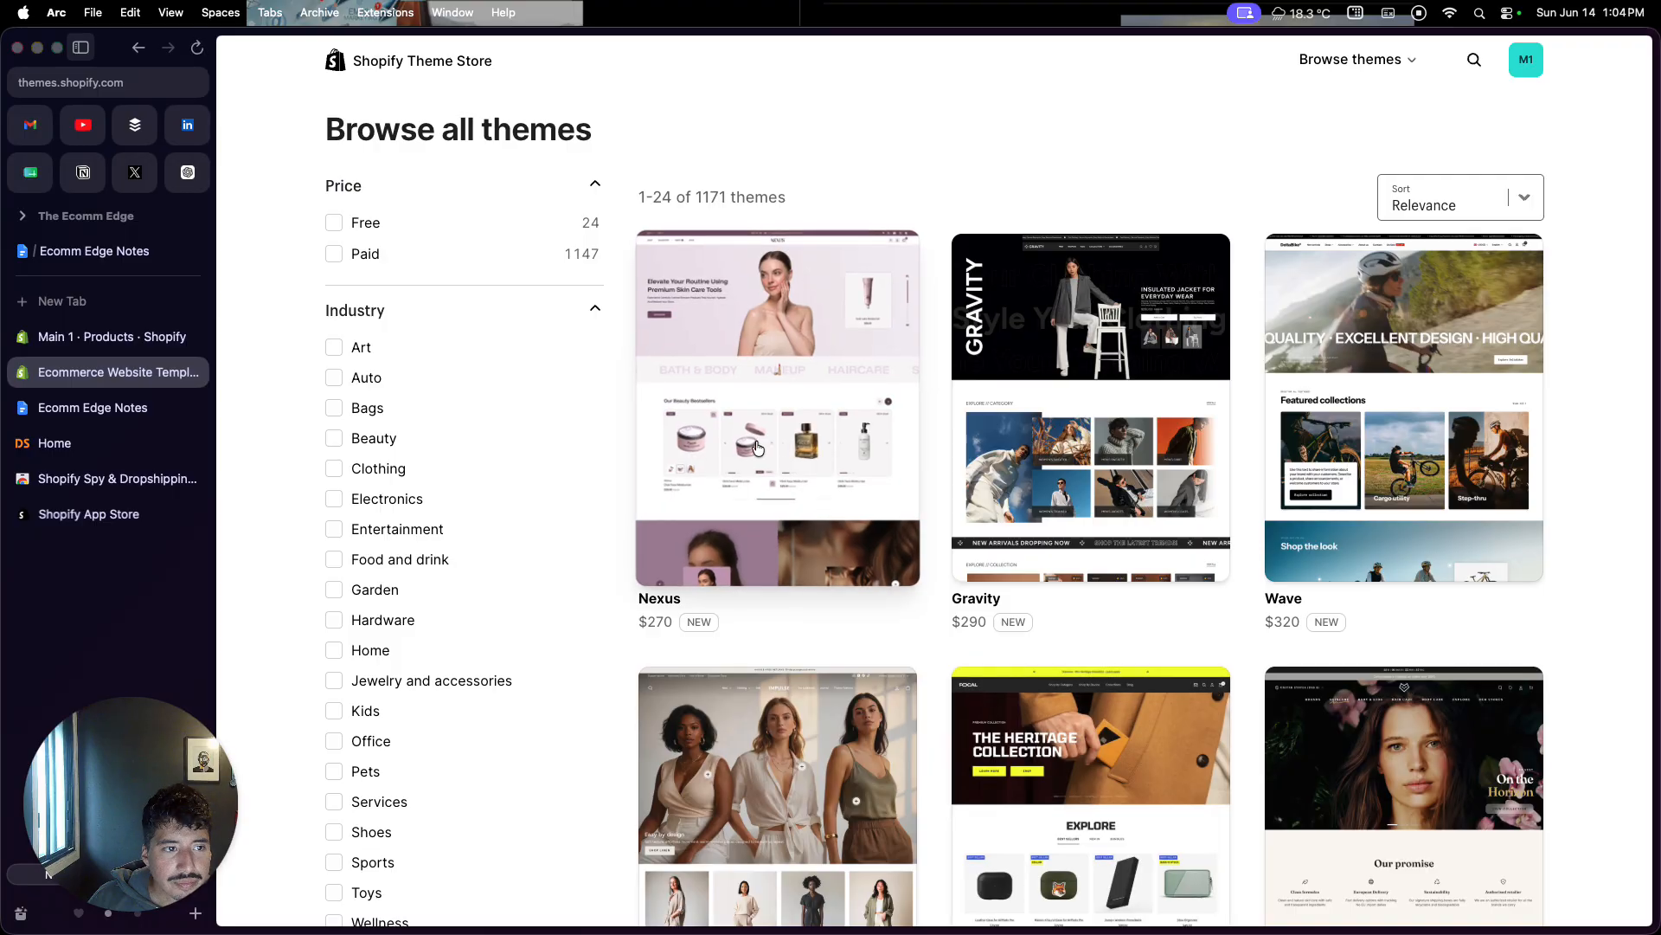
click(332, 224)
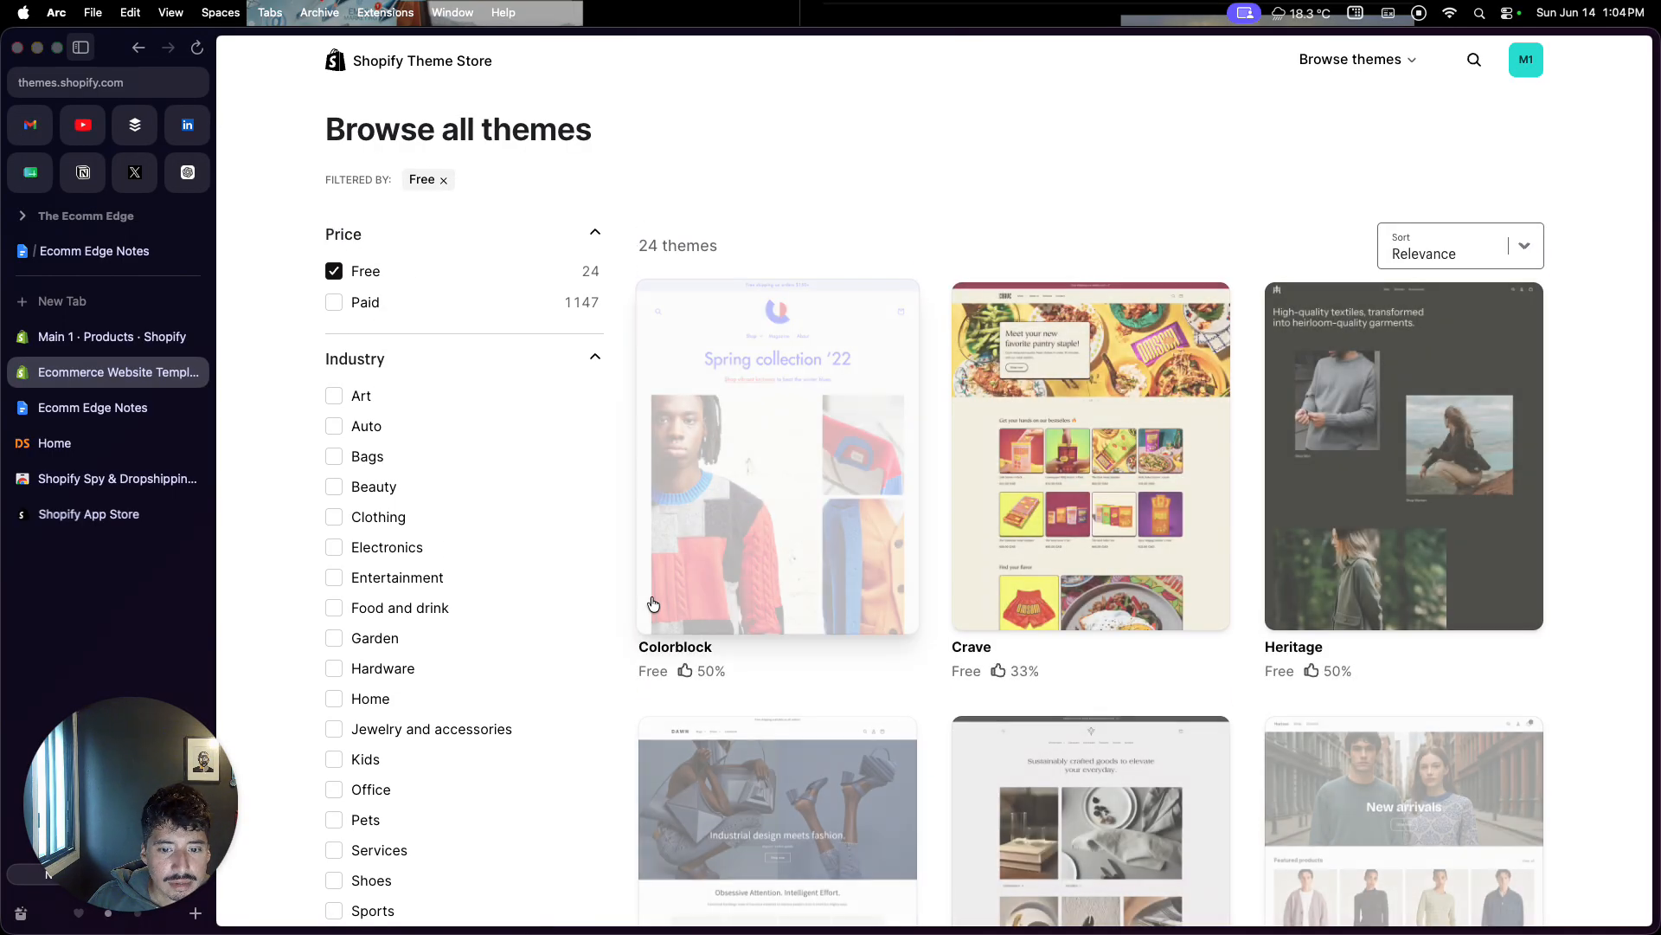
Step: Browse the full list of free themes and compare their preview designs
scroll(653, 603, down, 5)
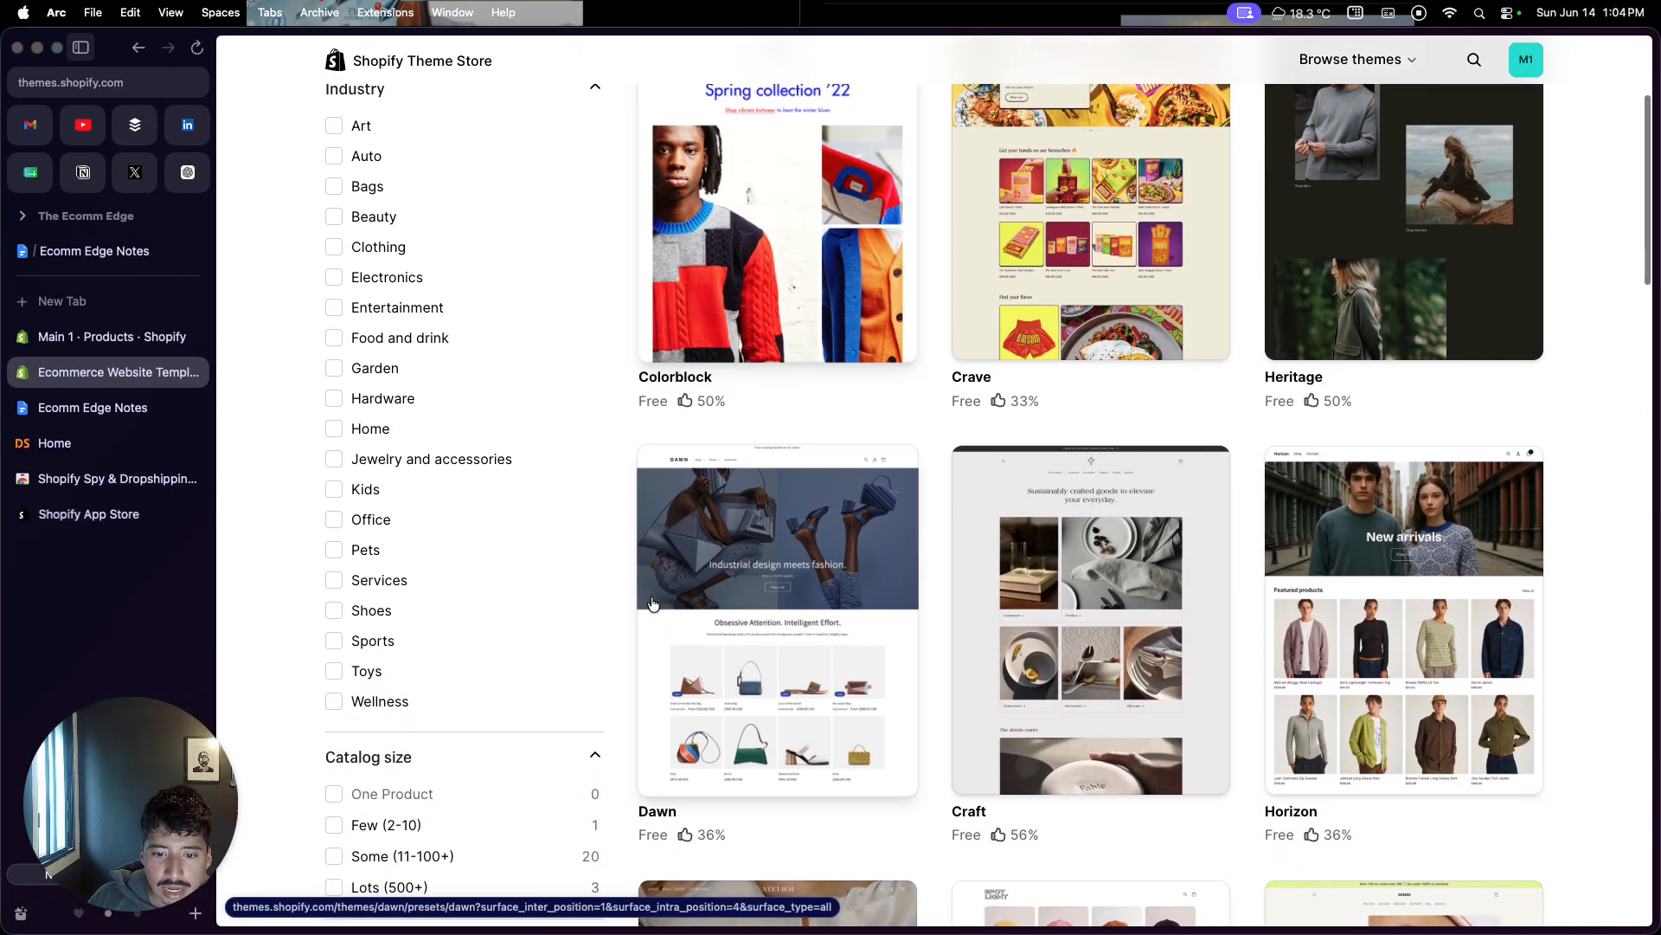
scroll(653, 603, down, 7)
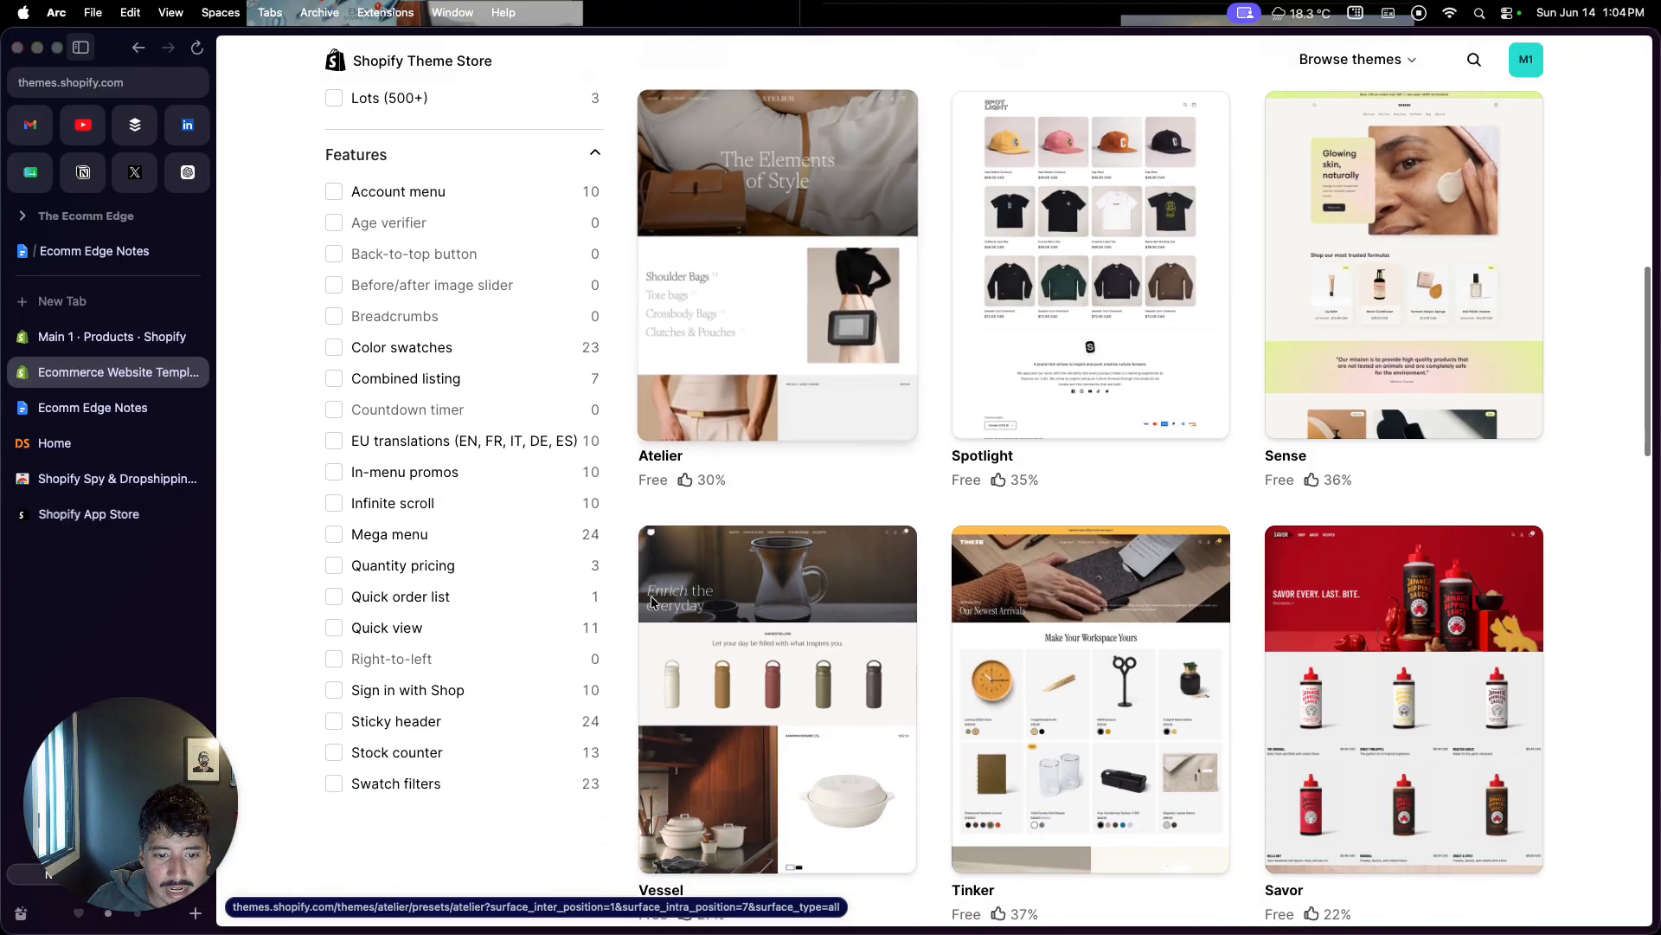
scroll(653, 603, down, 6)
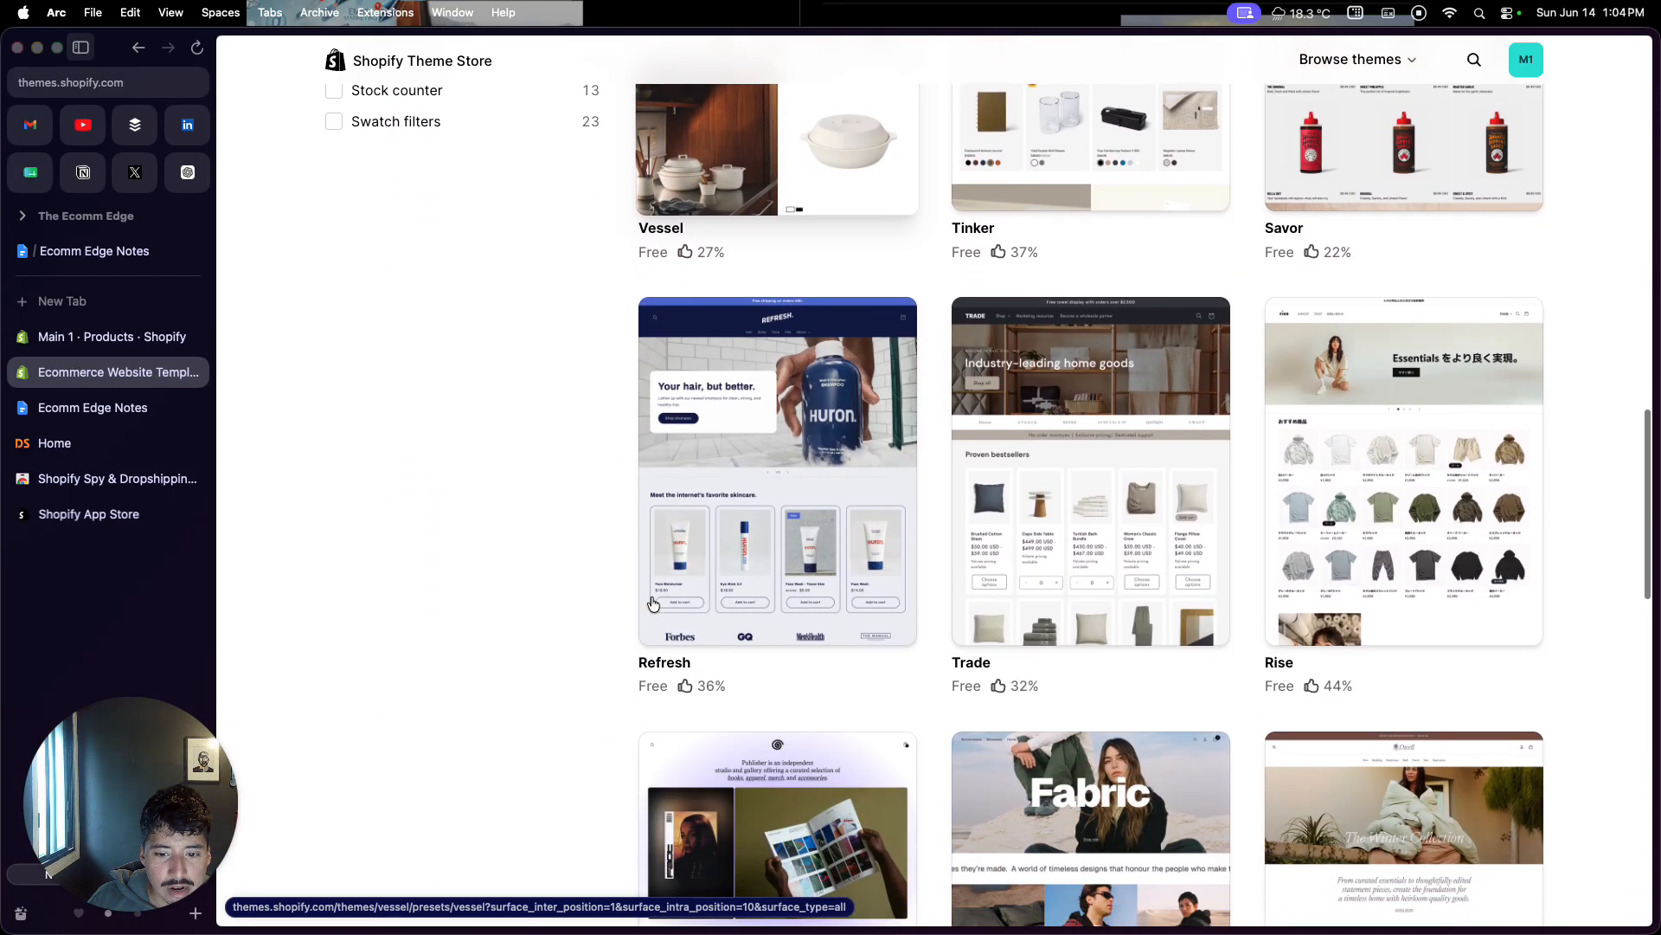
scroll(653, 603, down, 8)
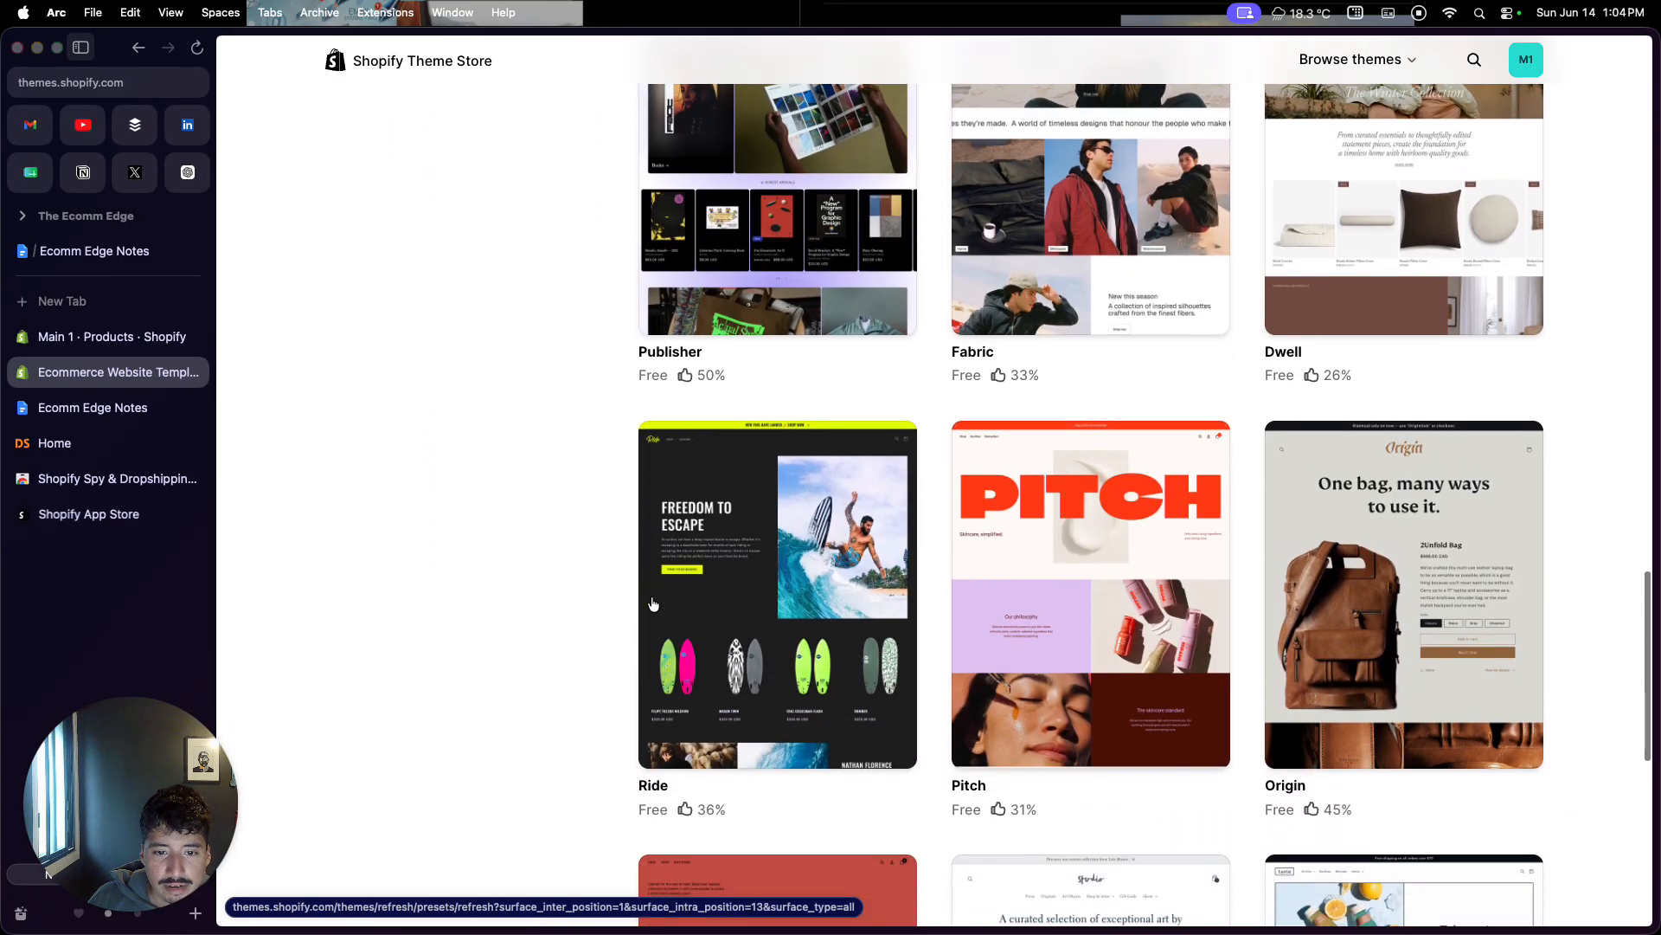
scroll(654, 604, down, 7)
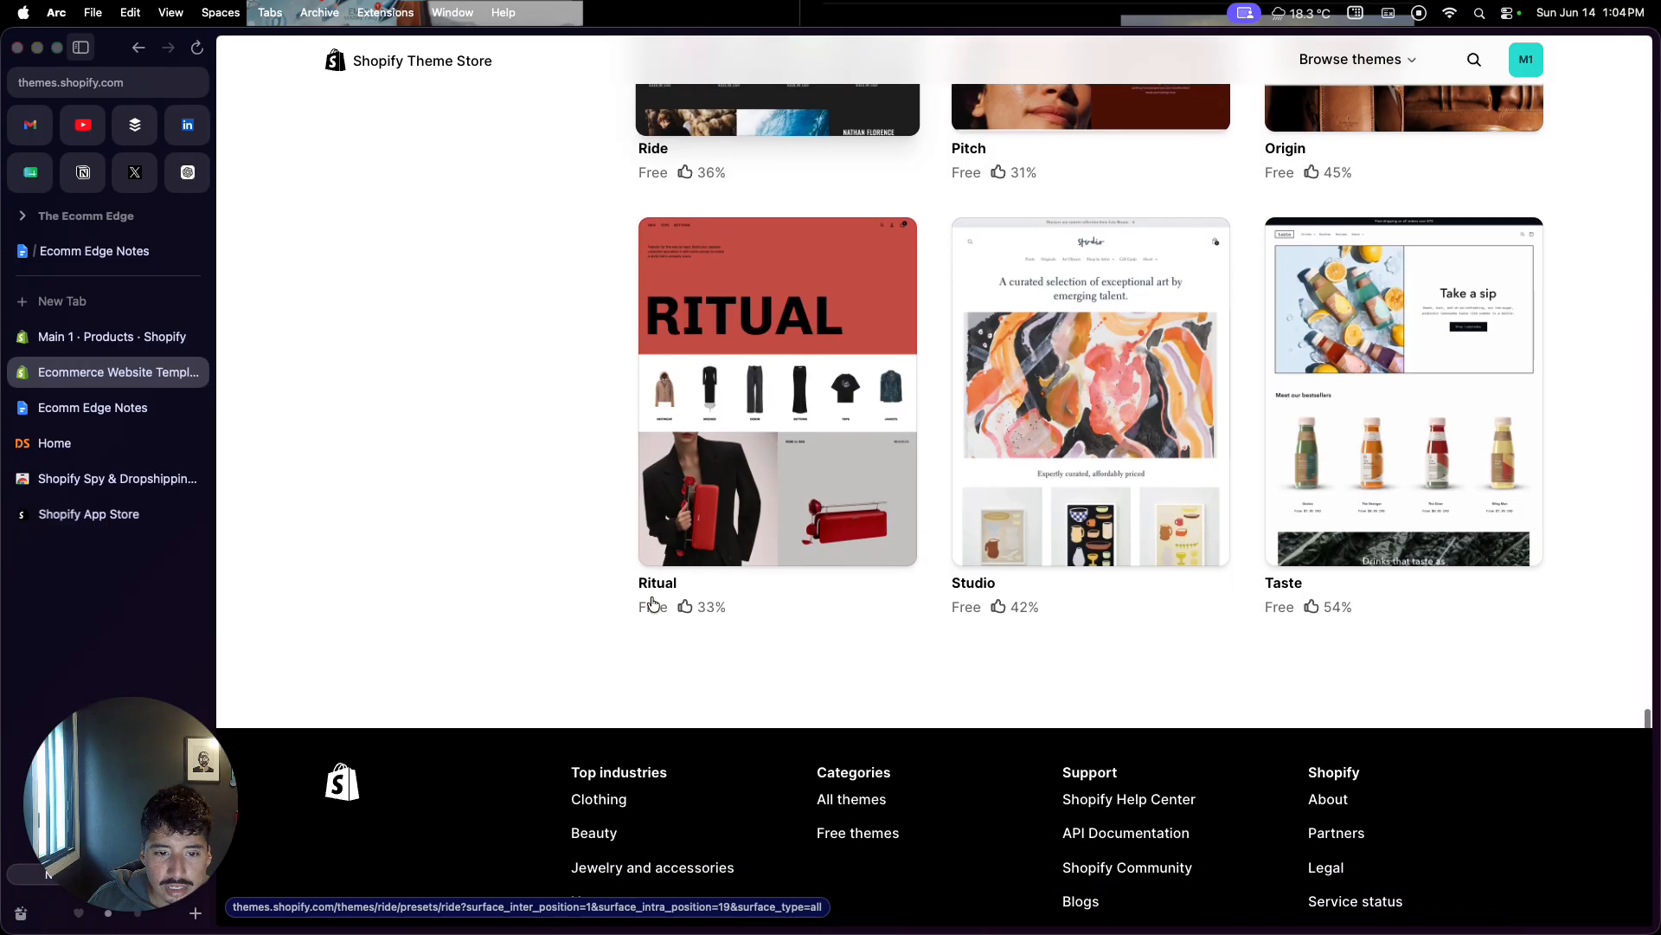
scroll(653, 604, up, 5)
scroll(654, 603, up, 4)
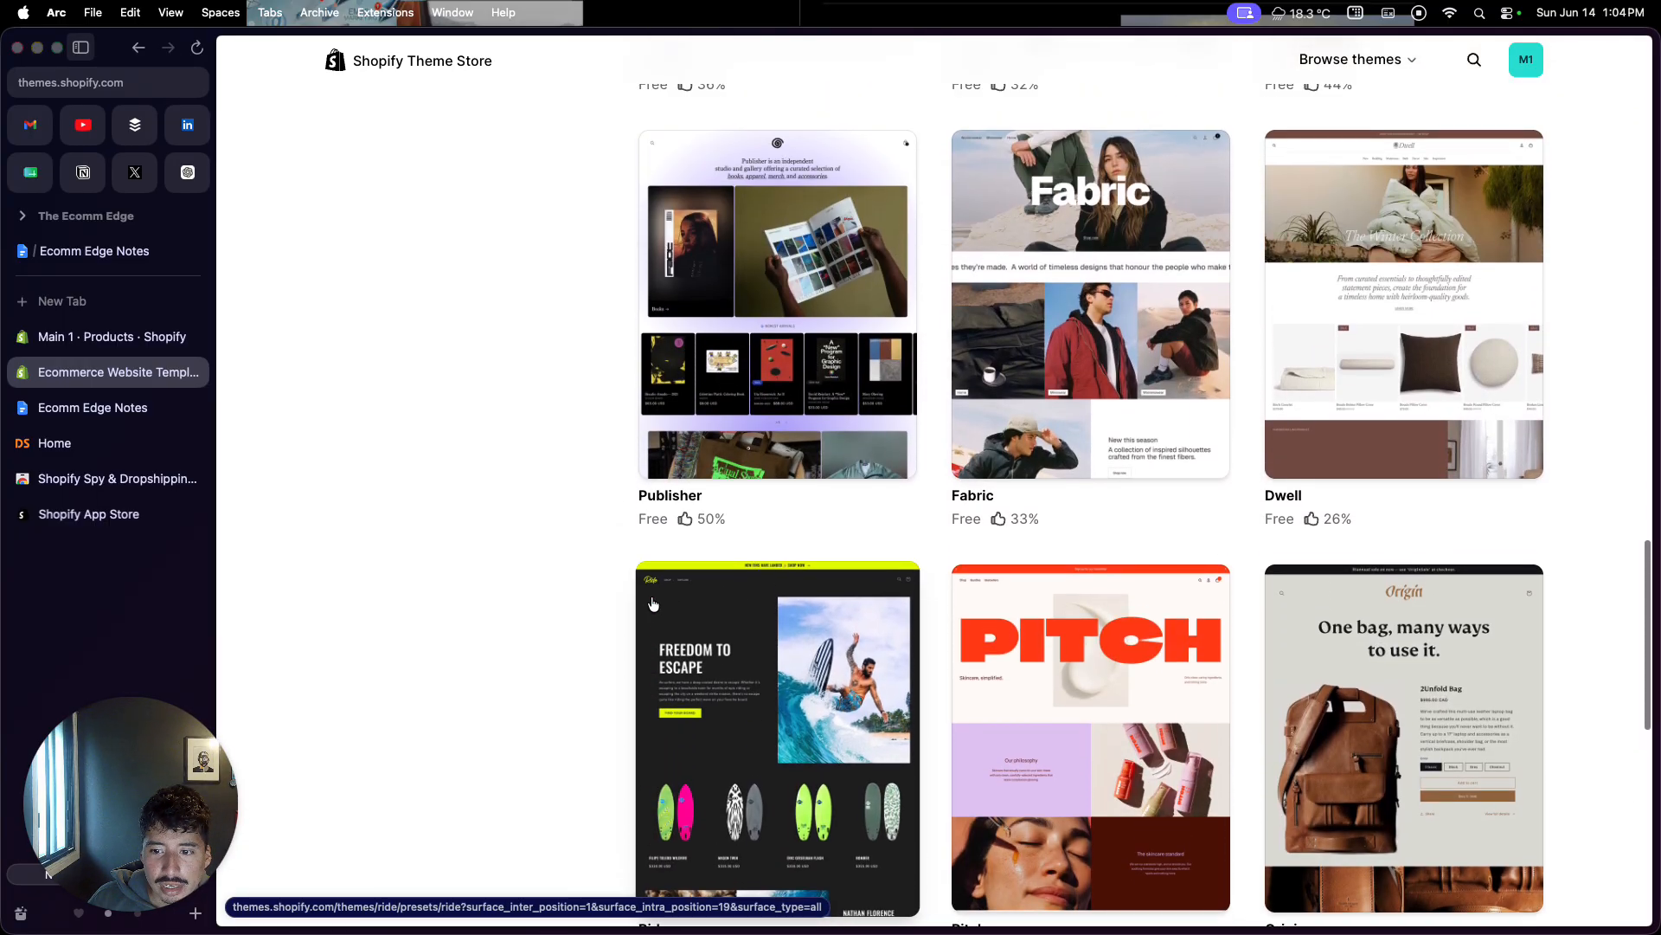
scroll(654, 603, down, 2)
scroll(653, 603, up, 5)
scroll(654, 603, up, 6)
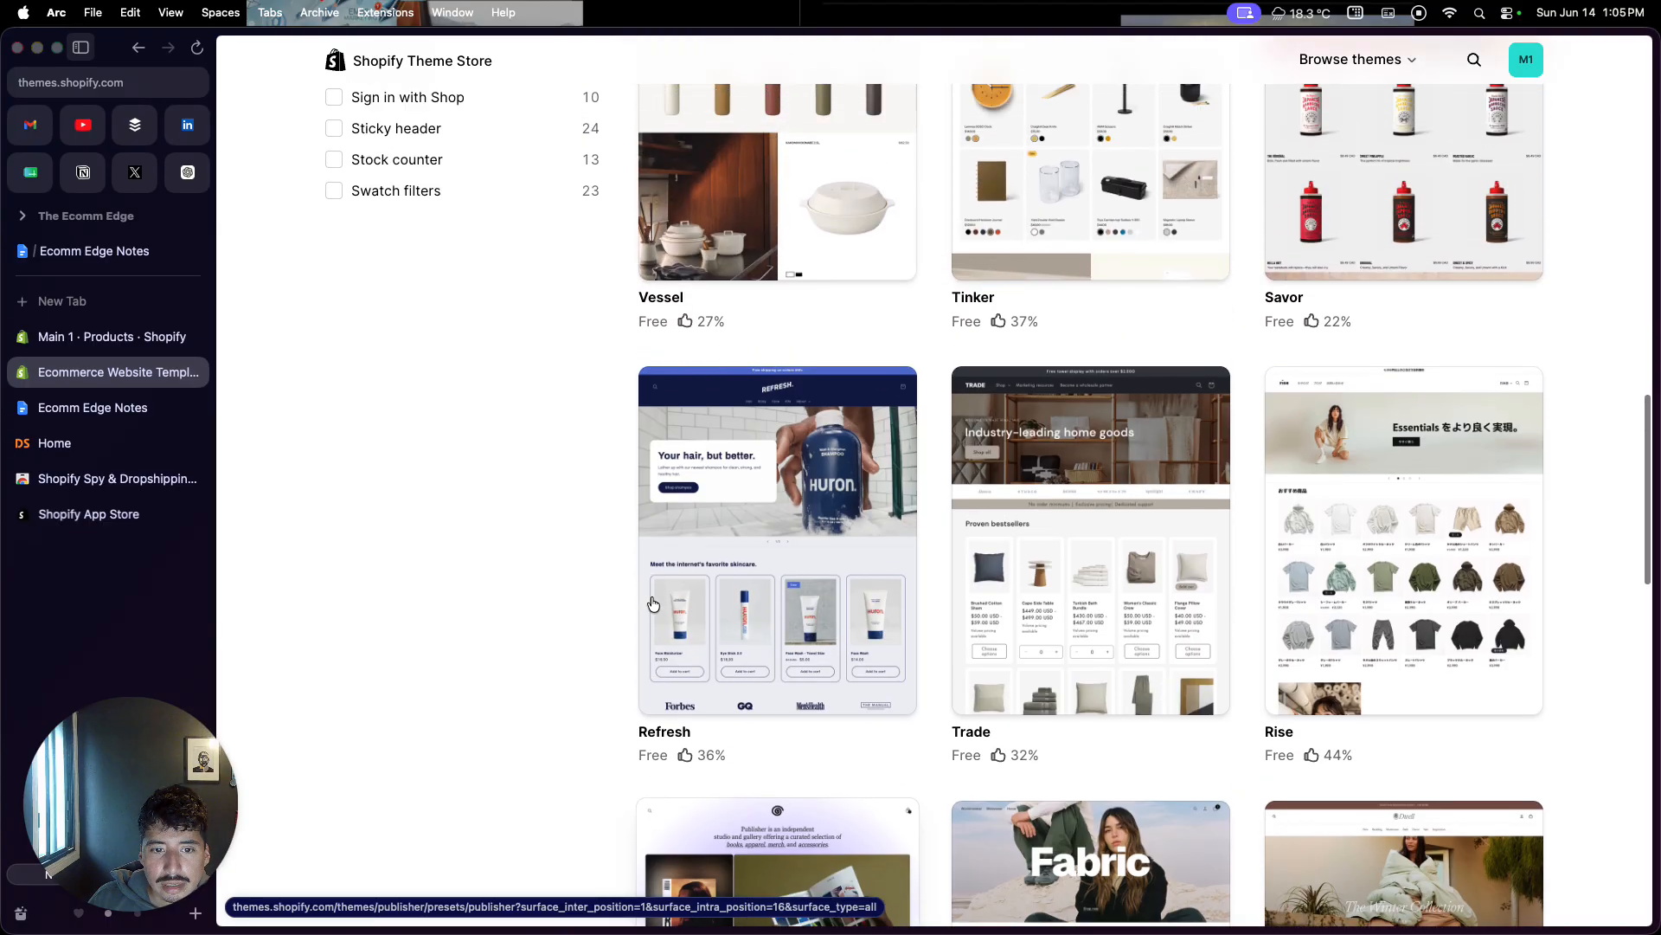
scroll(654, 603, up, 1)
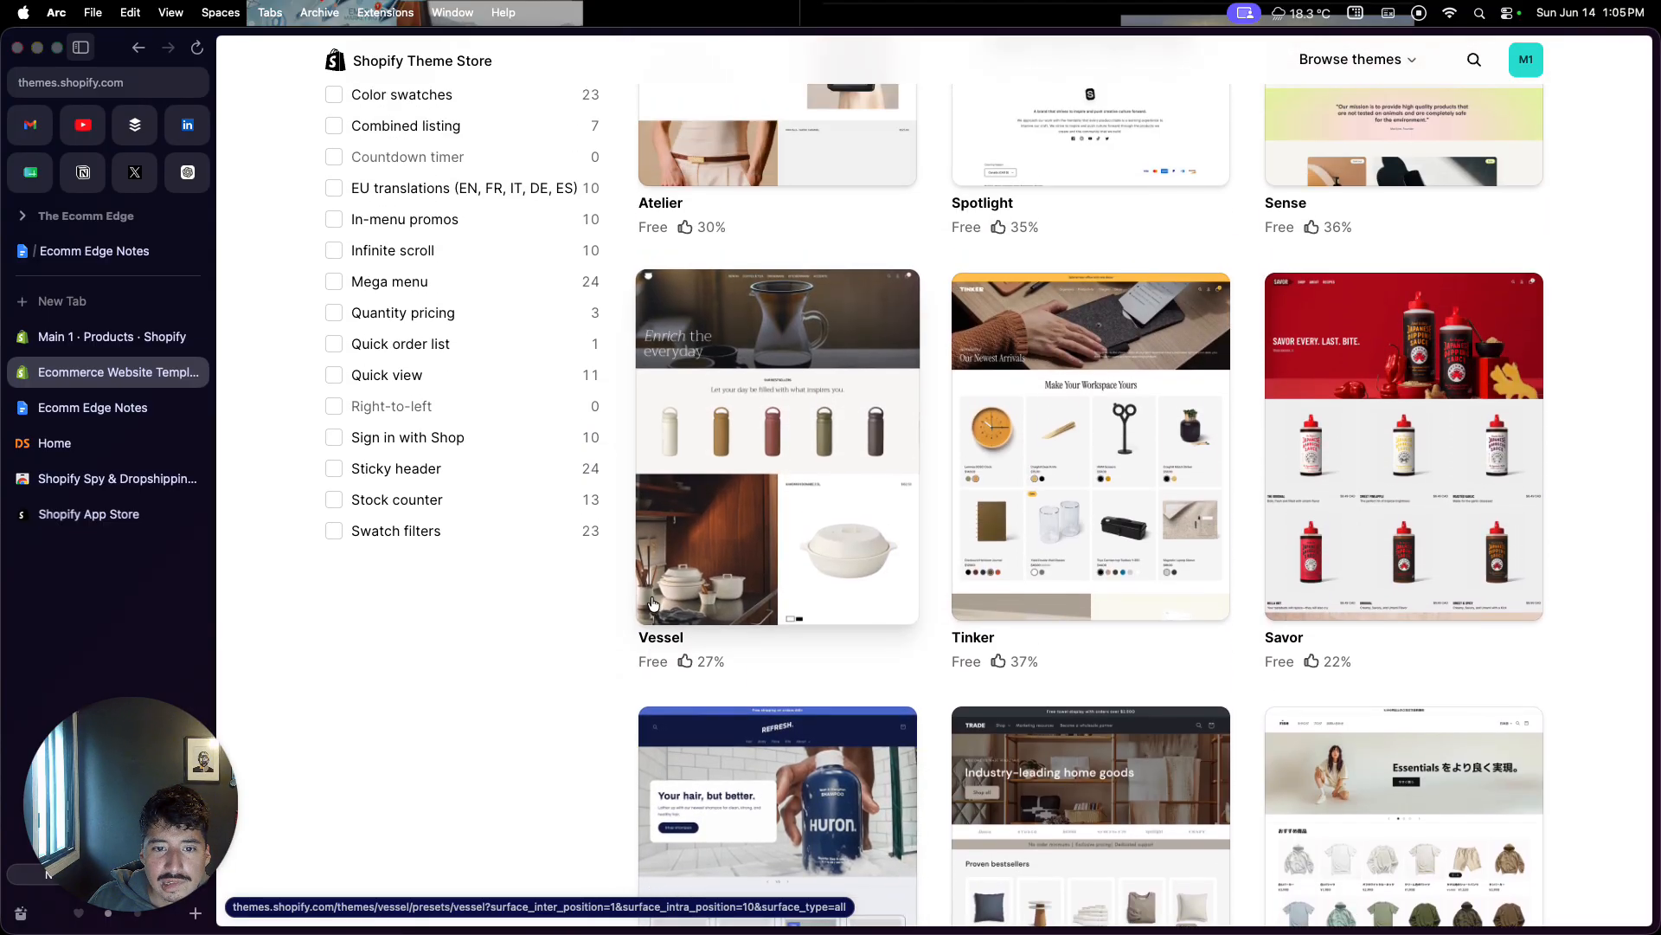
scroll(654, 603, up, 4)
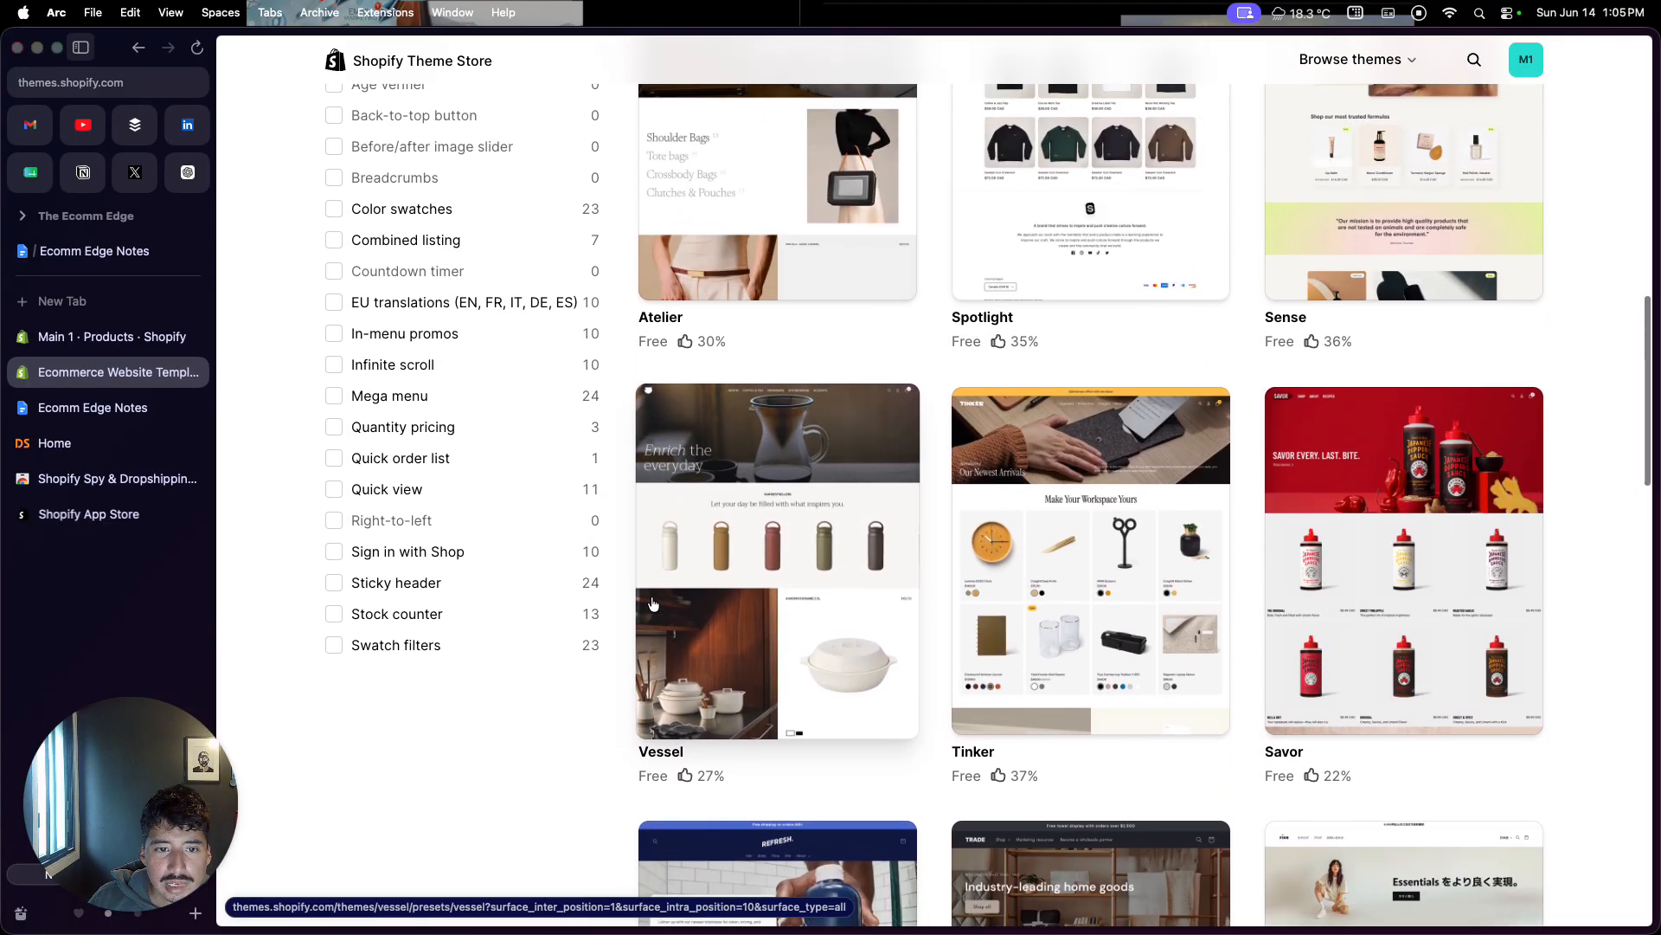
scroll(653, 603, up, 10)
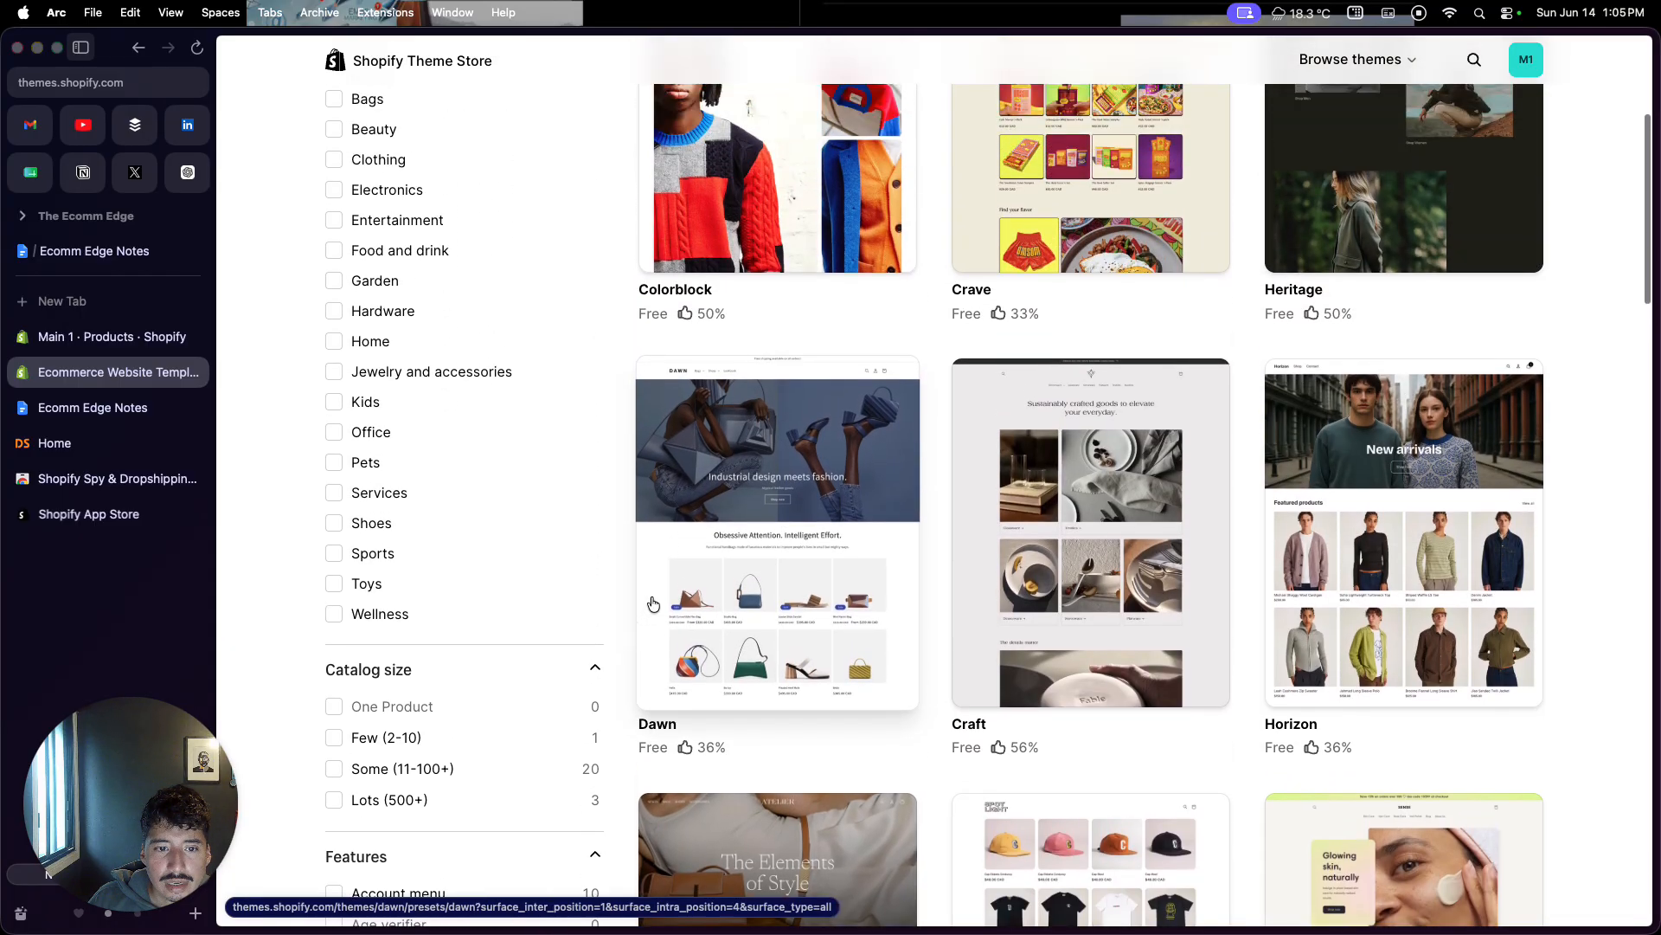
Step: Find the Savor theme among the free themes and open its details page
scroll(654, 603, down, 15)
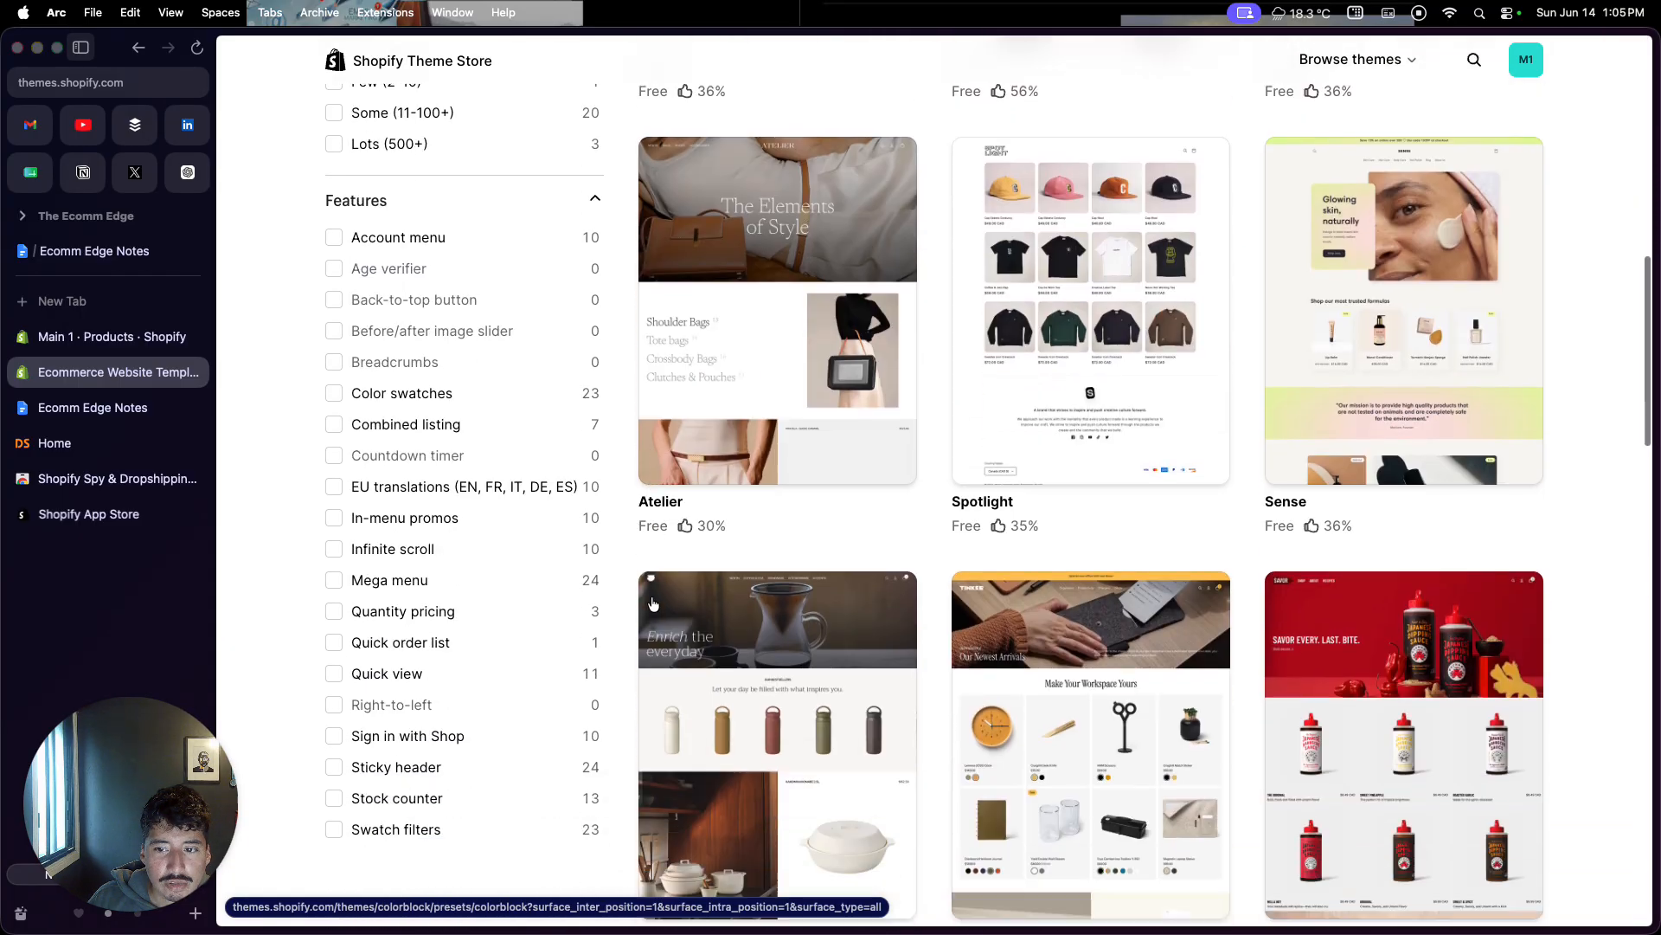
scroll(1398, 424, down, 2)
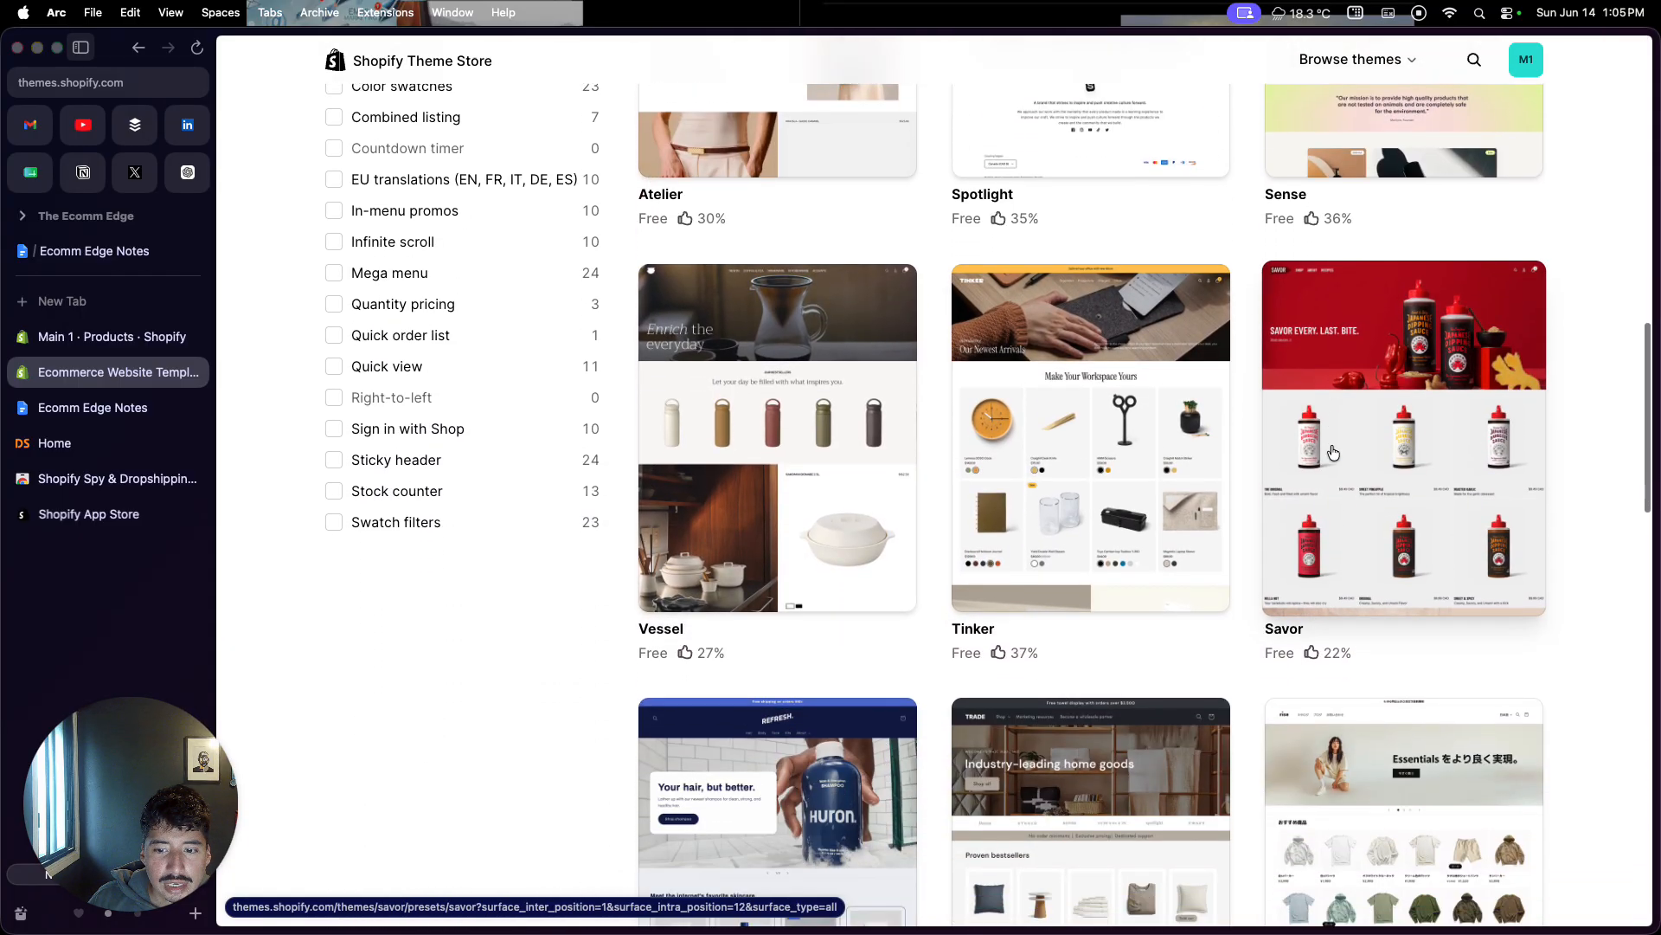
click(1398, 424)
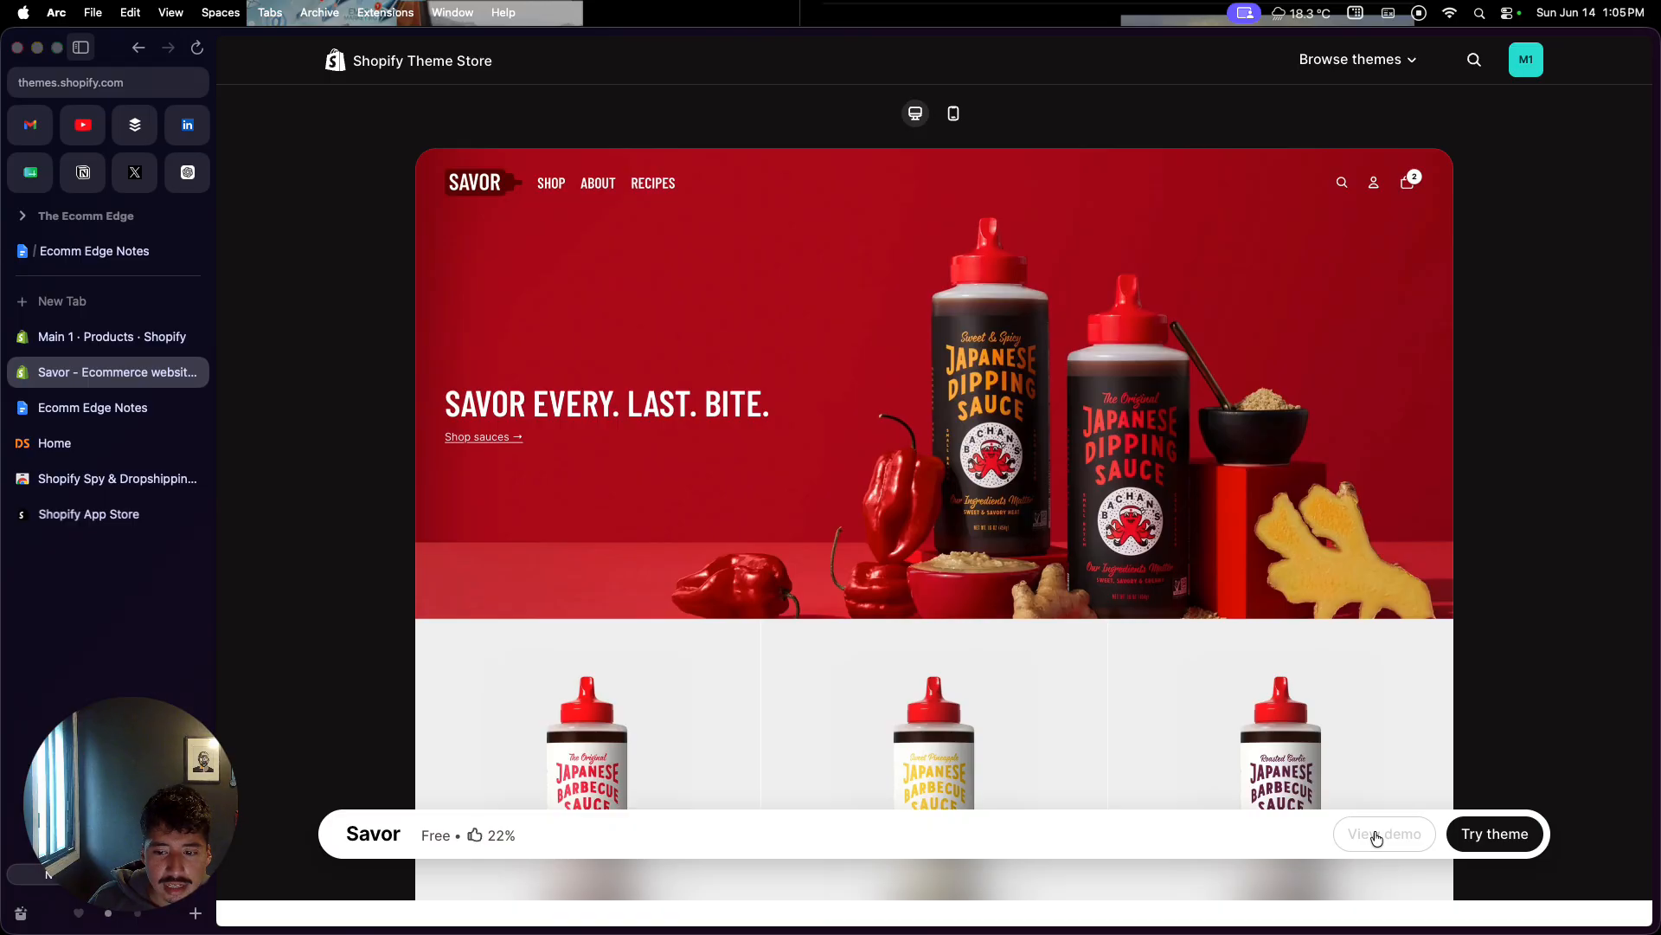
Step: Look through the Savor theme's demo store, and add the theme to the store to try it
click(1124, 713)
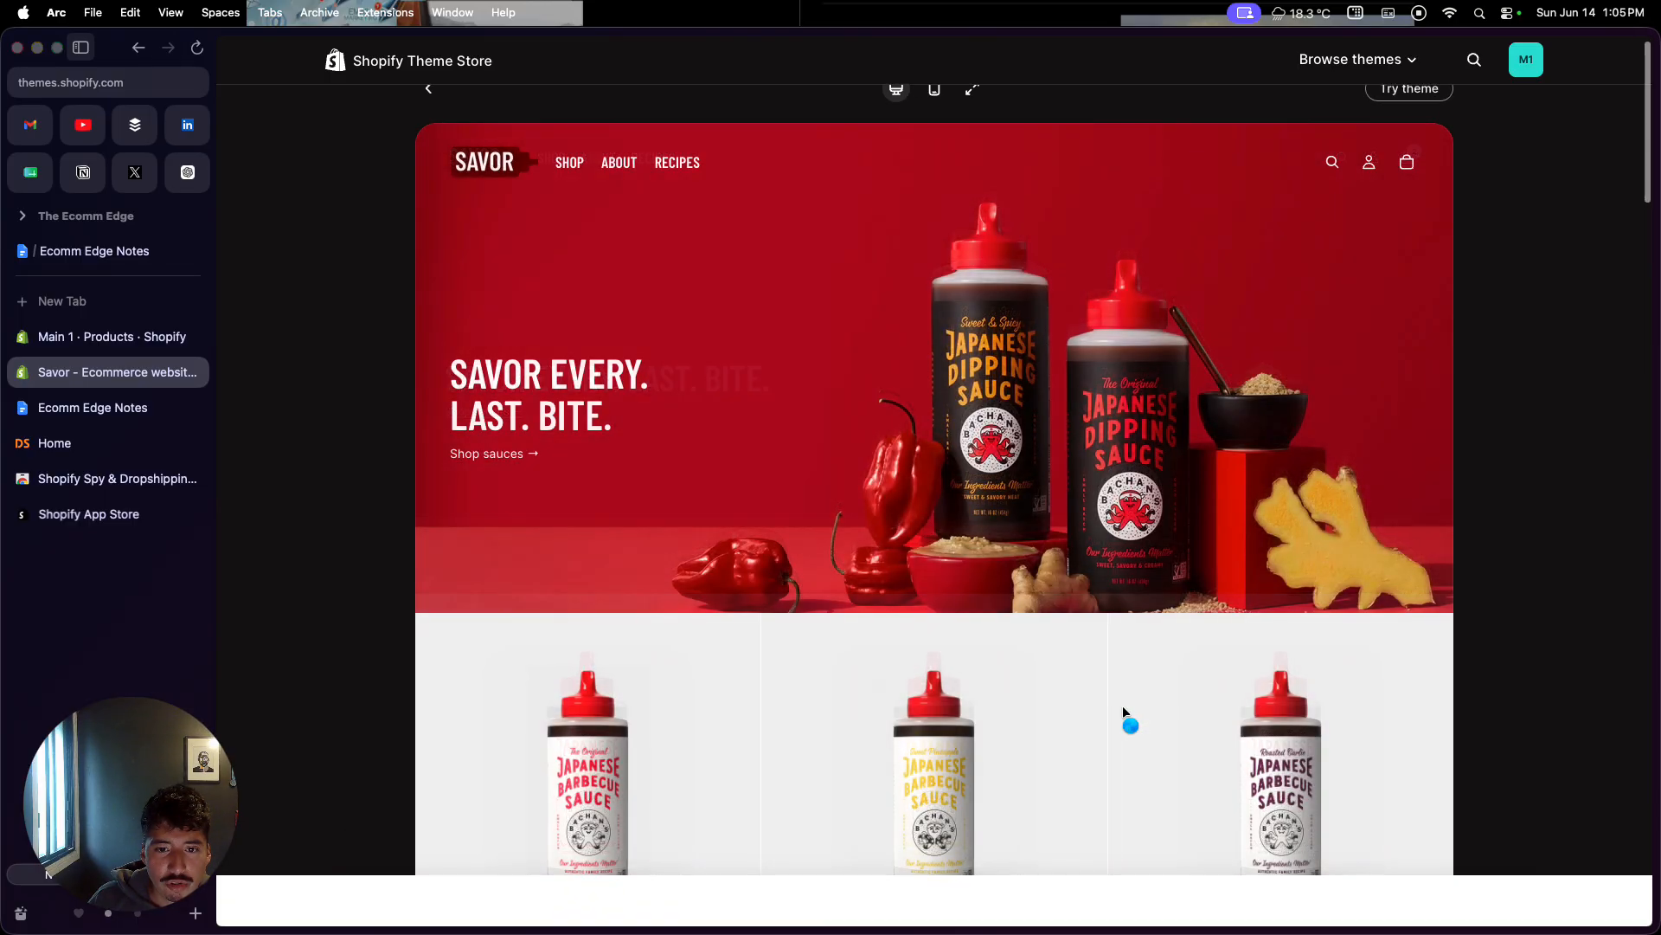
scroll(1109, 620, down, 15)
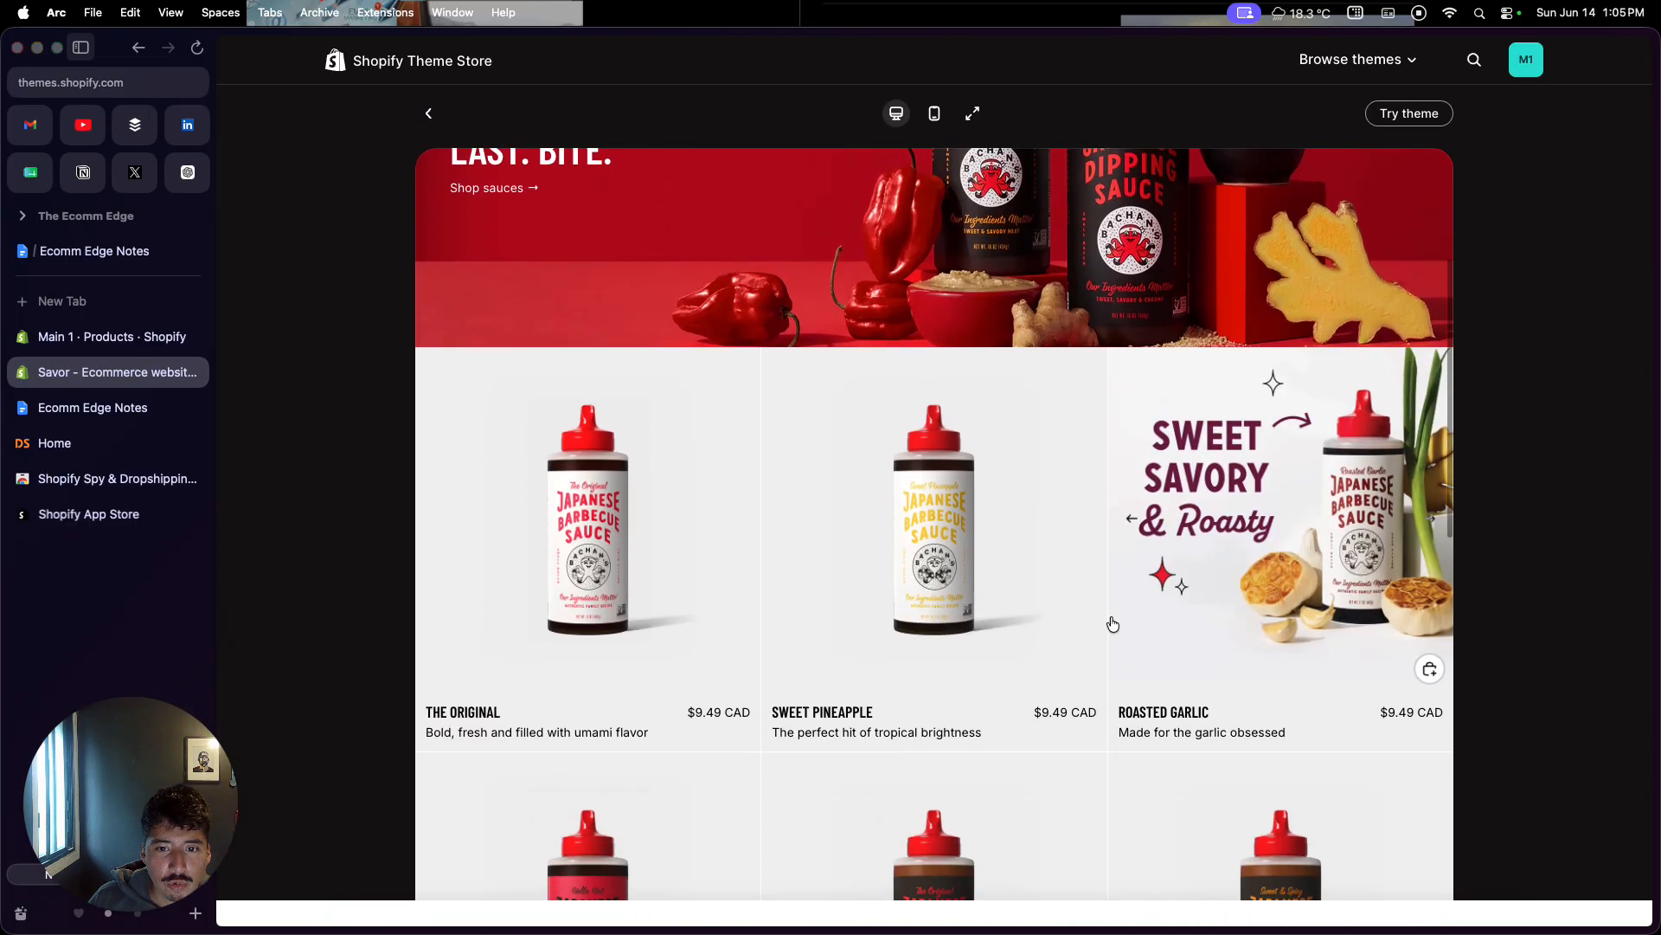
scroll(1111, 618, down, 5)
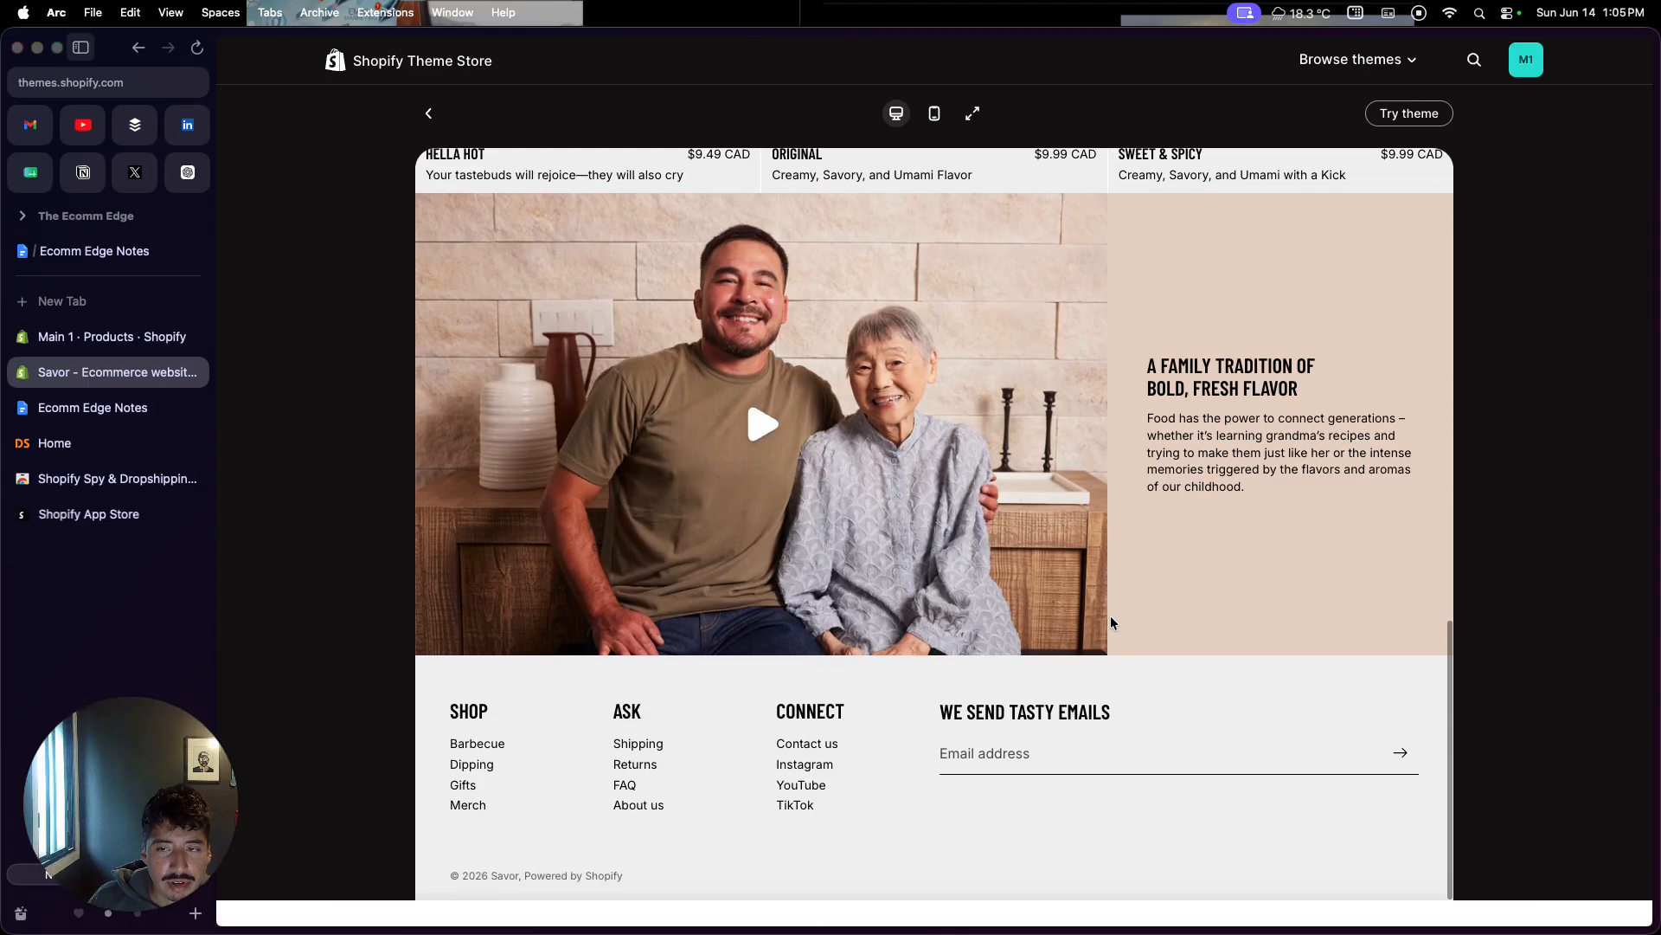
scroll(1109, 619, up, 15)
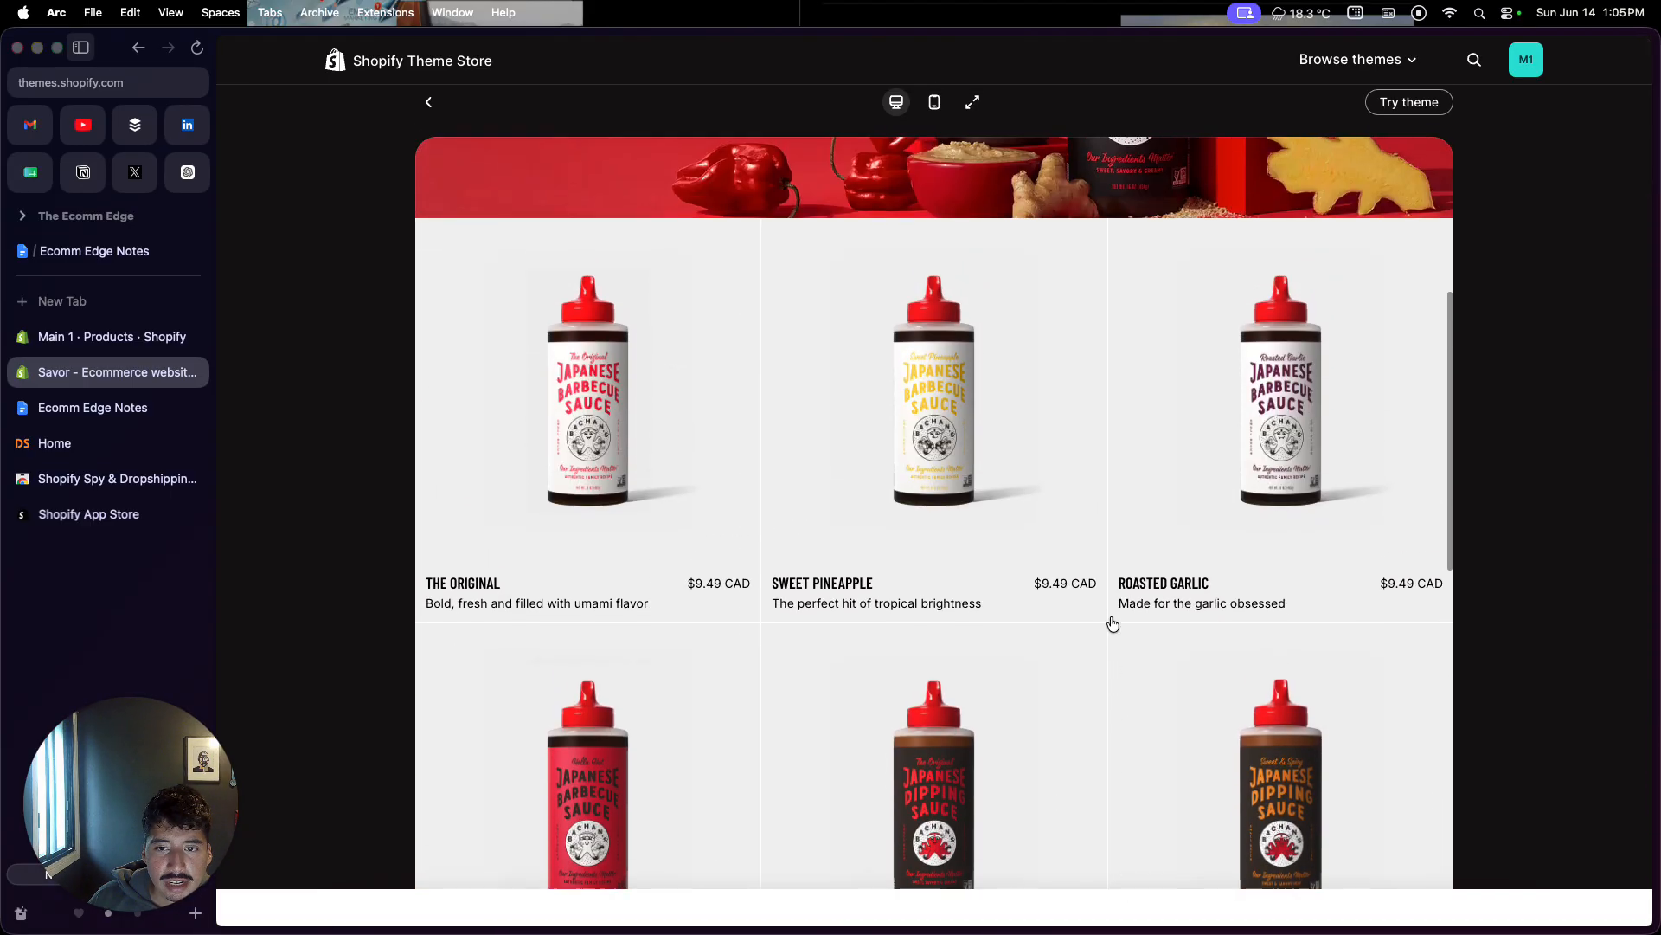
click(1404, 103)
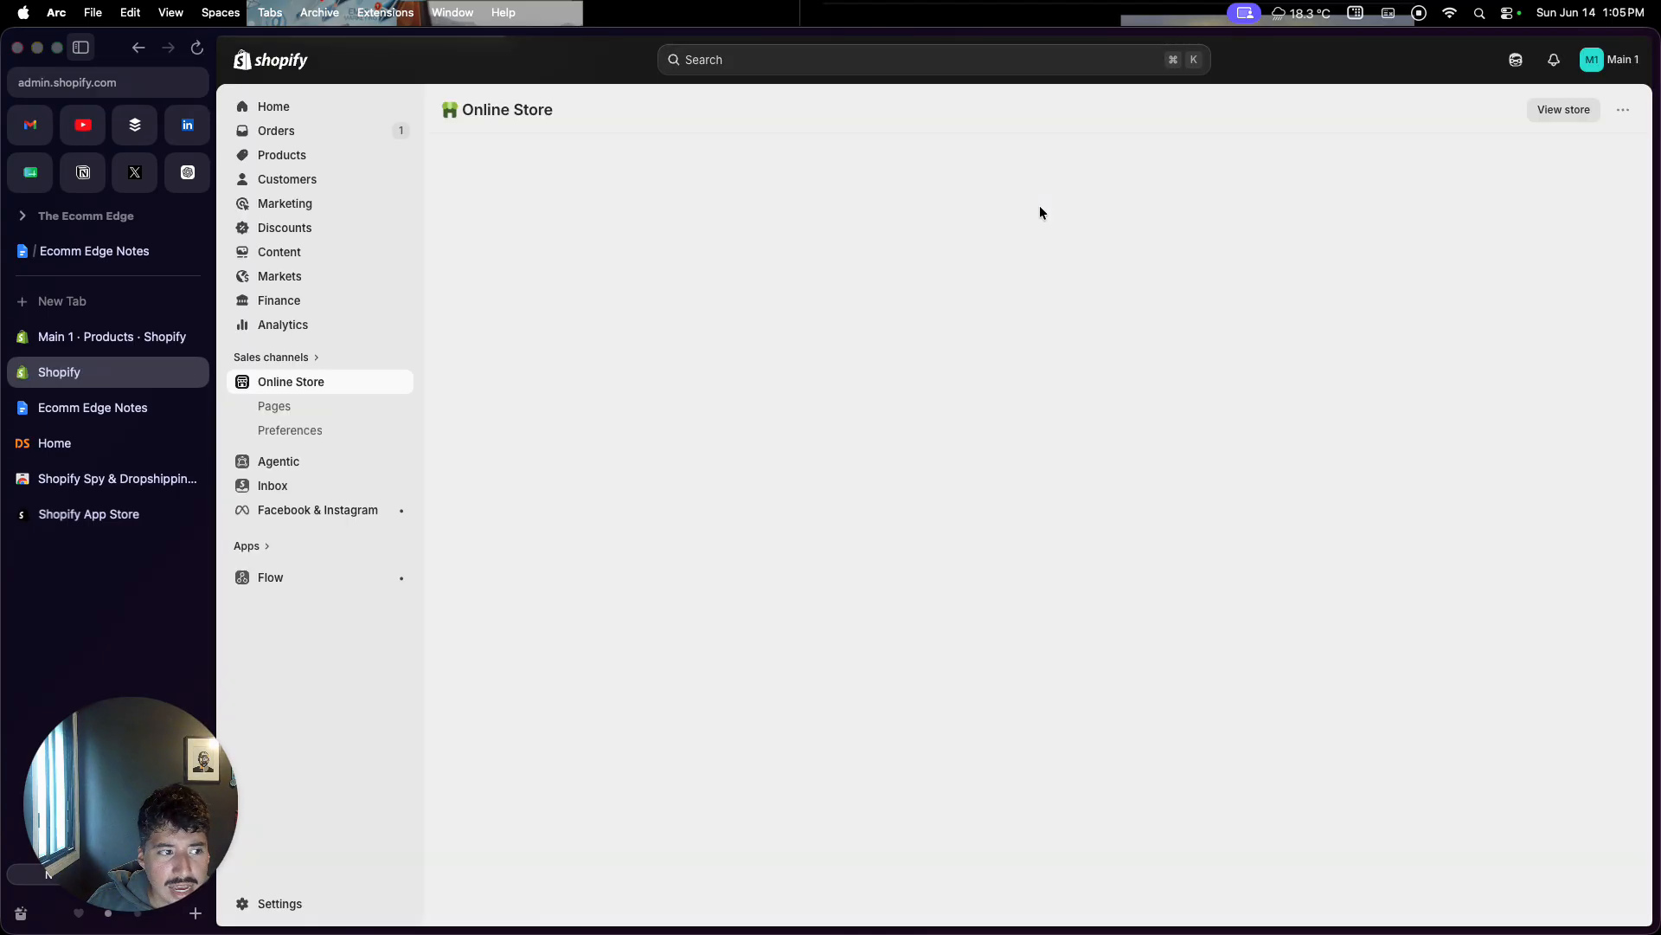
Step: Find the Savor theme among the store's draft themes and publish it as the current theme
click(195, 336)
scroll(585, 601, down, 2)
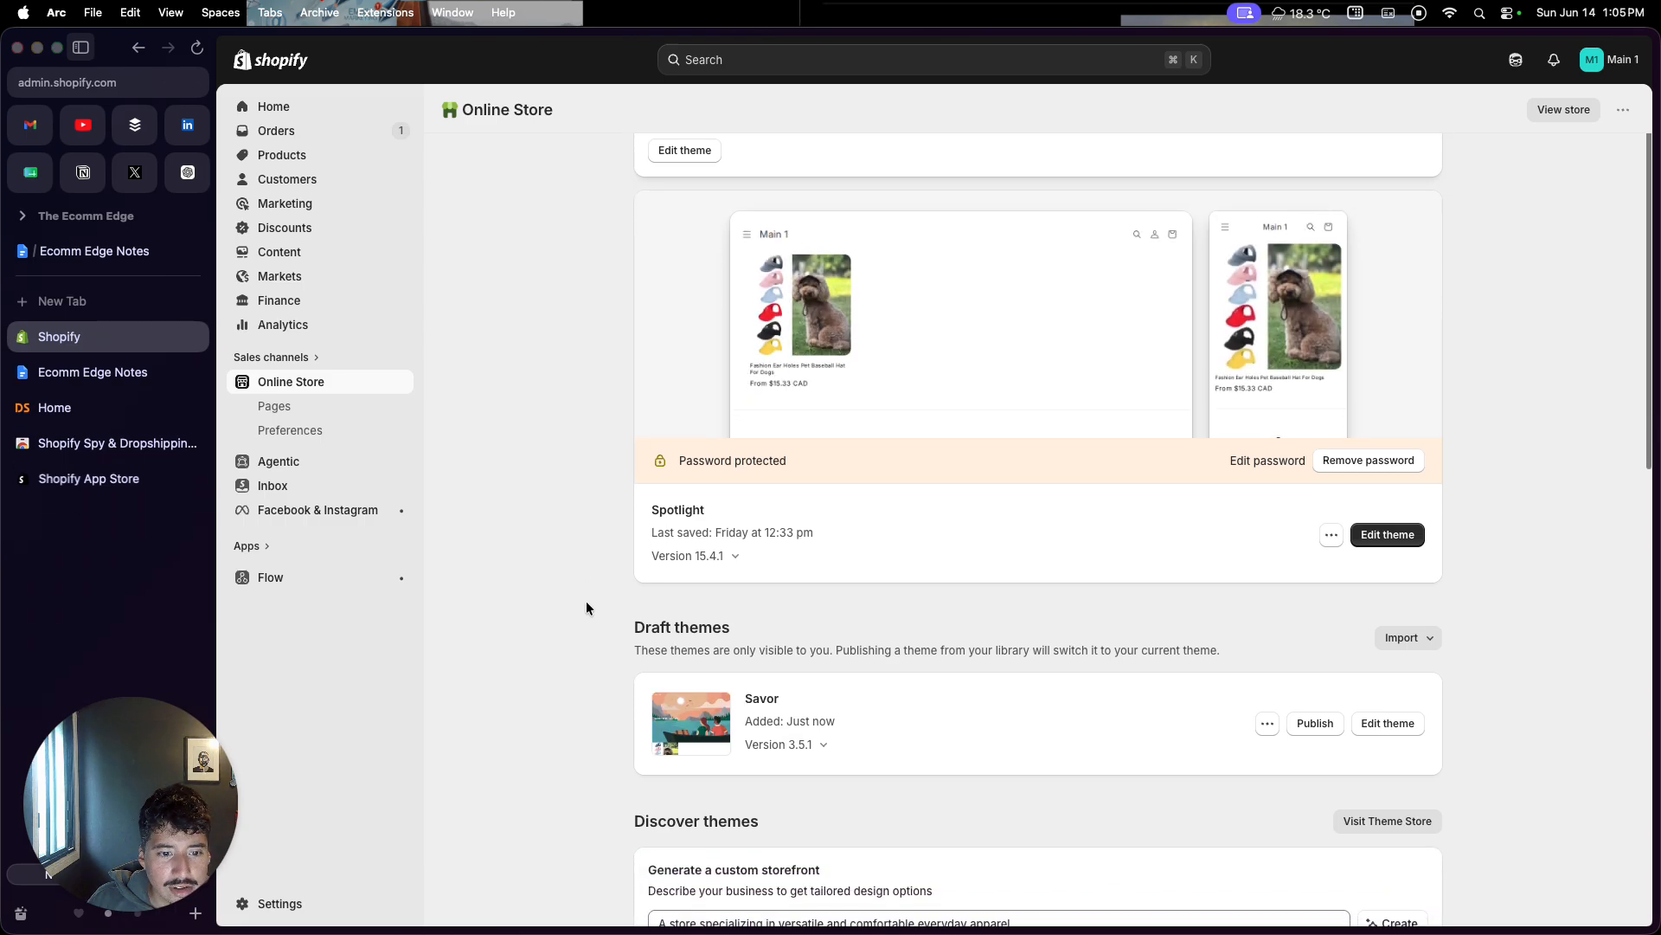
scroll(585, 601, down, 3)
drag(635, 508, 713, 509)
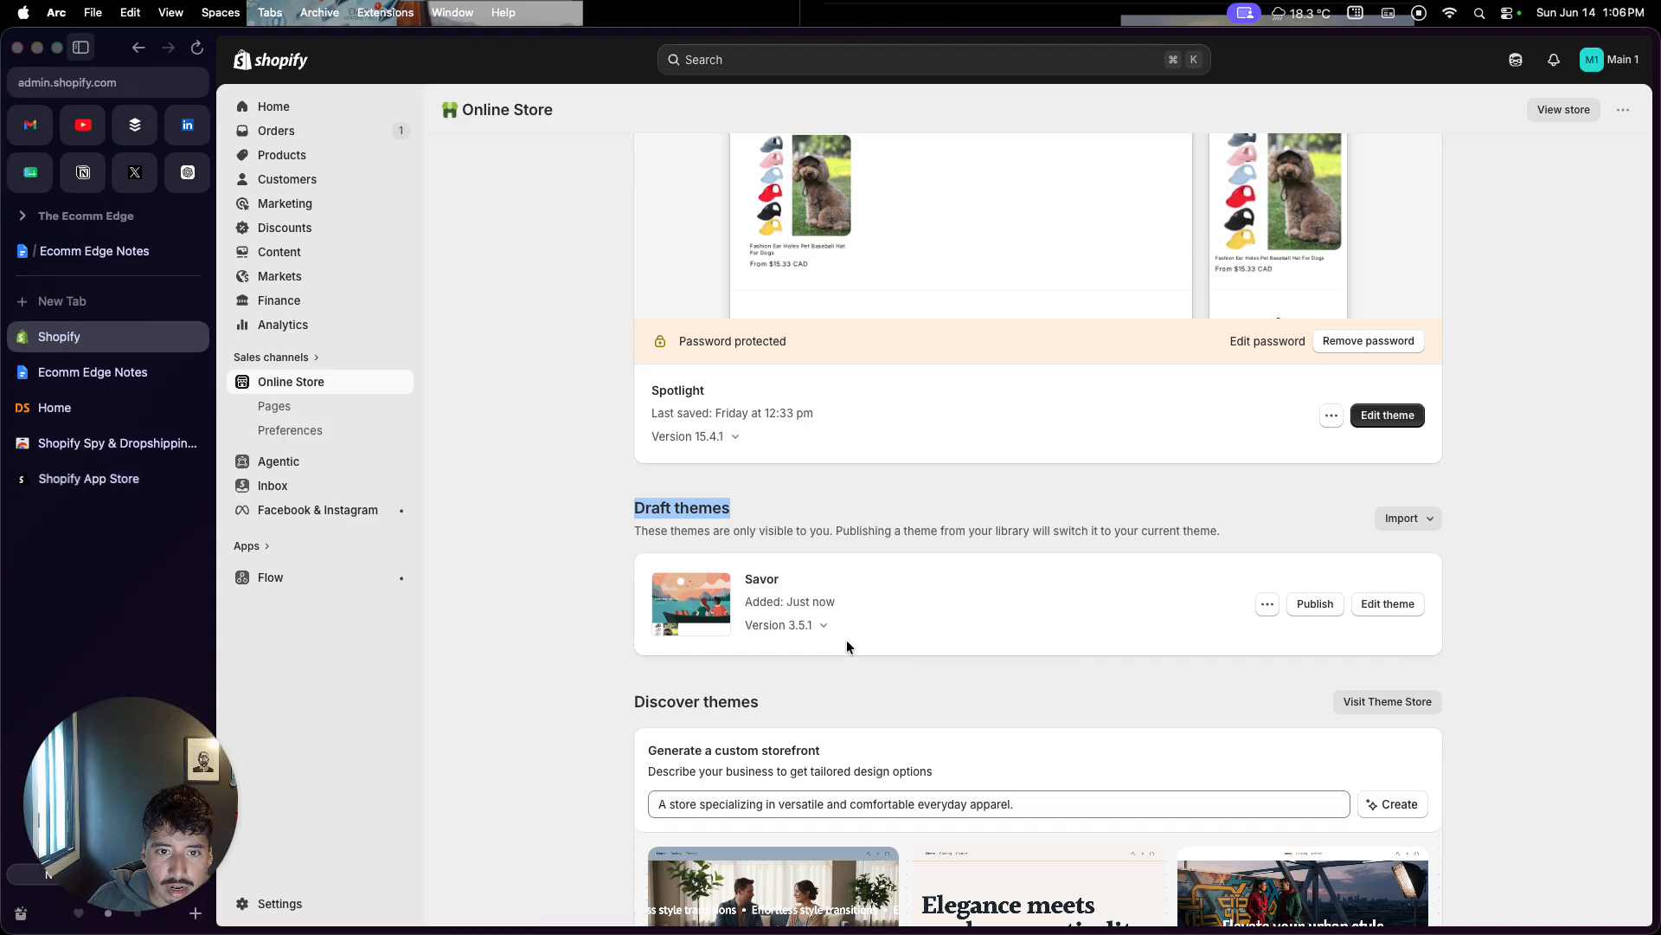
click(1316, 604)
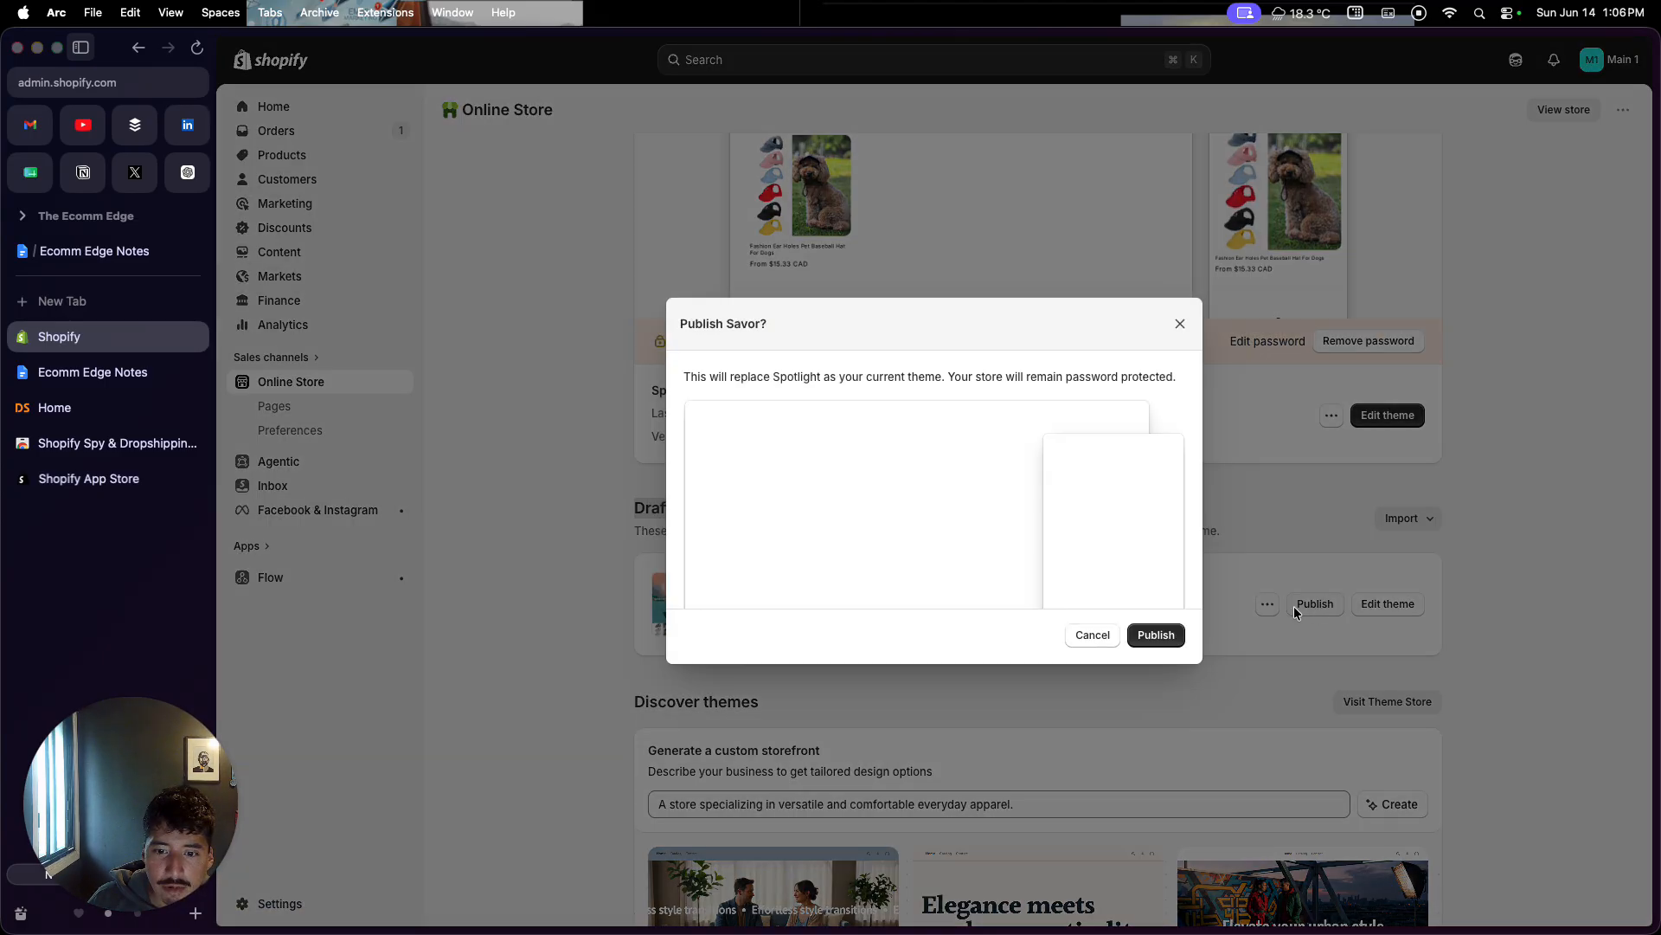
click(1172, 634)
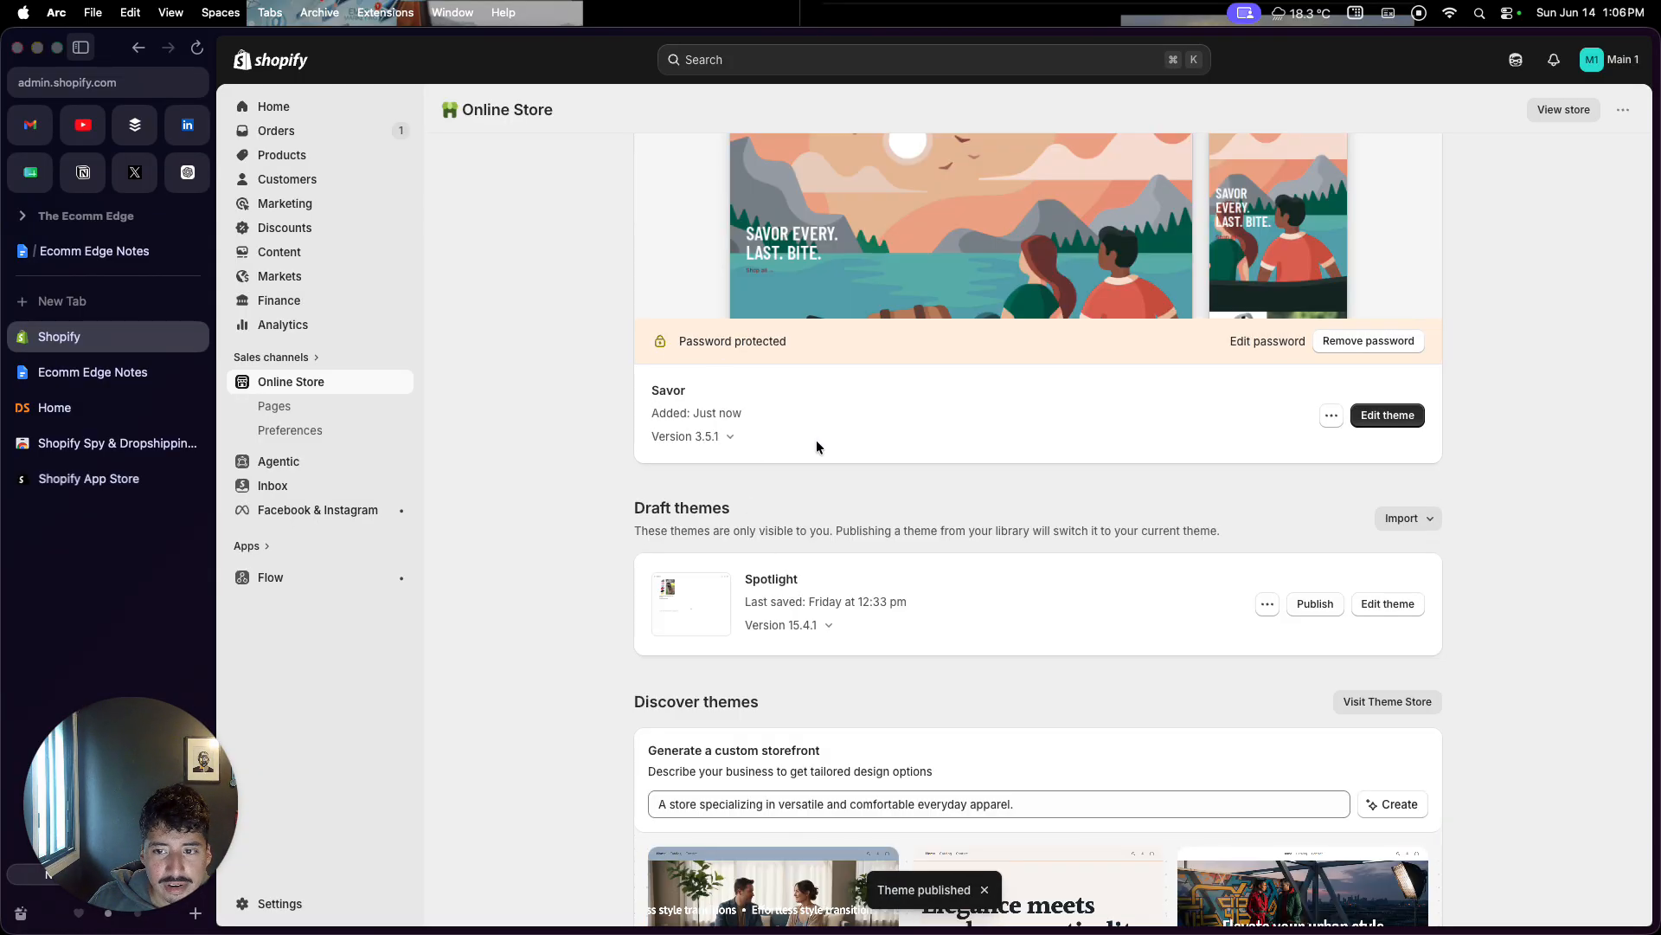
Step: Open the published Savor theme for editing and look over the home page preview
click(1384, 416)
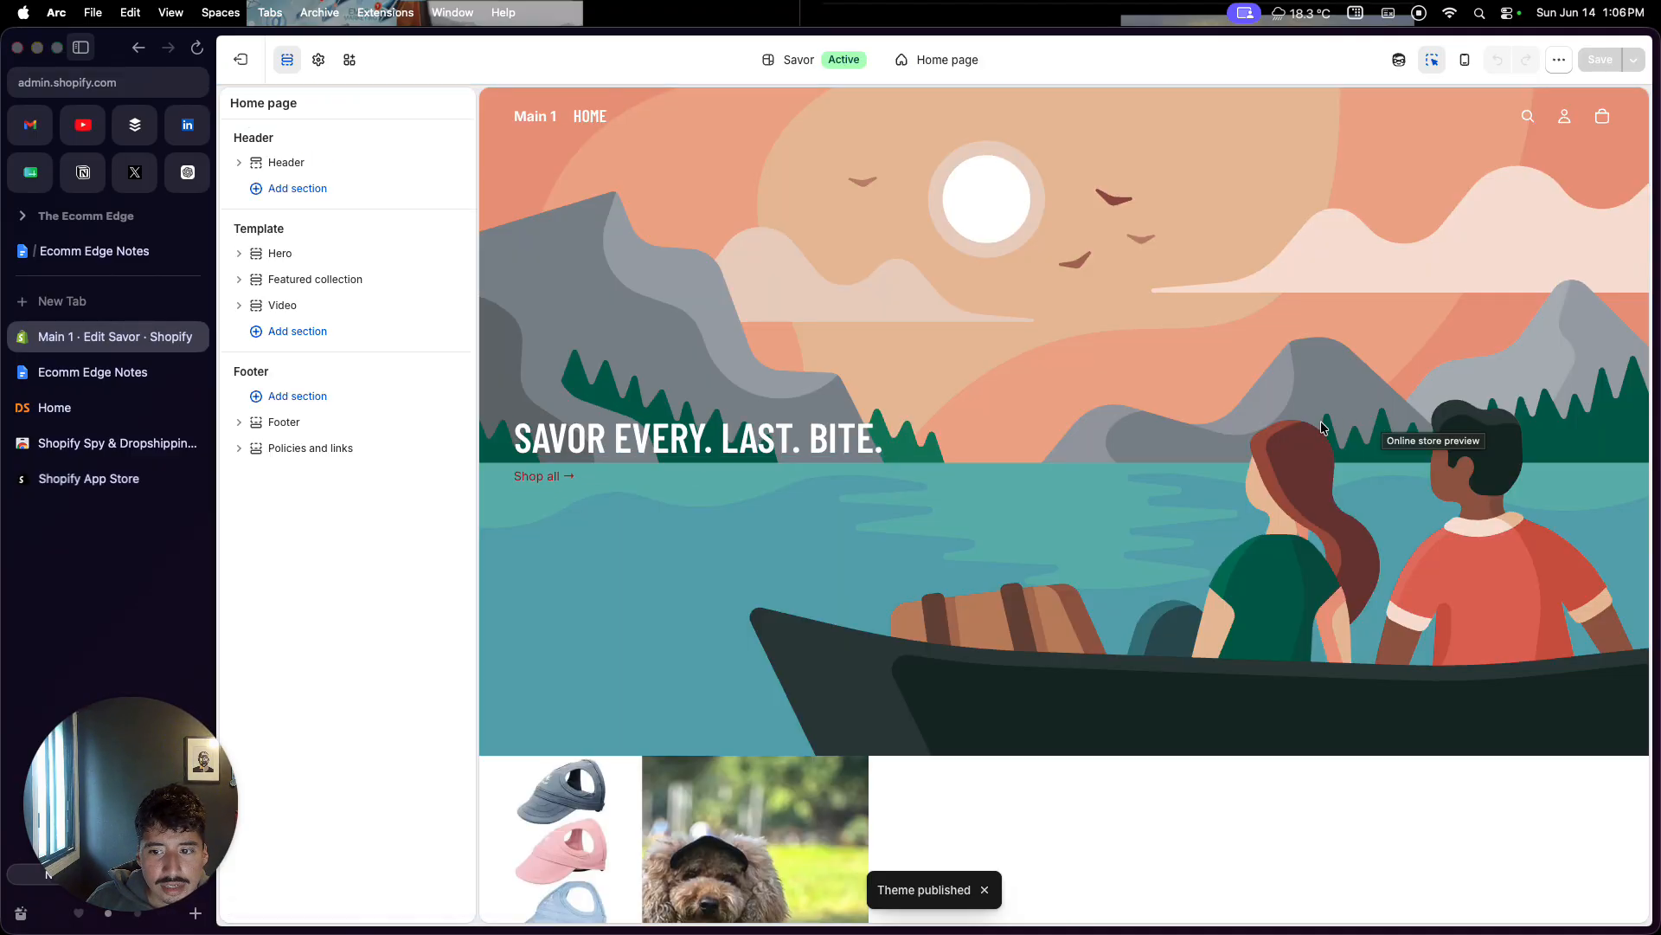
scroll(1213, 478, down, 3)
scroll(1212, 484, up, 3)
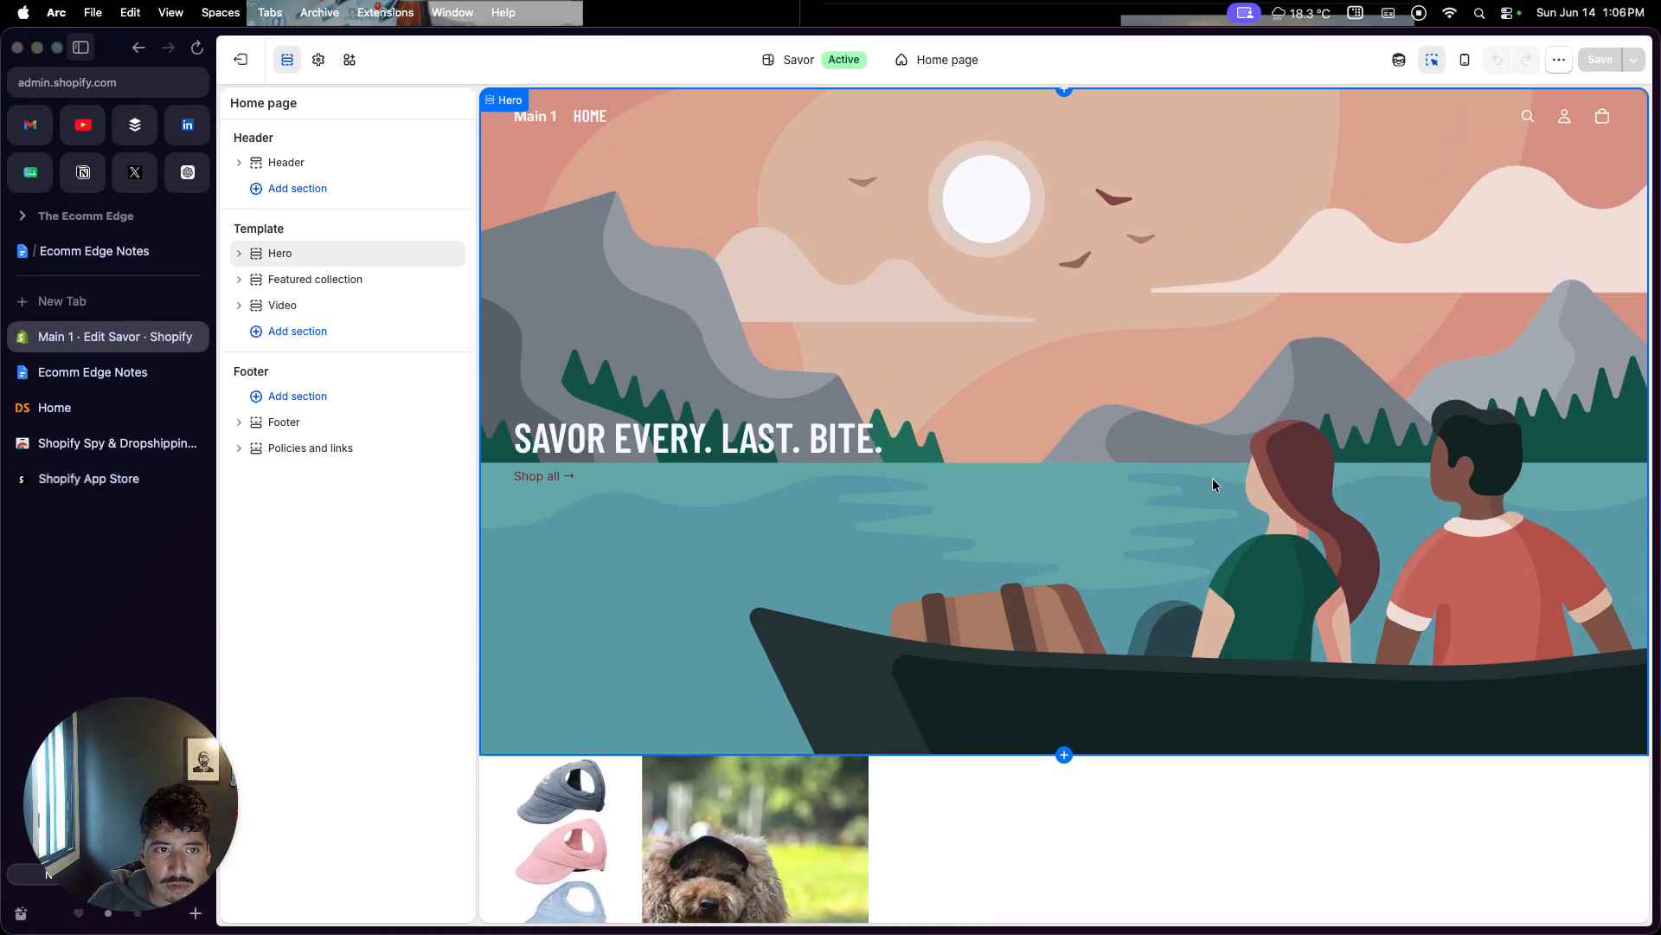
Step: Upload PNG image.png from the products folder on the Desktop and use it as the Hero section's Media 1 image
click(1212, 485)
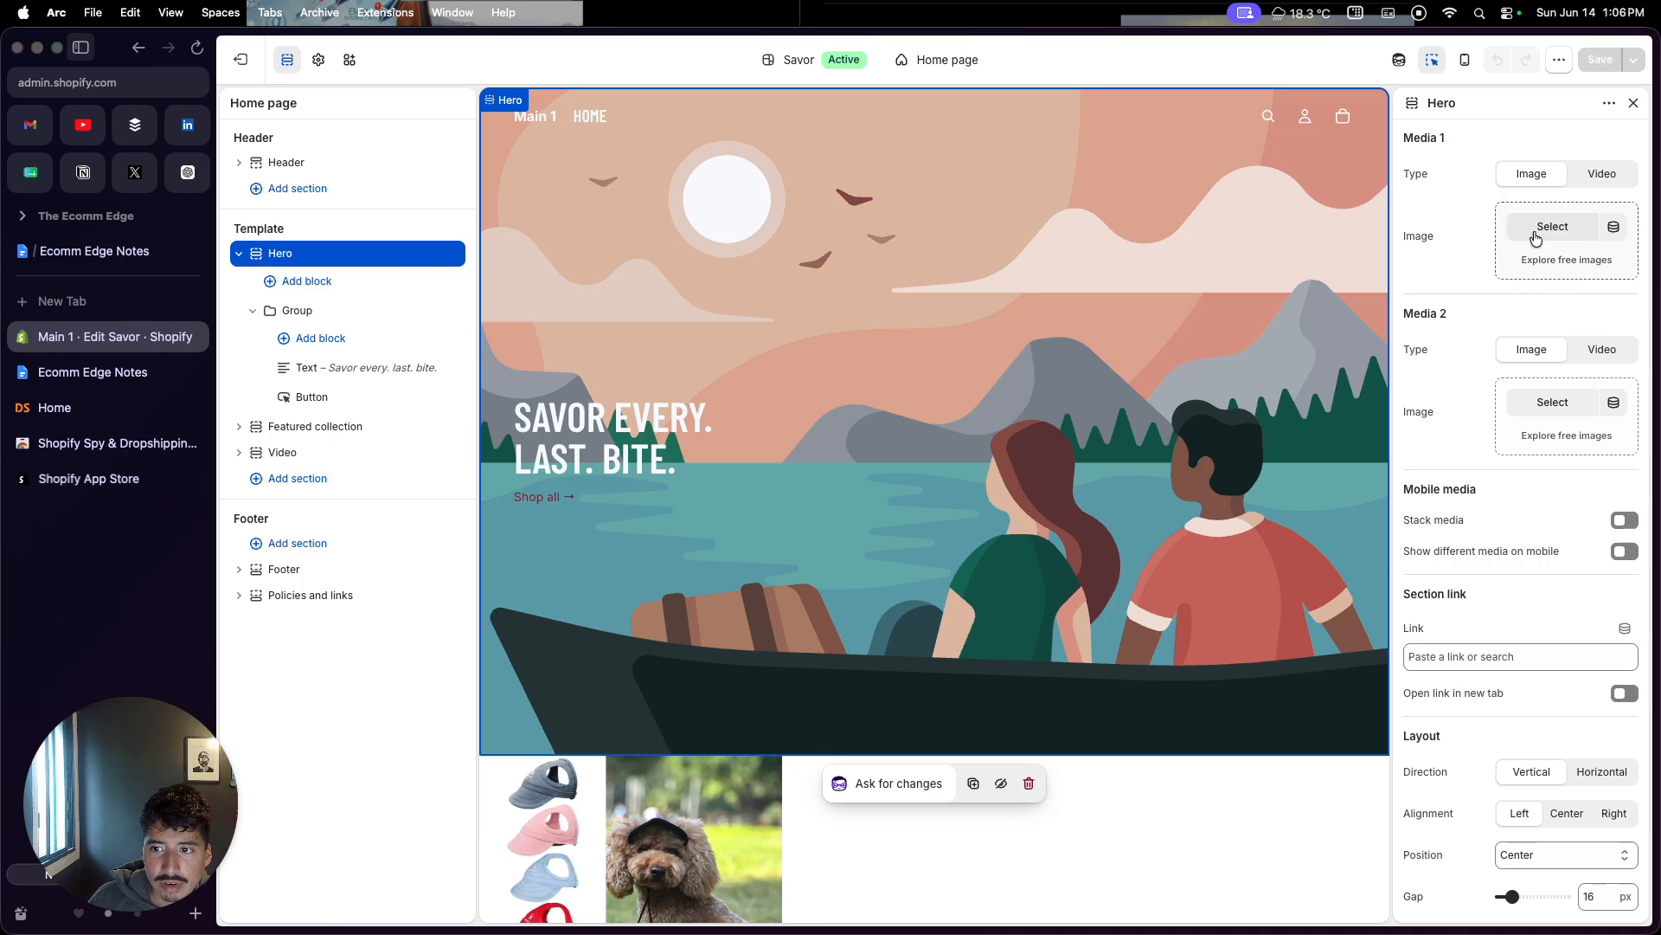
click(1537, 232)
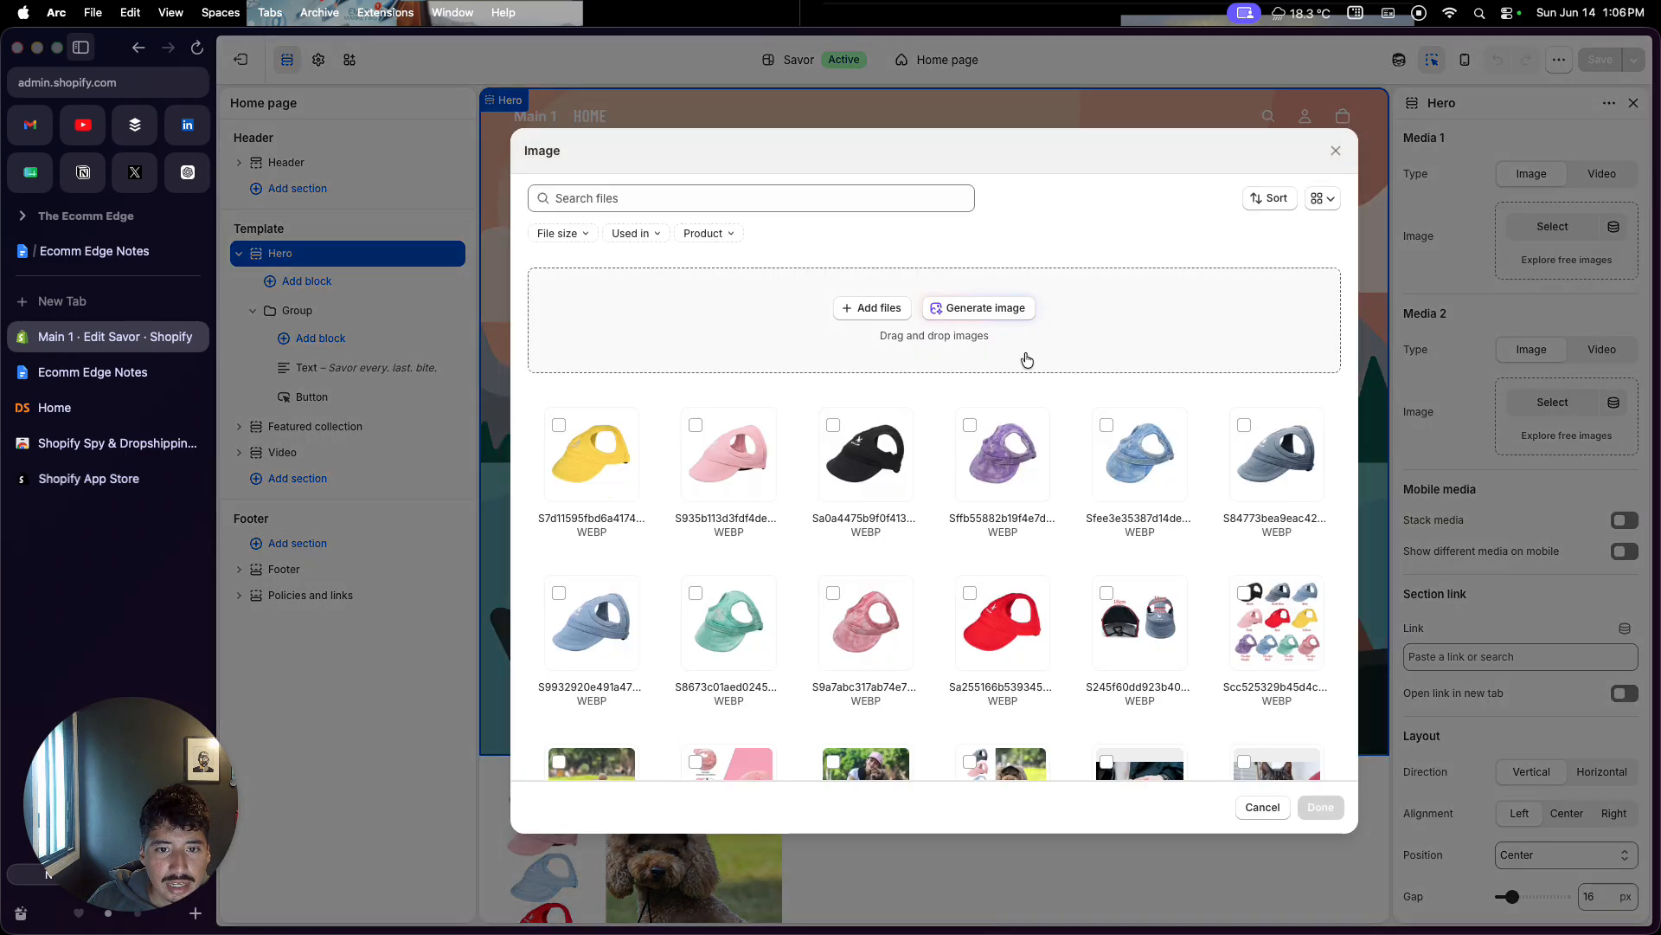
click(855, 313)
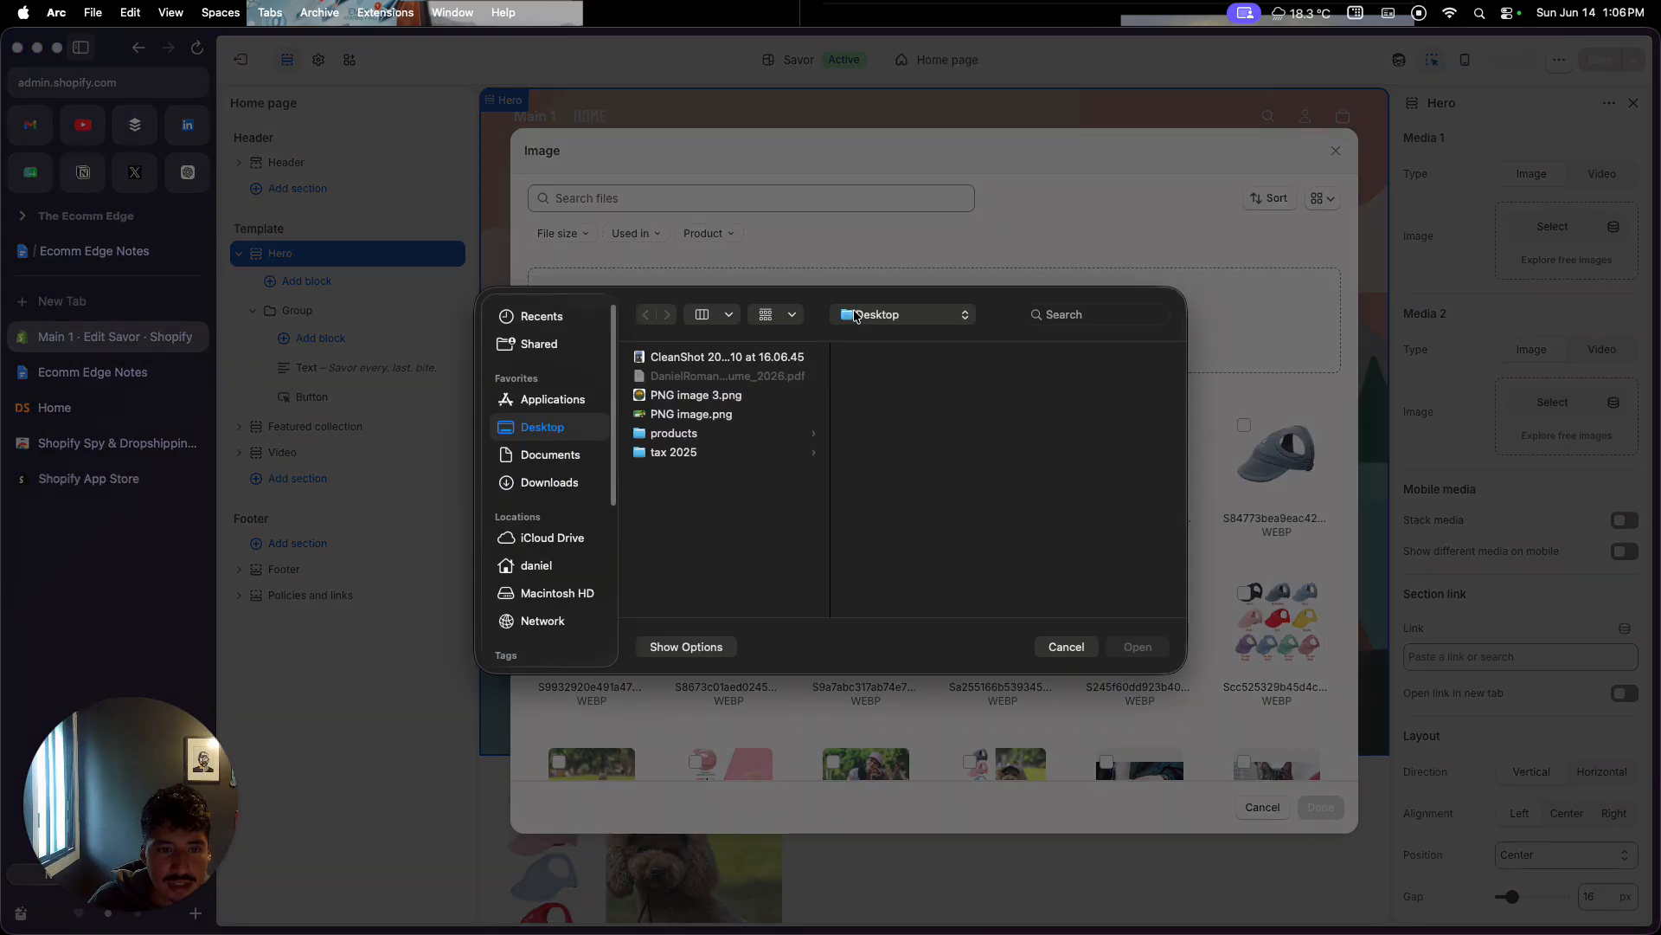
click(741, 436)
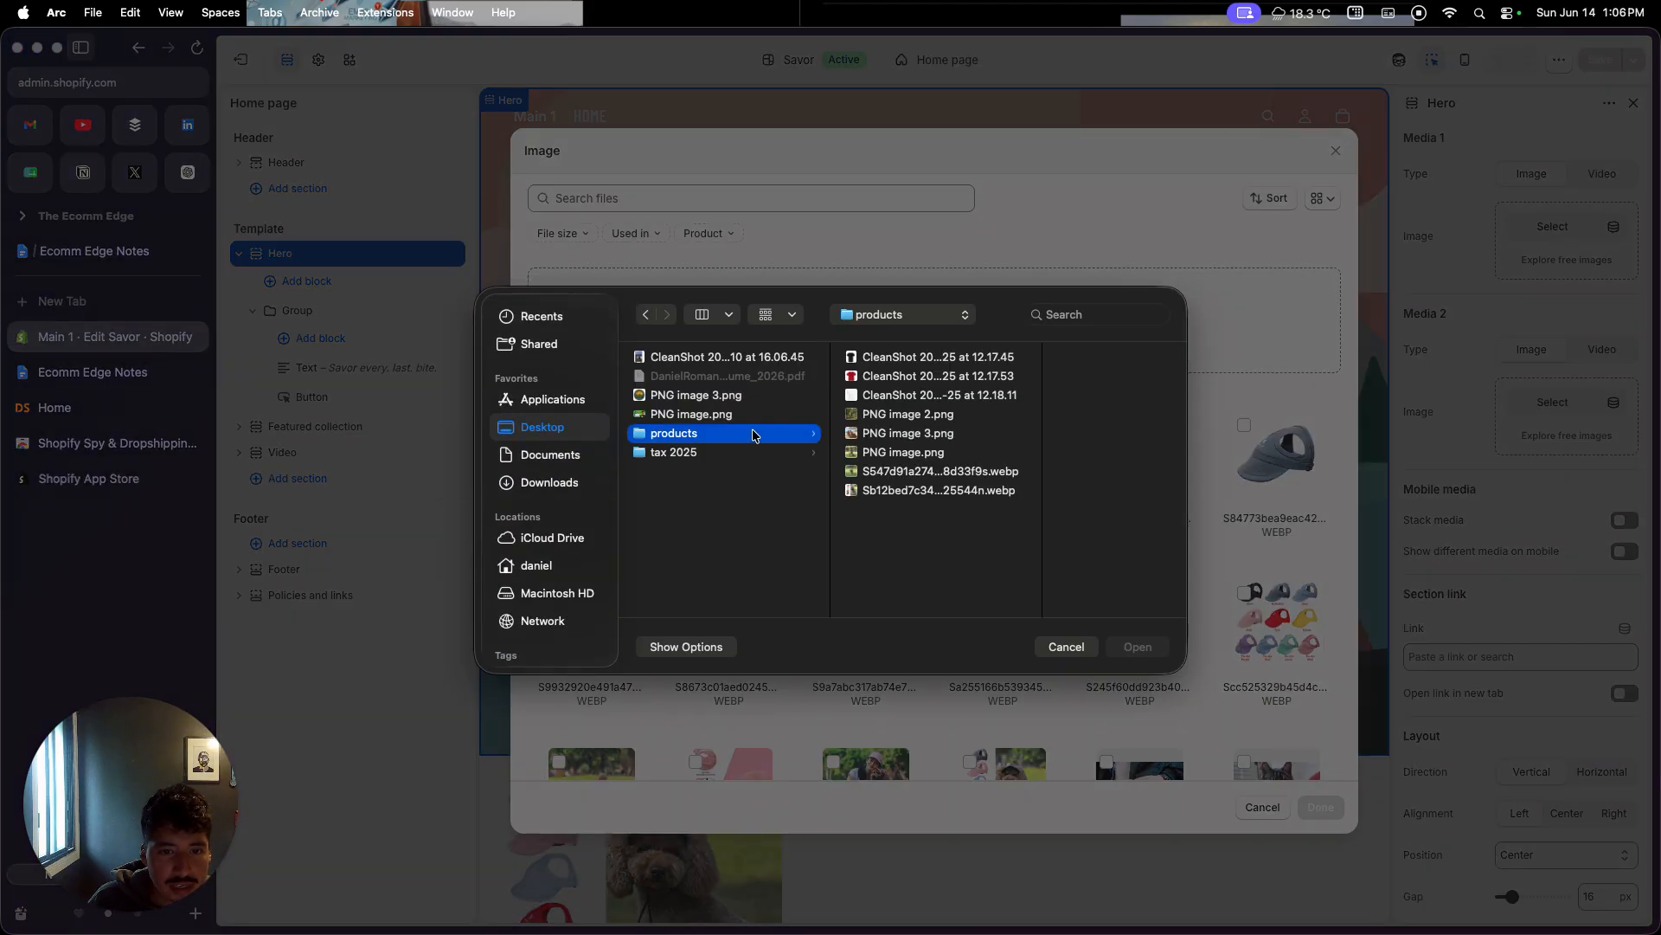
click(915, 419)
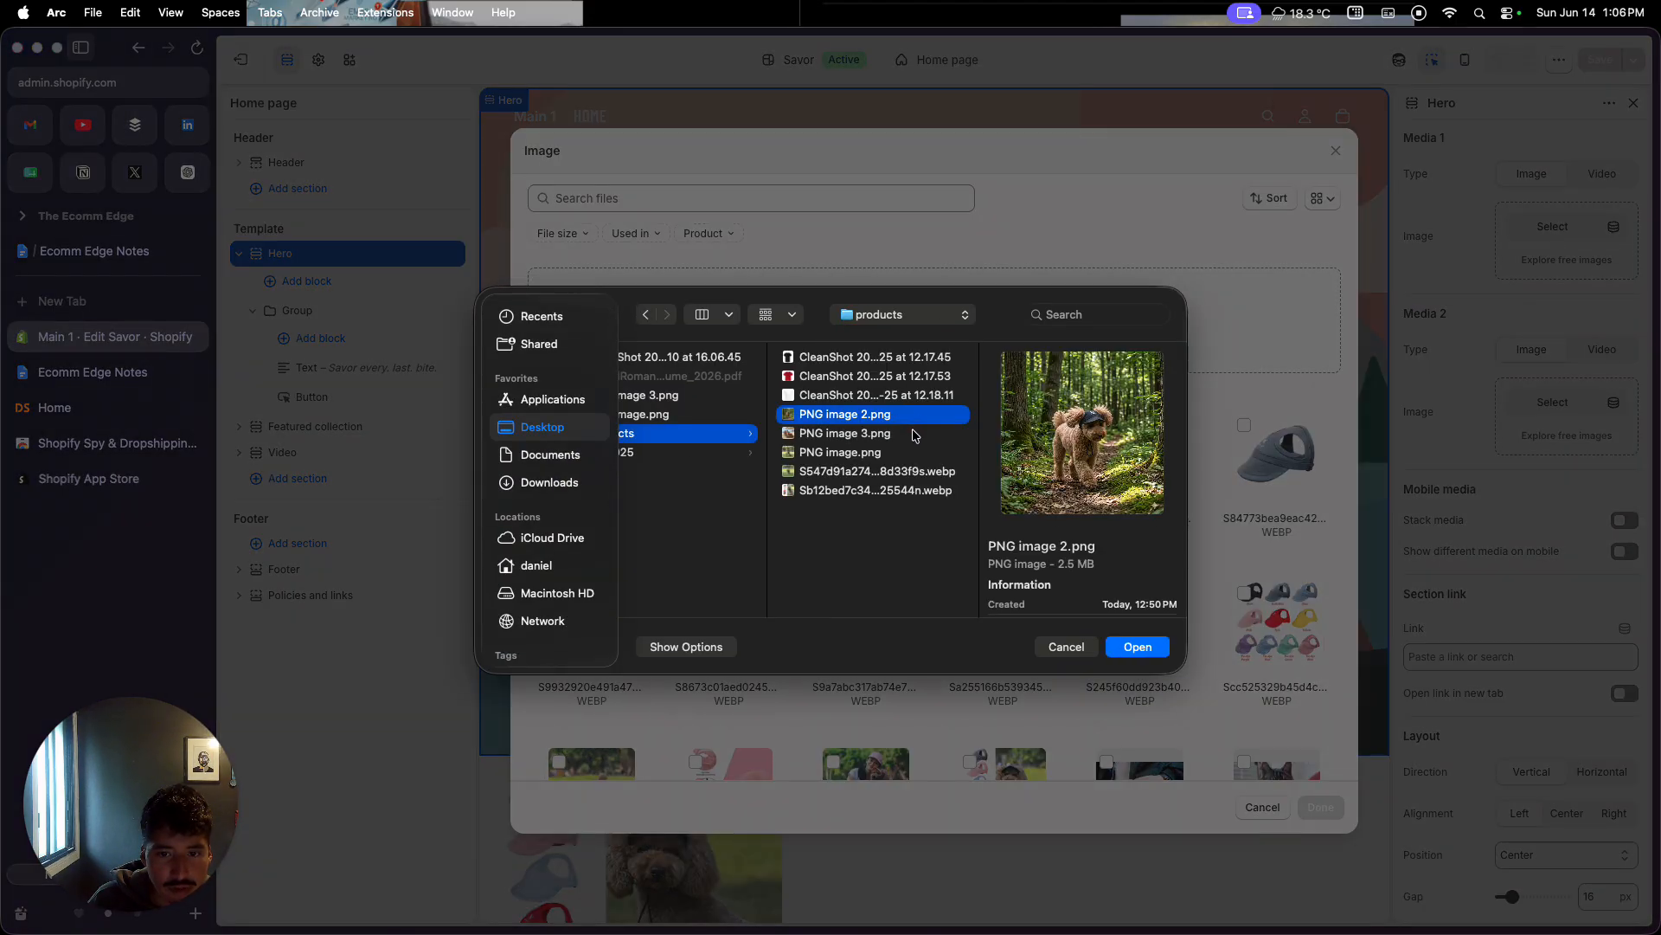
click(915, 435)
click(912, 454)
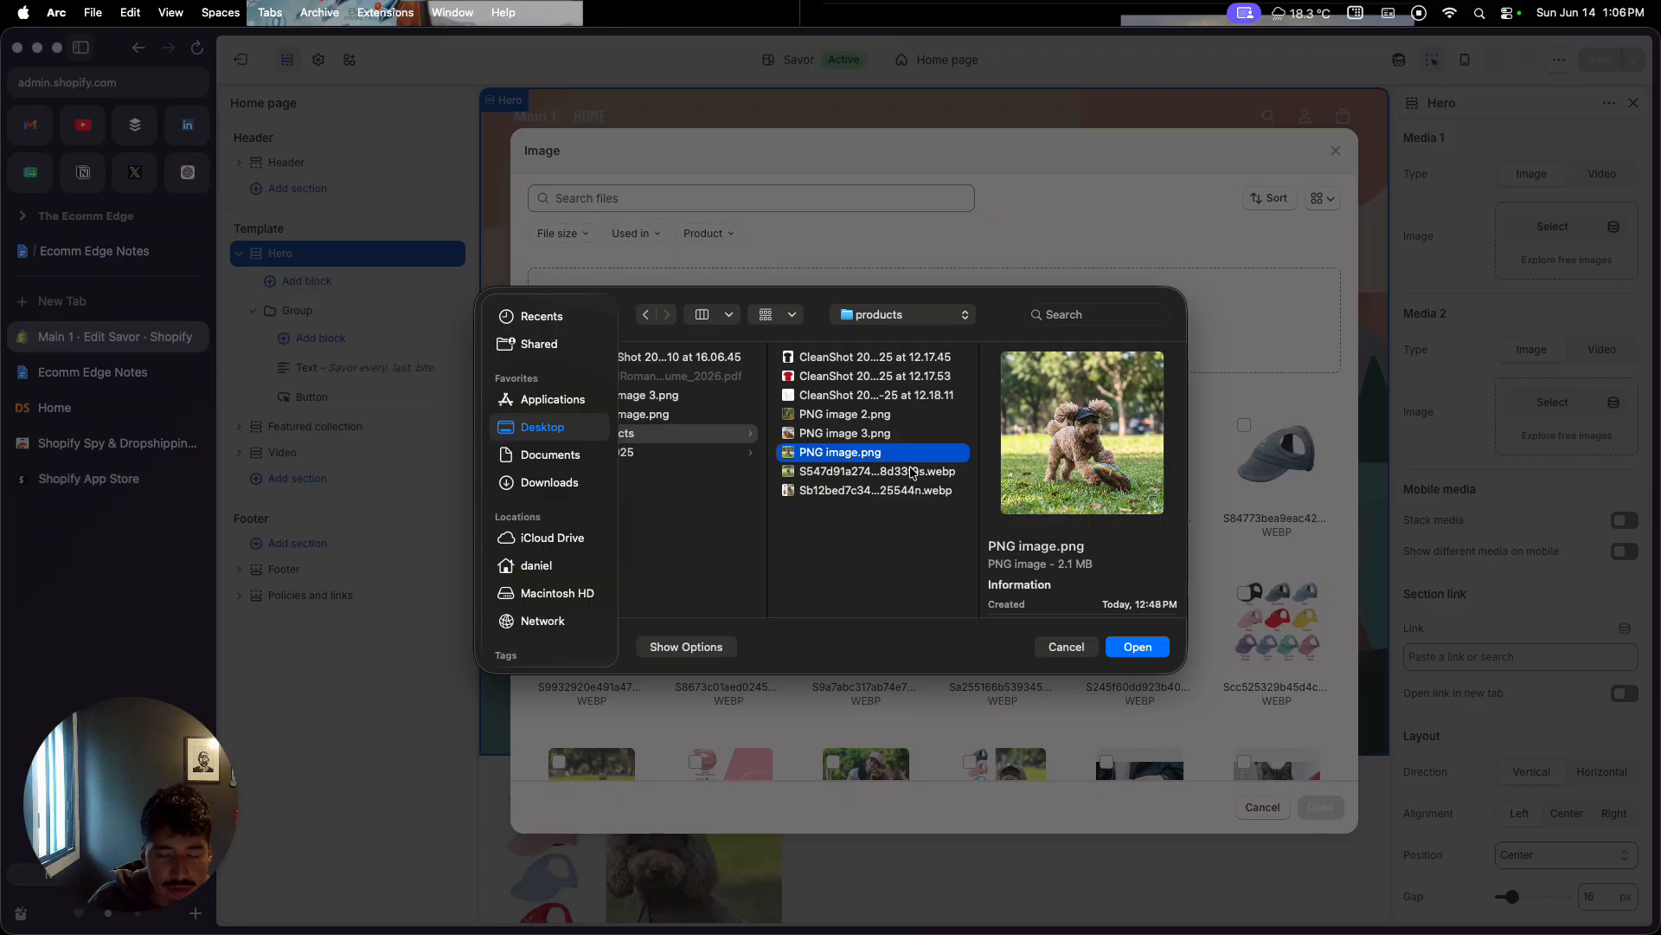
click(913, 472)
click(908, 490)
click(907, 473)
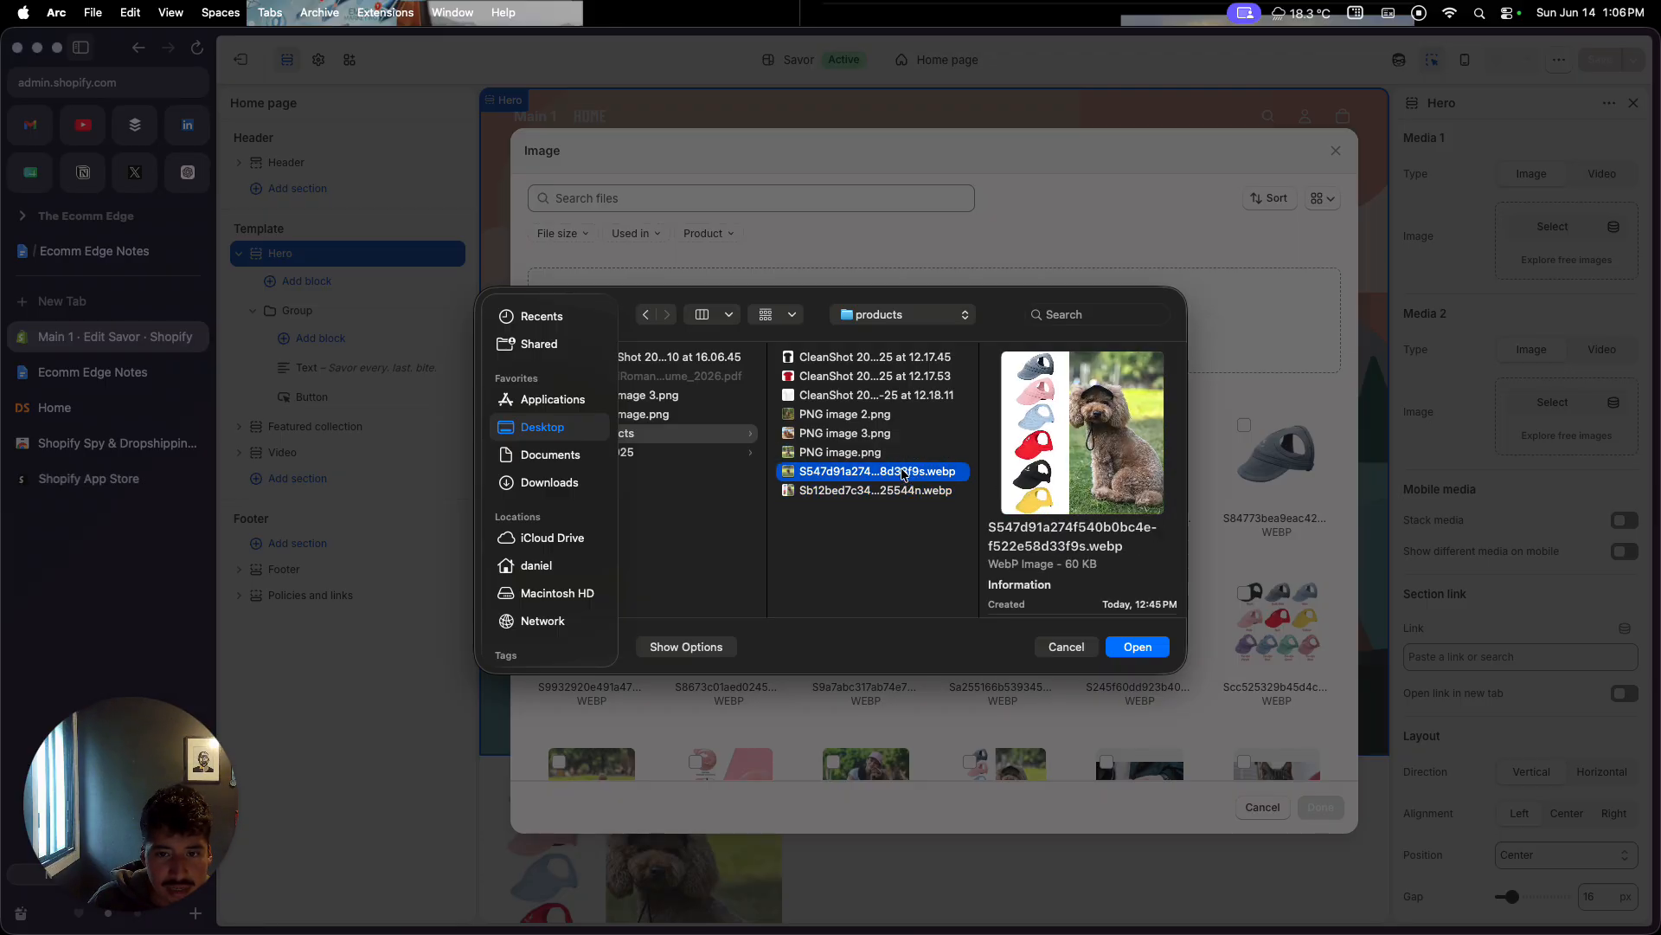
click(900, 453)
click(1116, 648)
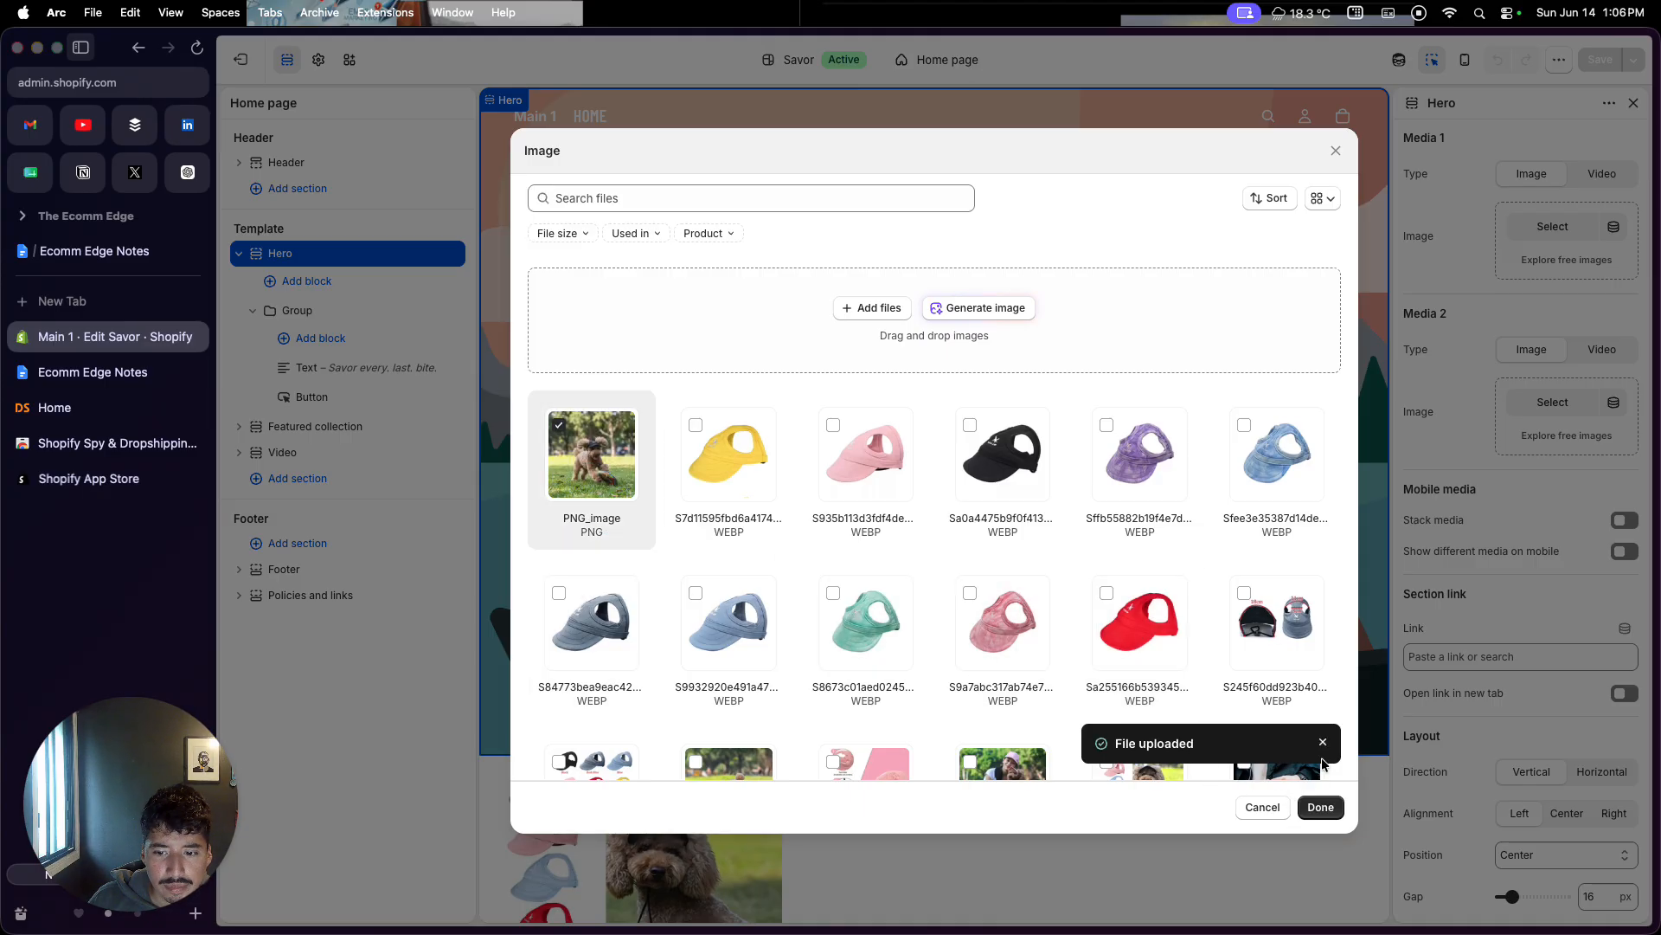
click(1321, 807)
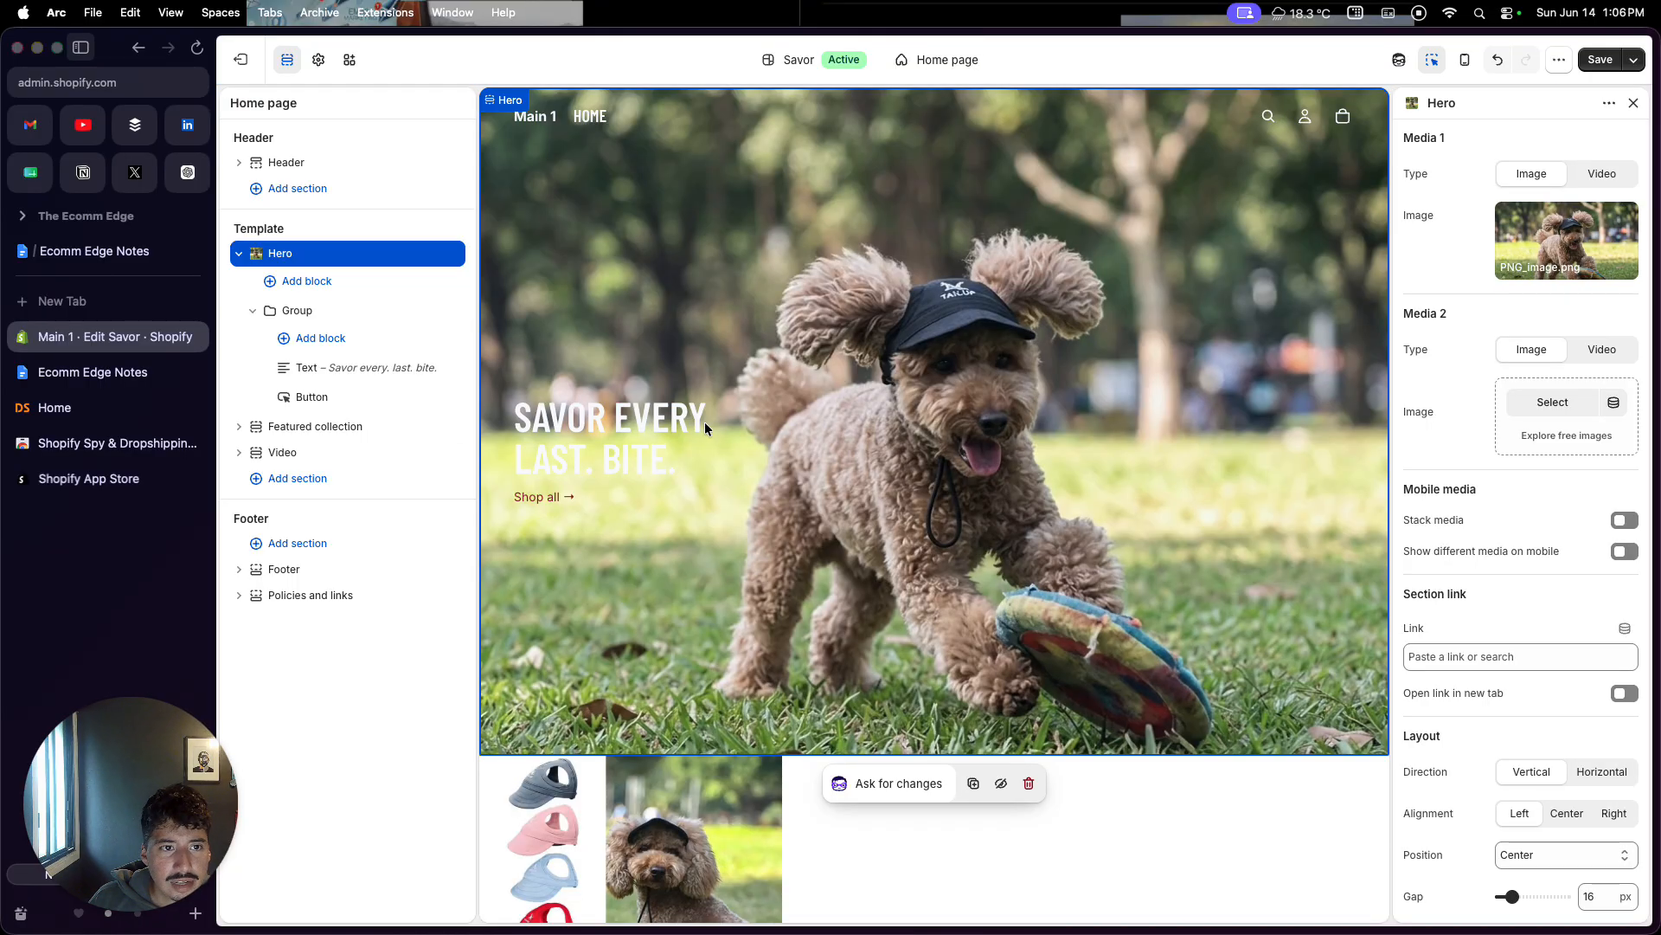
Step: Replace the heading text in the Hero section with "Give Your Dog a hat"
click(656, 398)
key(Escape)
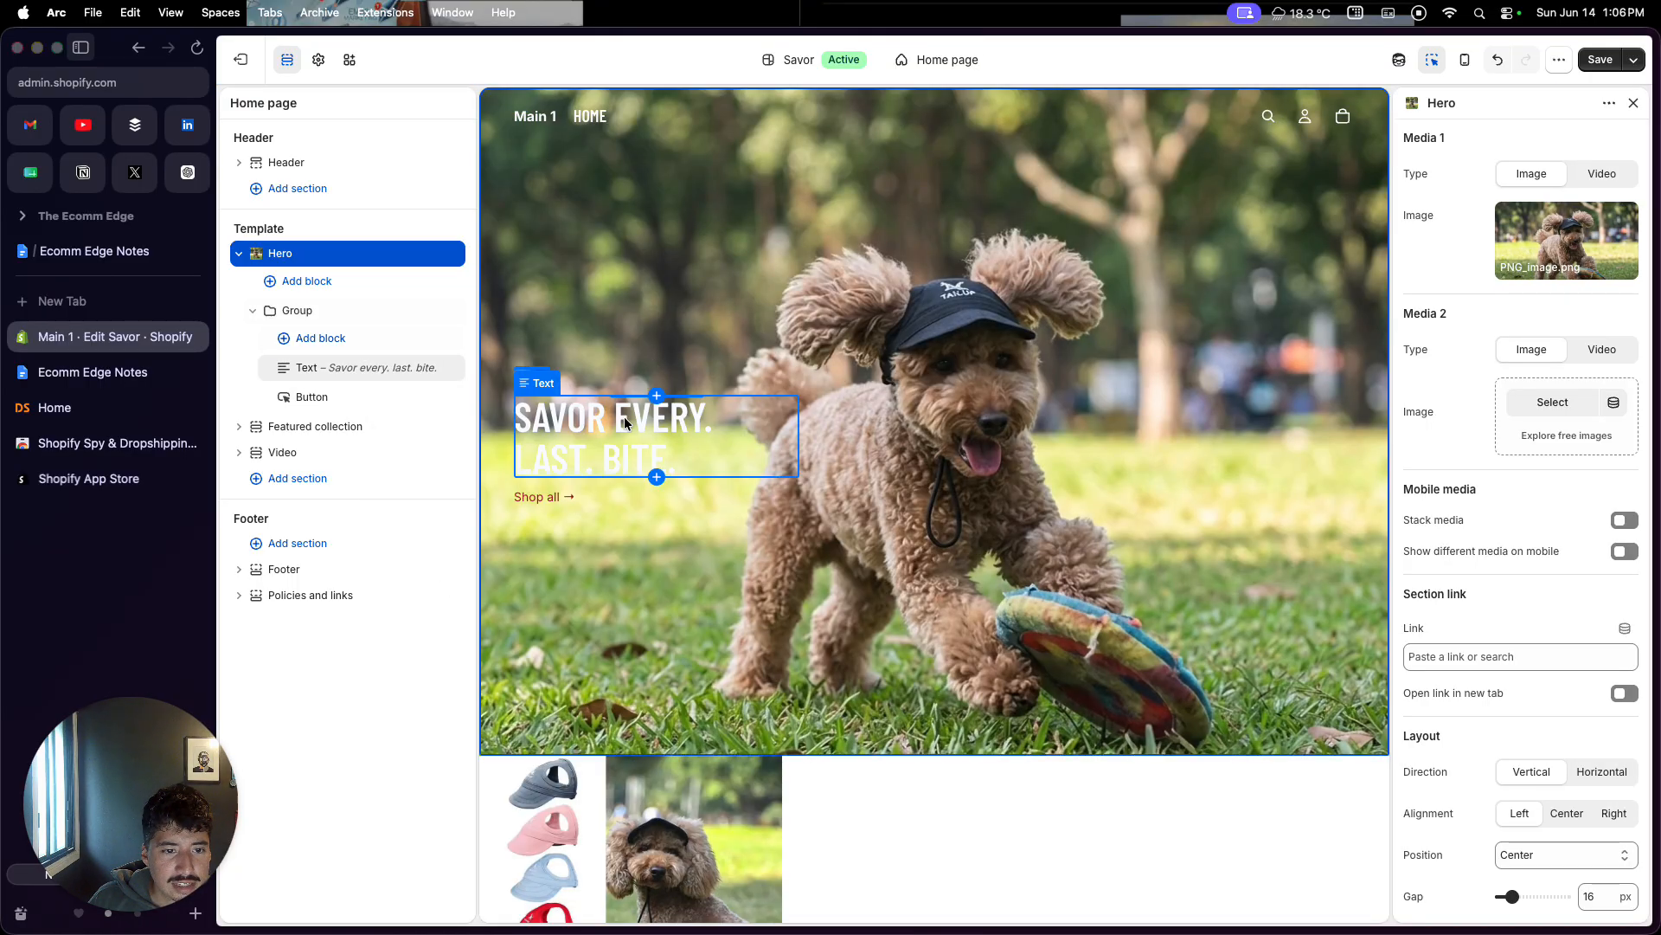
click(649, 432)
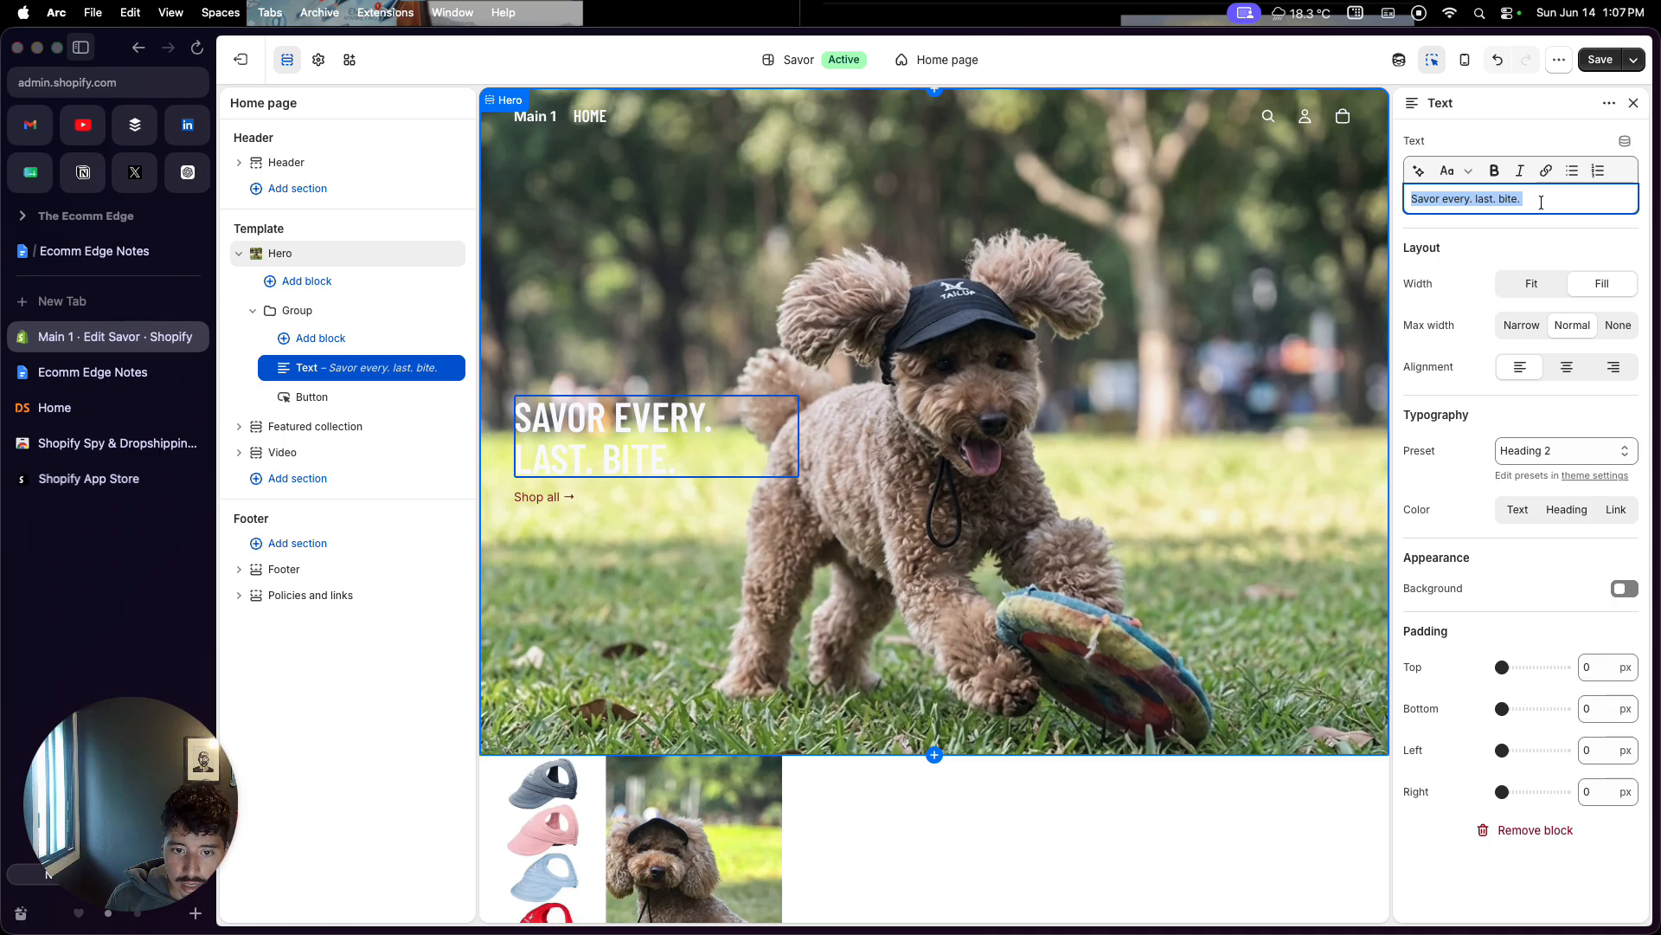
text(Give Your Dog)
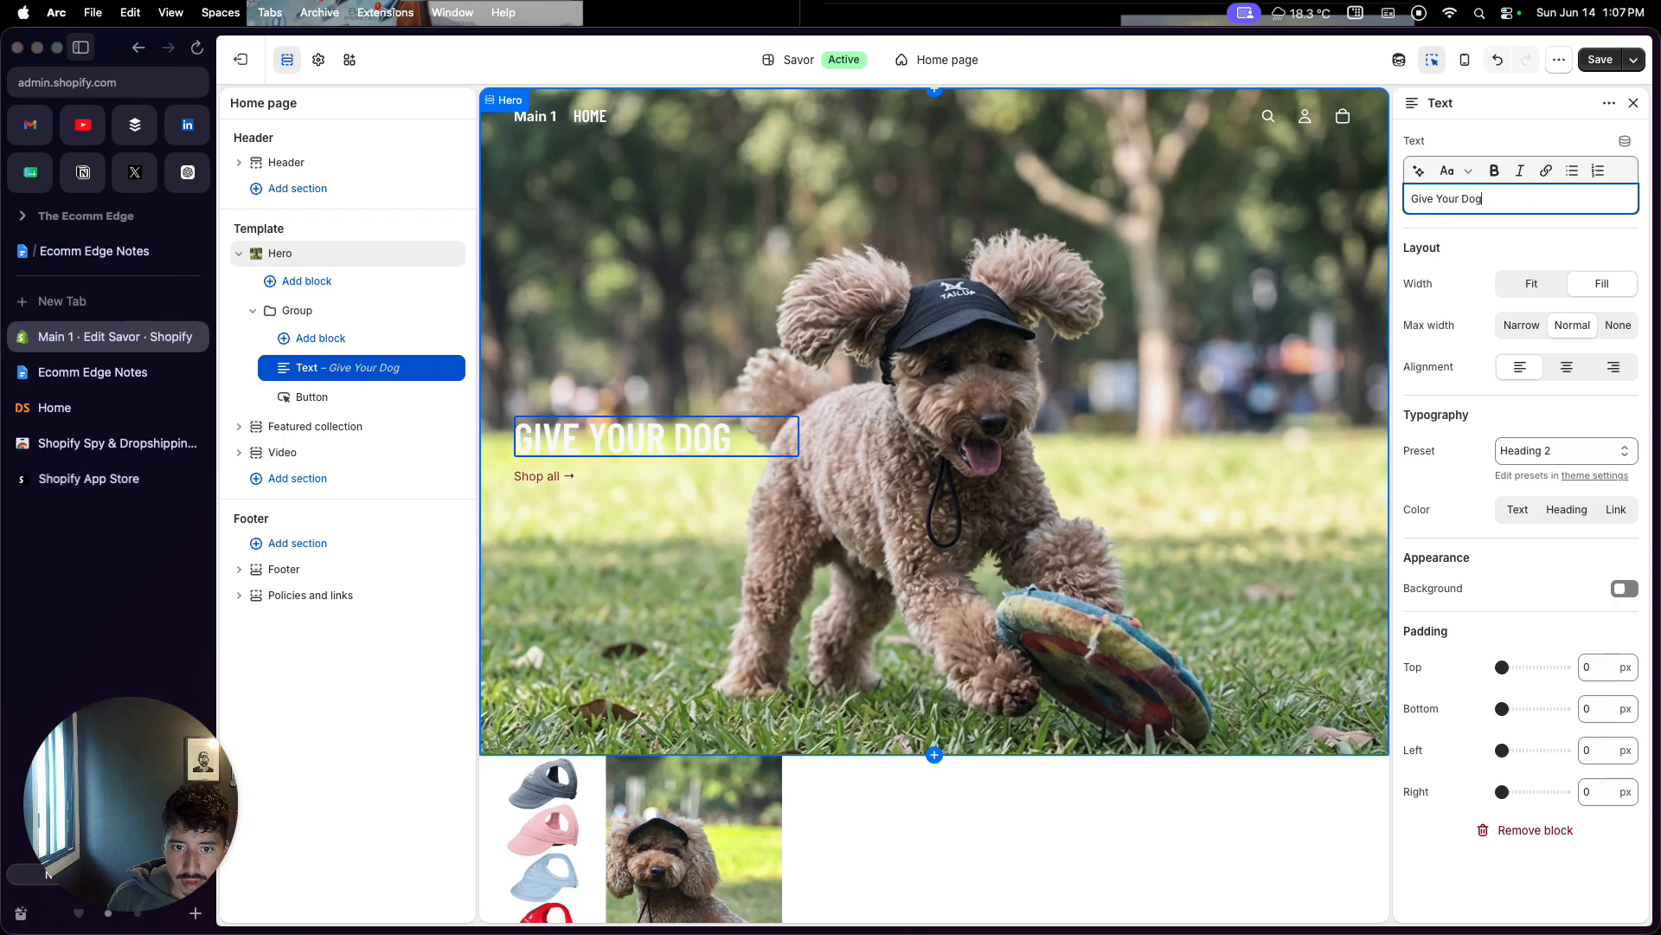
text( A)
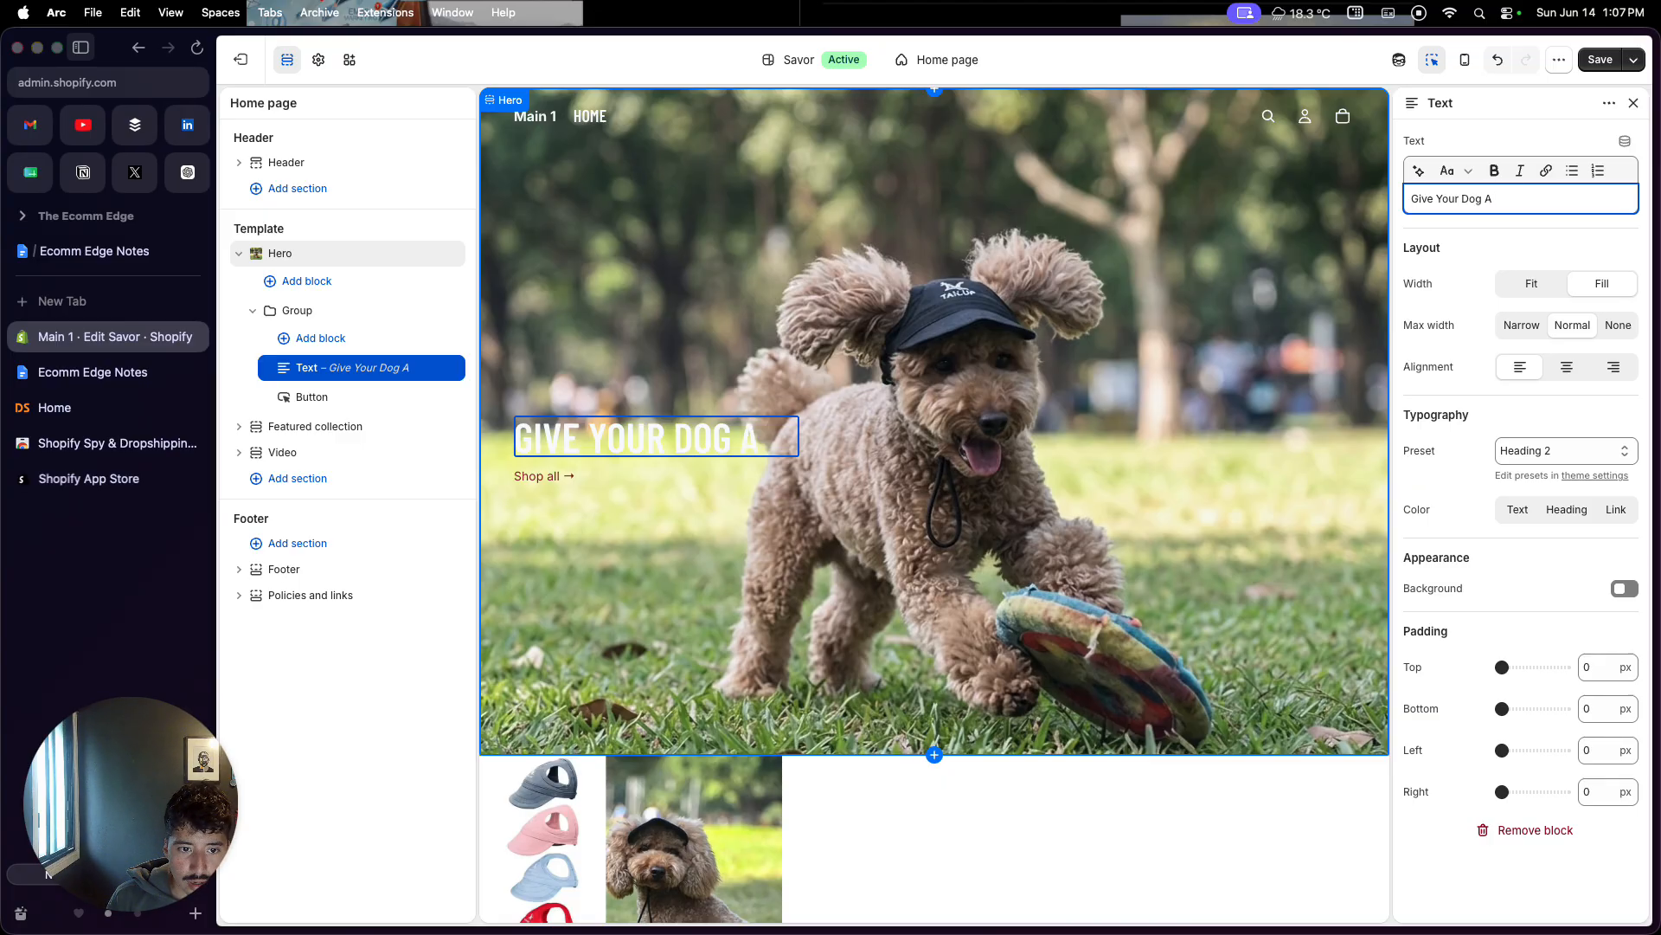
key(BackSpace)
text(a hat)
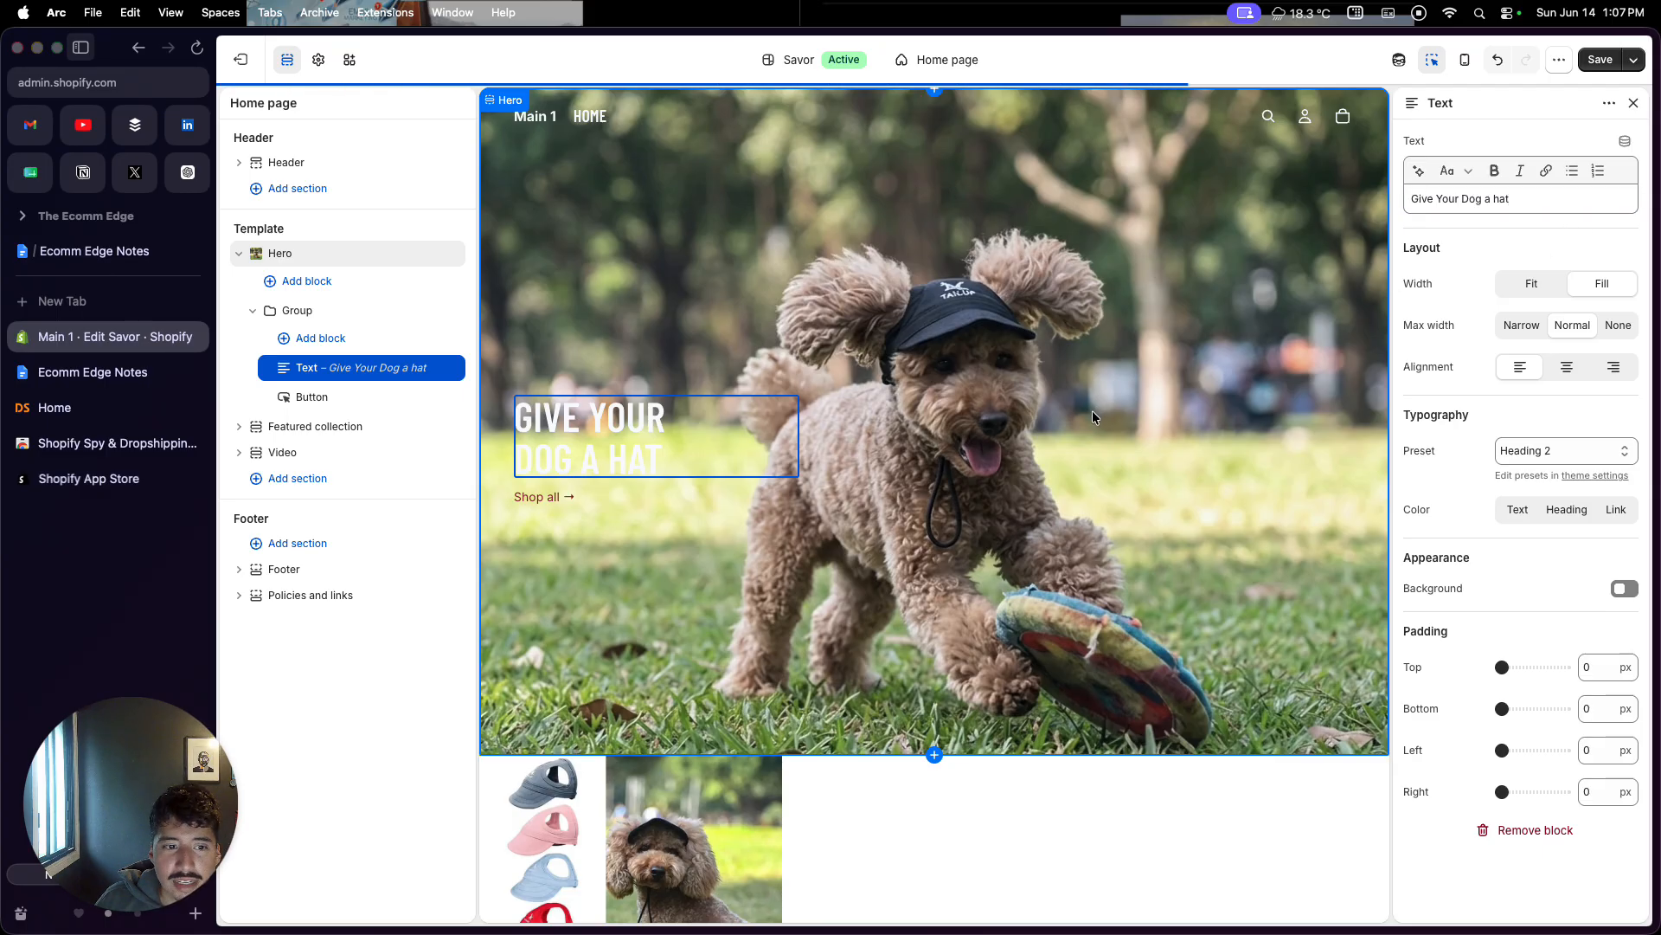
Step: Set the hero heading's color option to Text and turn on its background
click(620, 453)
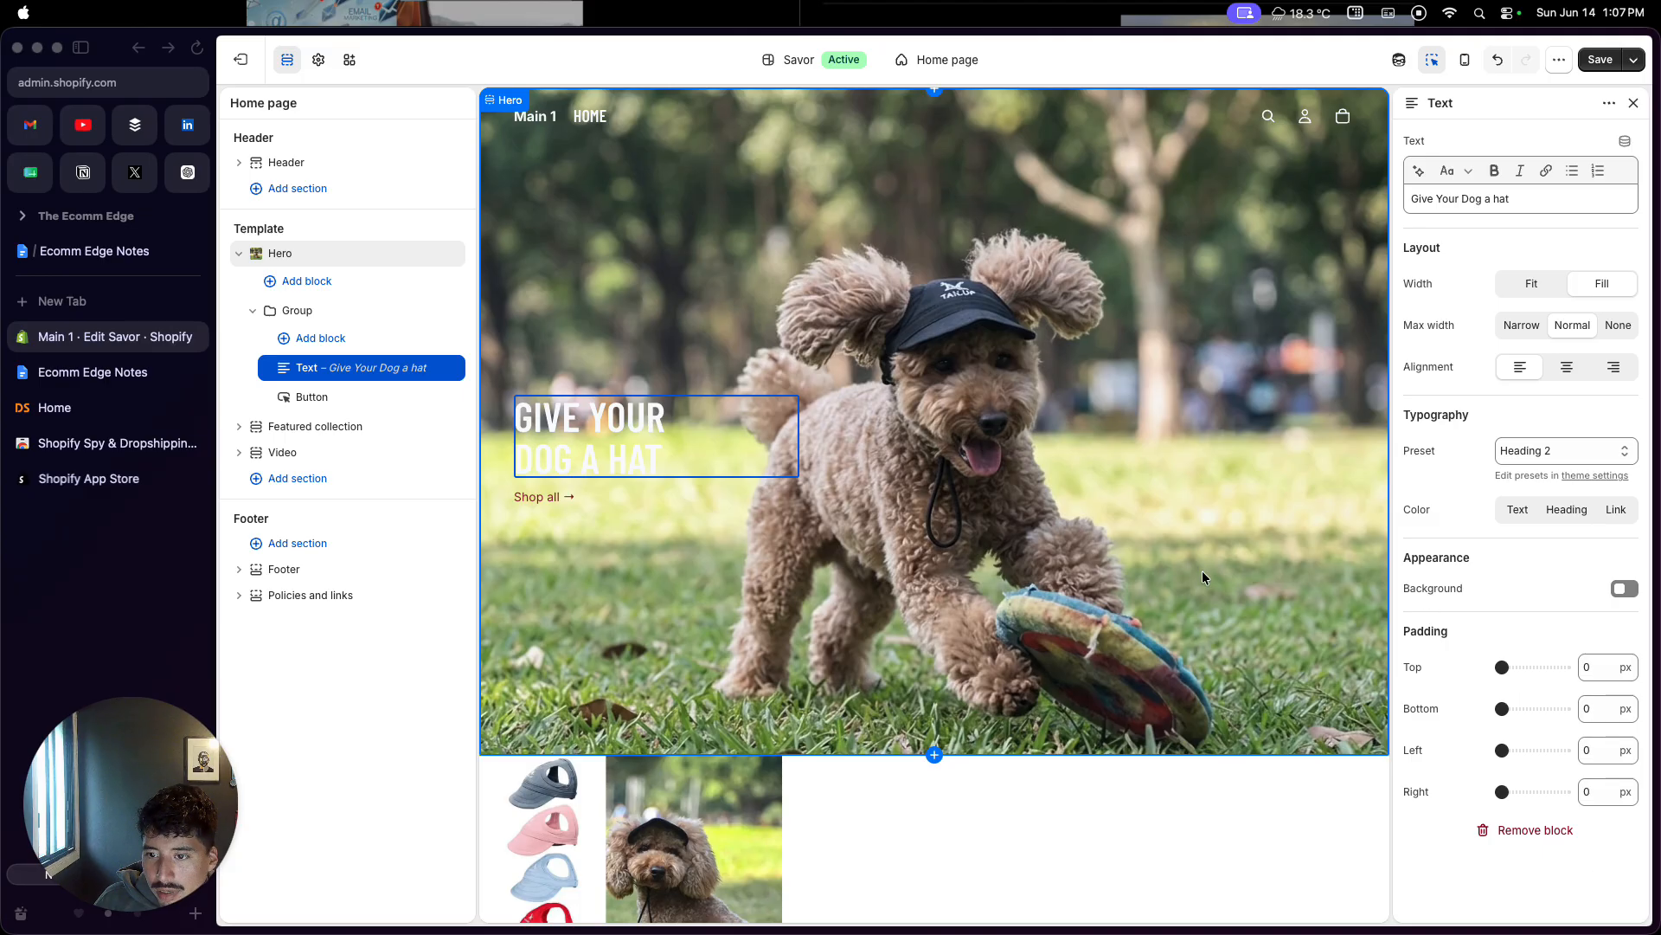
click(591, 422)
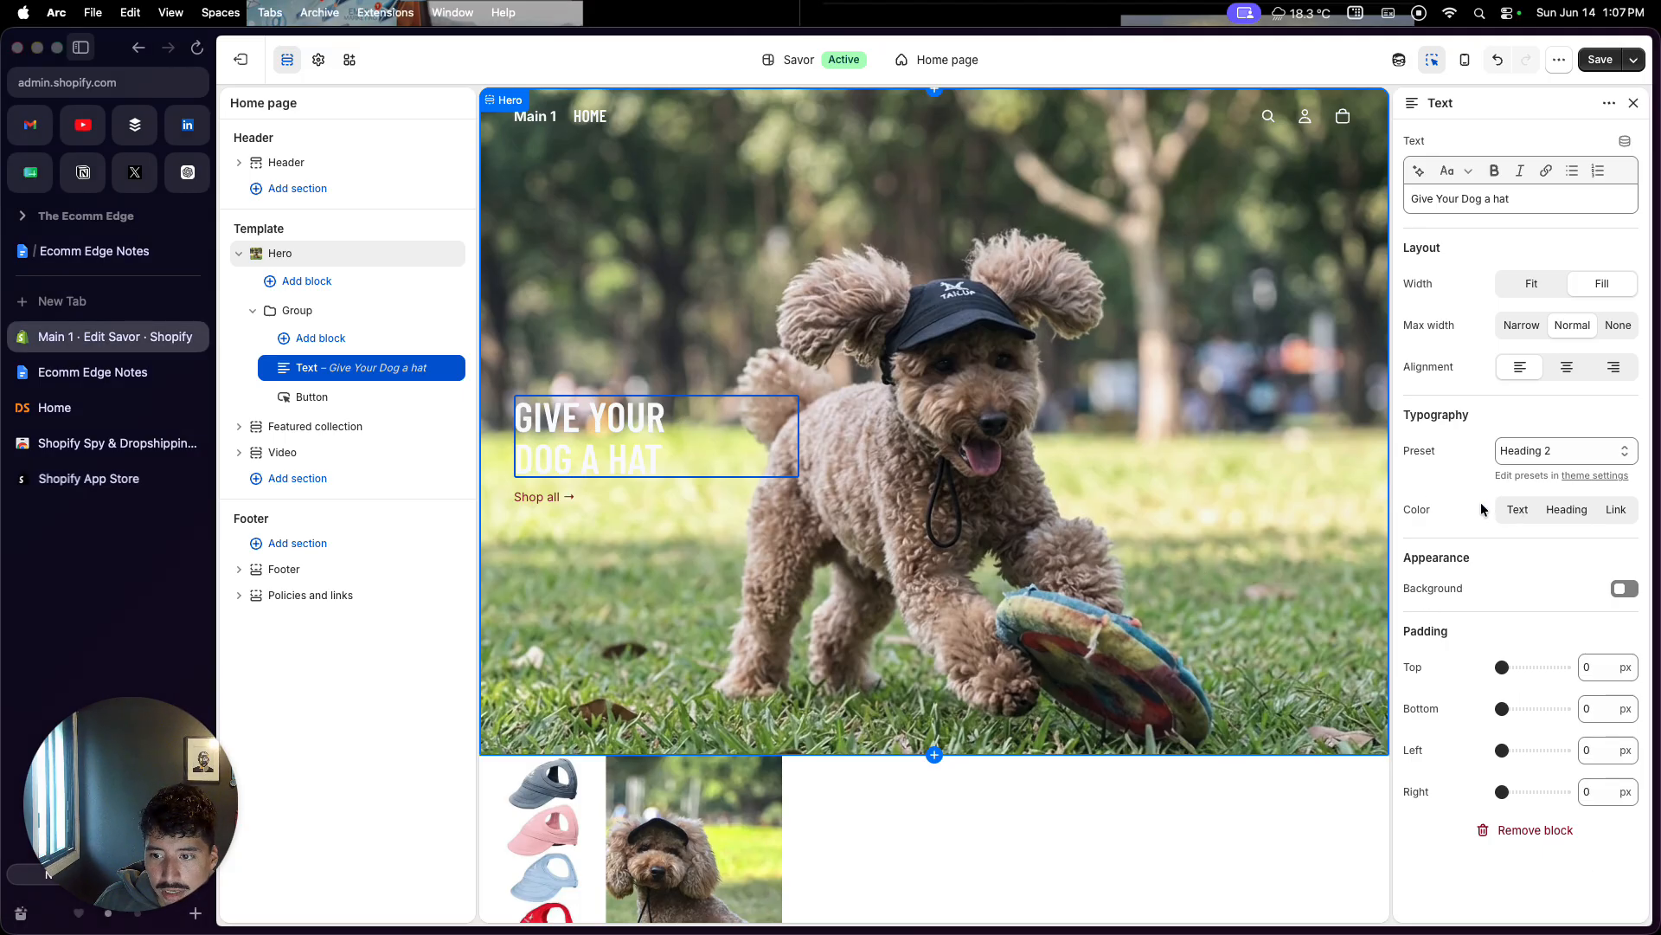
click(1513, 517)
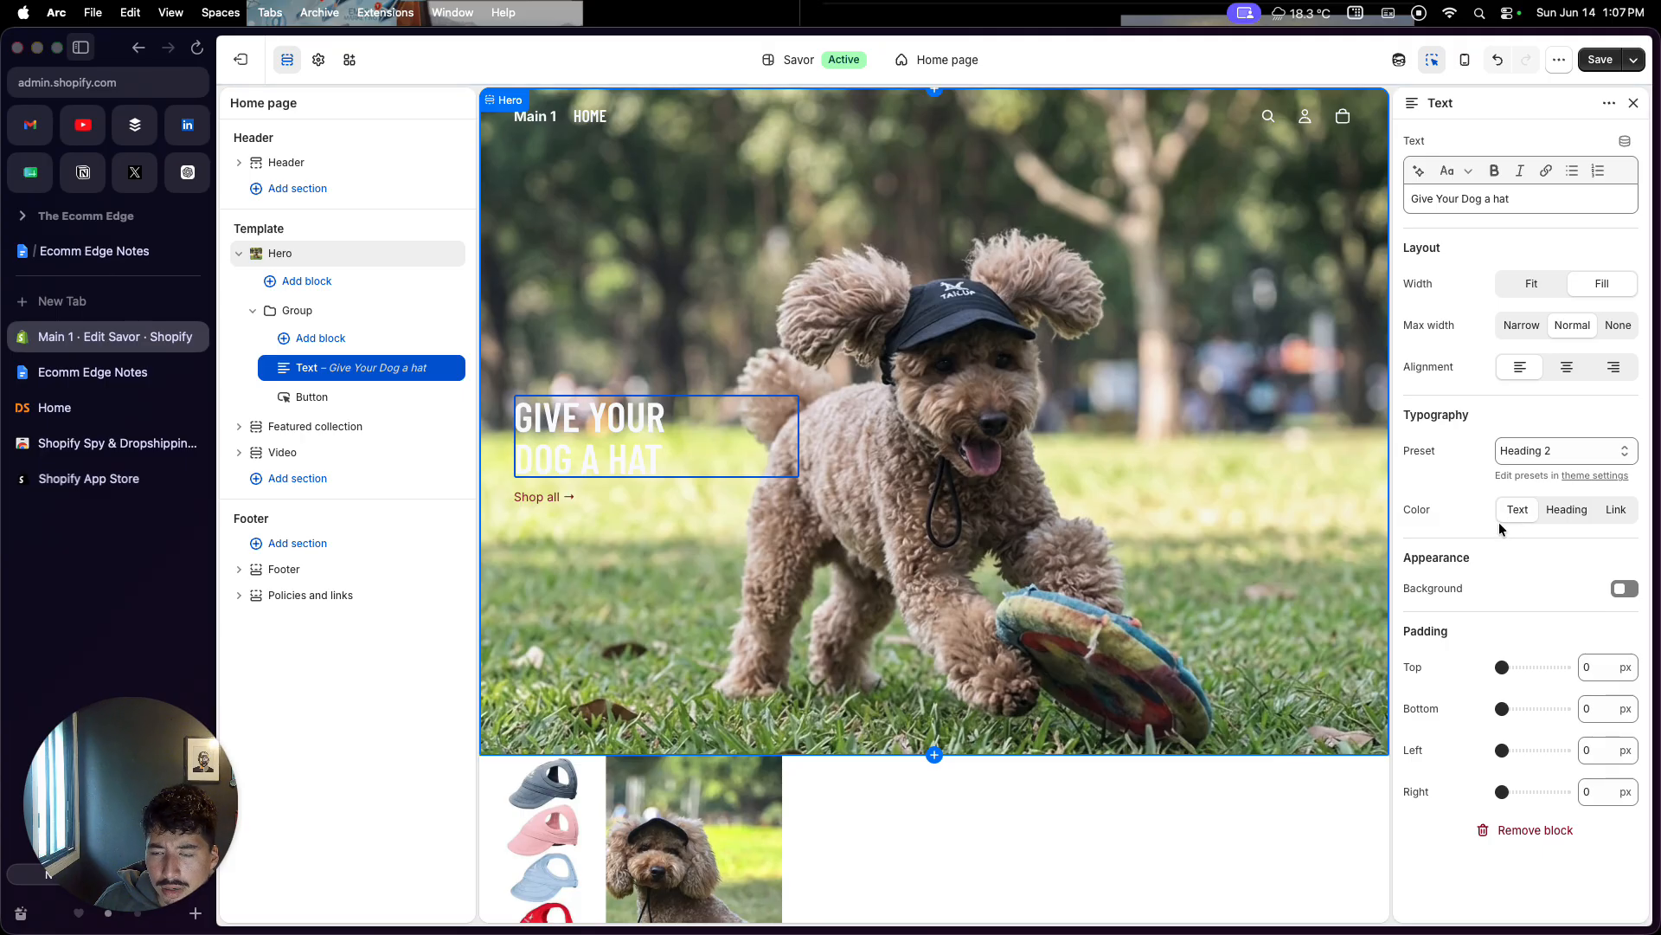
triple_click(670, 417)
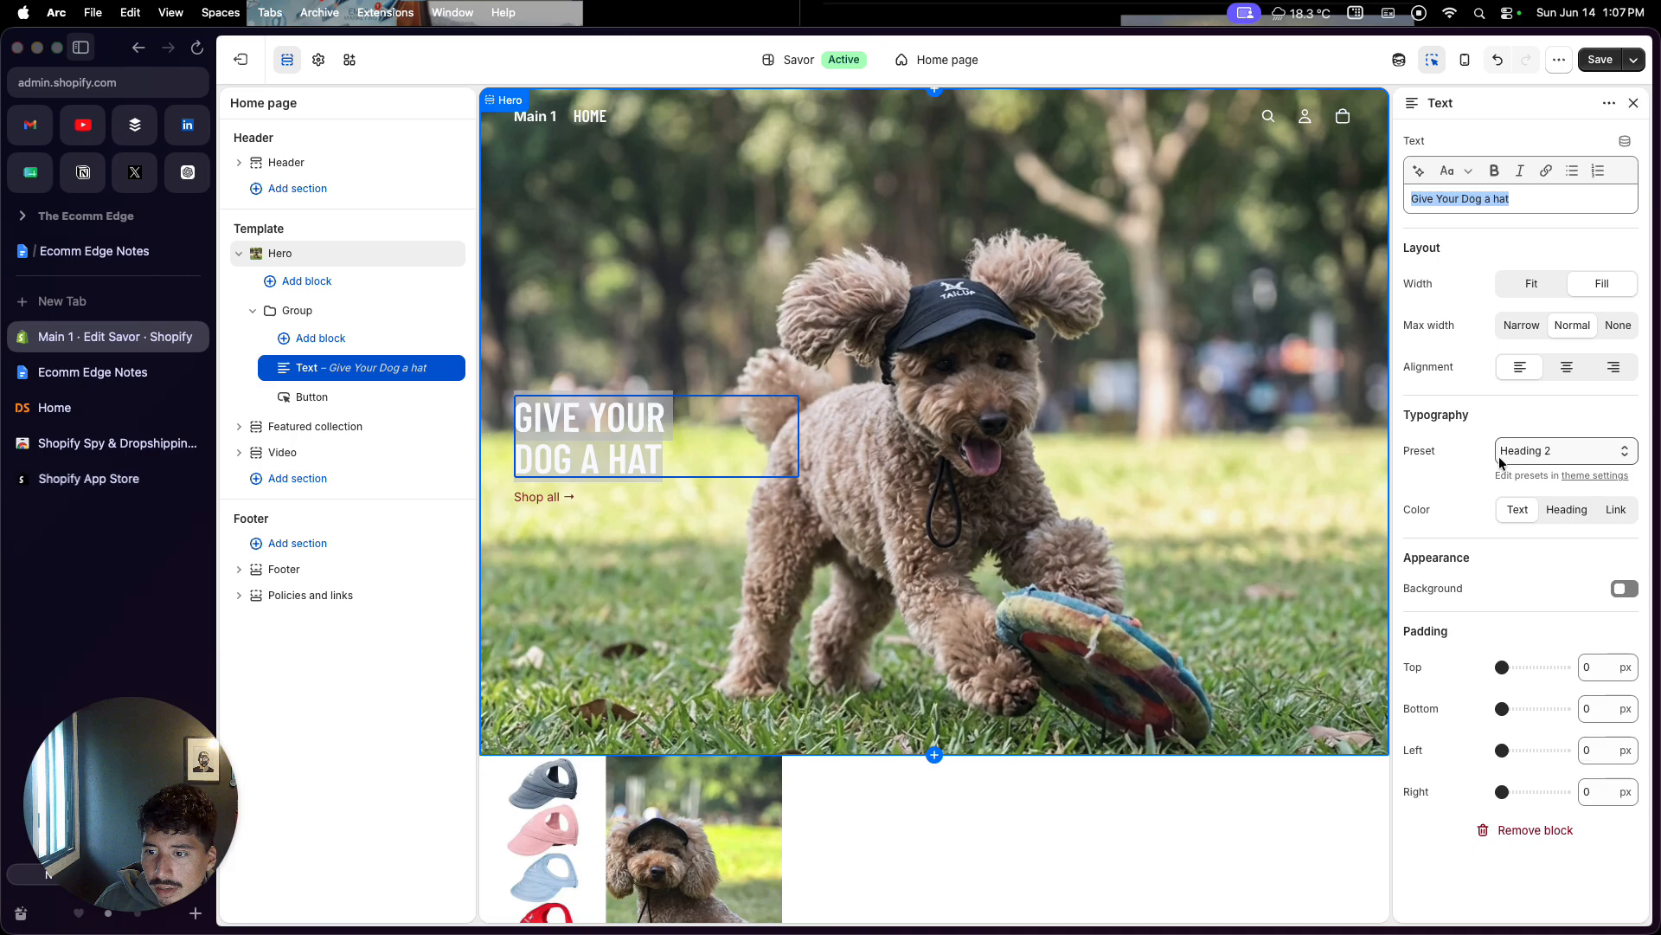
click(1624, 589)
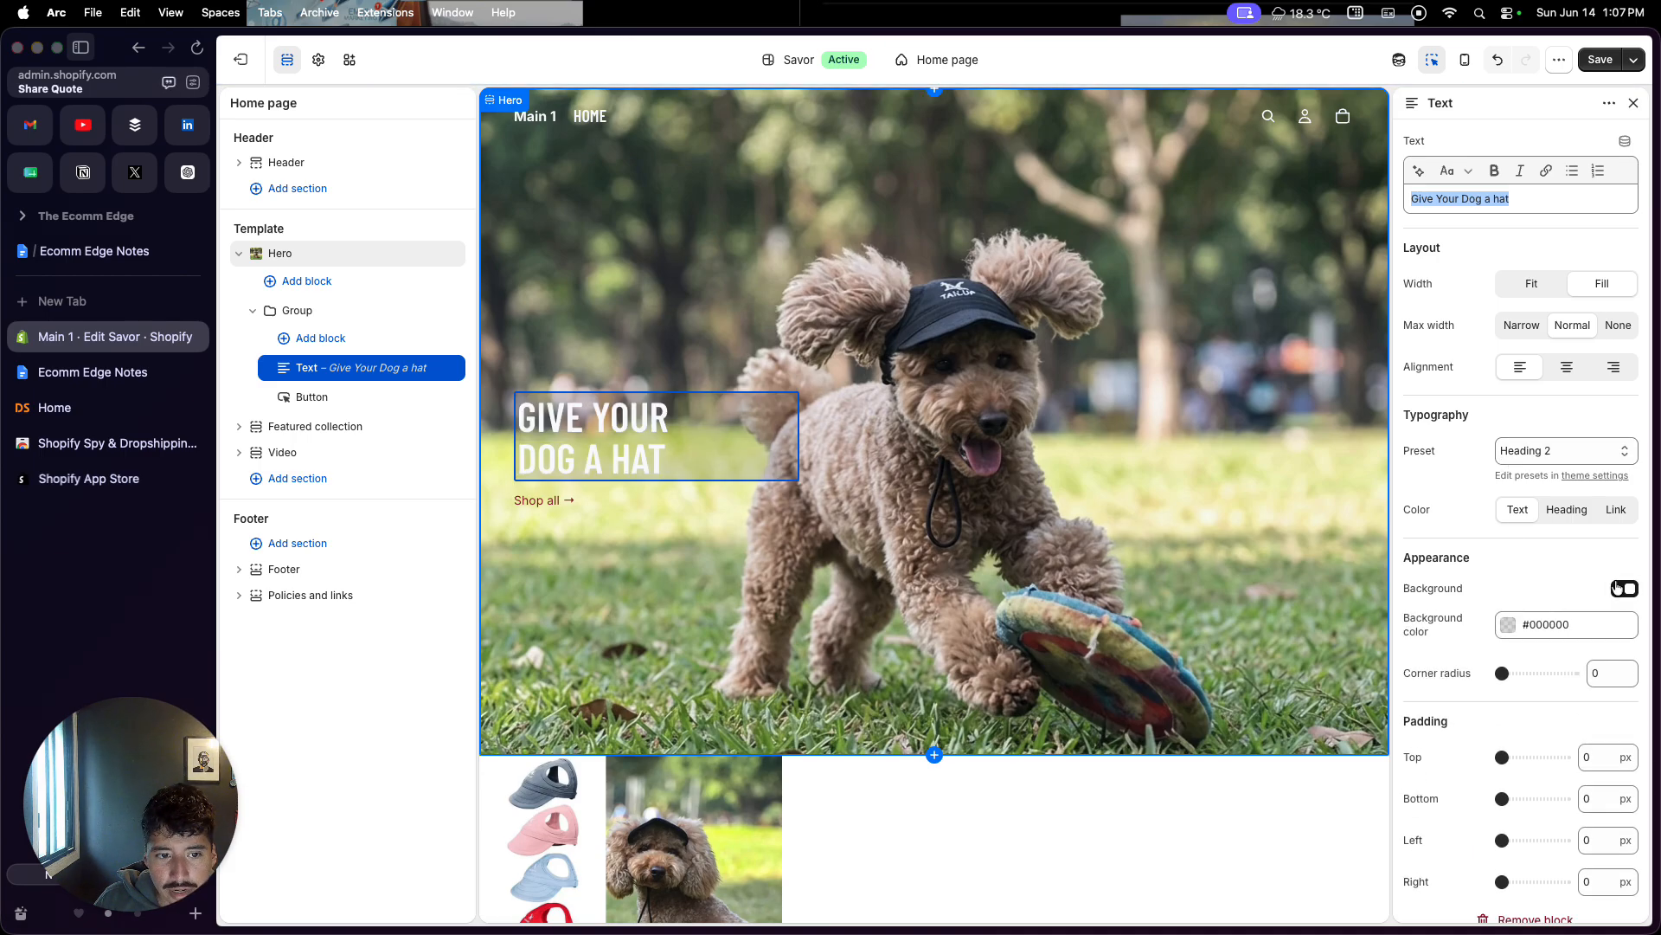
click(927, 543)
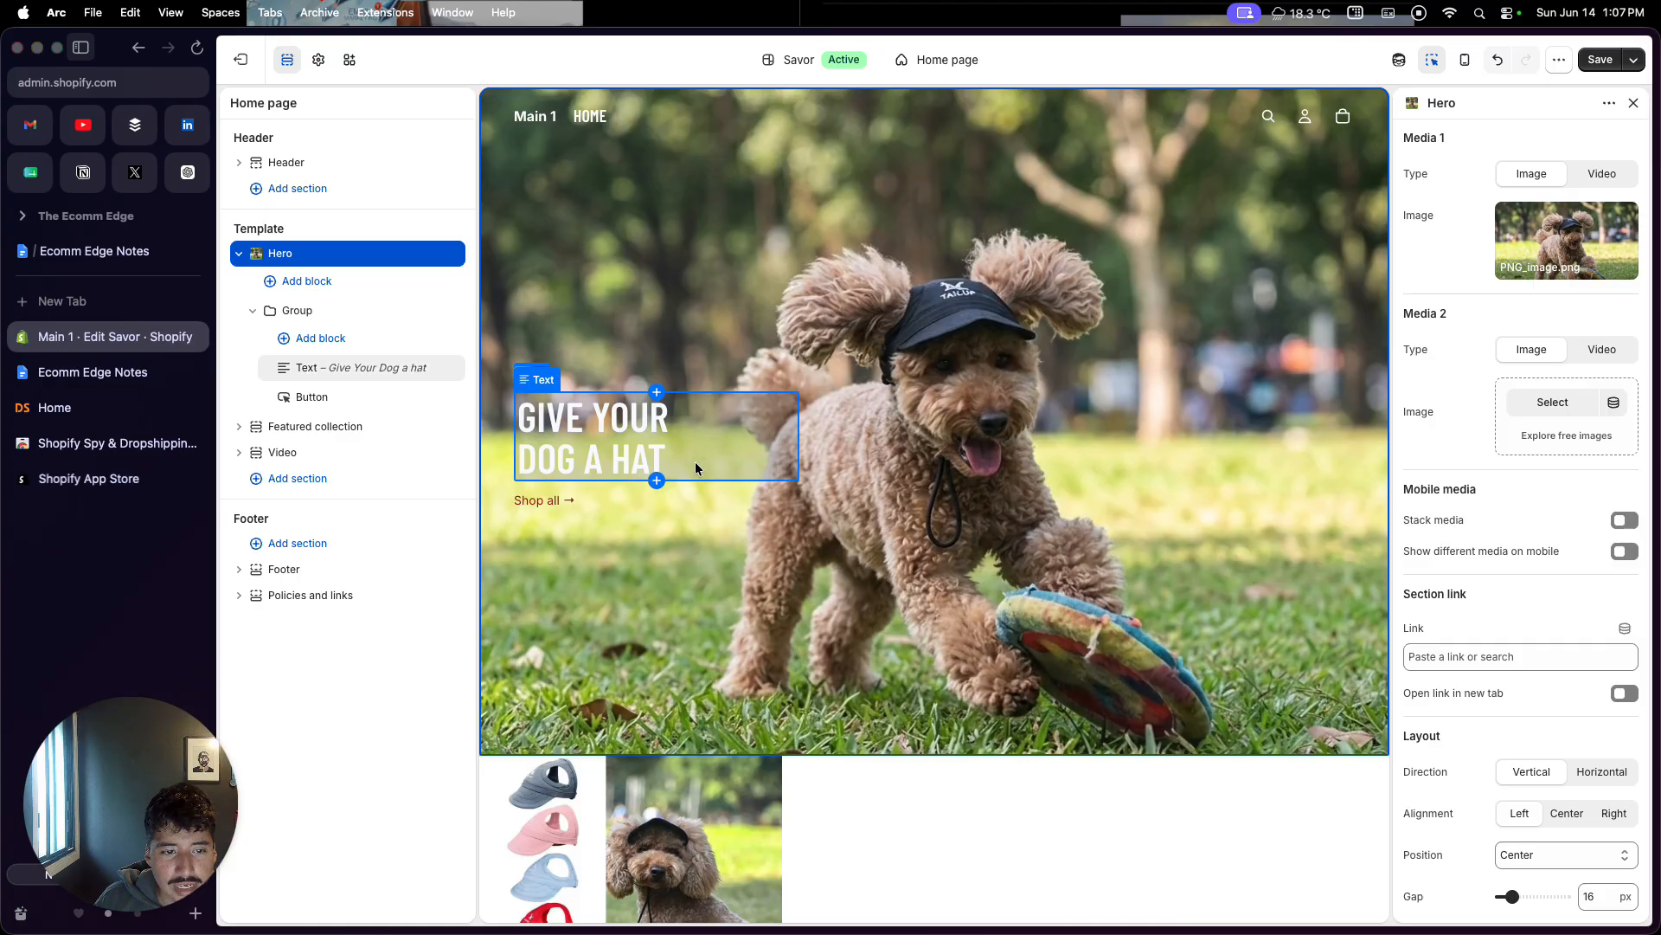
Step: Change the hero button's label to "Buy Now", keeping the arrow after it
click(561, 503)
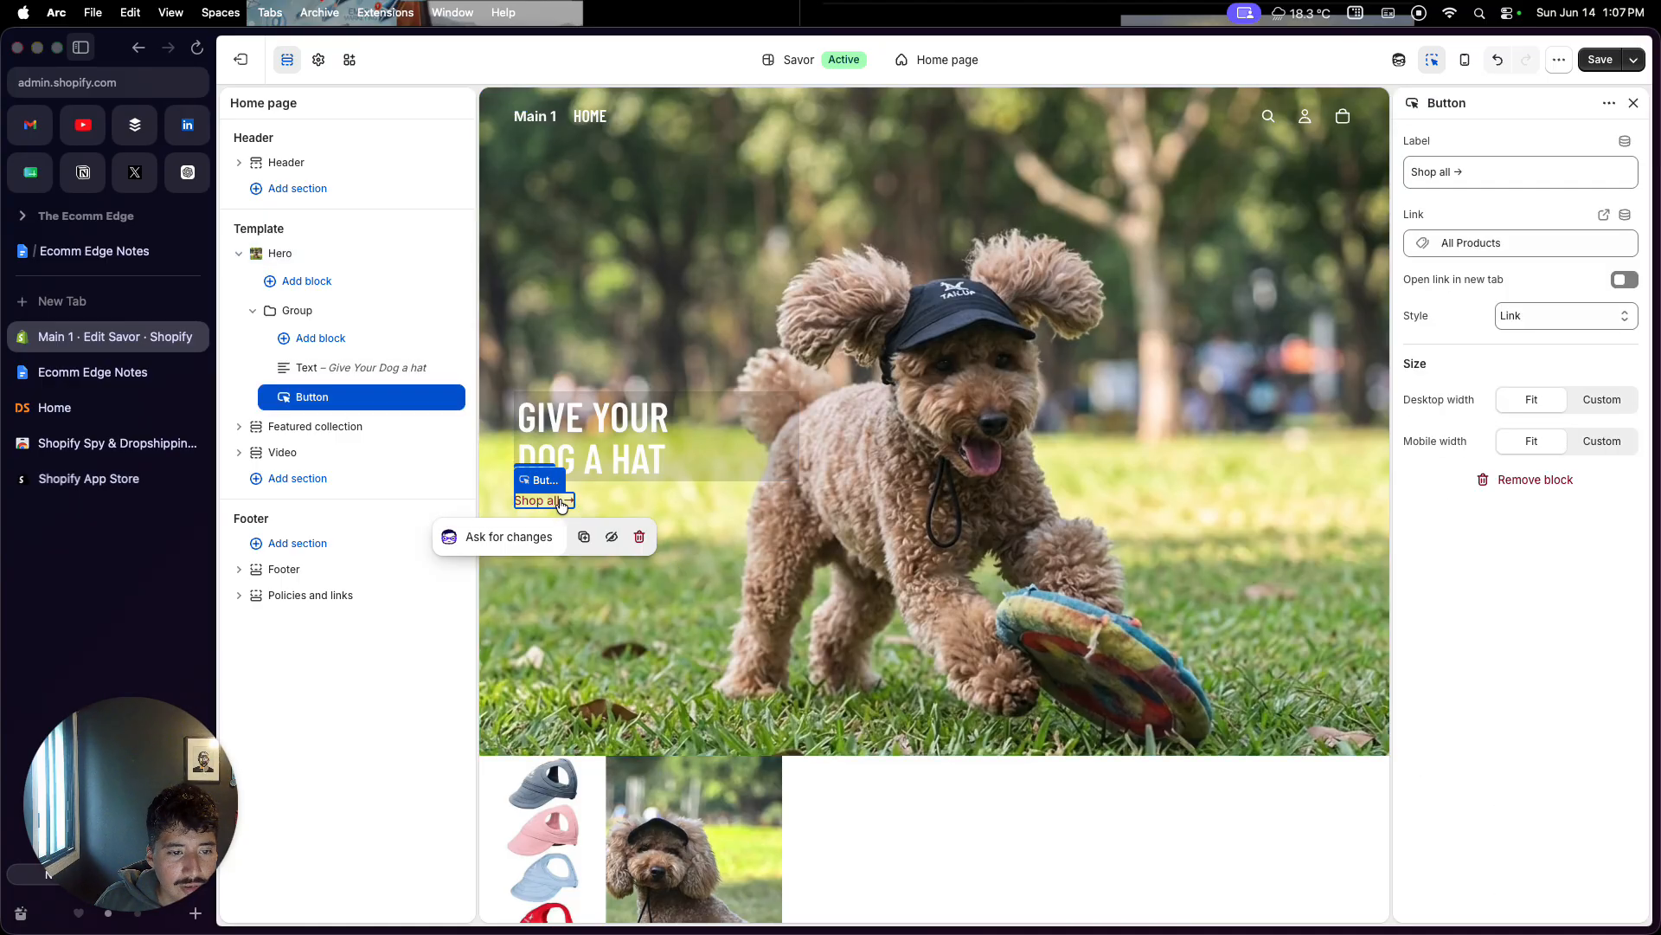
click(1442, 172)
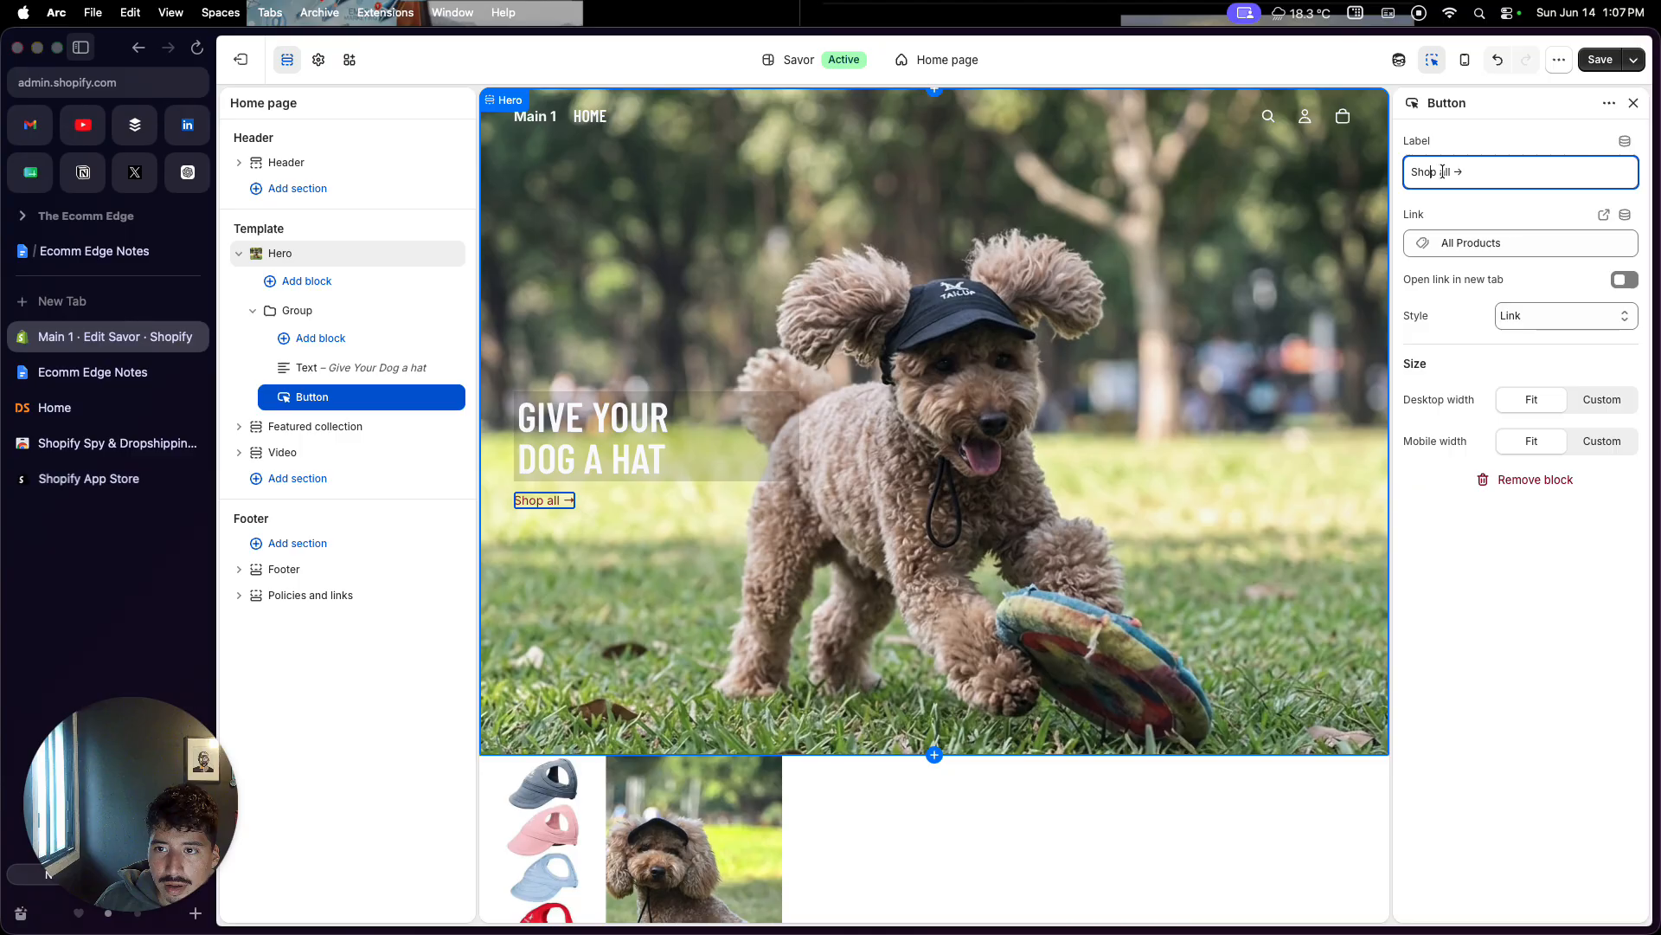
drag(1449, 174, 1390, 178)
text(Buy Now)
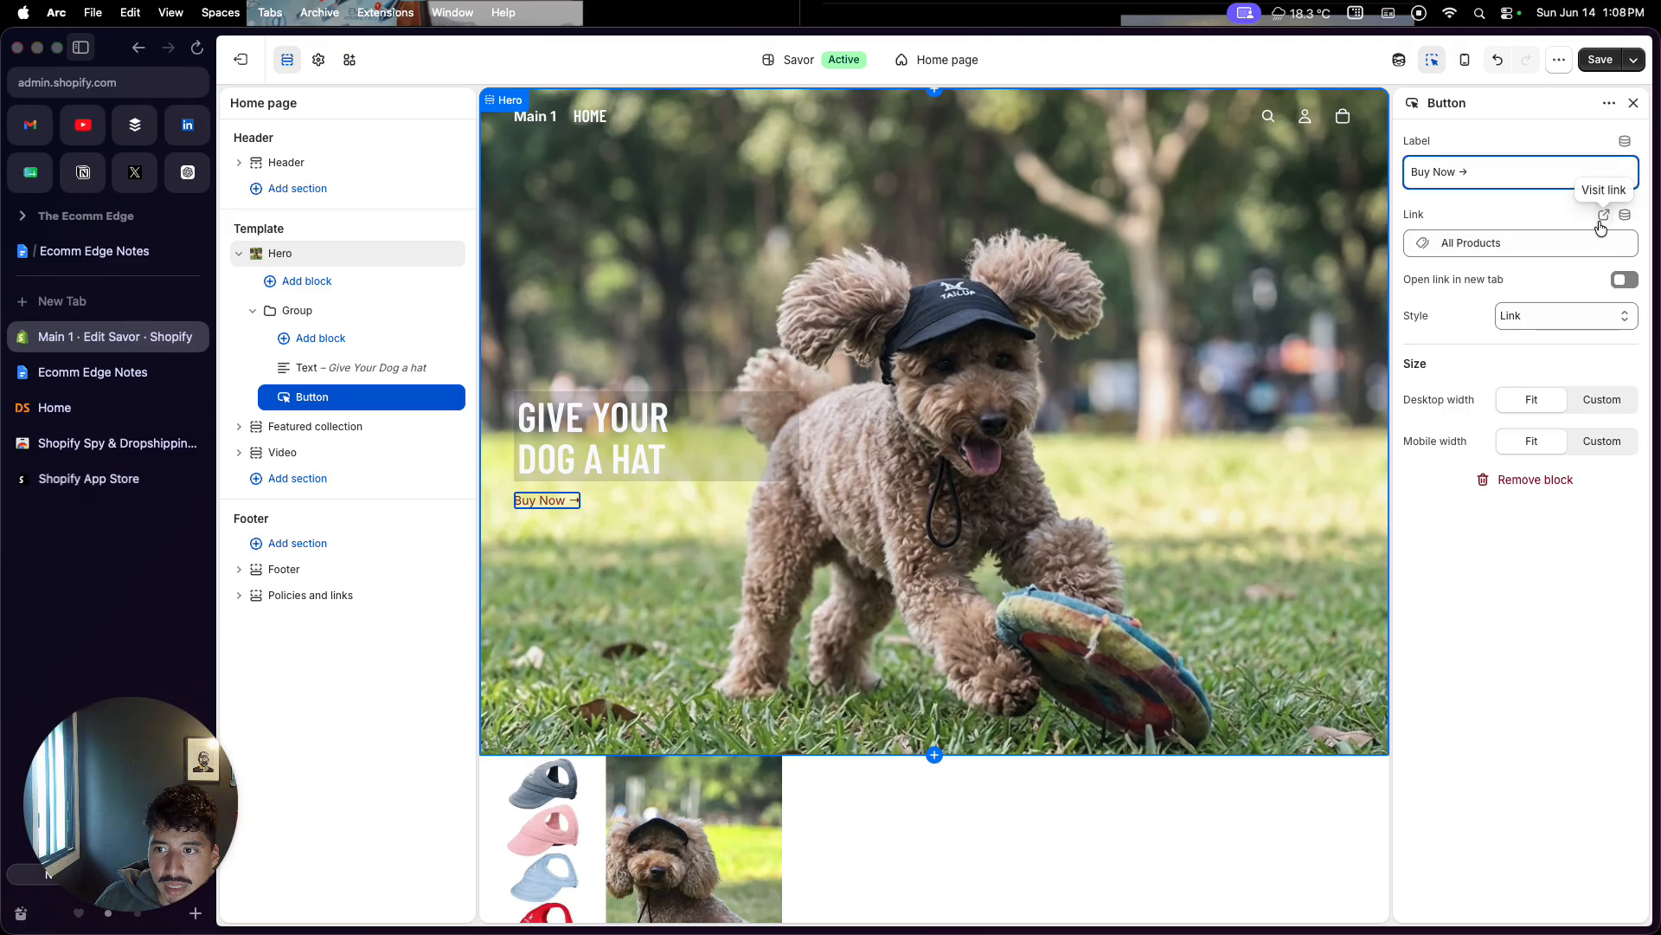
Step: Link the hero button to the product Fashion Ear Holes Pet Baseball Hat For Dogs
click(1523, 243)
click(1496, 326)
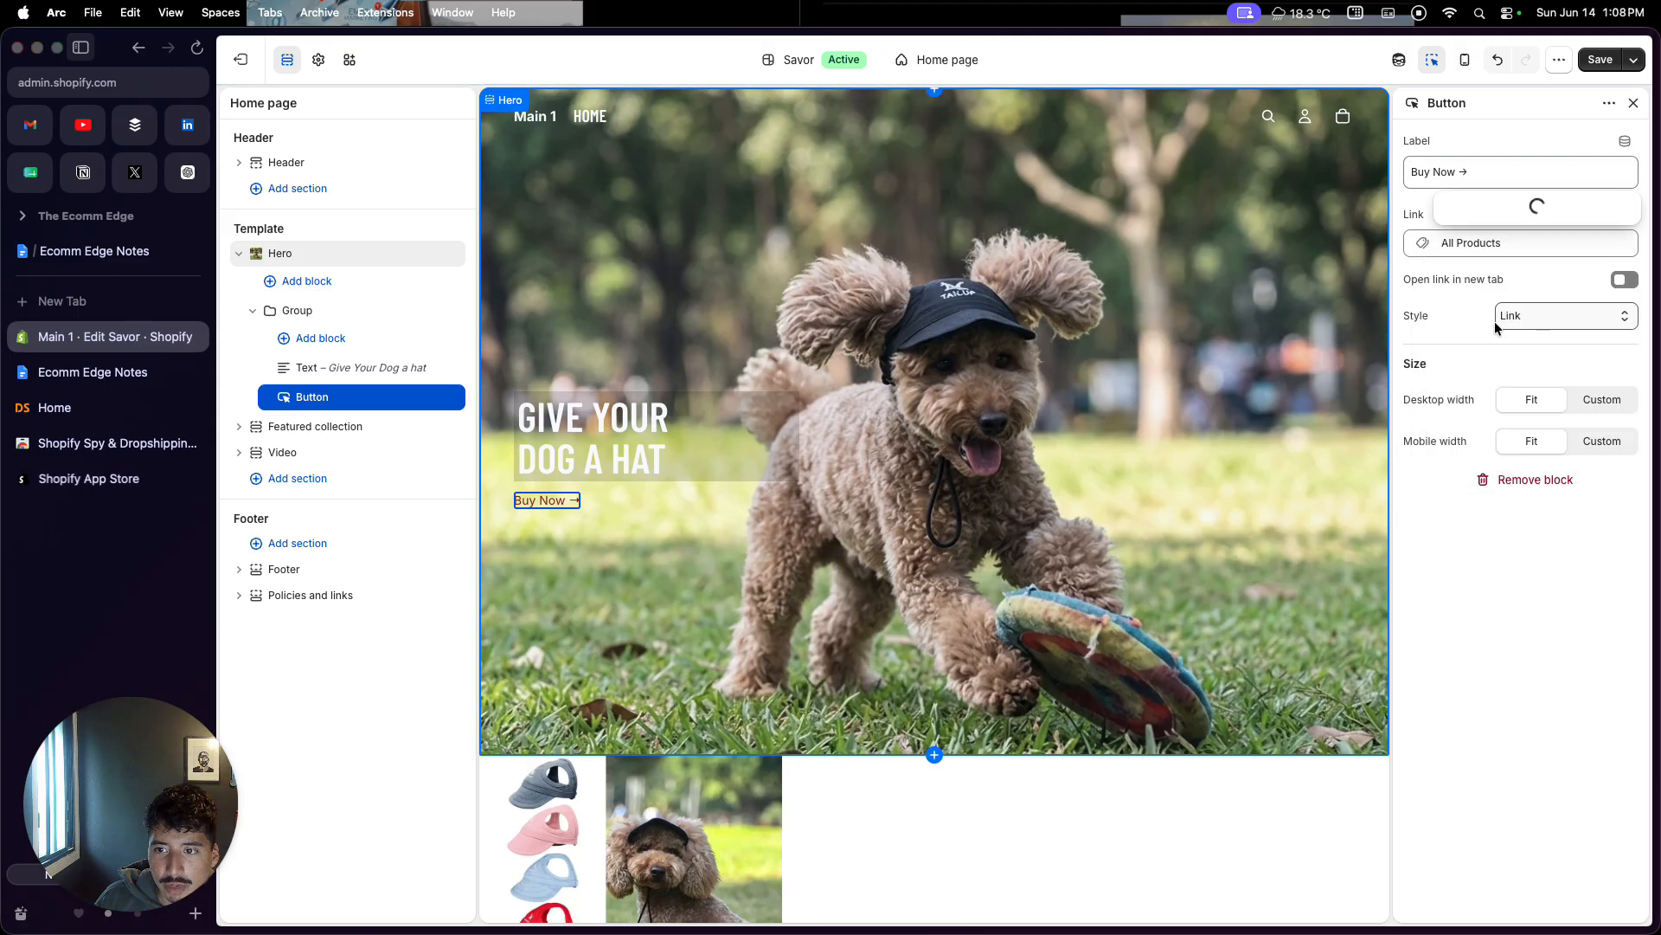
click(1503, 210)
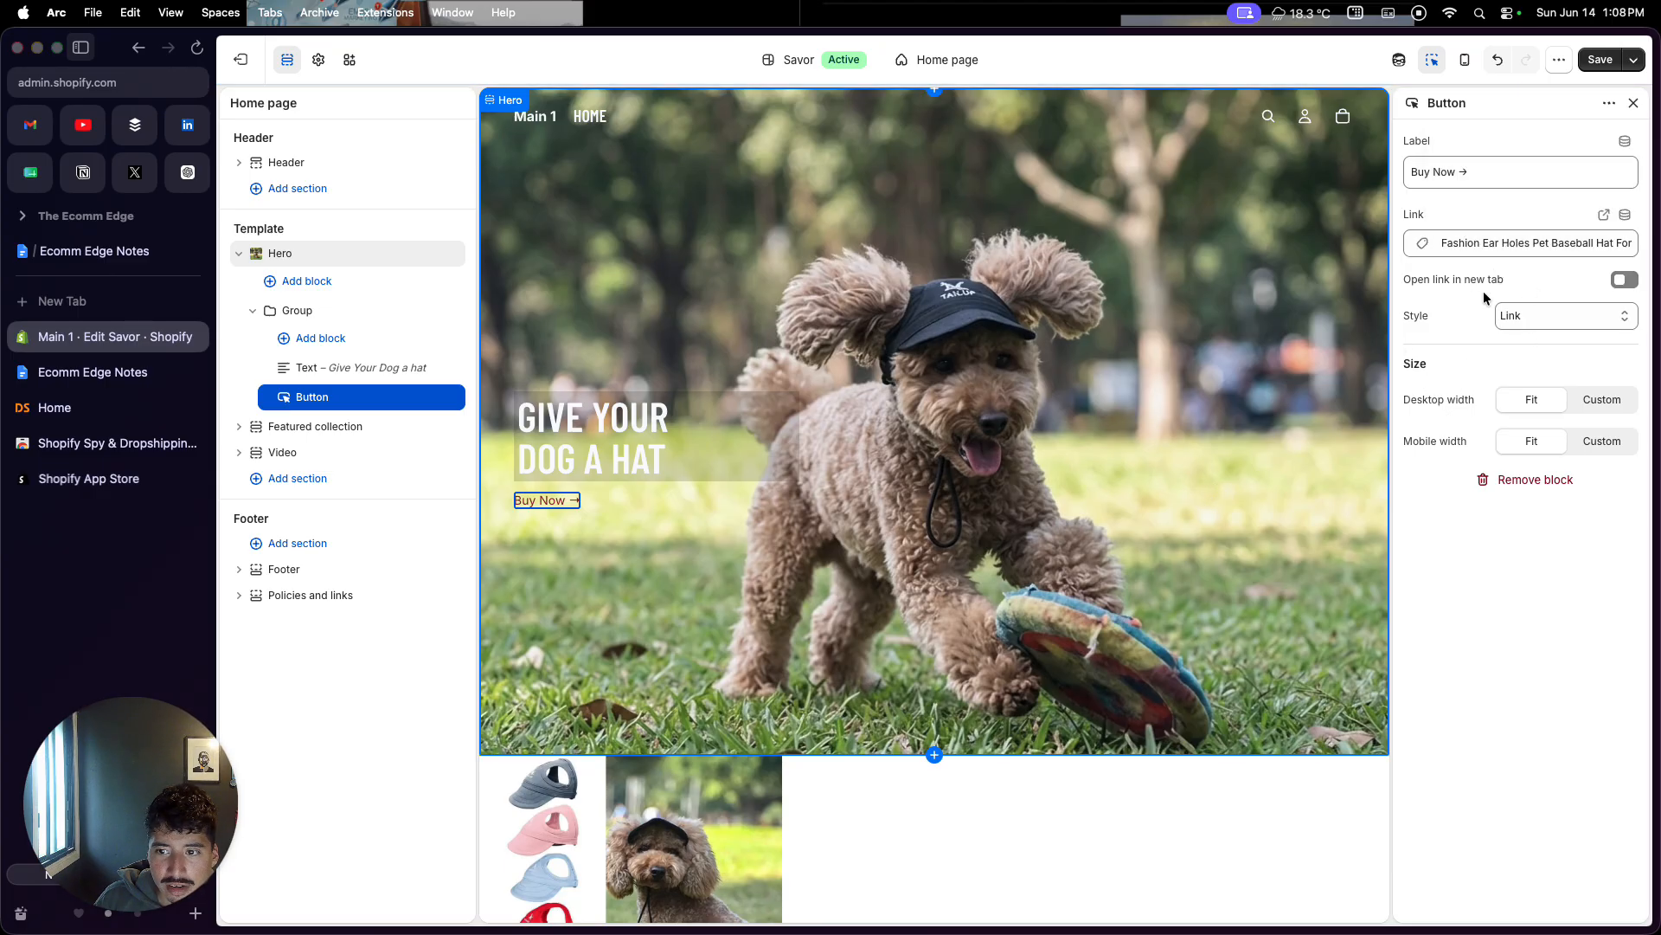
Step: Remove the Video section and the Featured collection section from the home page template
scroll(1014, 699, down, 10)
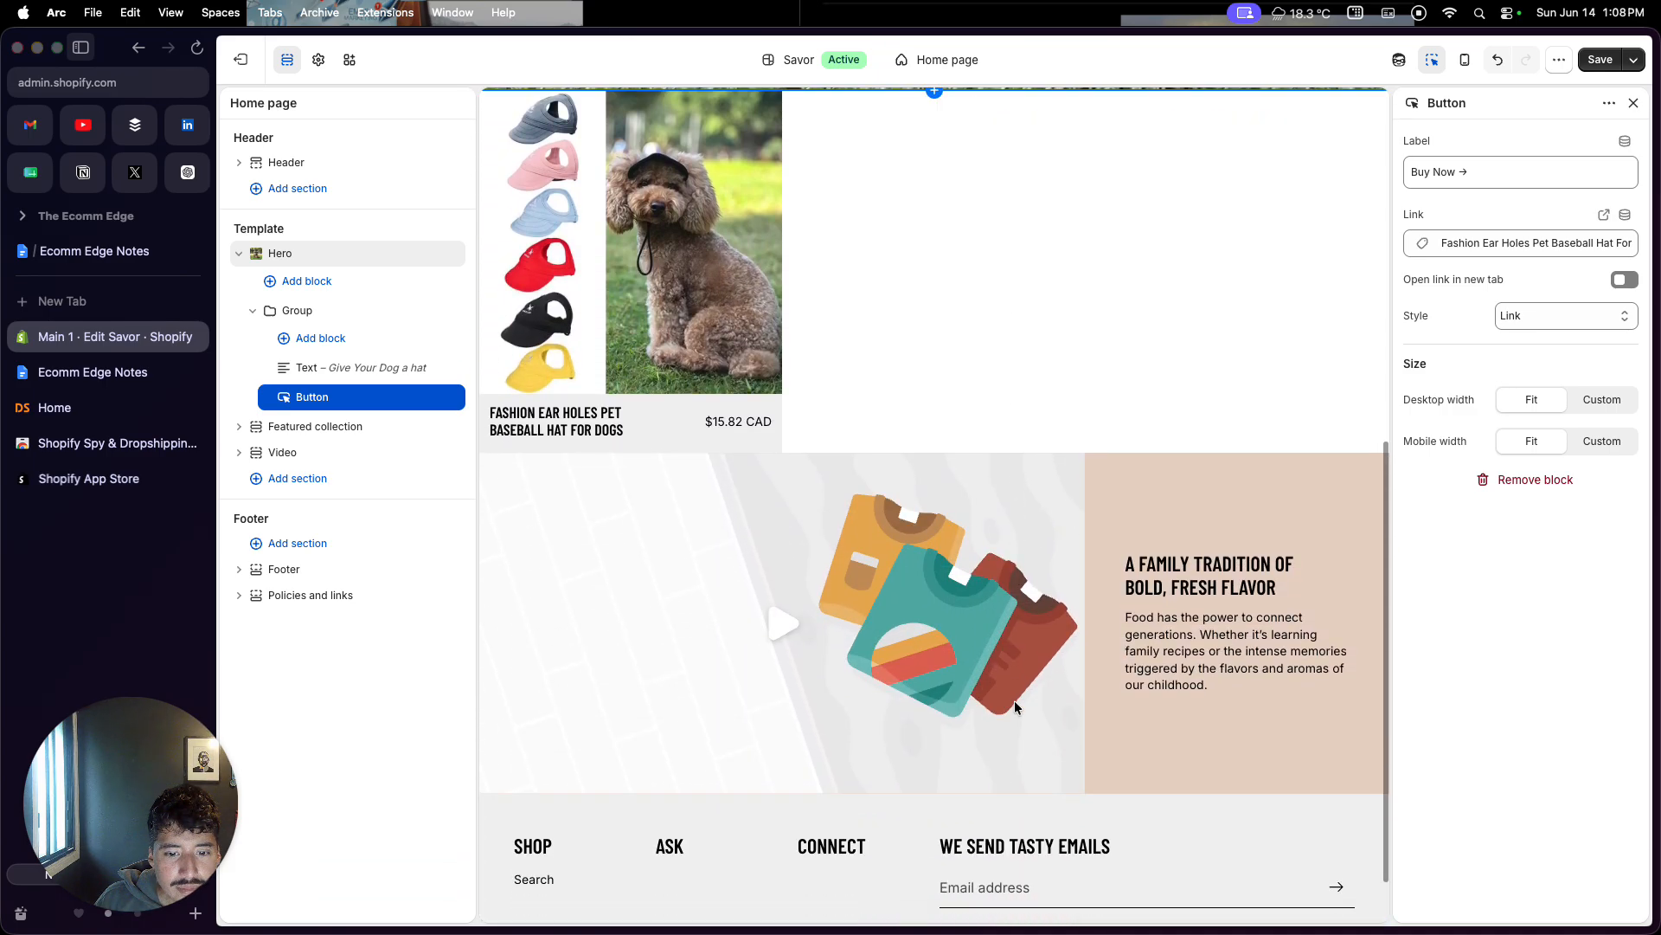
click(1190, 434)
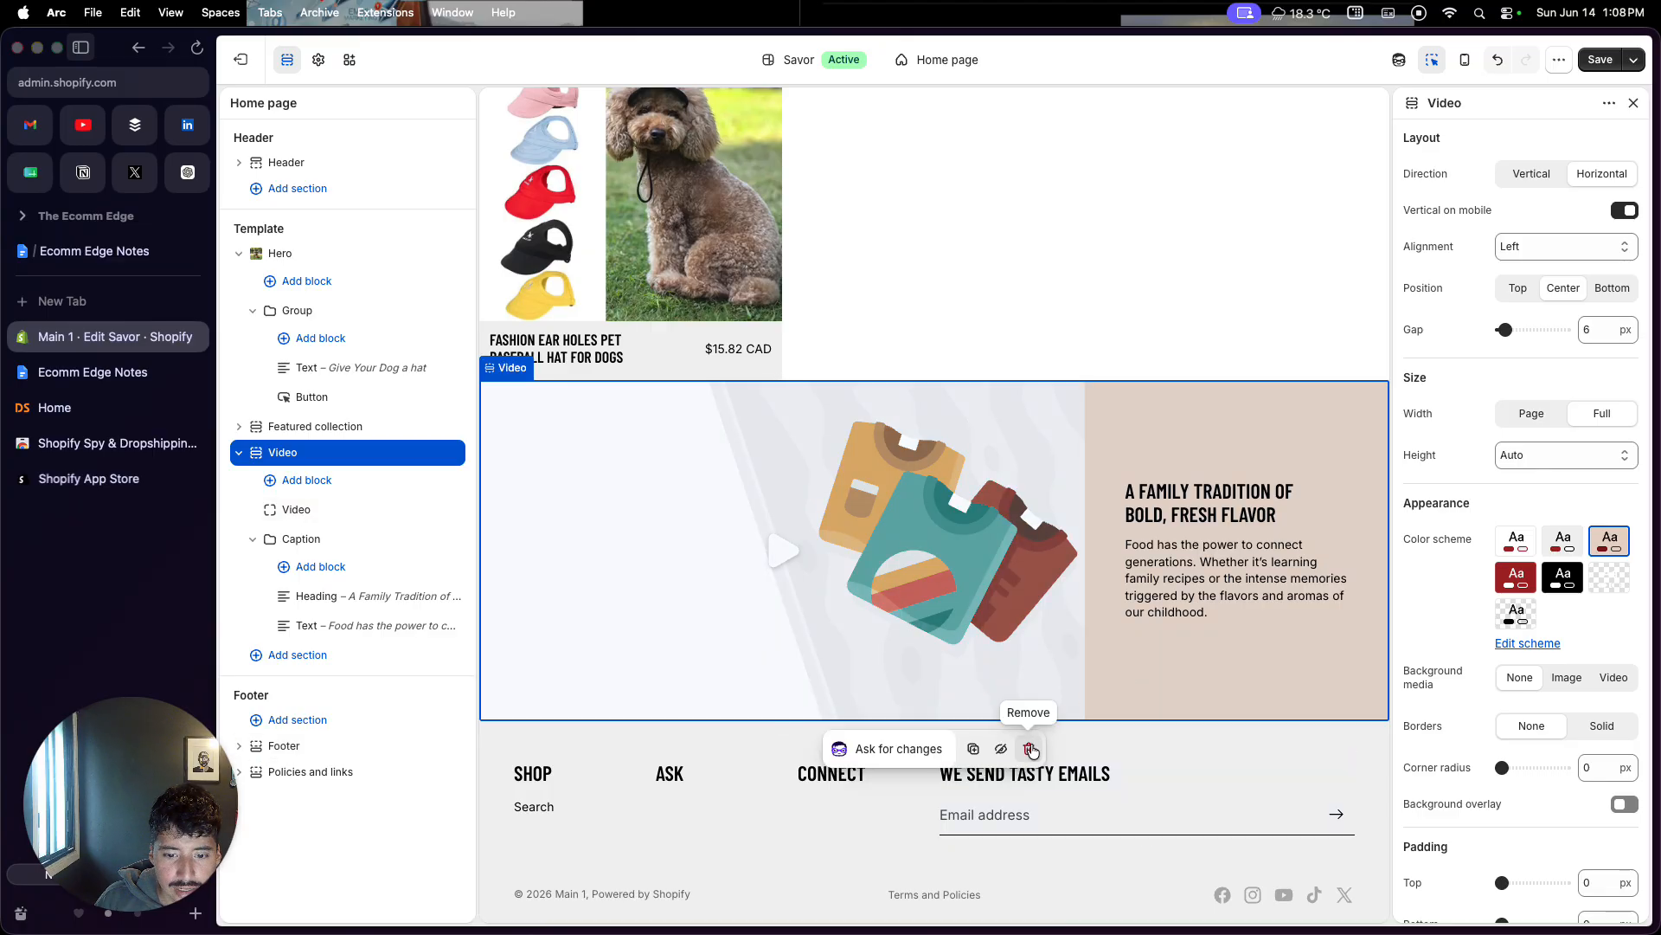
click(1029, 748)
click(799, 624)
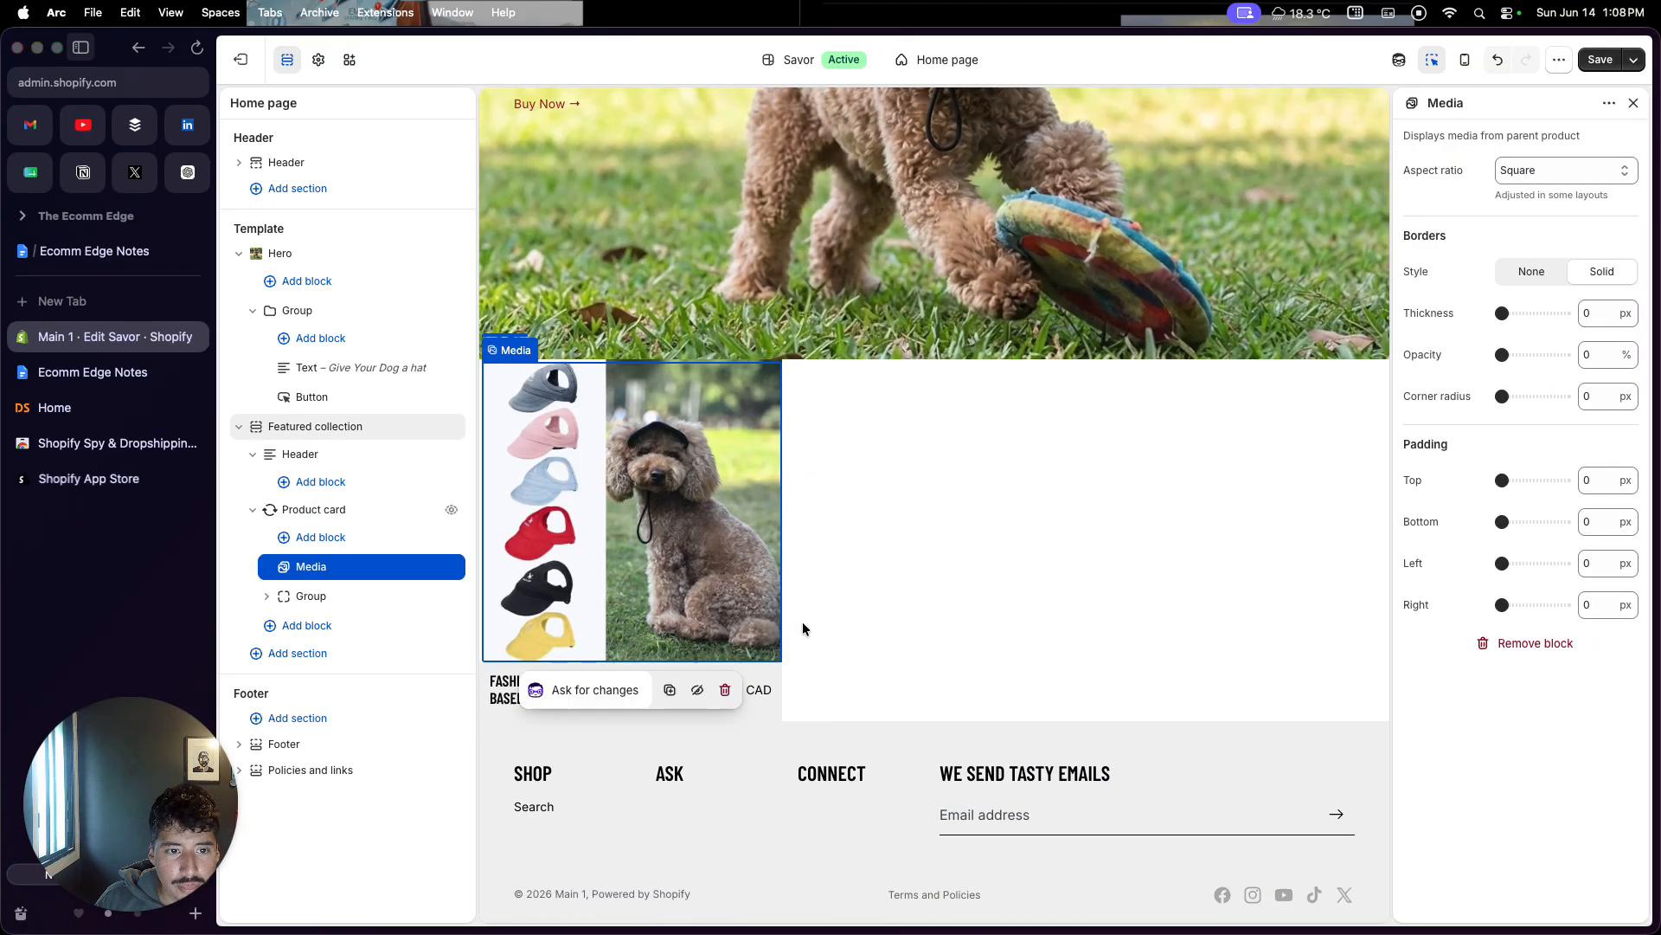
click(881, 612)
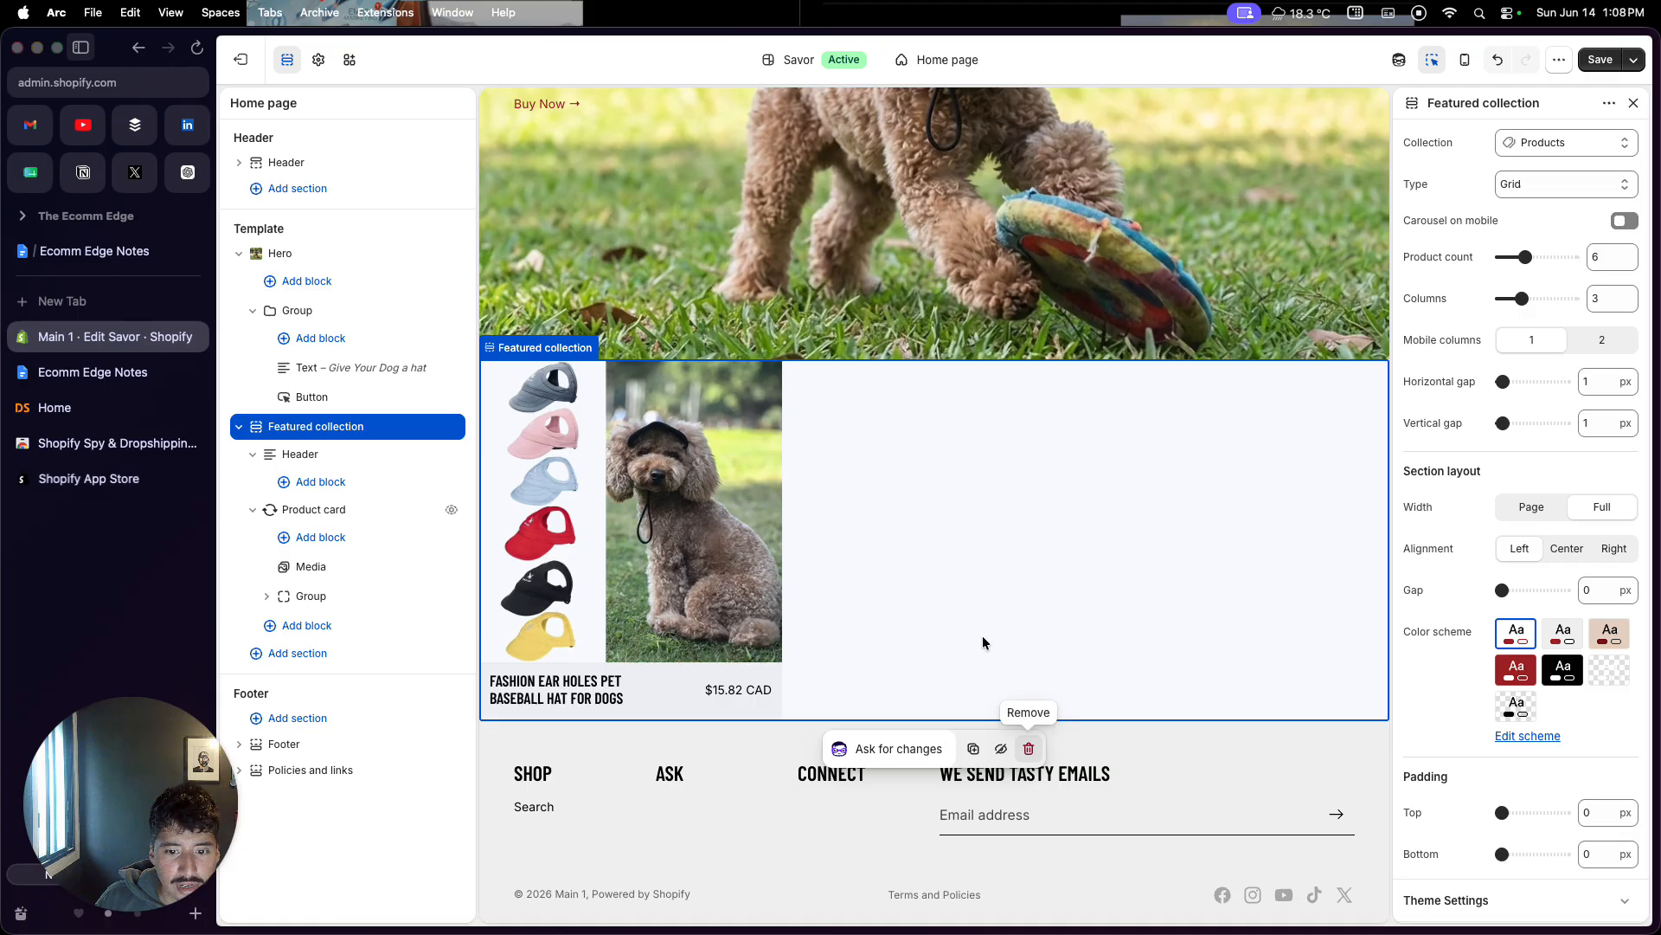
click(1025, 751)
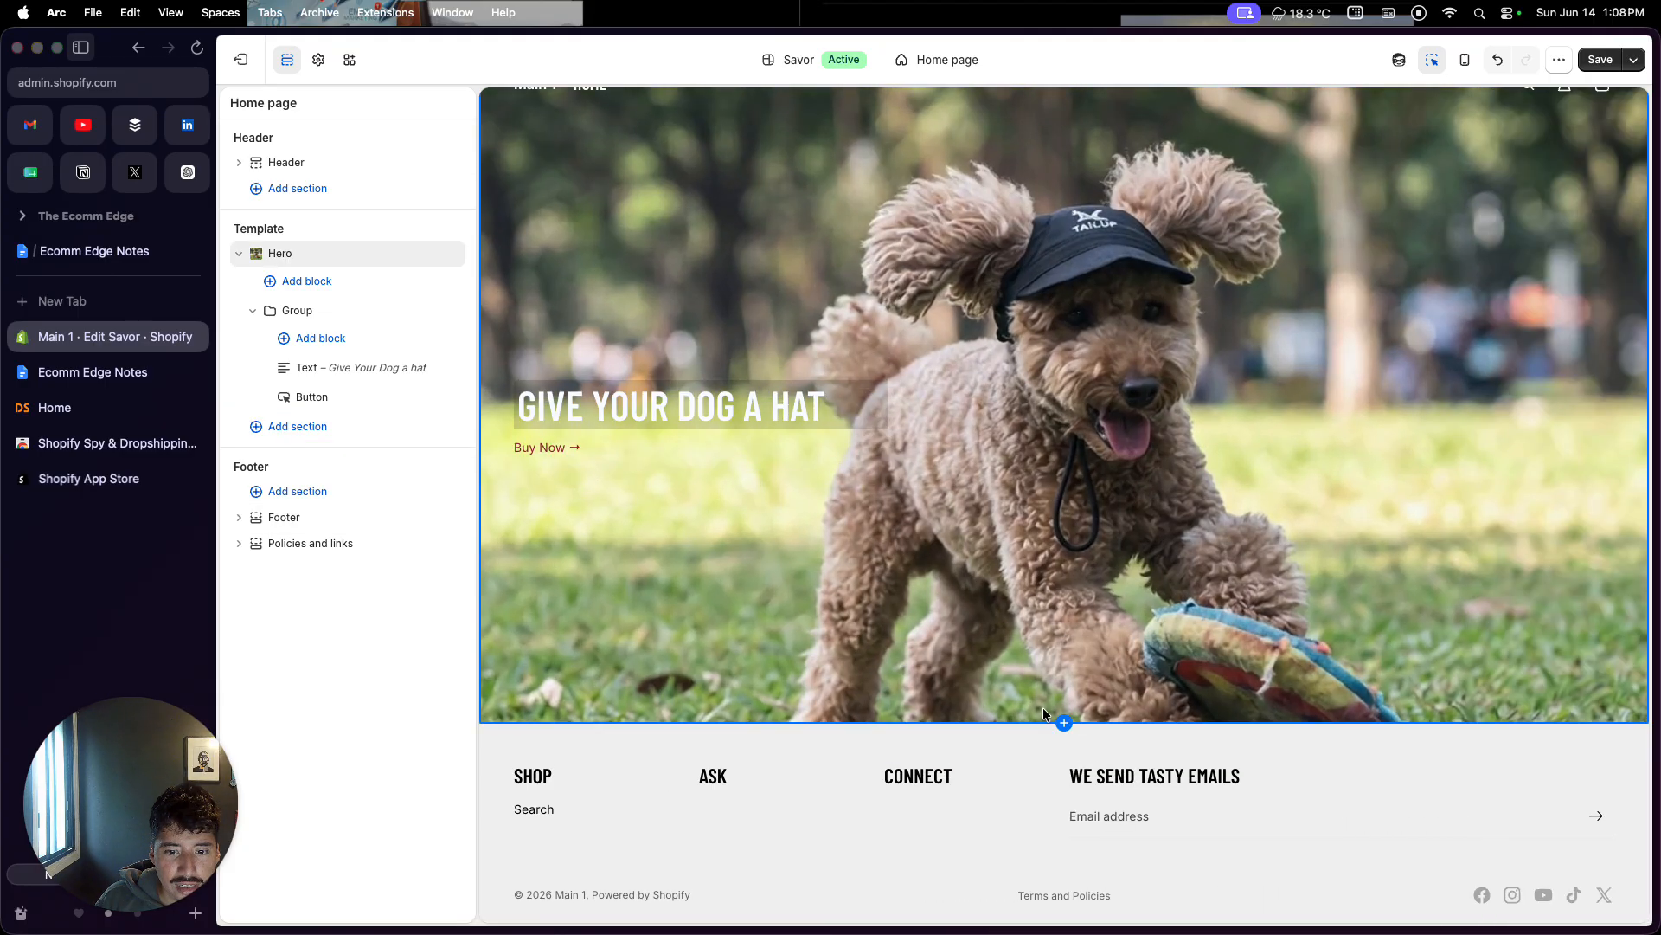
Step: Add a Featured product section to the template below the hero and assign it the Fashion Ear Holes Pet Baseball Hat For Dogs product
mouse_move(1063, 725)
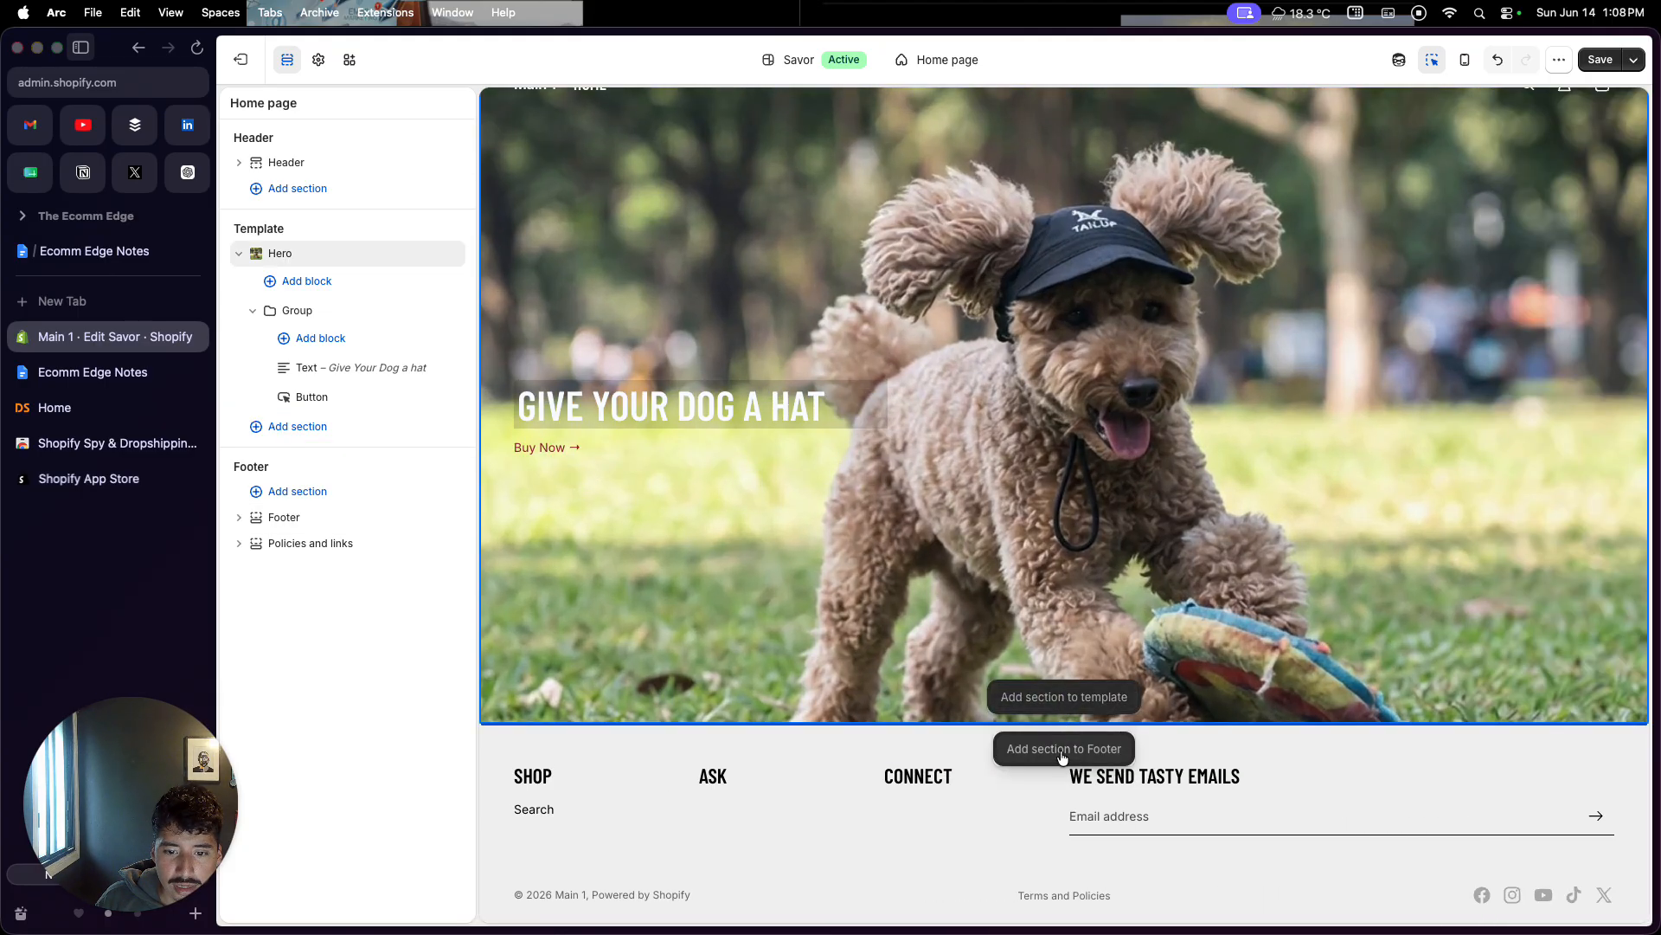
click(1048, 705)
scroll(891, 456, down, 5)
scroll(894, 457, up, 1)
scroll(894, 457, down, 3)
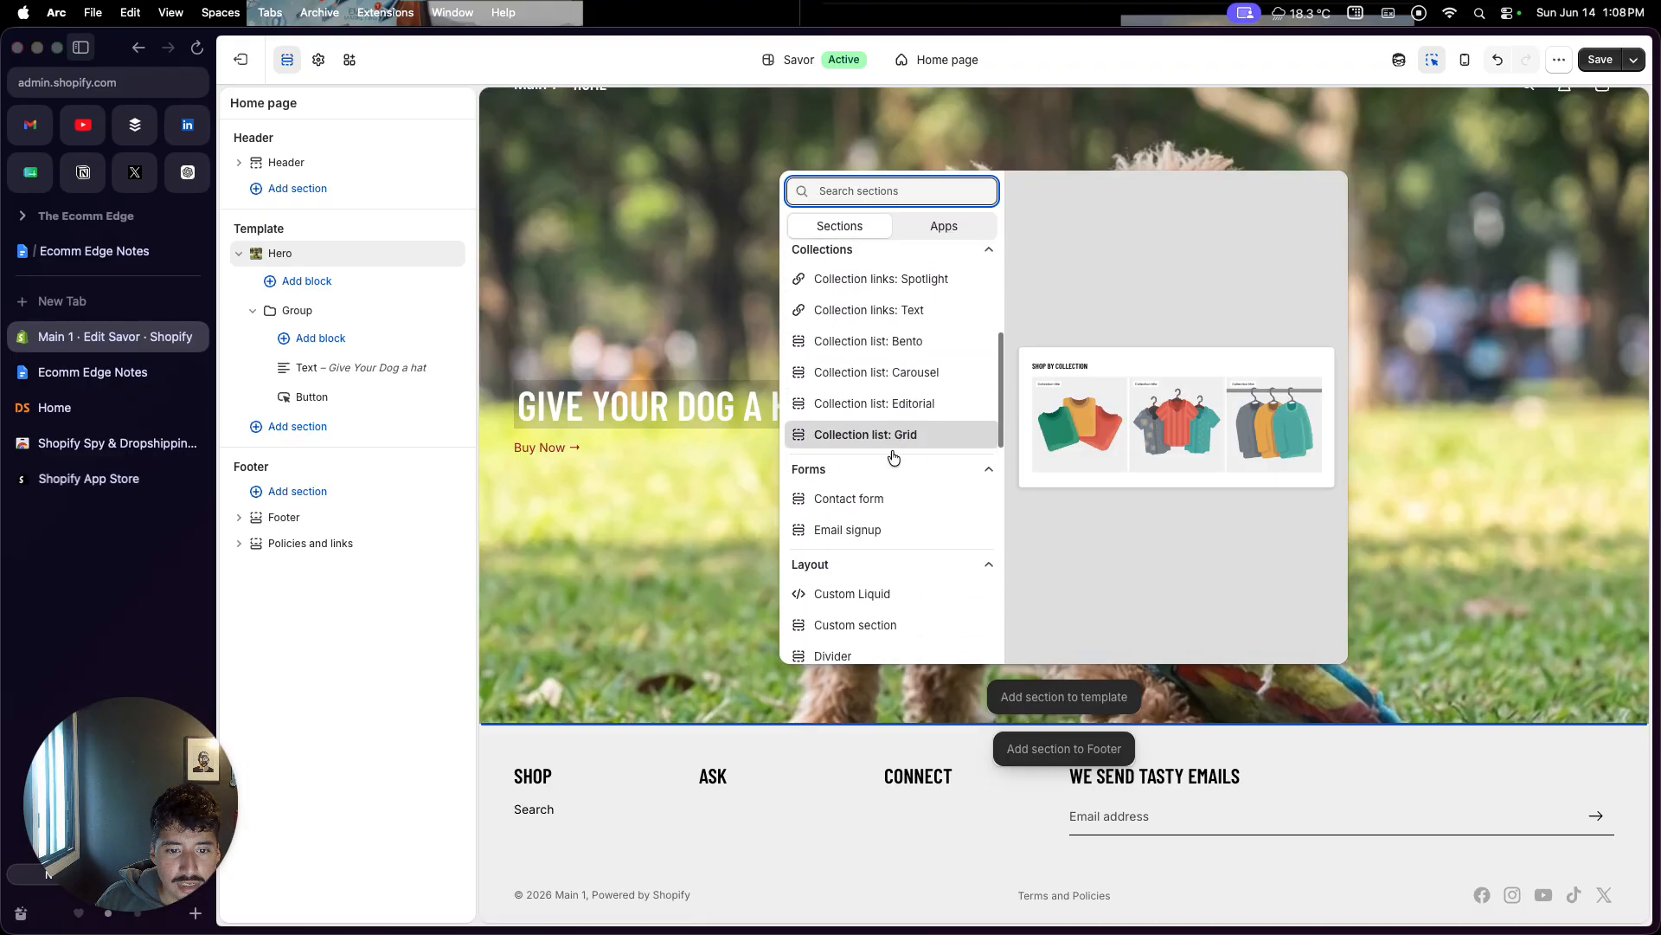
scroll(894, 457, down, 7)
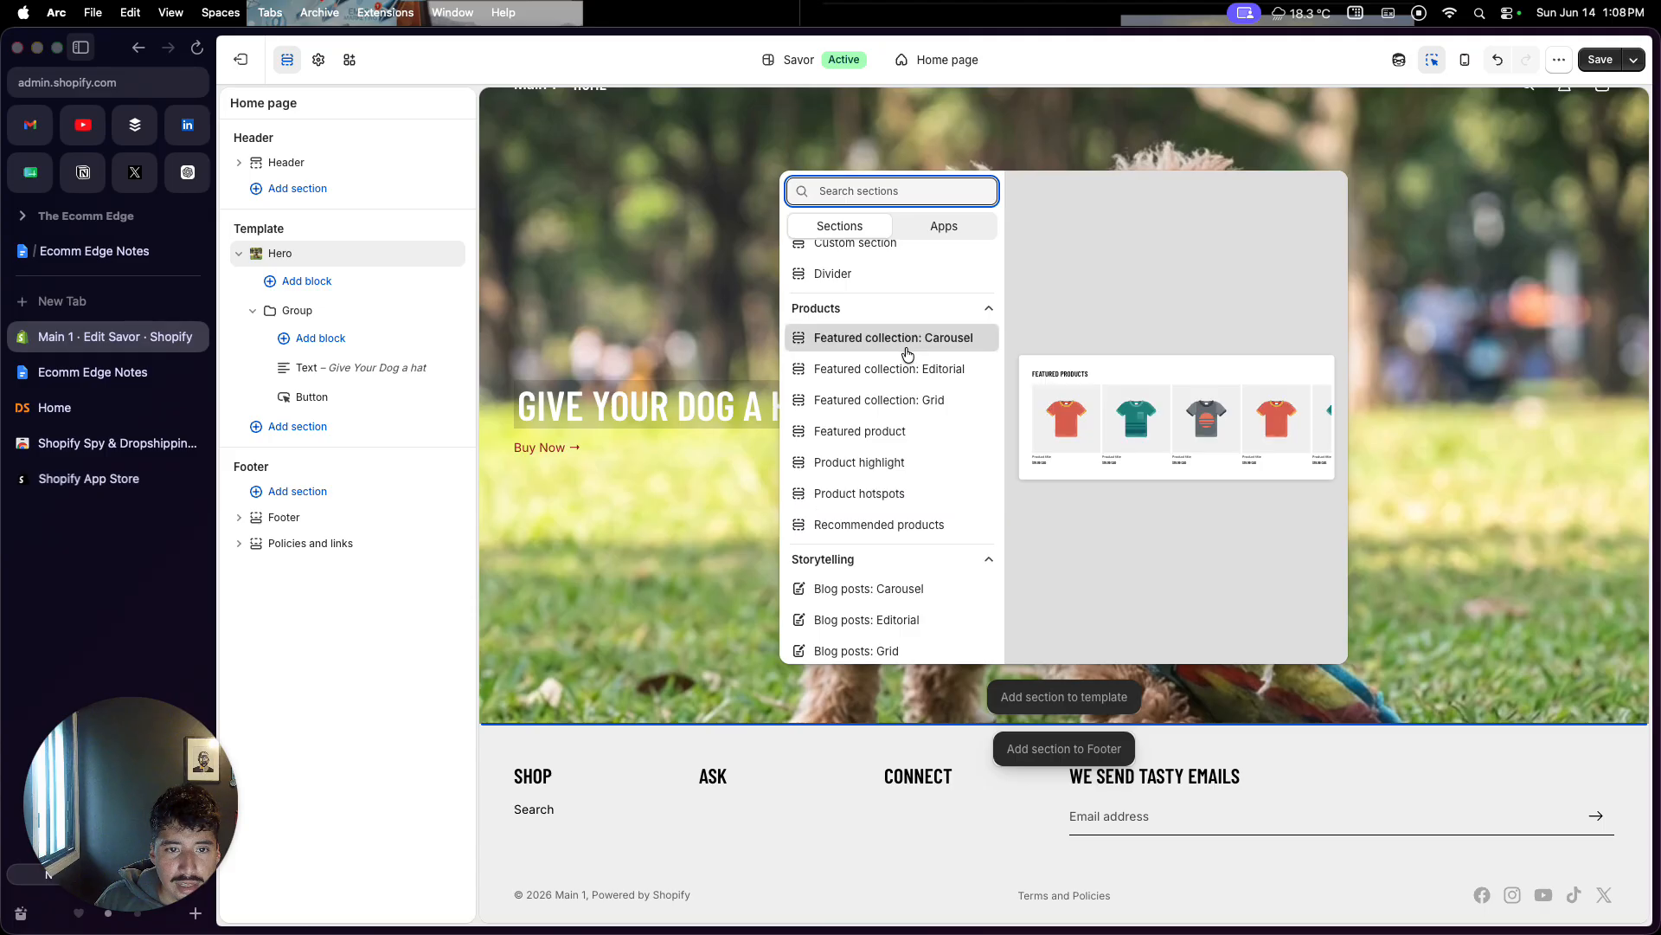
scroll(893, 468, down, 5)
scroll(893, 471, down, 2)
scroll(893, 471, up, 8)
scroll(893, 472, up, 1)
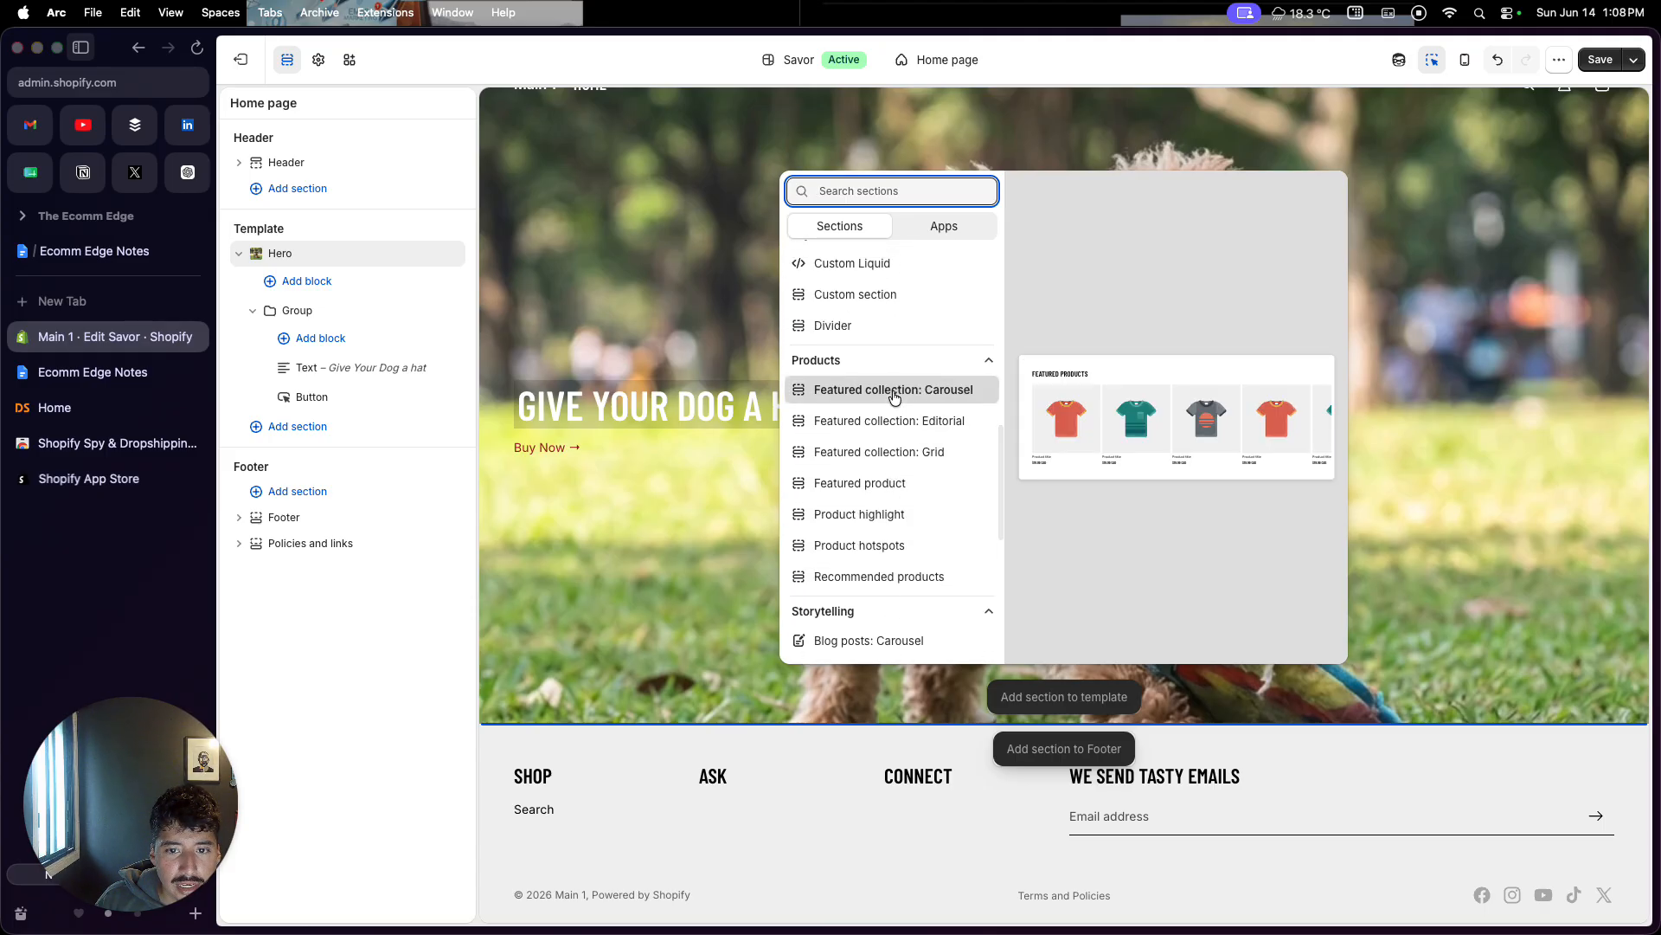
click(891, 483)
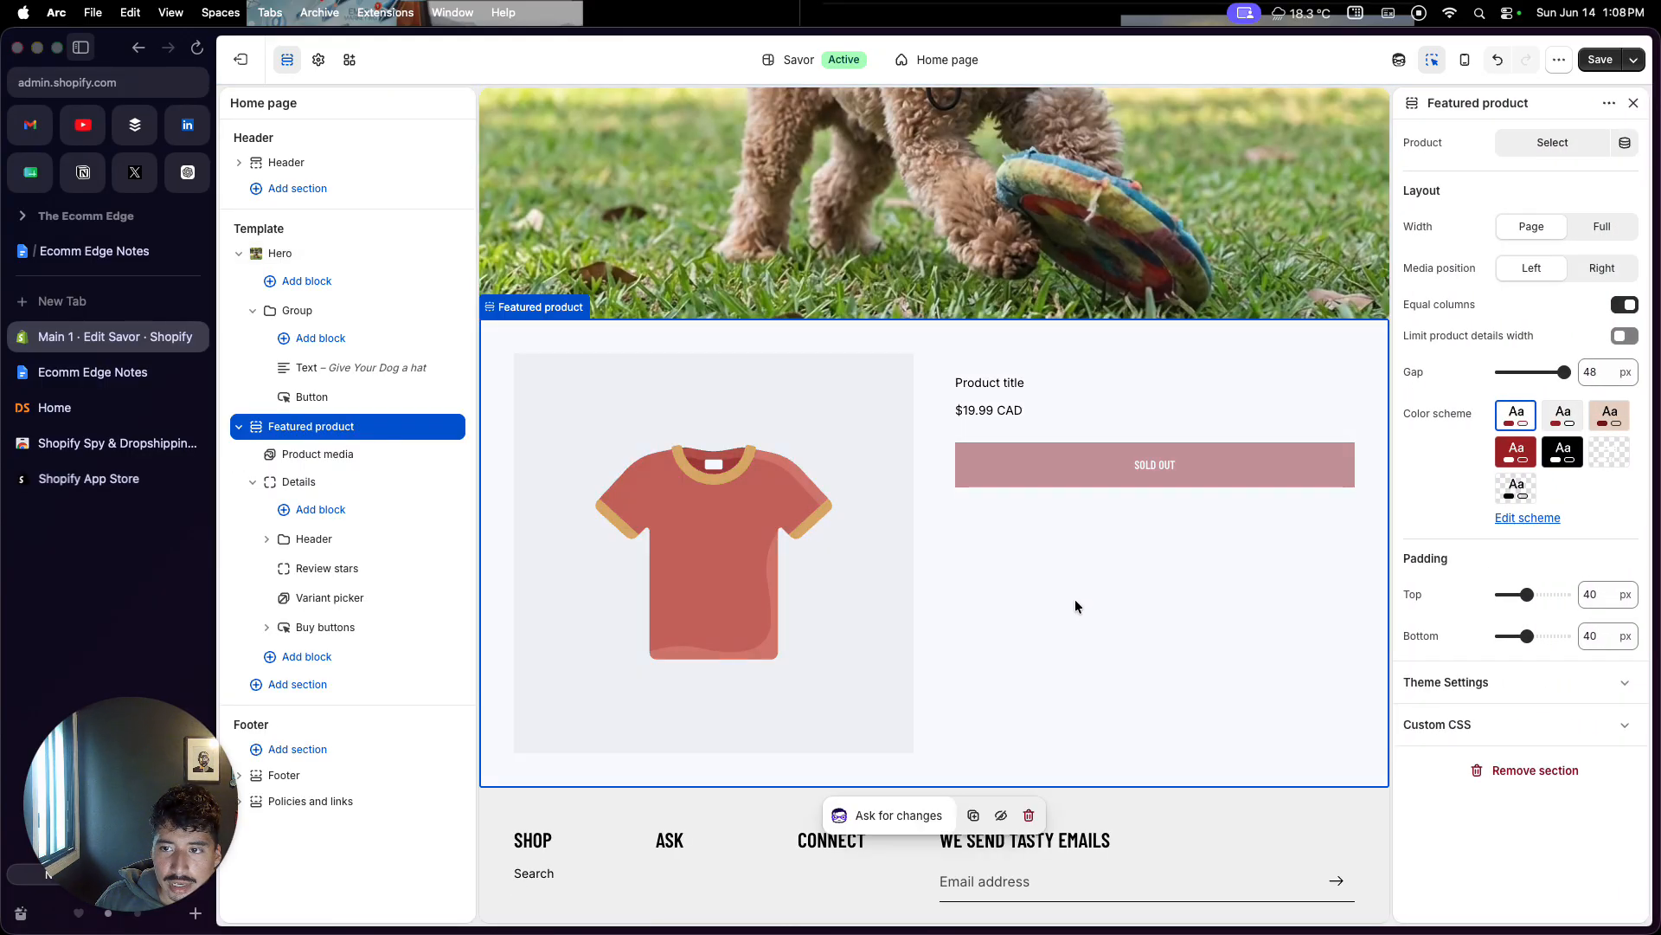
click(1553, 142)
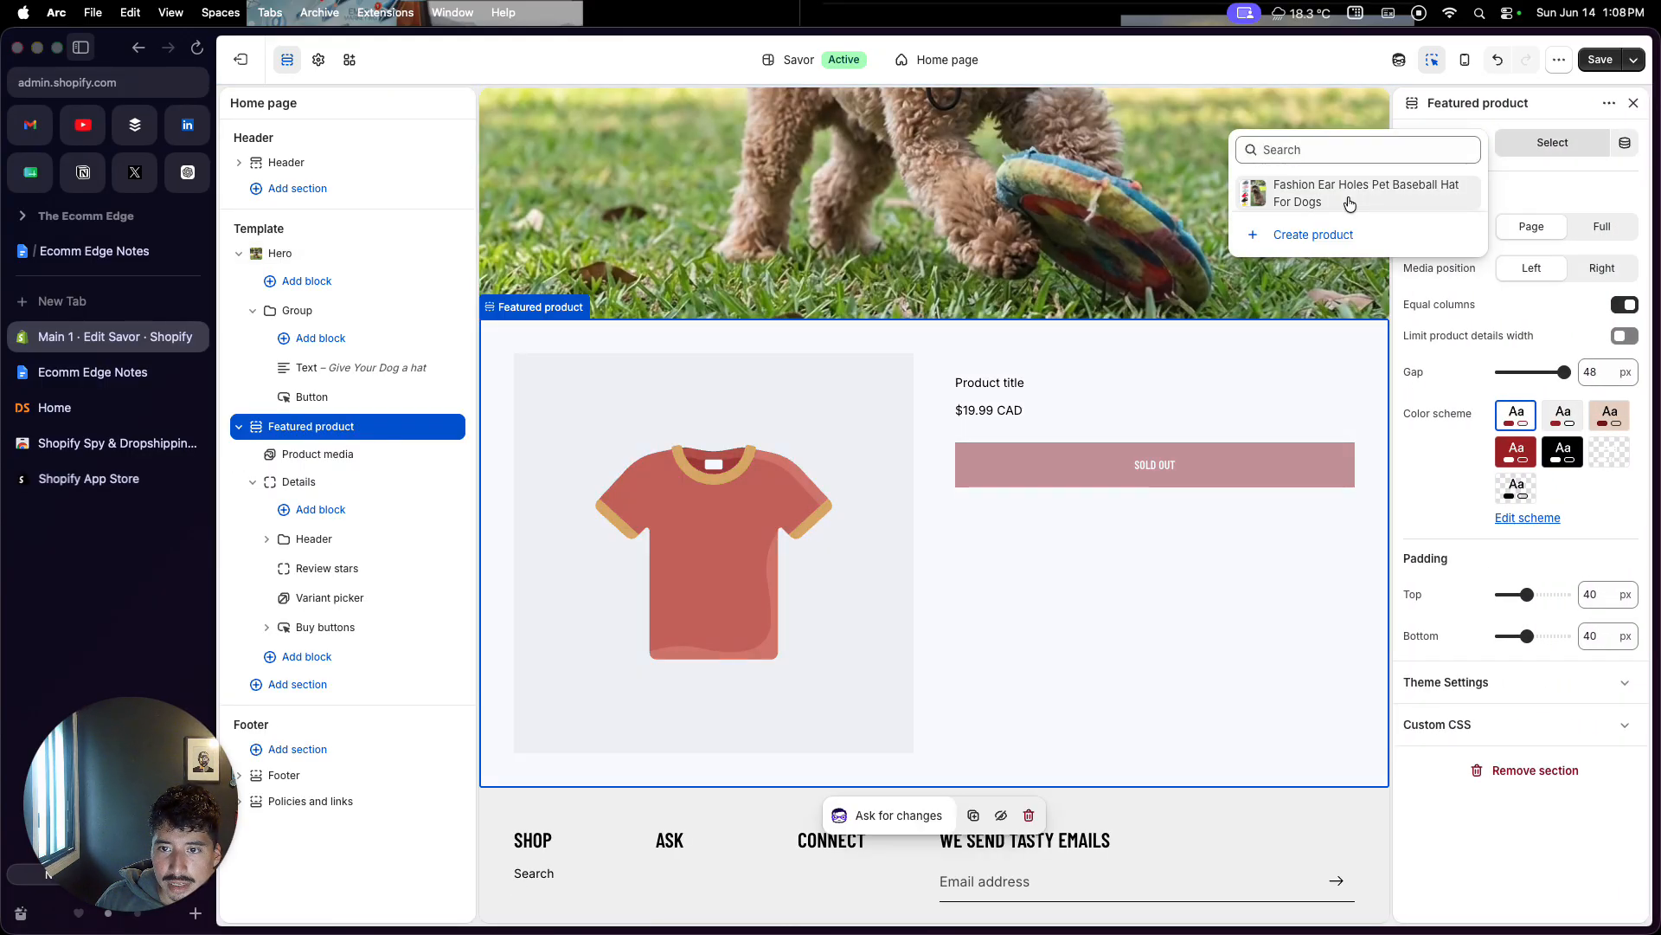
click(1350, 198)
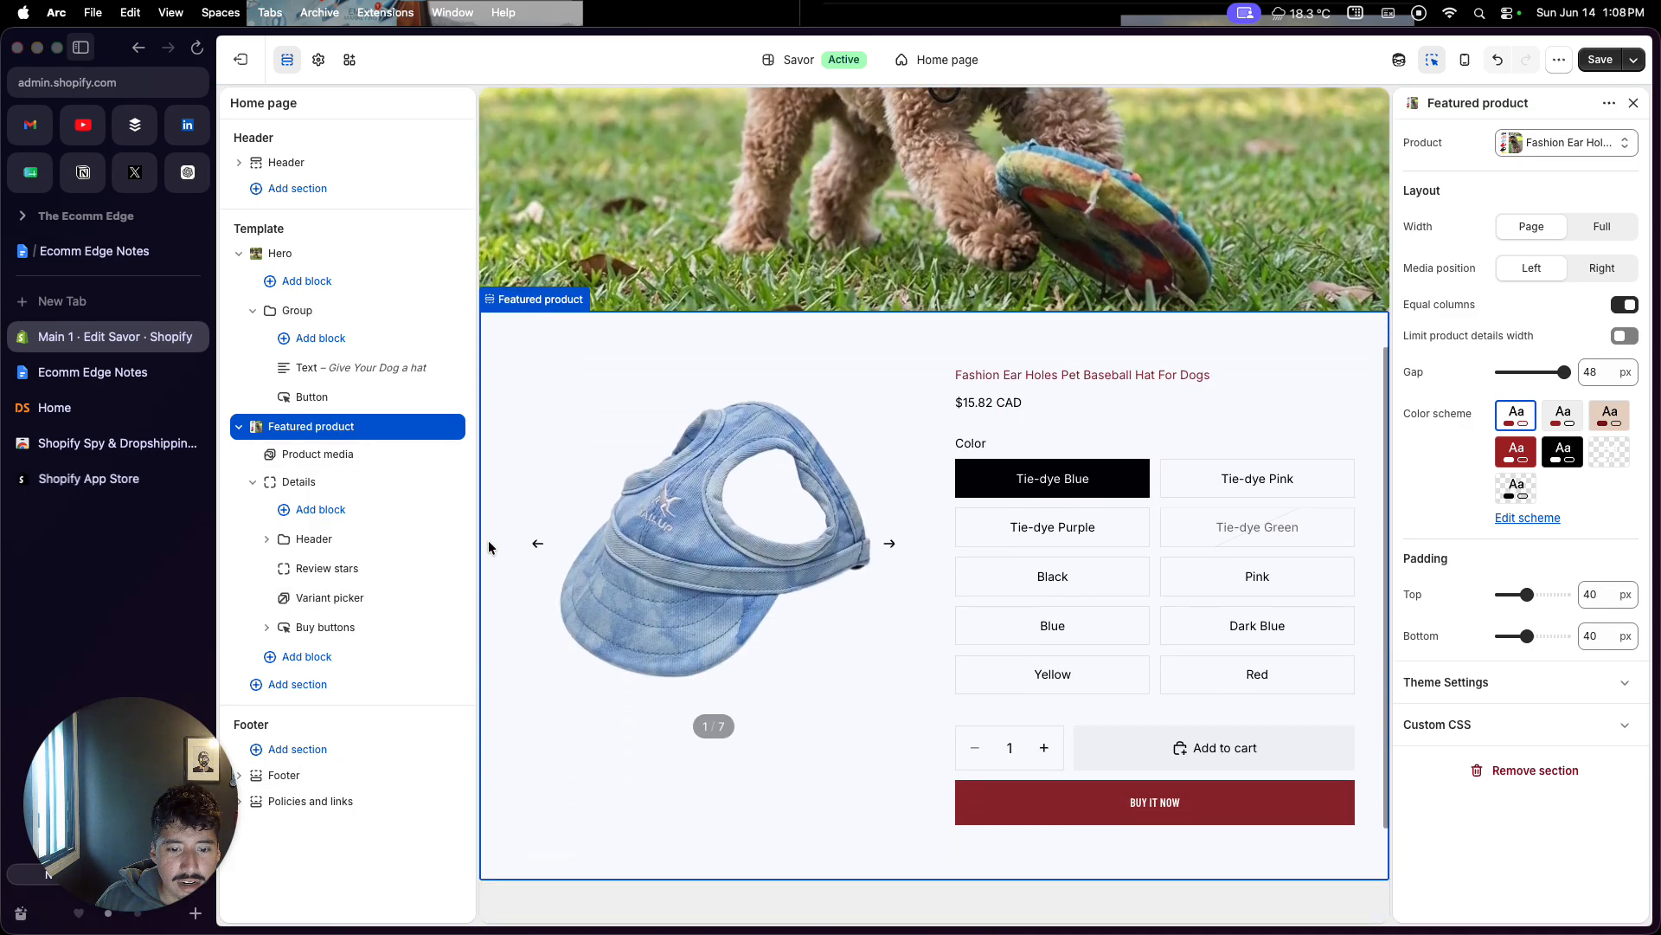
Step: Change the footer's email signup heading to "We send amazing emails"
scroll(488, 540, down, 3)
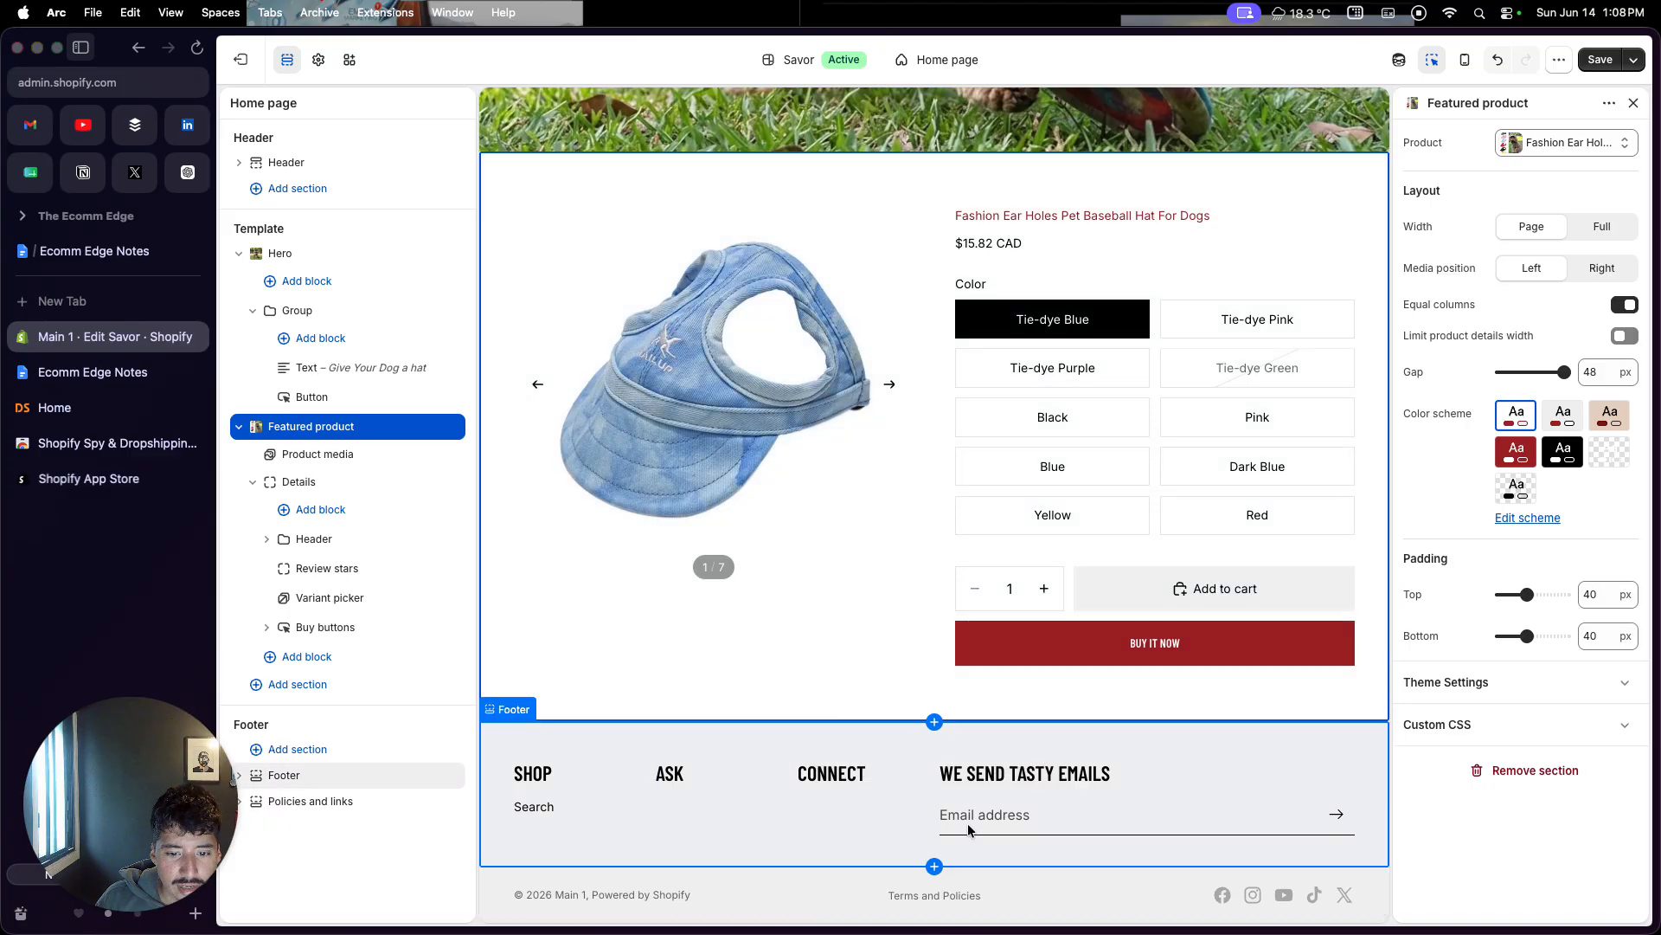
click(1048, 780)
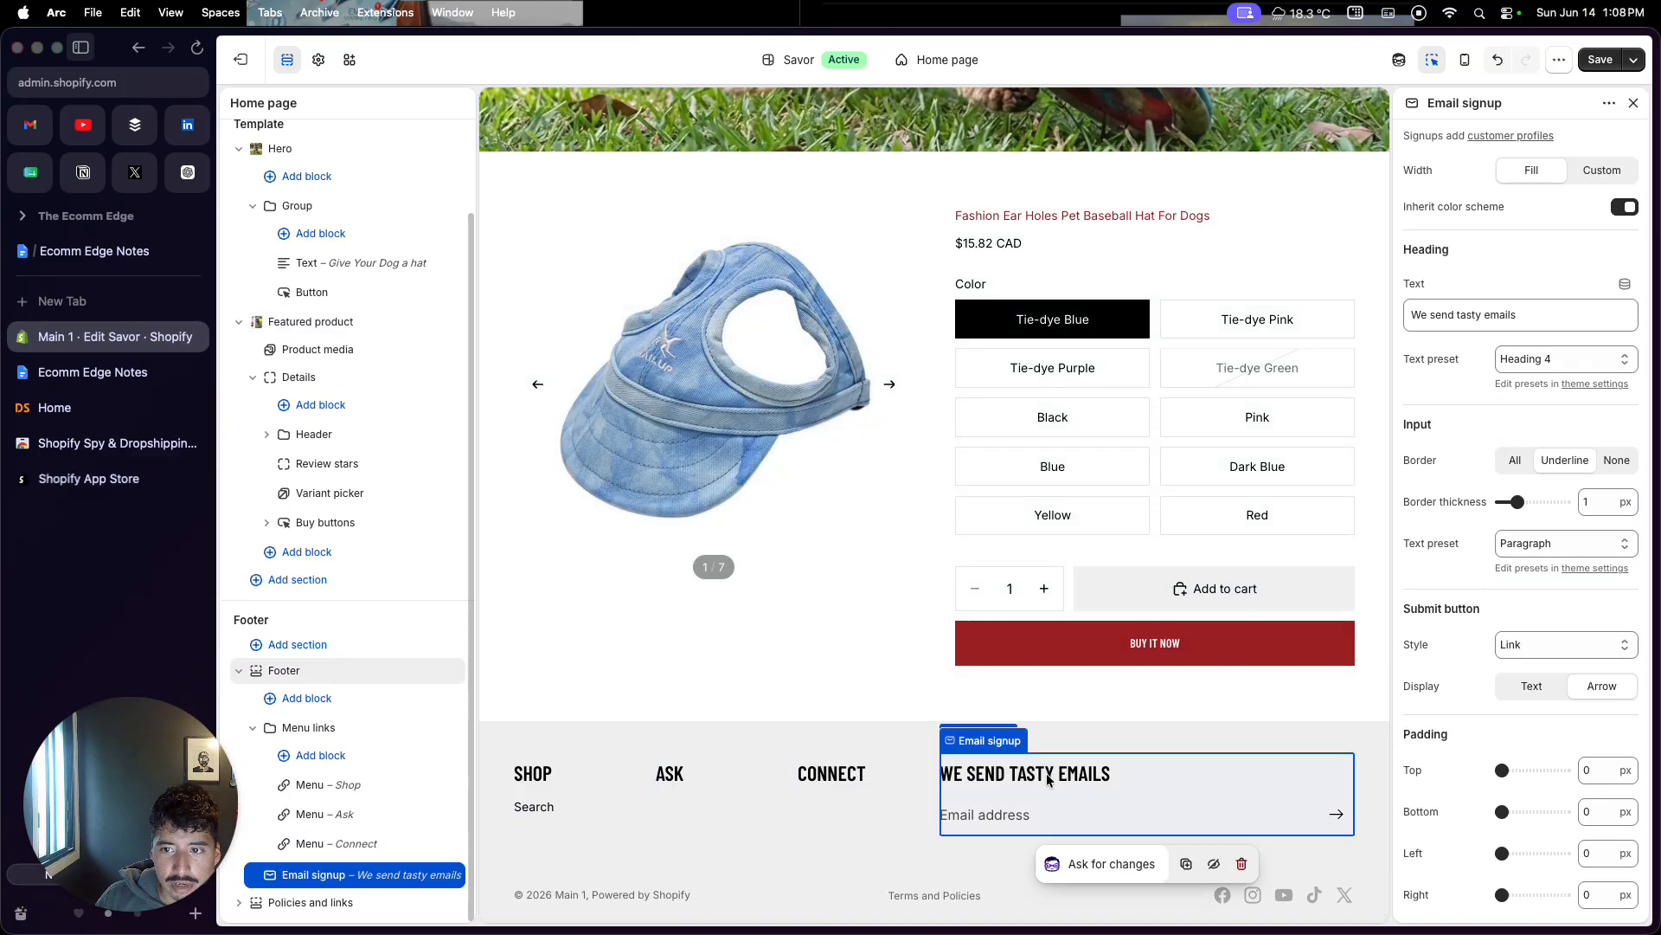
click(1557, 305)
double_click(1490, 315)
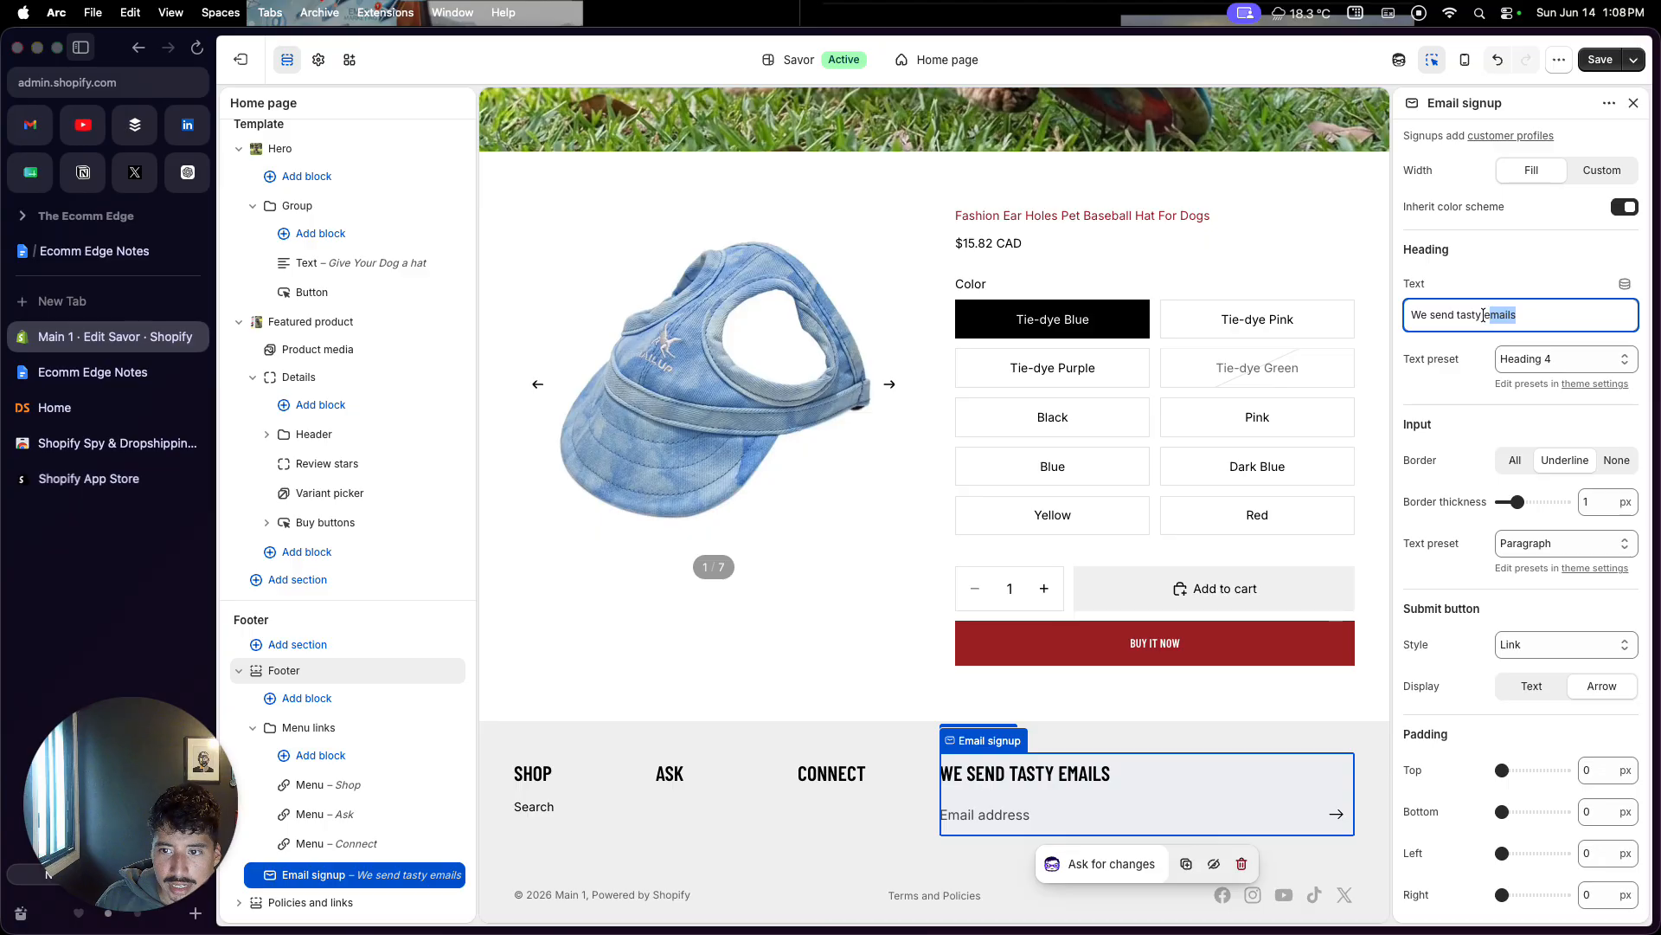
double_click(1475, 315)
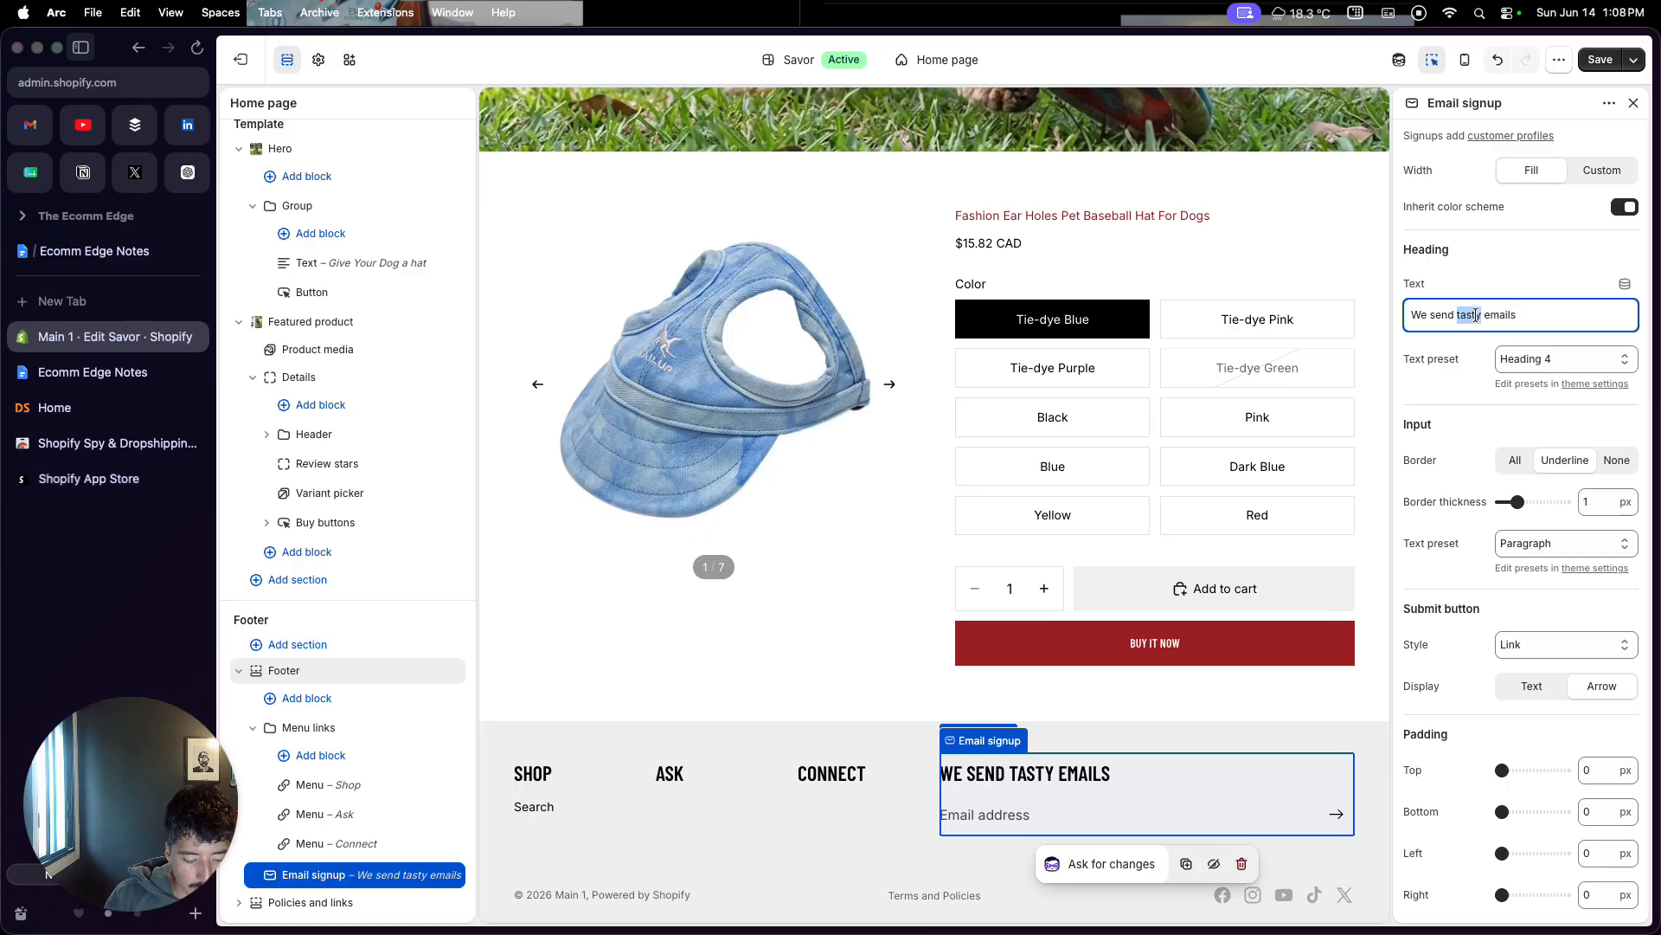
text(amazing)
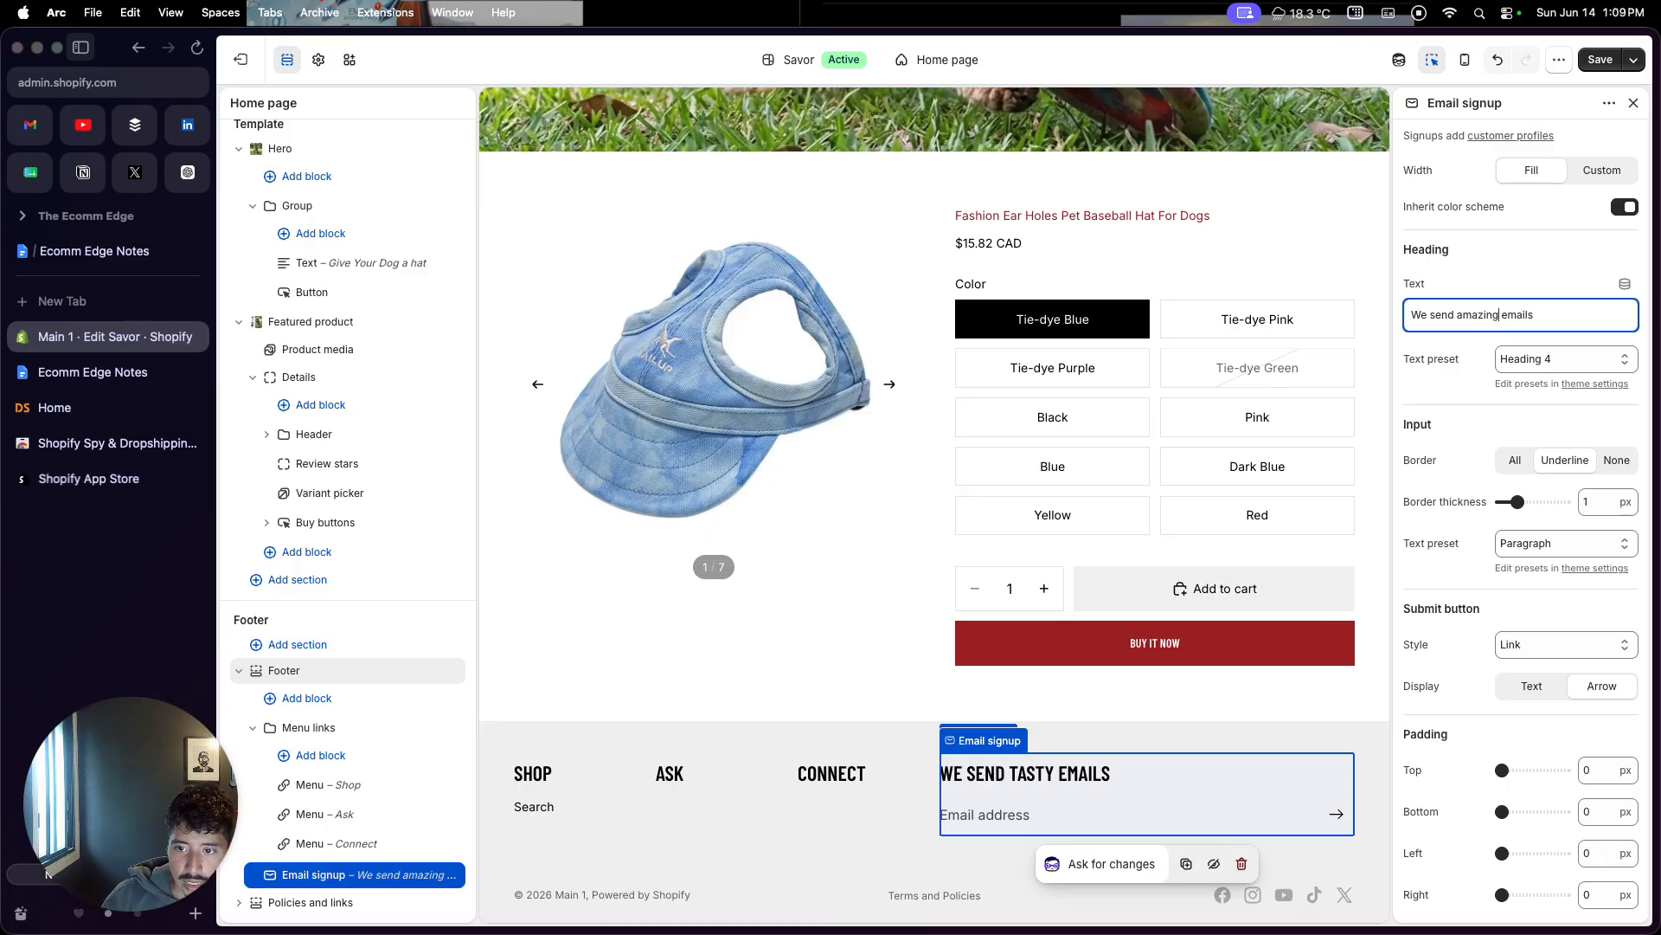
click(848, 835)
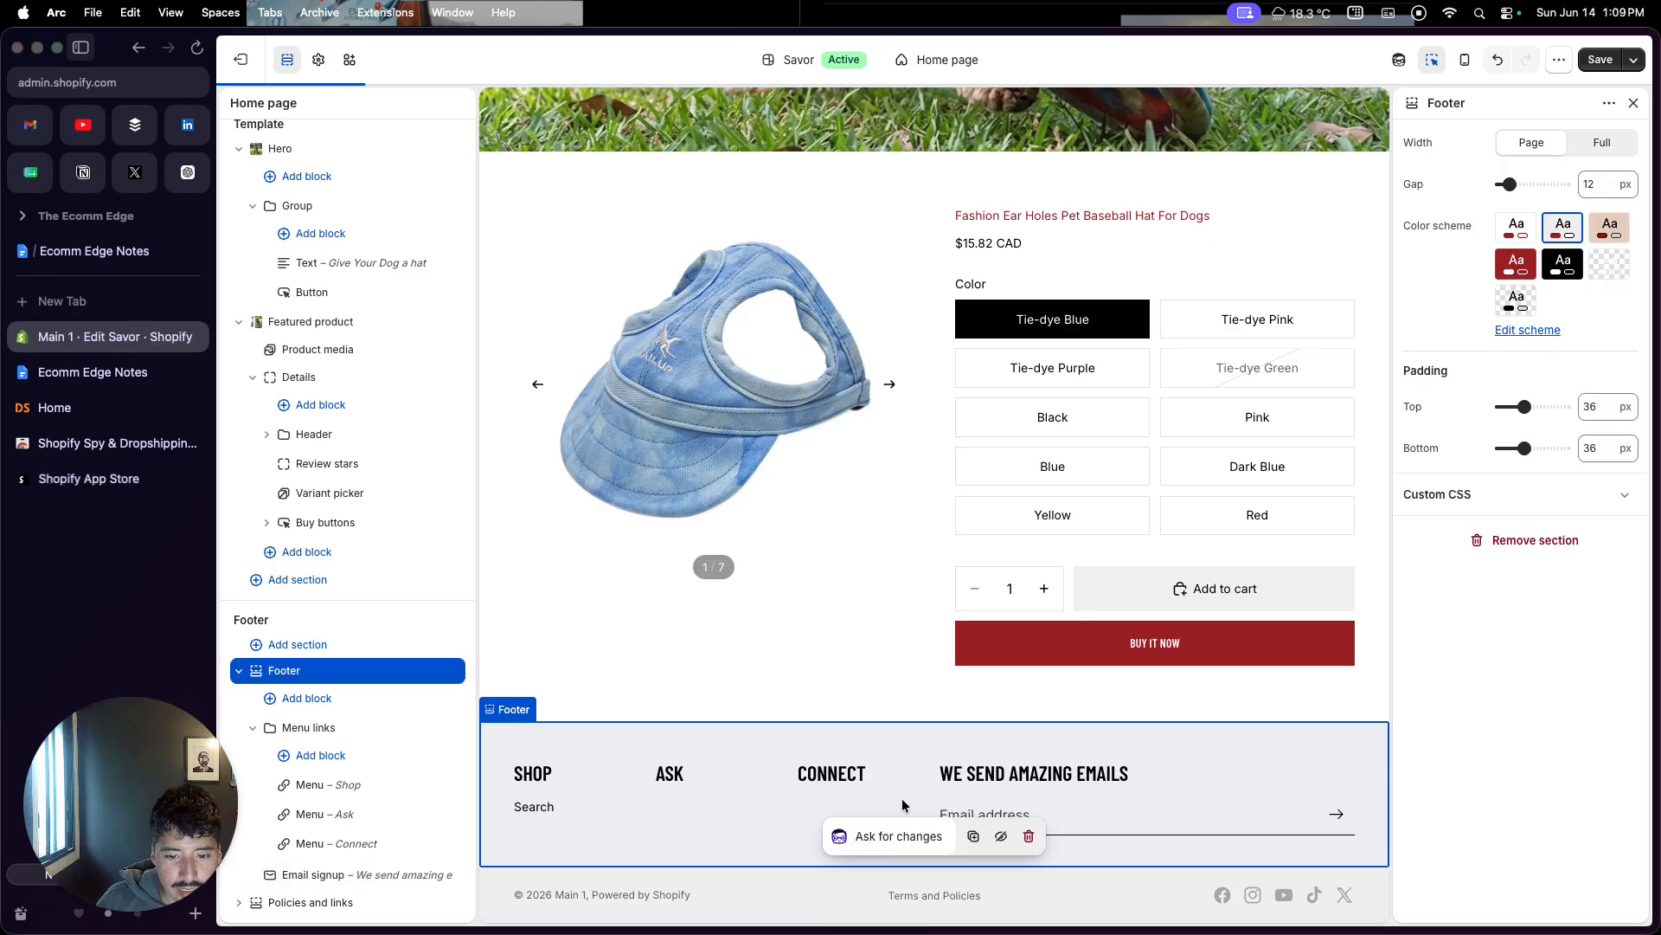
Step: Set the Featured product section's color scheme to Scheme 2 and look over the home page preview
scroll(948, 781, up, 3)
scroll(946, 779, up, 3)
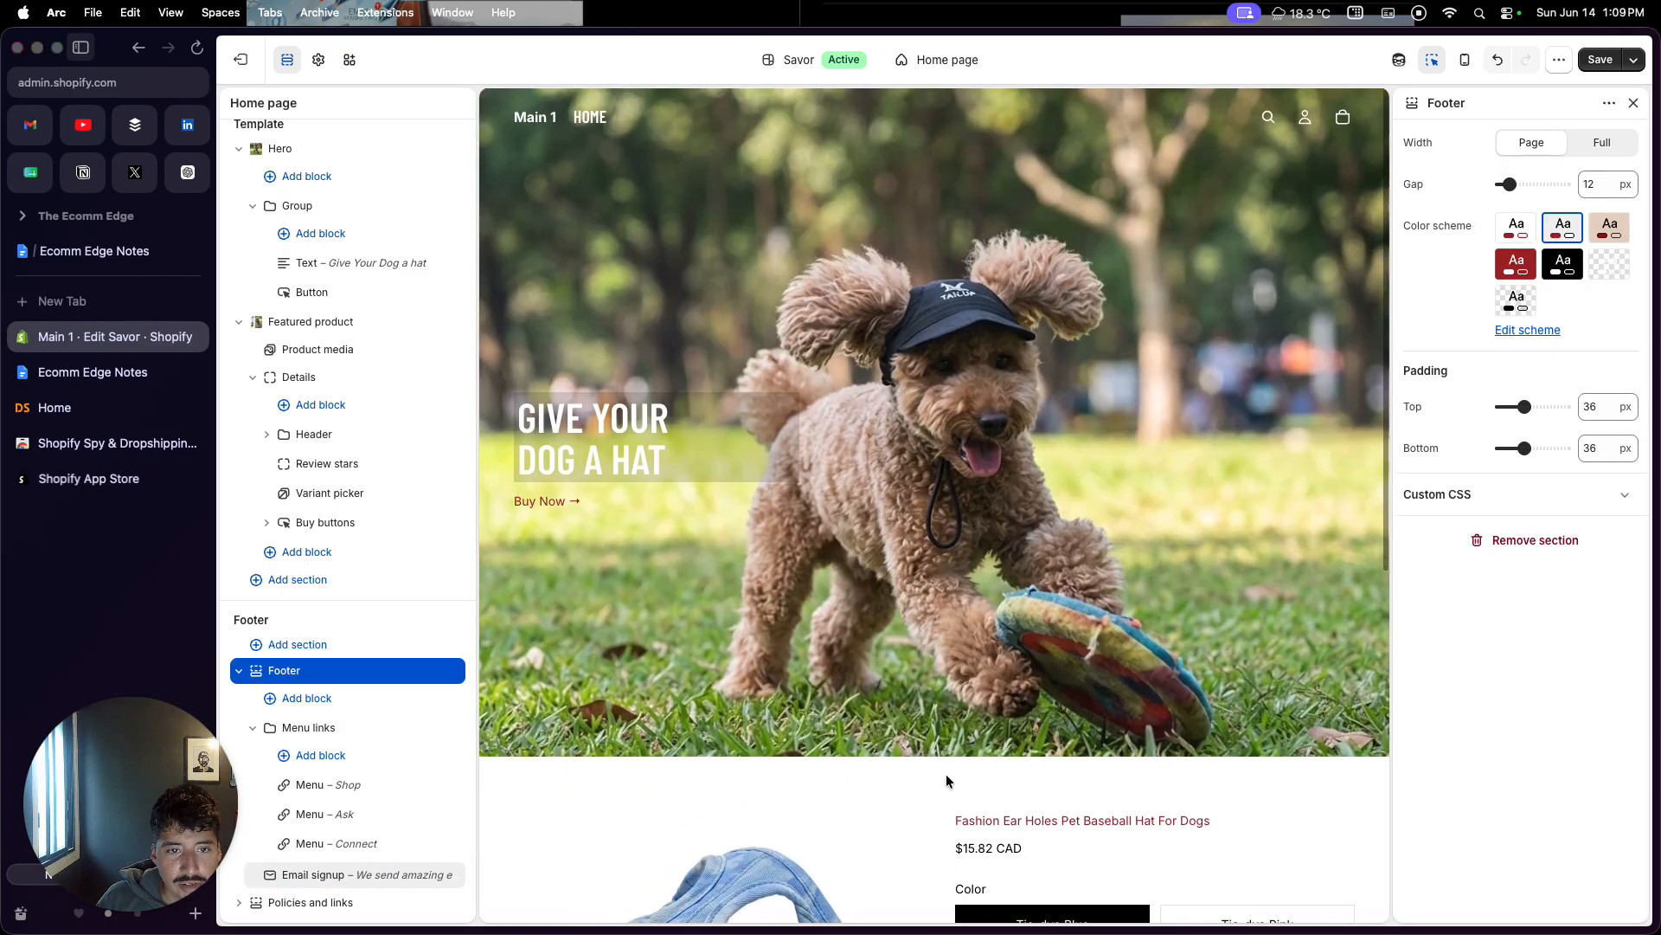
scroll(947, 779, down, 5)
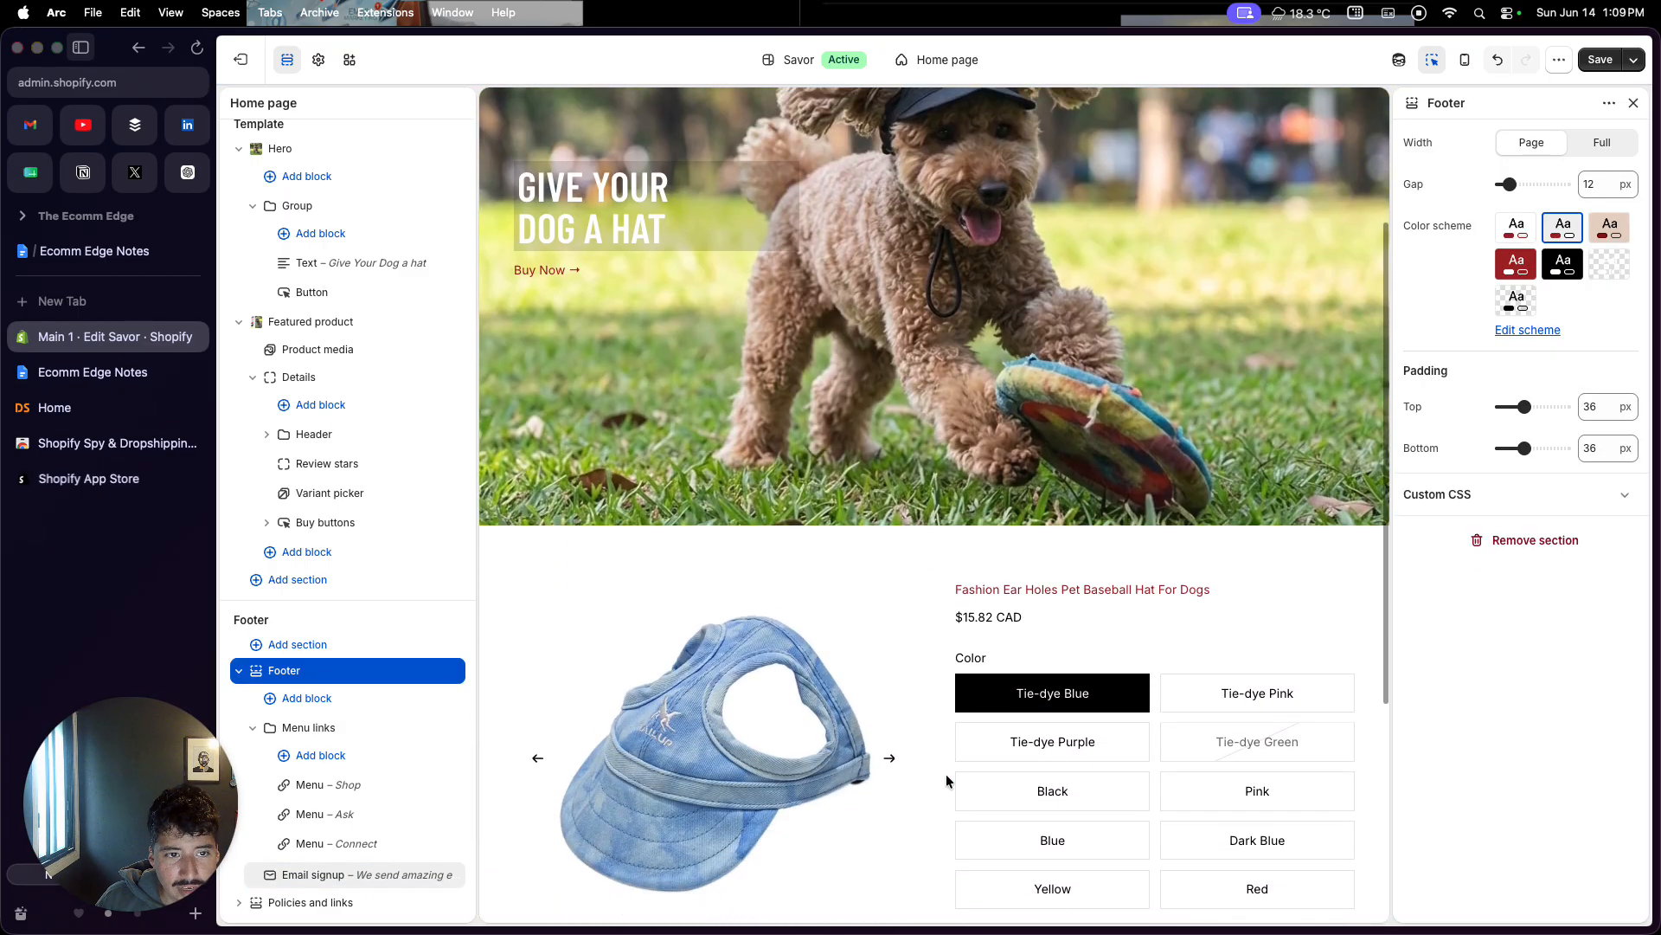
scroll(947, 780, down, 2)
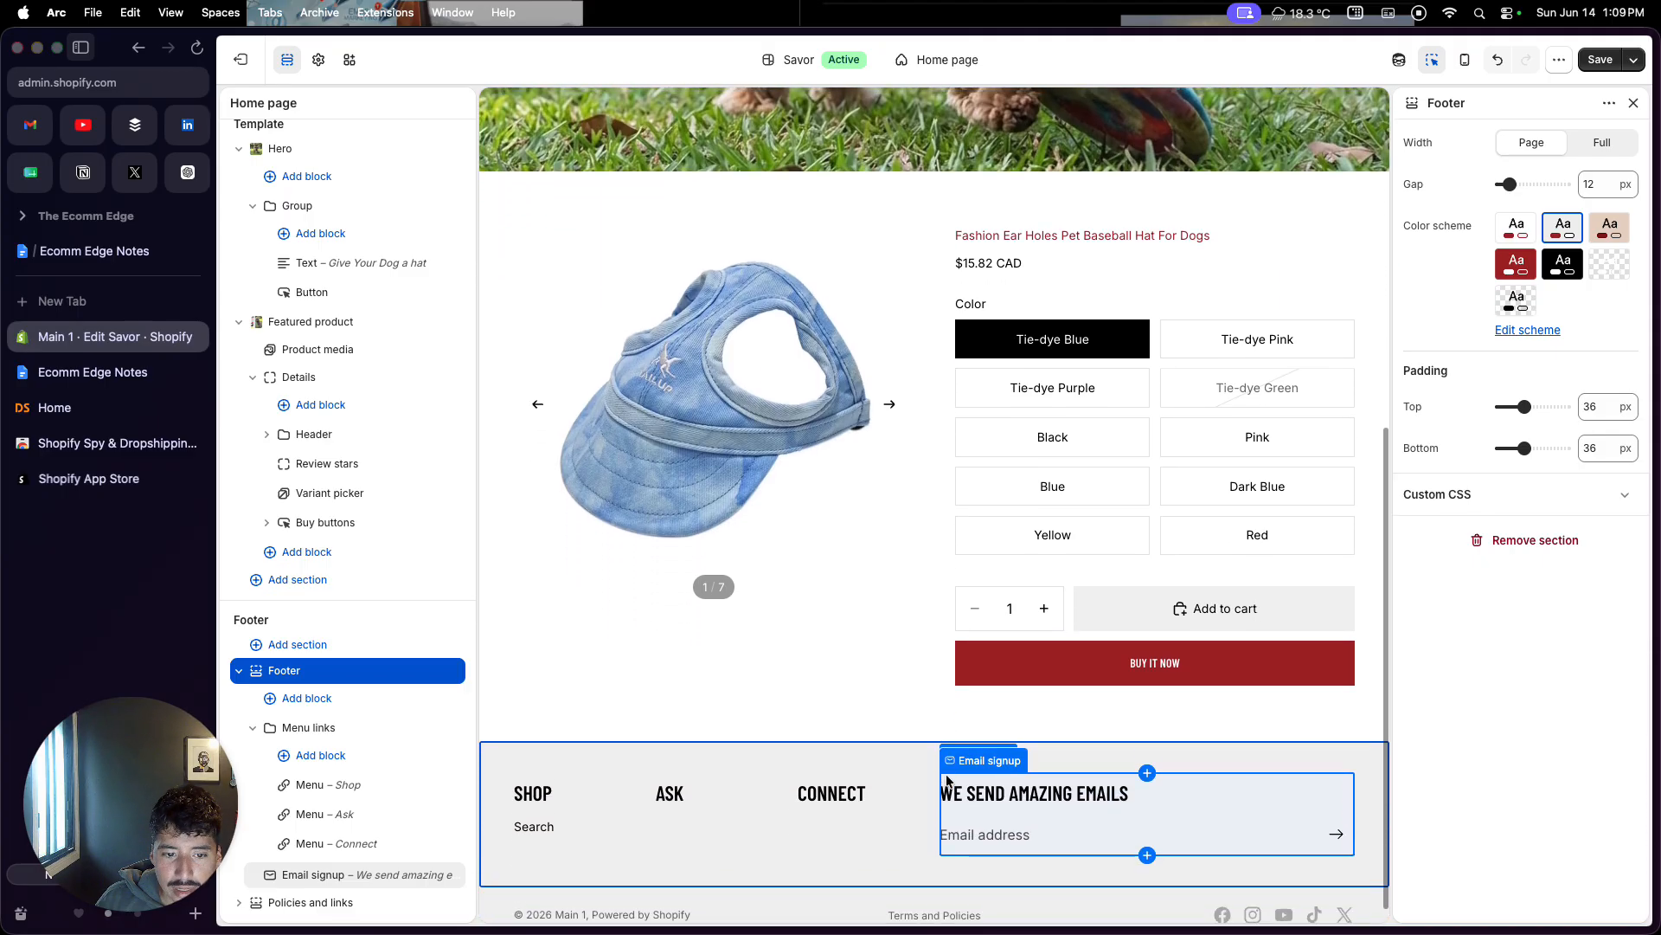
click(889, 755)
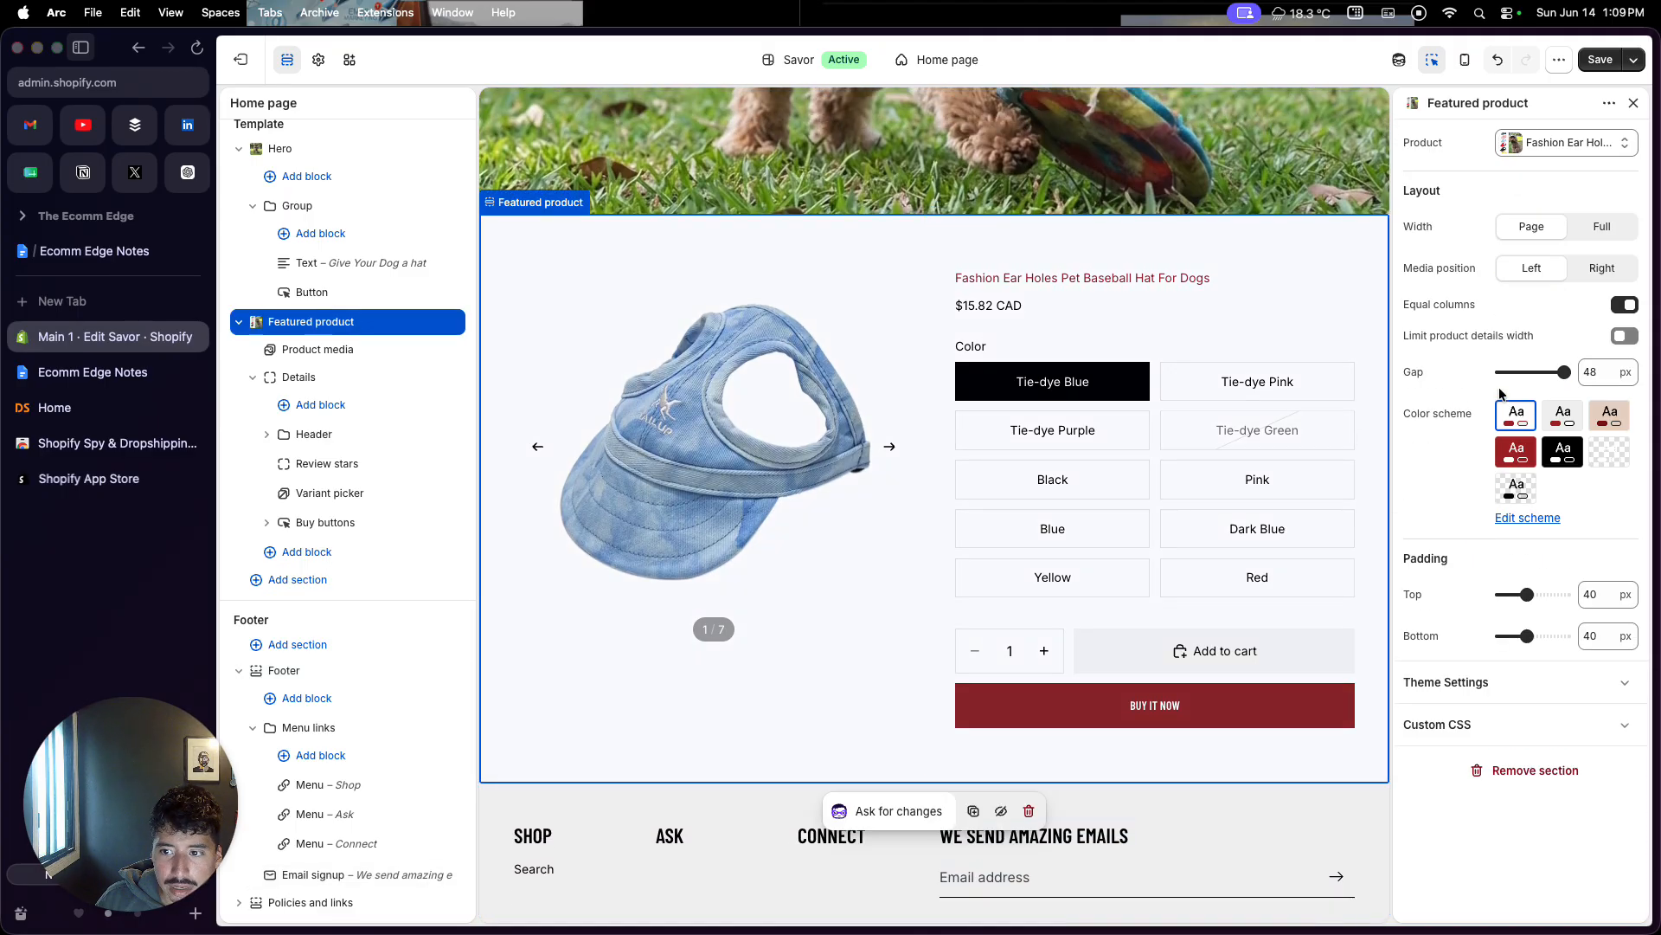
click(1558, 422)
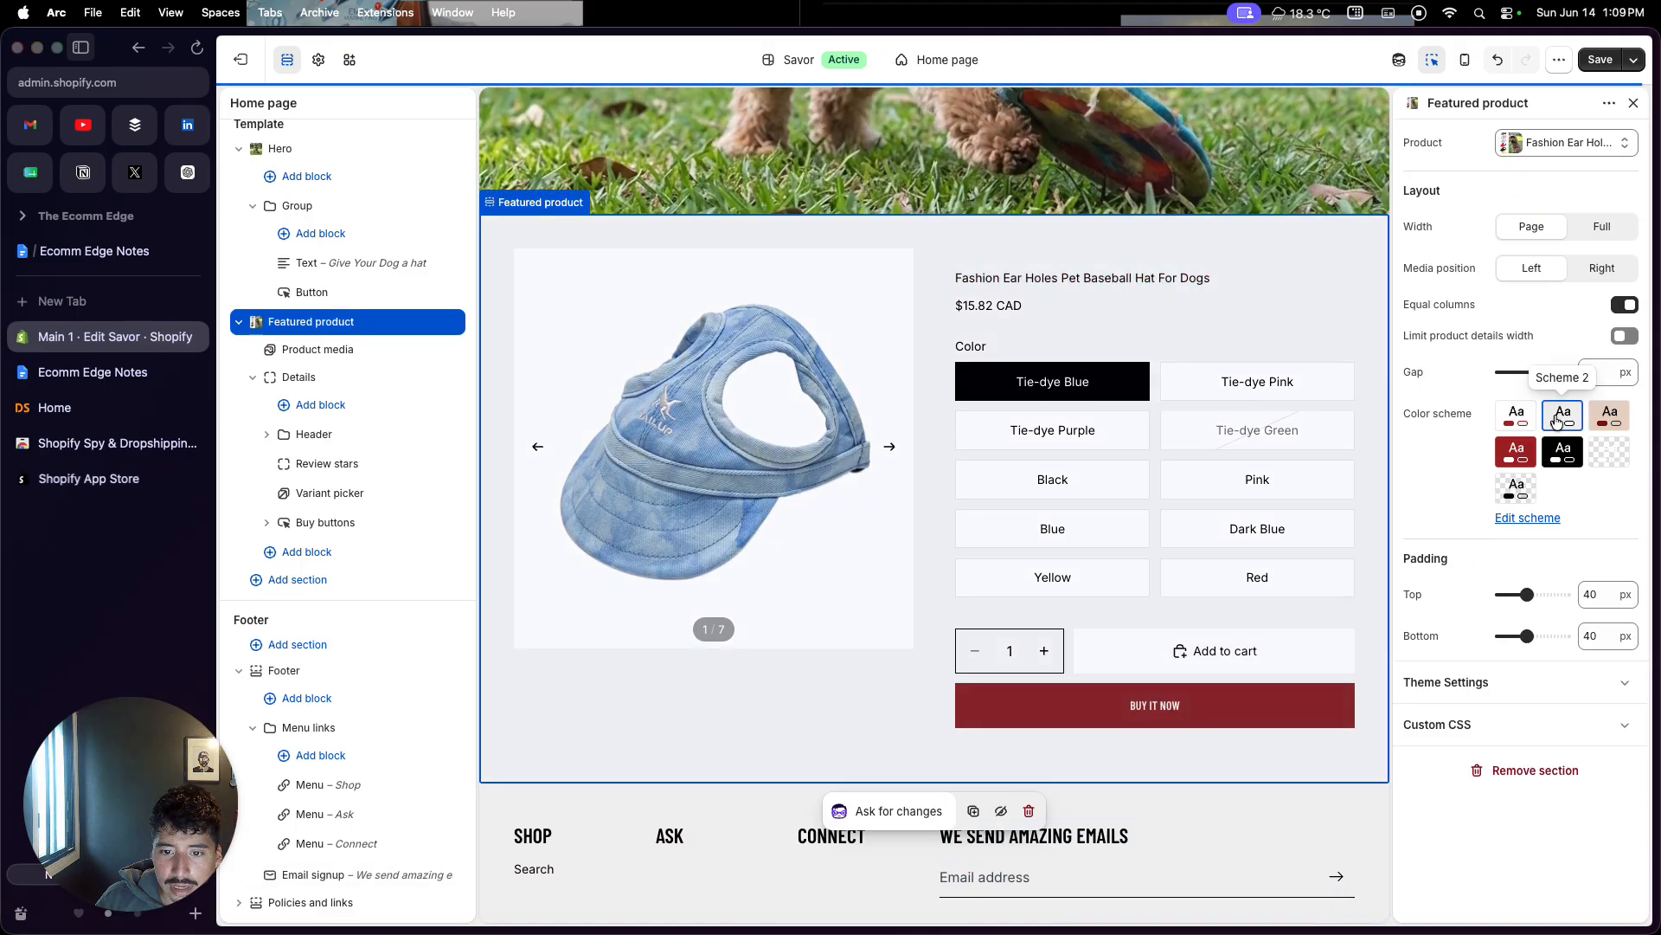
click(1260, 870)
scroll(1295, 848, down, 3)
scroll(867, 745, up, 3)
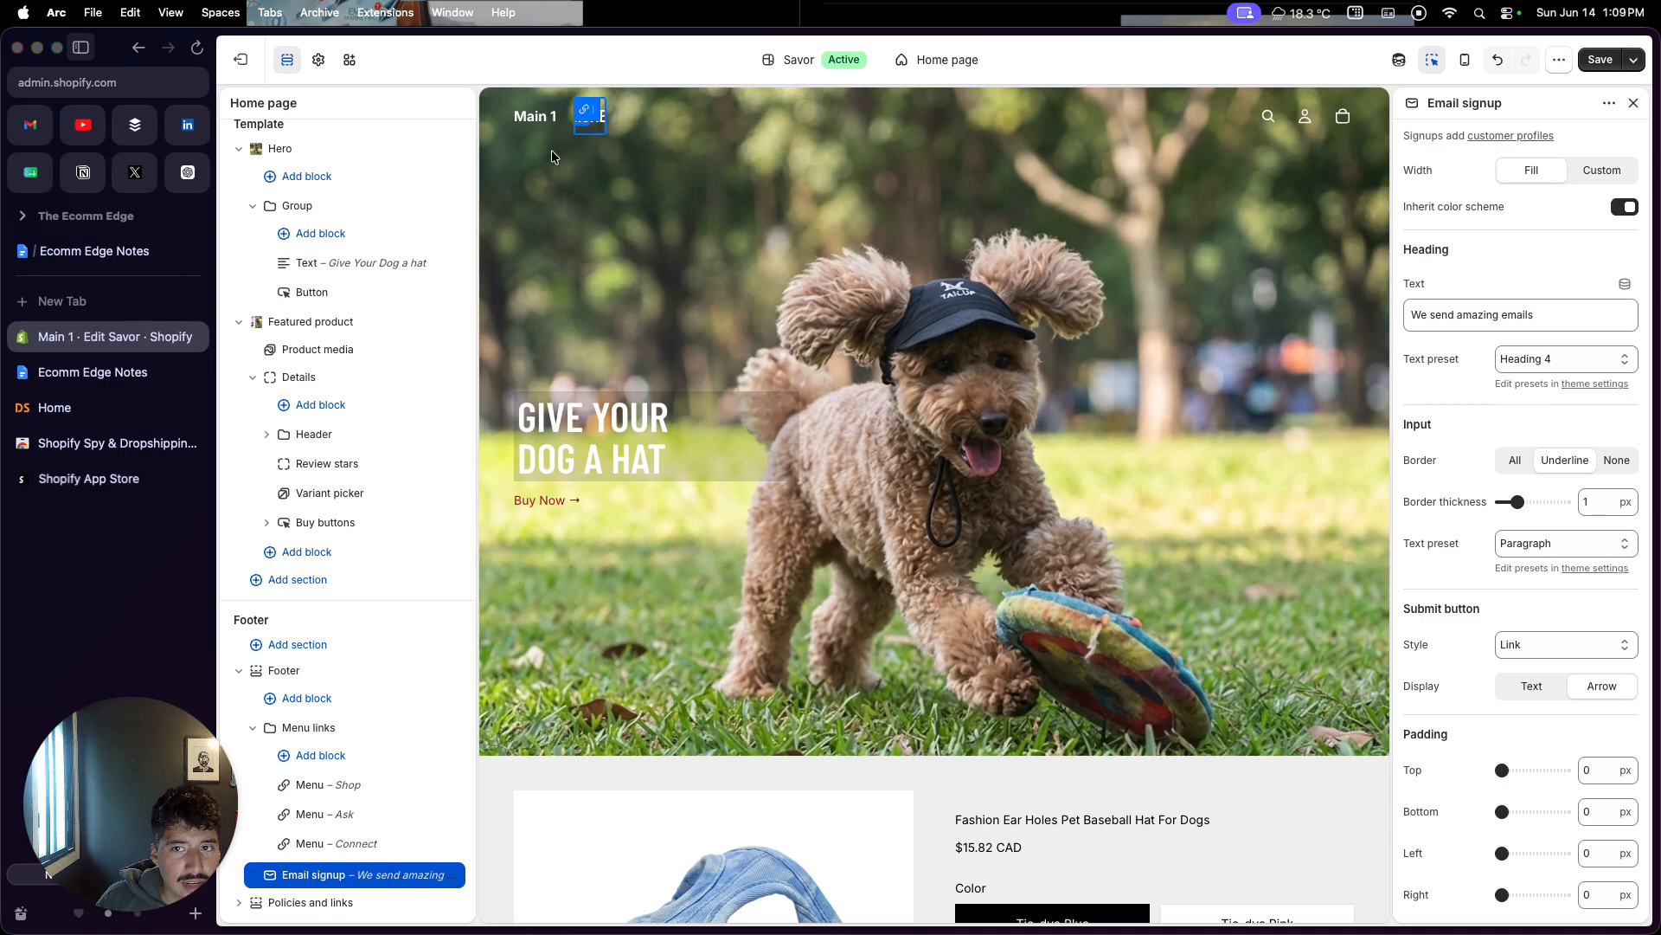
Step: Switch to the Ecomm Edge Notes document in Google Docs and copy the heading "Make Every Walk More Stylish" from its Content tab
click(127, 371)
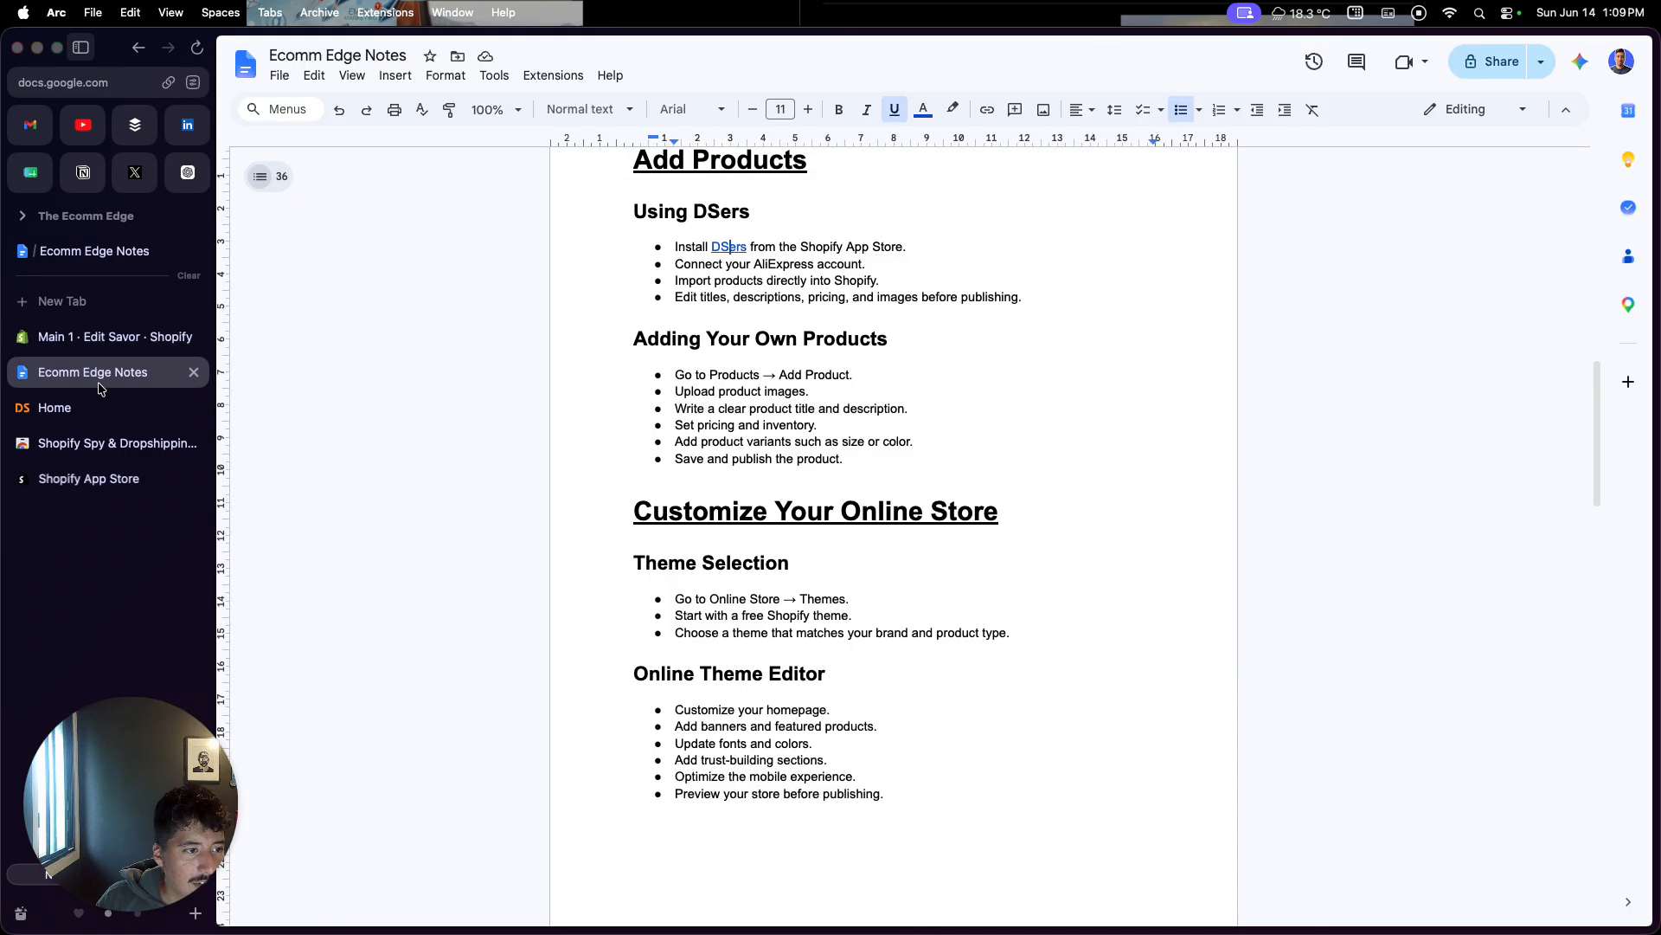
click(277, 173)
click(334, 904)
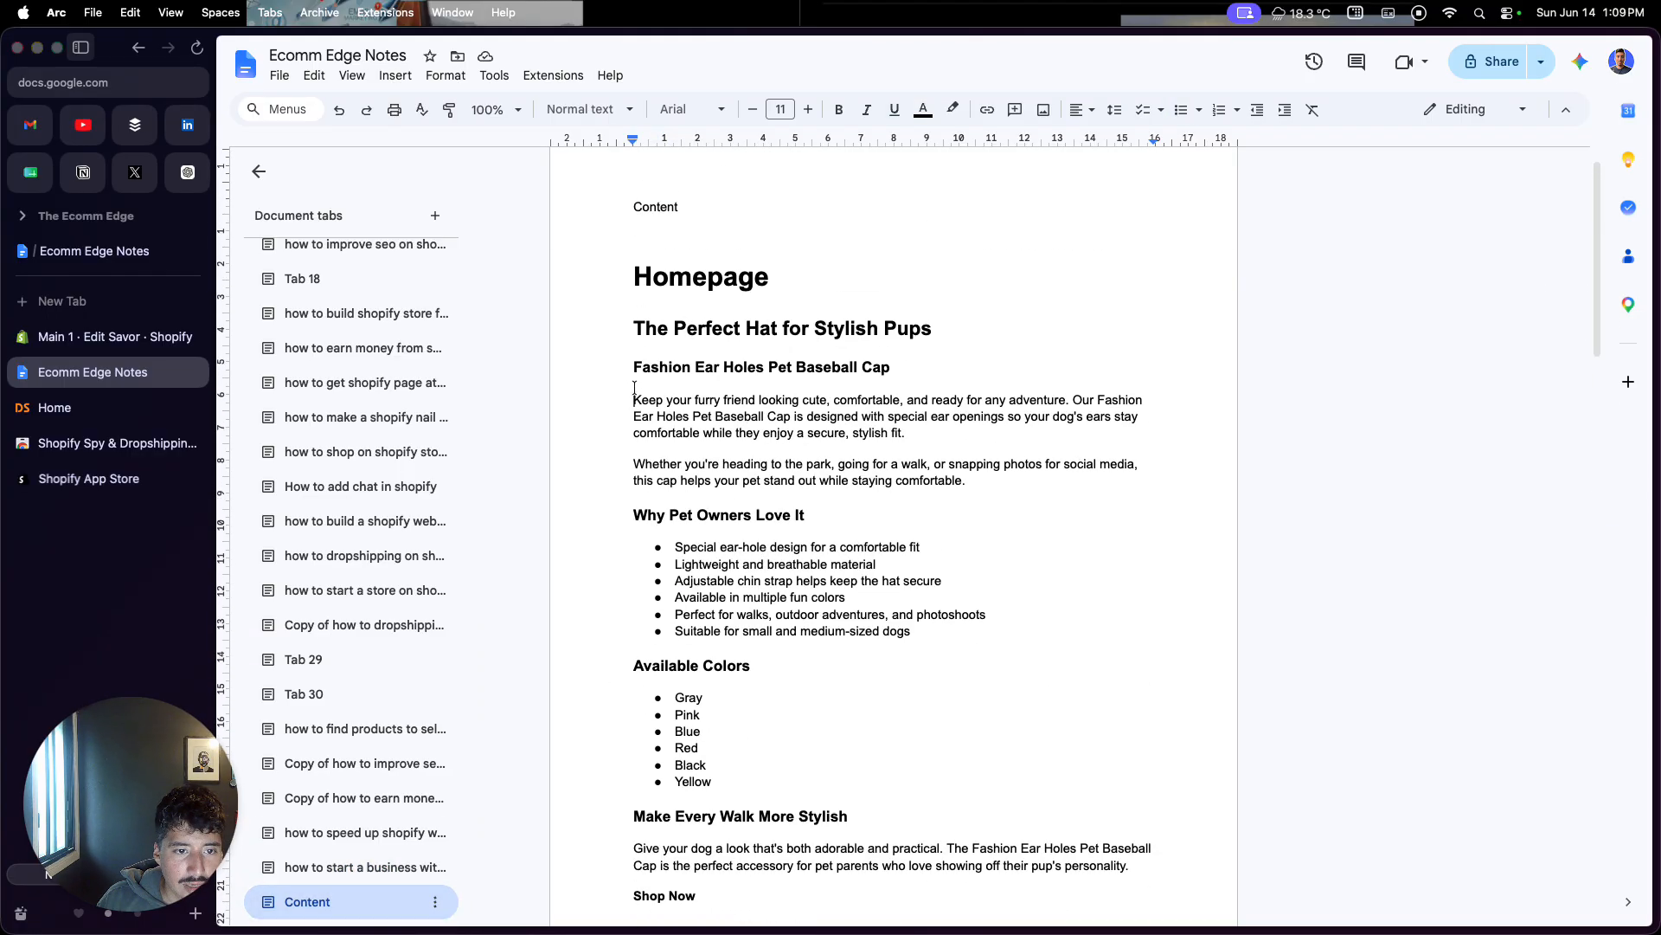
drag(635, 327, 931, 328)
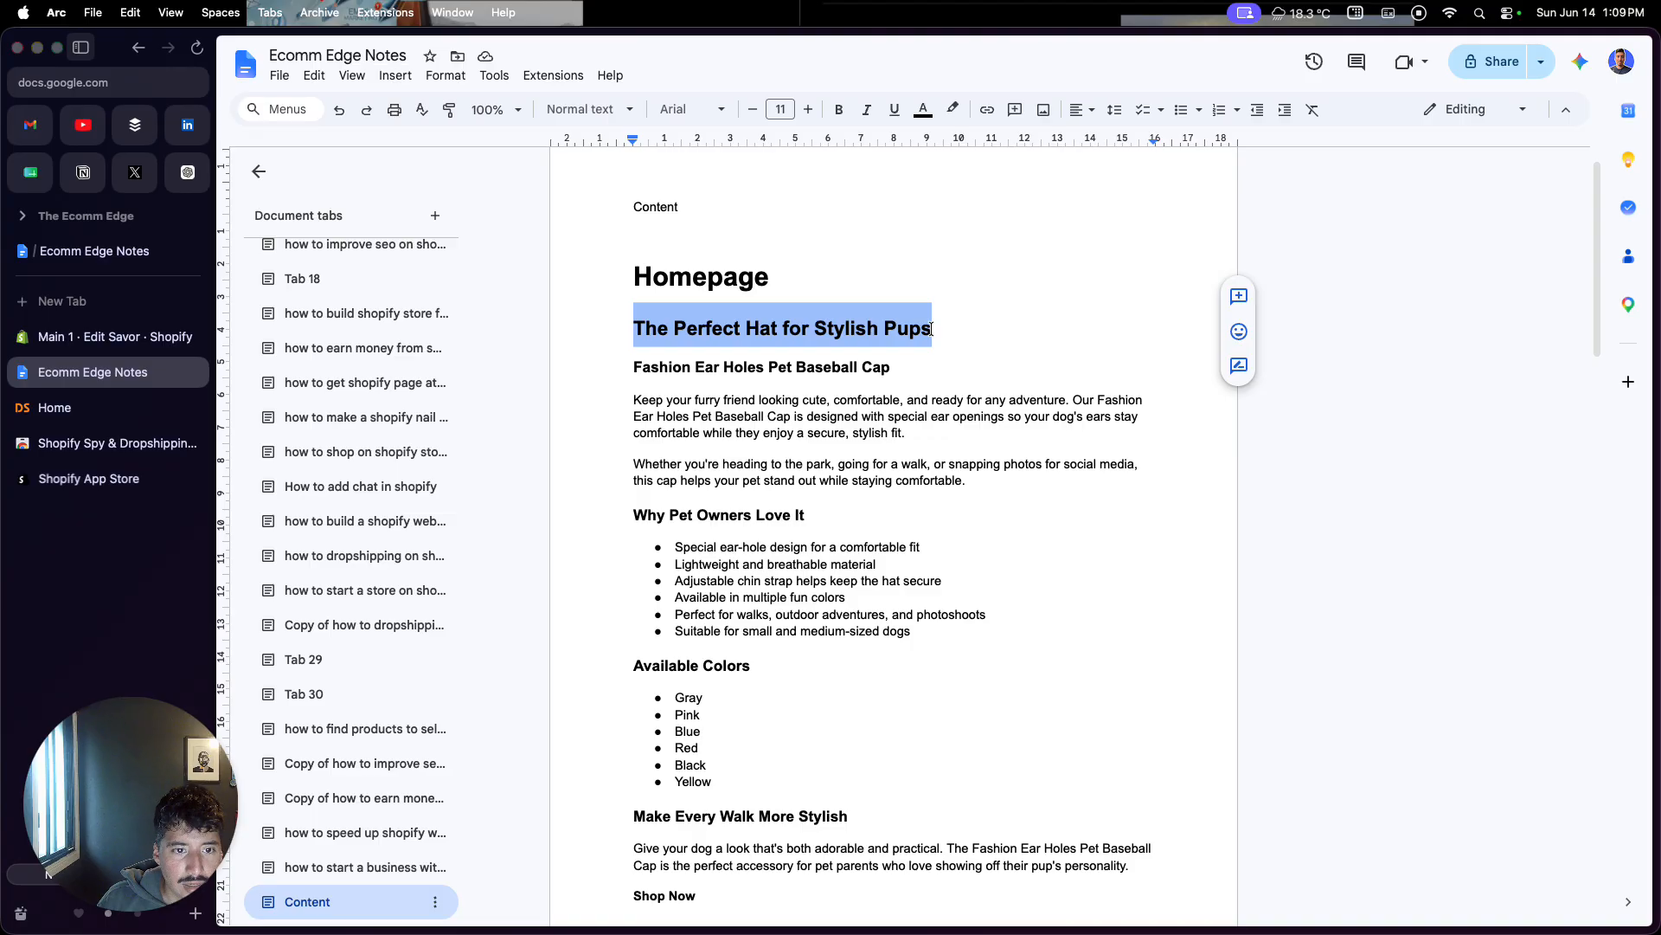
double_click(881, 363)
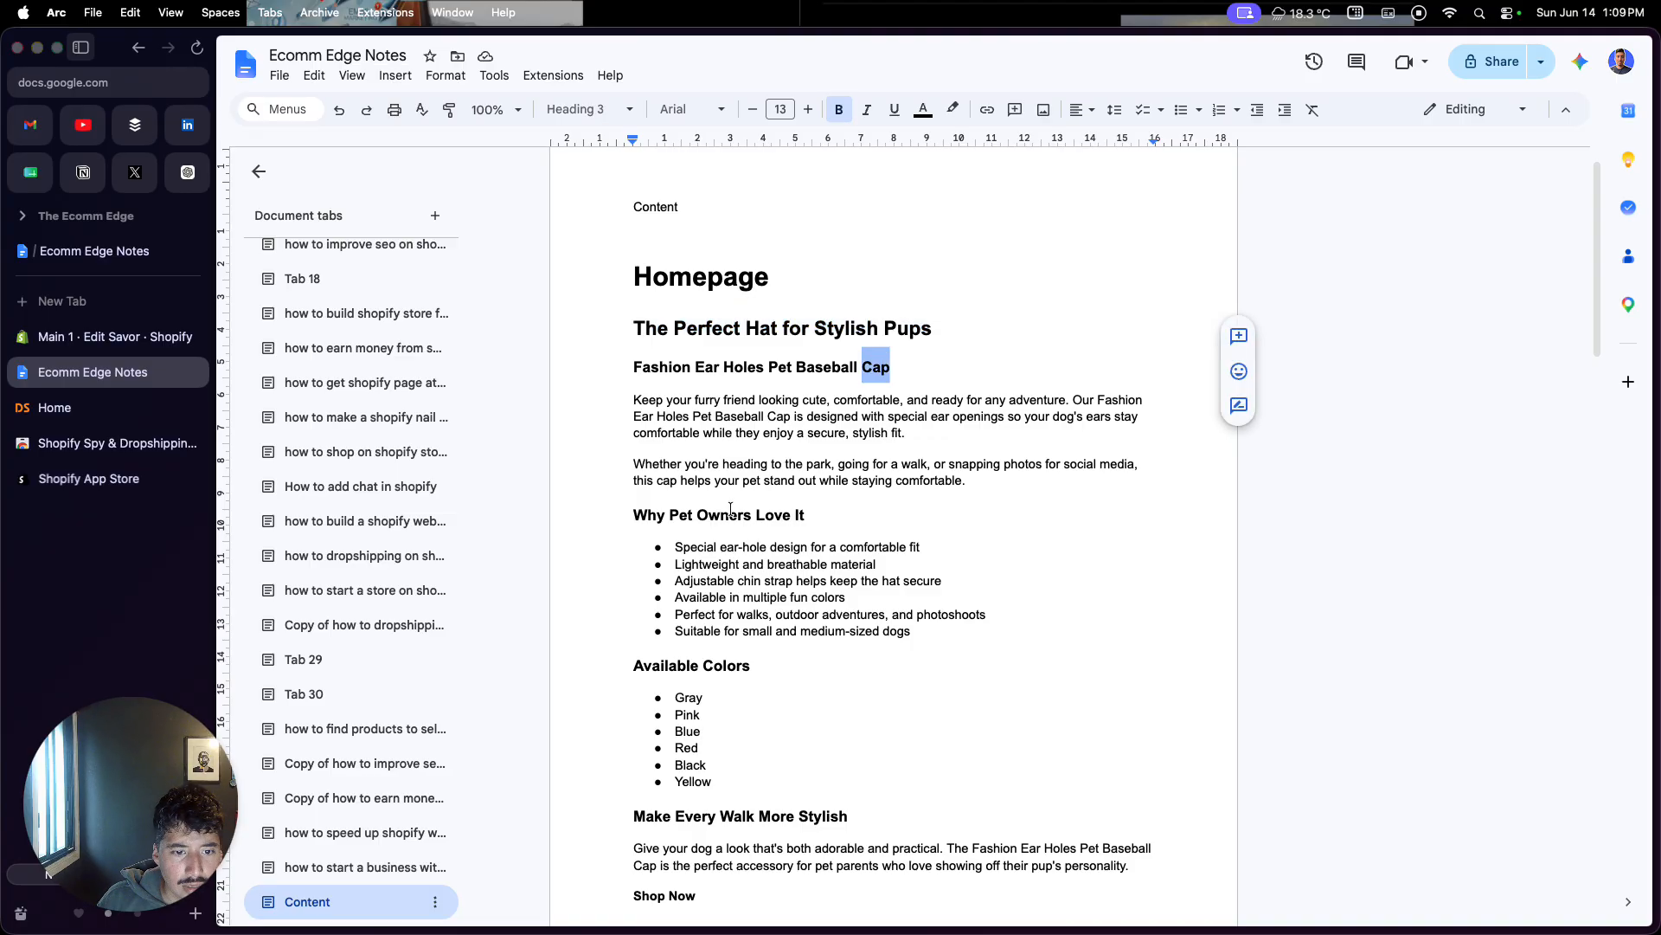
scroll(701, 544, down, 5)
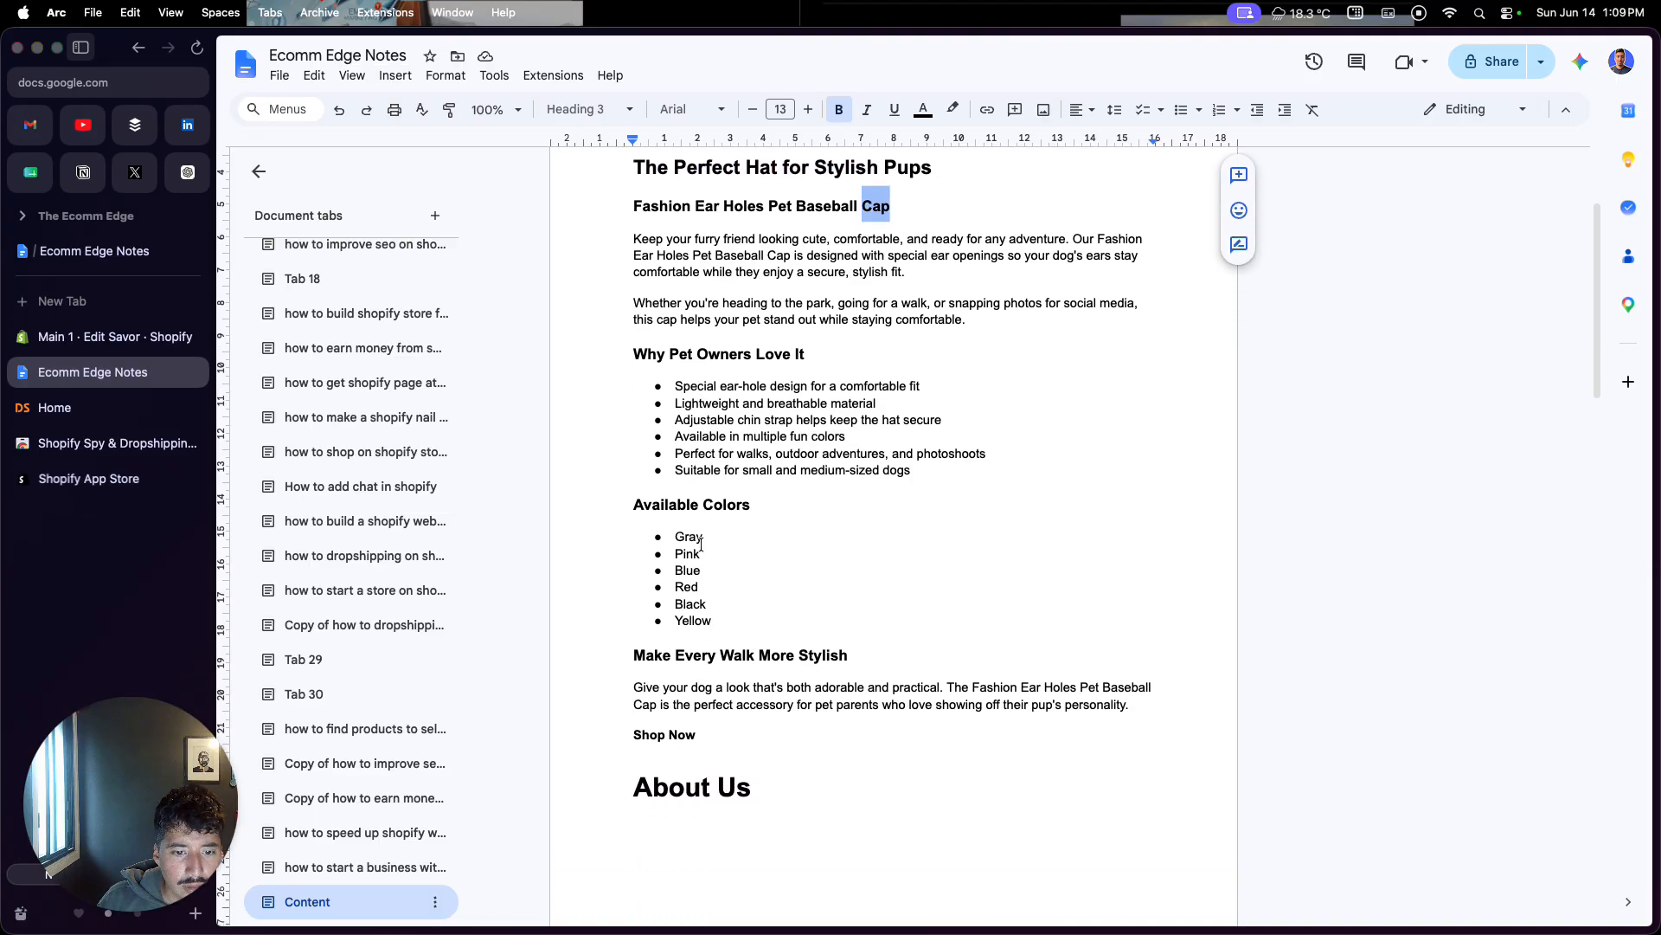
drag(636, 643, 859, 640)
key(super+c)
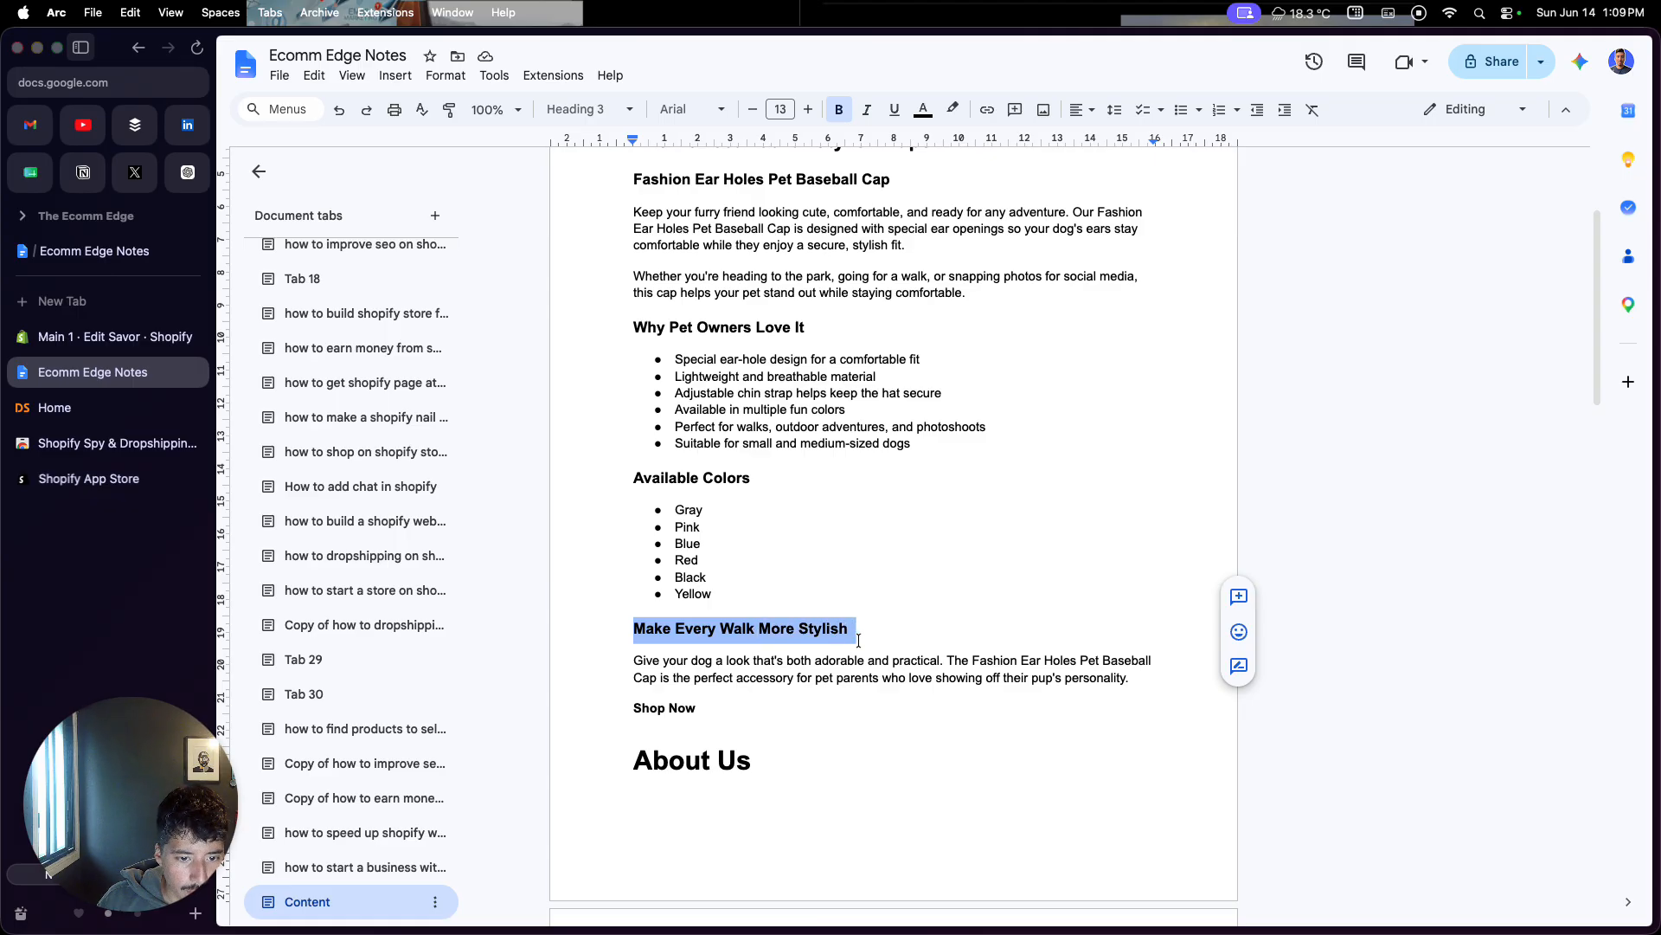
Step: Return to the Shopify theme editor and replace the hero's heading text with the copied "Make Every Walk More Stylish"
click(74, 336)
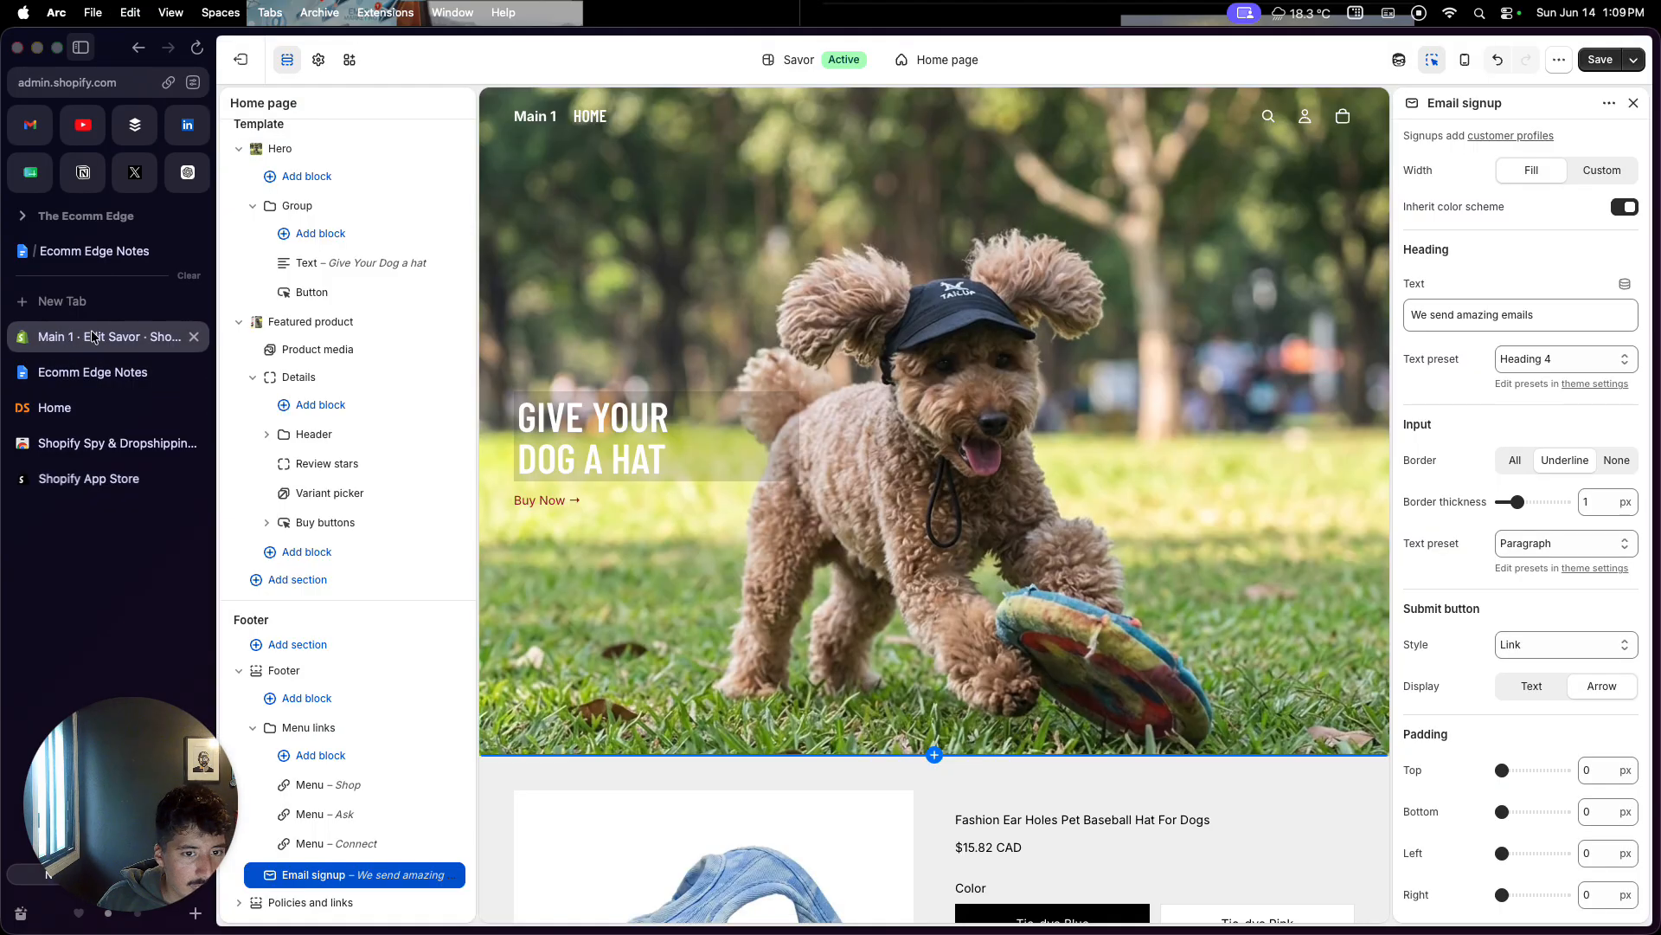
click(662, 446)
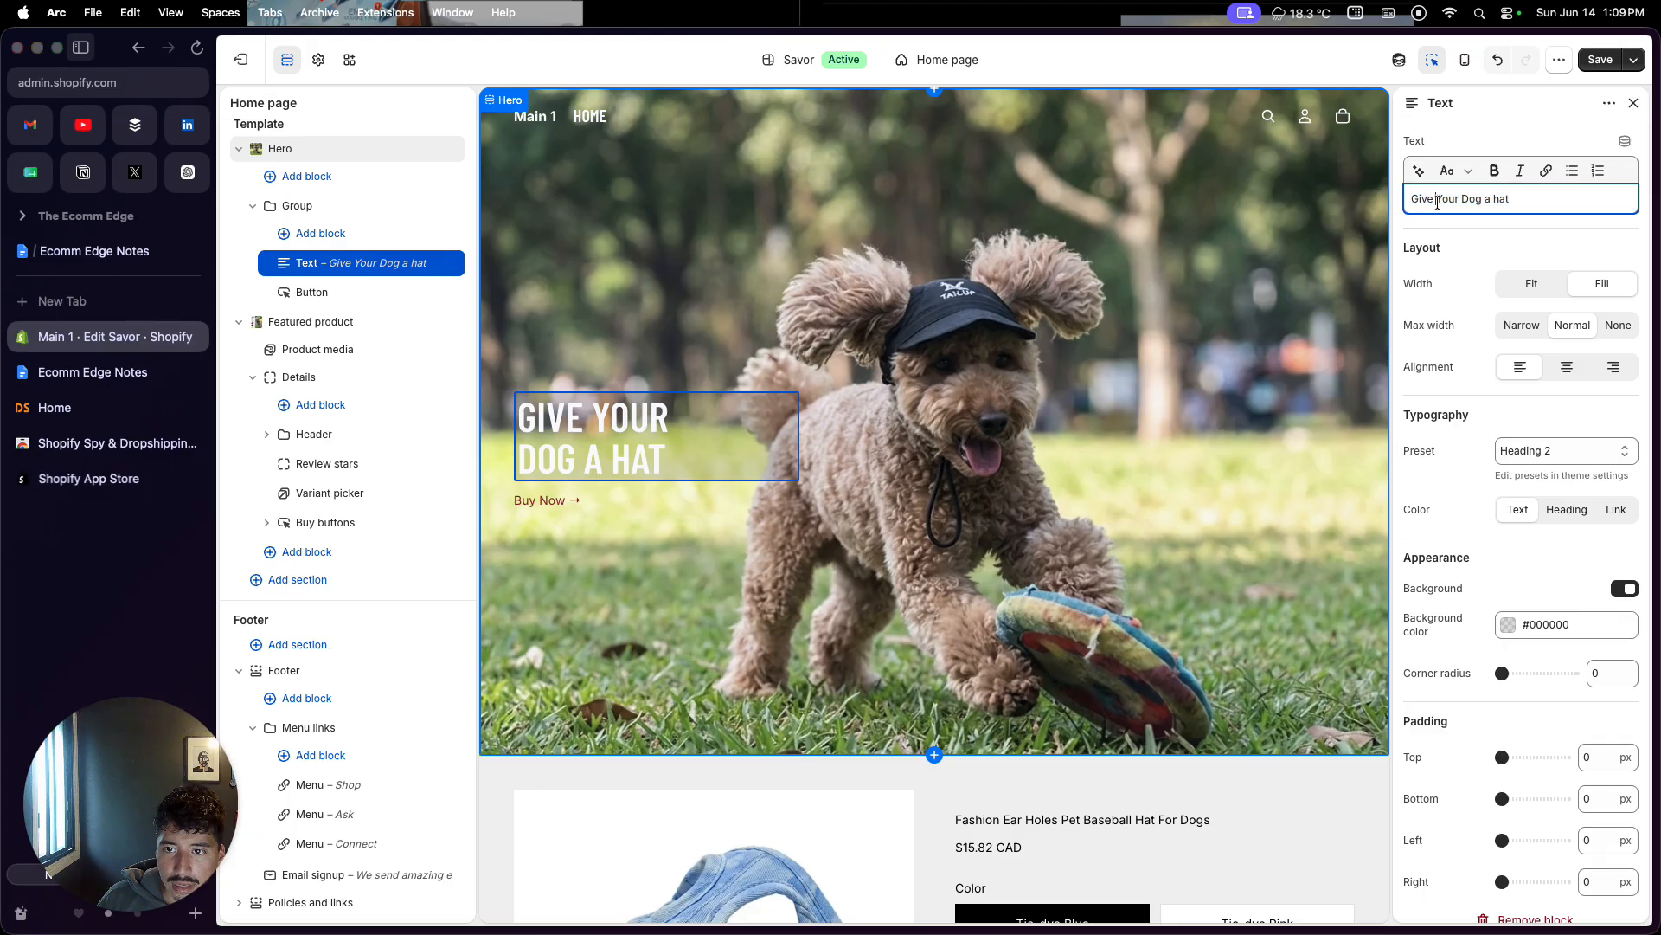
key(super+v)
scroll(910, 739, down, 5)
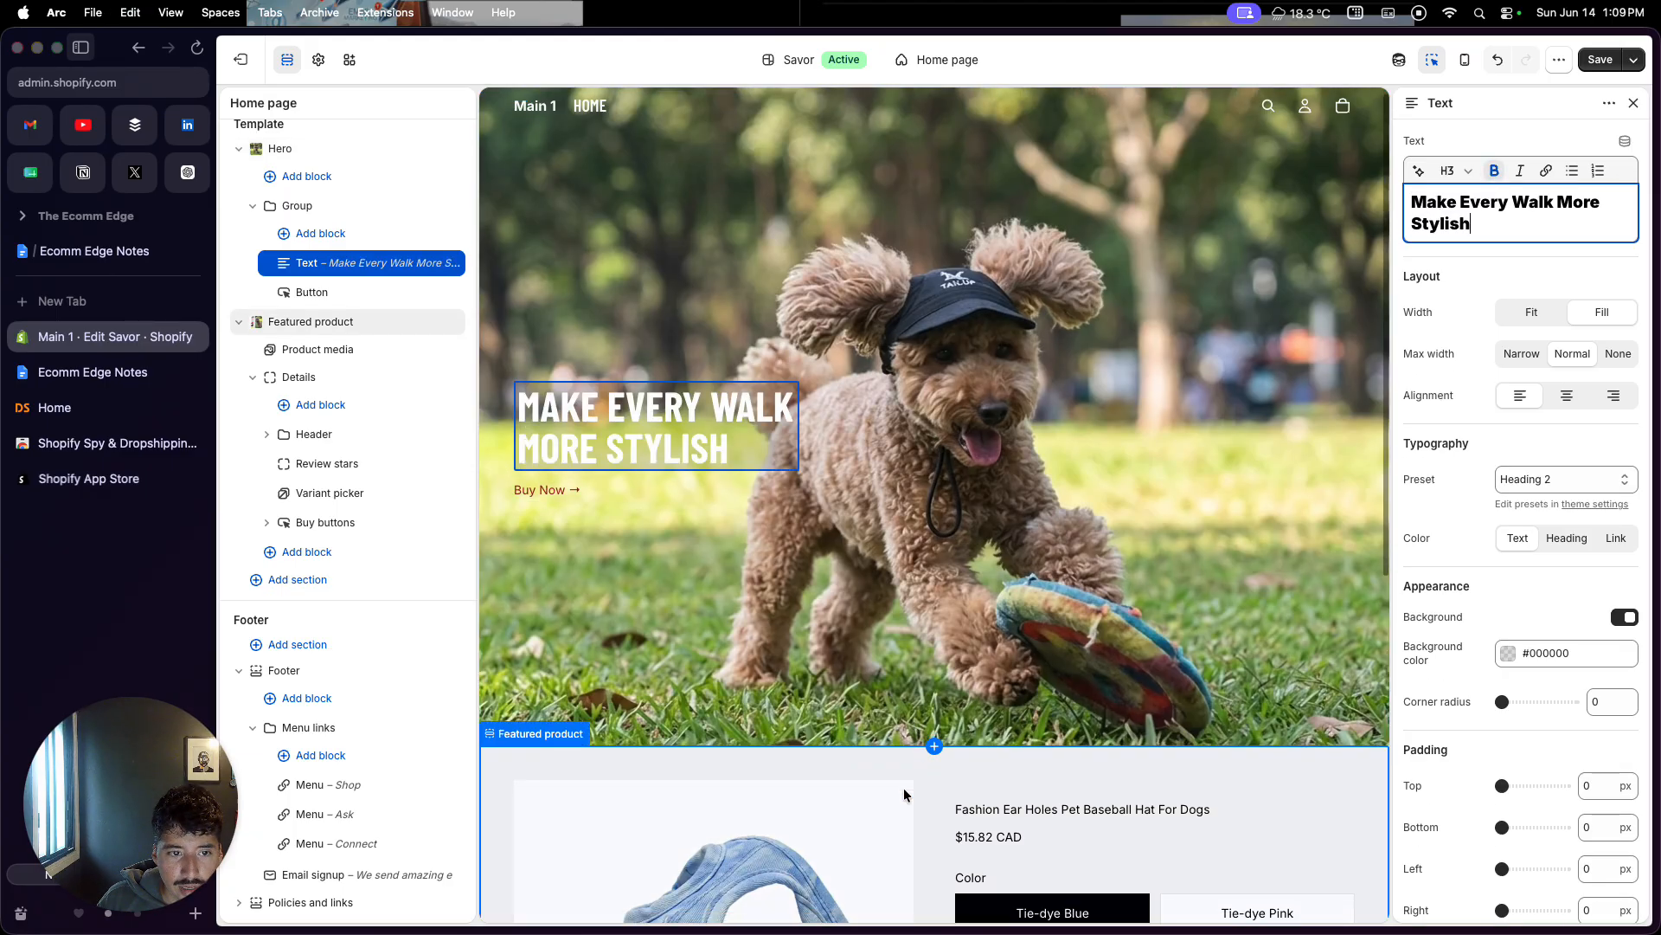
scroll(904, 795, down, 3)
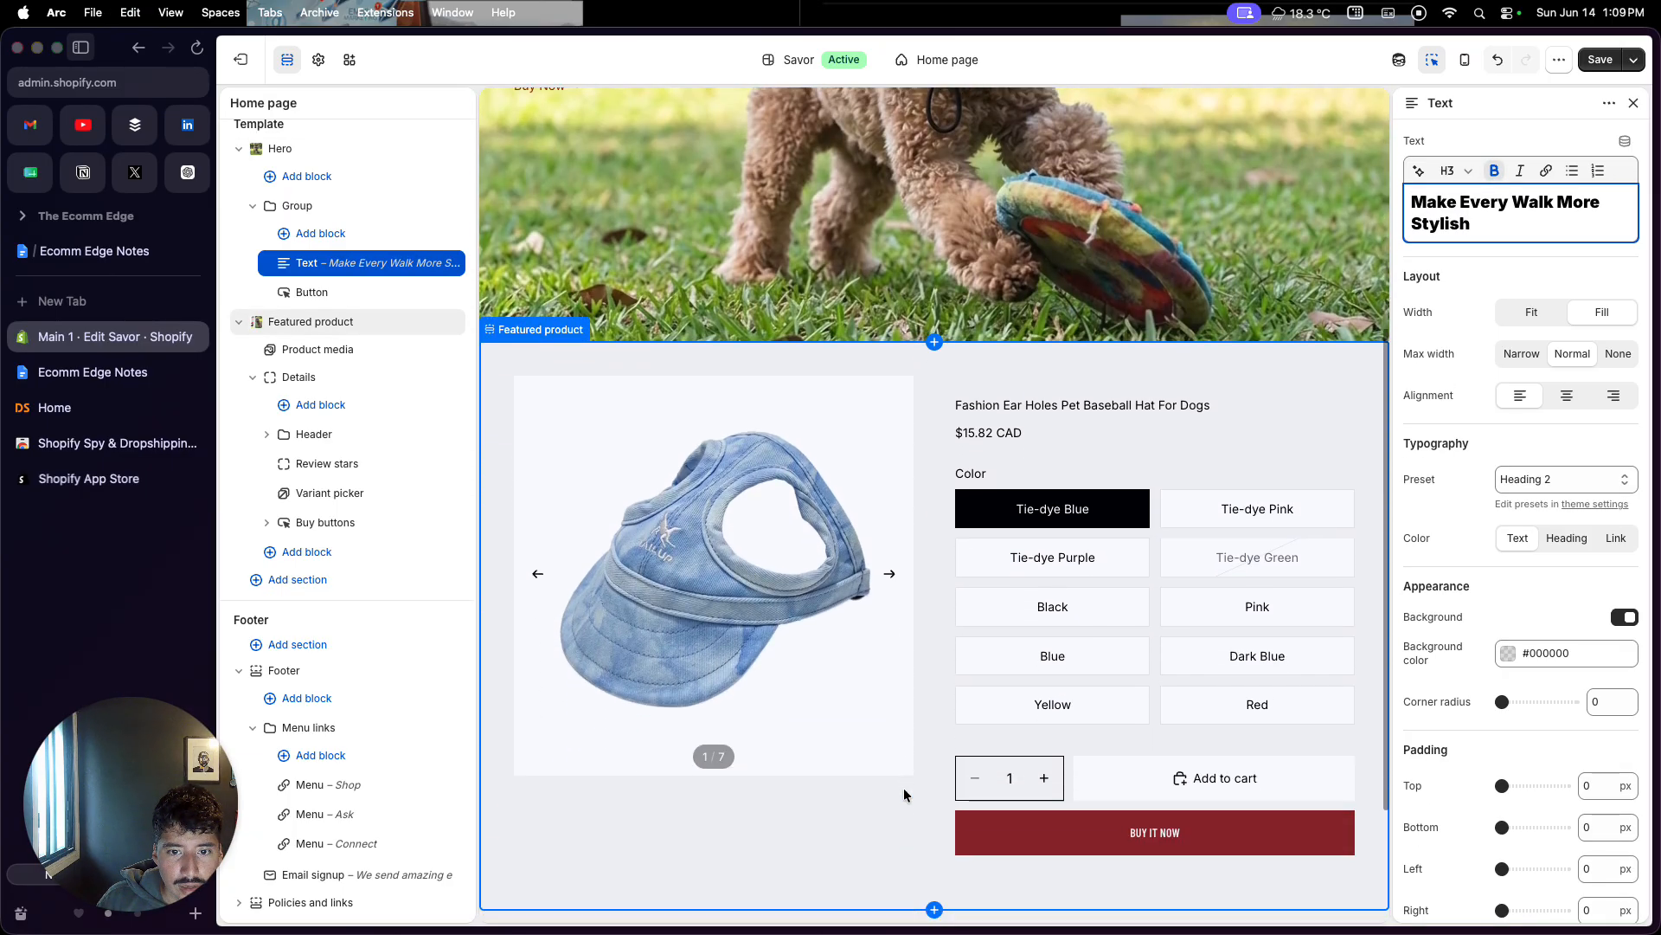
scroll(905, 794, up, 7)
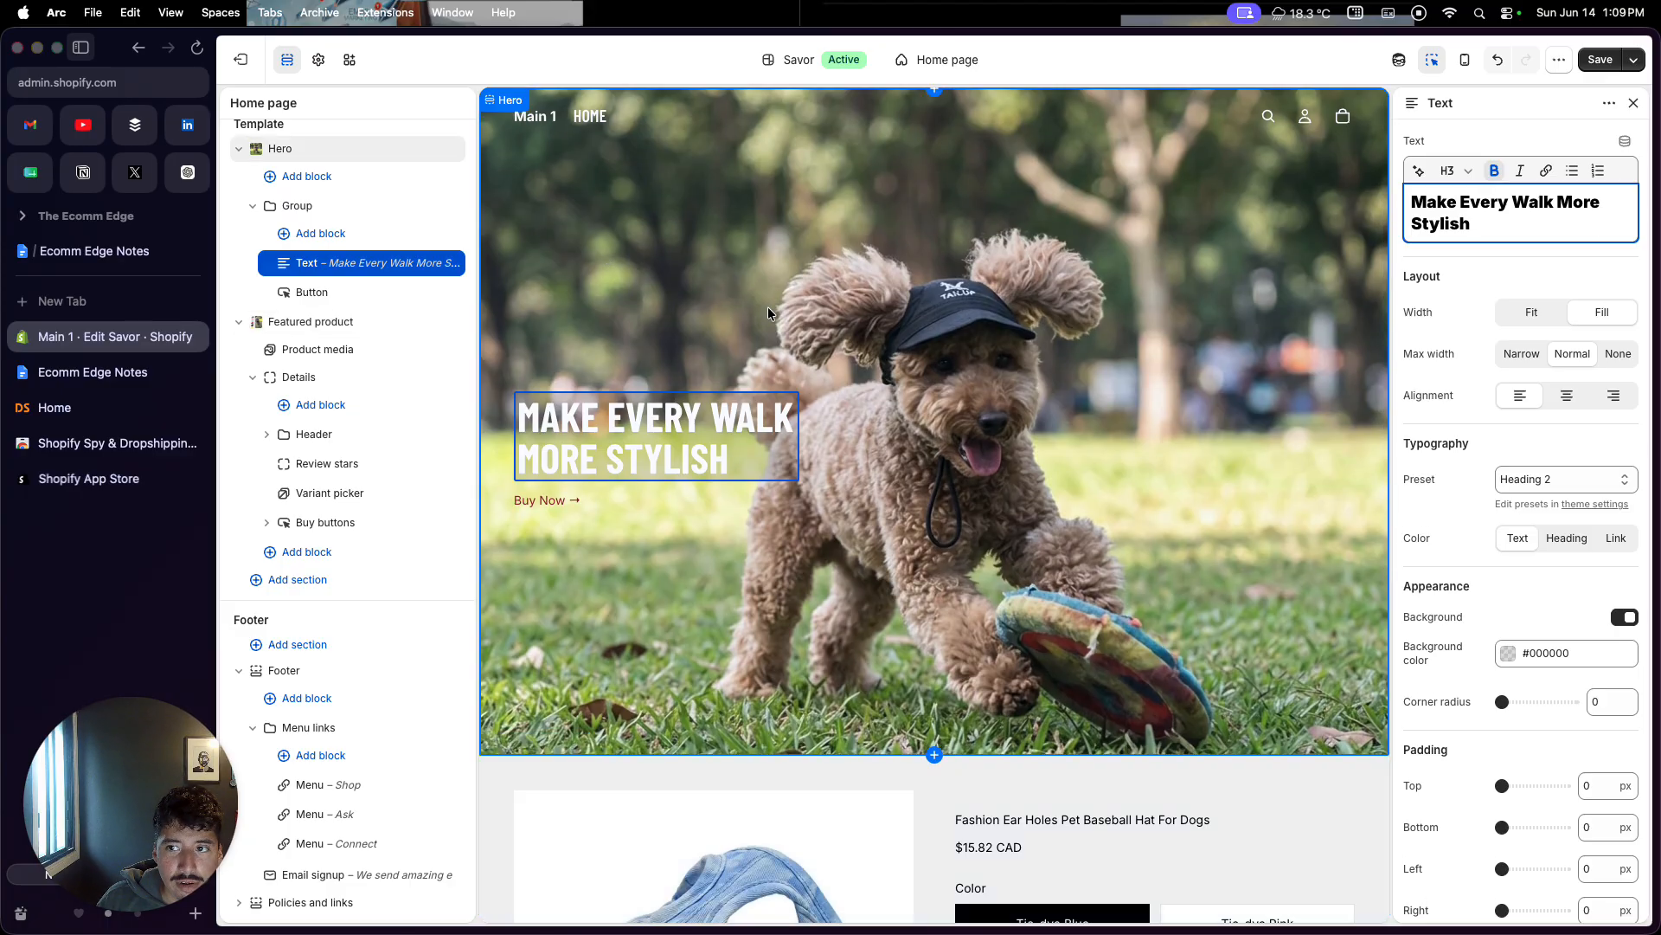
Step: Look over the Homepage content in the Ecomm Edge Notes document in Google Docs and return to the Shopify theme editor
click(78, 386)
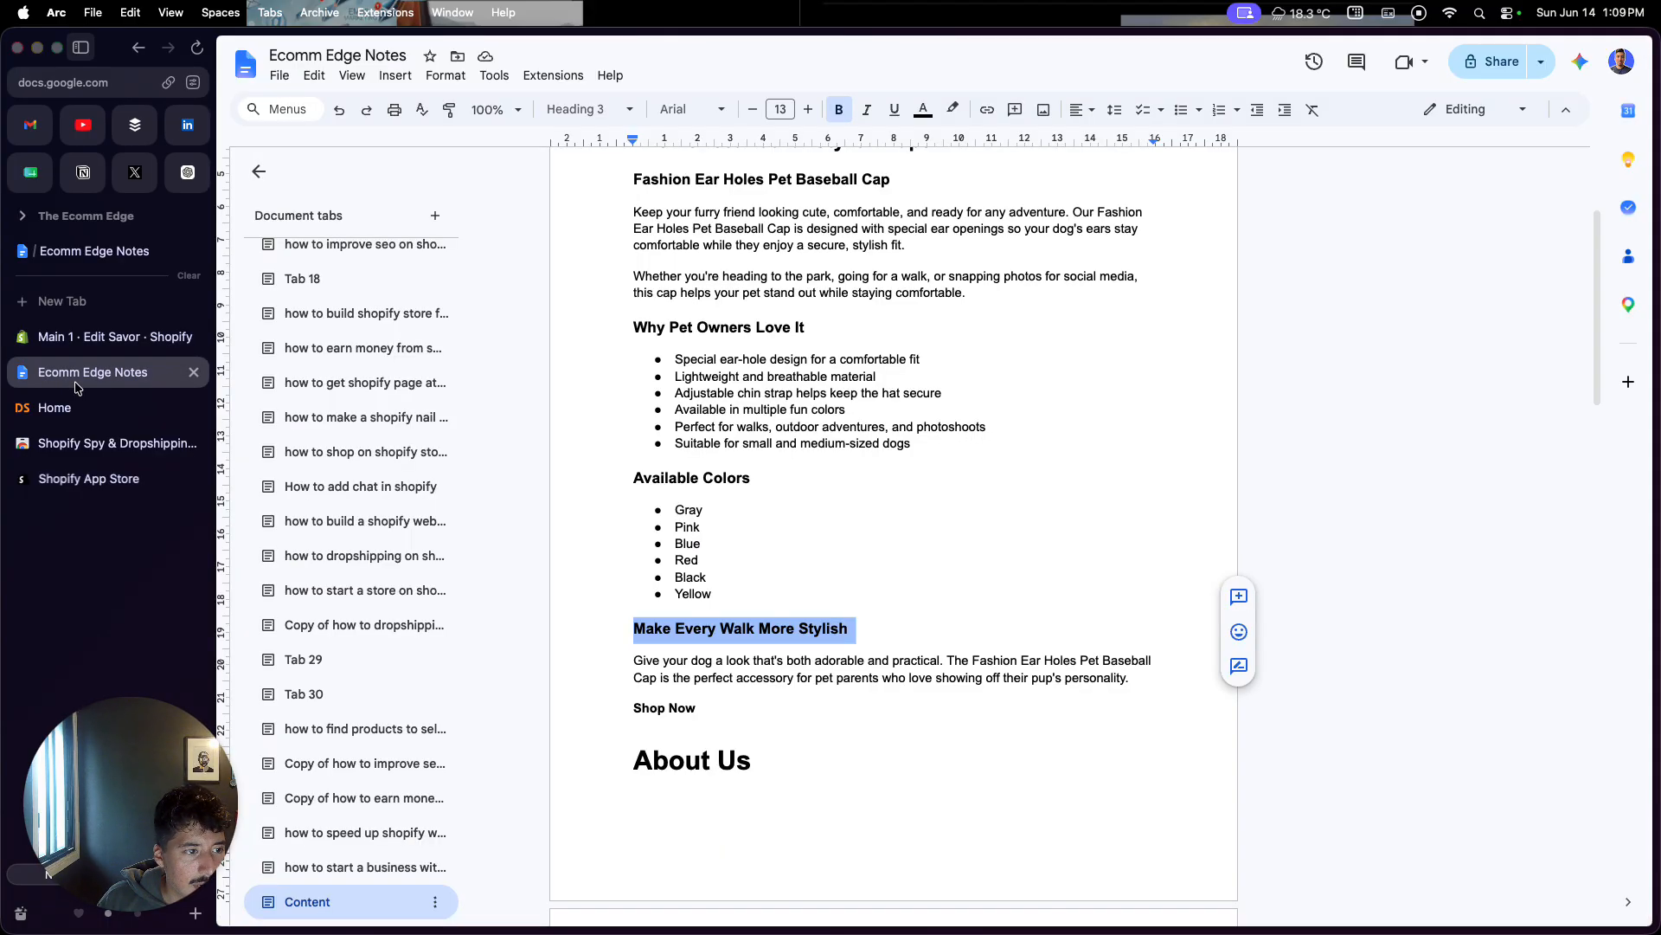
scroll(655, 514, down, 1)
scroll(655, 514, up, 4)
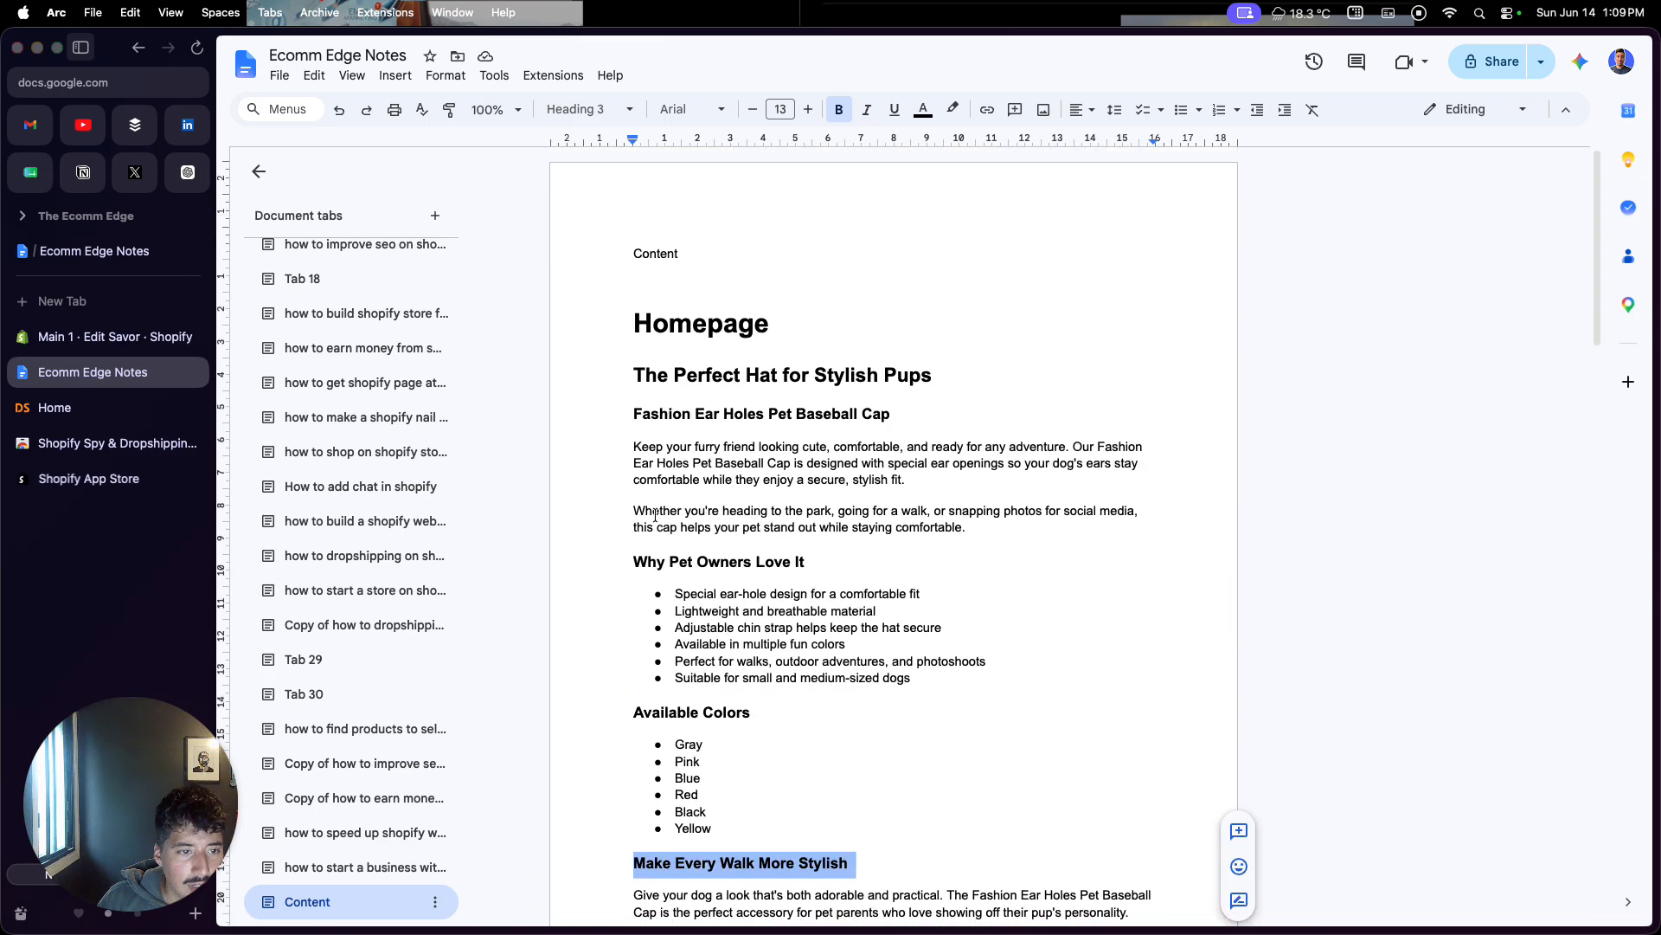
click(69, 346)
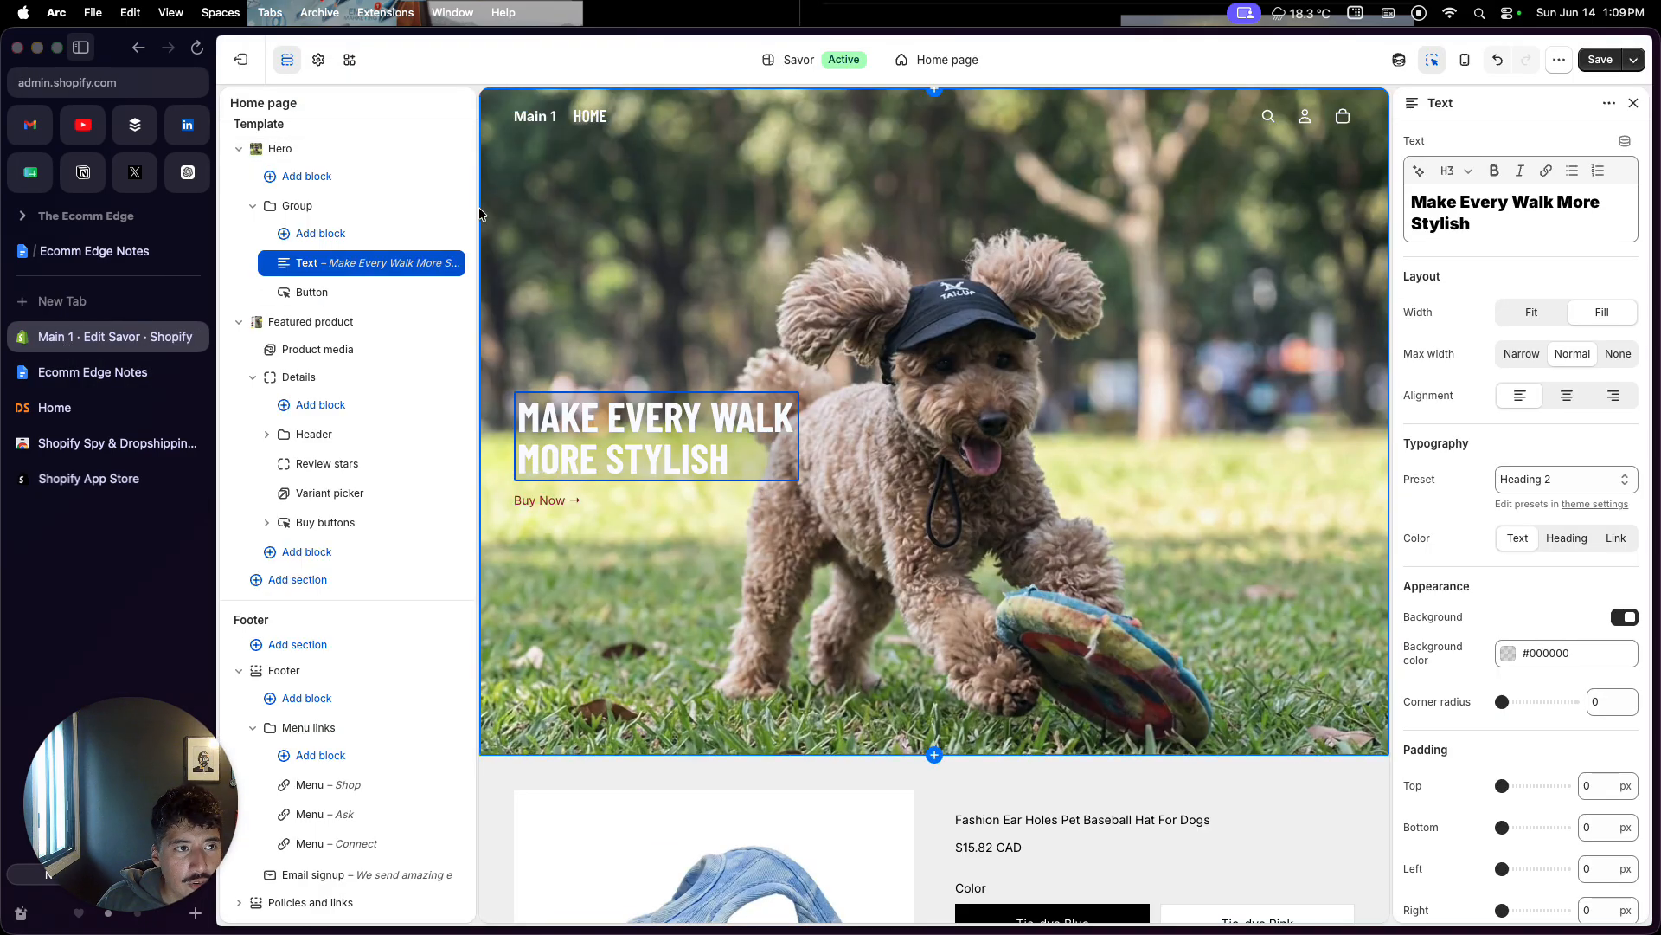
Step: Open the Default product template in the theme editor and look through the product page preview
double_click(603, 118)
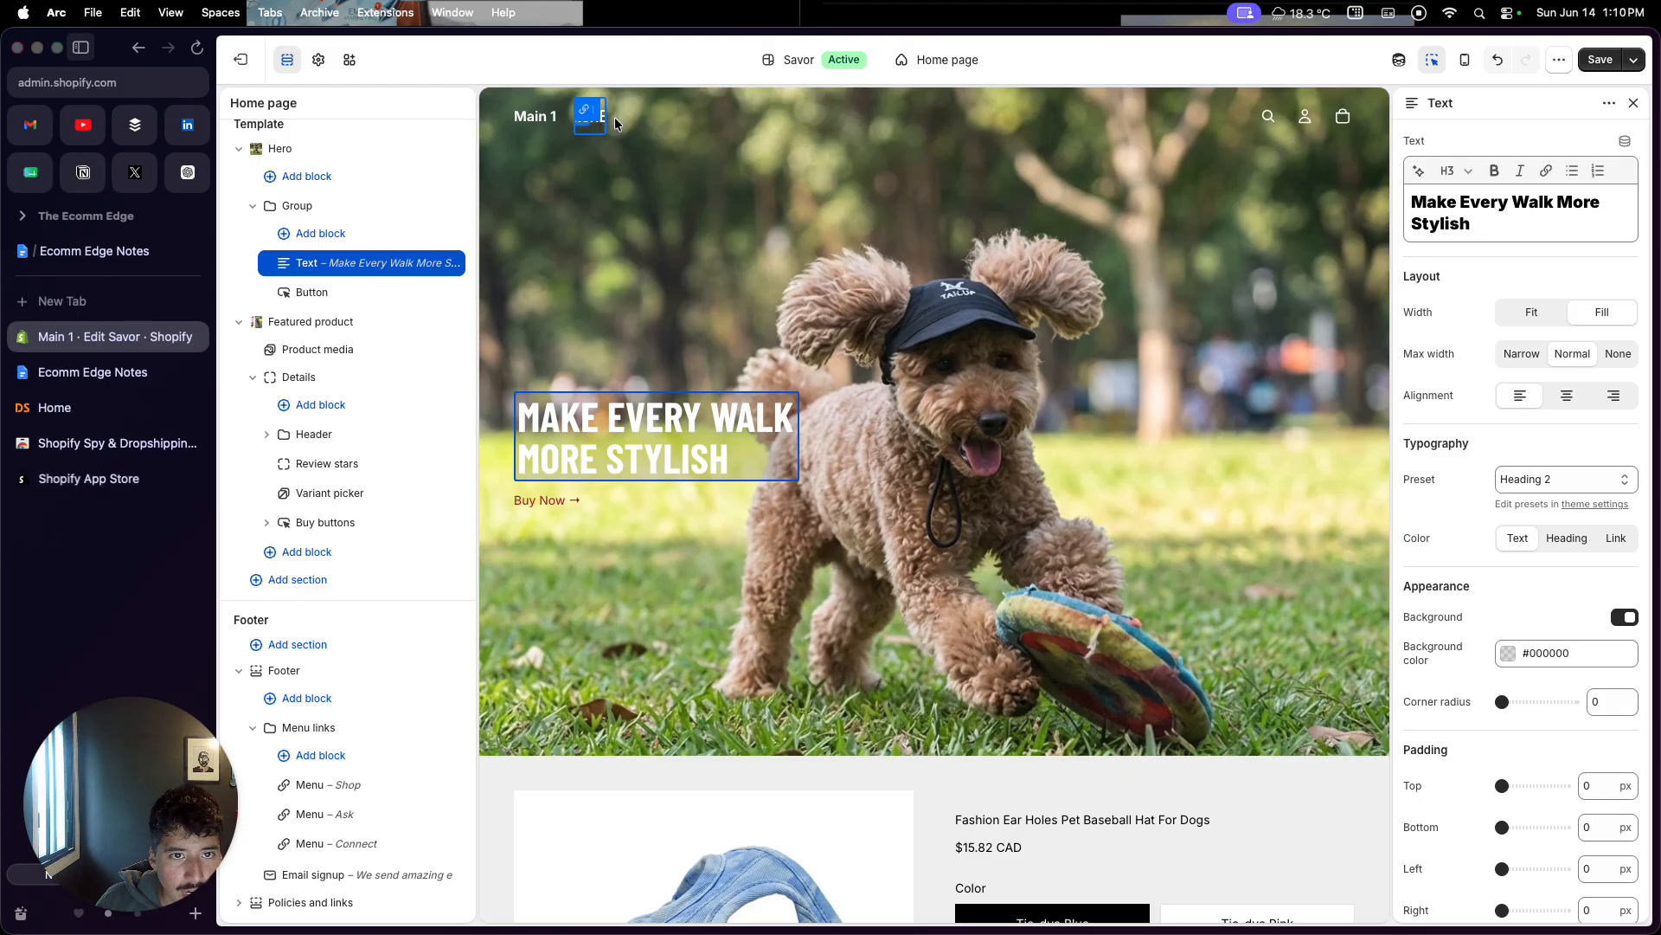
click(934, 62)
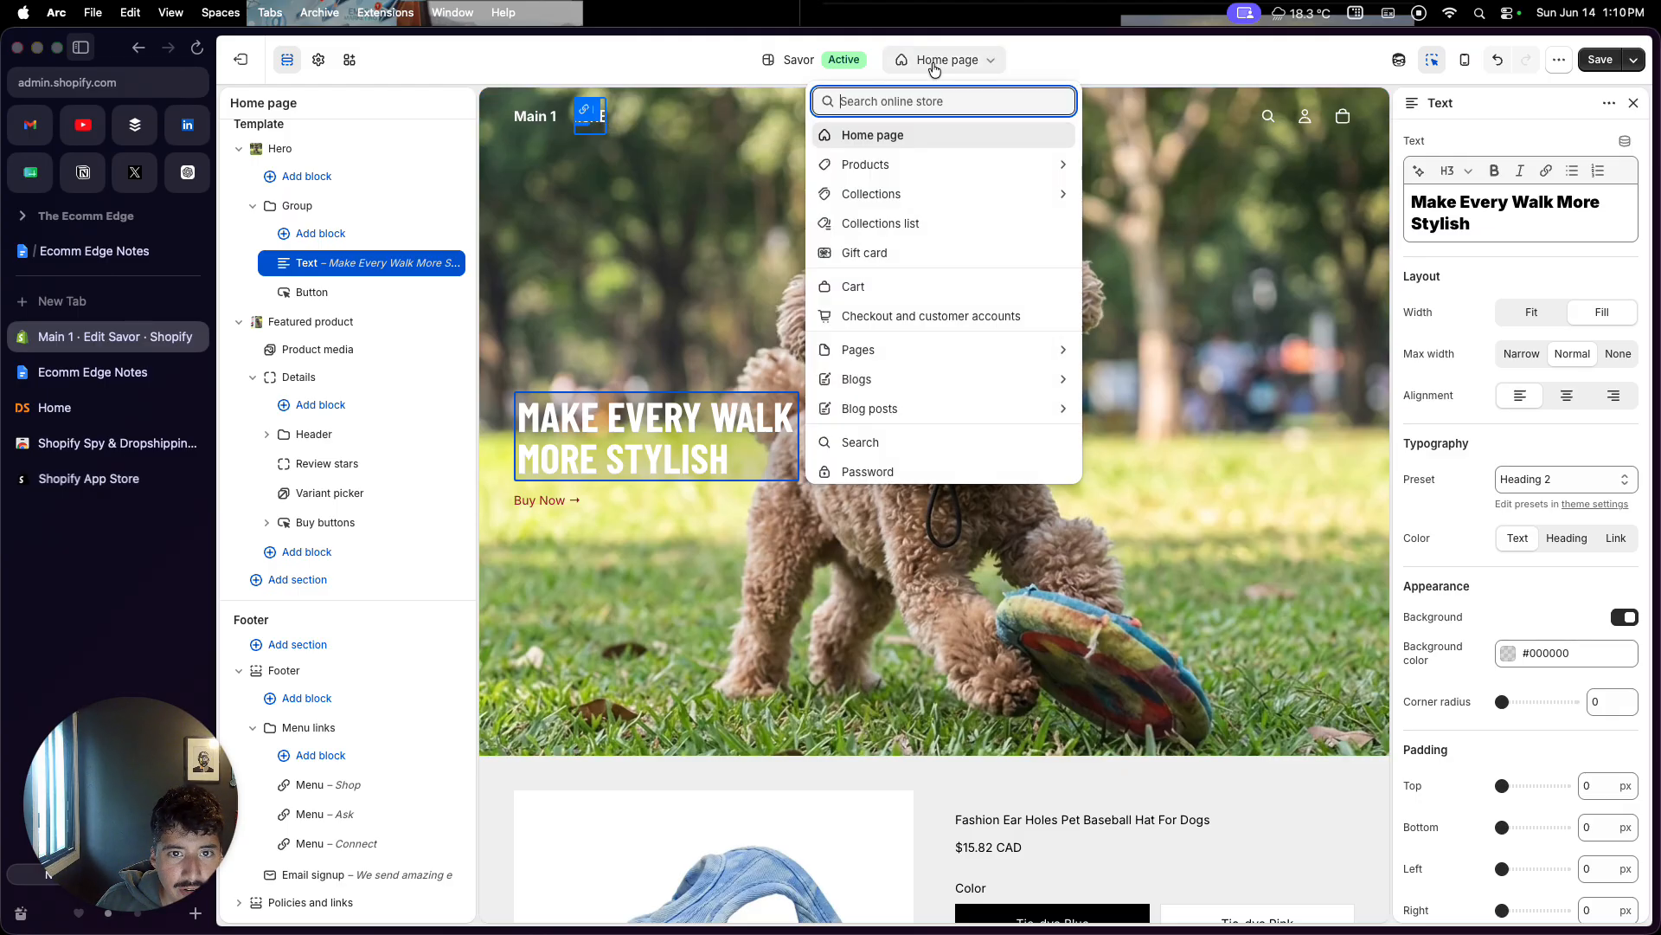
click(941, 171)
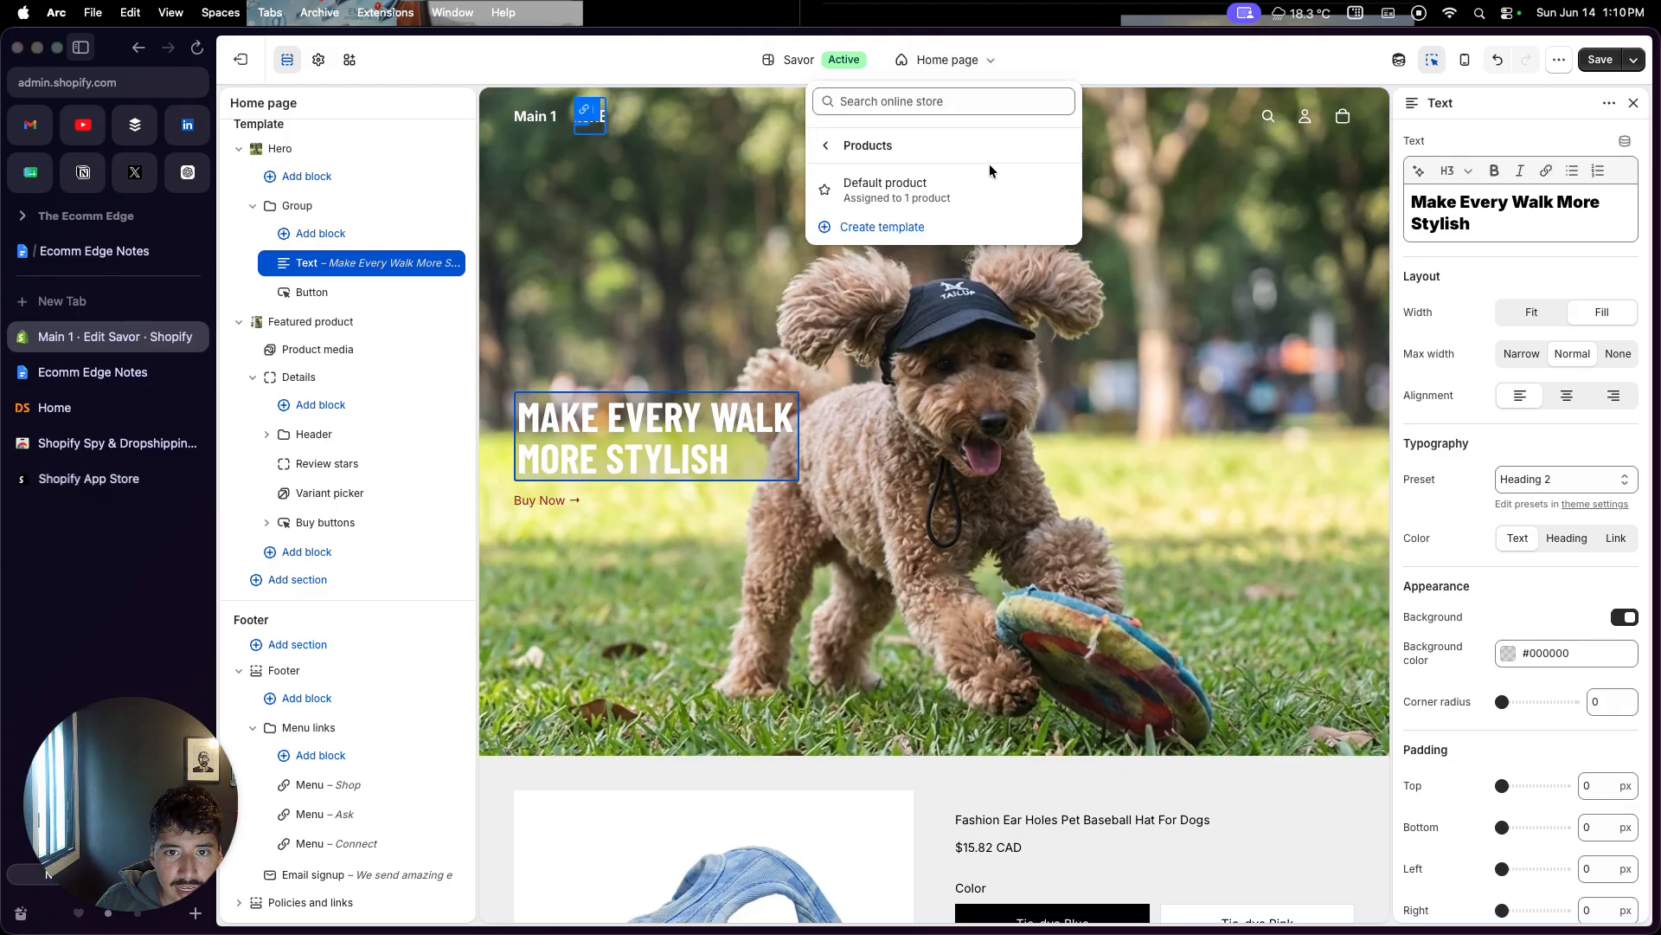
click(964, 204)
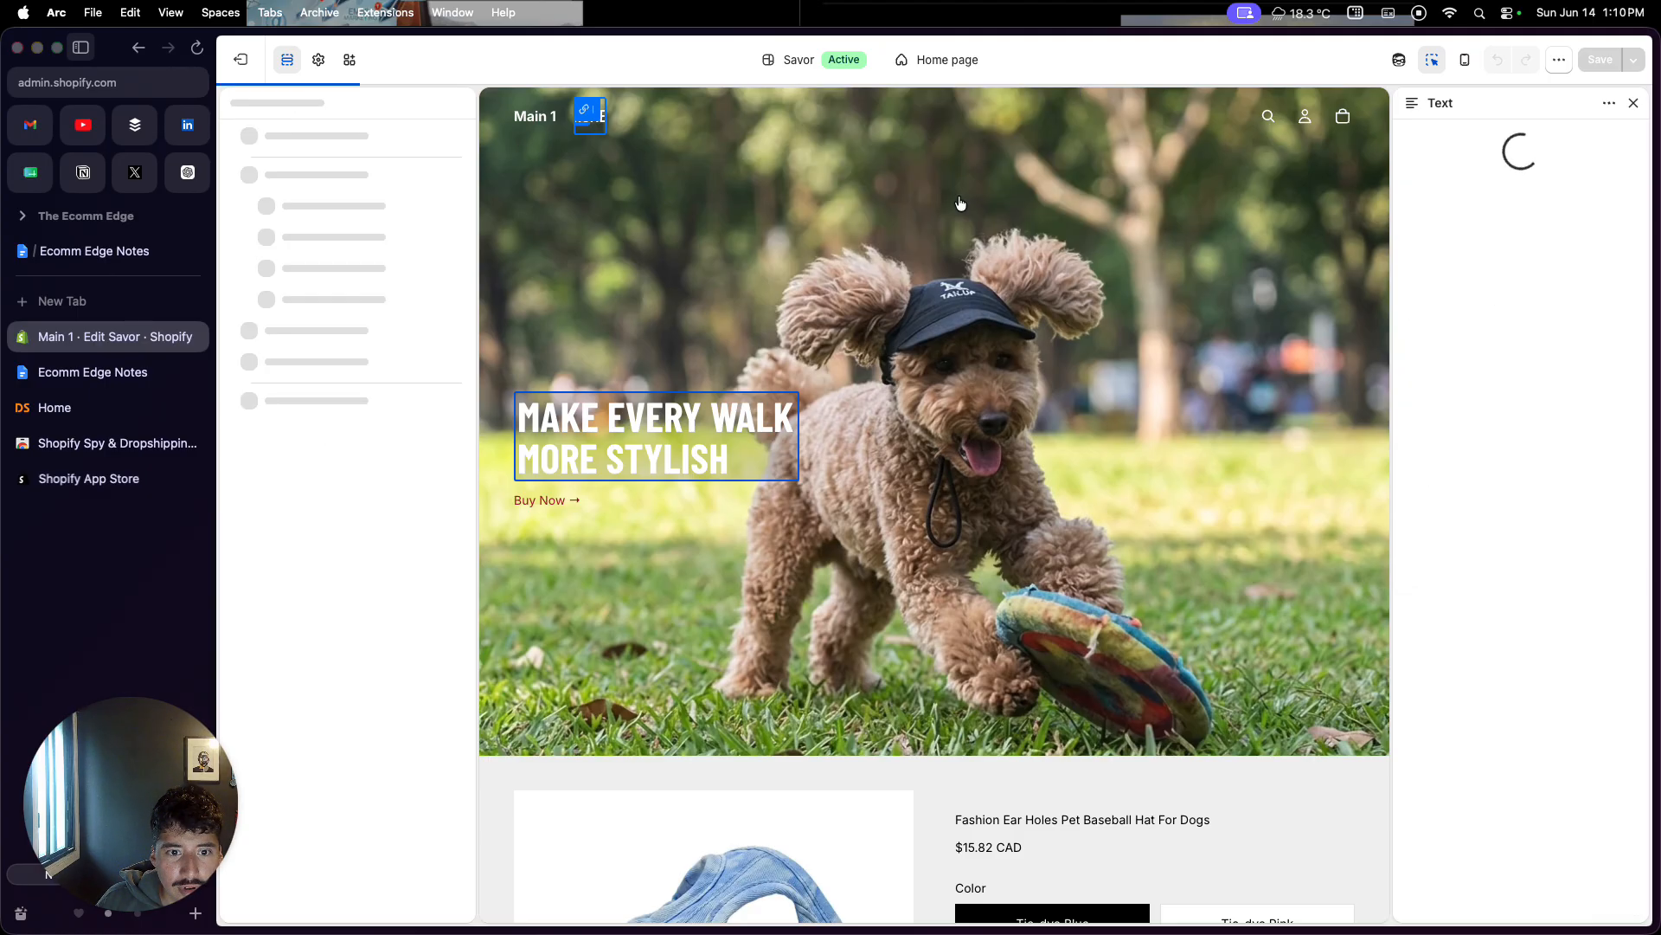
scroll(1009, 391, down, 10)
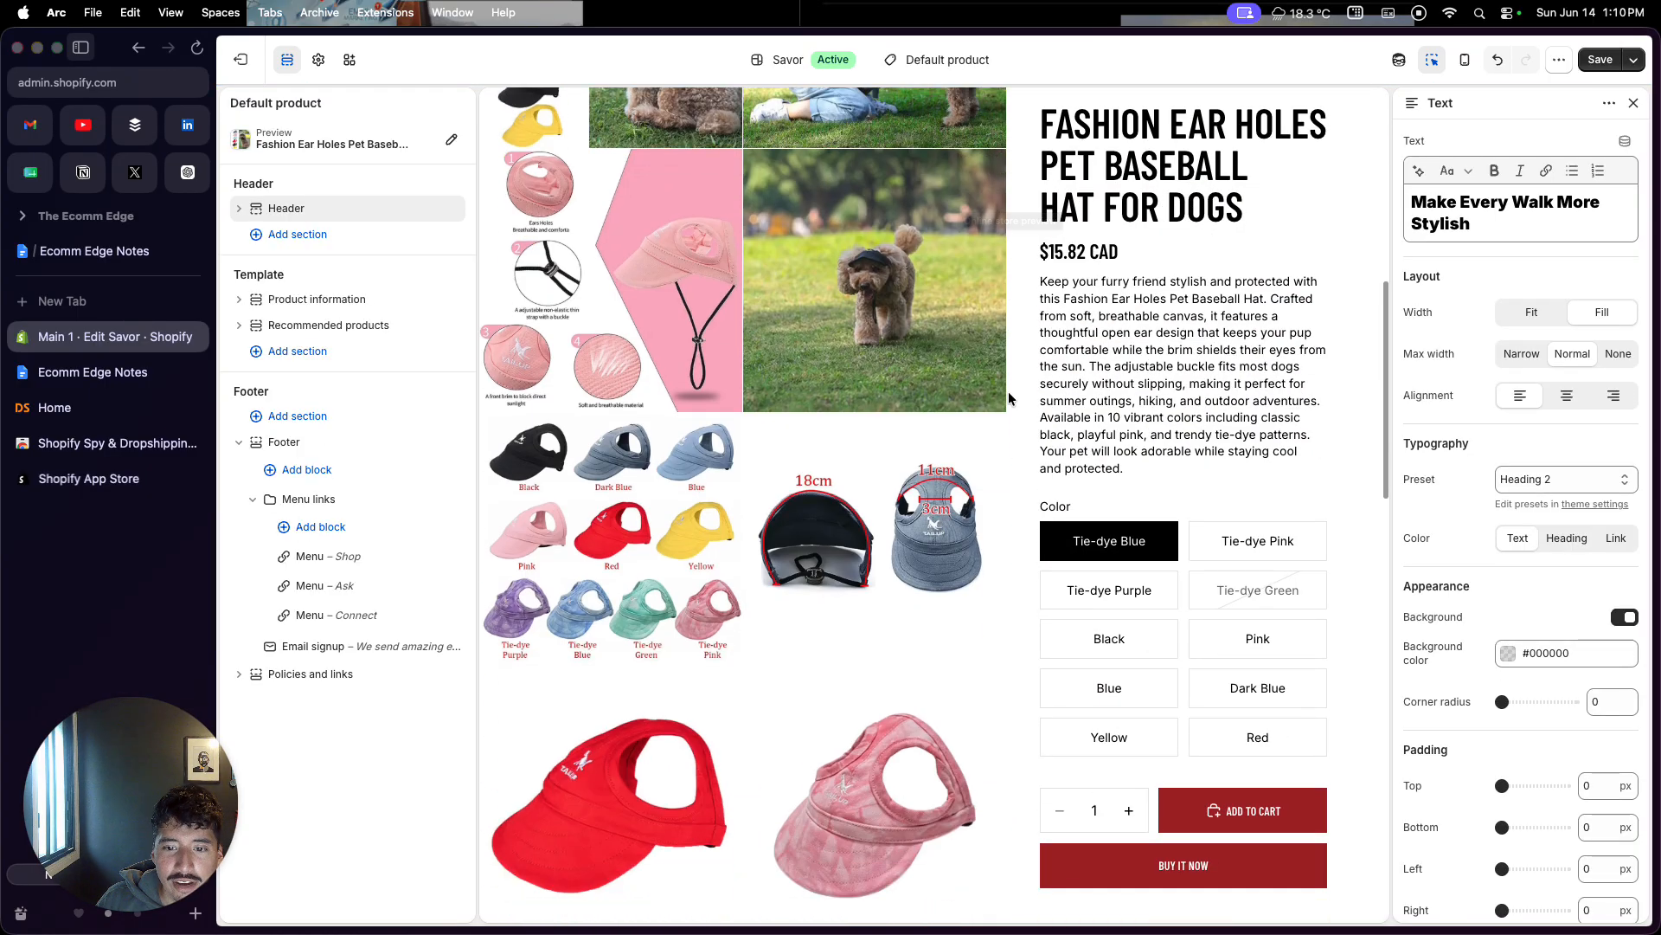
scroll(1009, 391, down, 10)
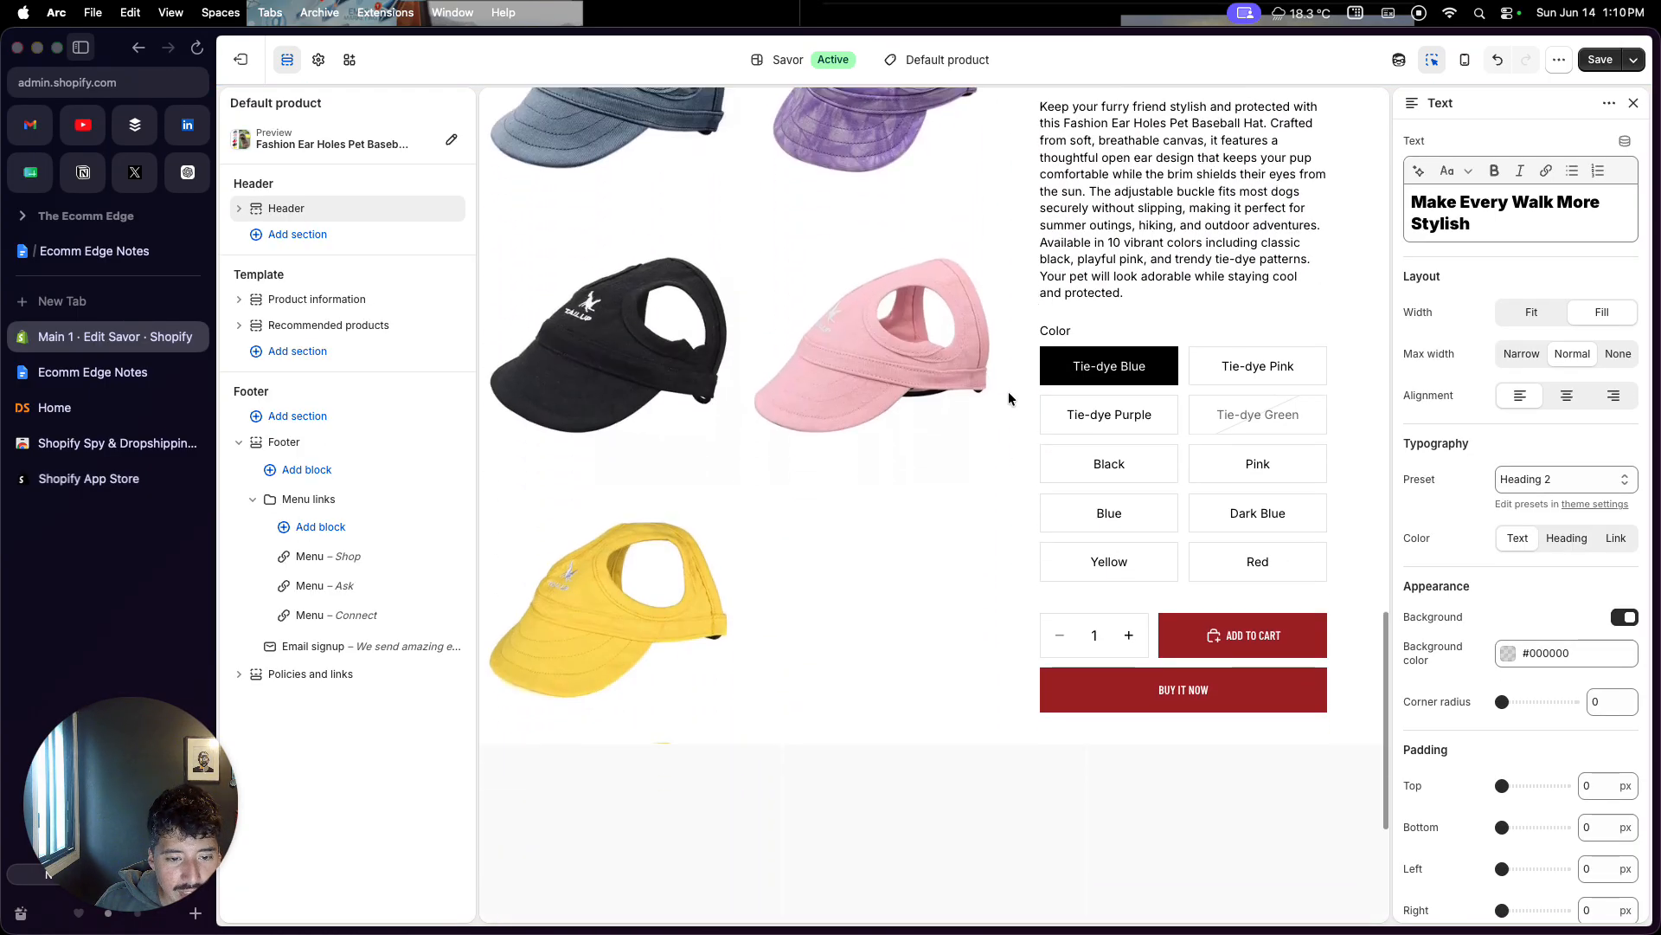
scroll(1009, 391, up, 20)
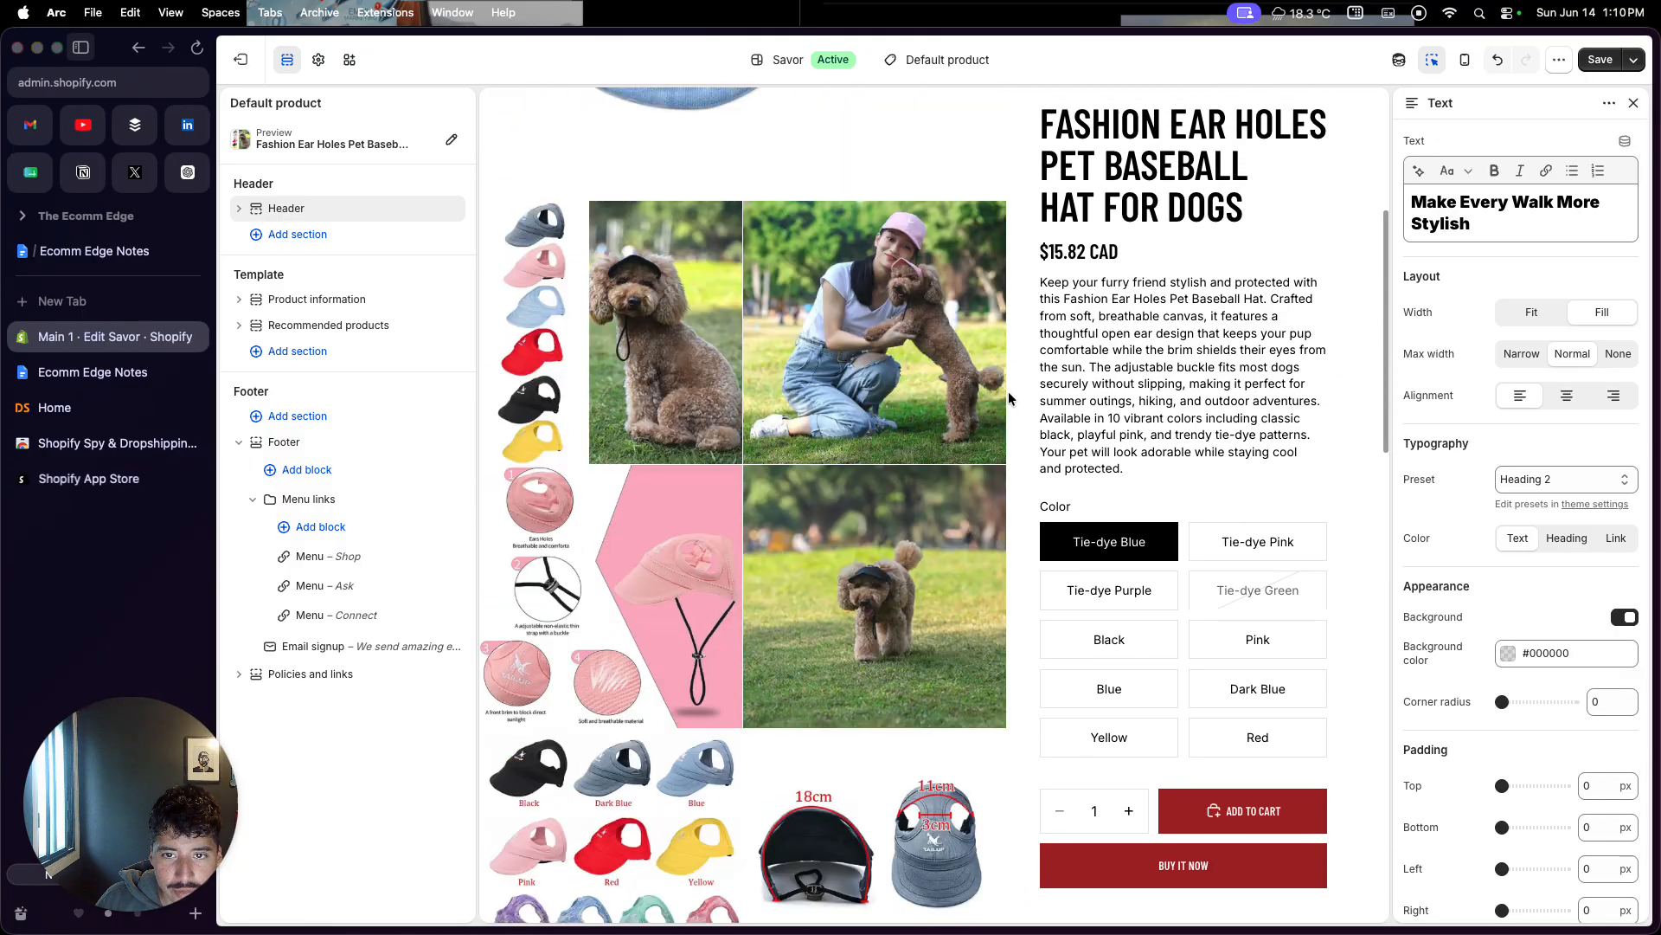
Step: Apply the second, light gray color scheme to the Product information section, check the product page preview and save the theme
click(1364, 275)
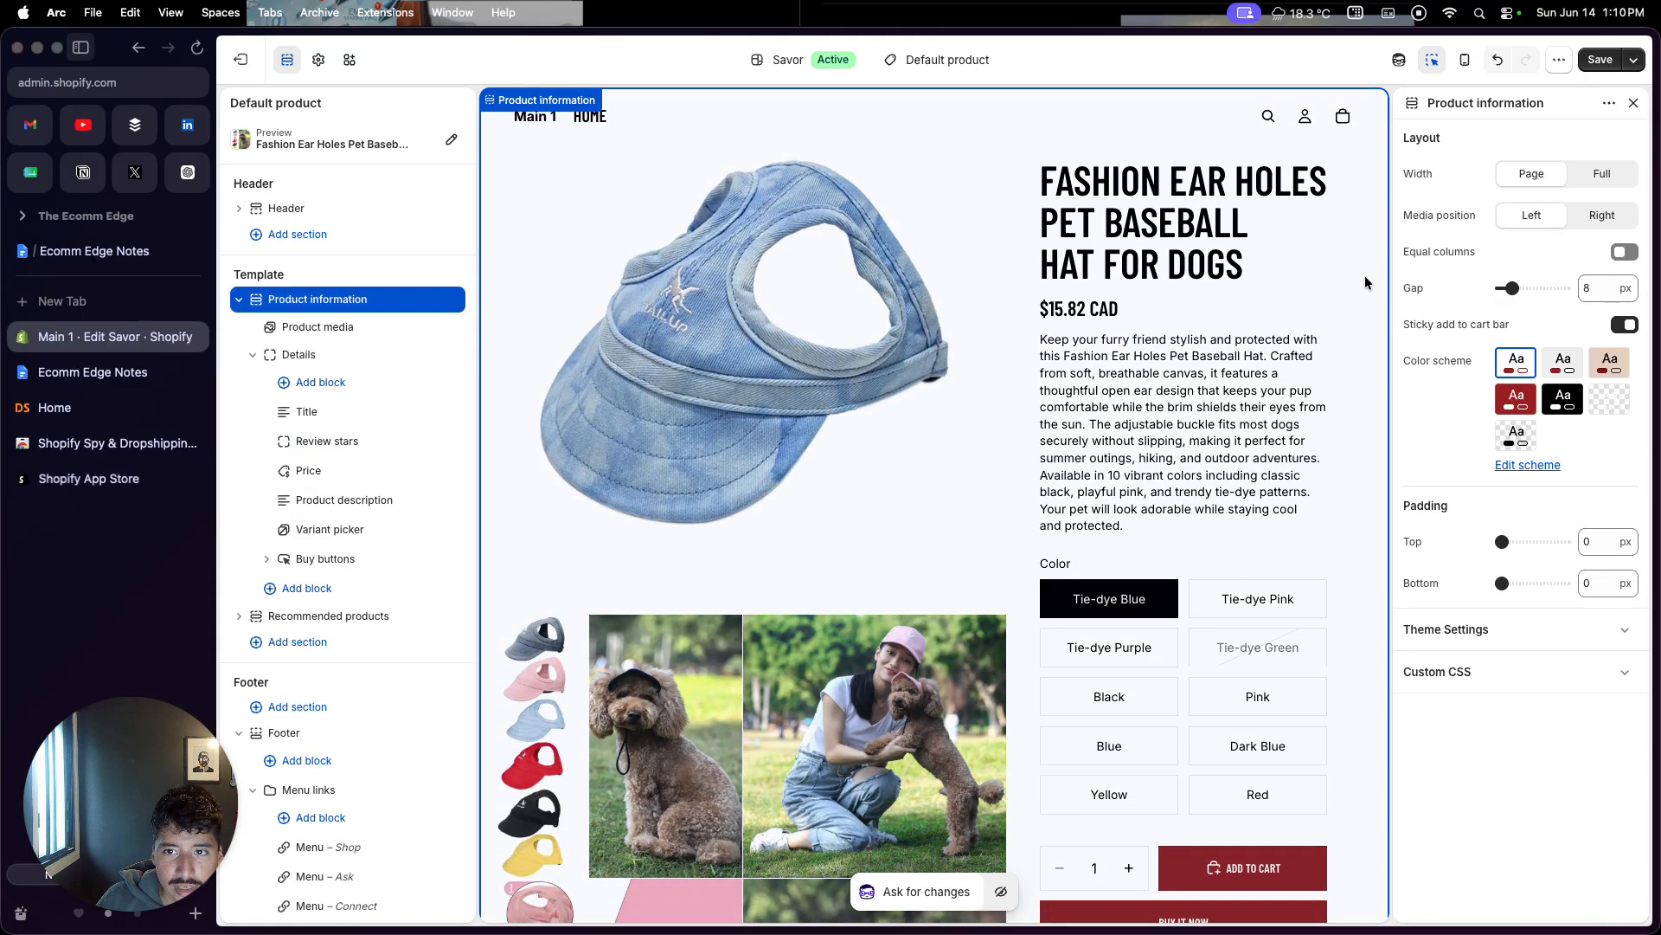
click(1563, 363)
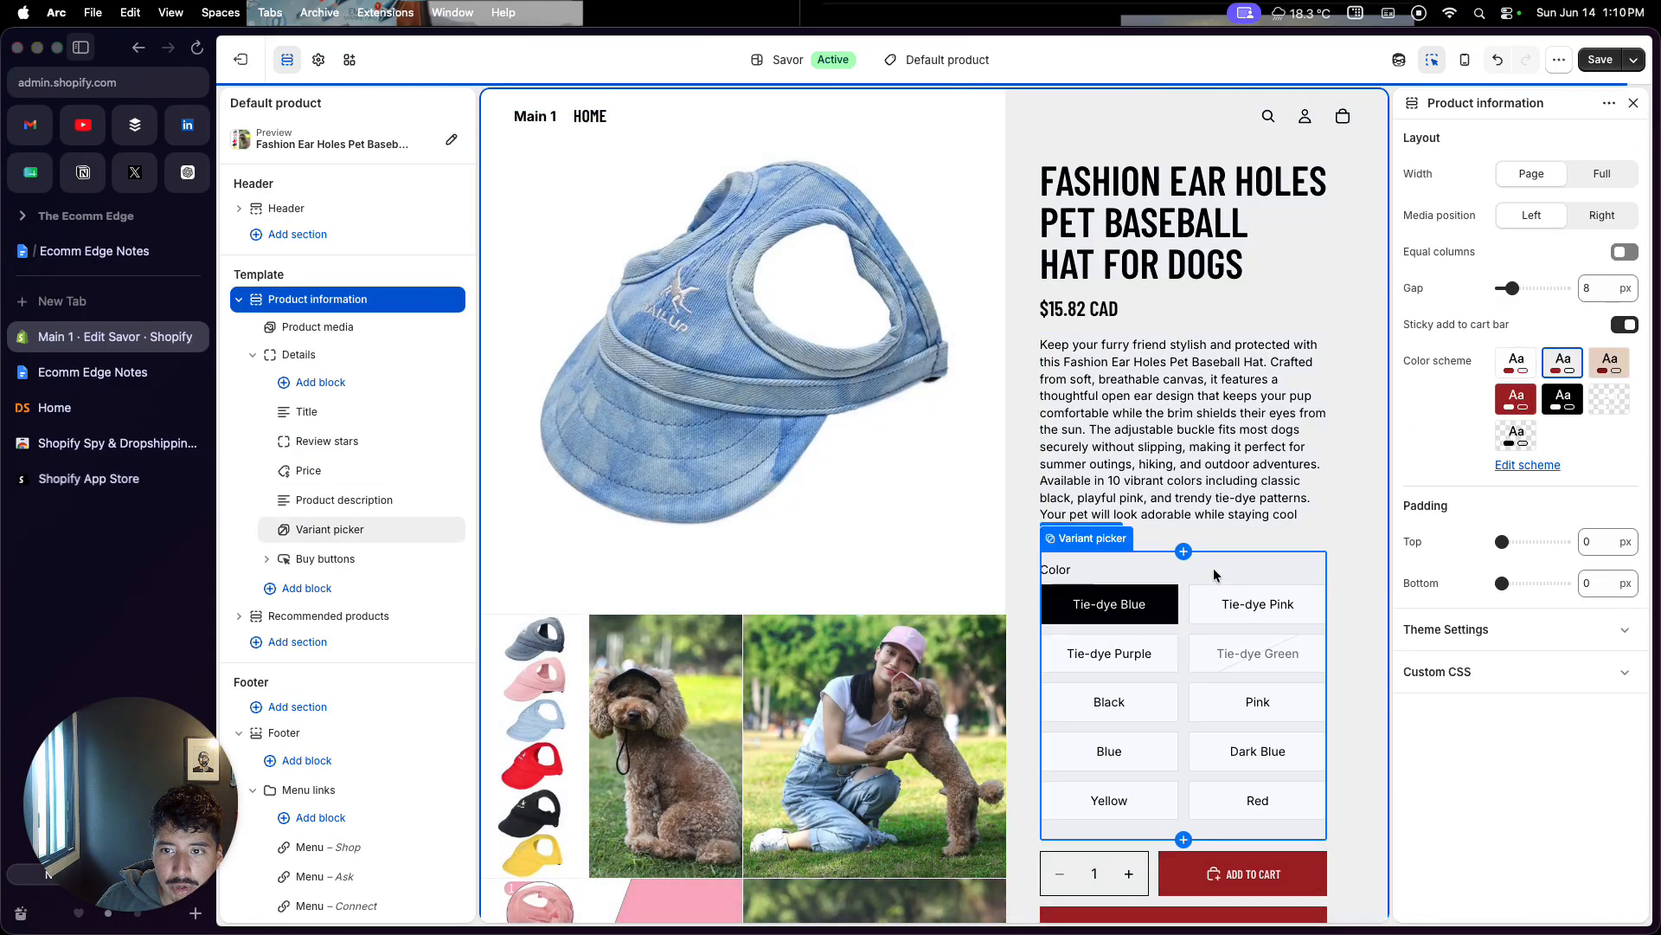
scroll(1213, 567, down, 5)
scroll(1213, 567, down, 13)
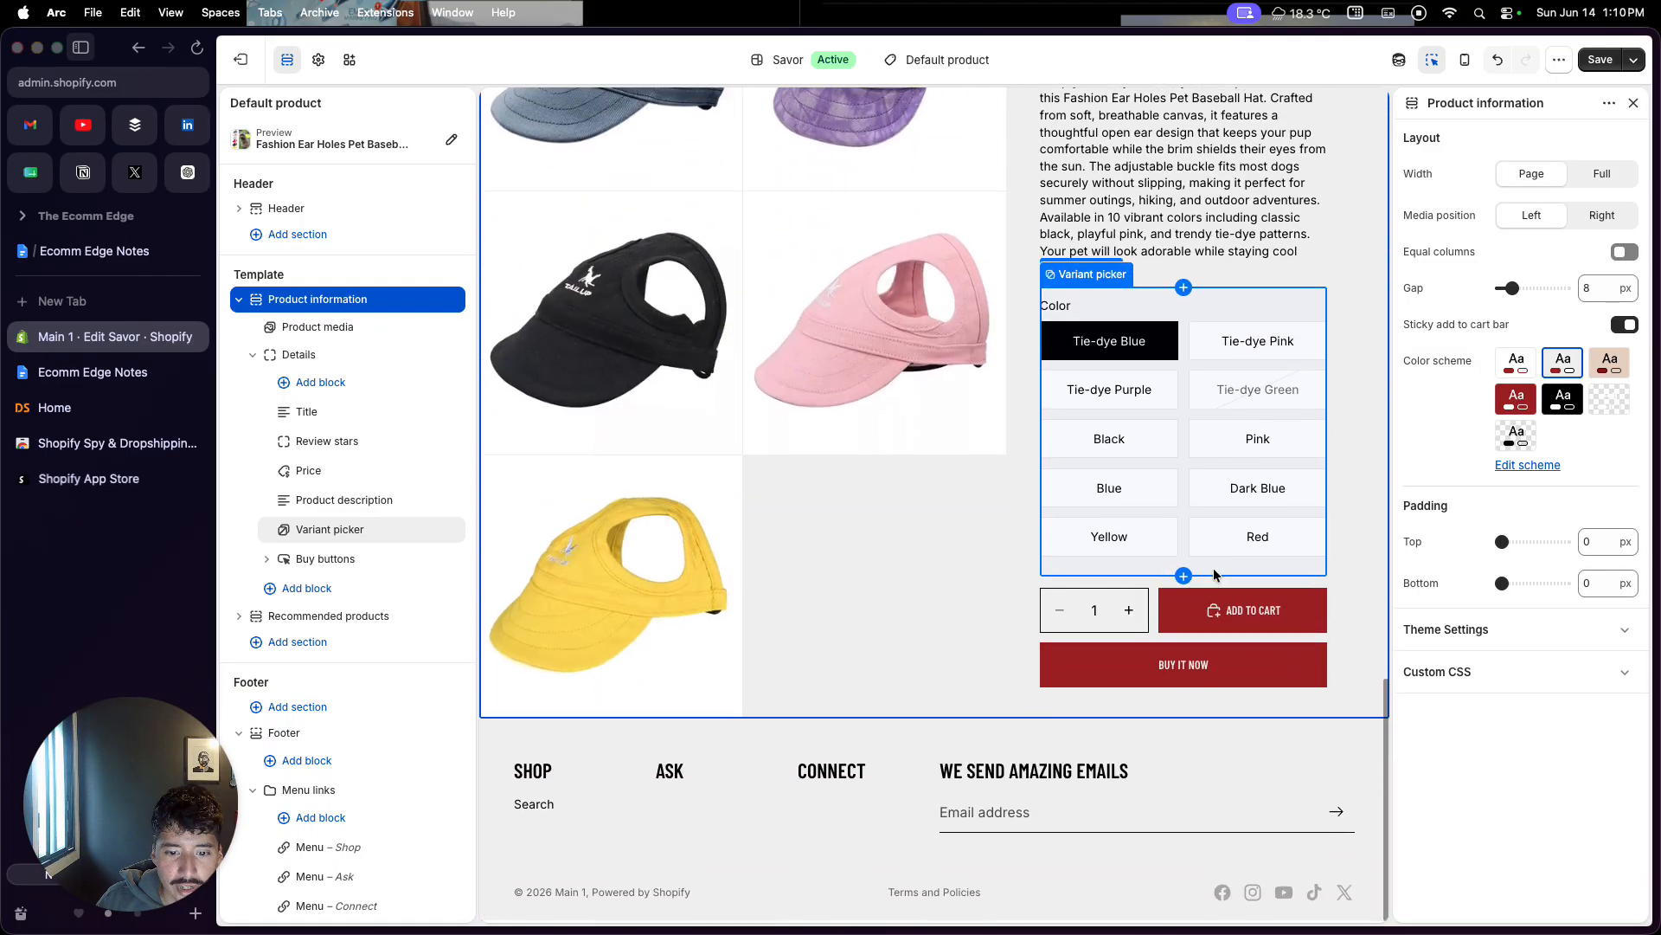
scroll(1213, 568, up, 12)
scroll(1213, 567, up, 5)
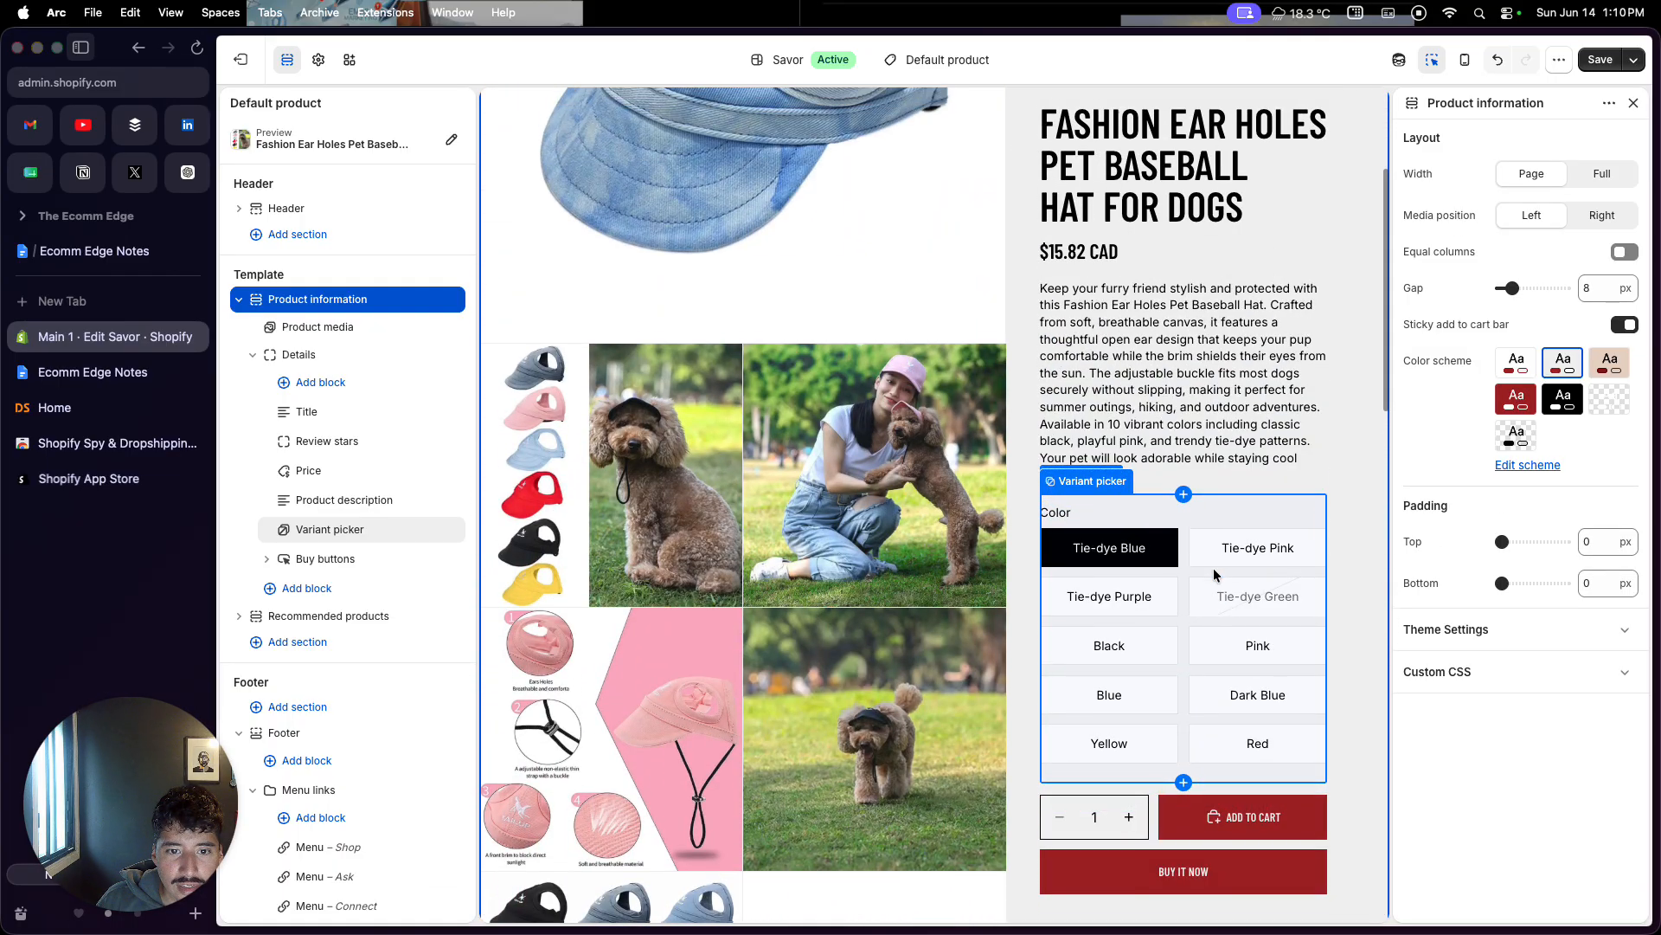
scroll(1213, 568, down, 10)
scroll(1213, 567, down, 8)
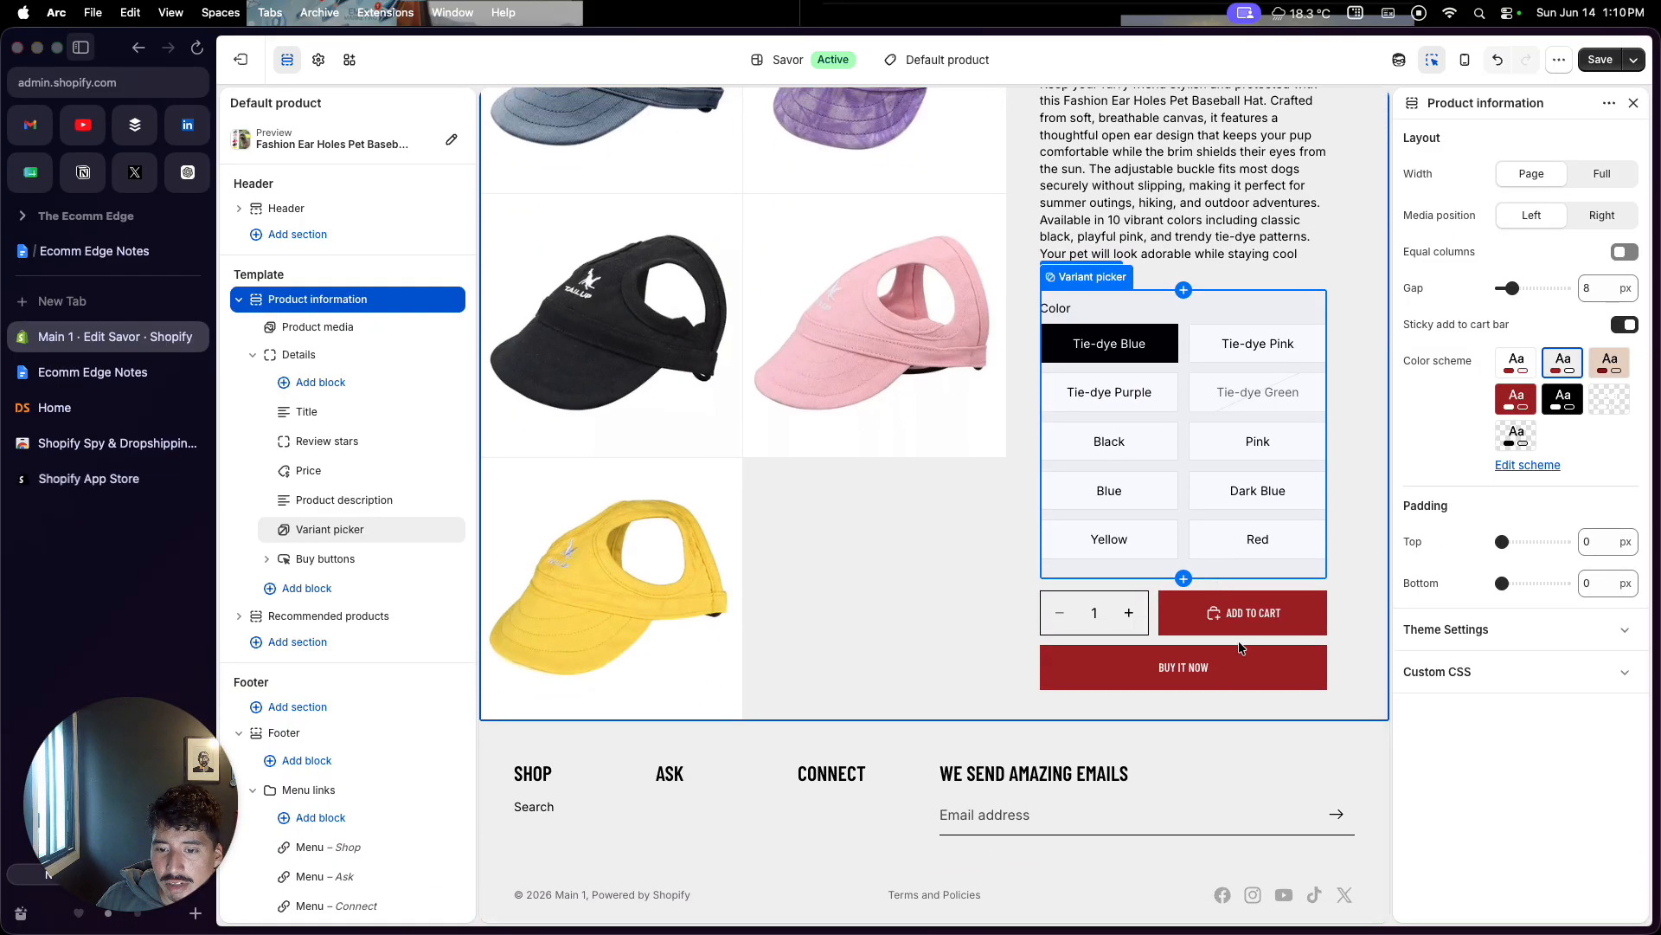
scroll(1184, 770, up, 10)
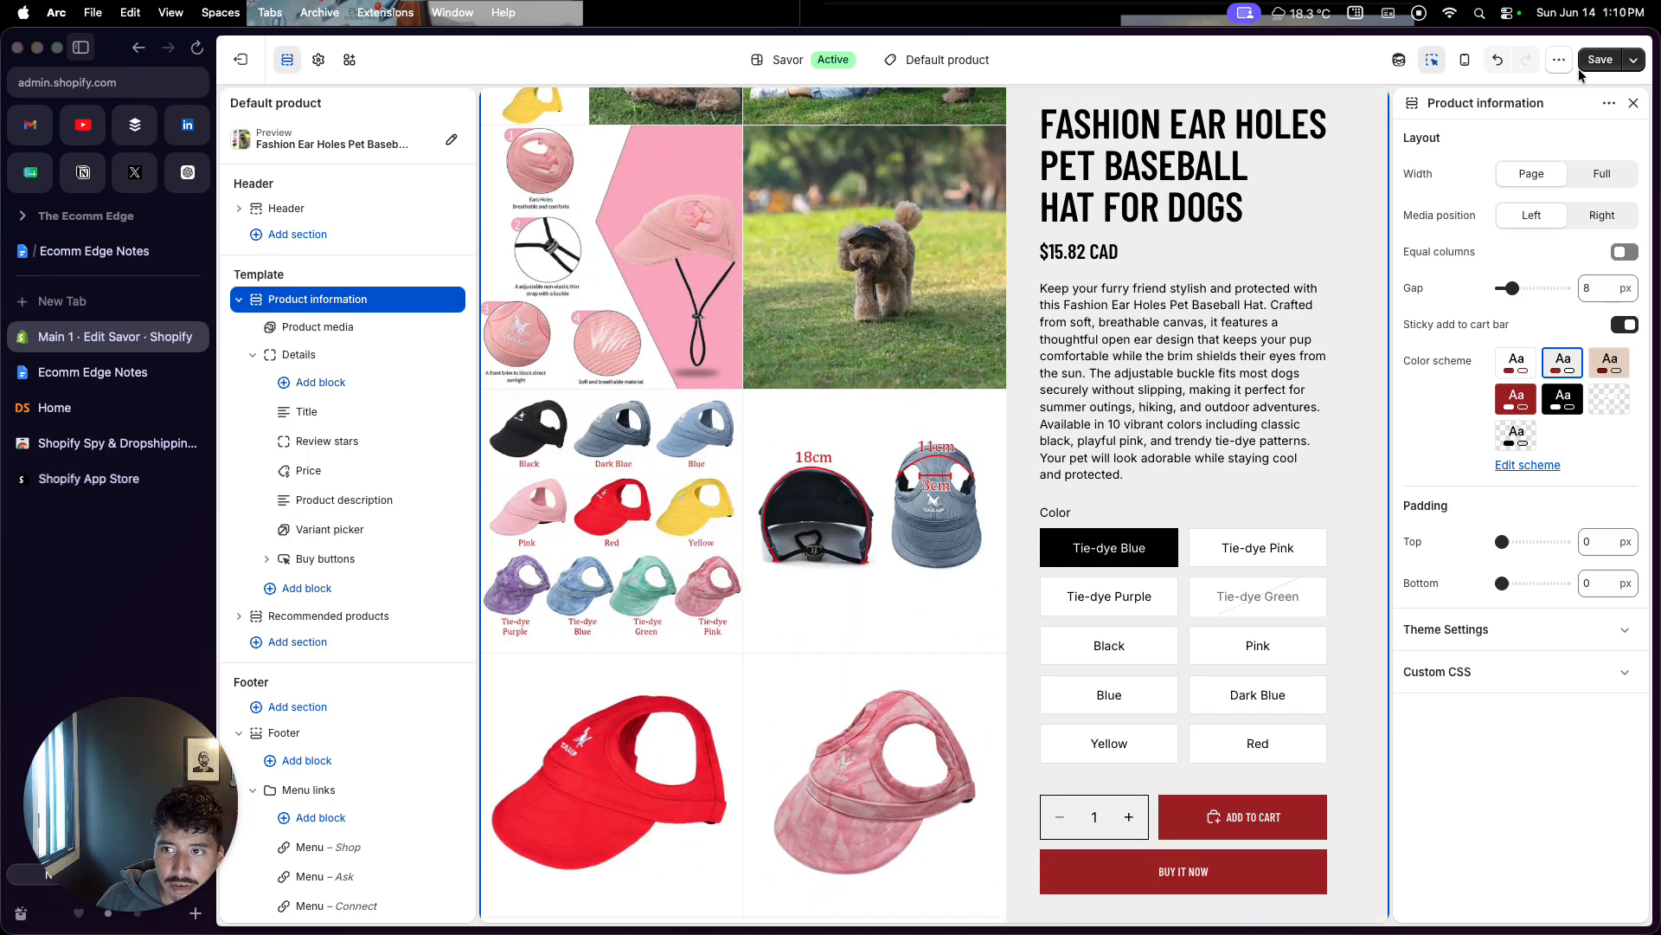
click(1588, 60)
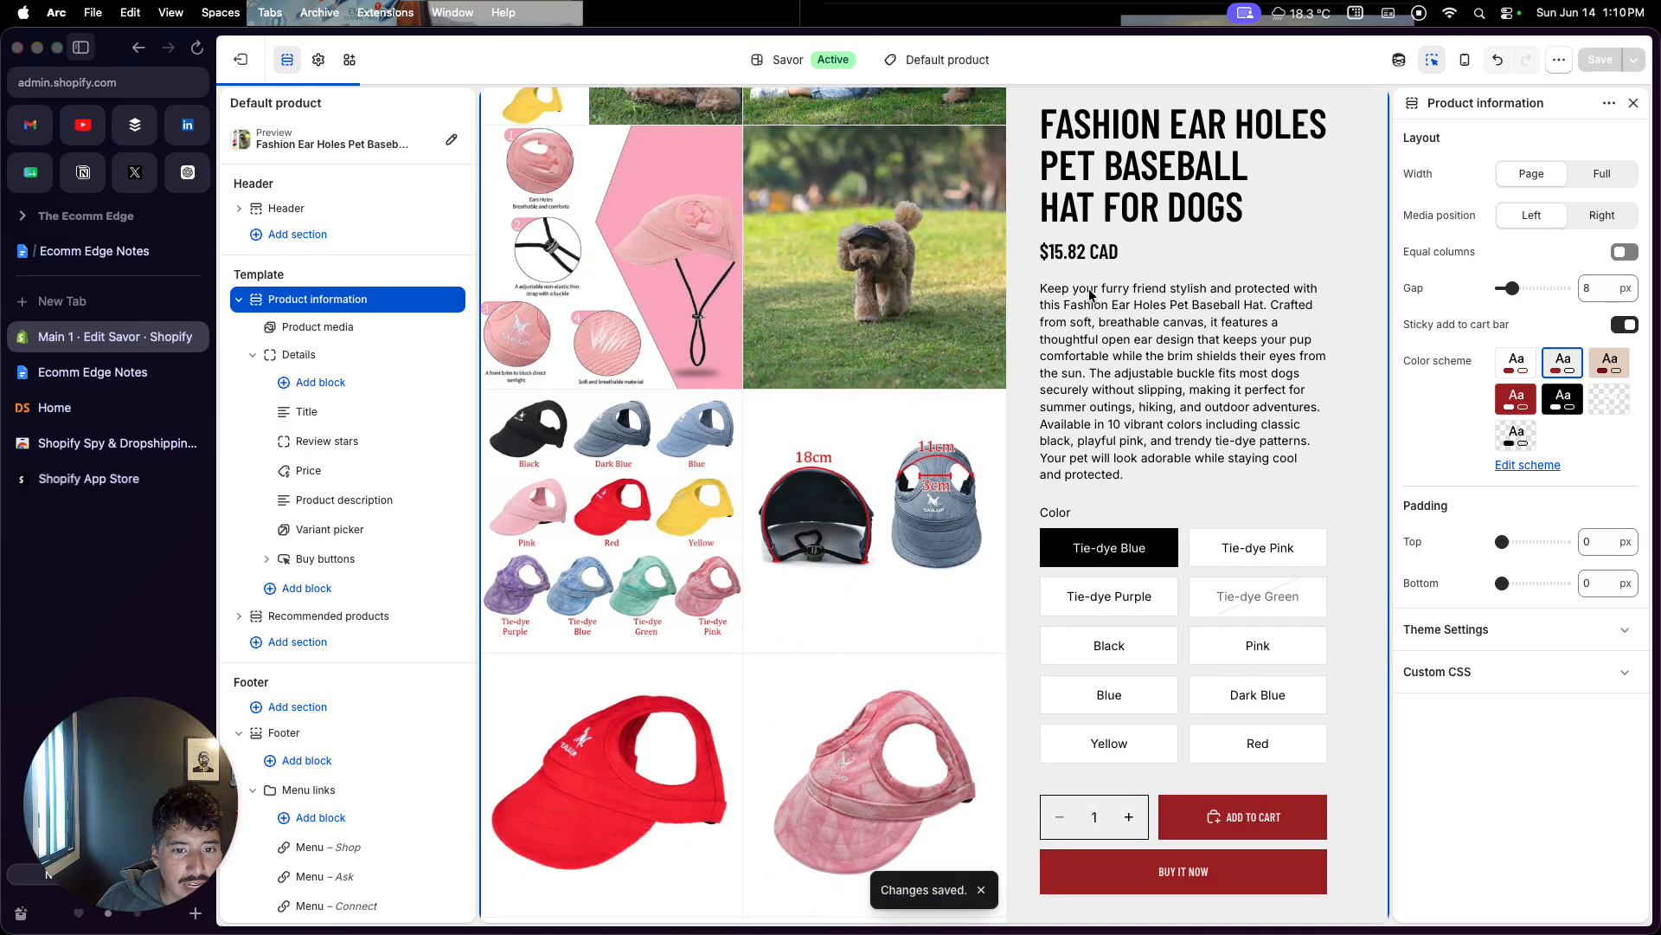
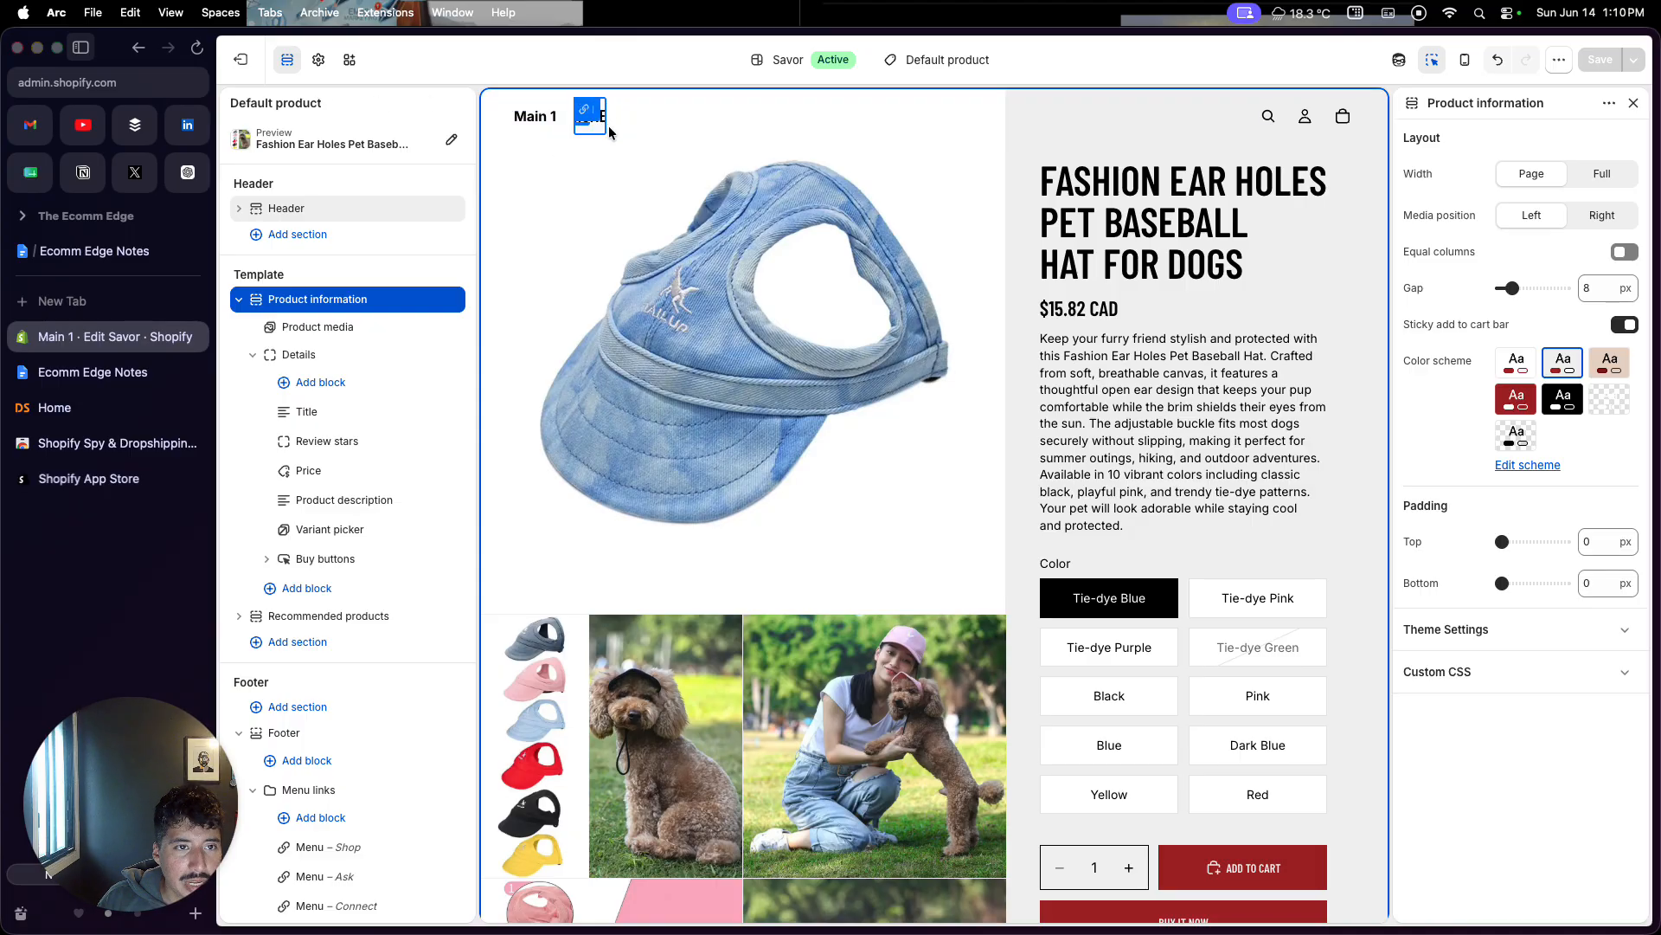
Step: Exit the theme editor and start a new online store page titled "About Us"
click(240, 65)
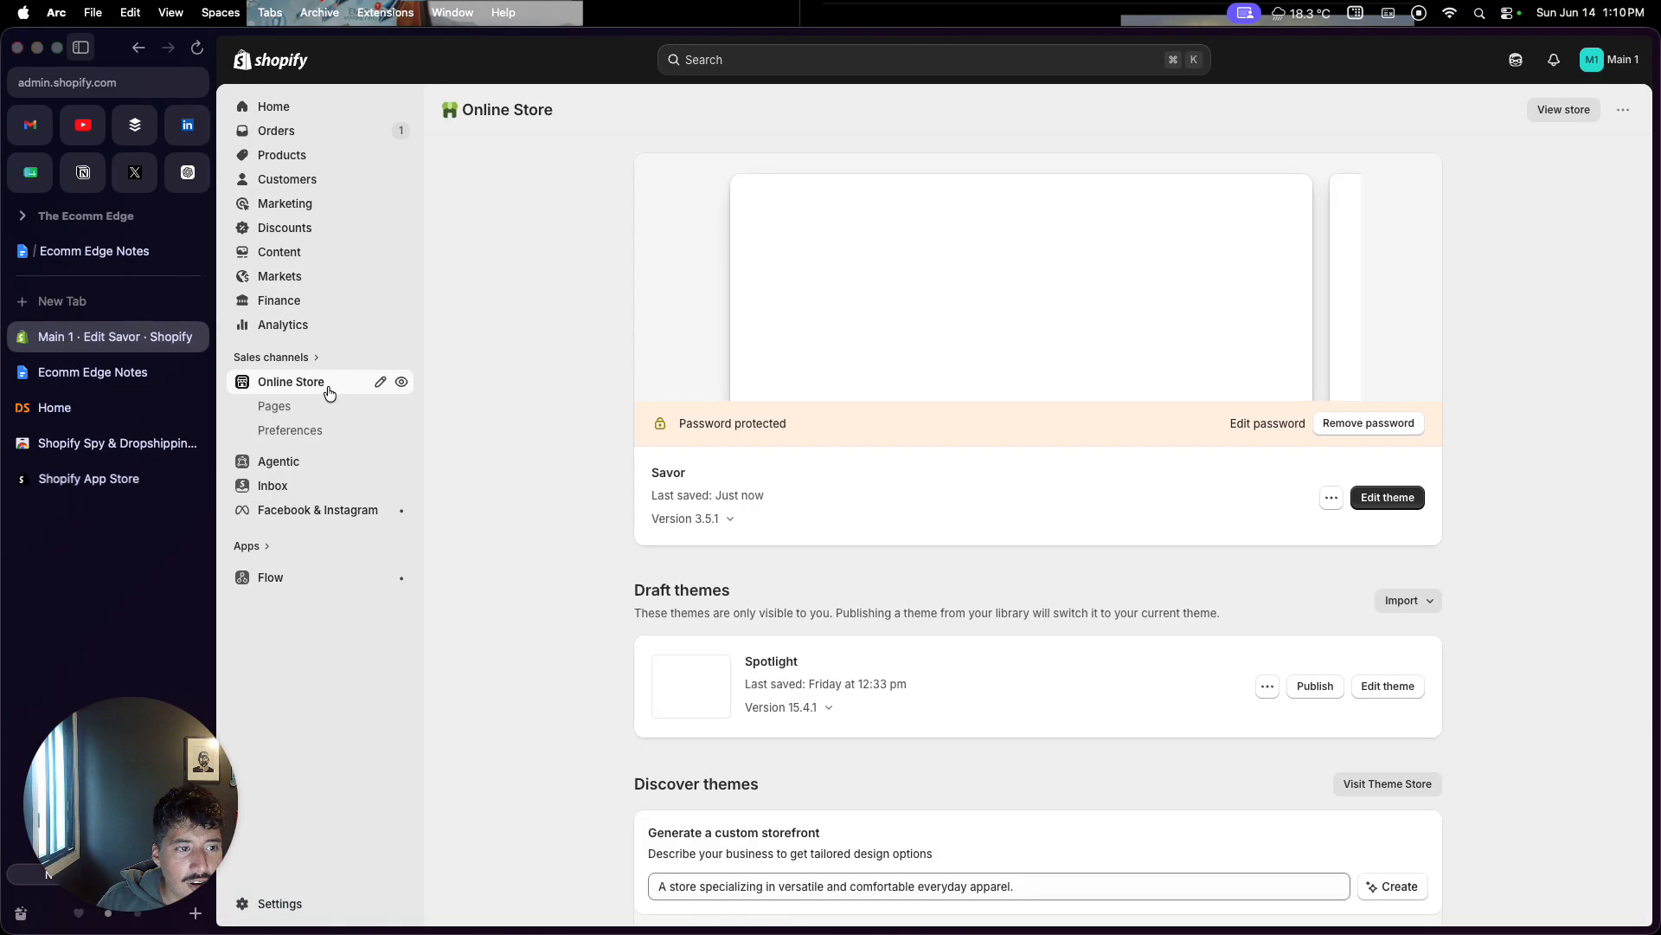
click(275, 407)
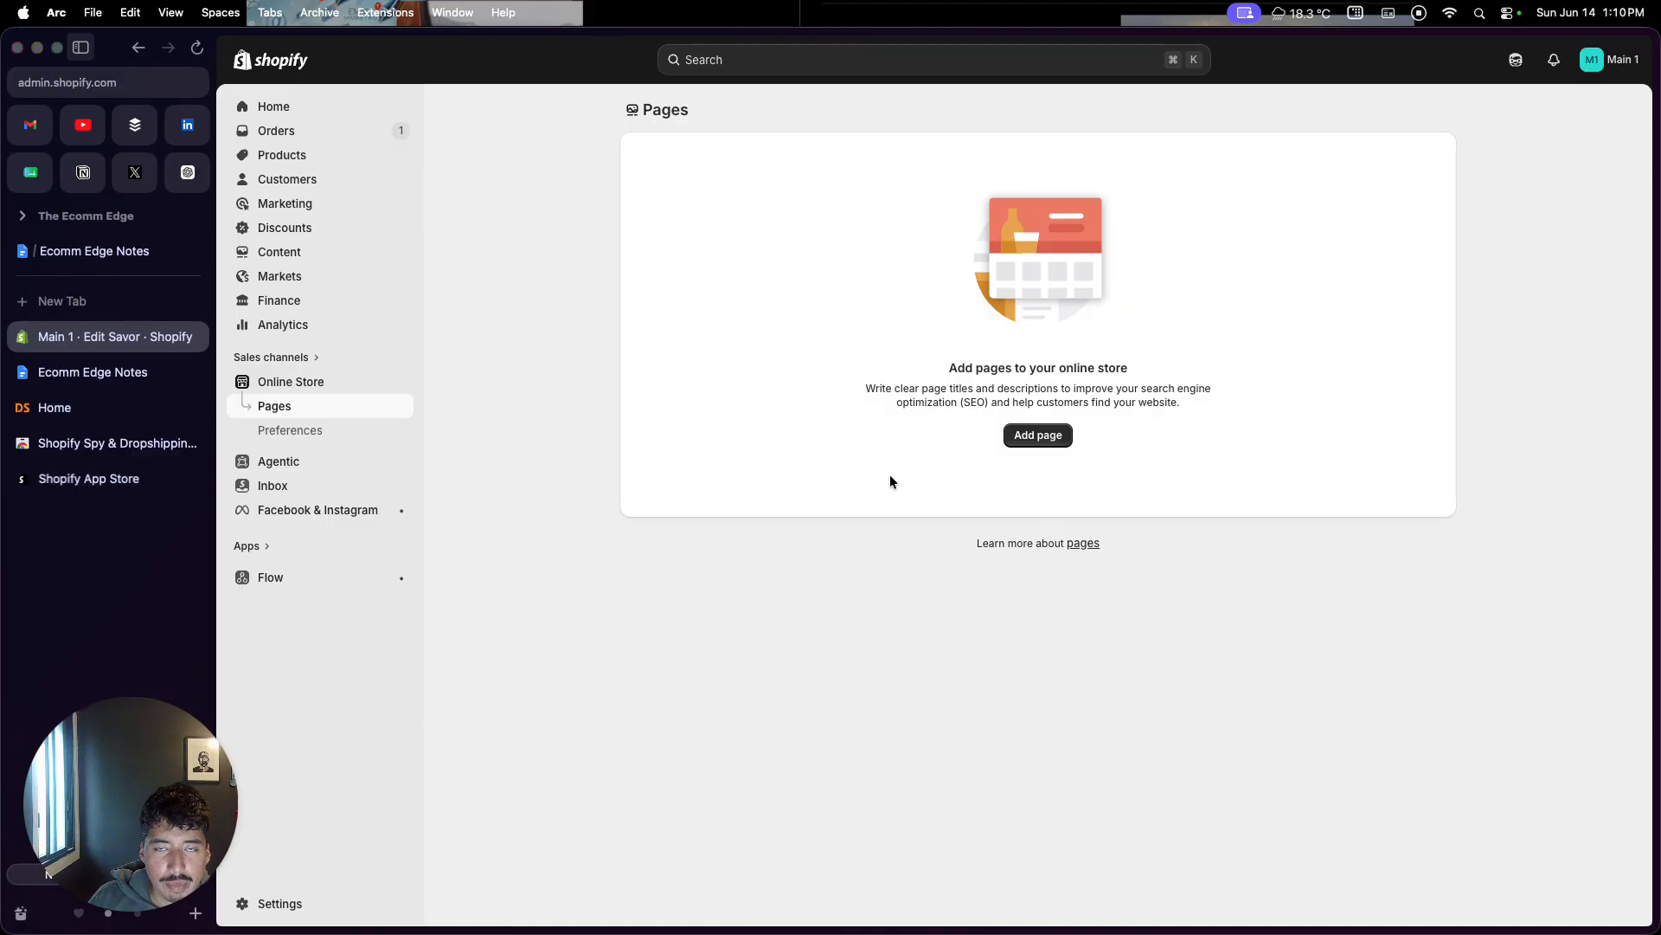
click(1057, 435)
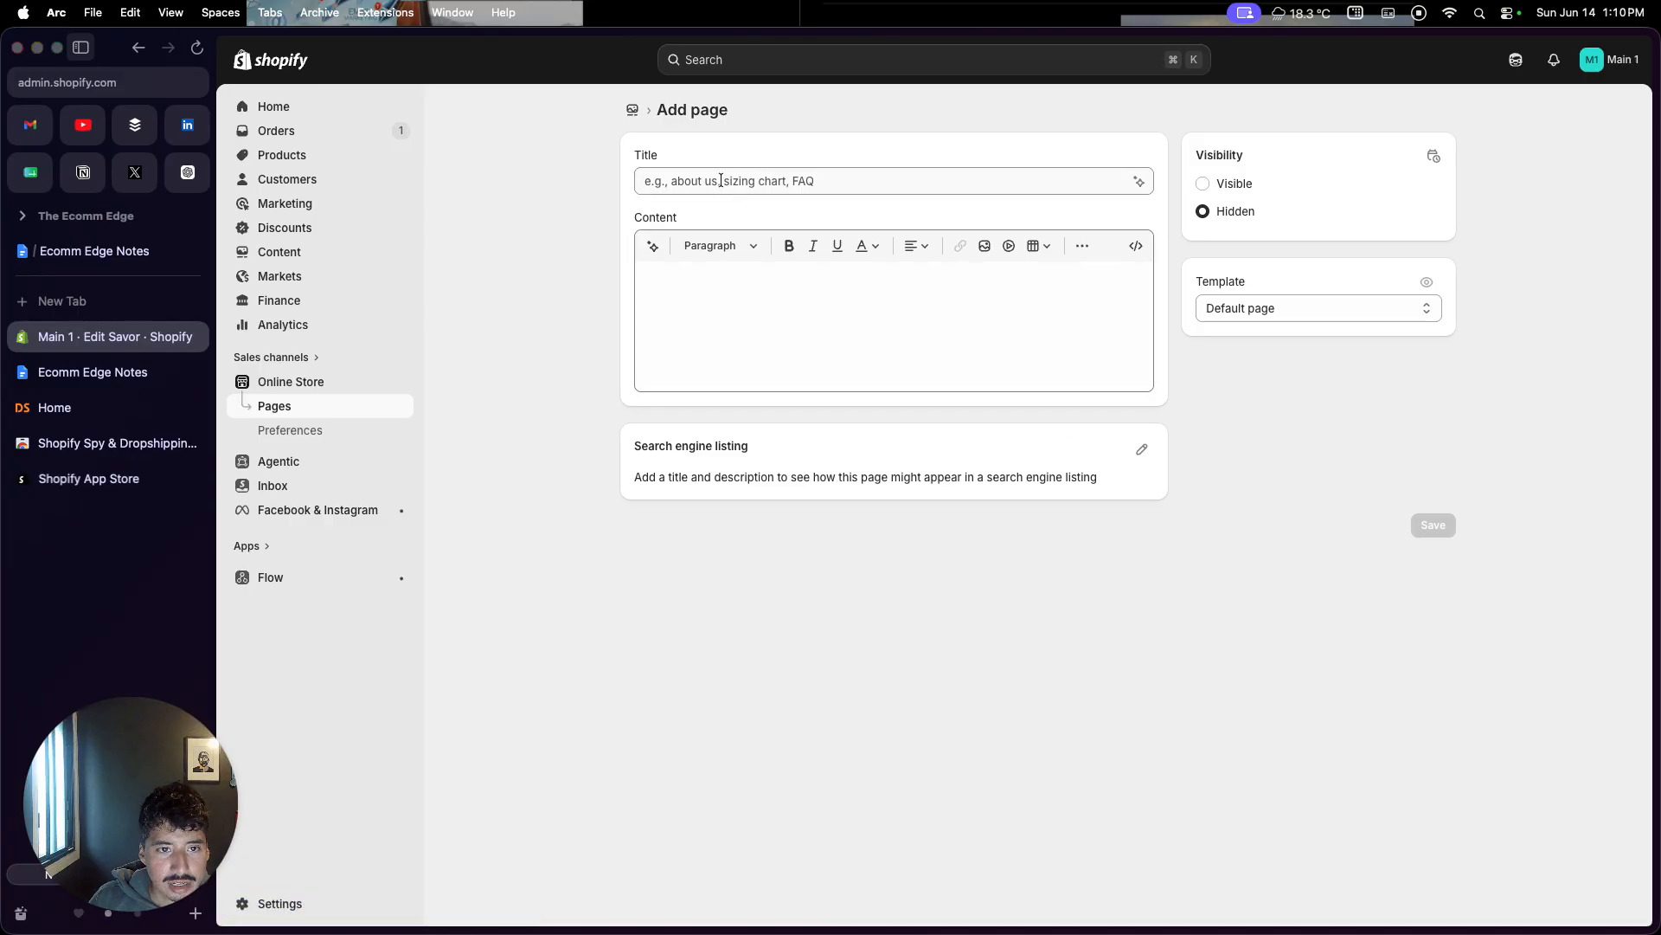
click(749, 180)
text(About)
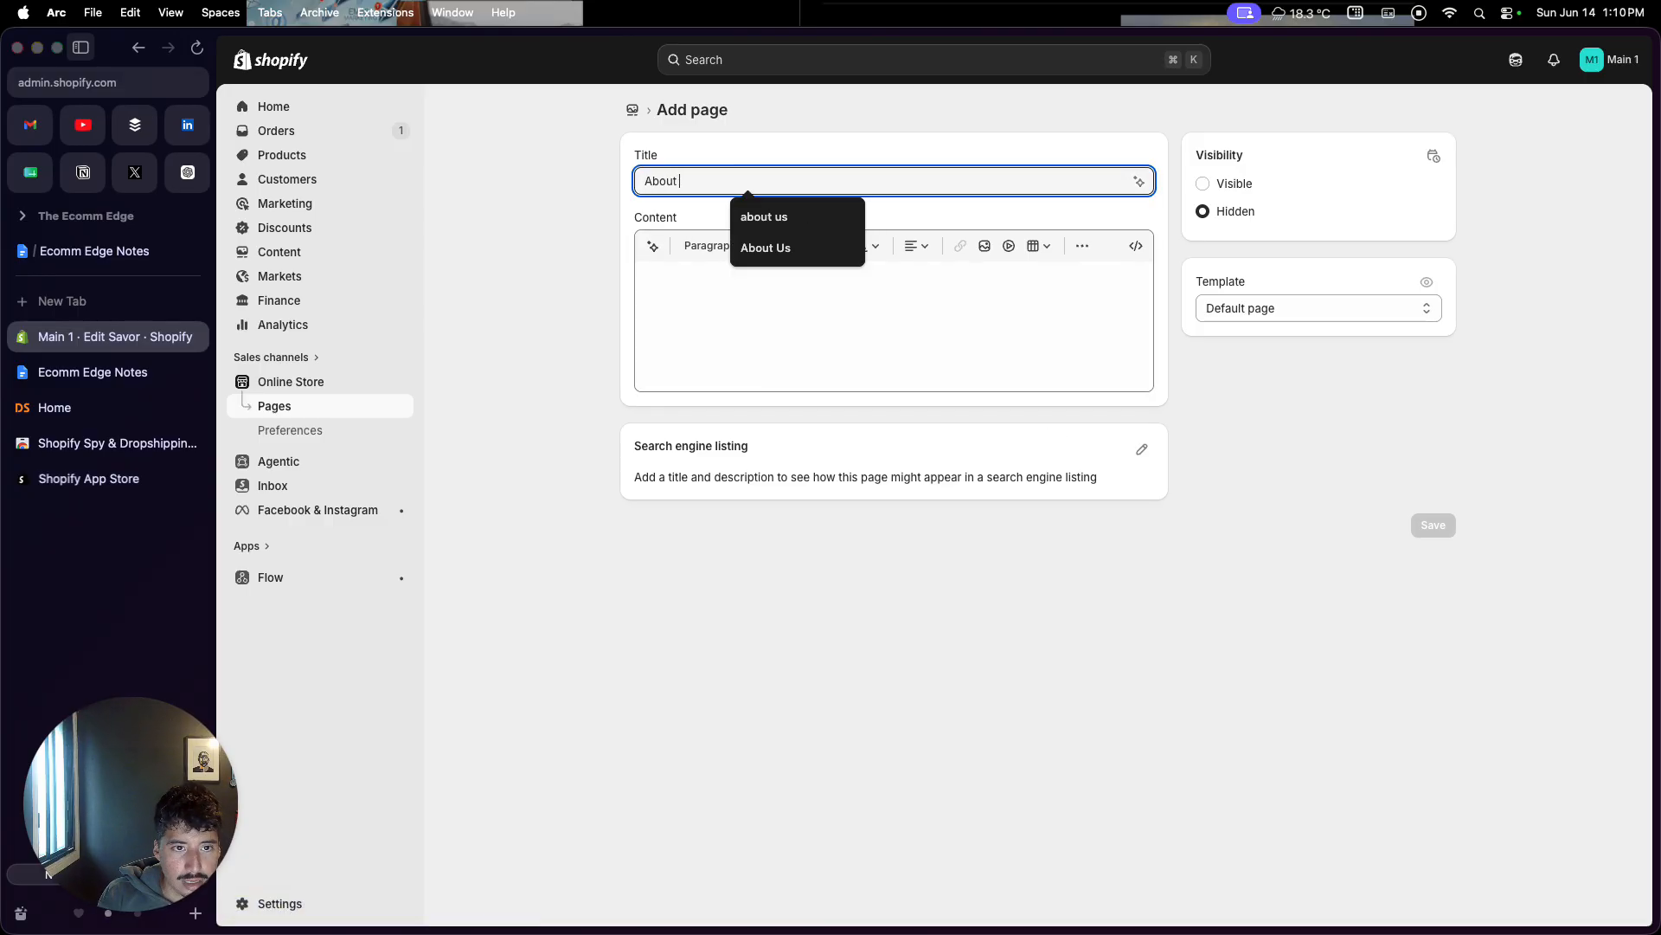
text( Us)
click(675, 282)
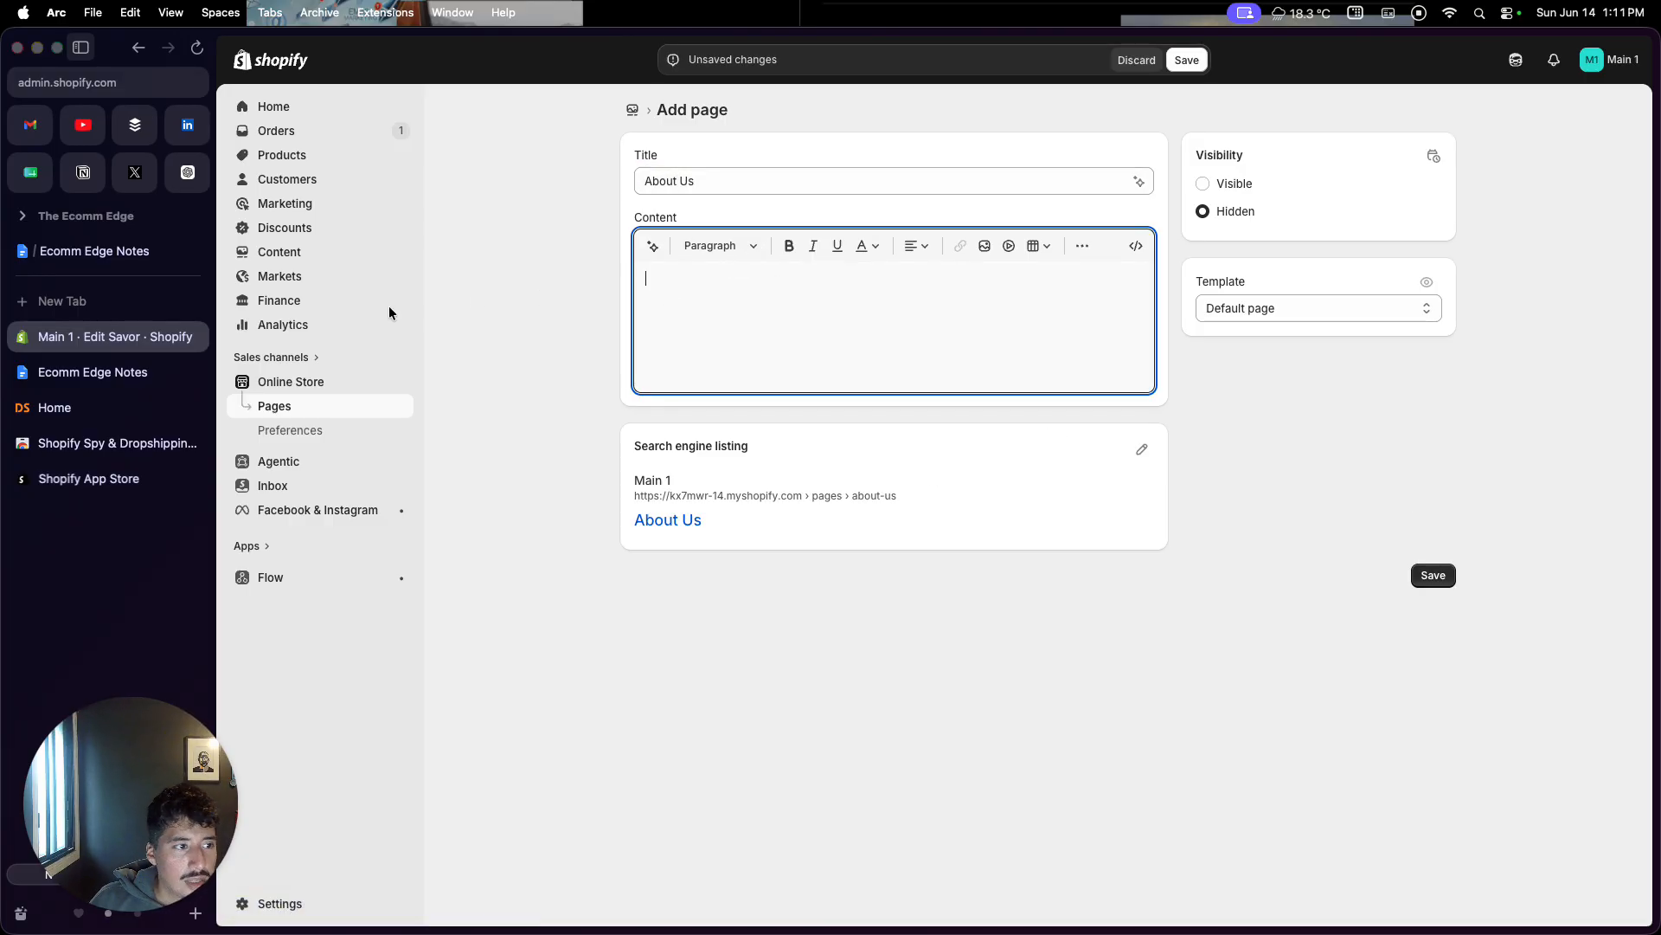
Step: Copy the "Welcome to The Doggy Store" heading and its paragraphs from the Google Docs notes into the About Us page's content
click(81, 371)
scroll(657, 571, down, 10)
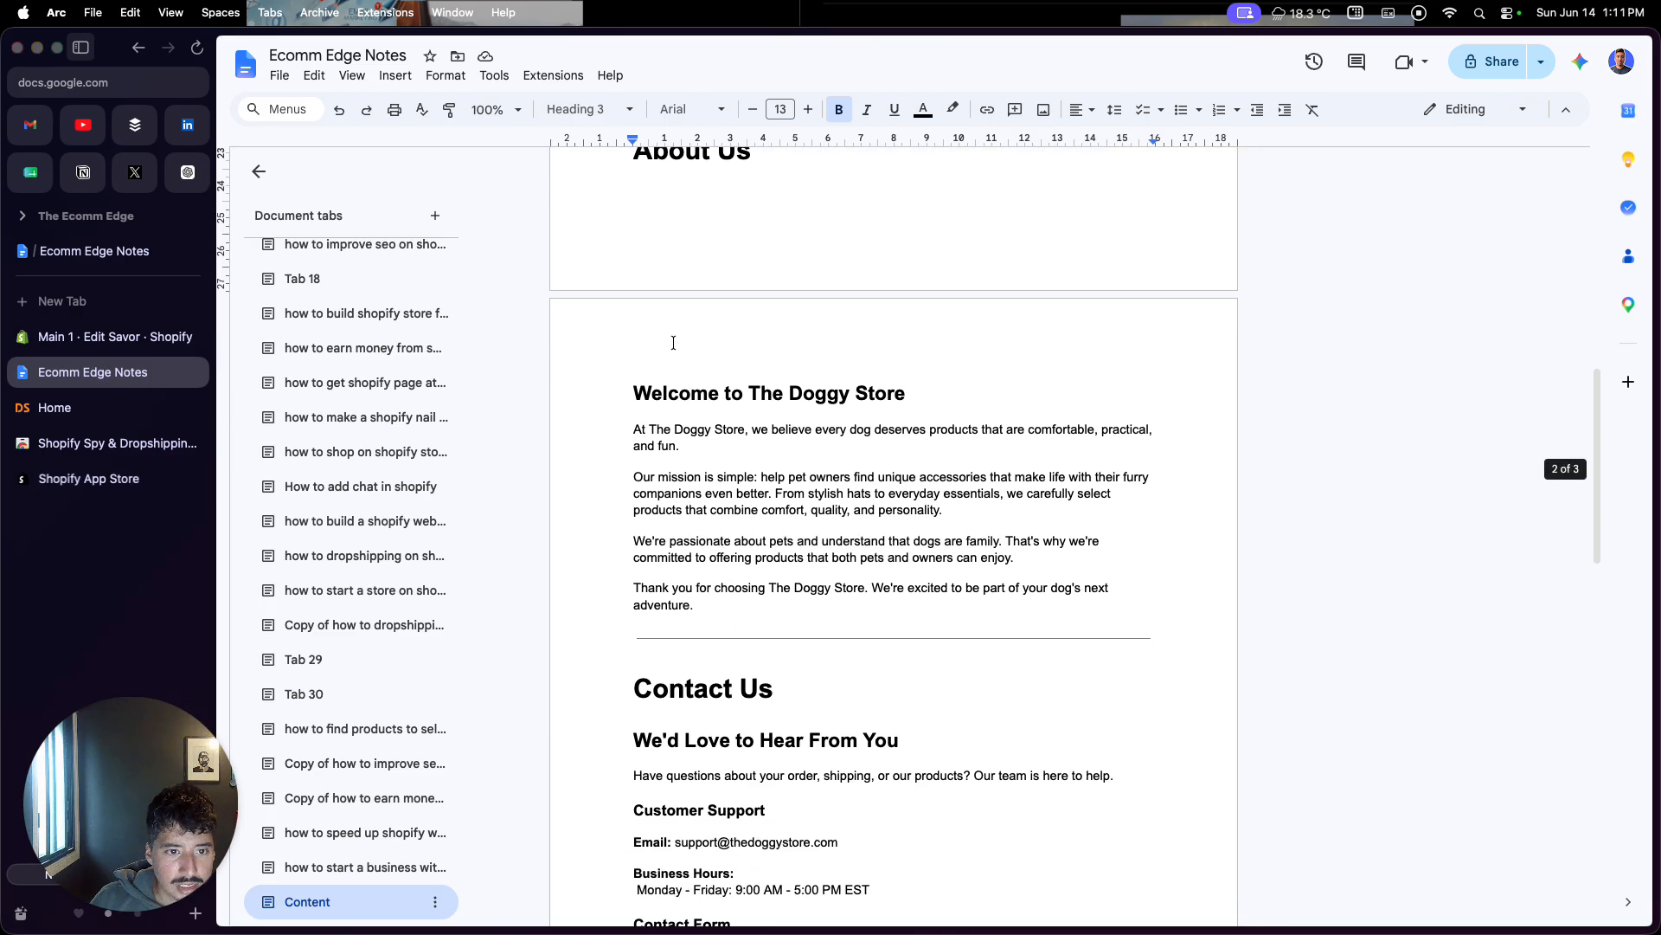
drag(634, 393, 990, 624)
key(super+c)
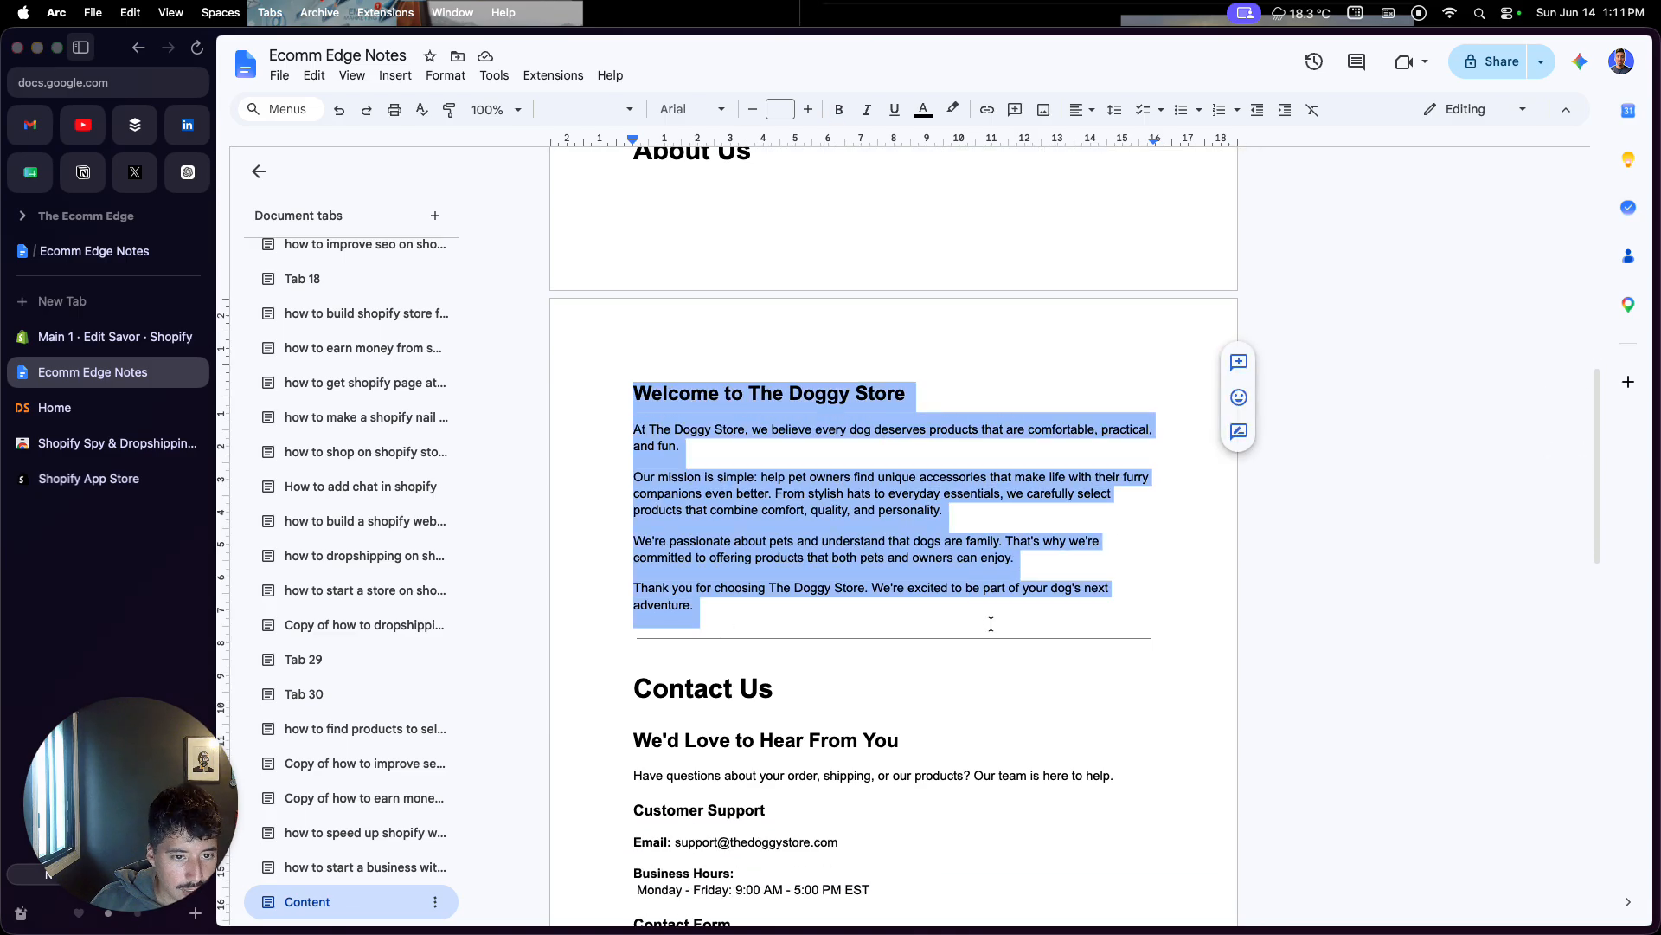
click(126, 337)
key(super+v)
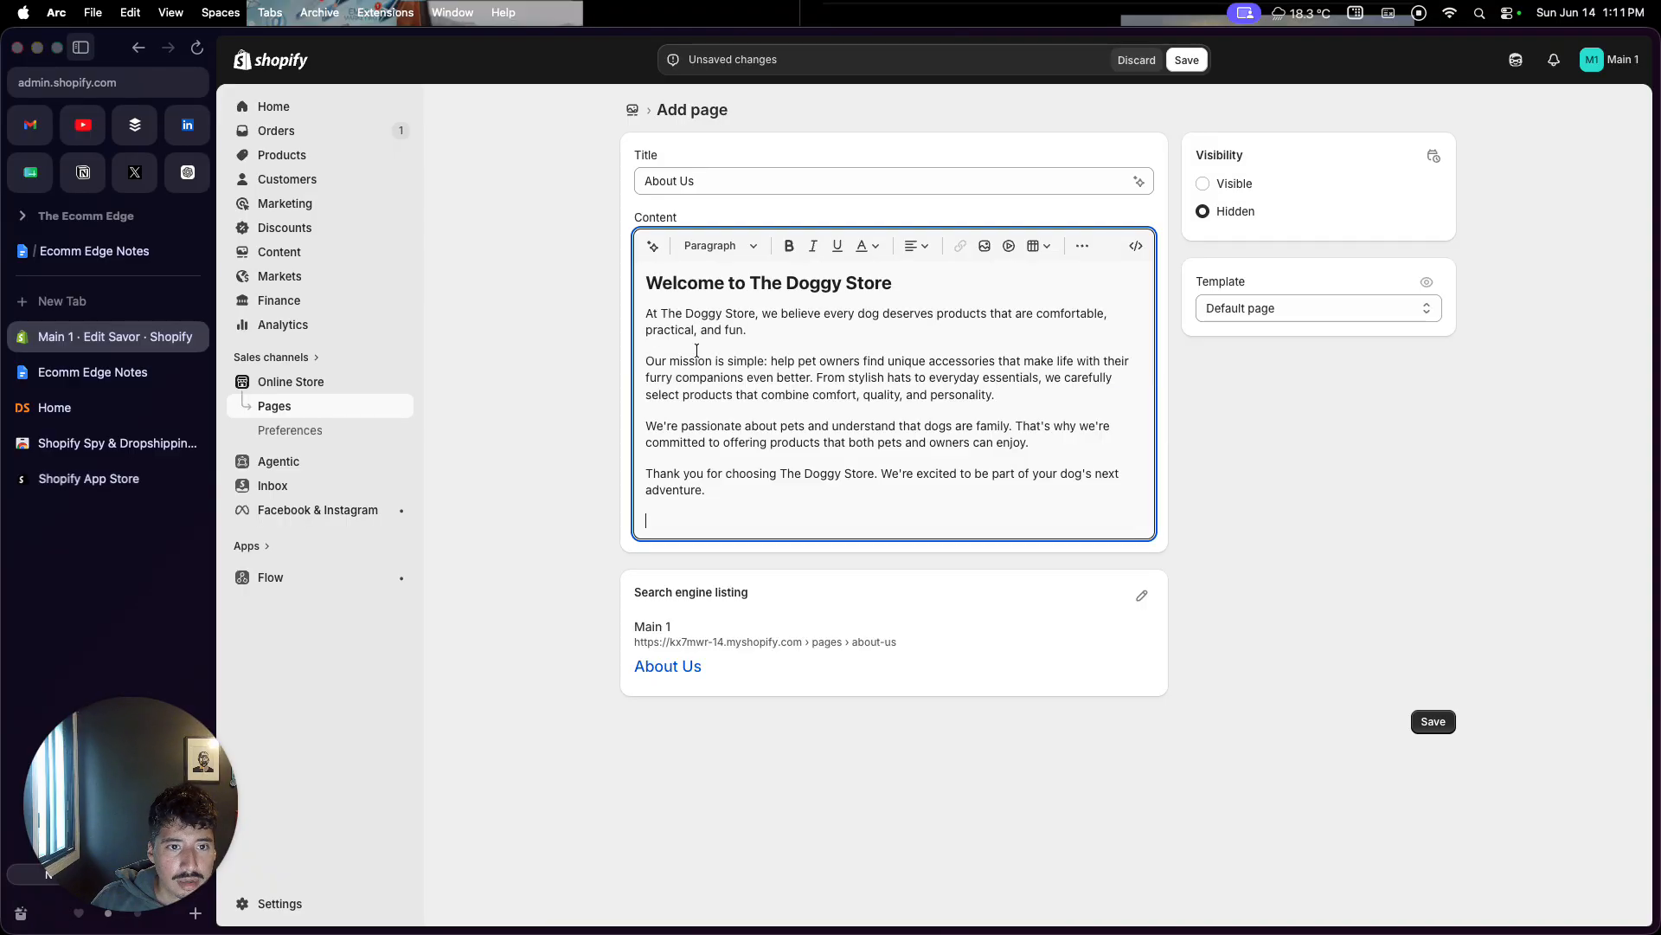
Step: Delete the "Welcome to The Doggy Store" heading from the page content and save the About Us page as visible
drag(889, 288, 625, 289)
key(BackSpace)
key(BackSpace)
key(BackSpace)
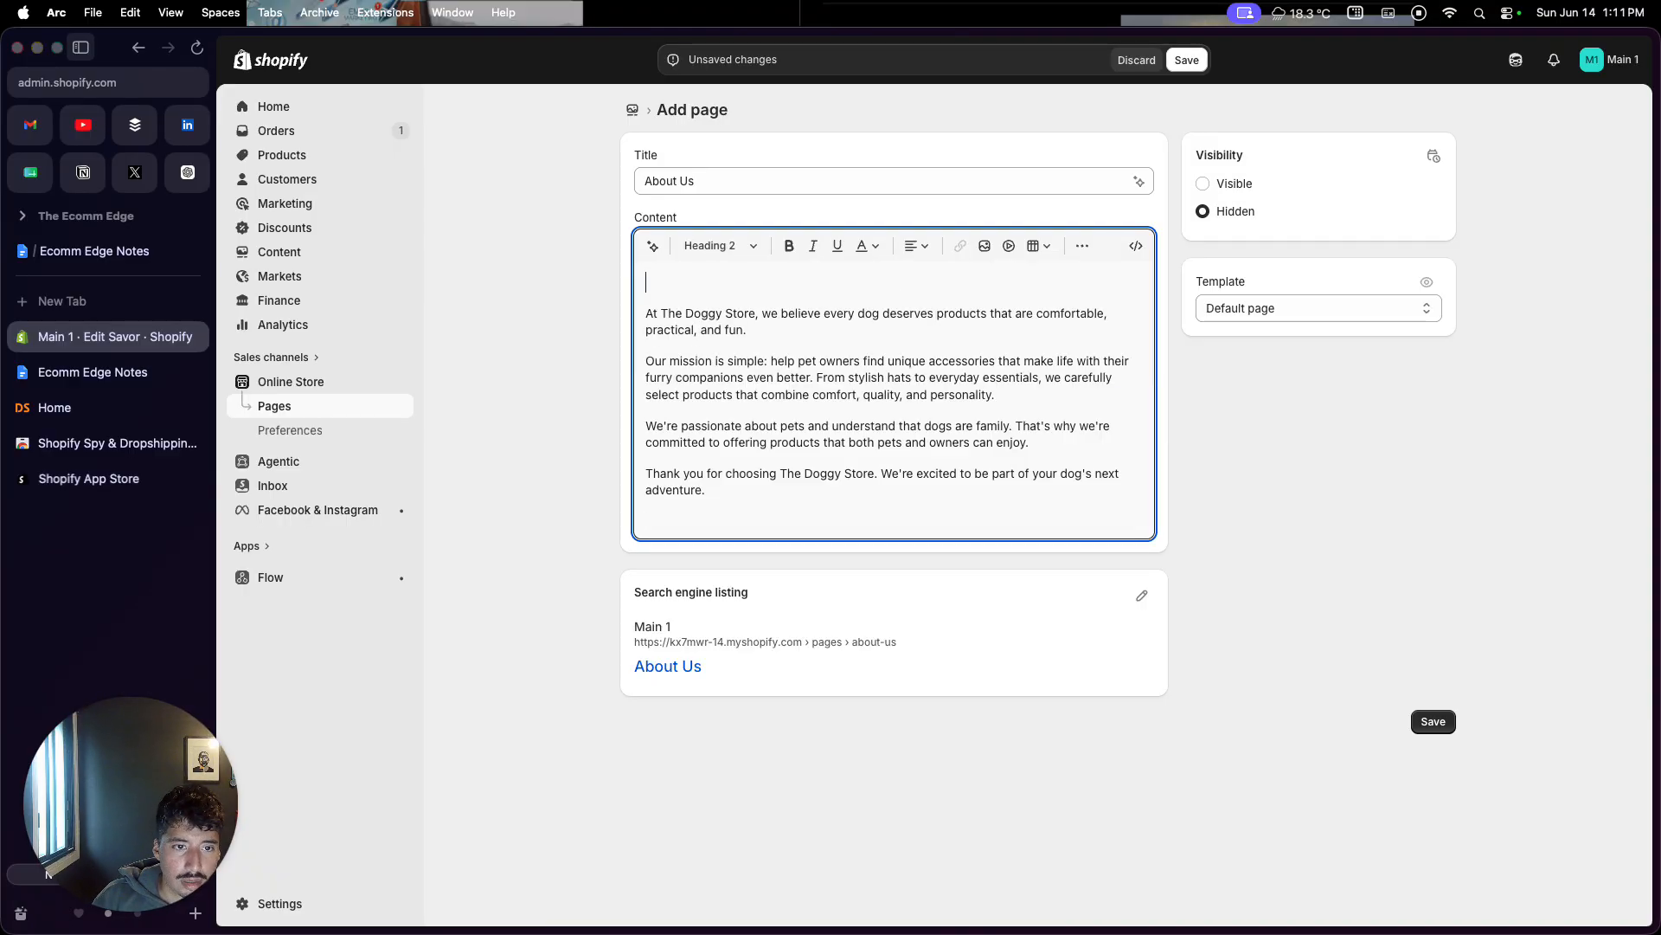
click(1205, 185)
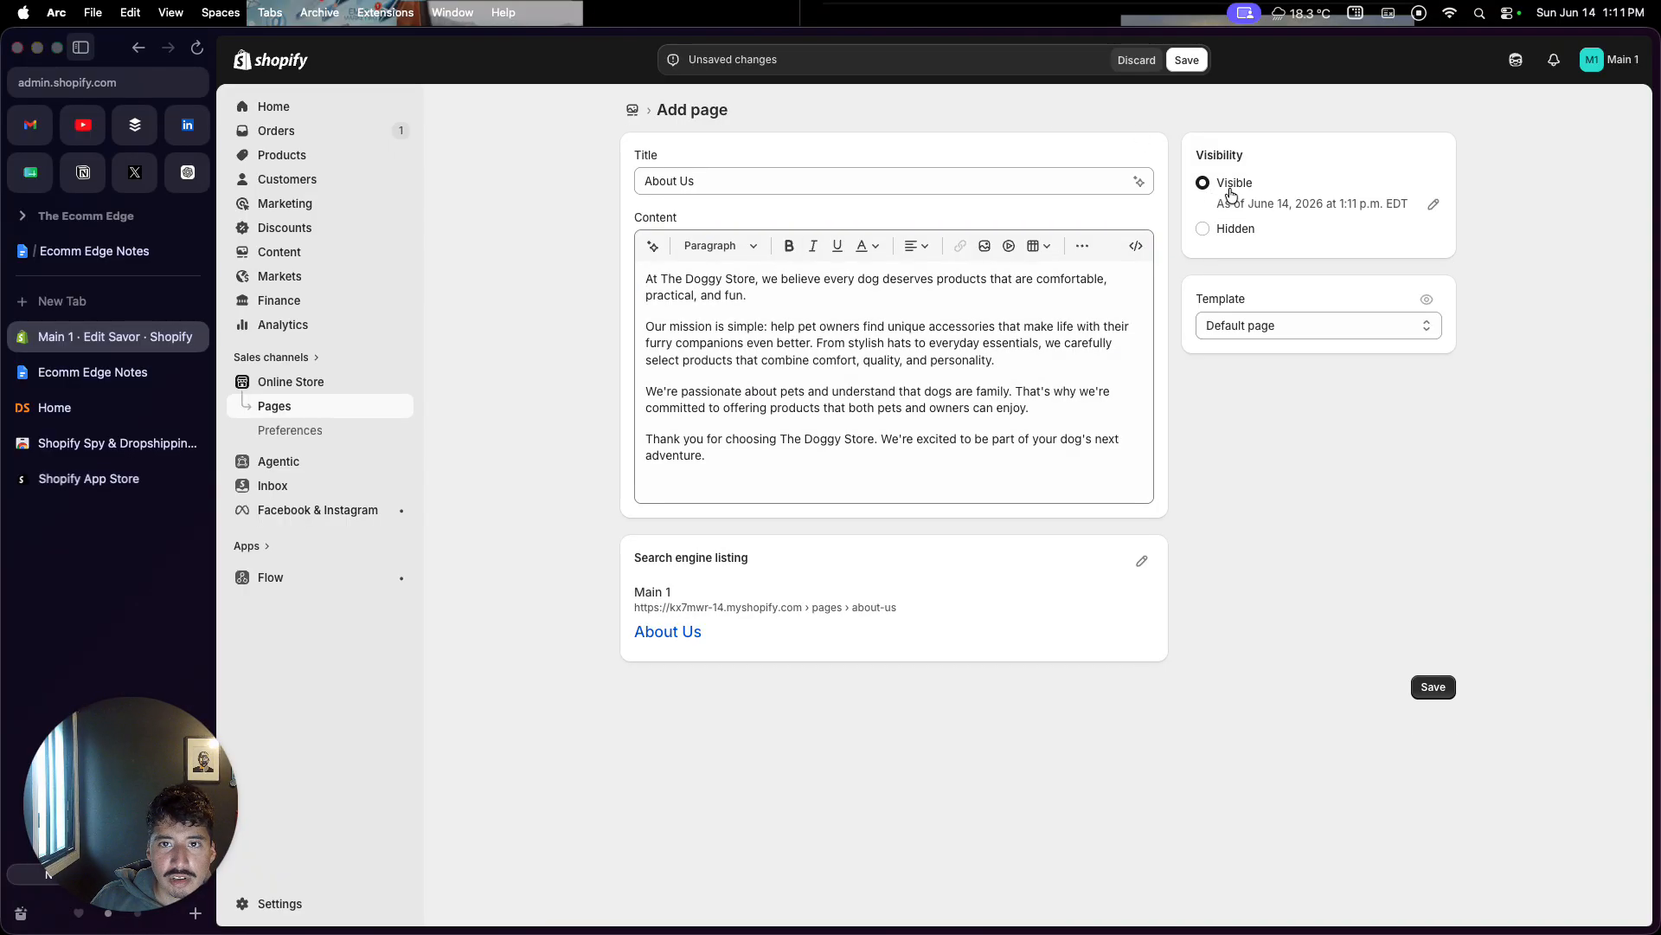
click(1198, 63)
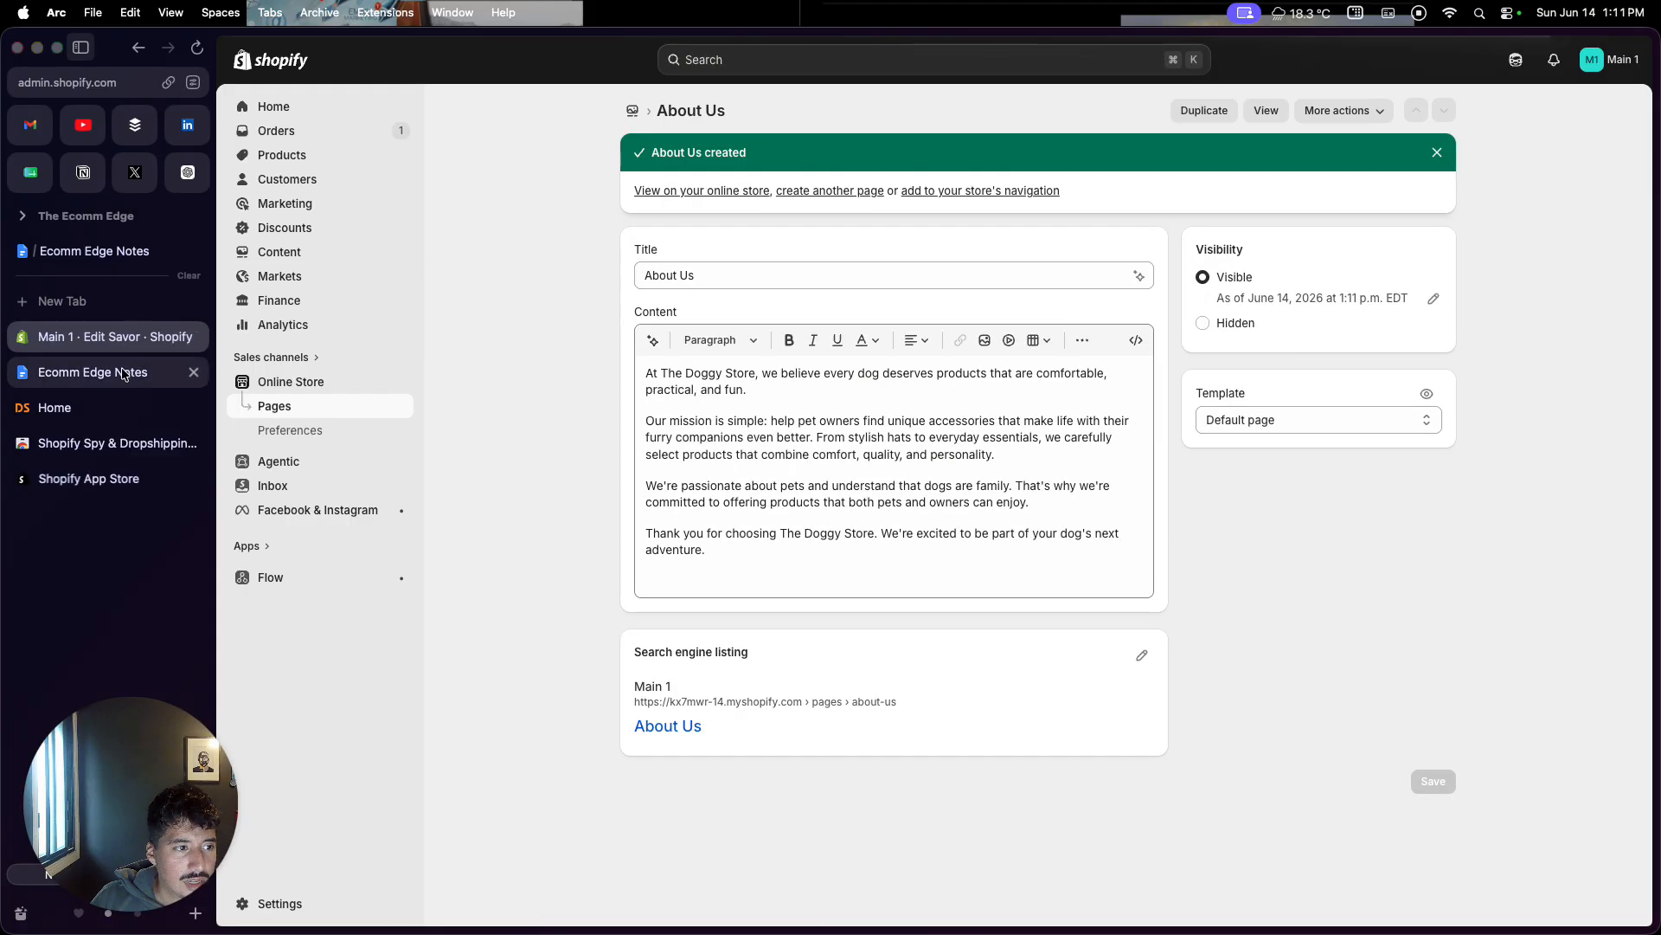
Step: Switch to the Google Docs notes and copy the Contact Us text from "We'd Love to Hear From You" through "We look forward to helping you."
click(121, 372)
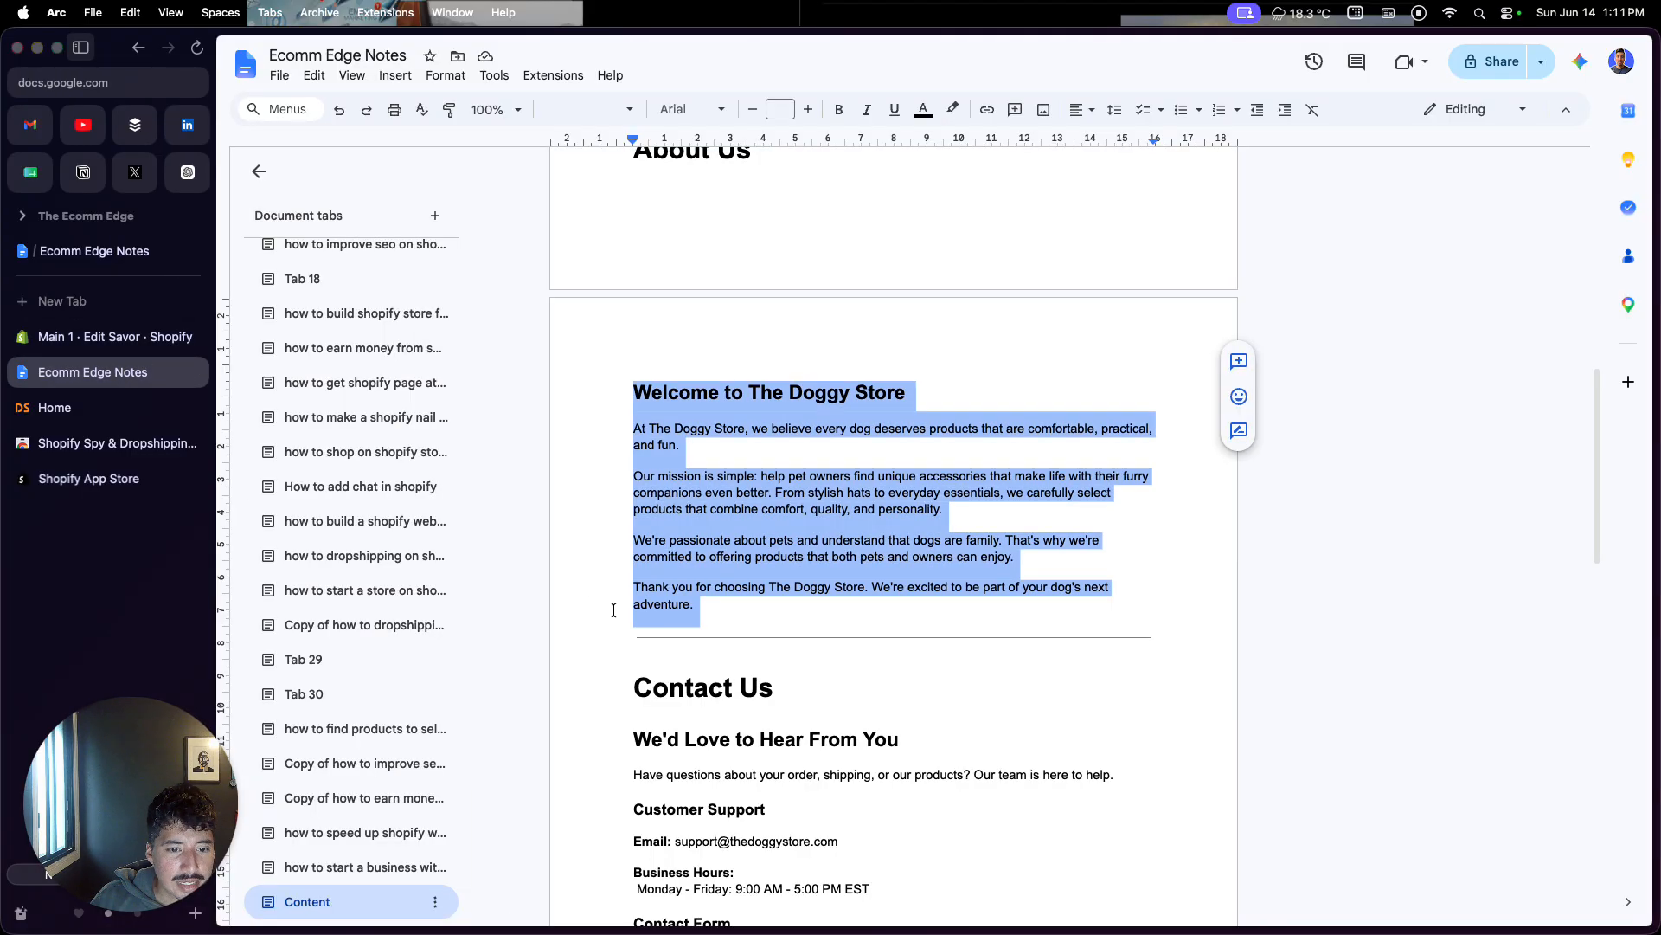
scroll(642, 469, down, 3)
drag(627, 481, 864, 834)
key(super+c)
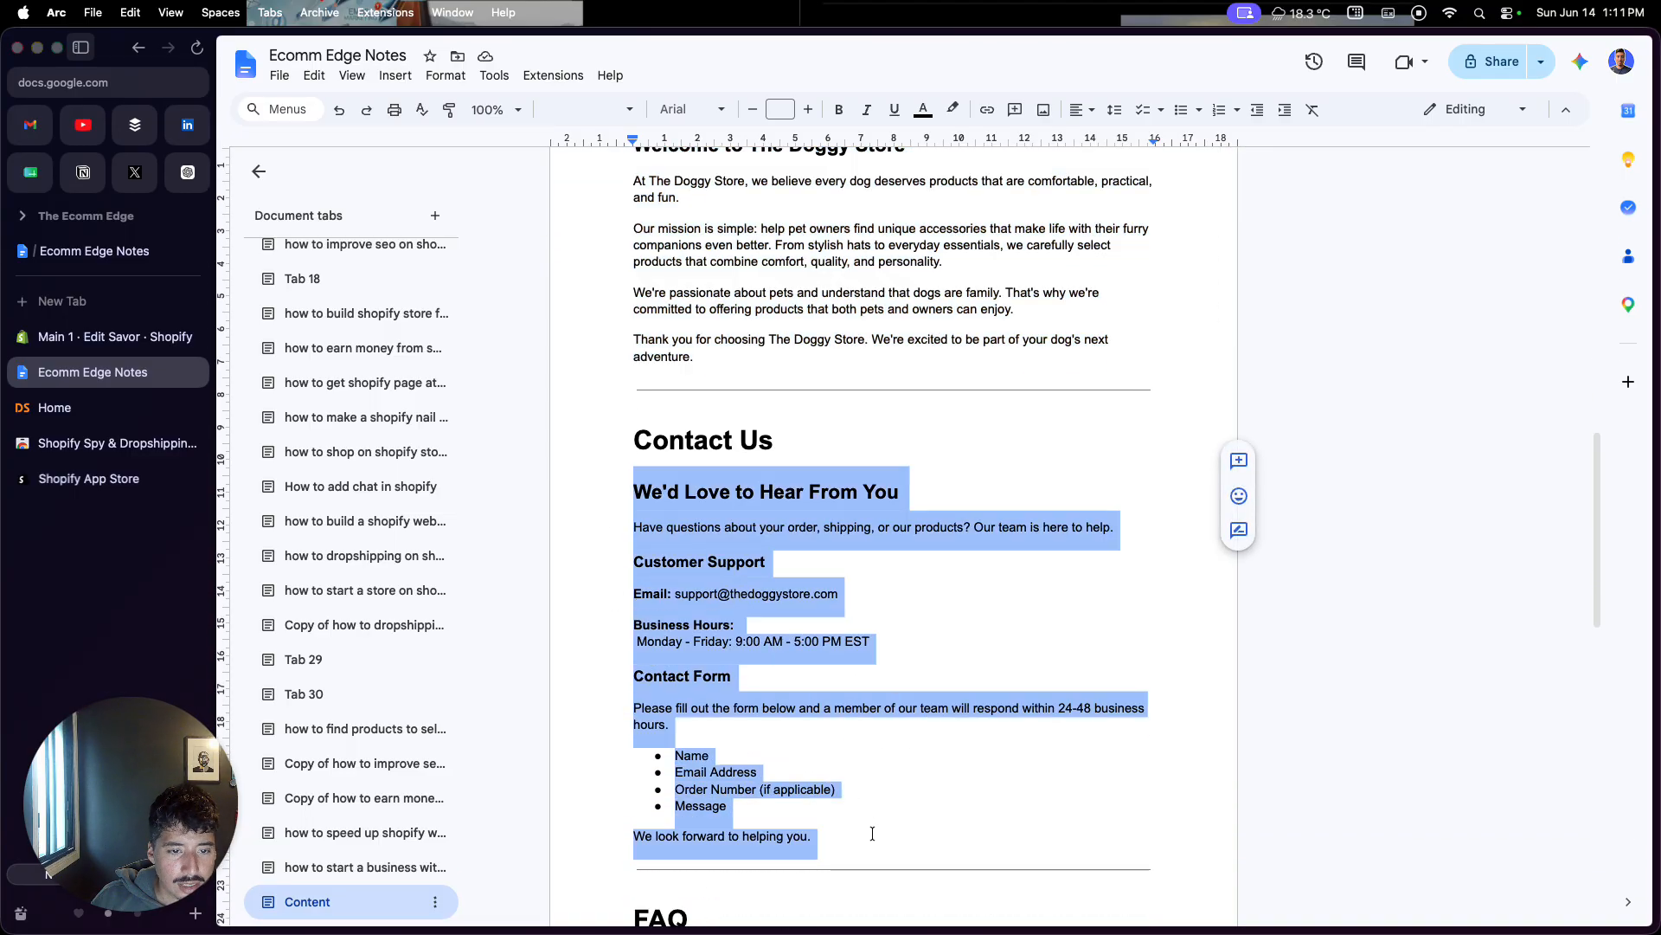
Step: Return to Shopify, create another page and paste the copied contact text into its content
click(95, 339)
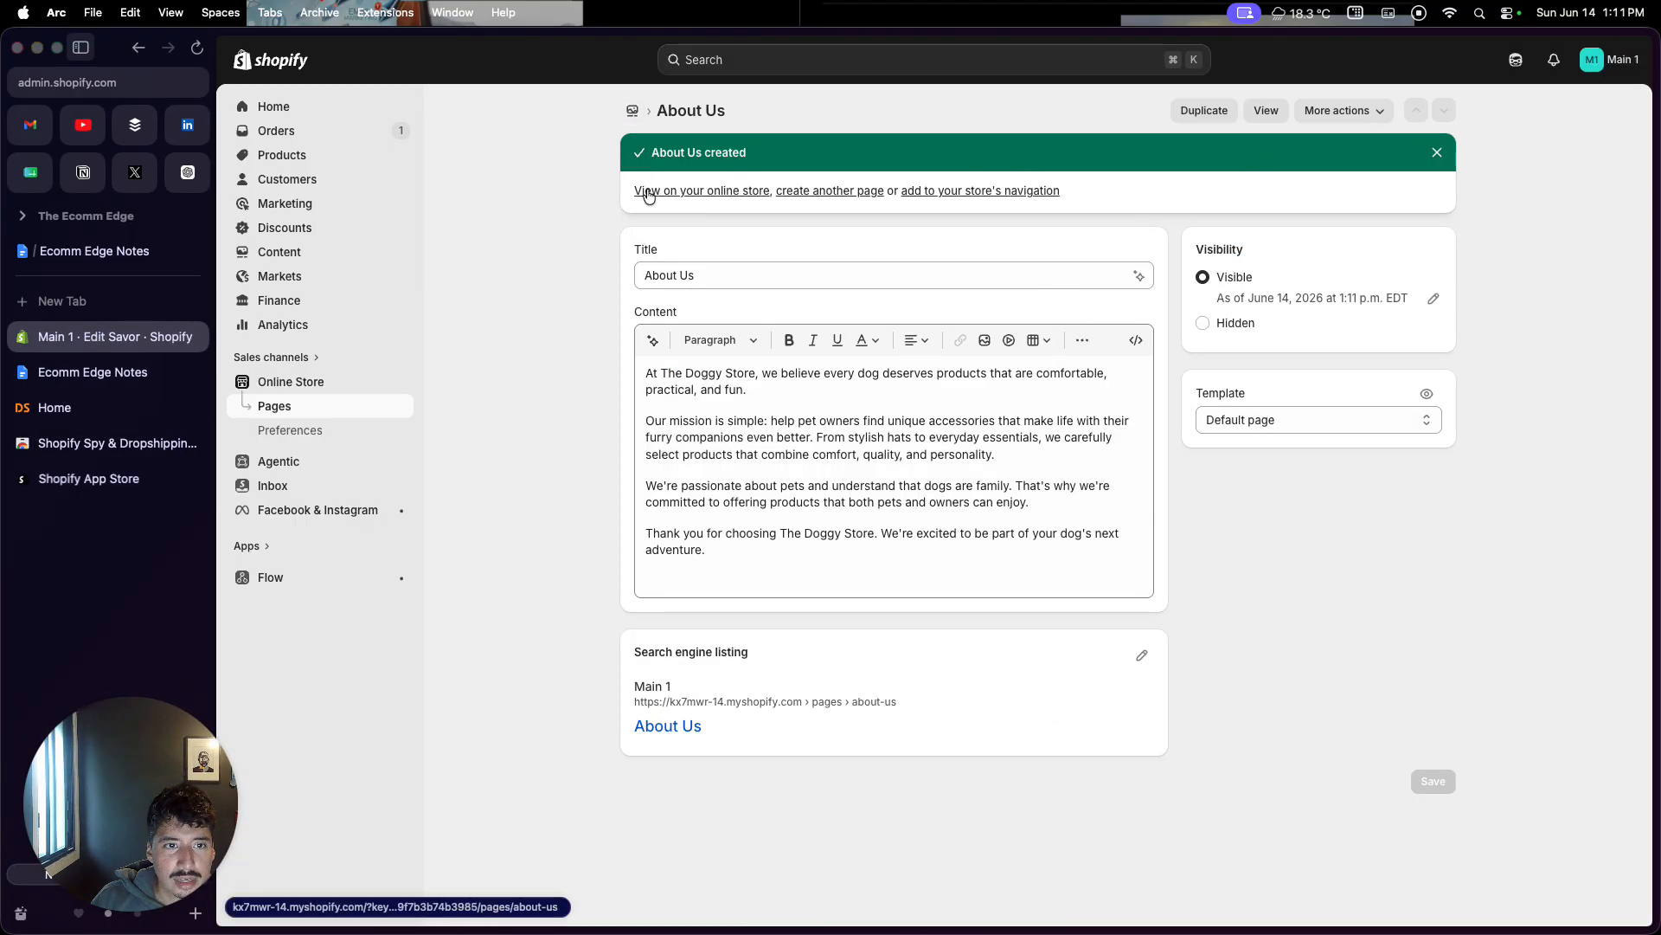
click(820, 188)
click(783, 319)
key(super+v)
Step: Title the new page "Contact Us" and set its visibility to Visible
click(758, 176)
text(Co)
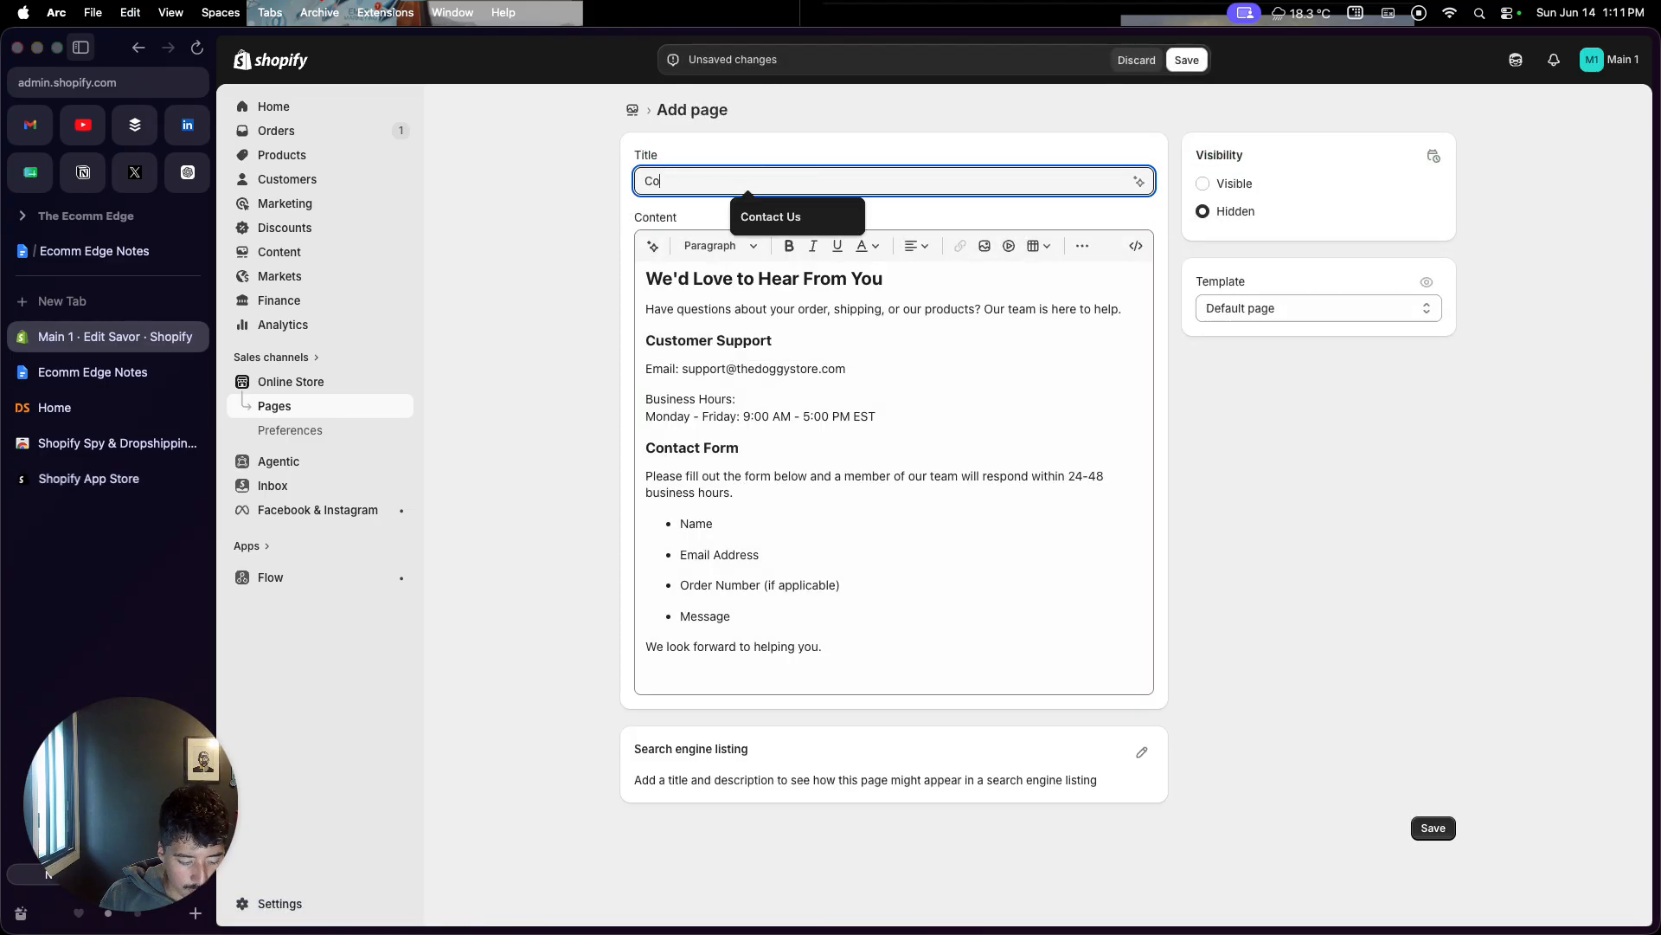
text(ntact Us)
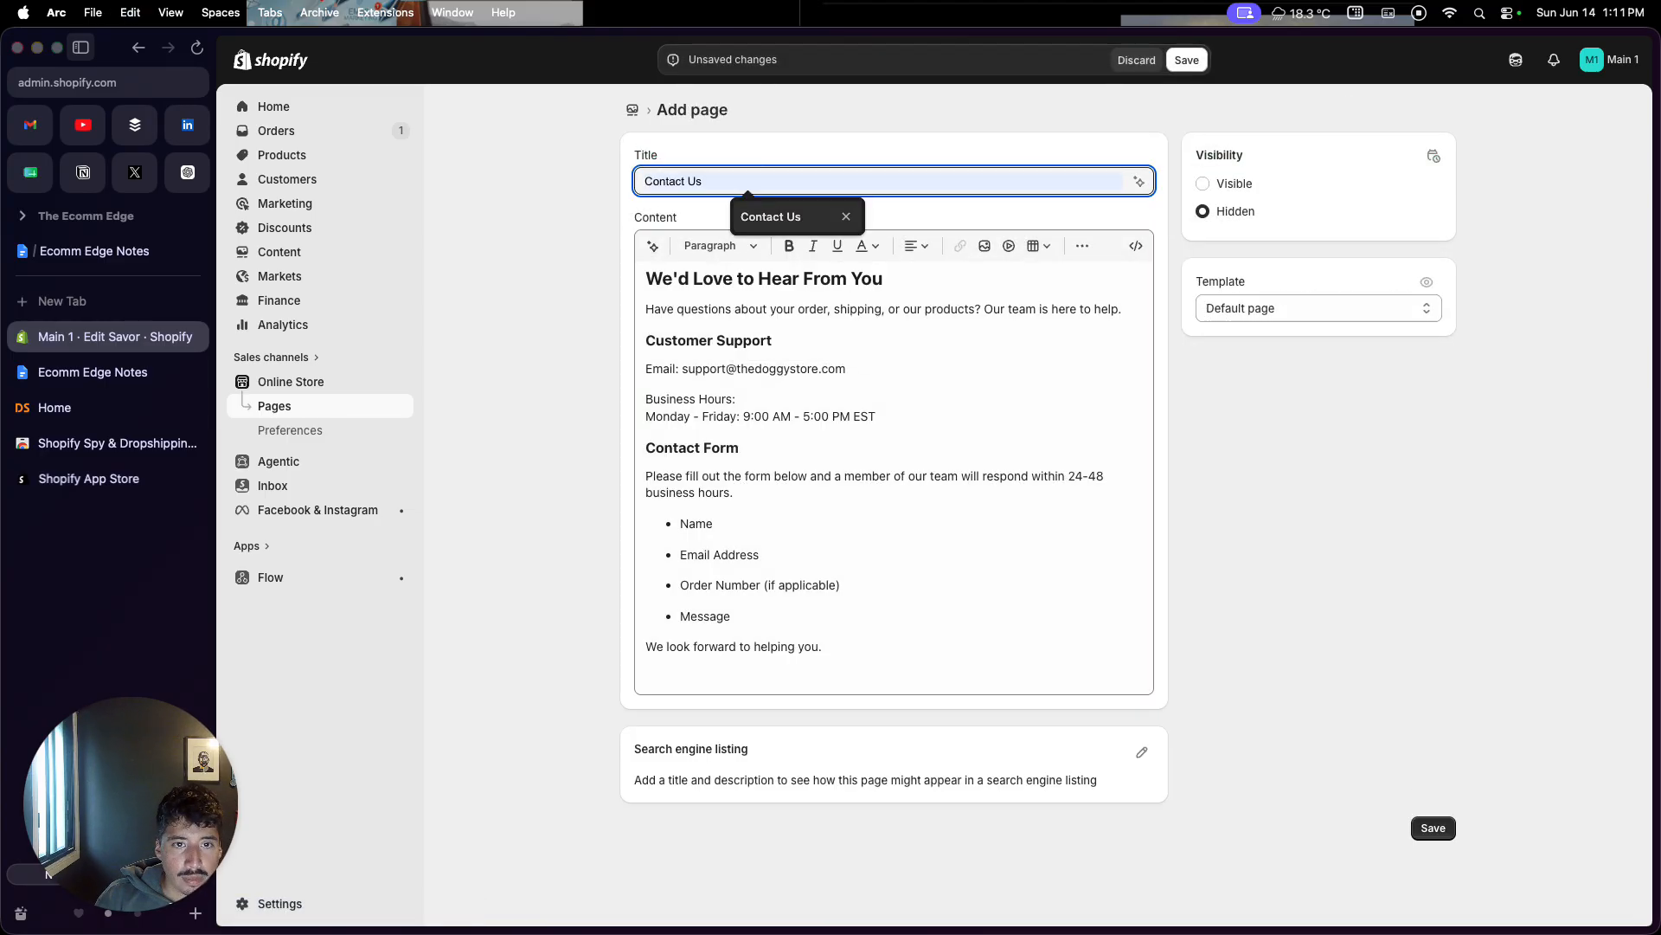
click(1203, 184)
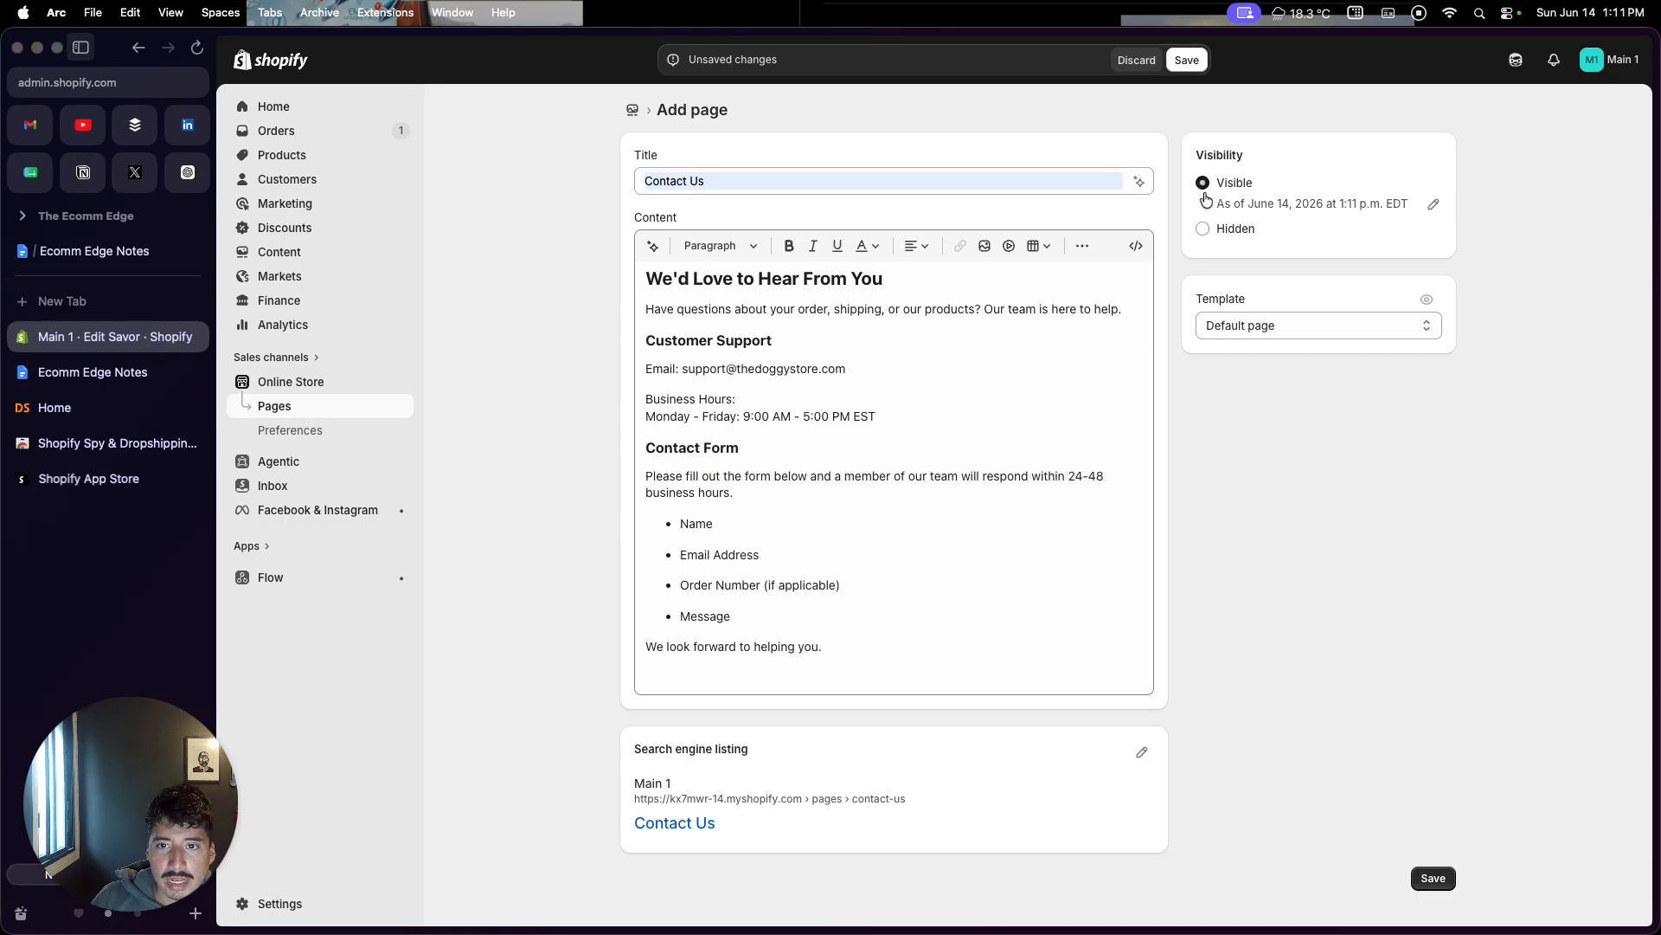
Step: Save the Contact Us page, and in the Google Docs notes copy the text from "Frequently Asked Questions" through the returns answer
click(1191, 65)
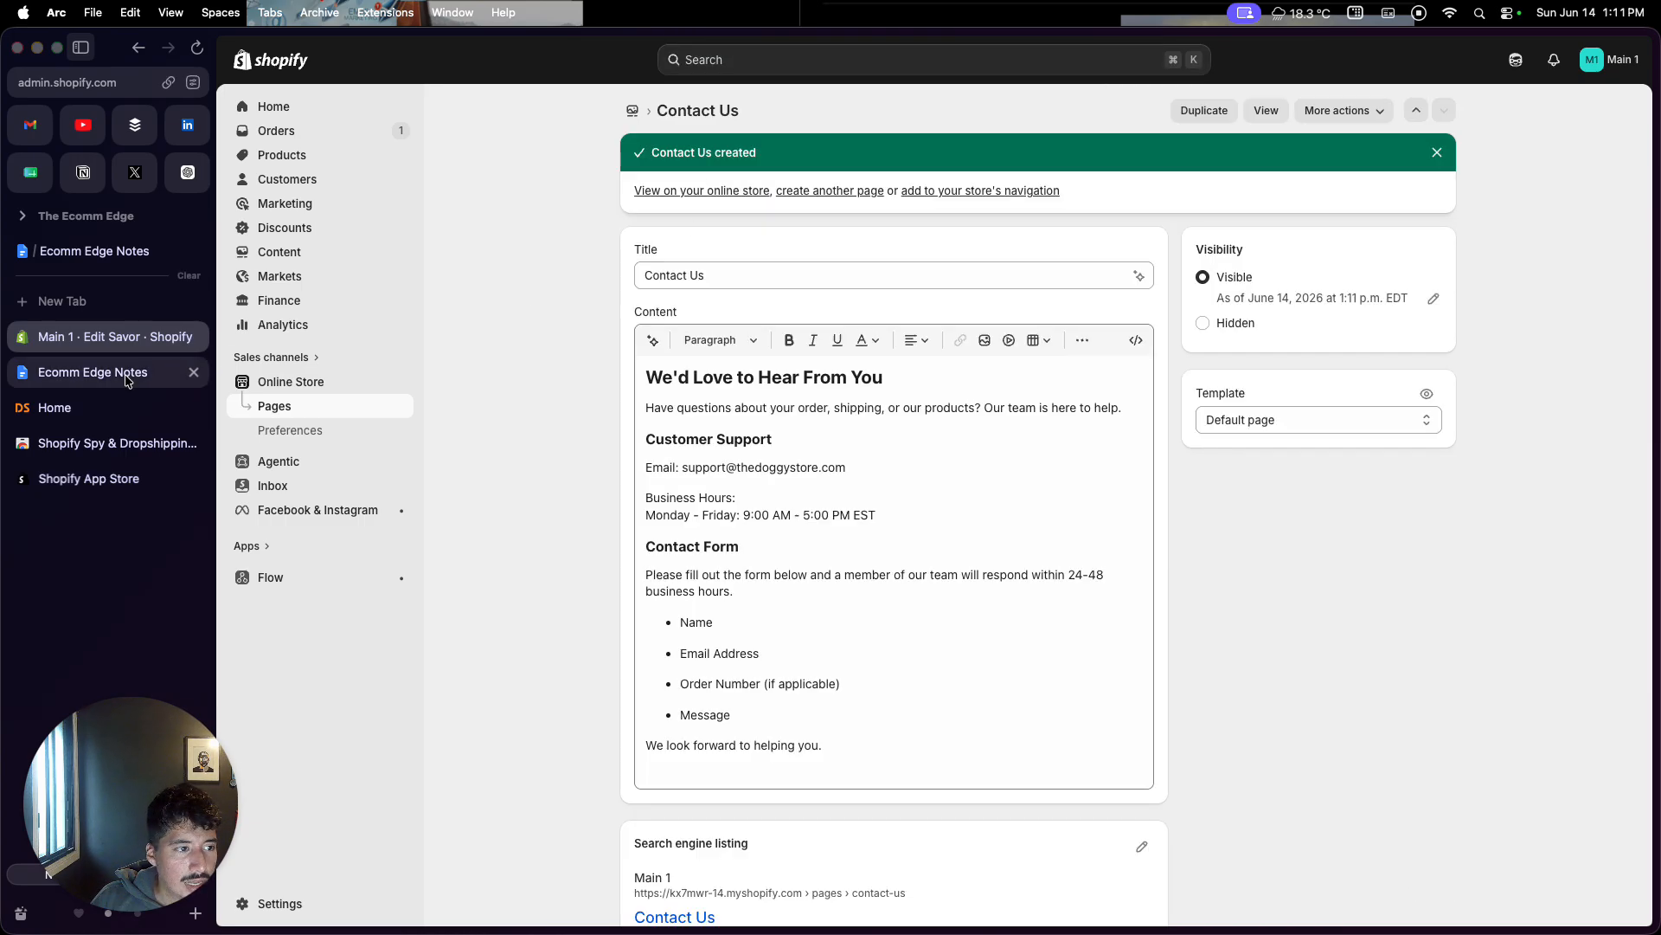
click(127, 378)
scroll(656, 472, down, 6)
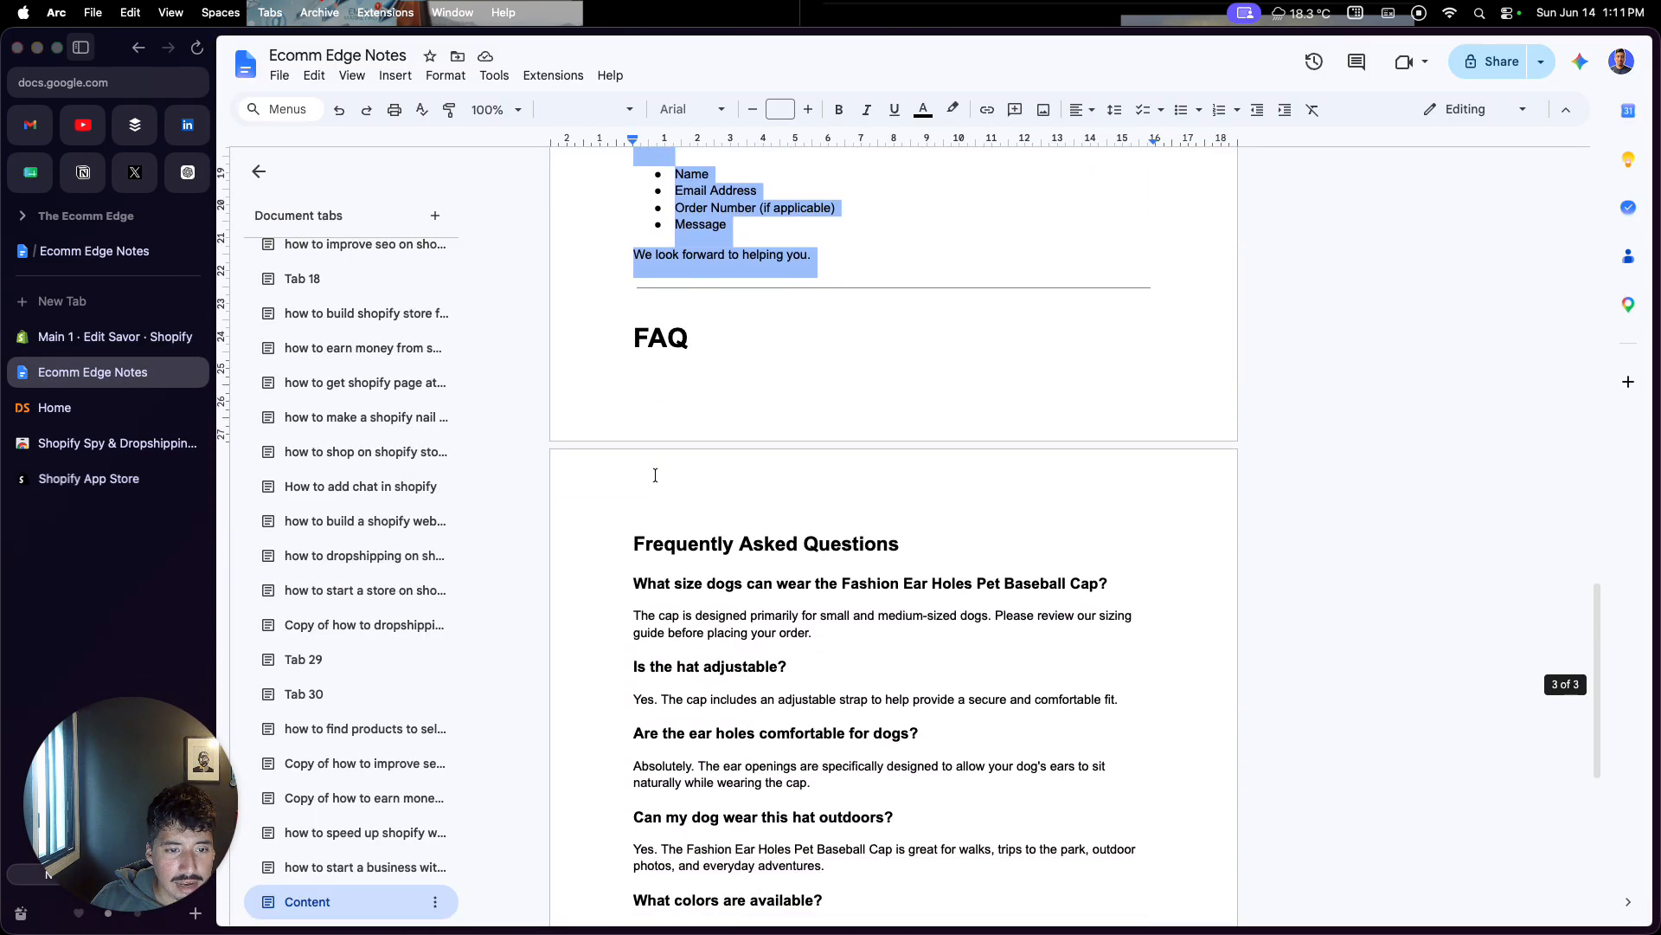
scroll(637, 433, down, 4)
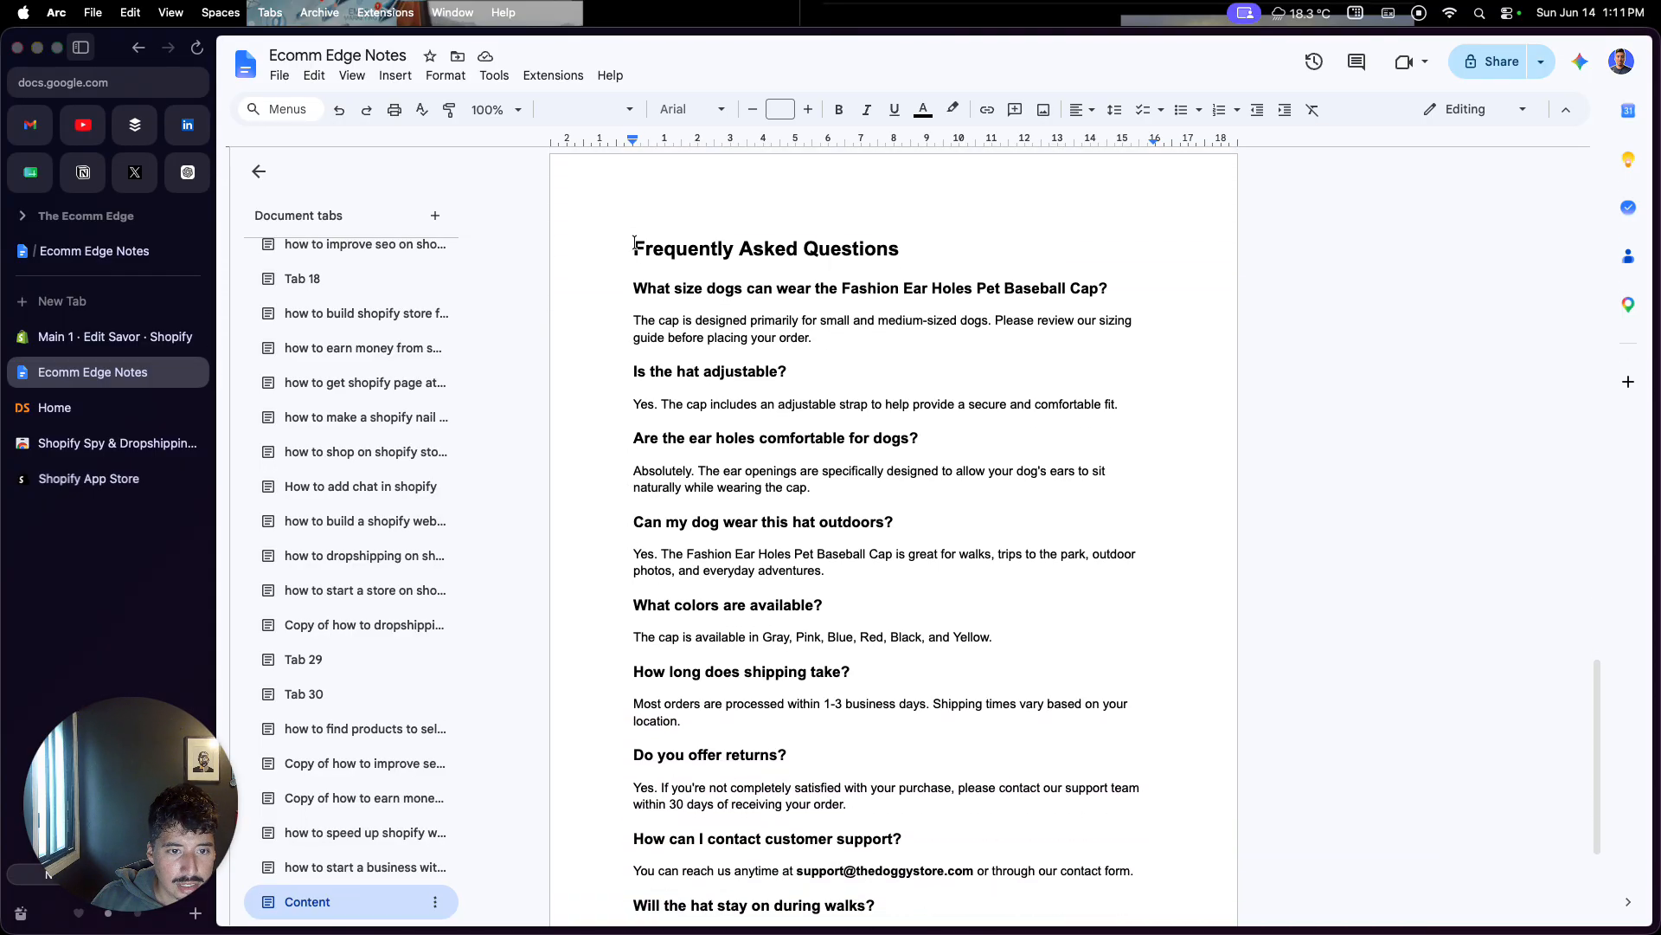
drag(635, 244, 860, 801)
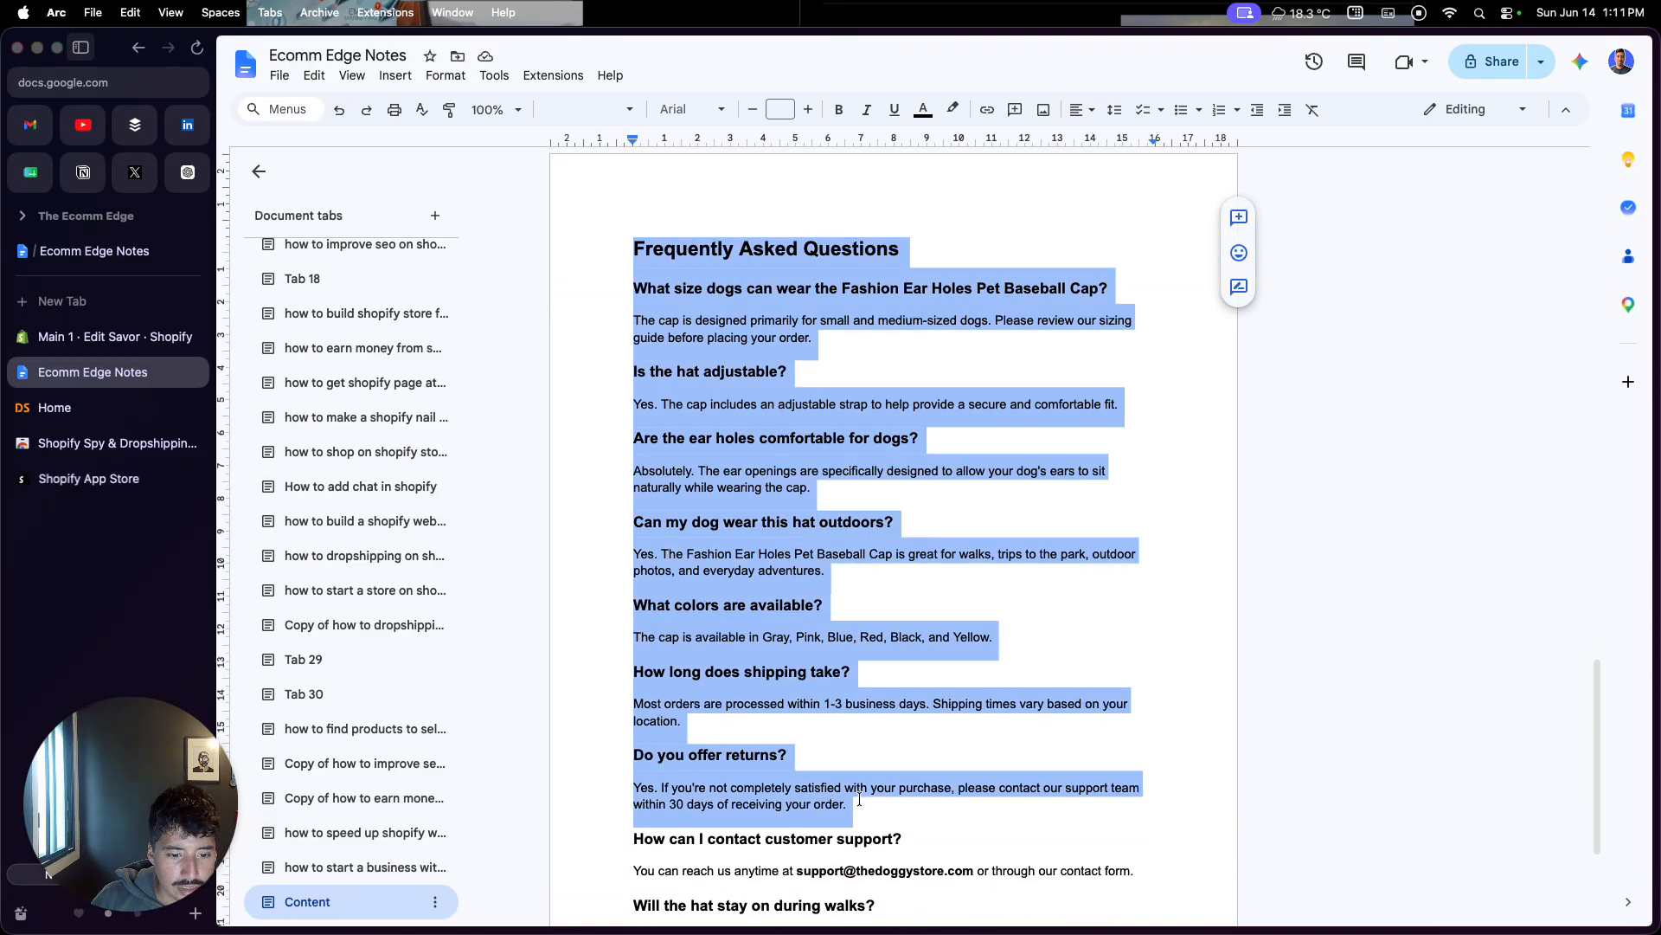
Step: Return to Shopify, create another page titled "FAQ" and paste the copied FAQ text into its content
click(115, 337)
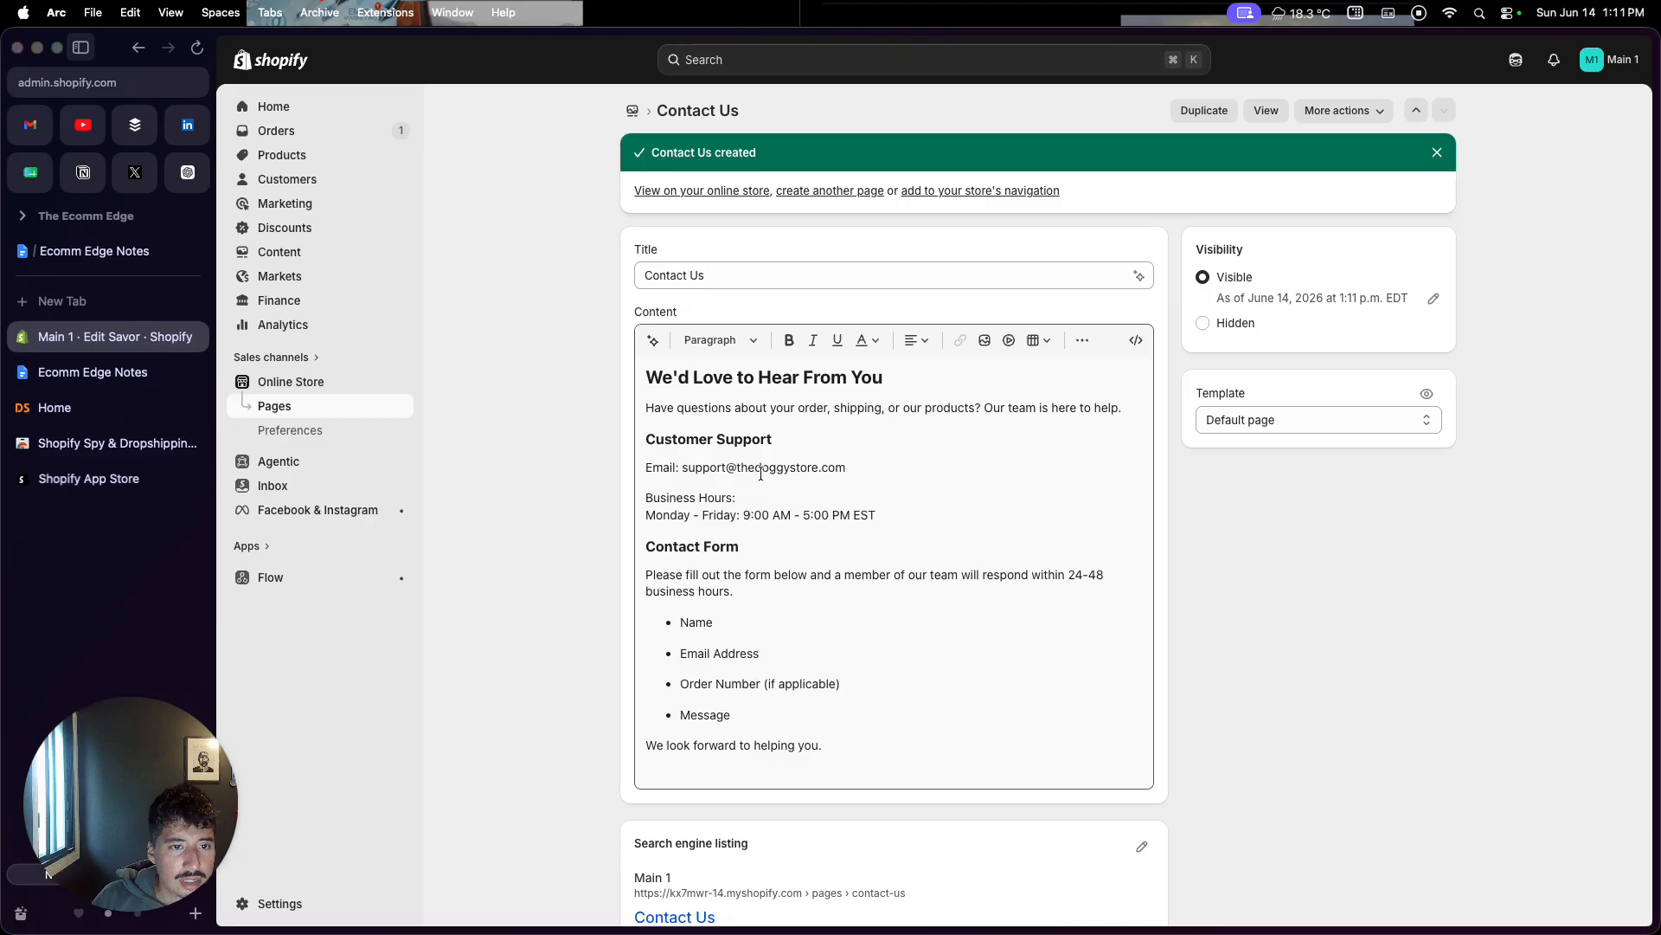
click(792, 191)
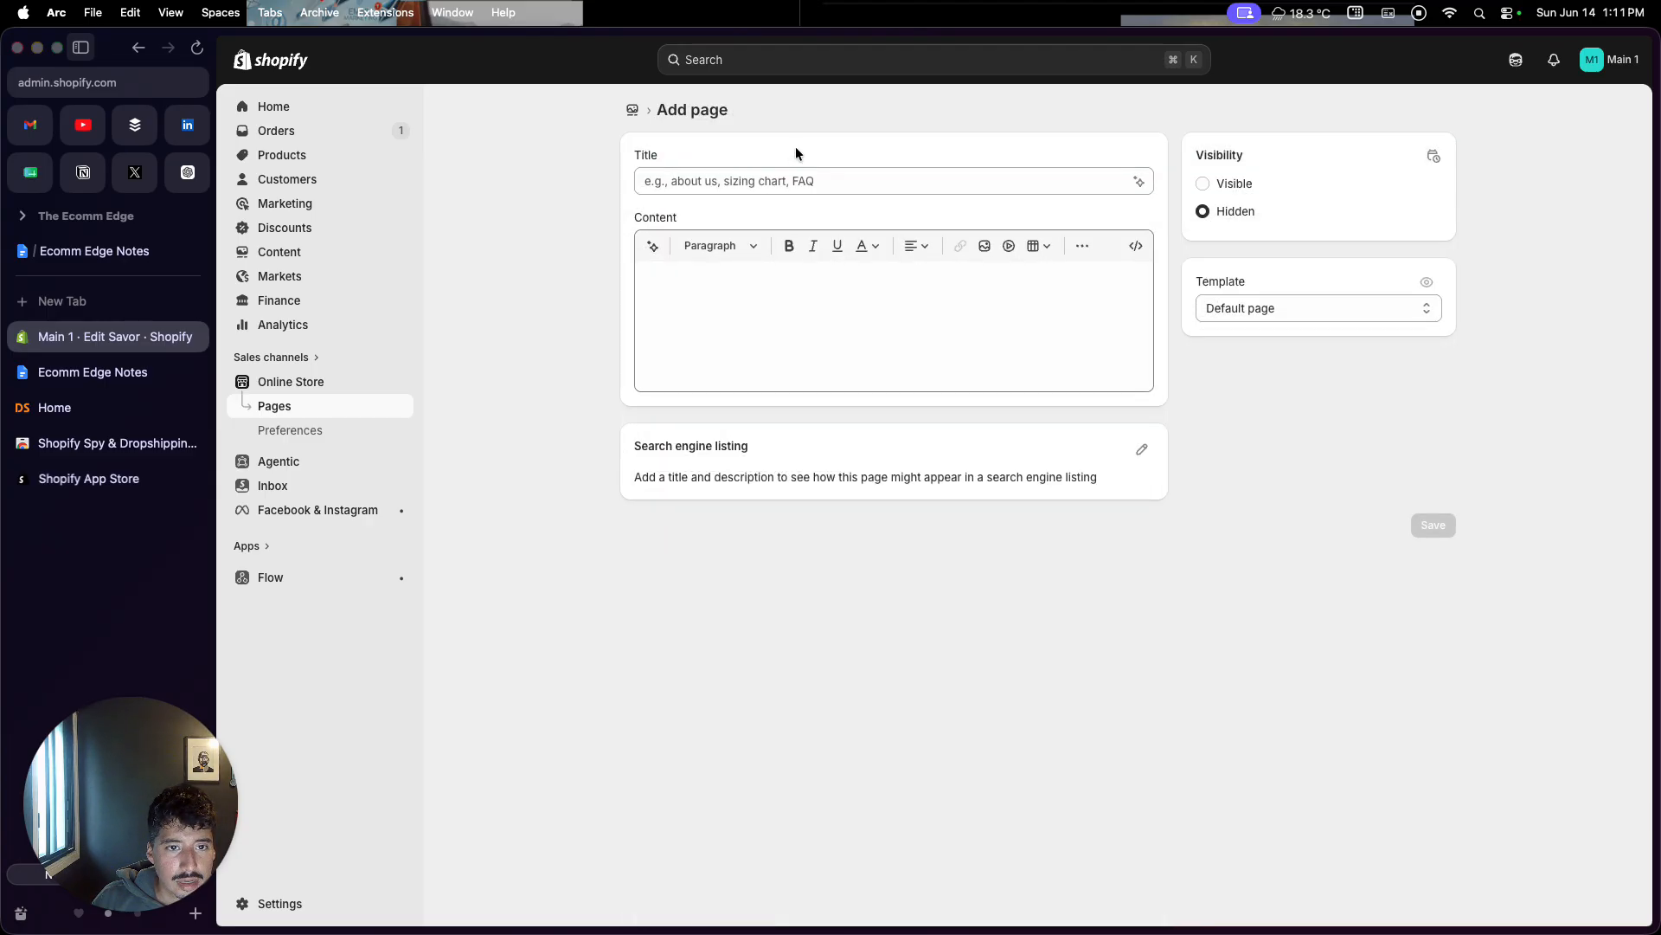
click(787, 179)
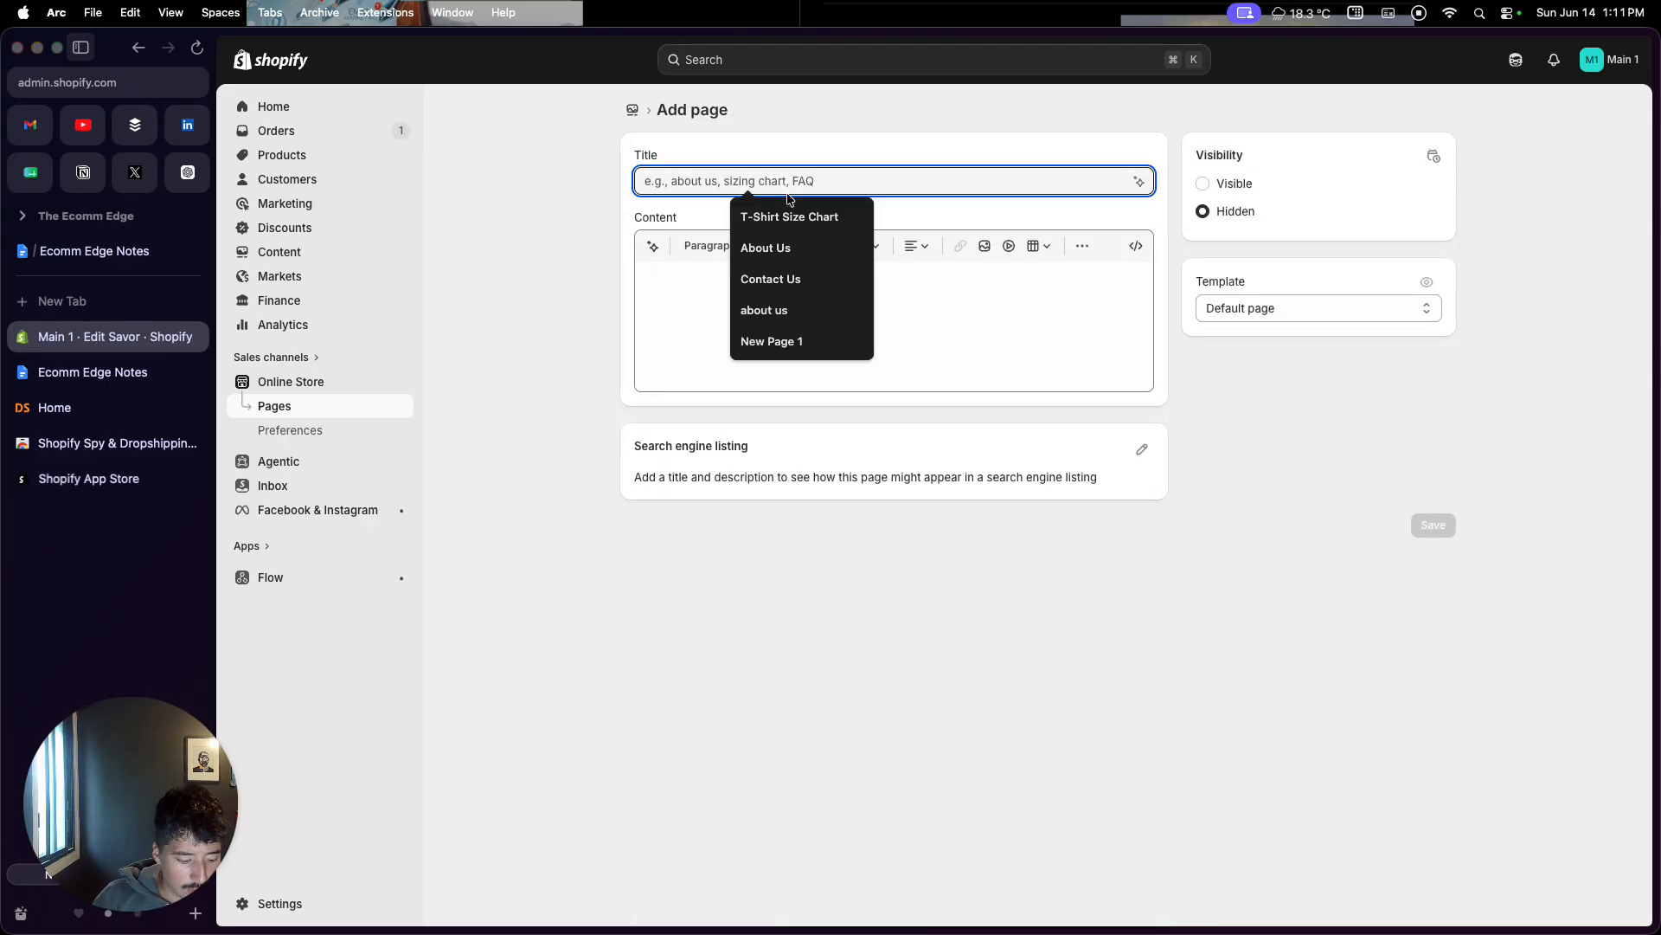
text(FA)
click(771, 341)
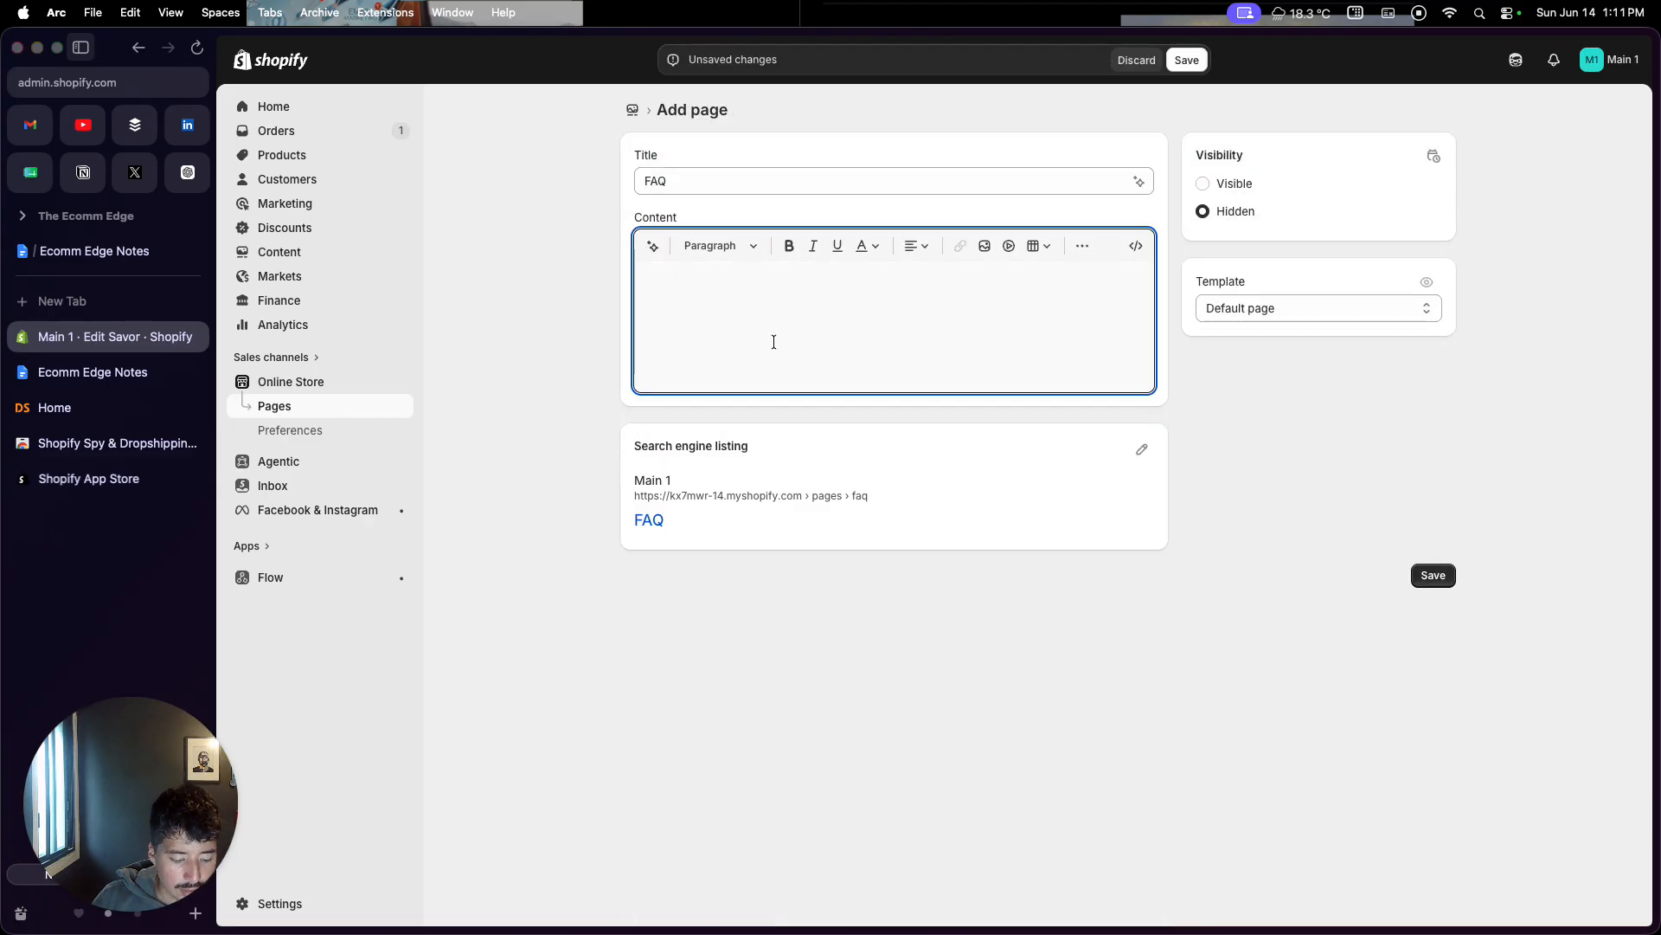
key(super+v)
scroll(826, 441, up, 3)
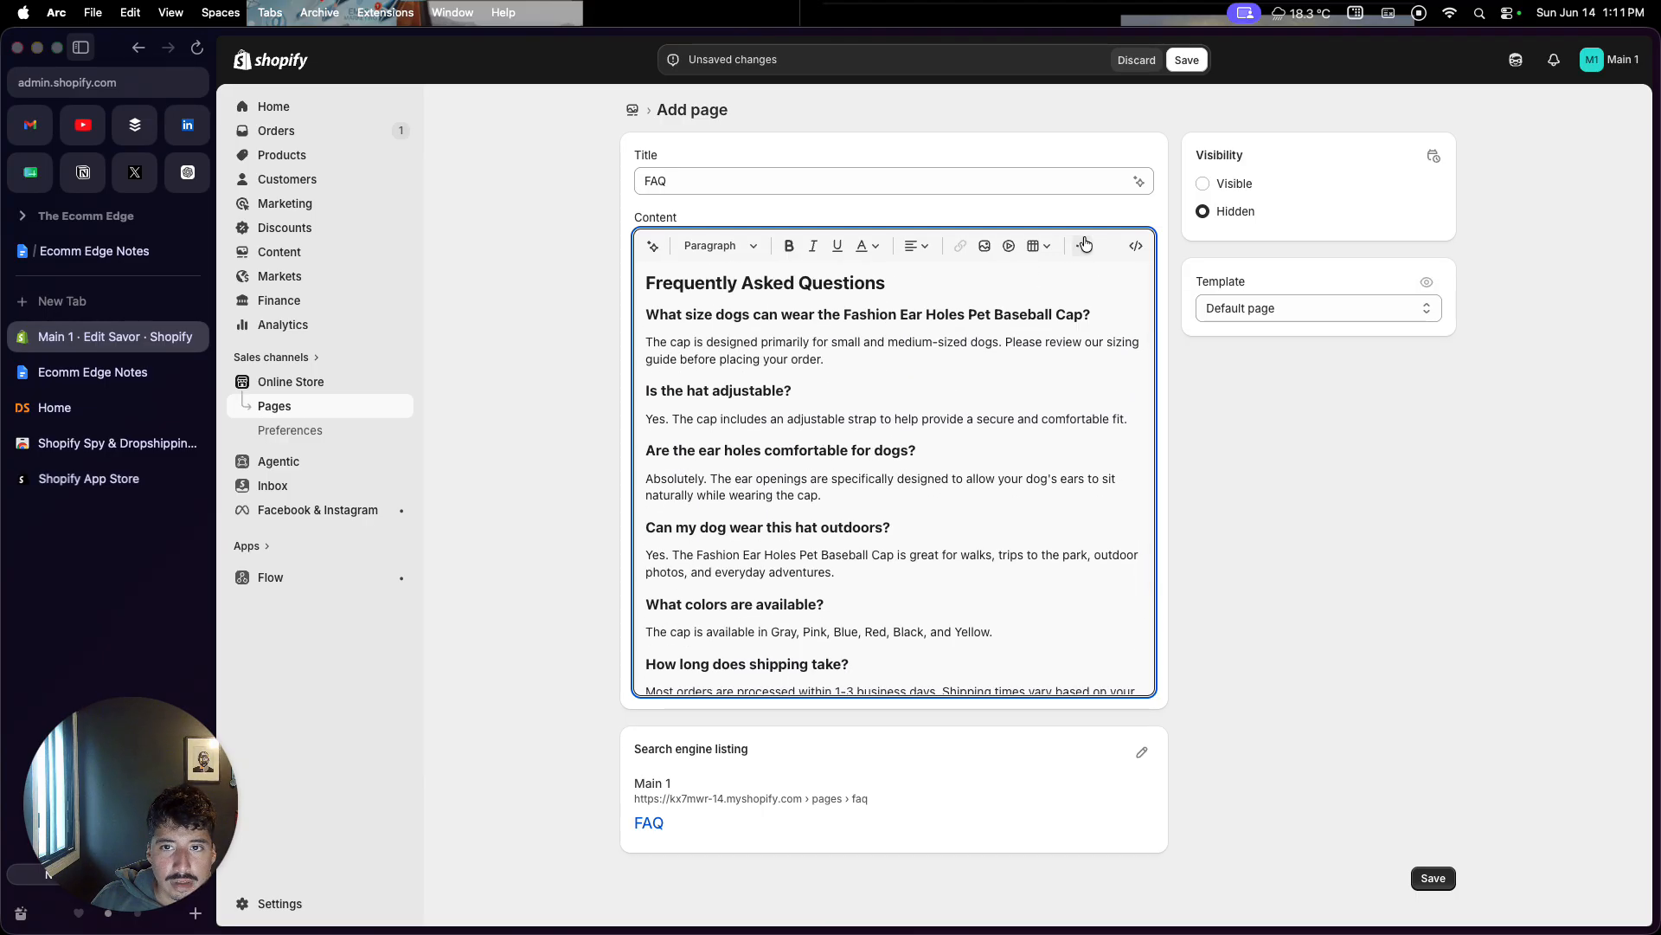
Step: Save the FAQ page with its visibility set to Visible
click(1187, 60)
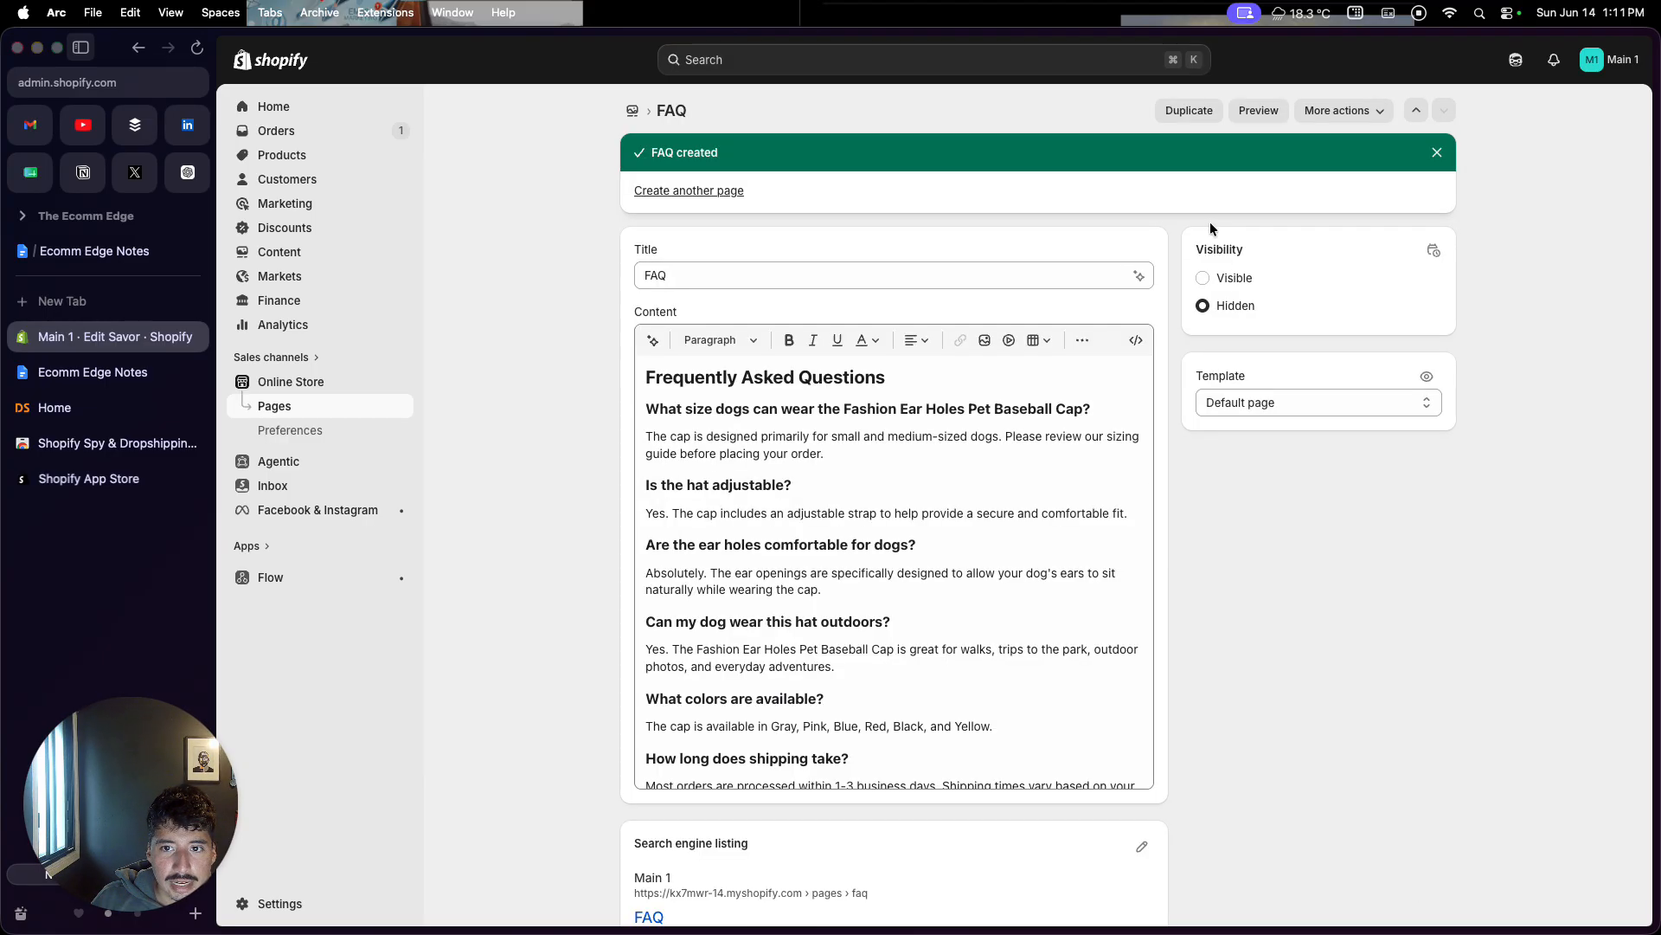
click(1229, 277)
click(1195, 63)
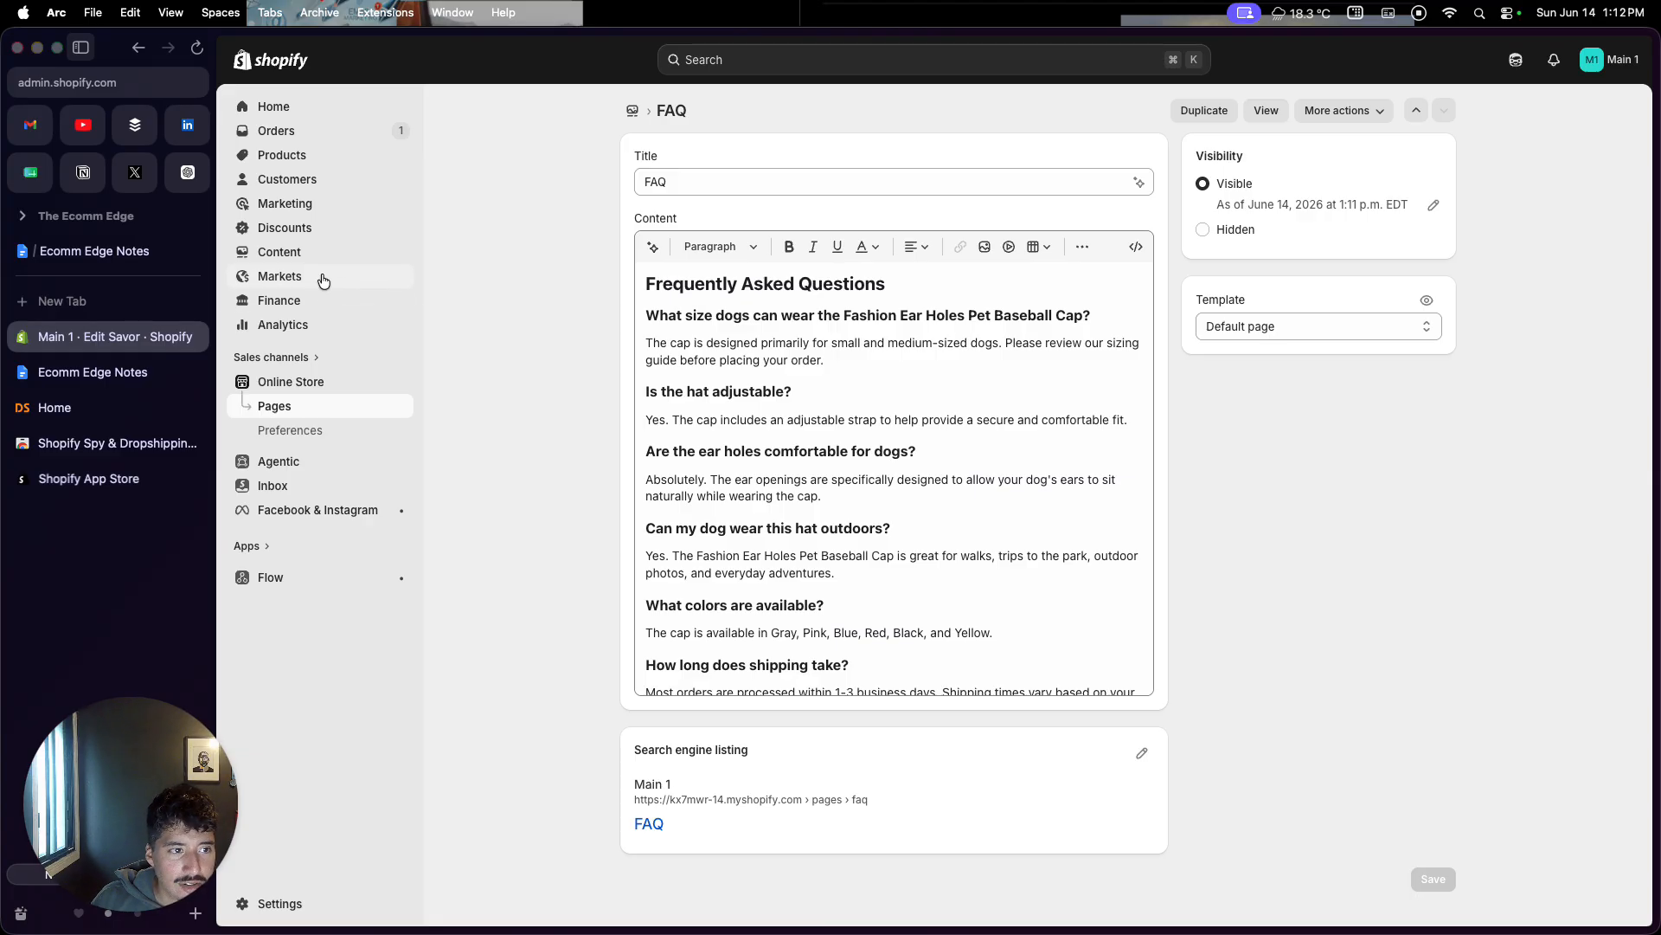
Step: Open the store's Main menu for editing and check the header navigation on the online store
click(303, 251)
click(310, 338)
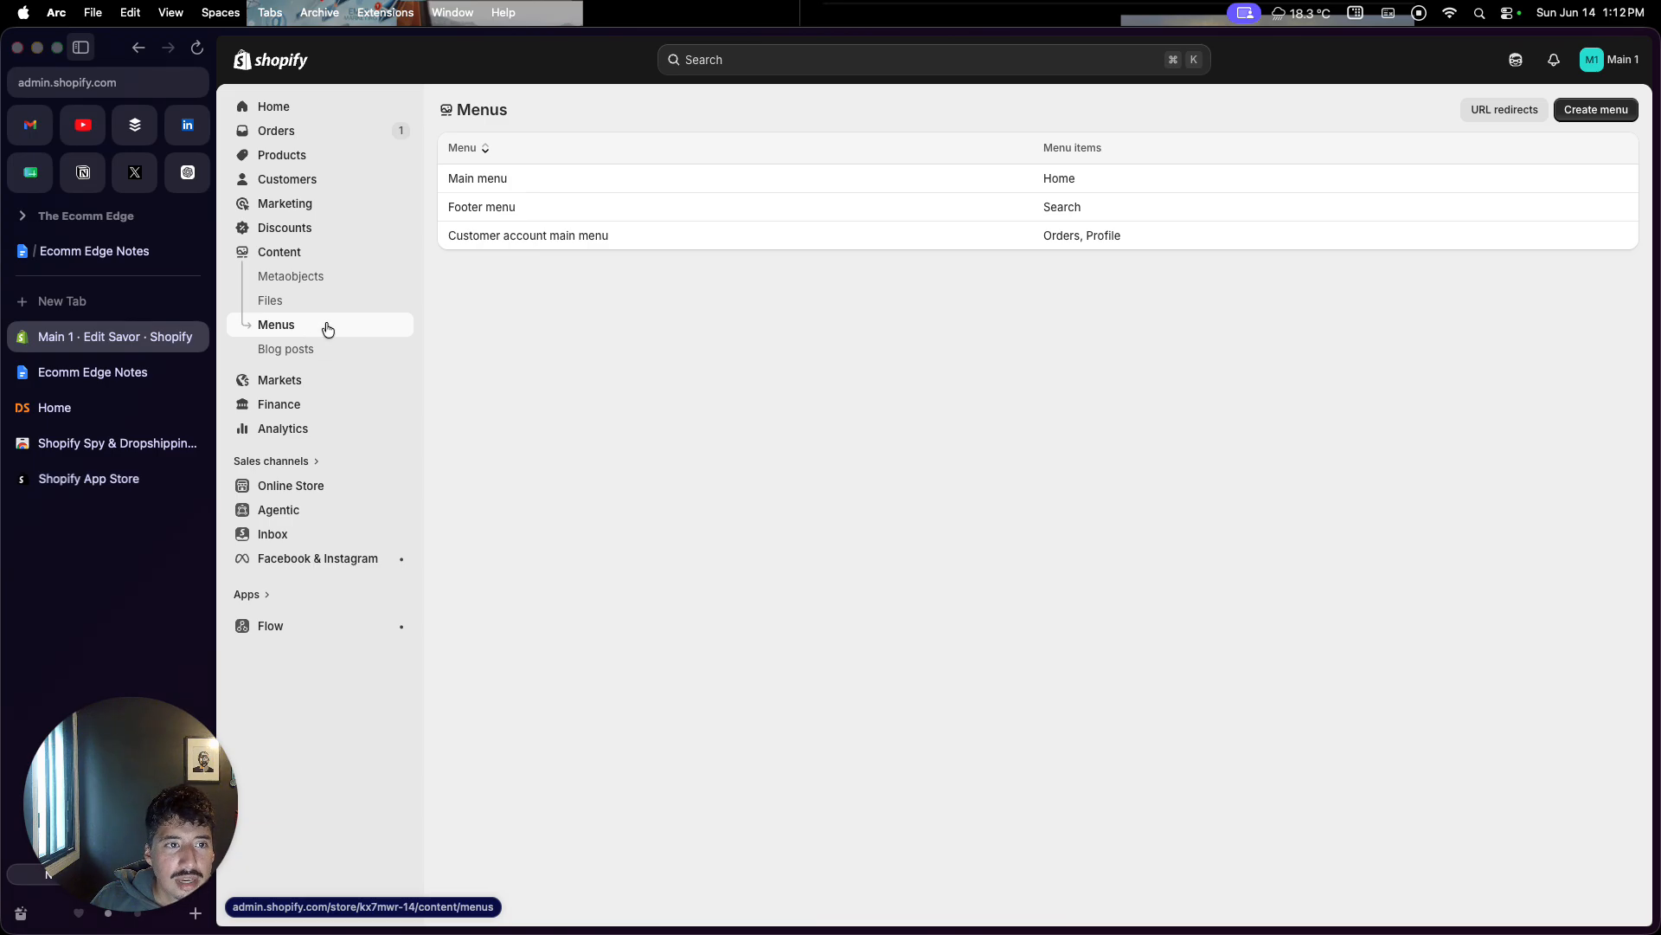
click(519, 181)
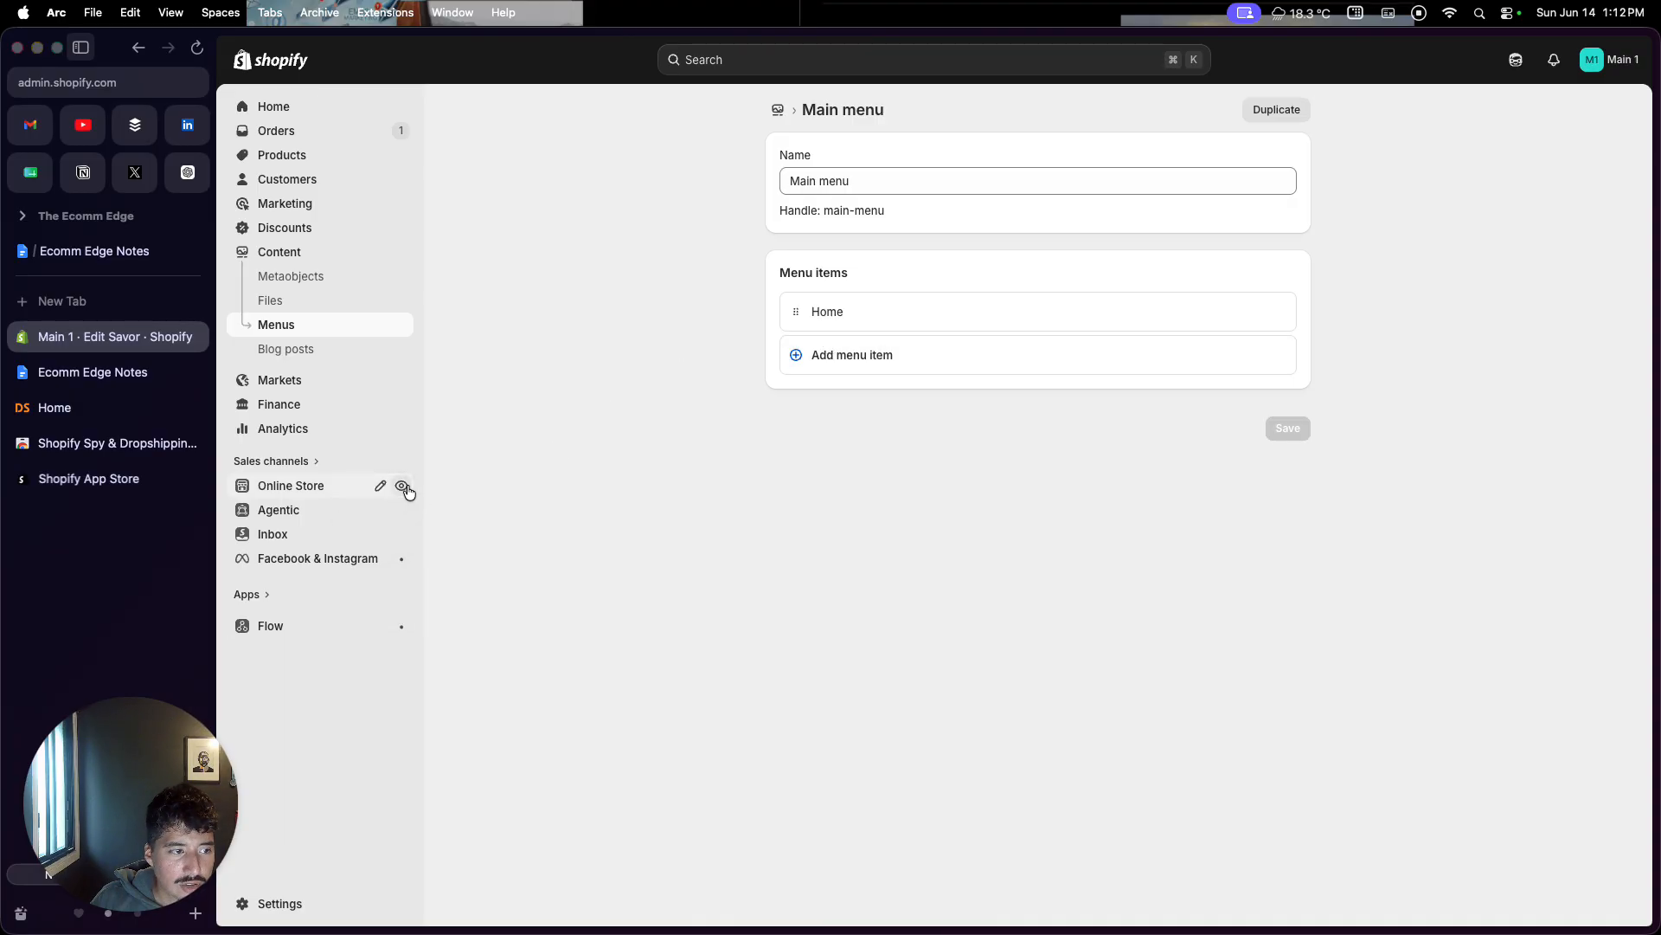
click(402, 487)
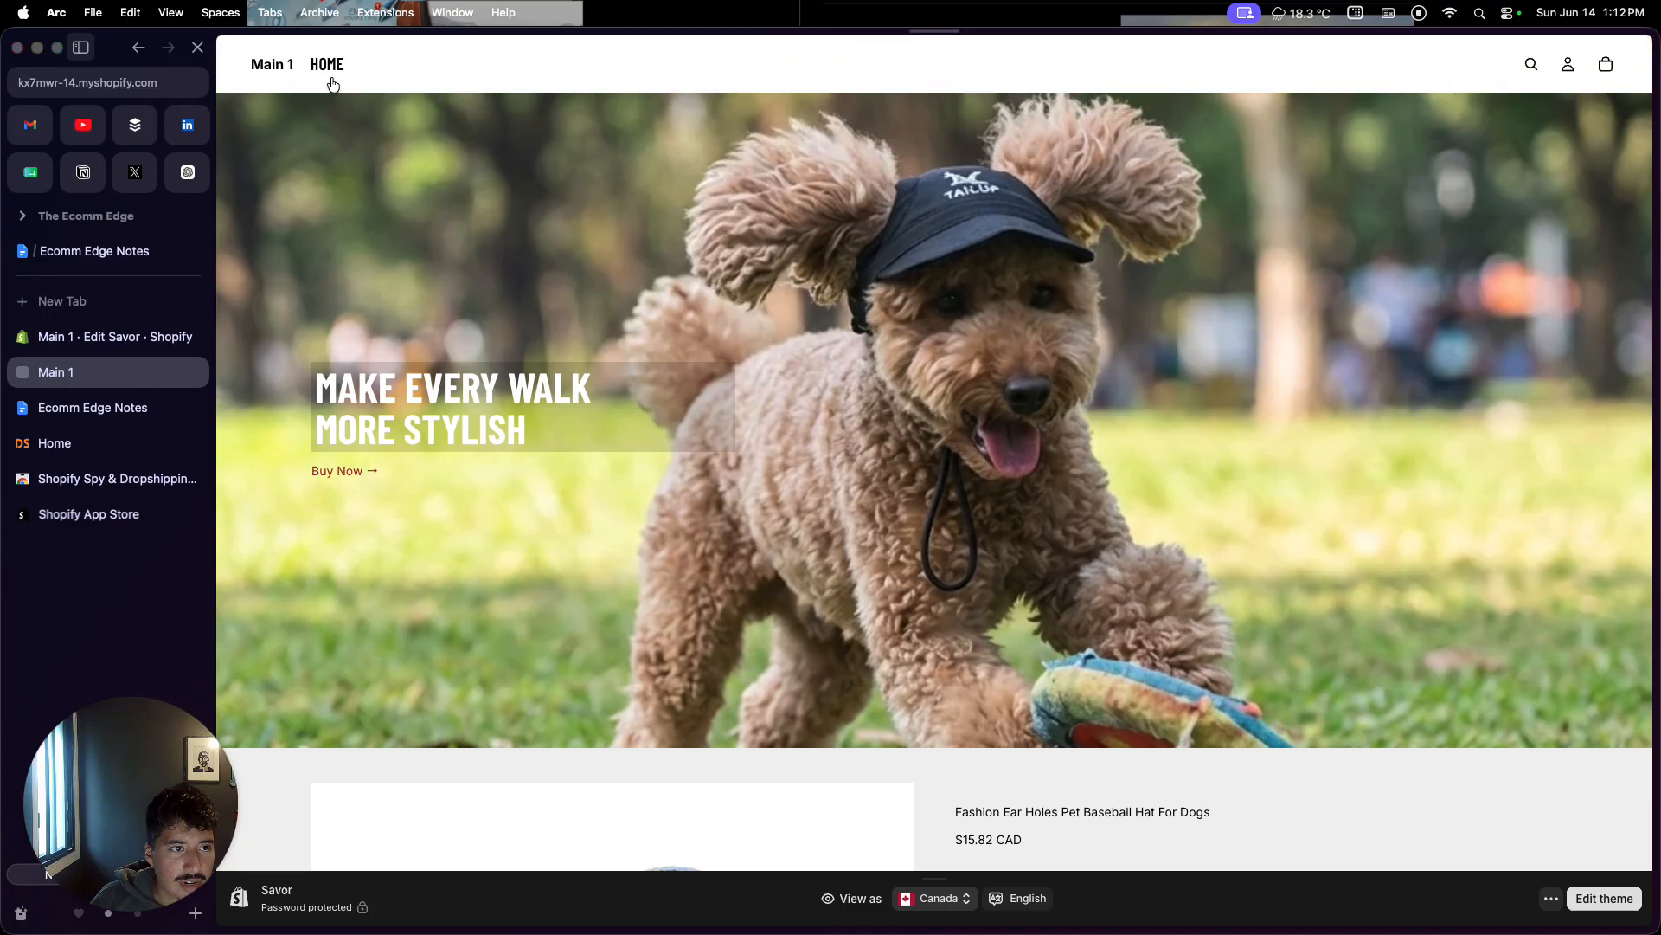
click(194, 374)
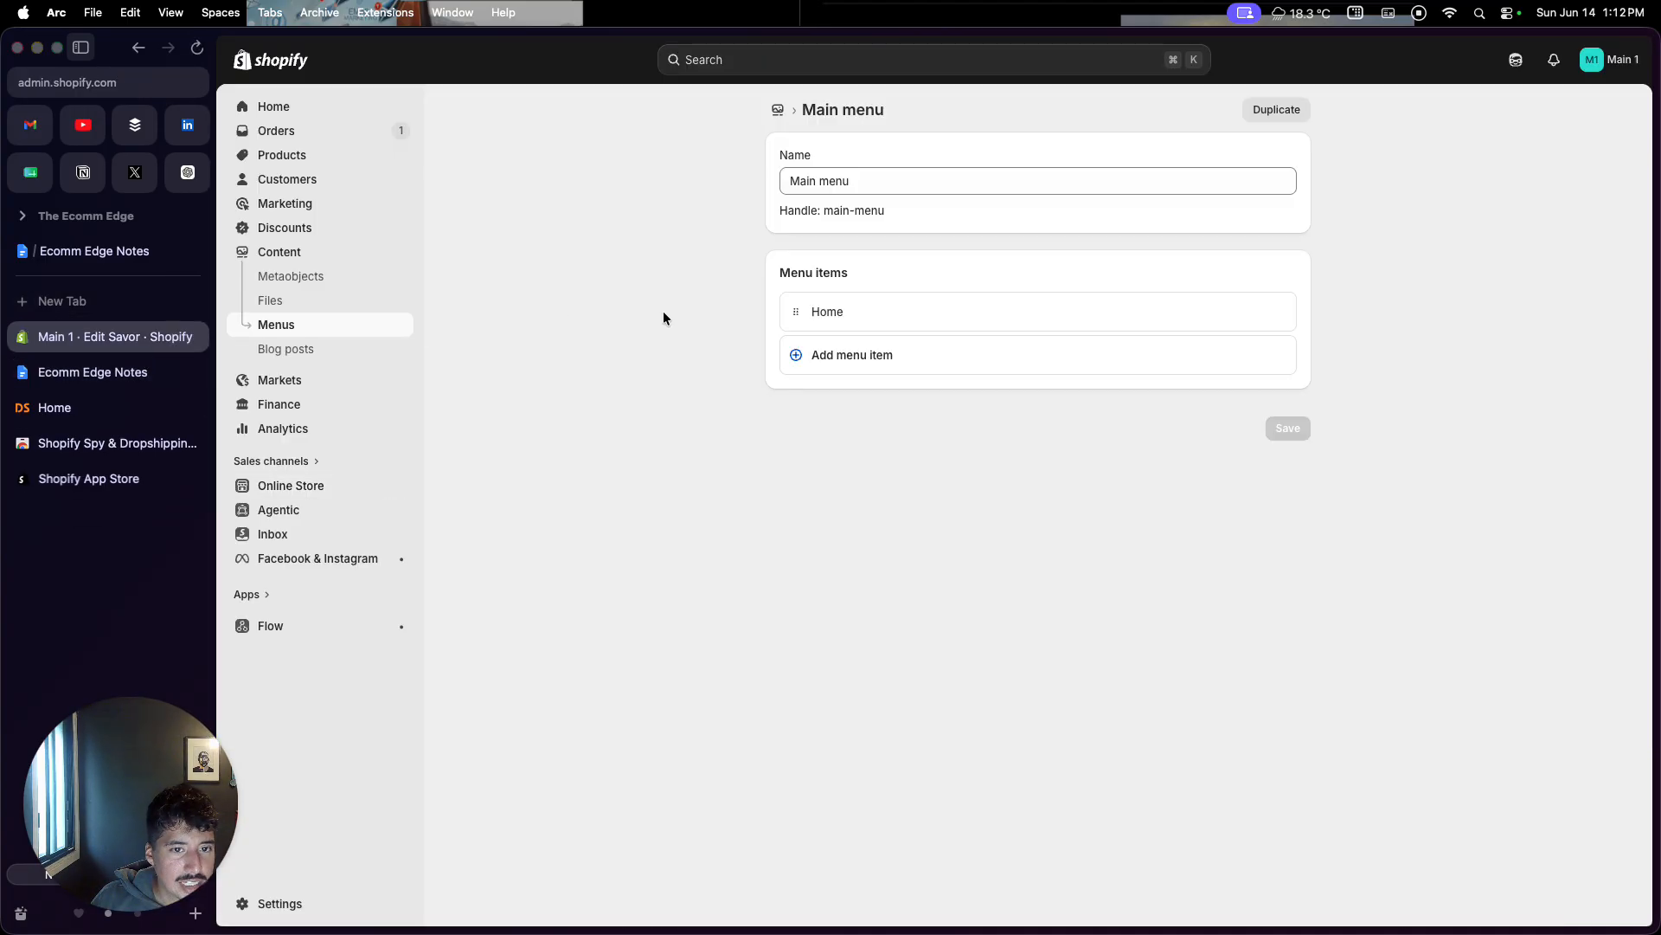
Step: Add a menu item labelled "Dog Hat" to the Main menu and link it to the pet baseball hat product
click(891, 356)
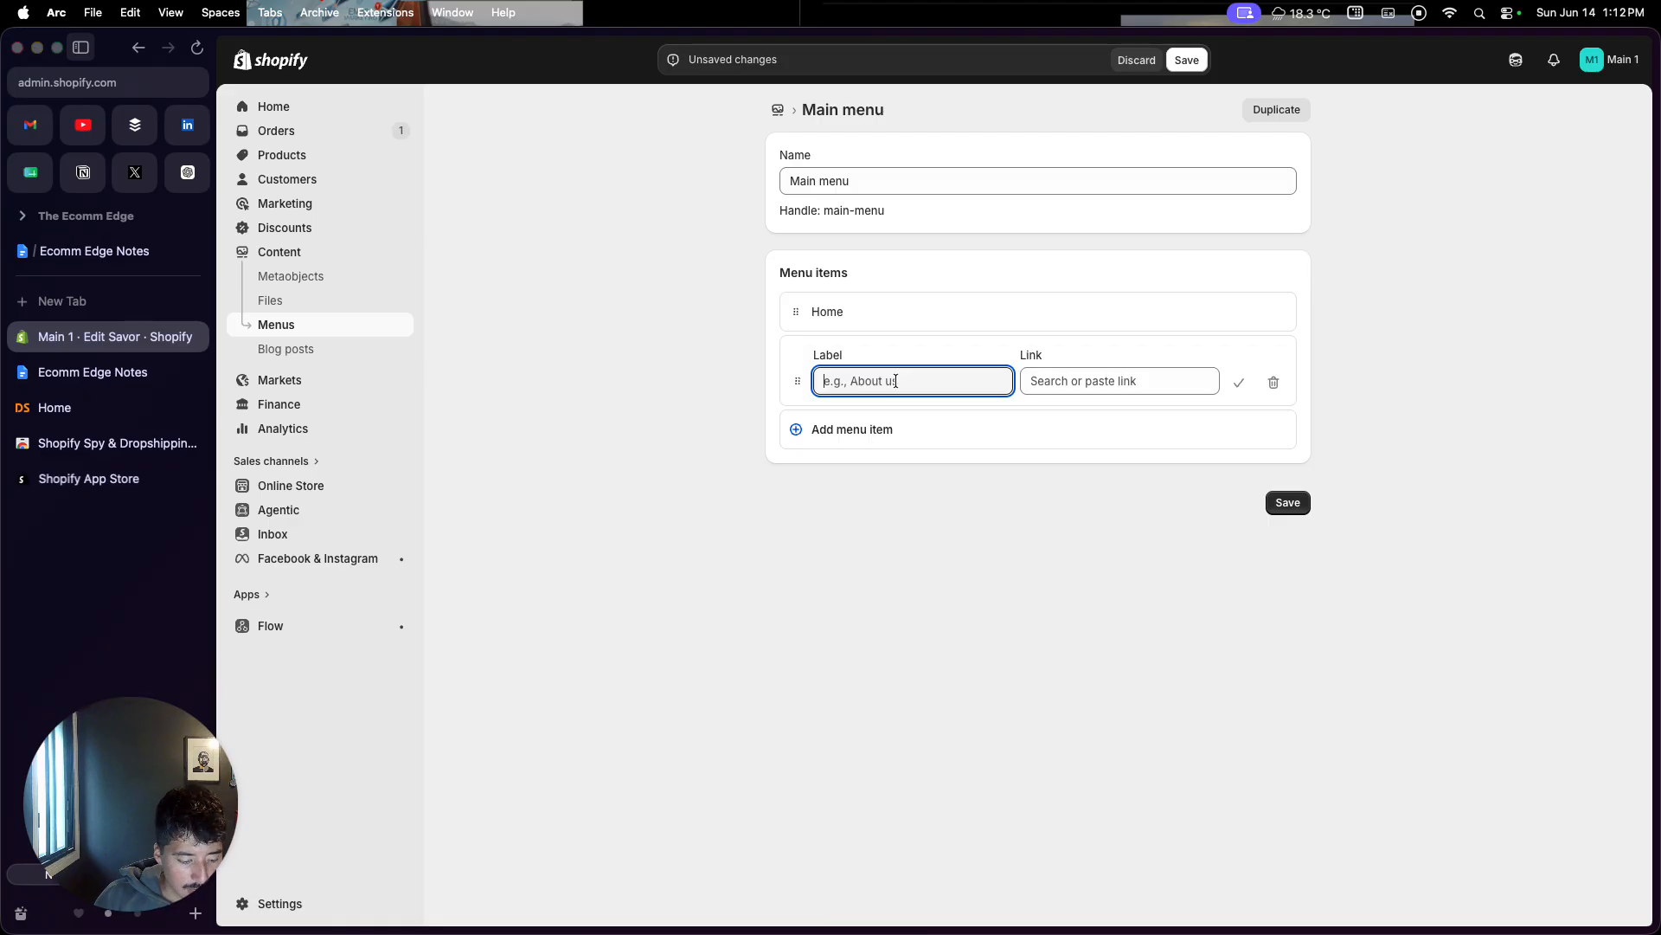
text(Product)
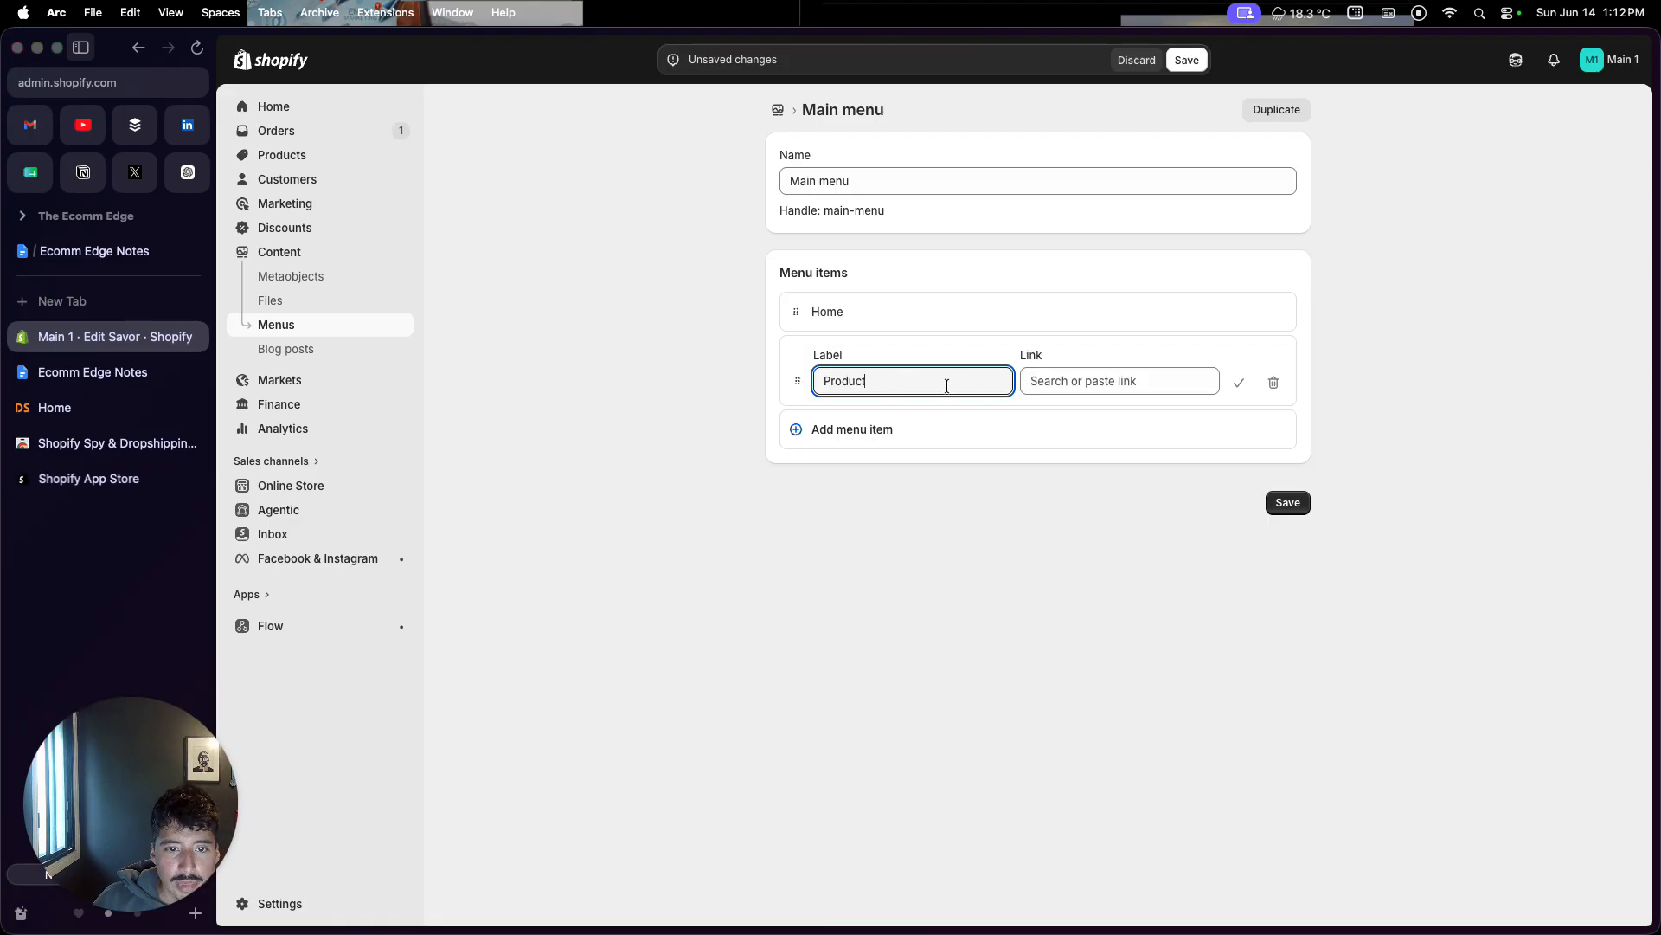
double_click(801, 388)
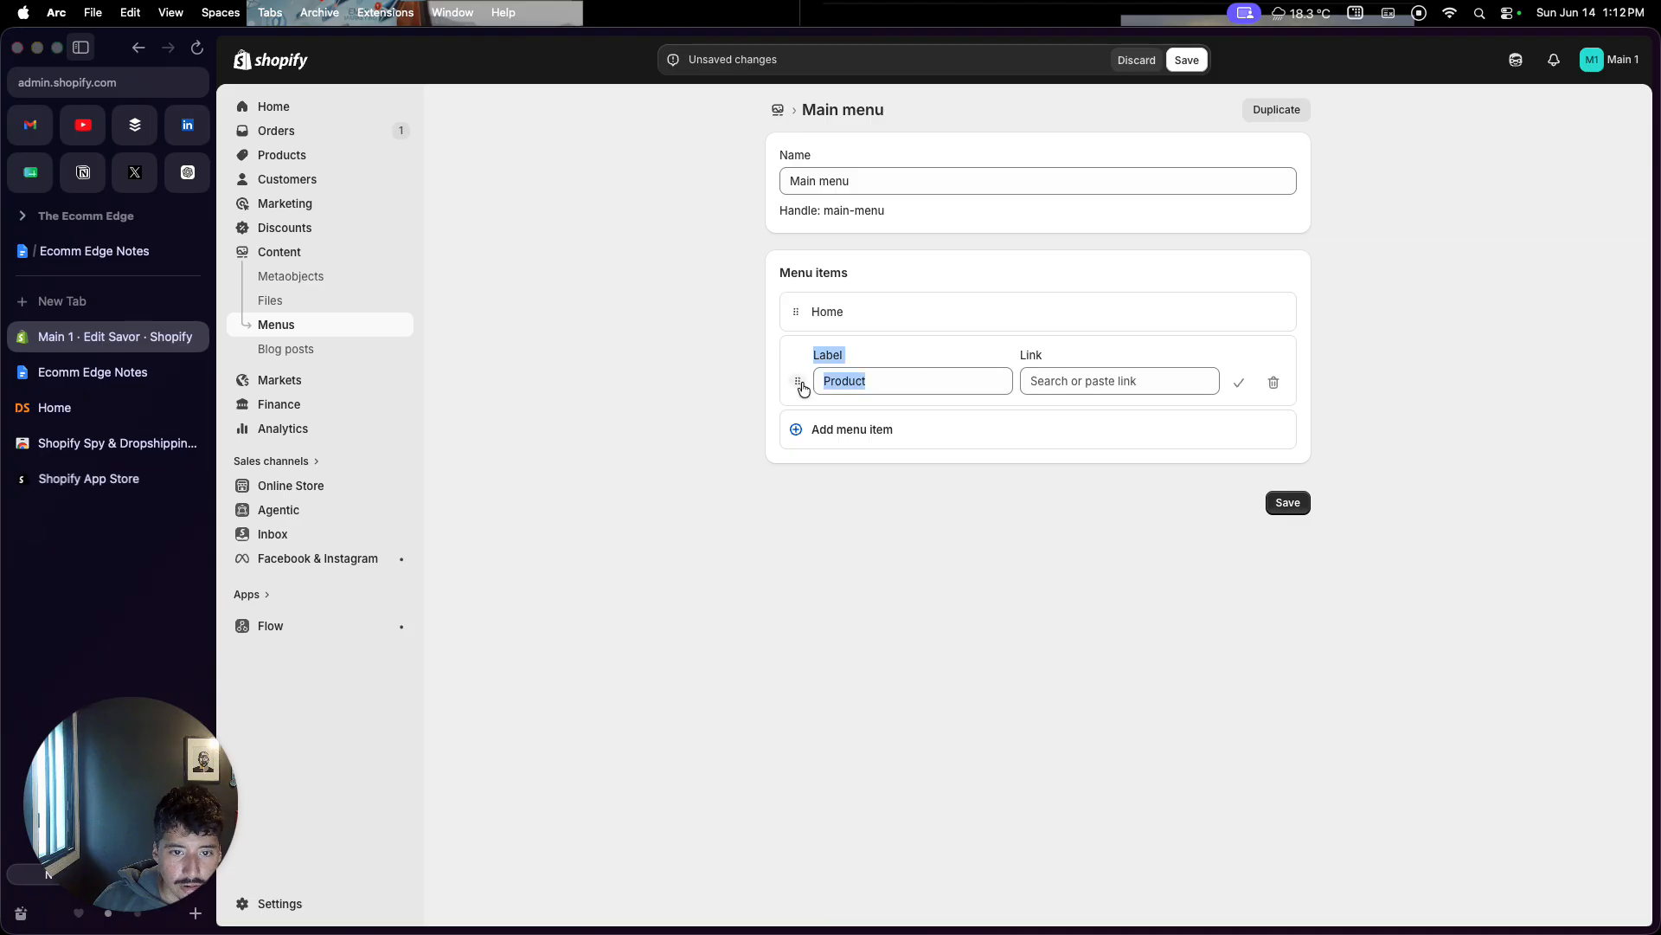
double_click(852, 380)
text(Dog Hat)
click(1082, 380)
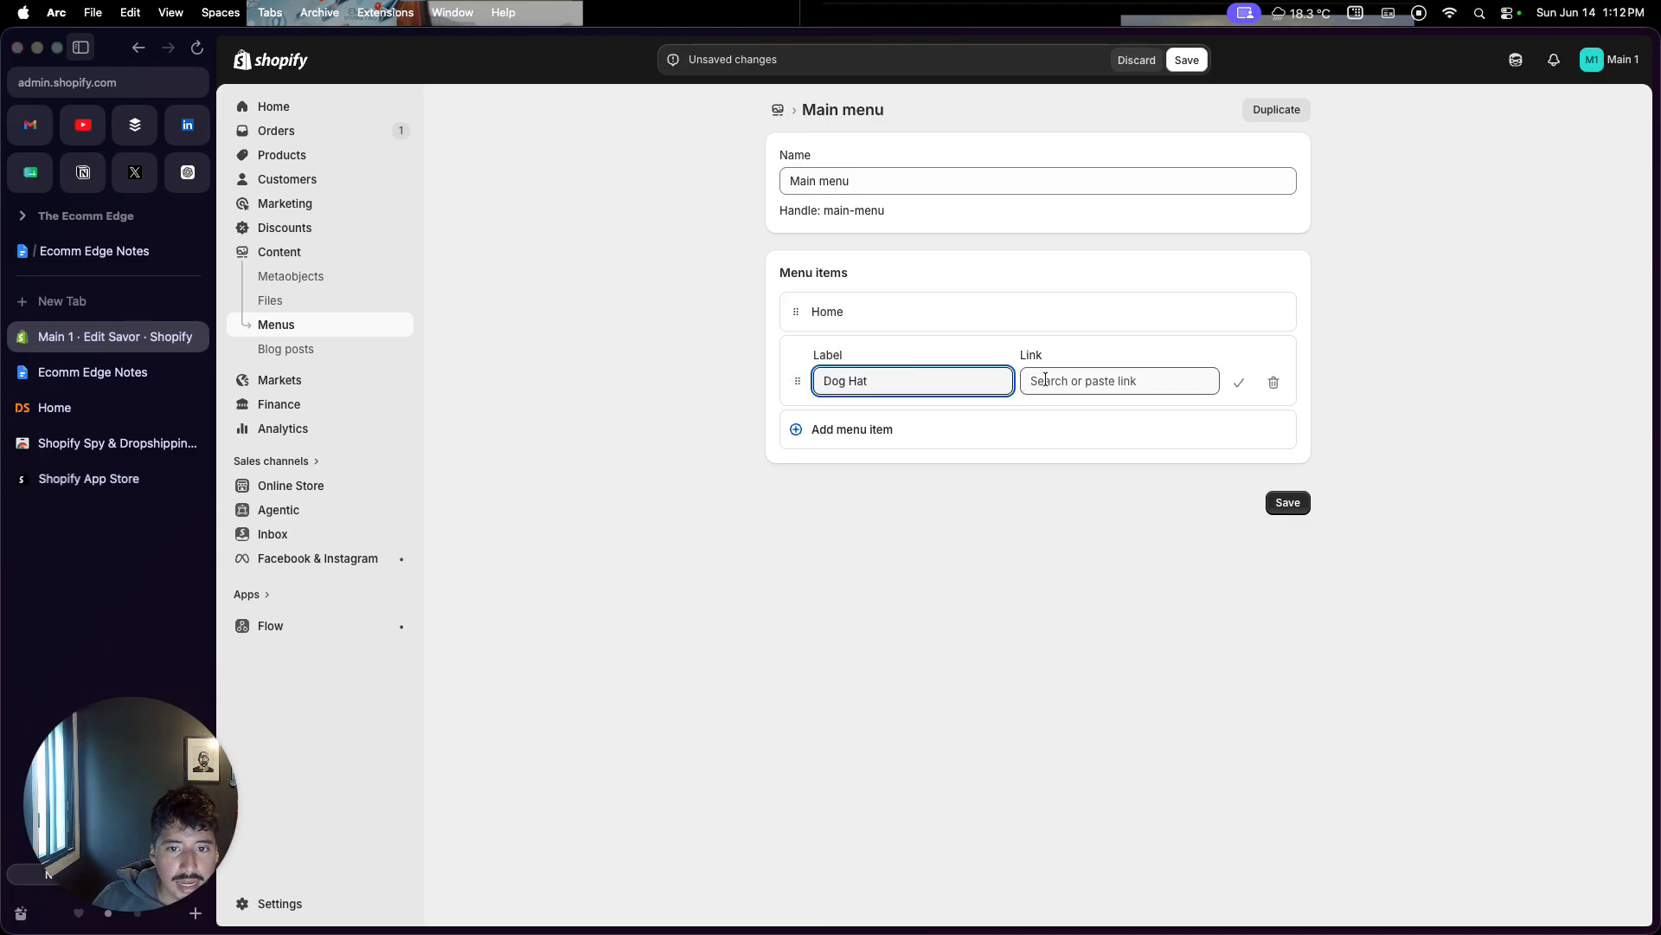
click(1105, 556)
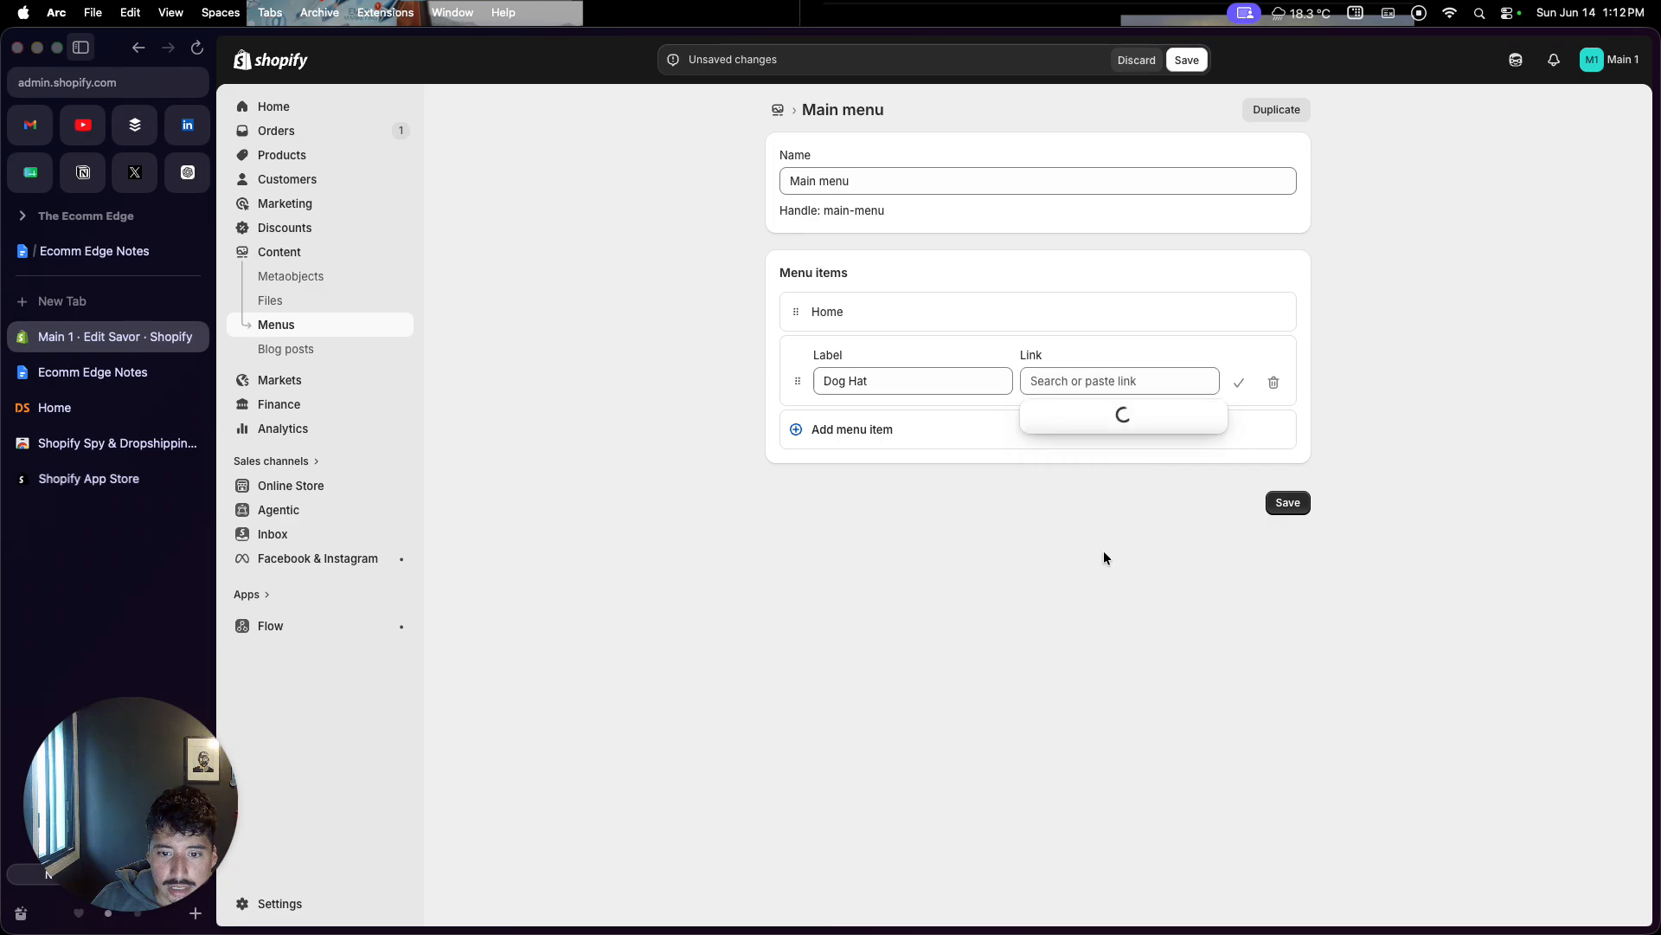
click(1096, 501)
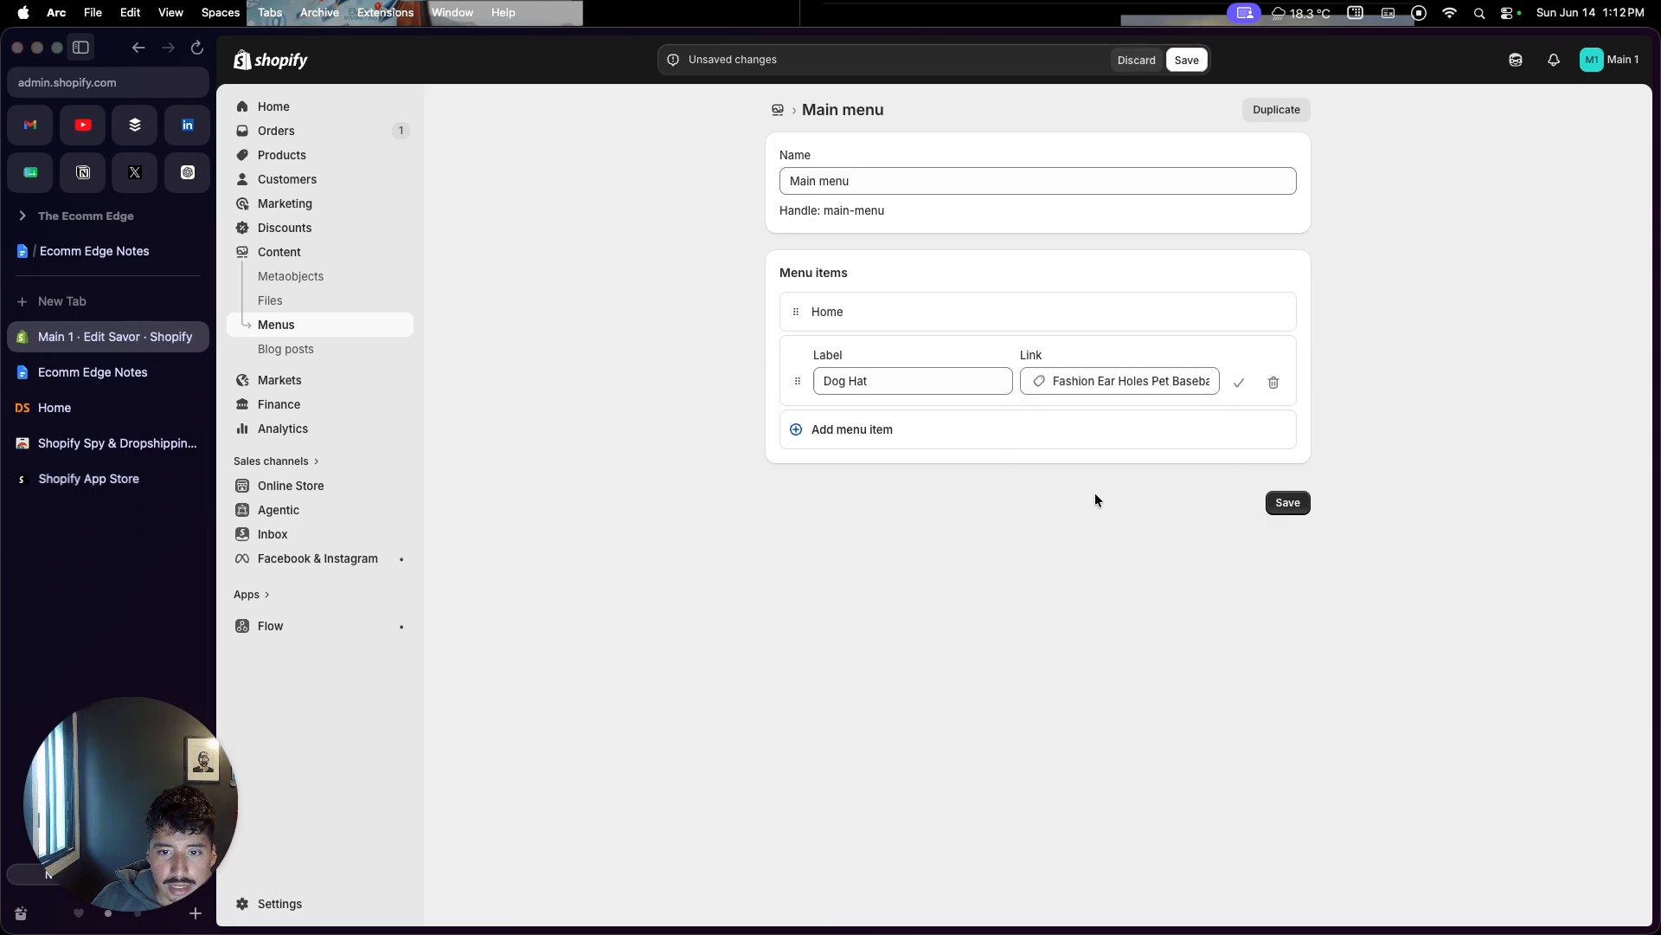
Step: Add a menu item labelled "About Us" and link it to the About Us page
click(1025, 437)
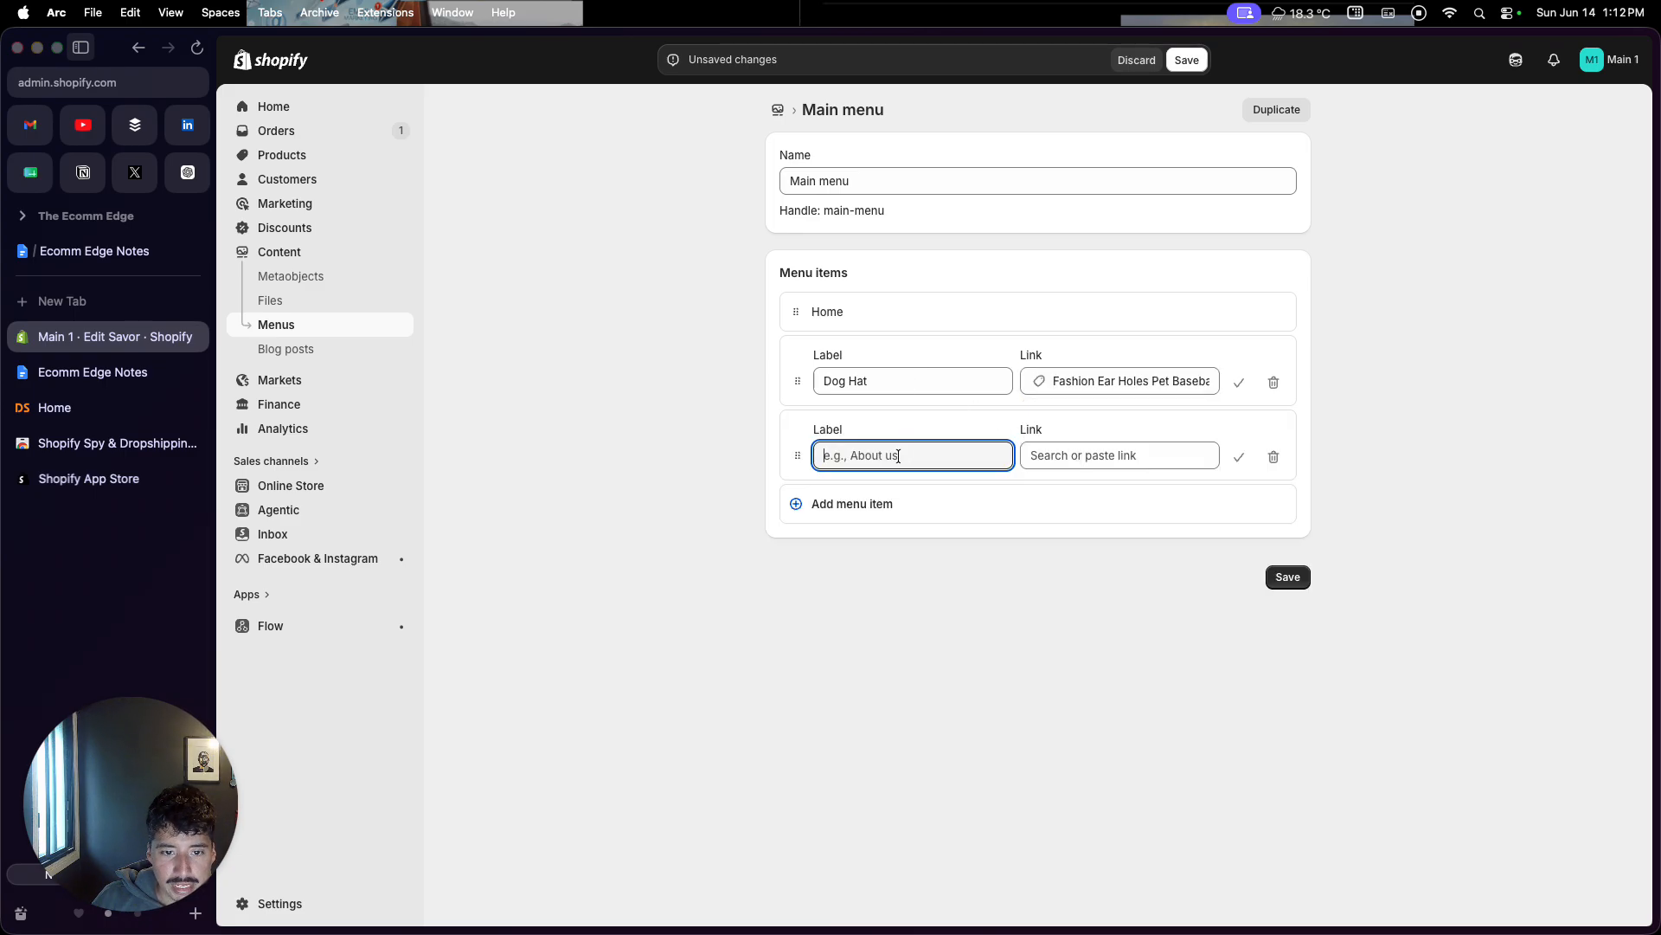
text(About Us)
click(1082, 455)
click(1097, 666)
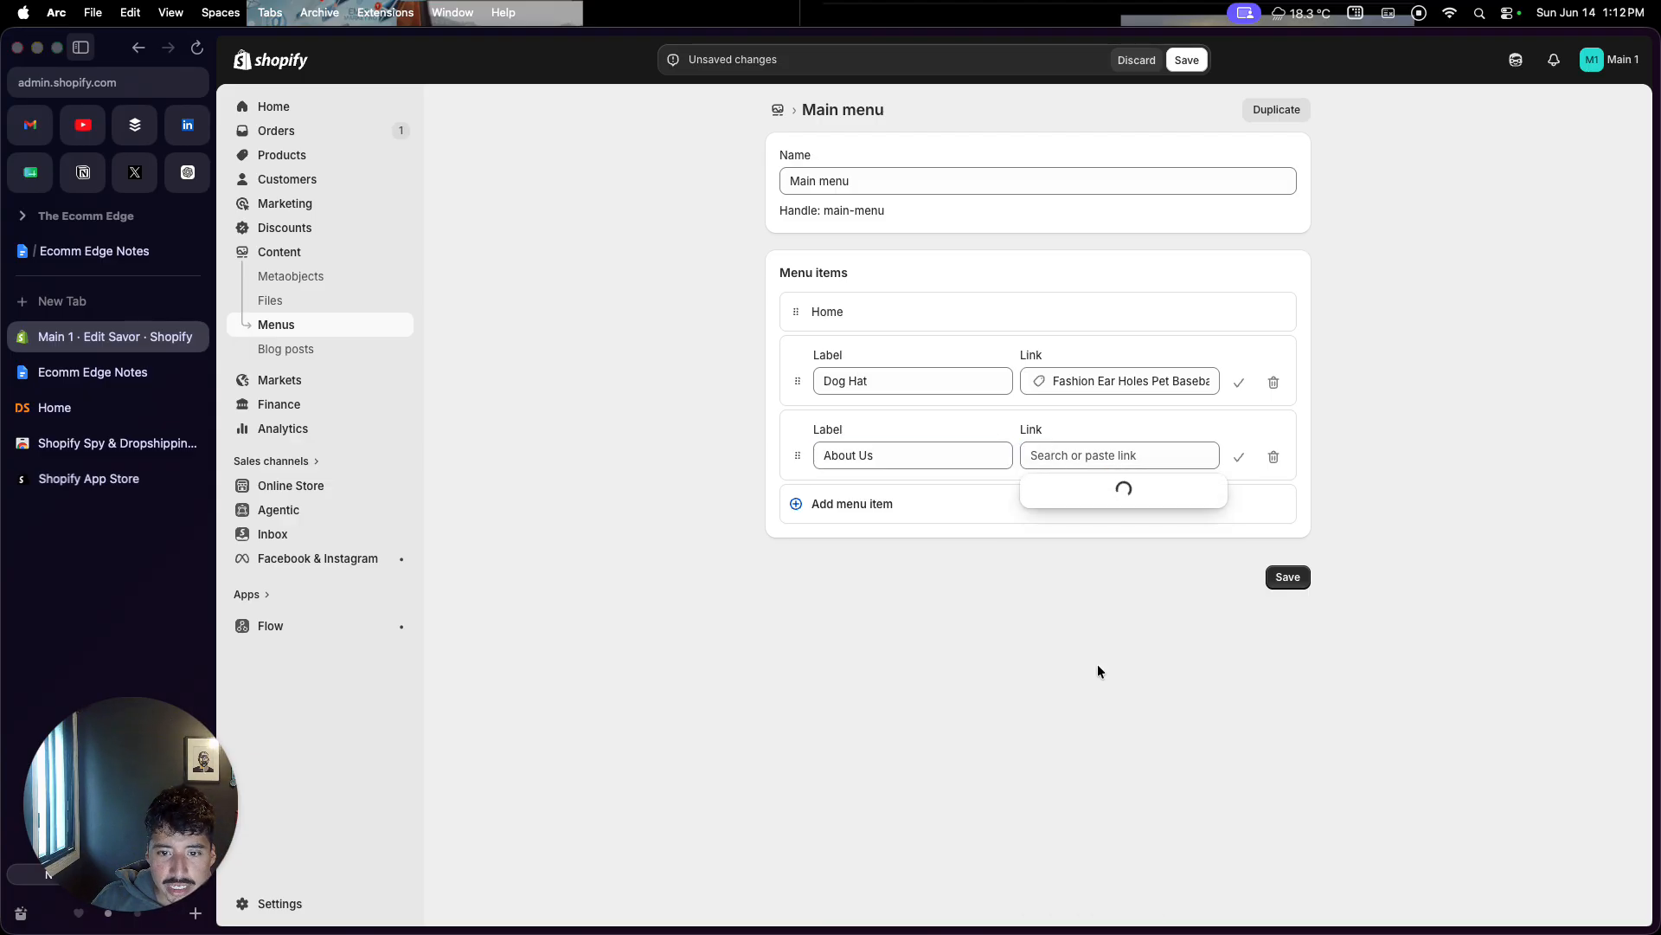
click(1089, 526)
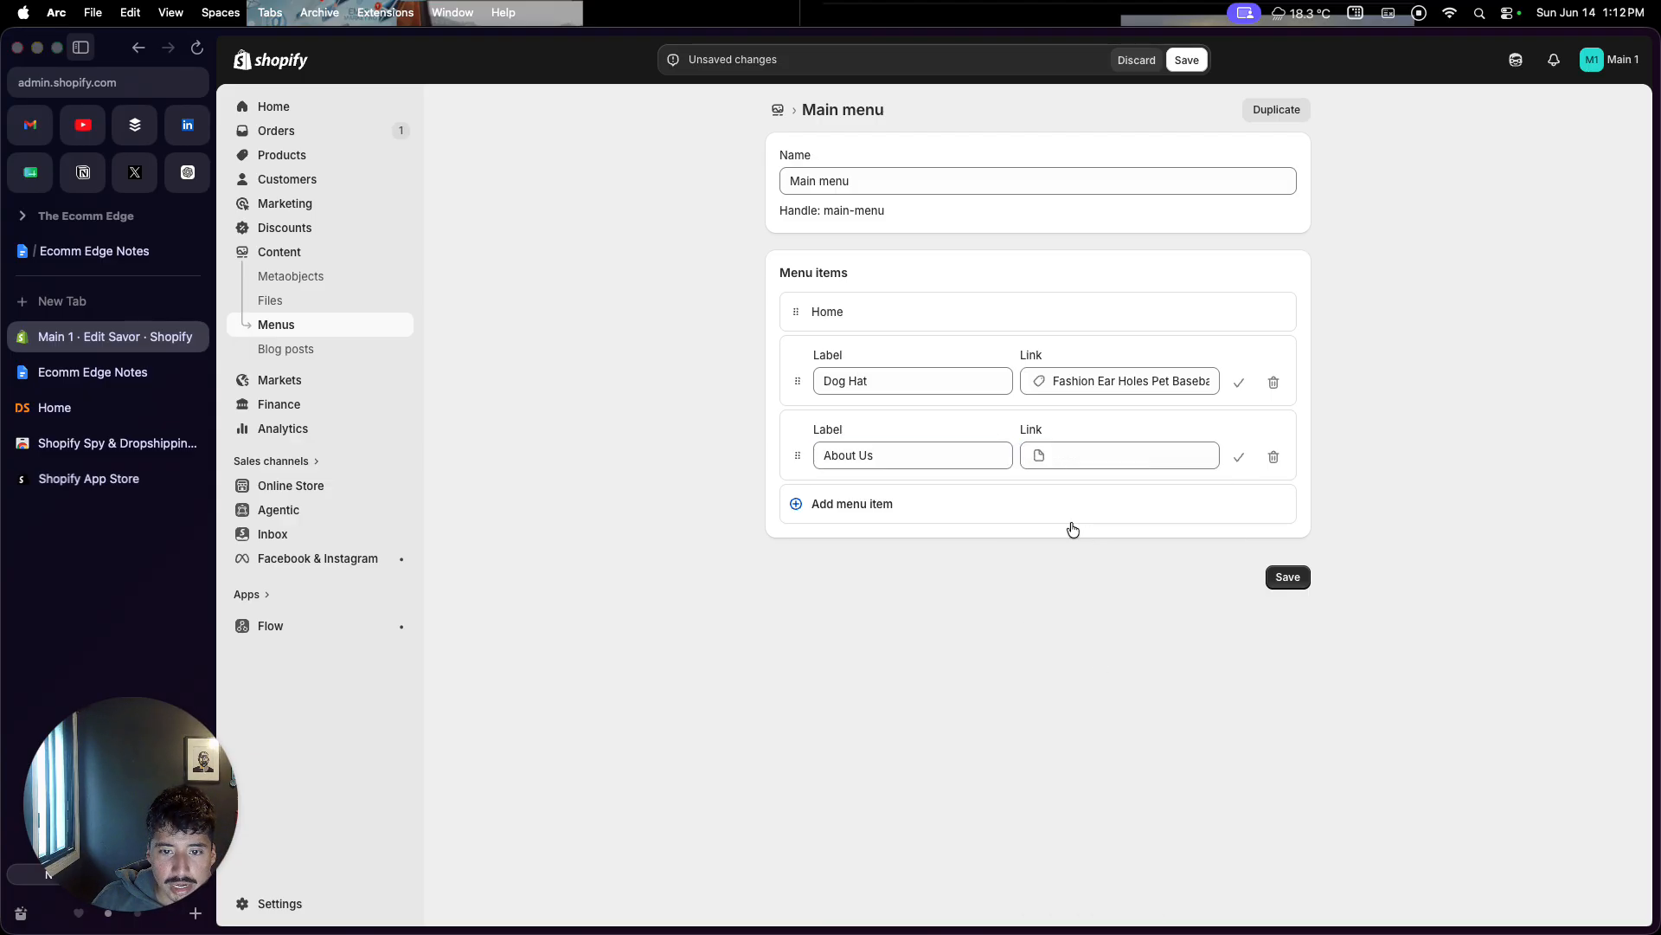
Step: Add a menu item labelled "FAQ" and link it to the FAQ page
click(918, 511)
text(FAQ)
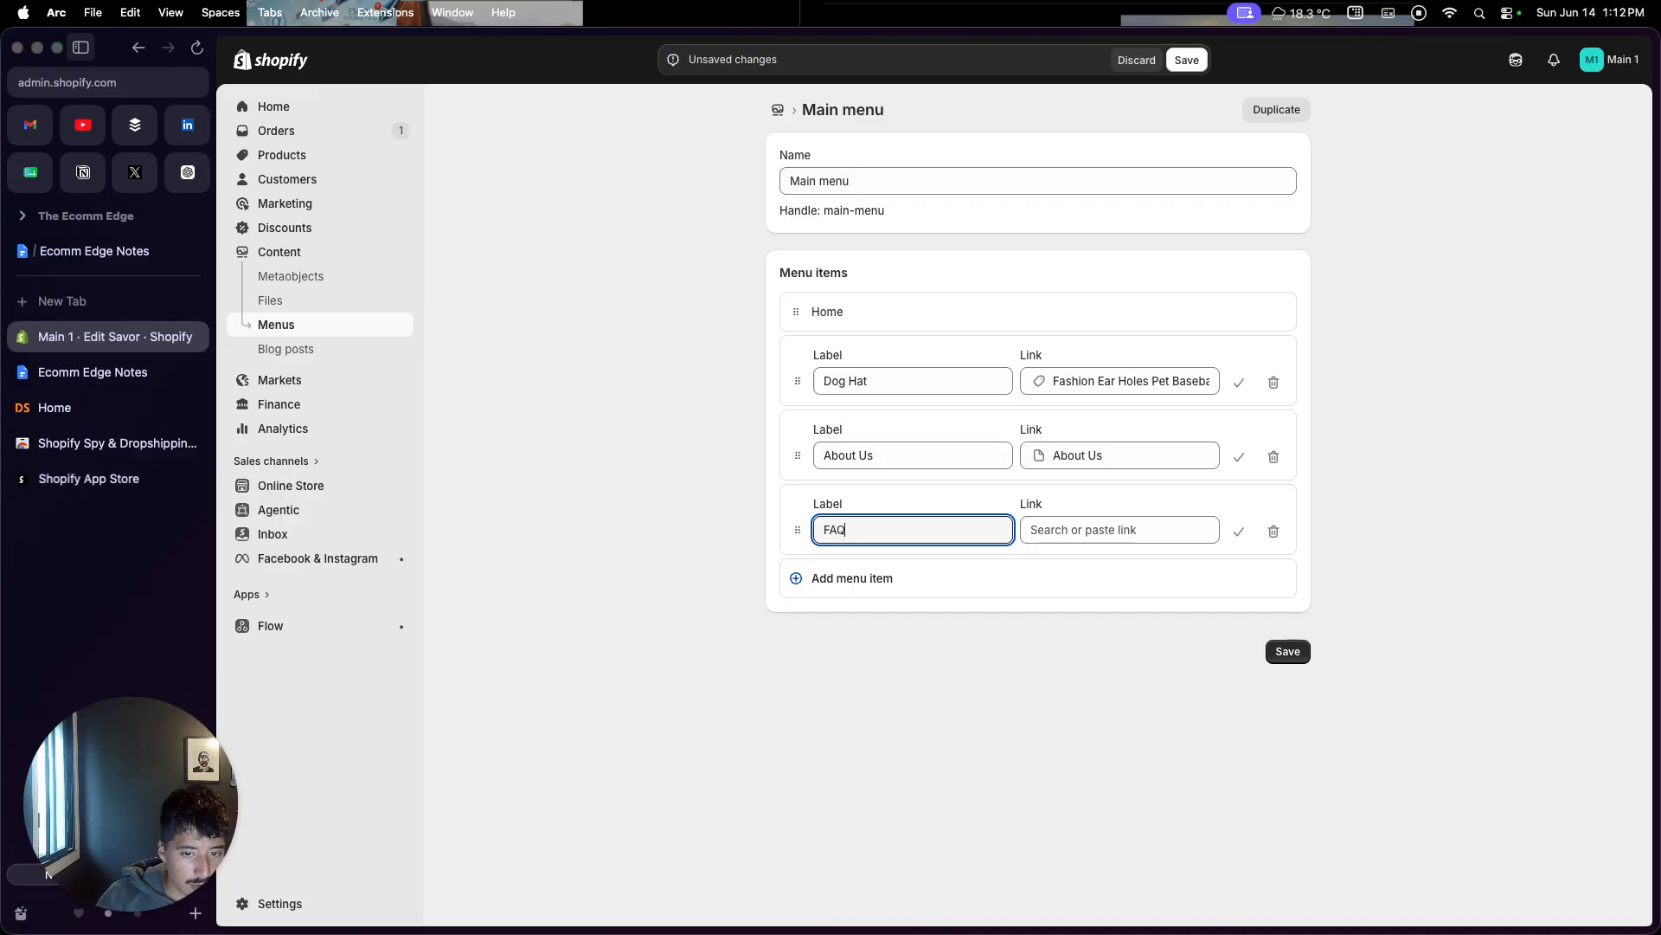
click(1059, 529)
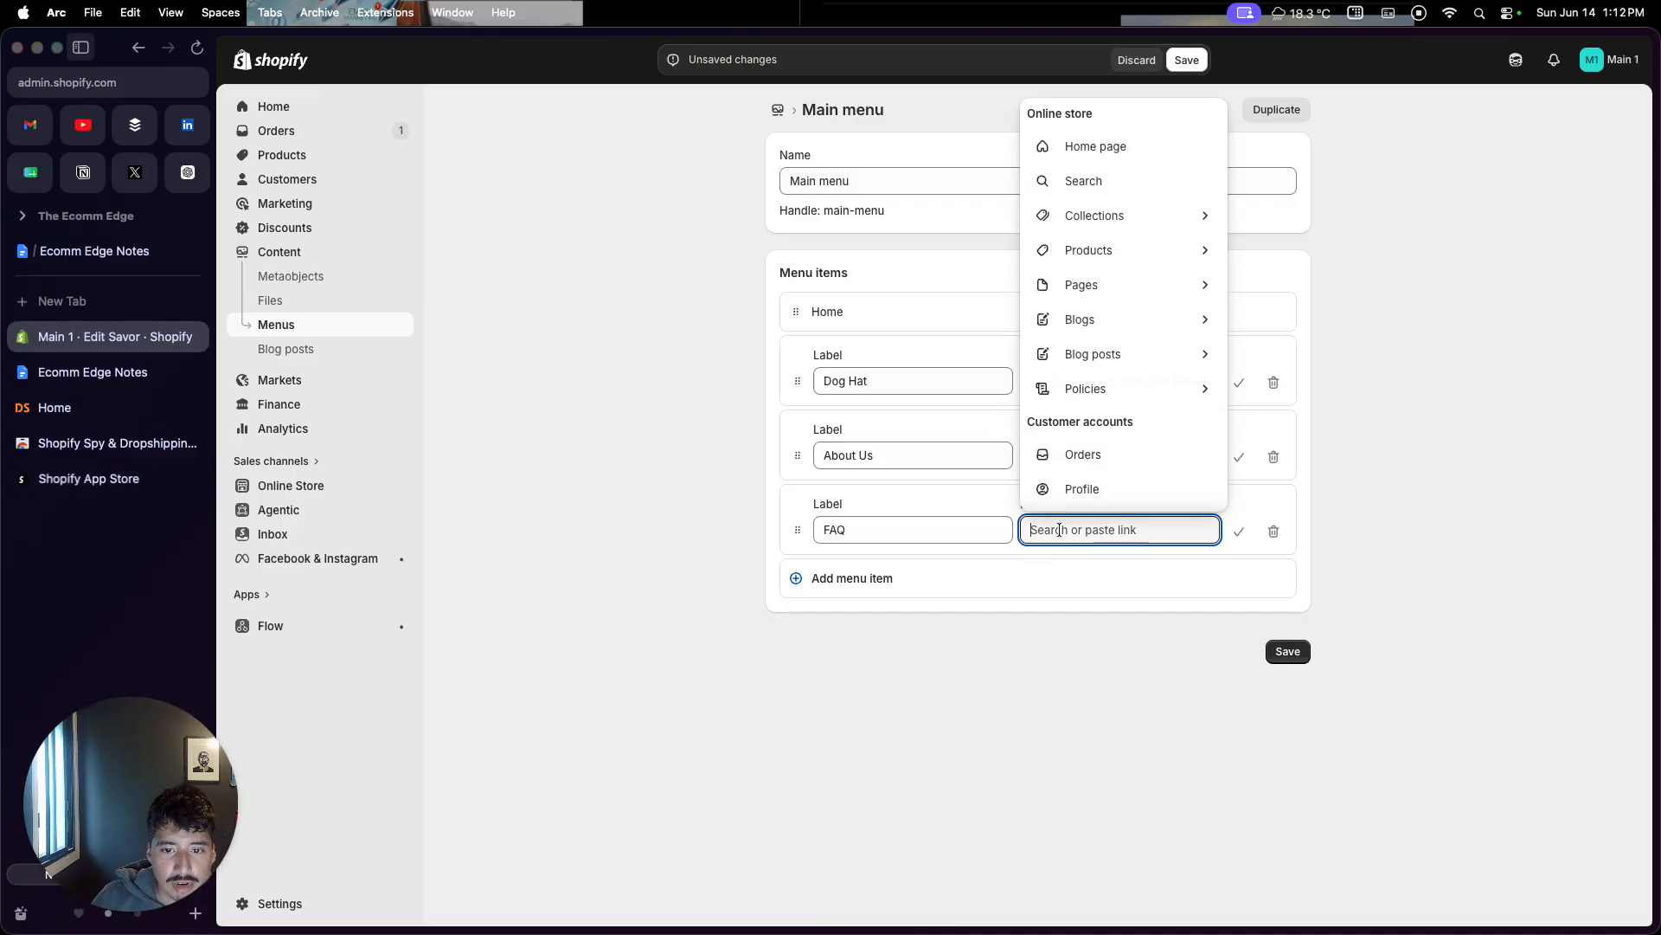
click(1104, 283)
click(1076, 671)
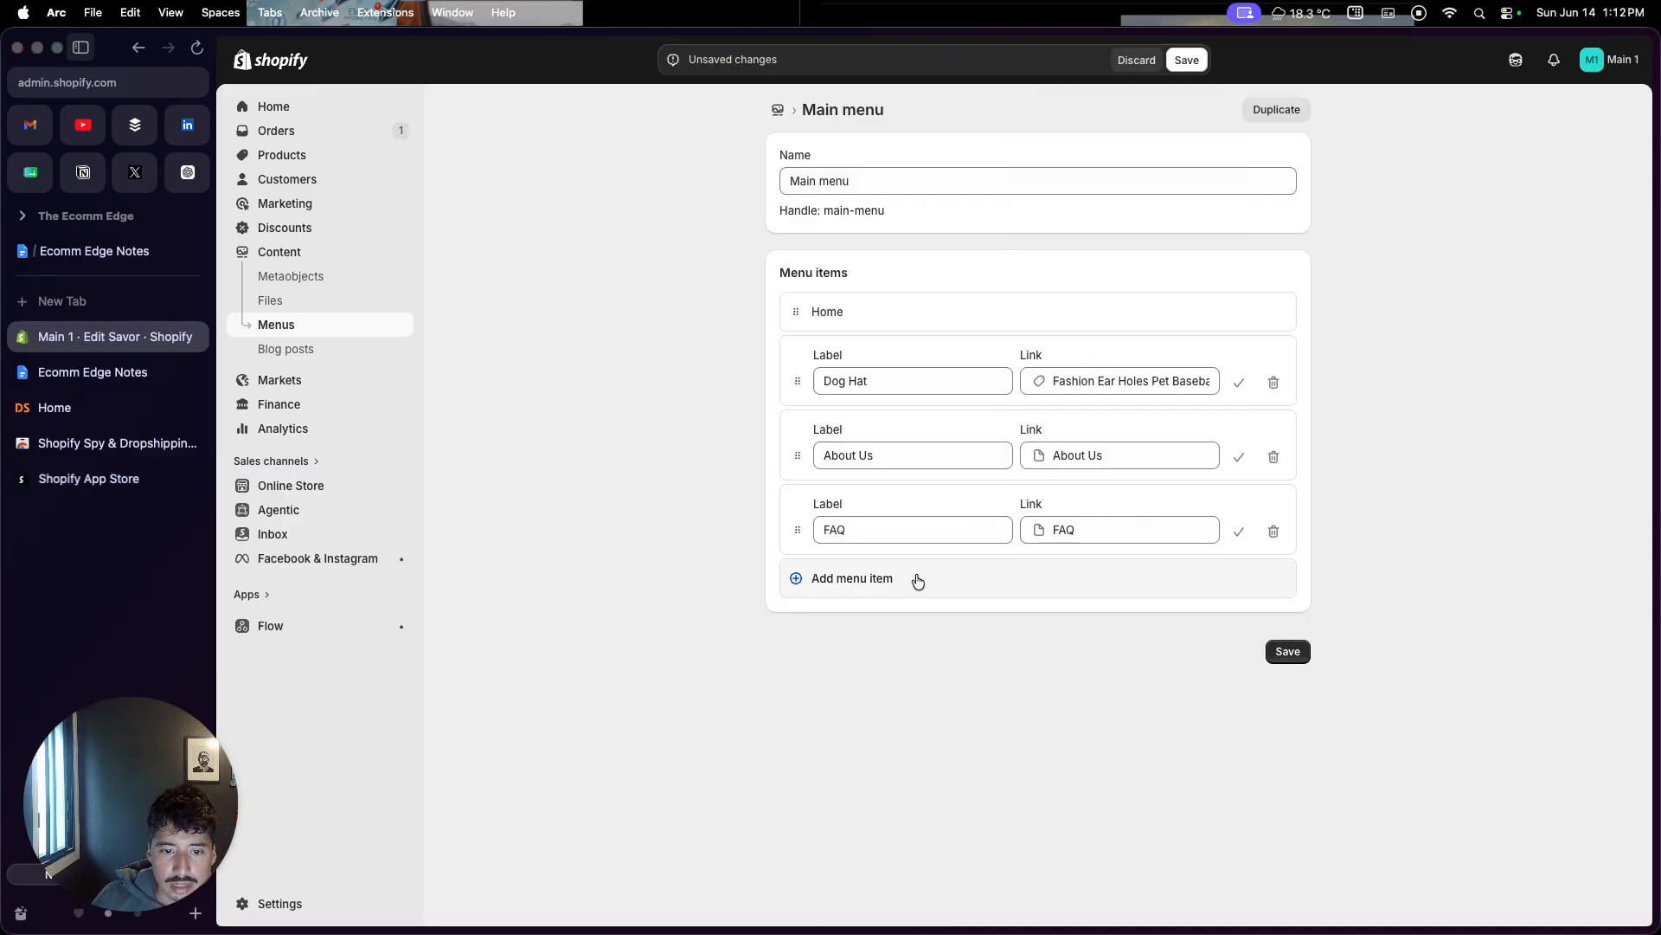
Step: Add a menu item labelled "Contact US" linked to the Contact Us page and save the Main menu
click(910, 580)
text(Contact US)
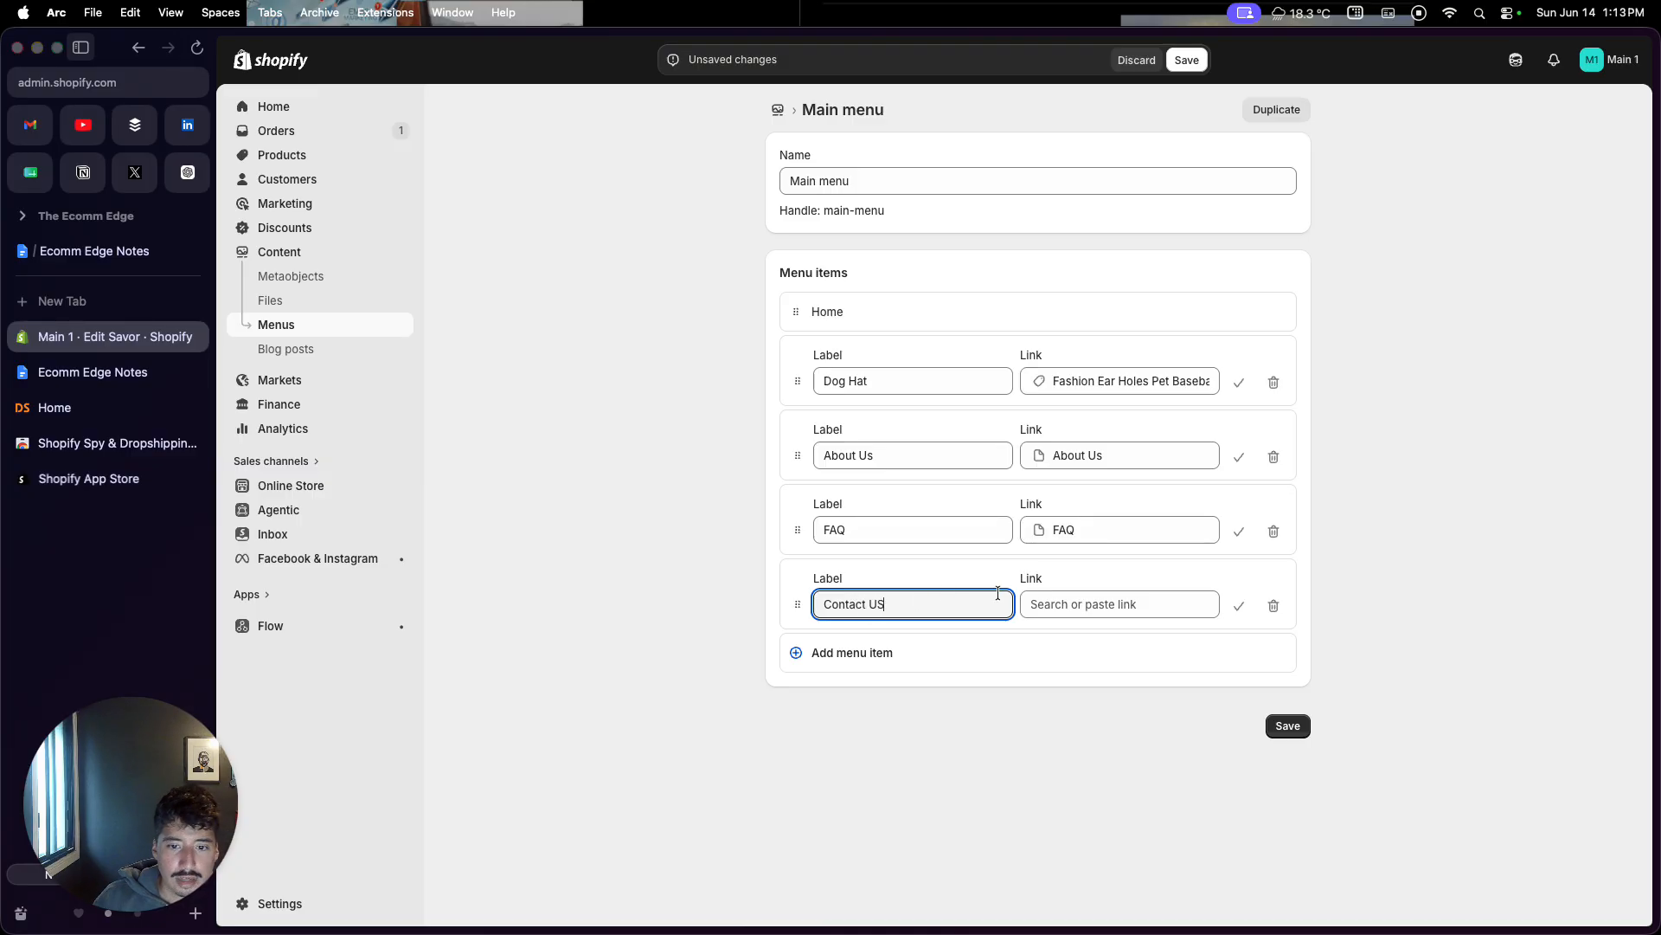
click(1053, 611)
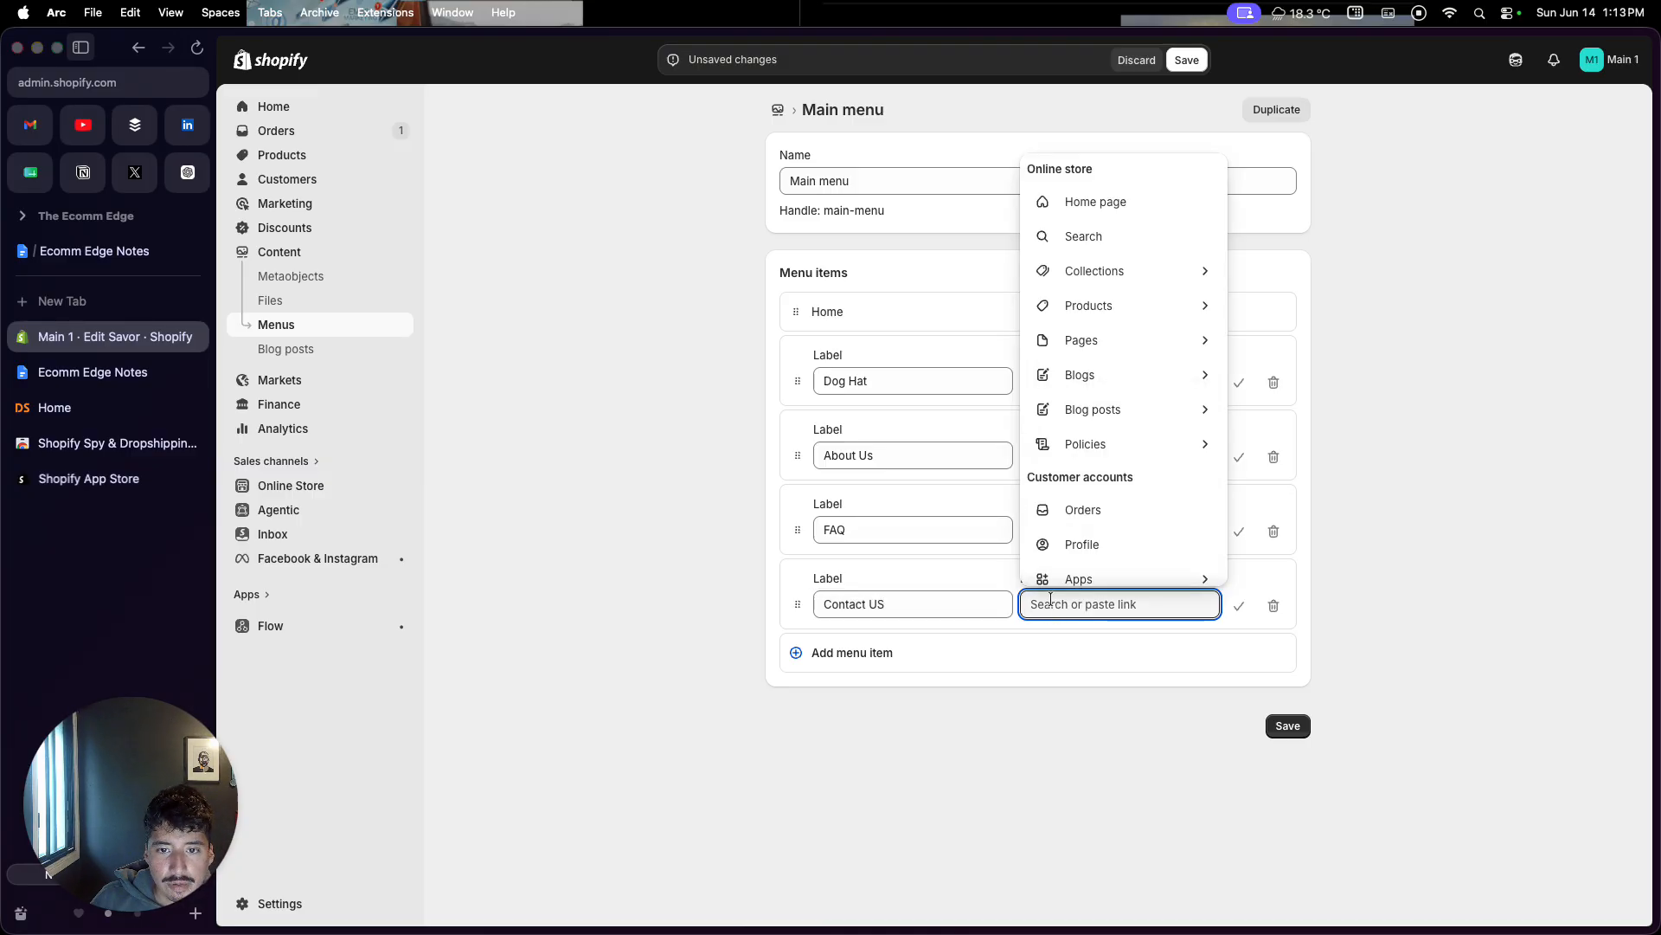
click(1118, 342)
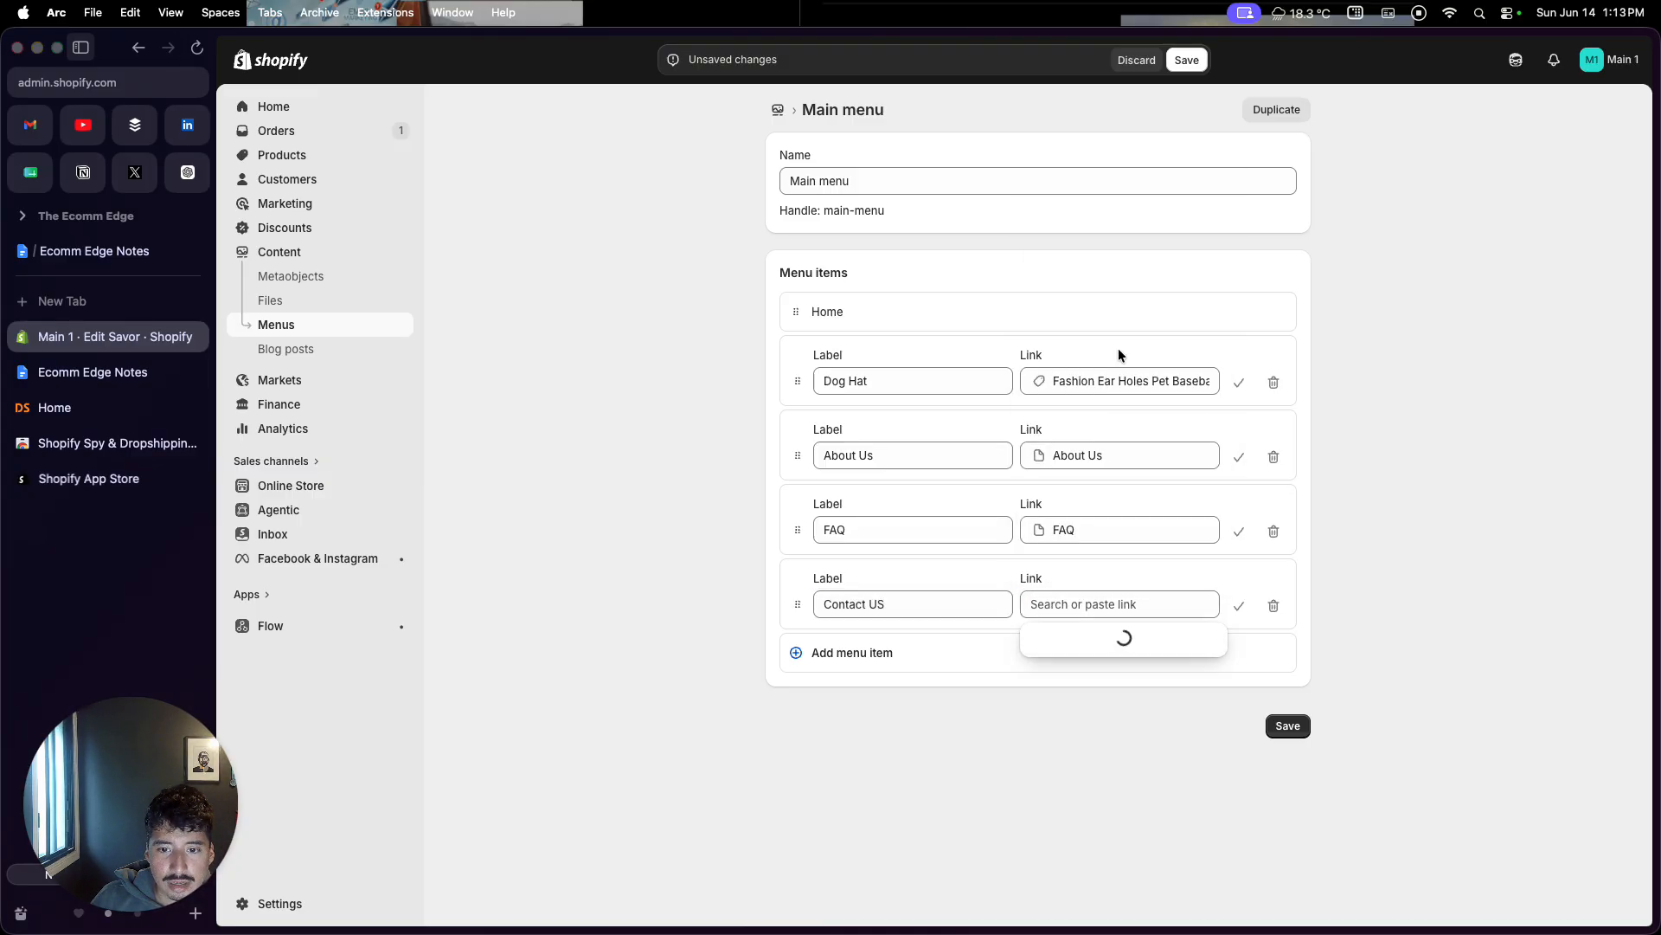
click(1270, 726)
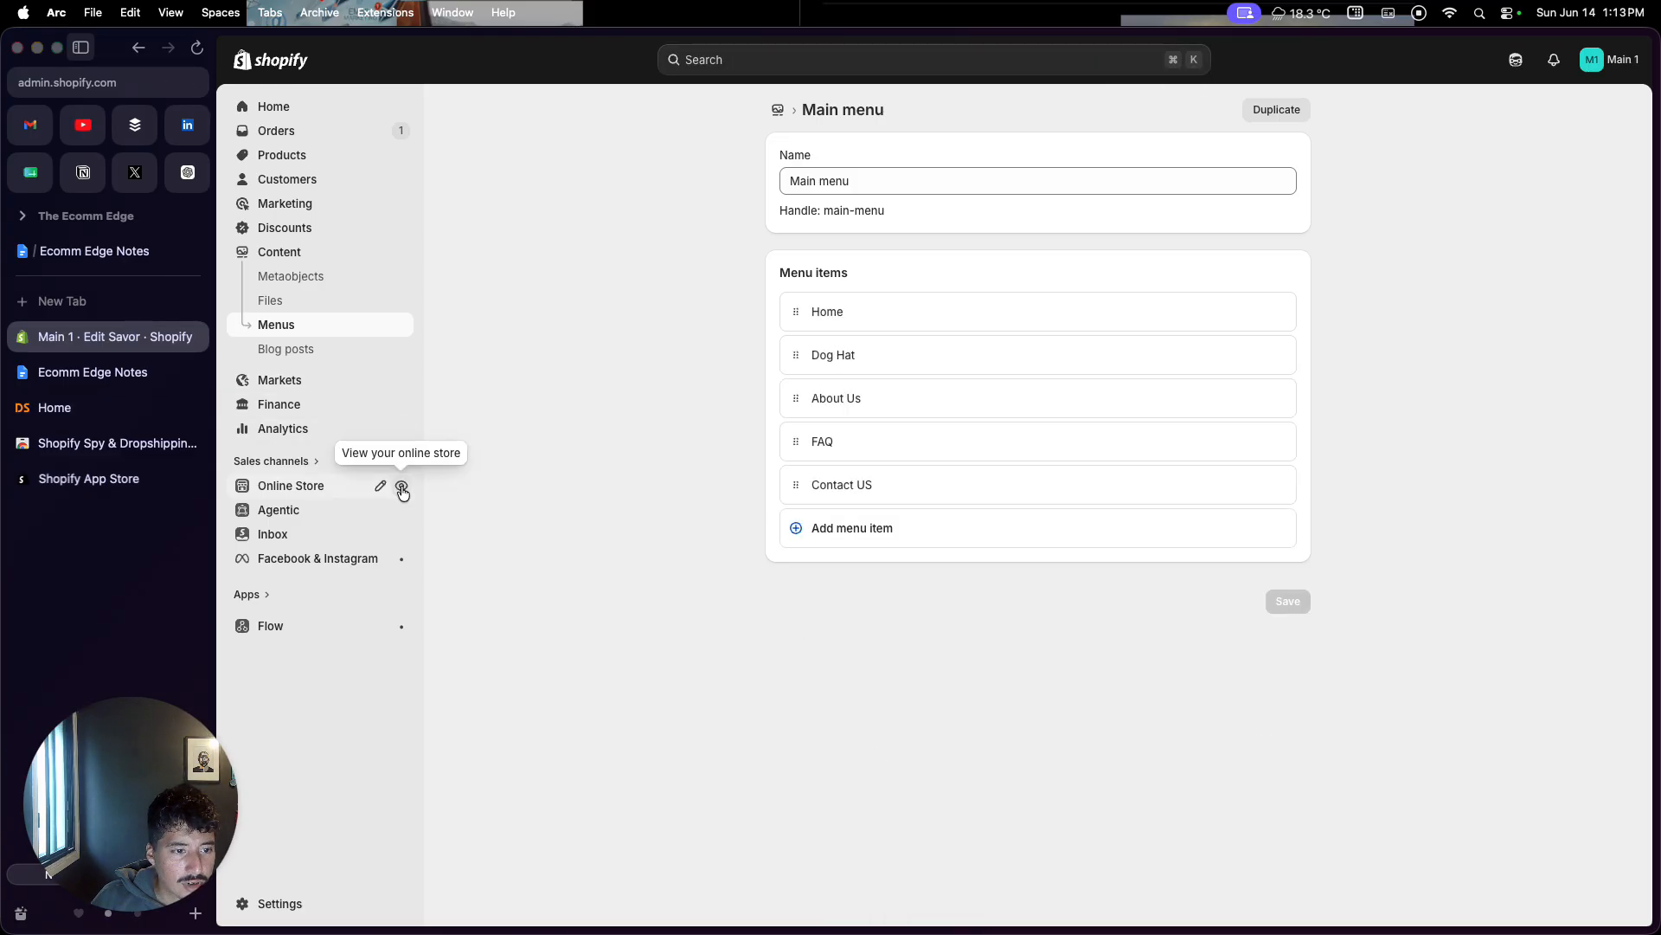
Step: View the online store, reload it and check its header navigation against the saved Main menu items
click(402, 489)
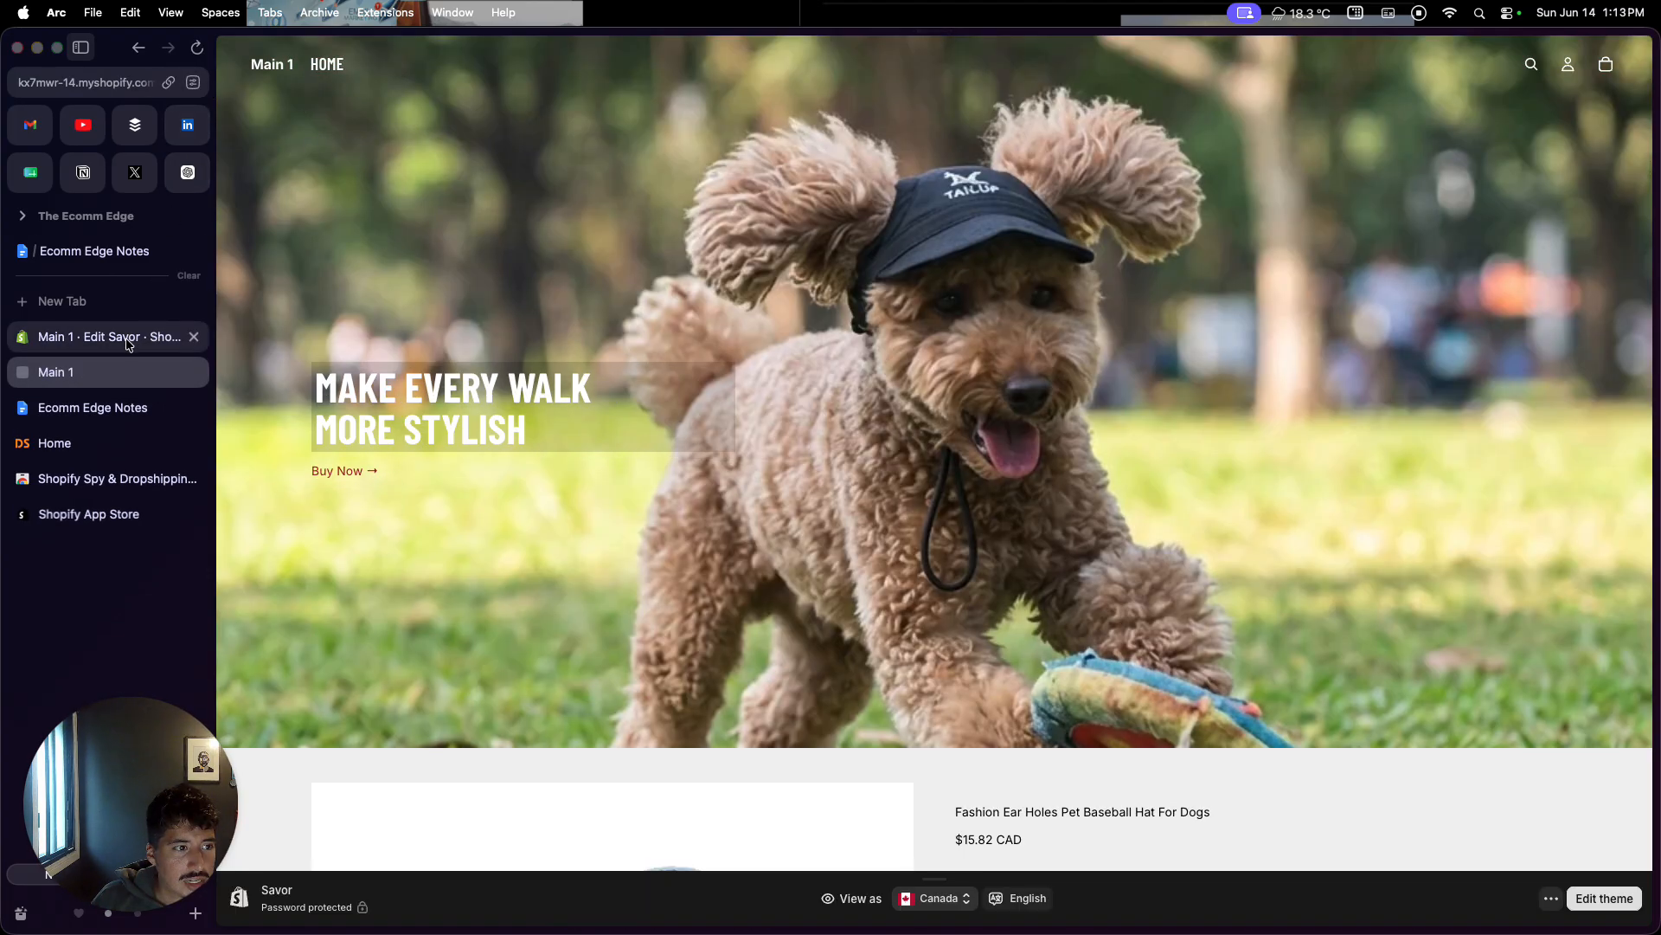
click(198, 48)
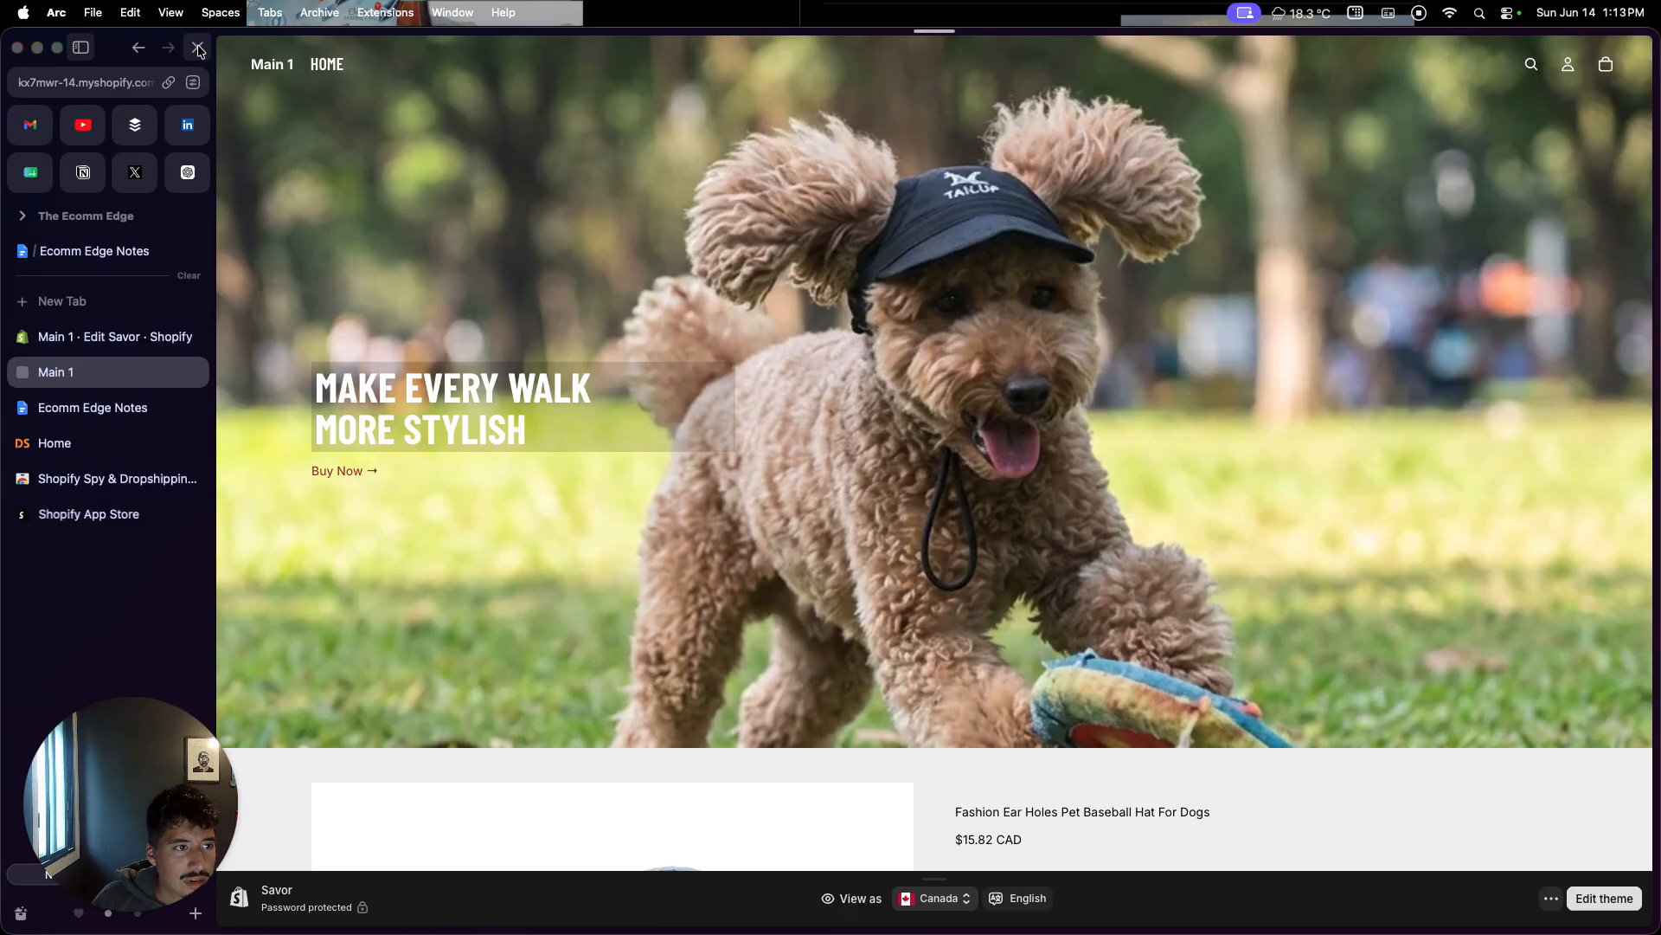
click(142, 339)
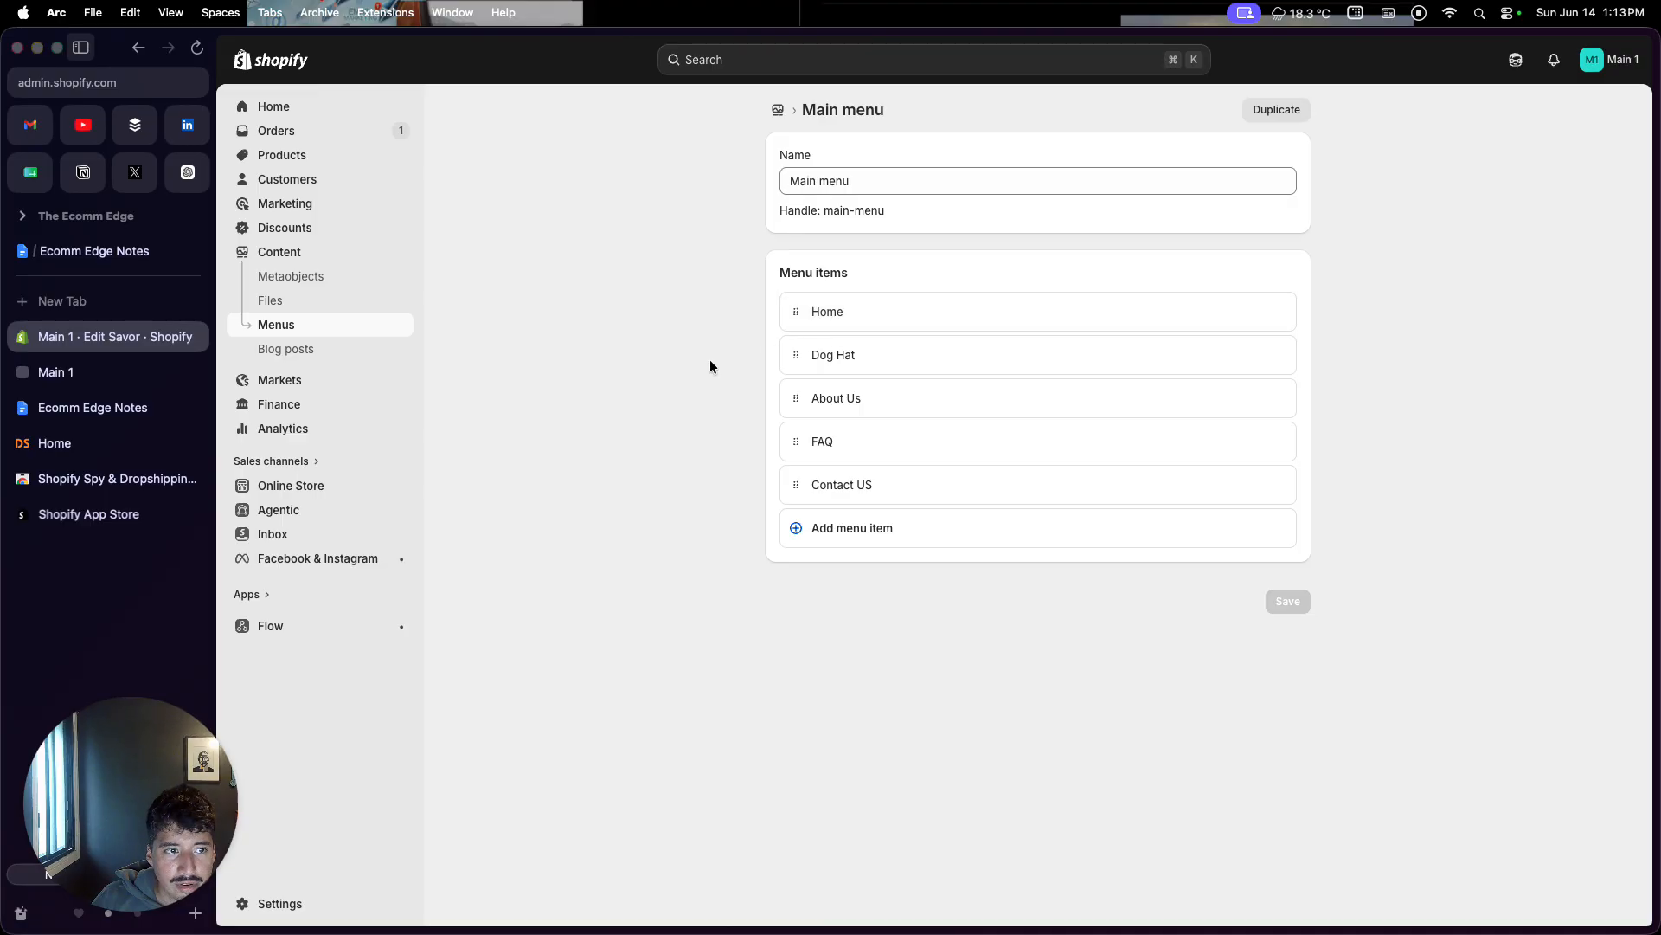
click(121, 372)
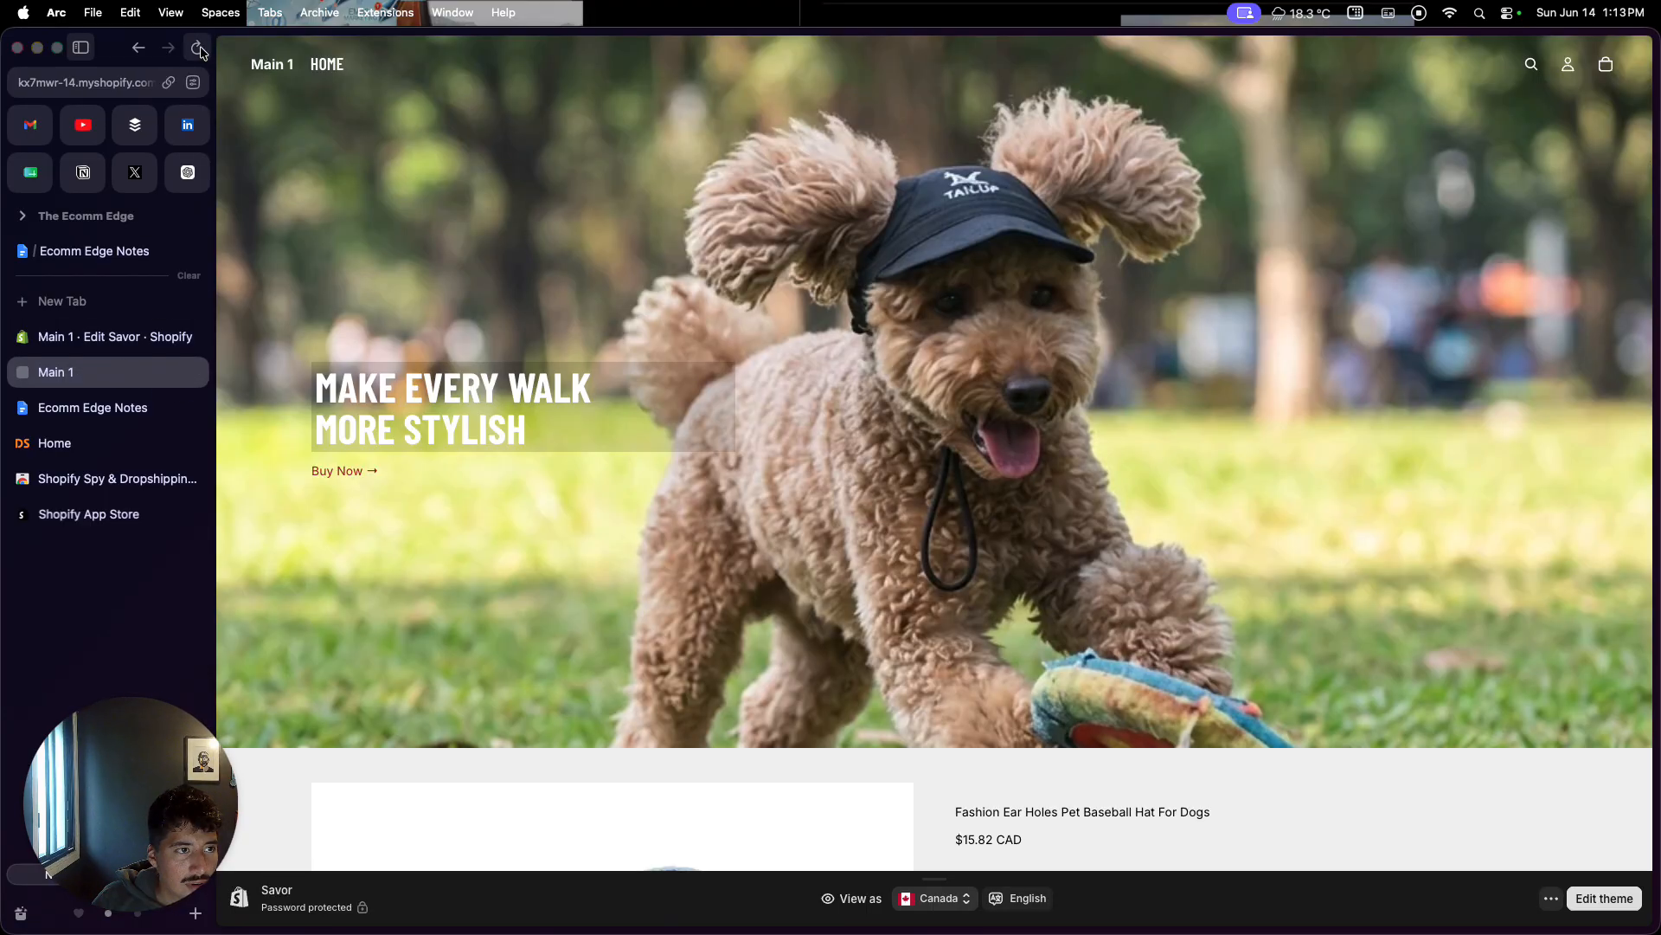
Step: Reopen the Savor theme in the theme editor and reload the storefront to check its header navigation
click(199, 50)
click(129, 336)
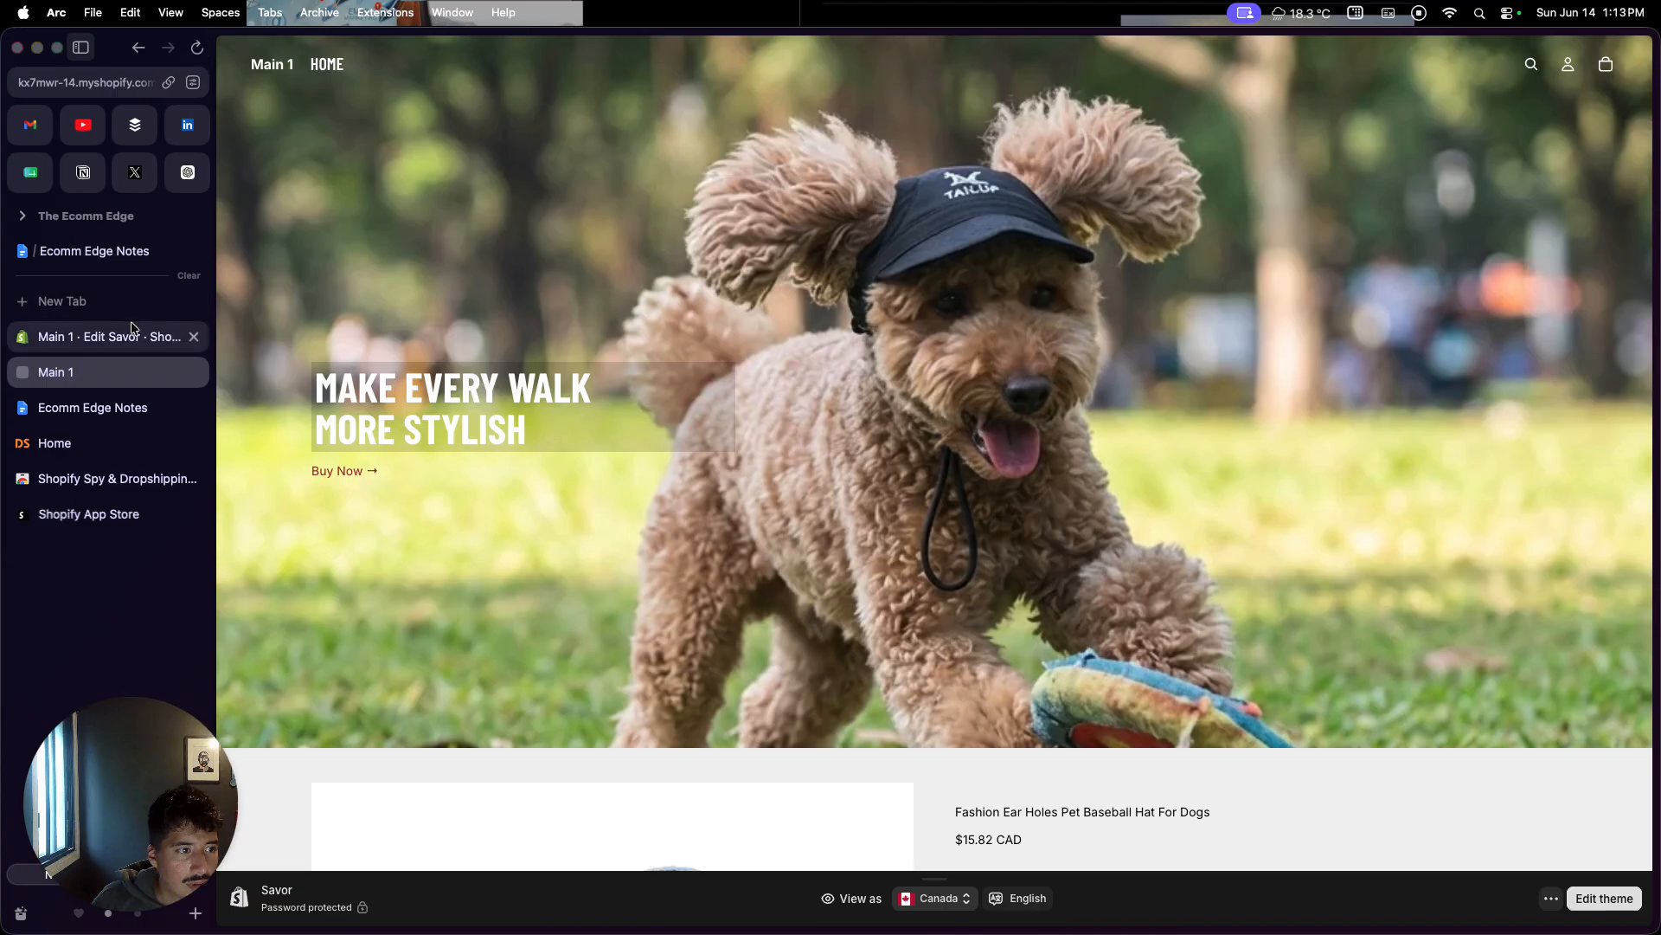
click(344, 490)
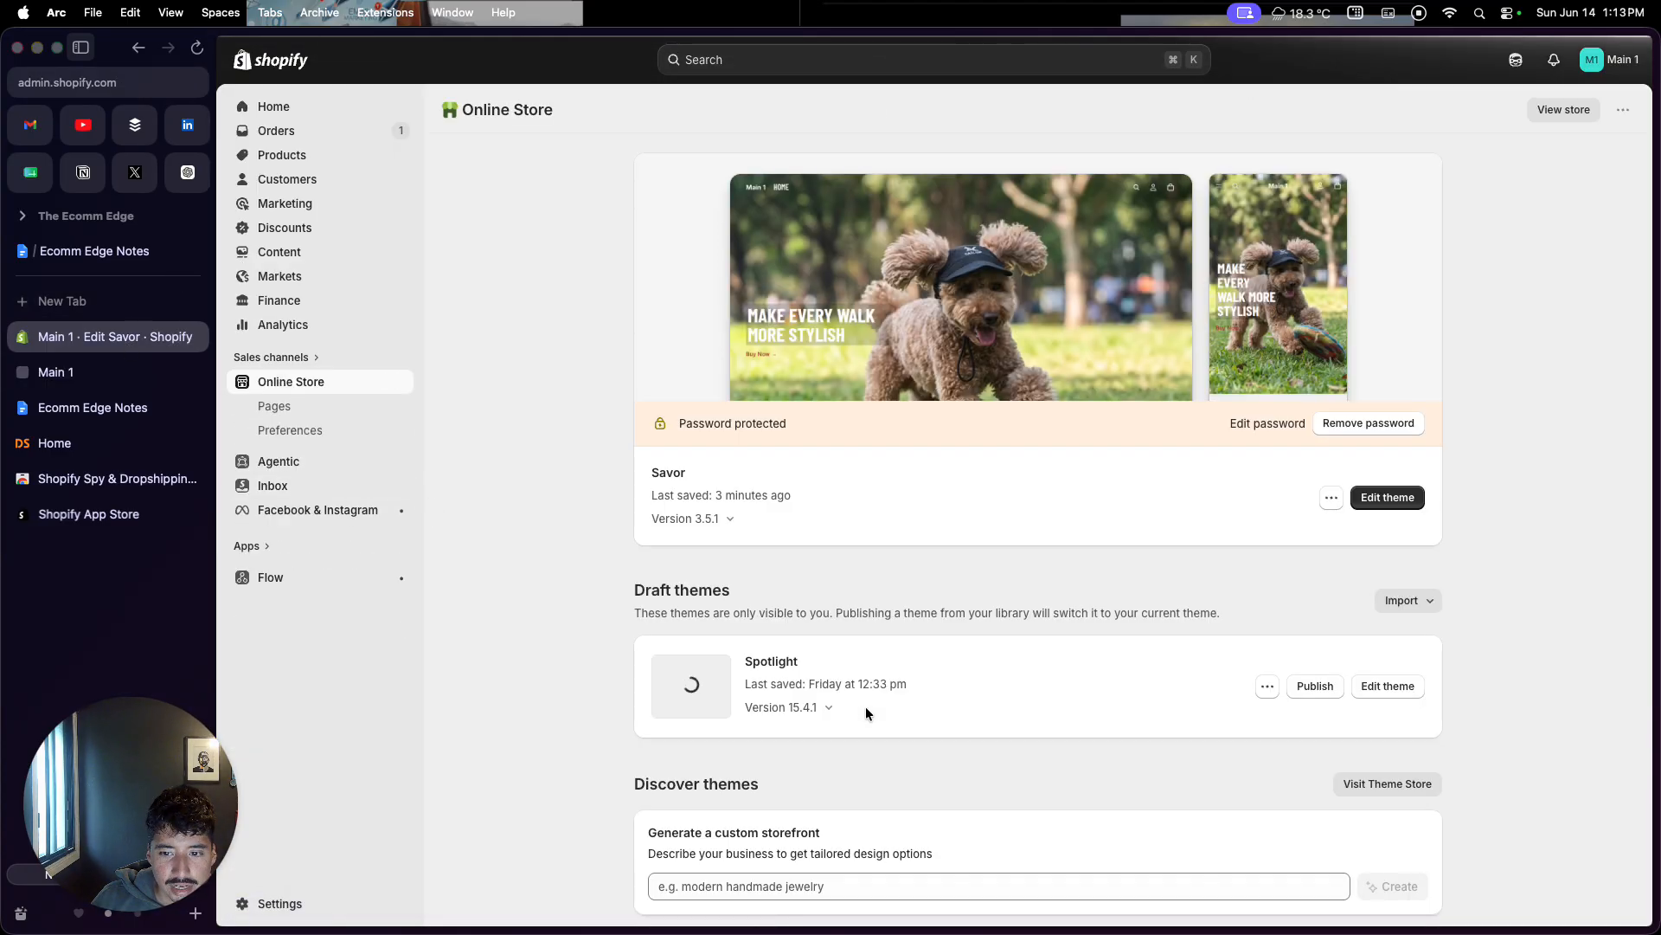
click(1371, 498)
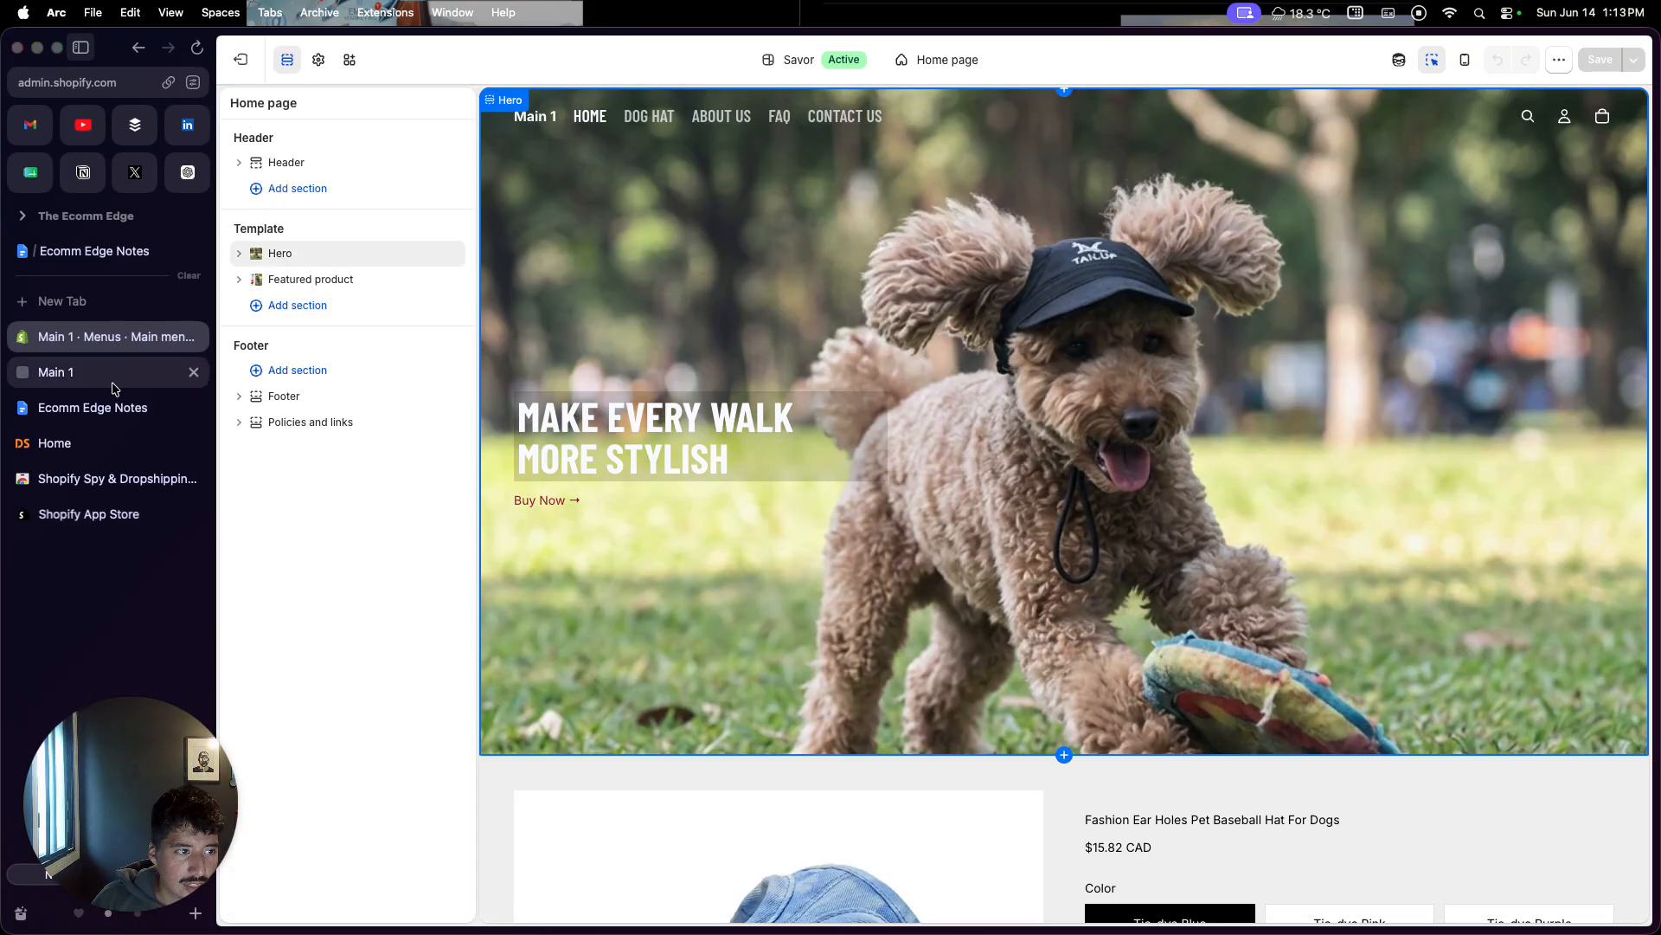
click(112, 374)
click(197, 48)
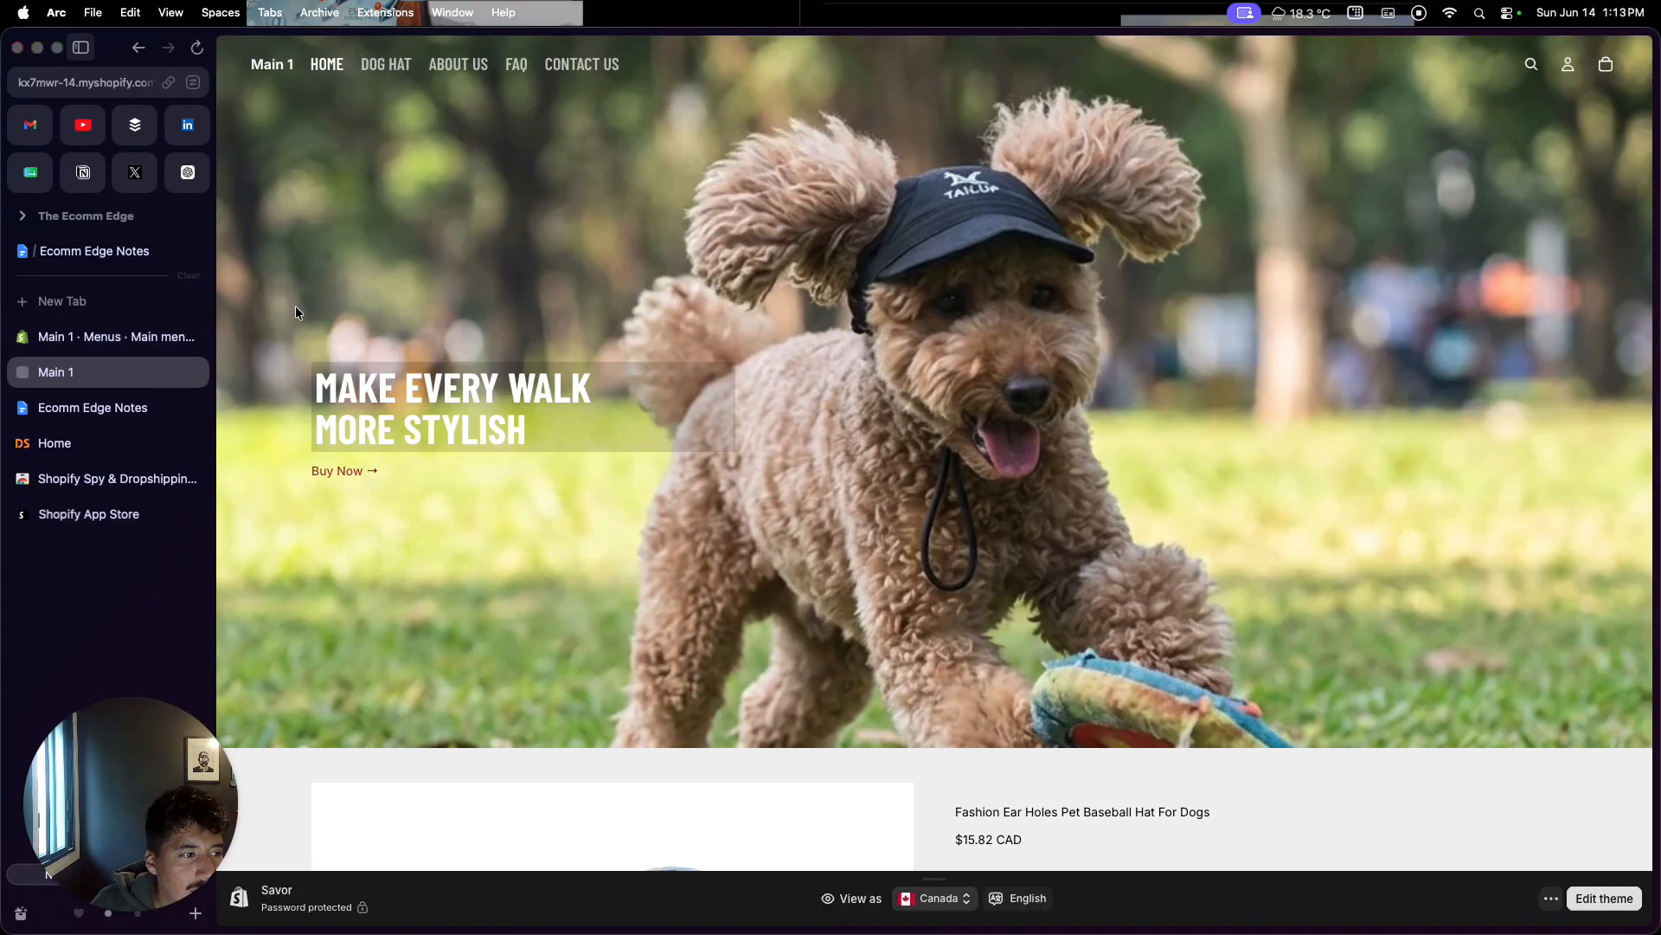
Step: Check the Dog Hat, About Us, FAQ and Contact Us pages through the storefront's header navigation links
click(391, 66)
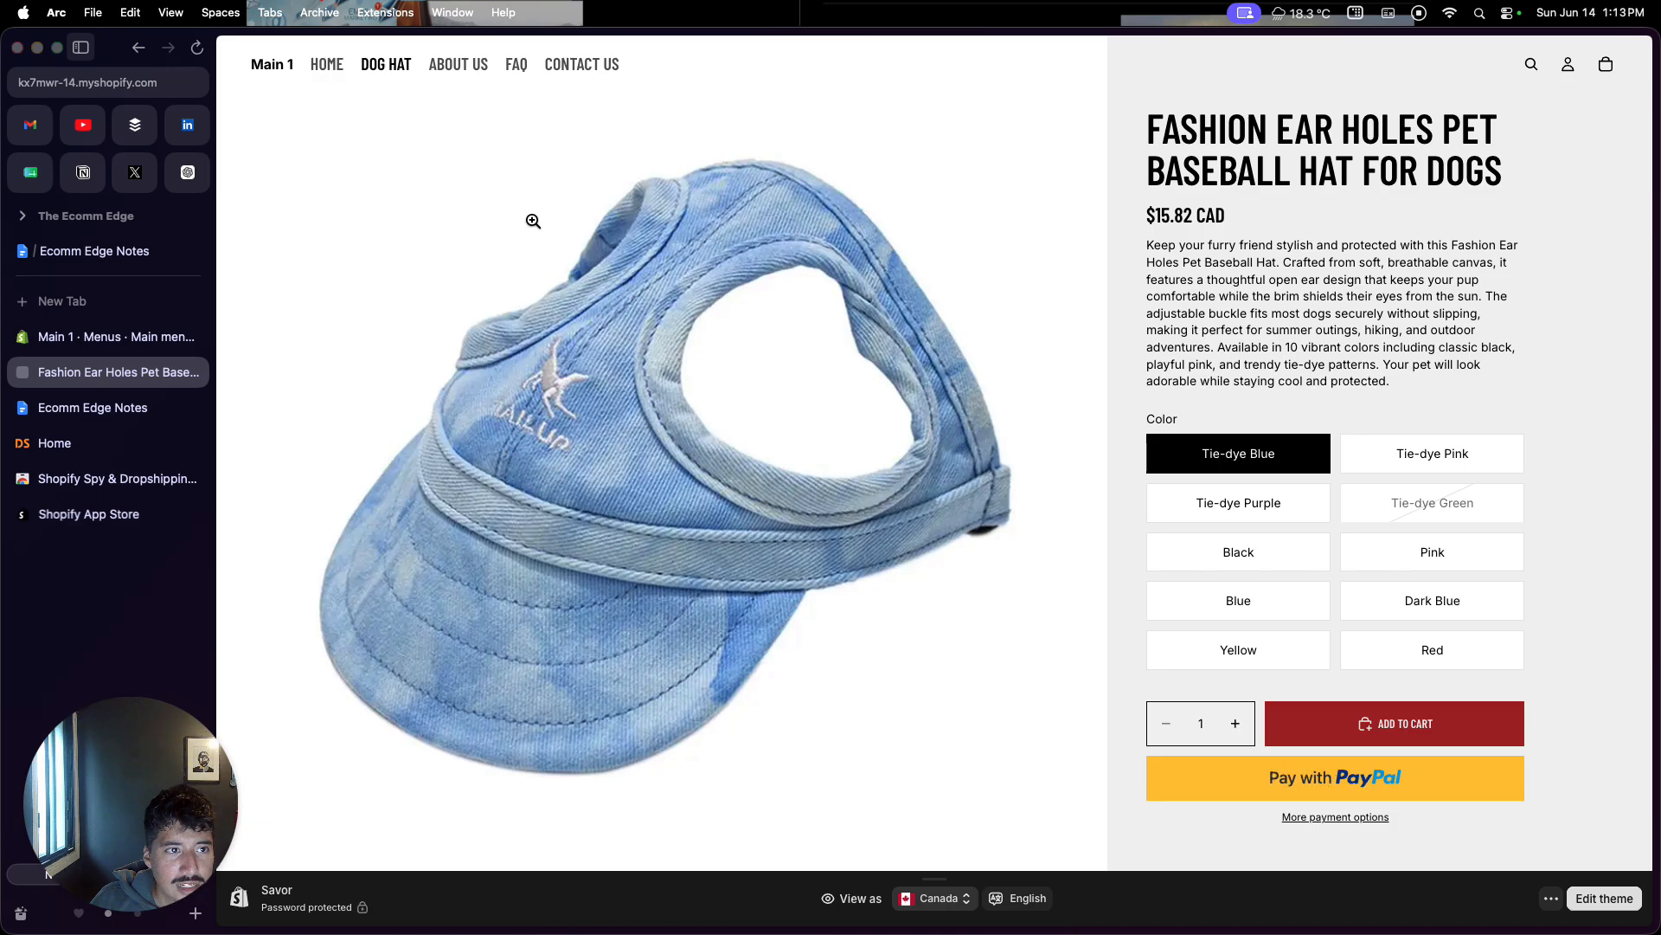
click(456, 71)
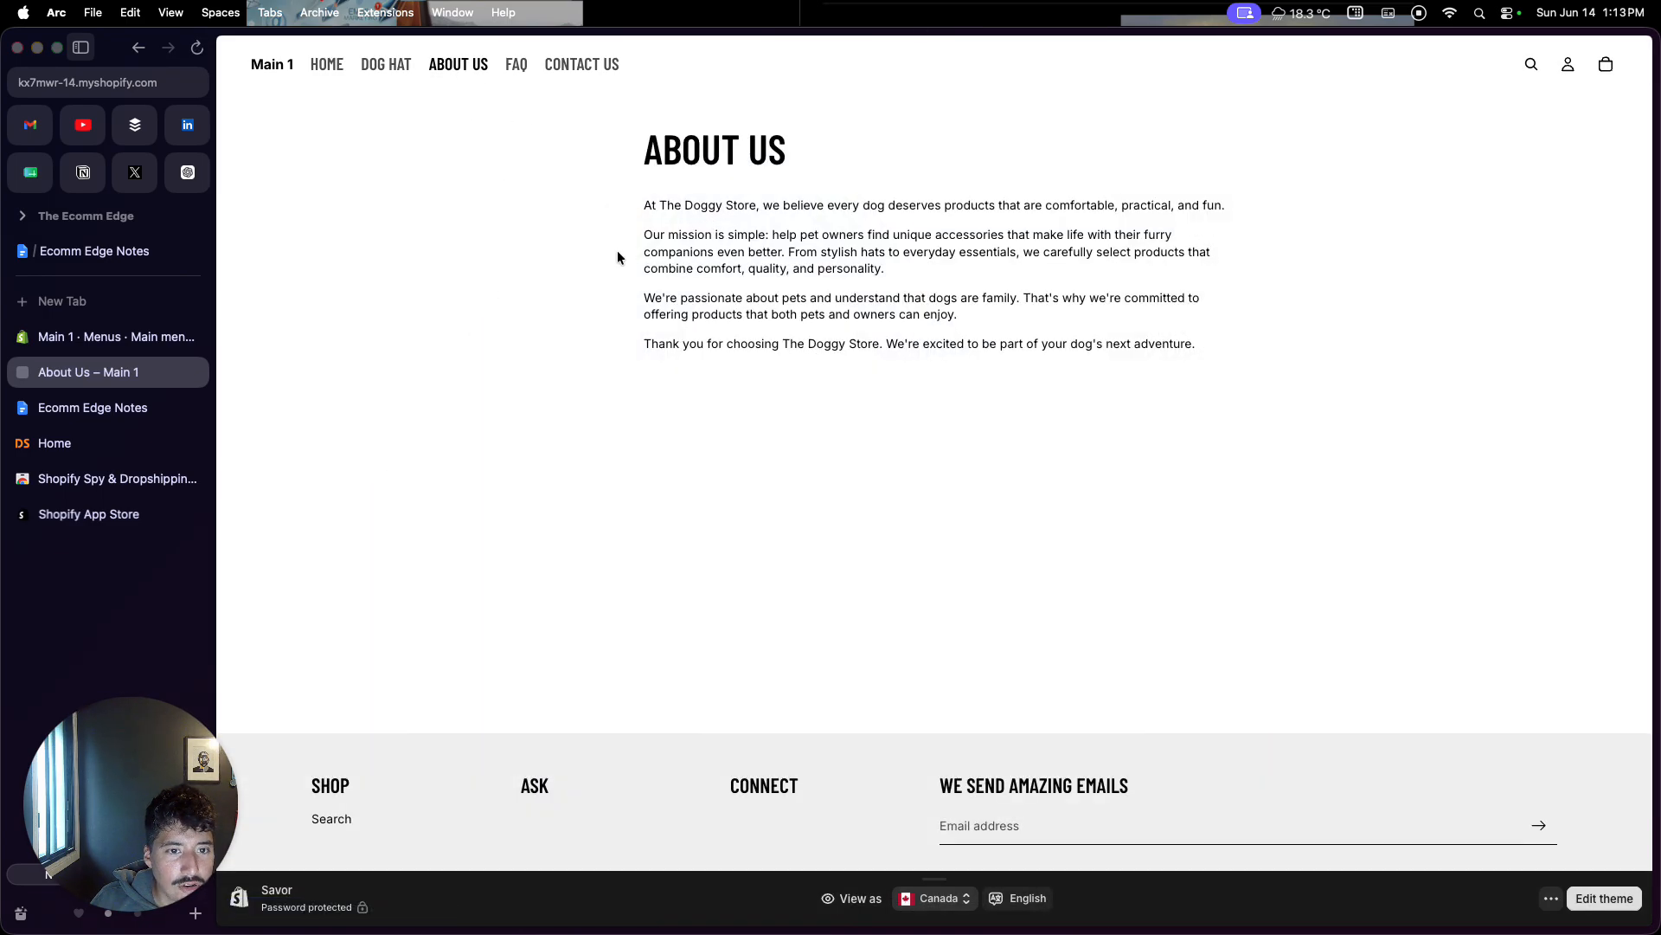
click(517, 67)
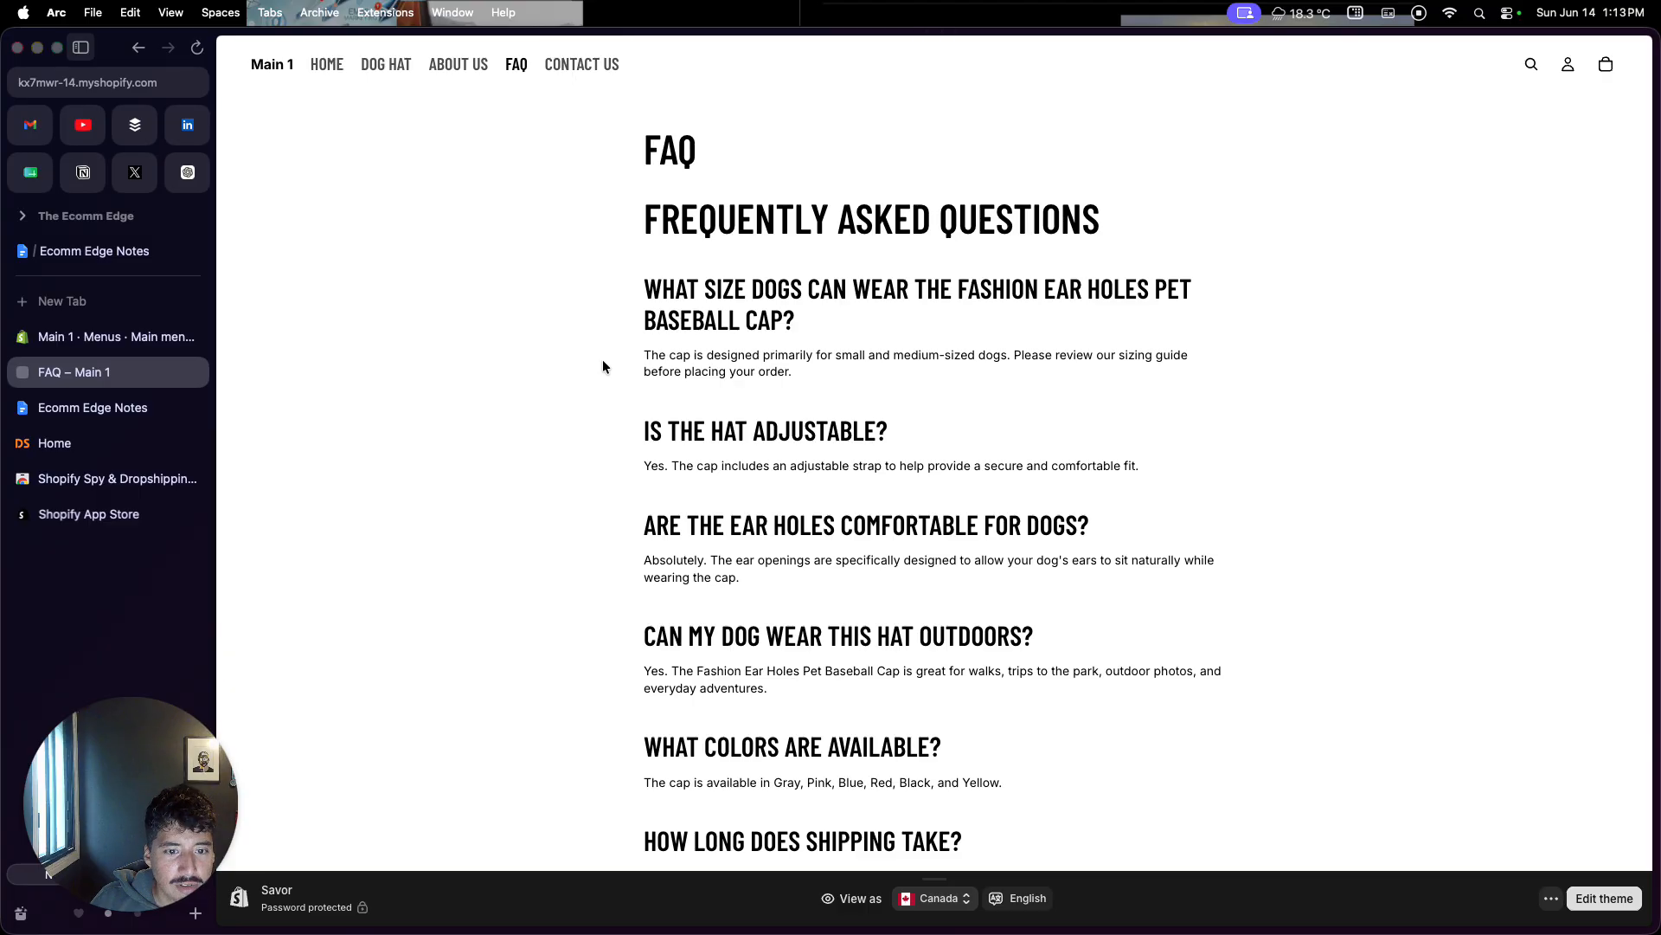
scroll(709, 490, down, 5)
scroll(709, 490, up, 5)
click(604, 69)
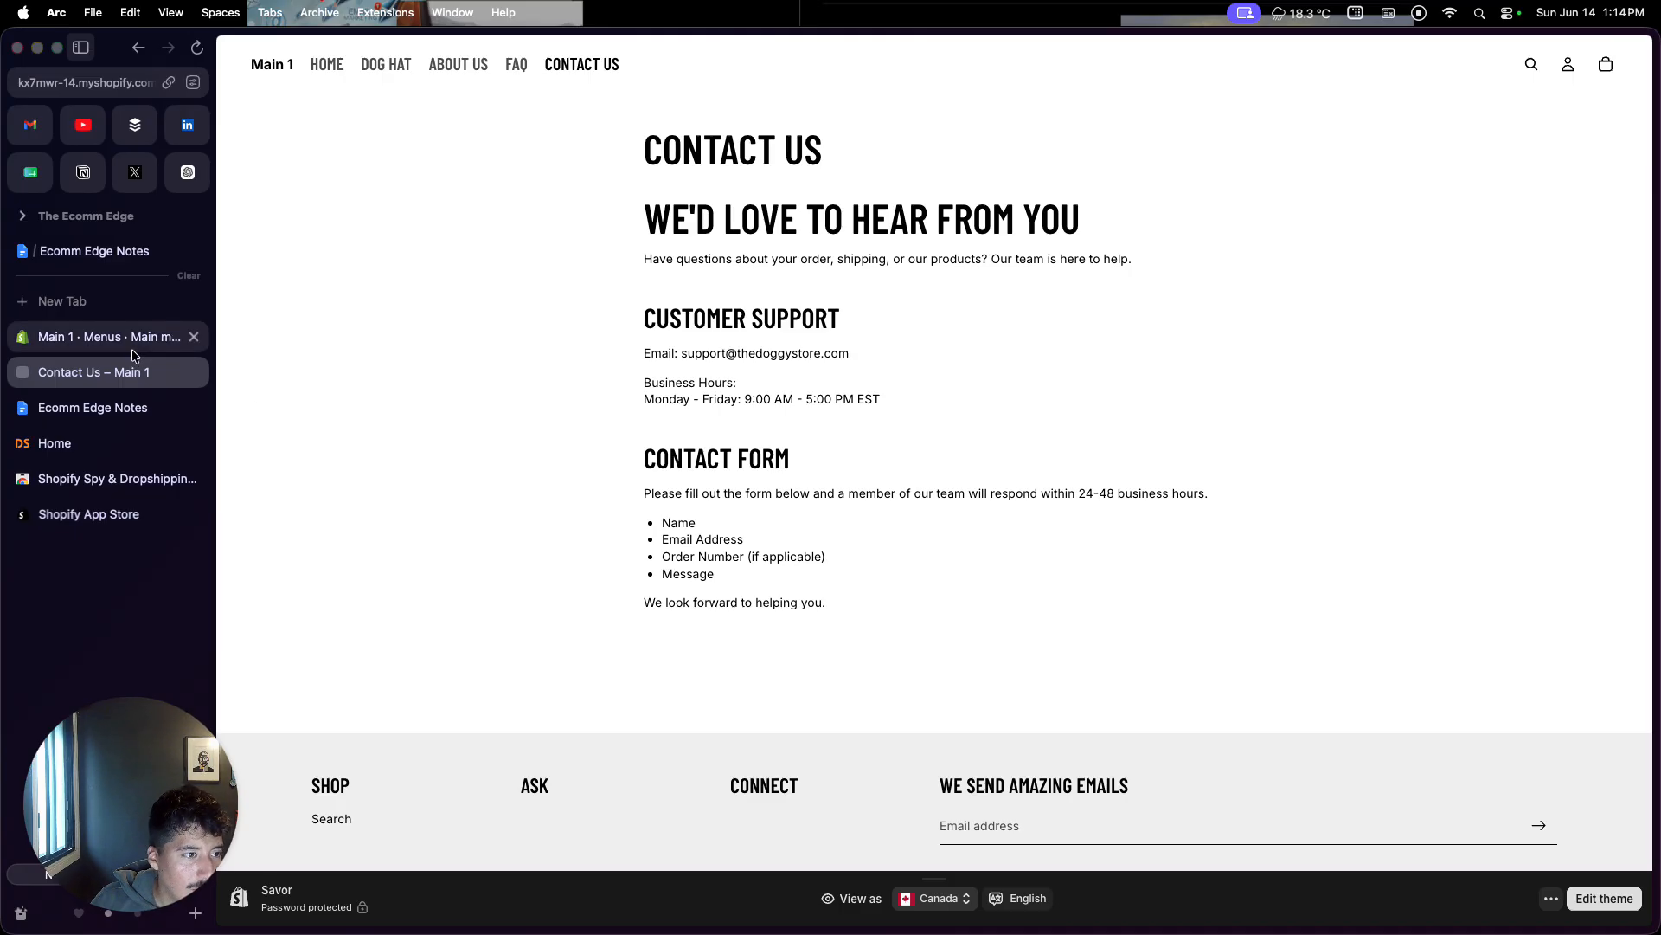
Step: Switch to the Ecomm Edge Notes document and review the notes from Customize Your Online Store through Set Up Payments
click(91, 408)
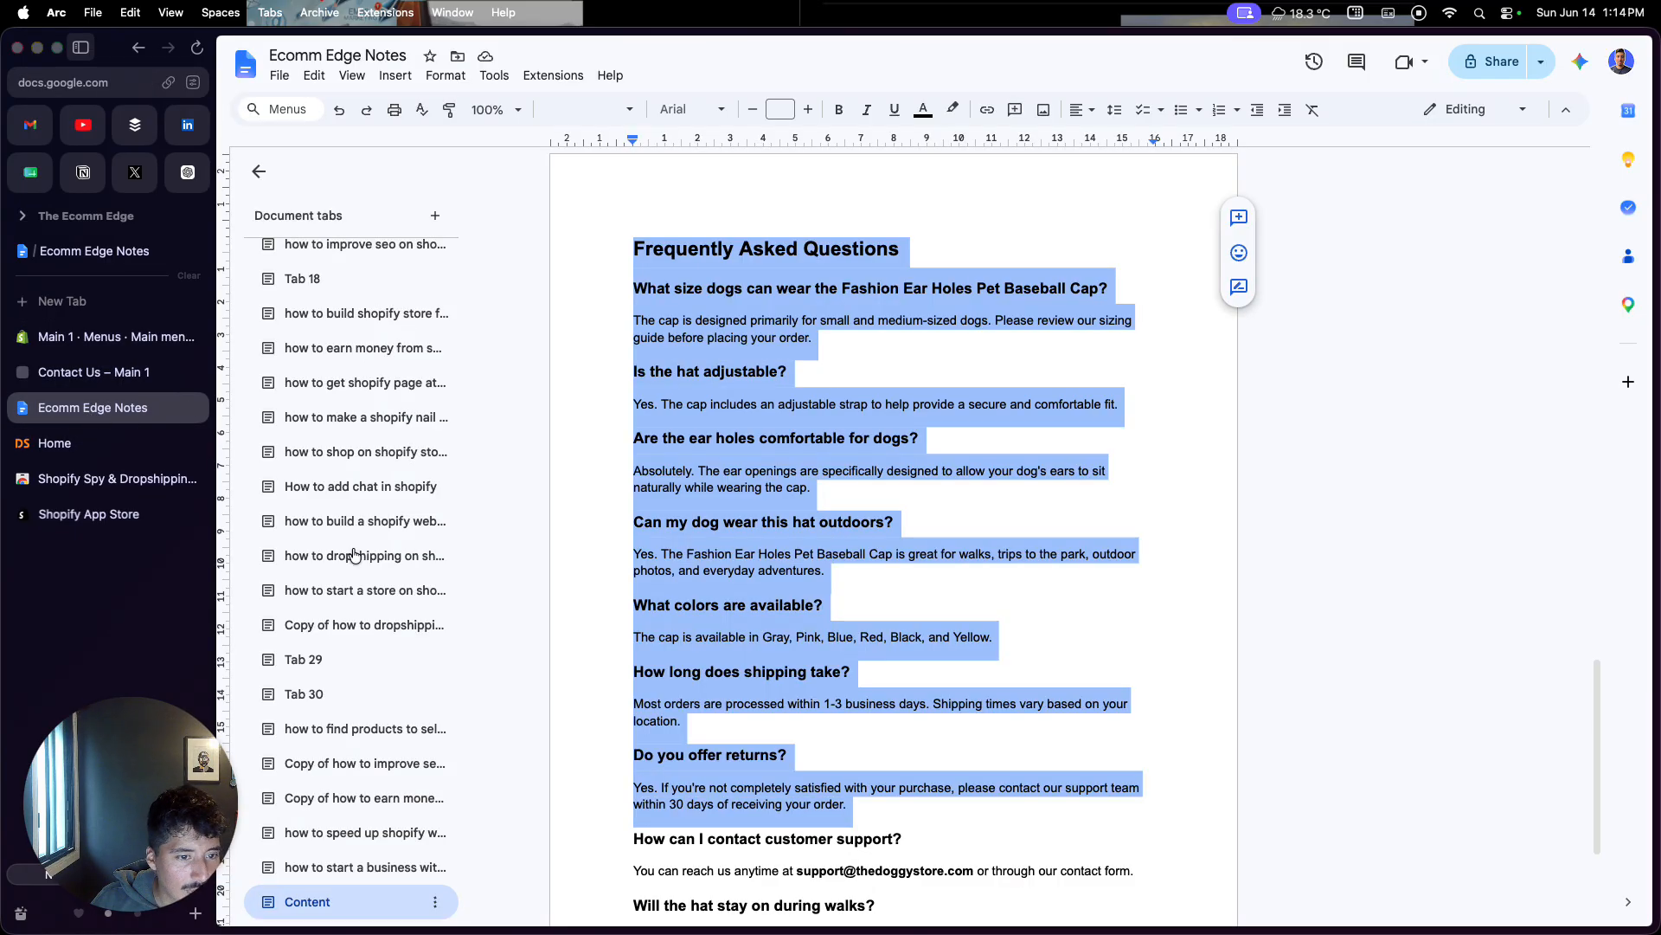
click(346, 867)
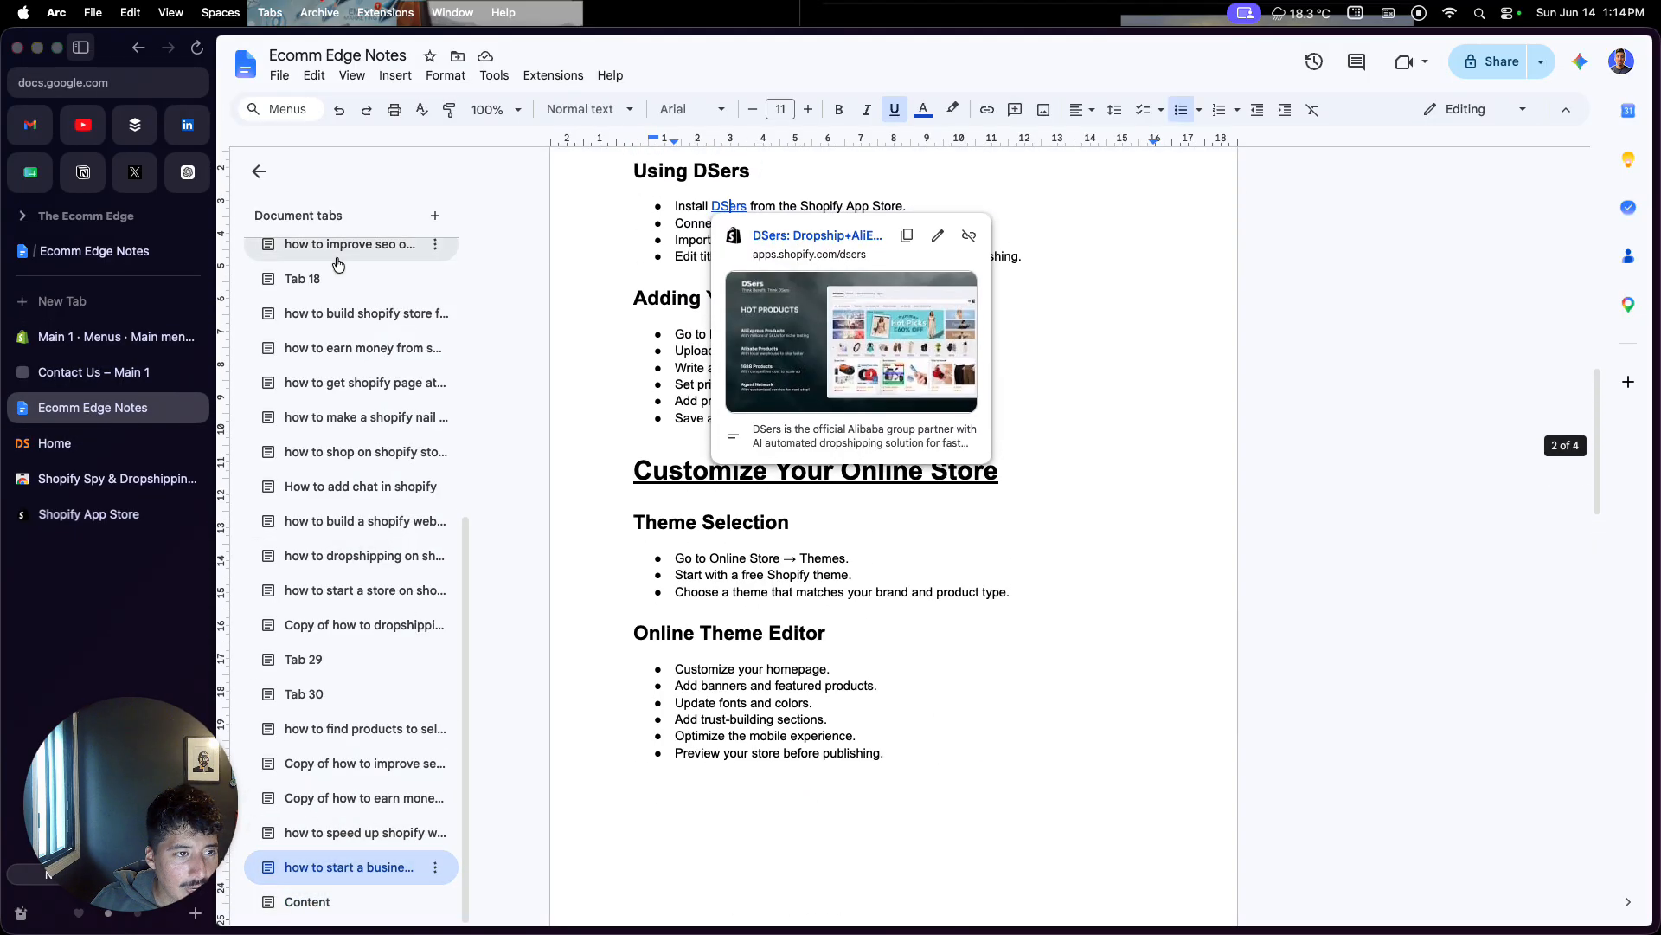
click(259, 171)
click(597, 489)
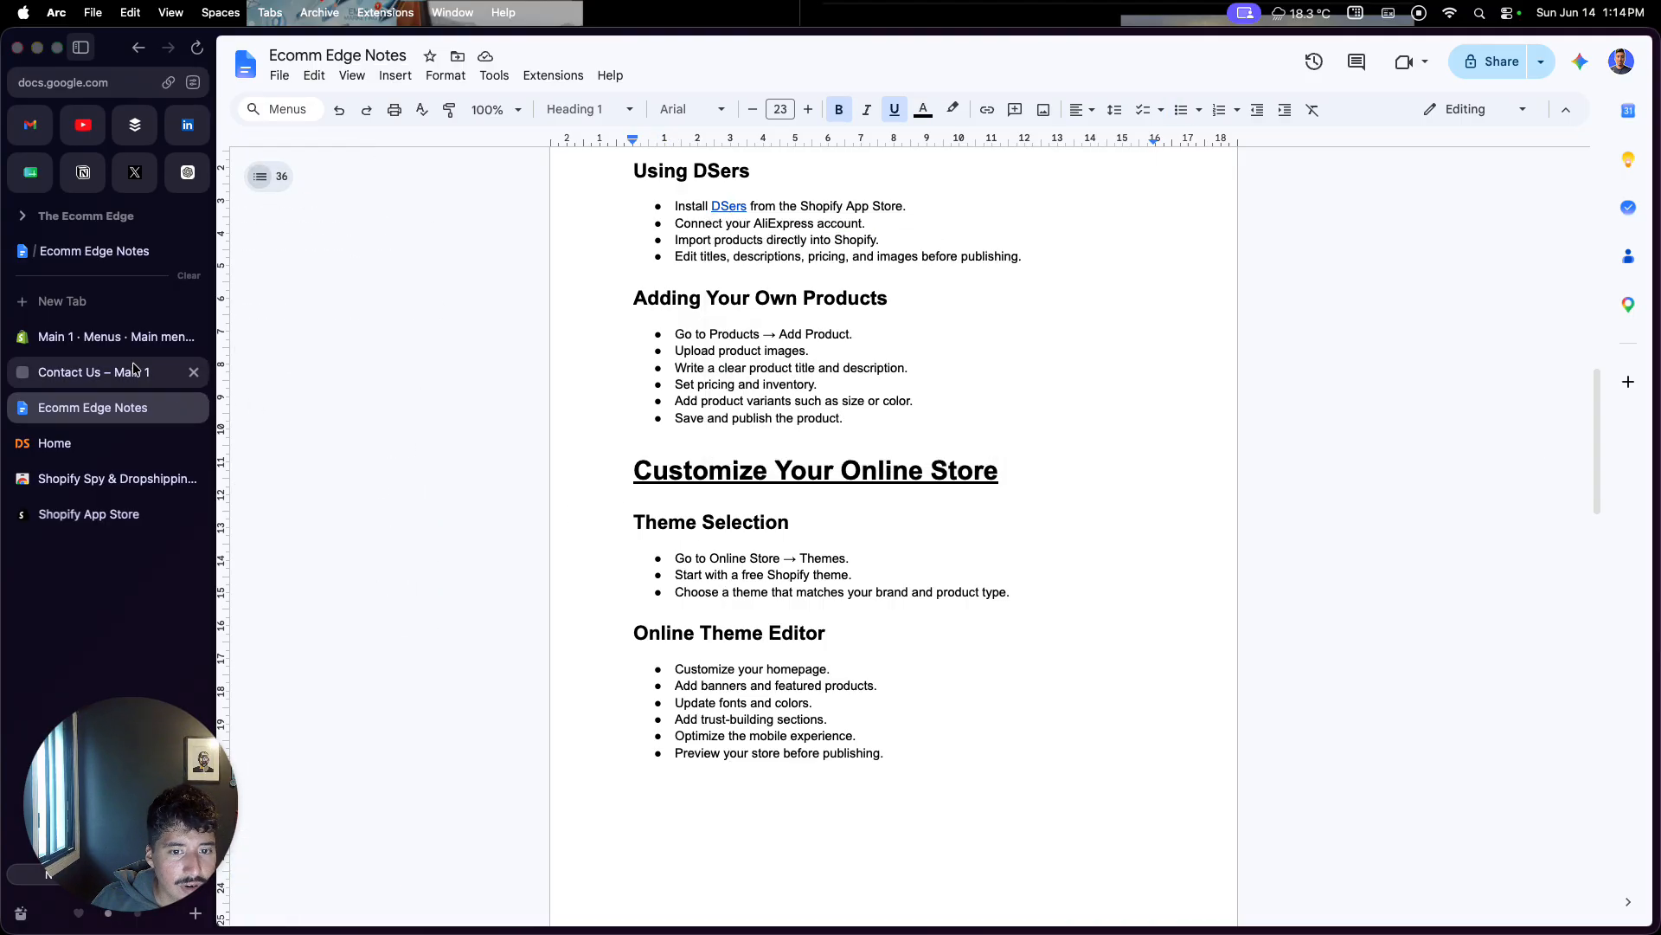
scroll(641, 606, down, 3)
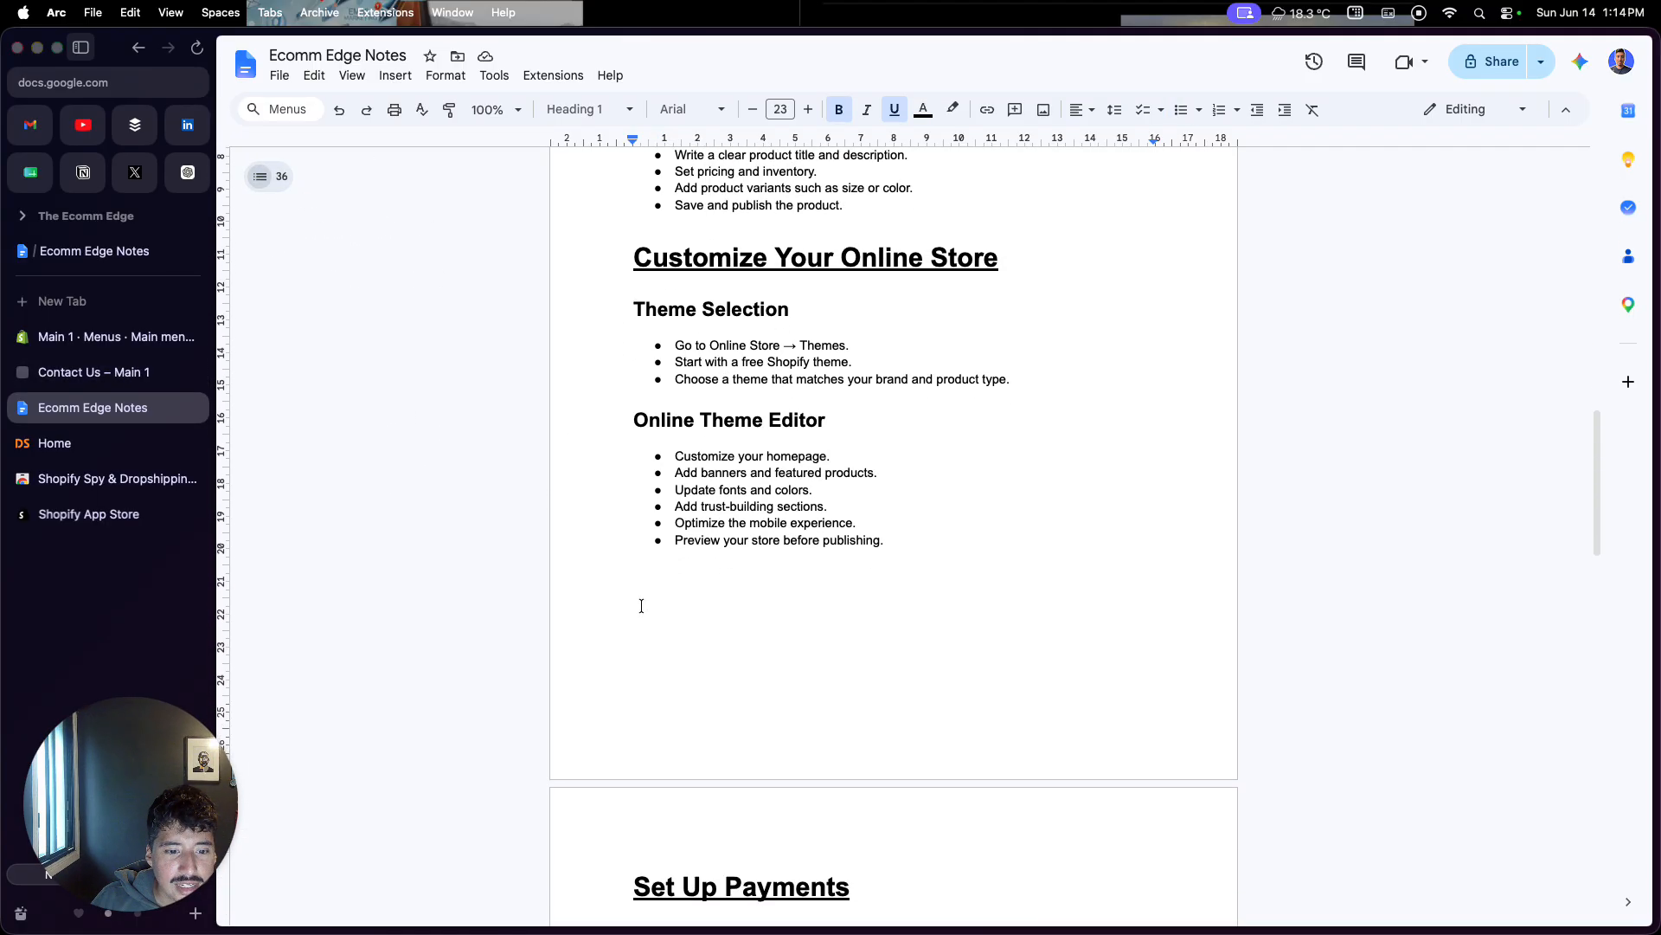
scroll(641, 606, down, 1)
scroll(642, 605, down, 3)
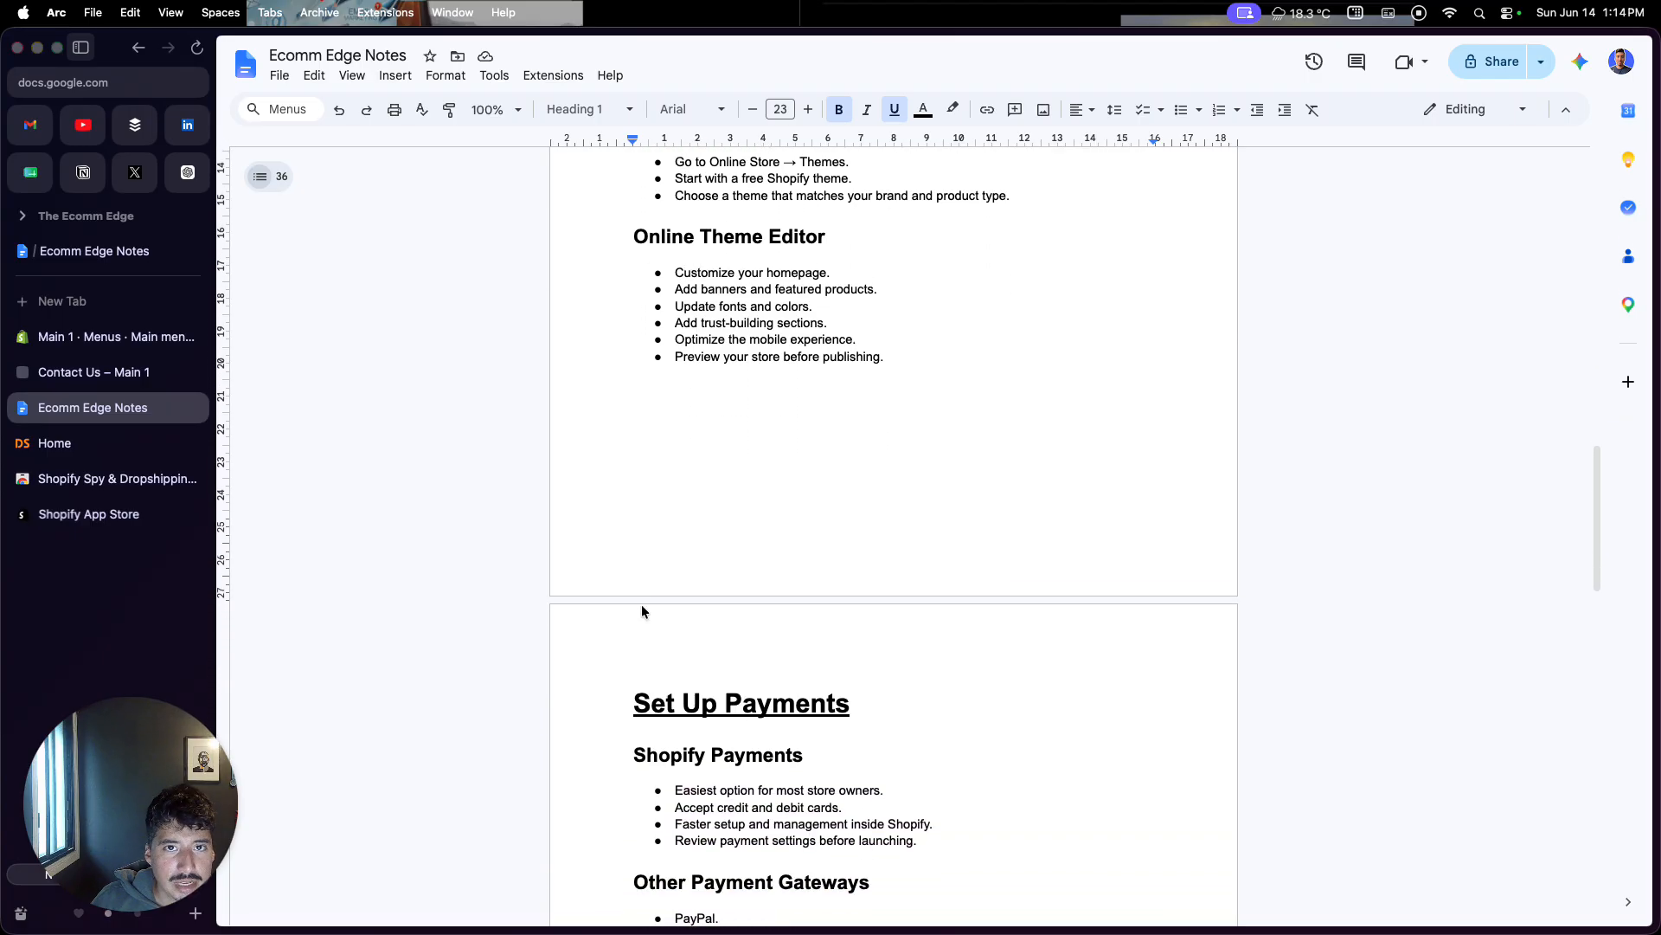
scroll(641, 605, down, 1)
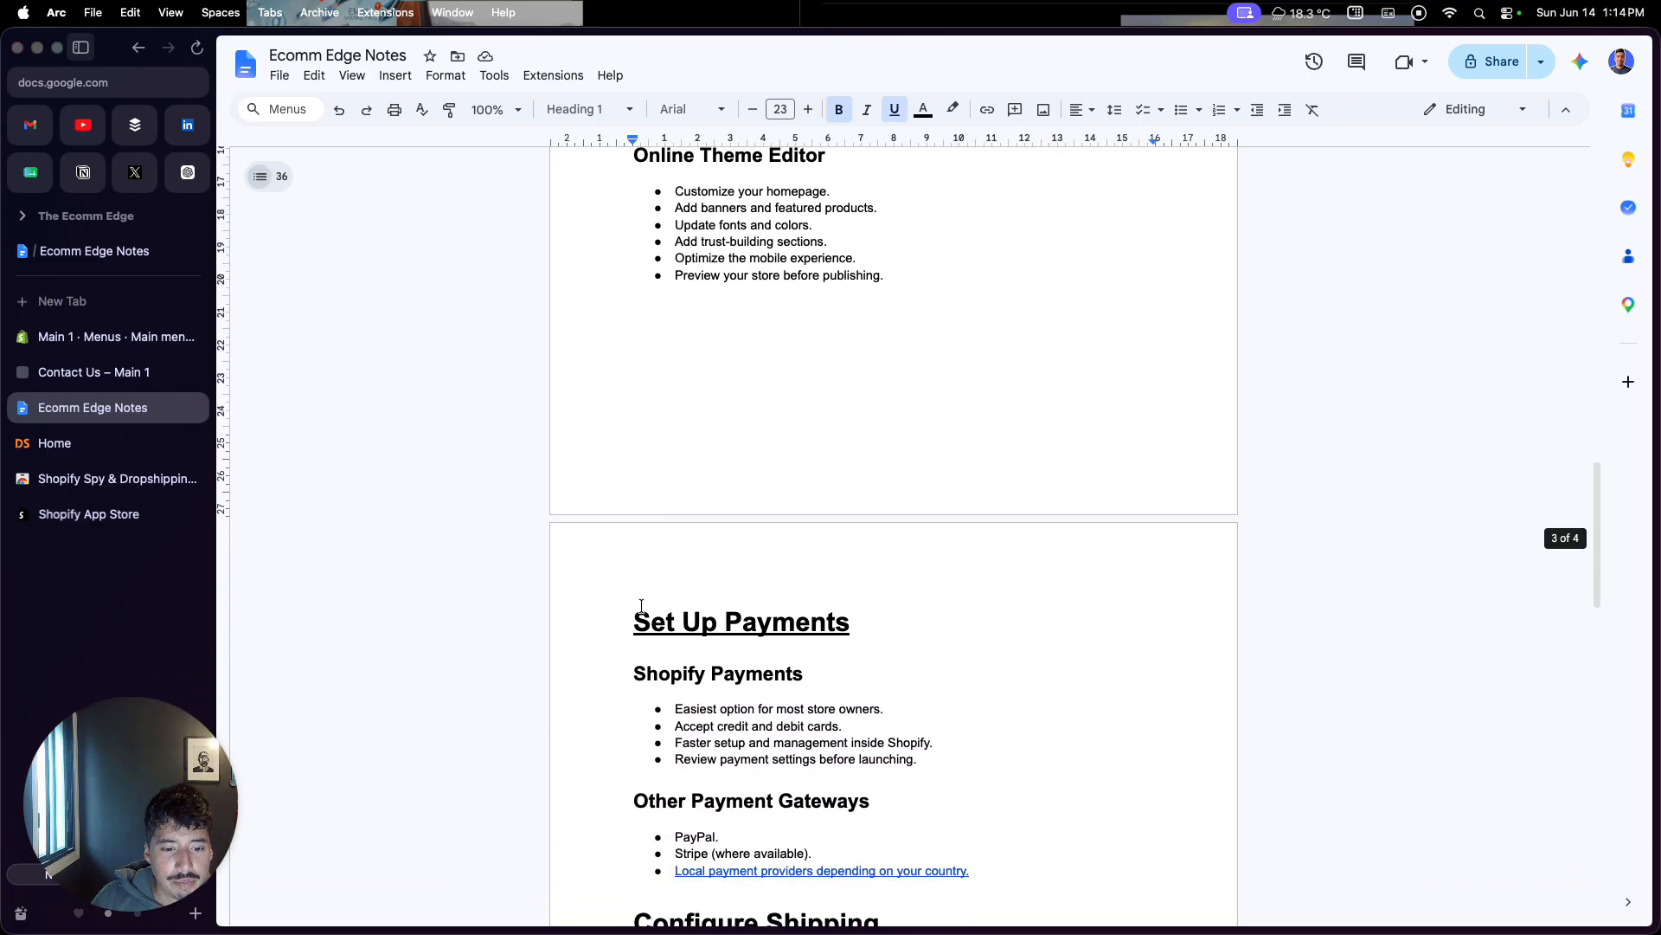
Step: Return to the Shopify admin, close the storefront tab, exit the theme editor and open the store's Payments settings
click(149, 350)
click(194, 372)
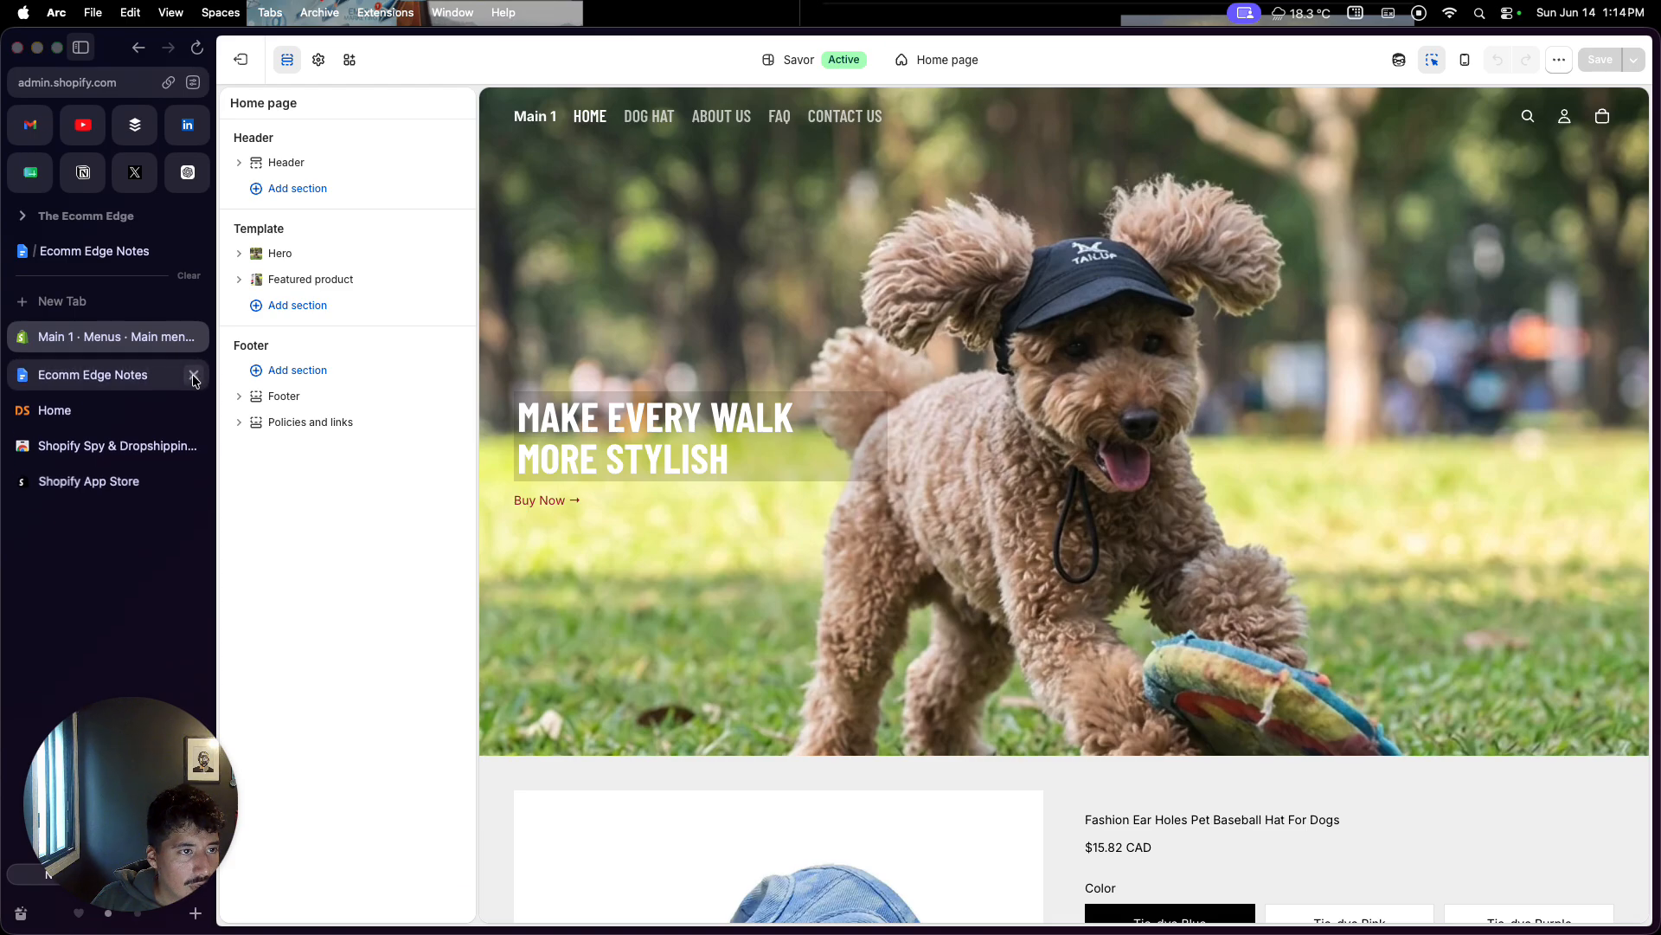
click(247, 59)
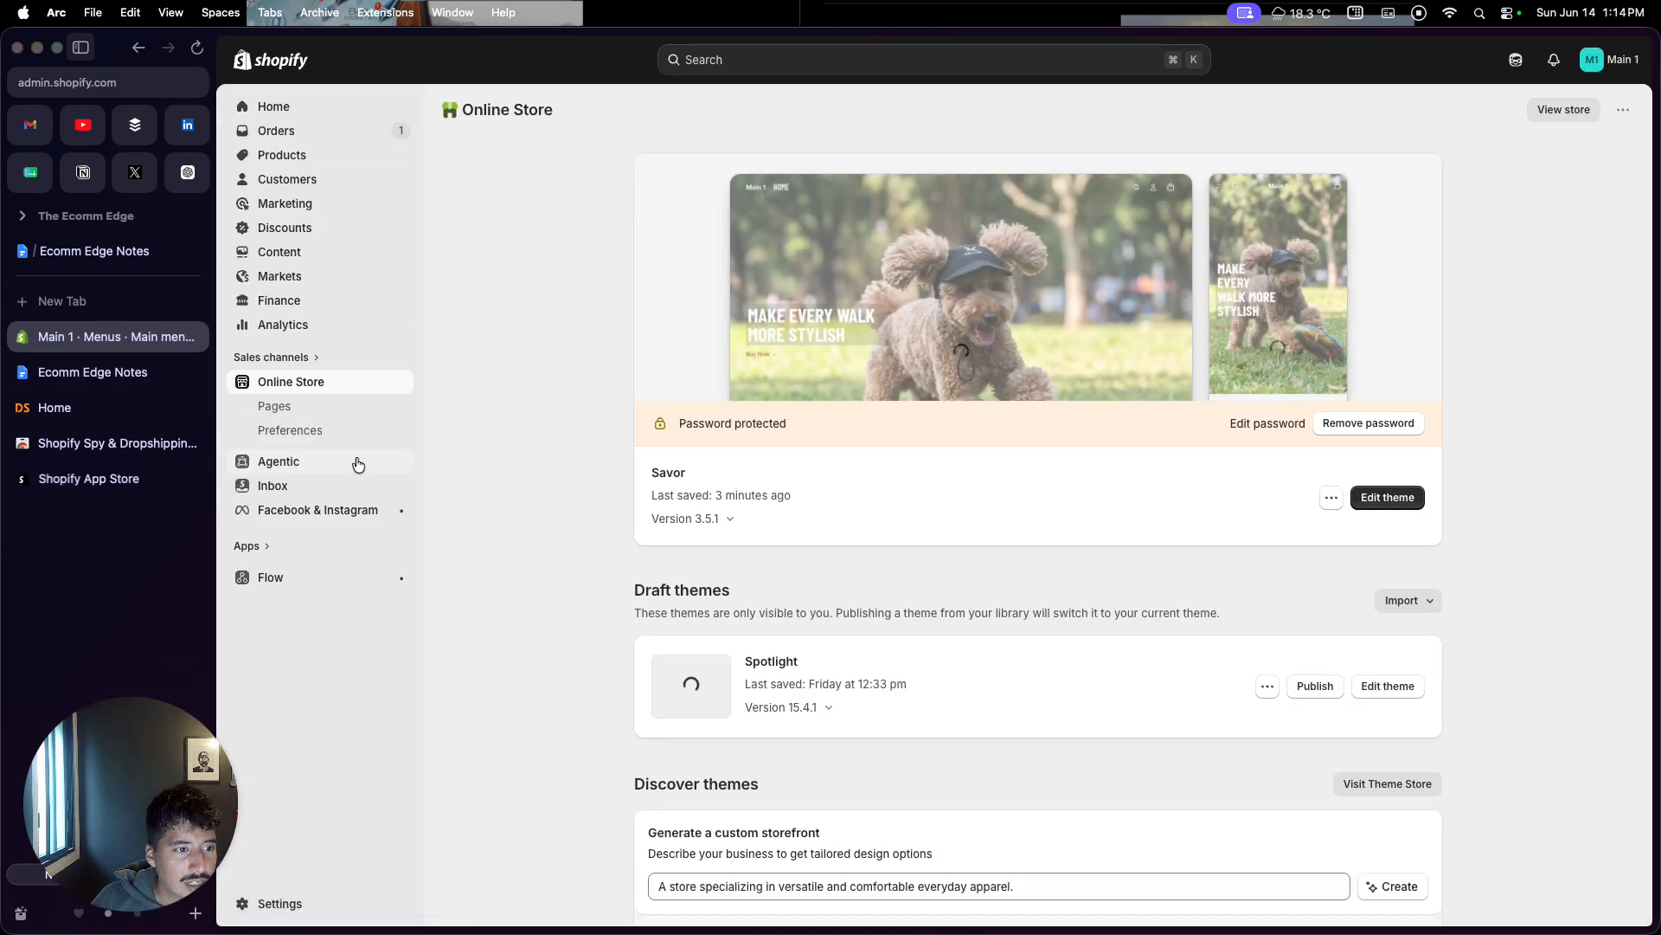
click(339, 896)
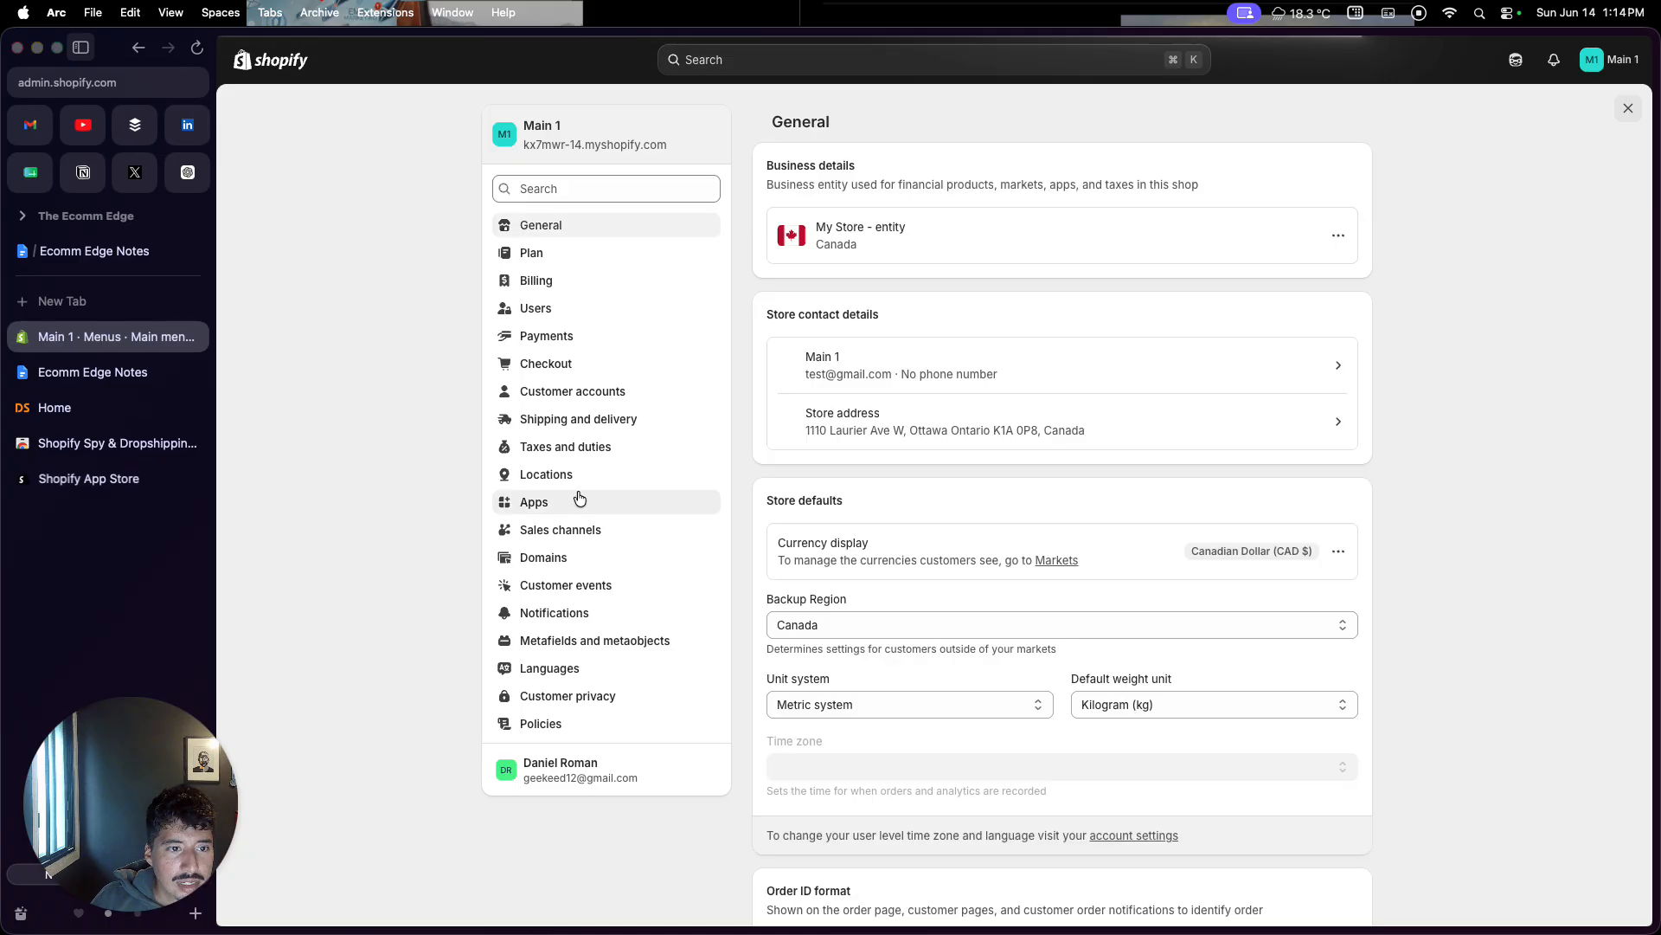
click(609, 338)
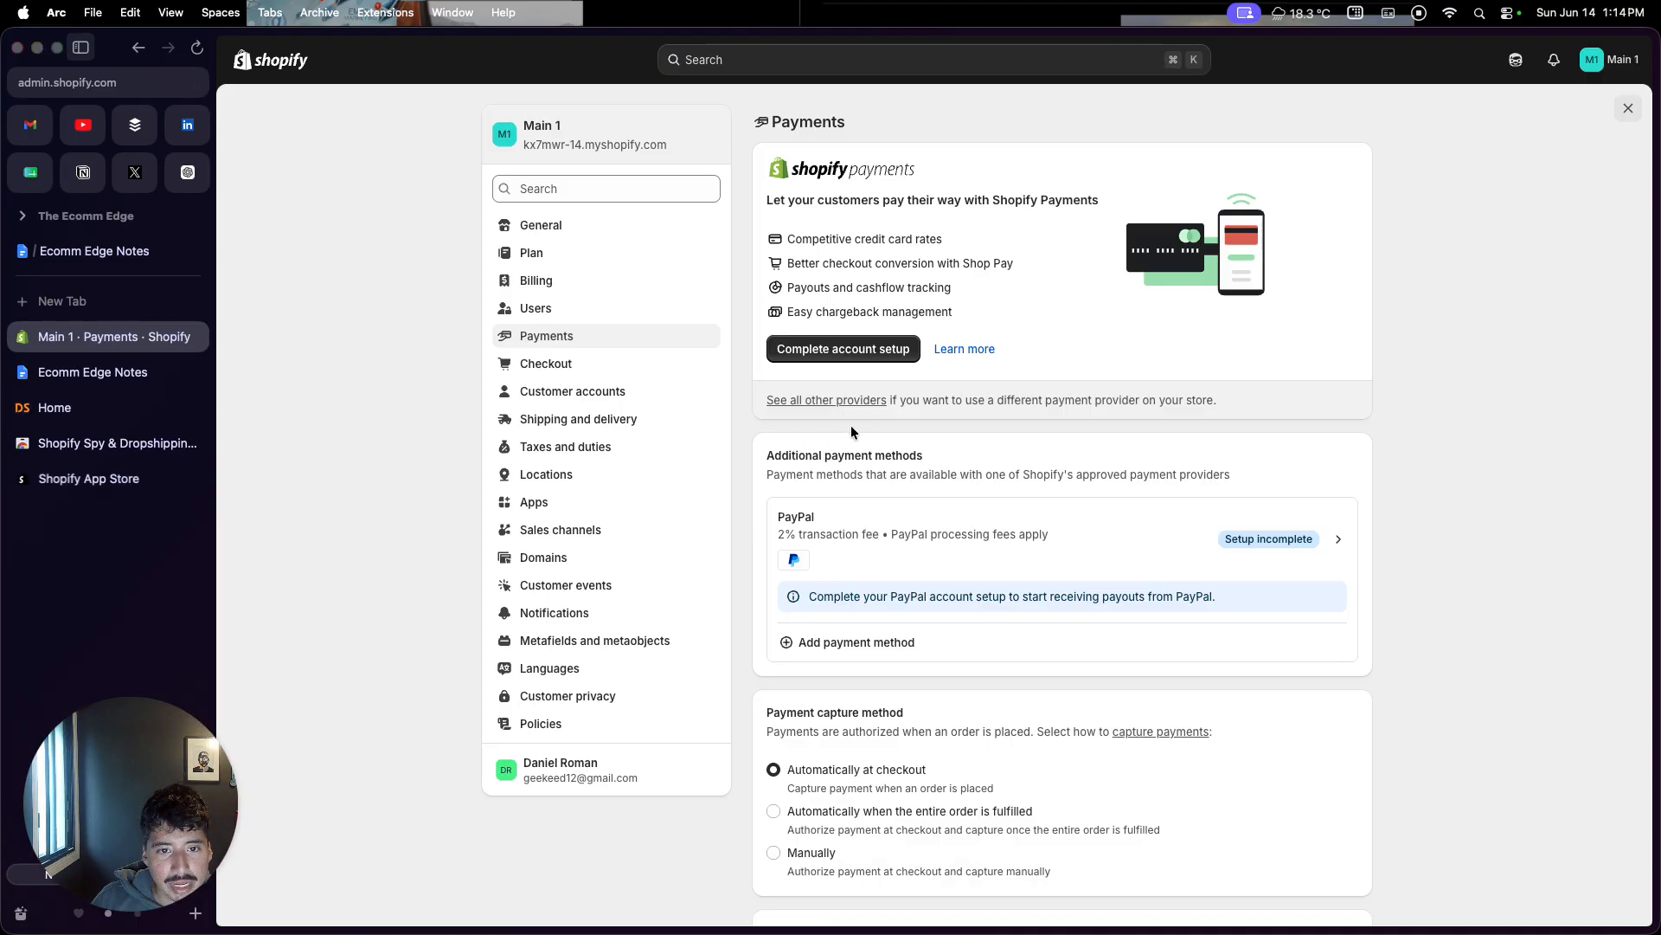
Step: Open the "Local payment providers depending on your country" link from the Set Up Payments section of the Ecomm Edge Notes
click(93, 372)
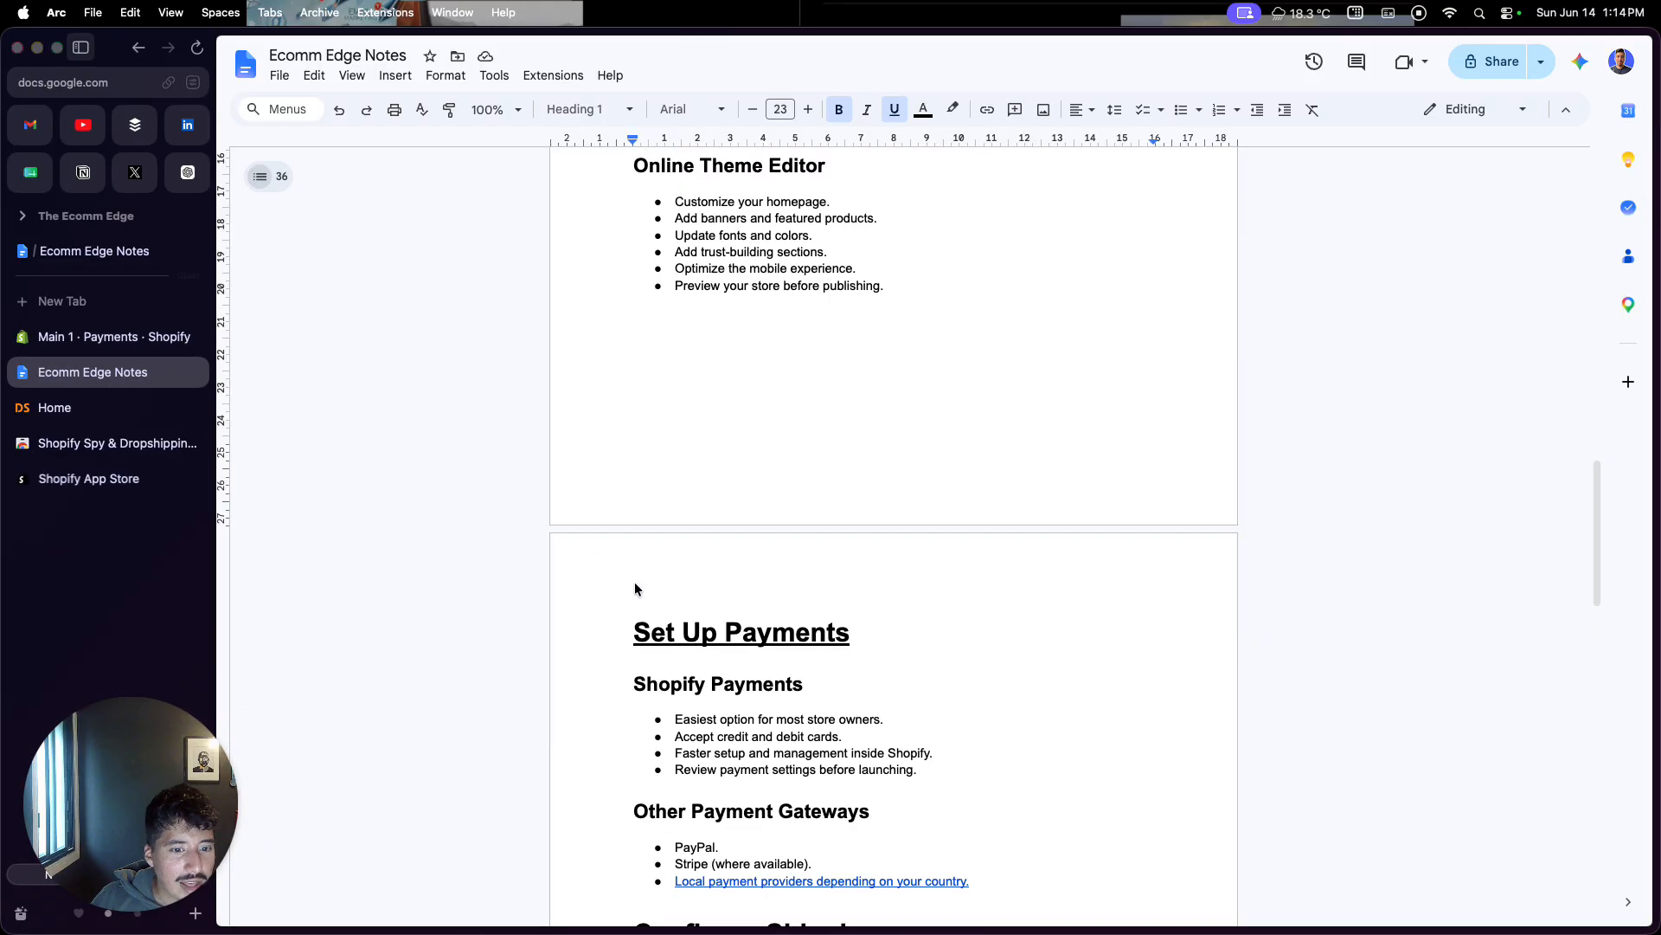
scroll(728, 723, down, 2)
click(717, 796)
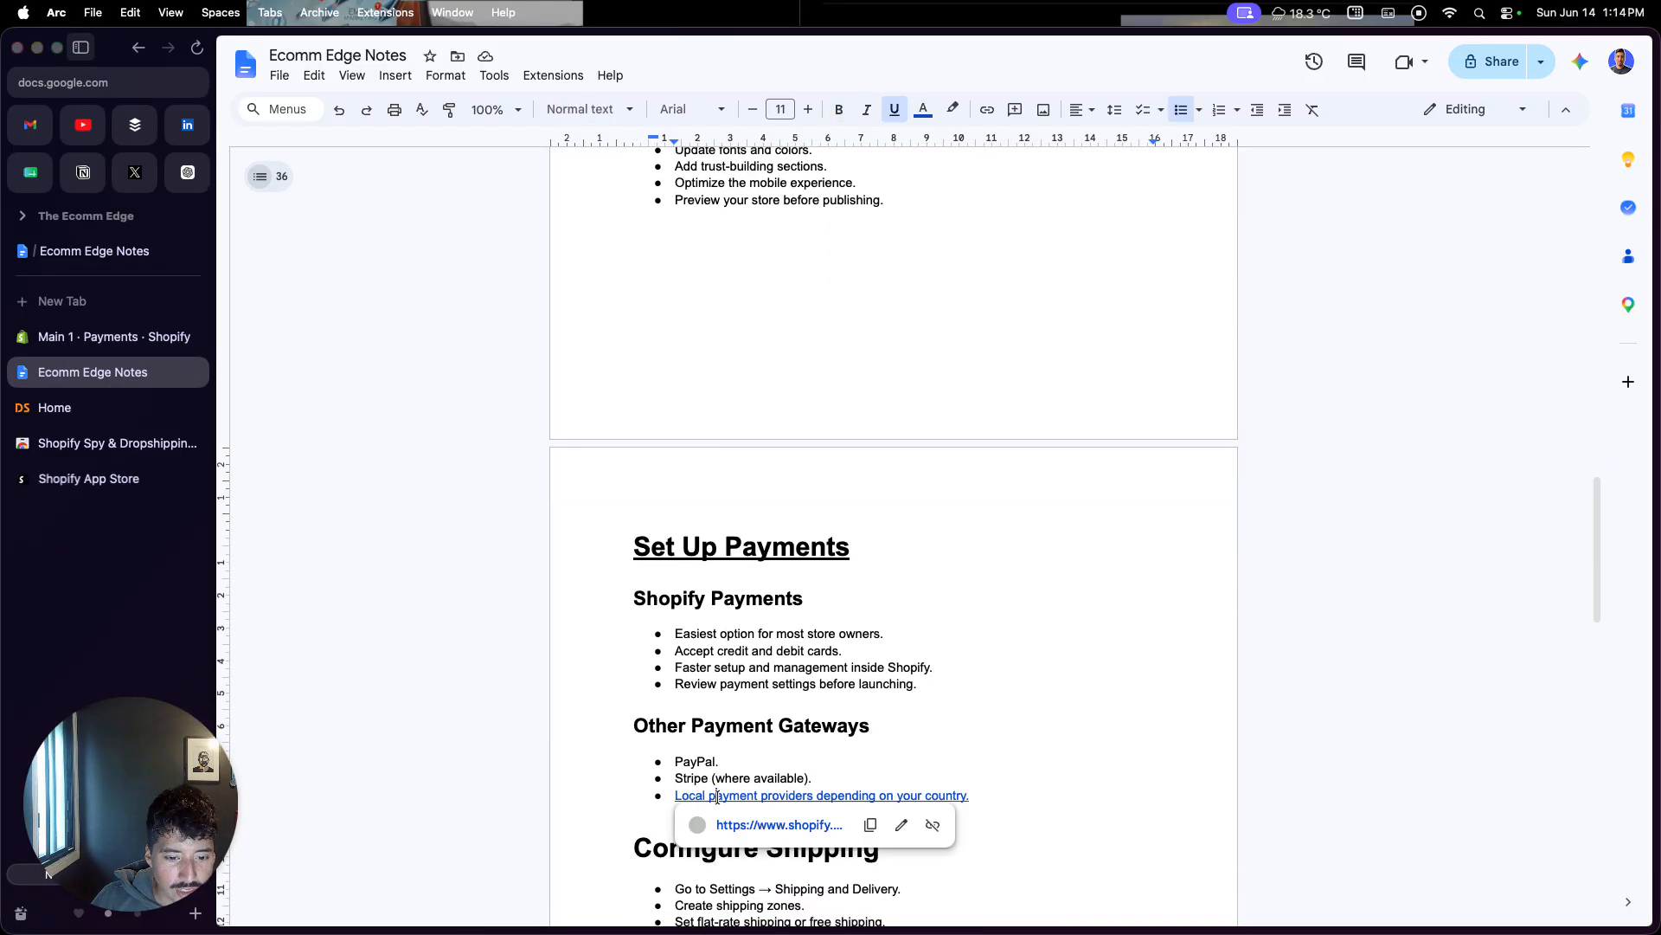
click(725, 821)
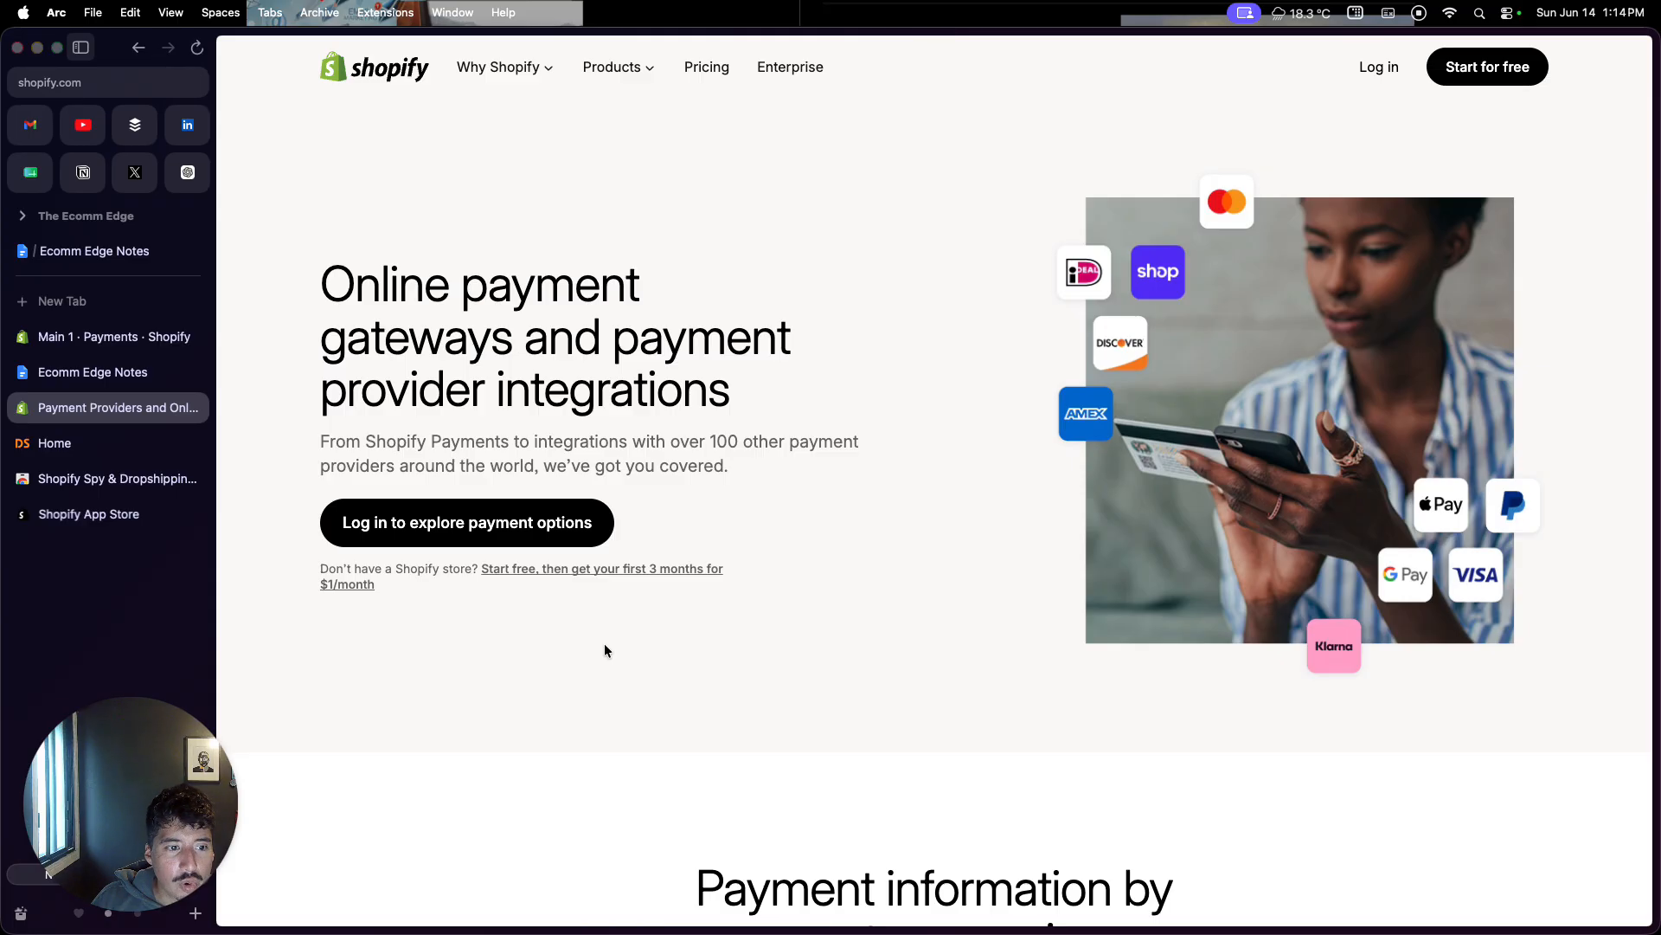
Step: Filter the list of available payment providers by the country Mexico
scroll(604, 651, down, 8)
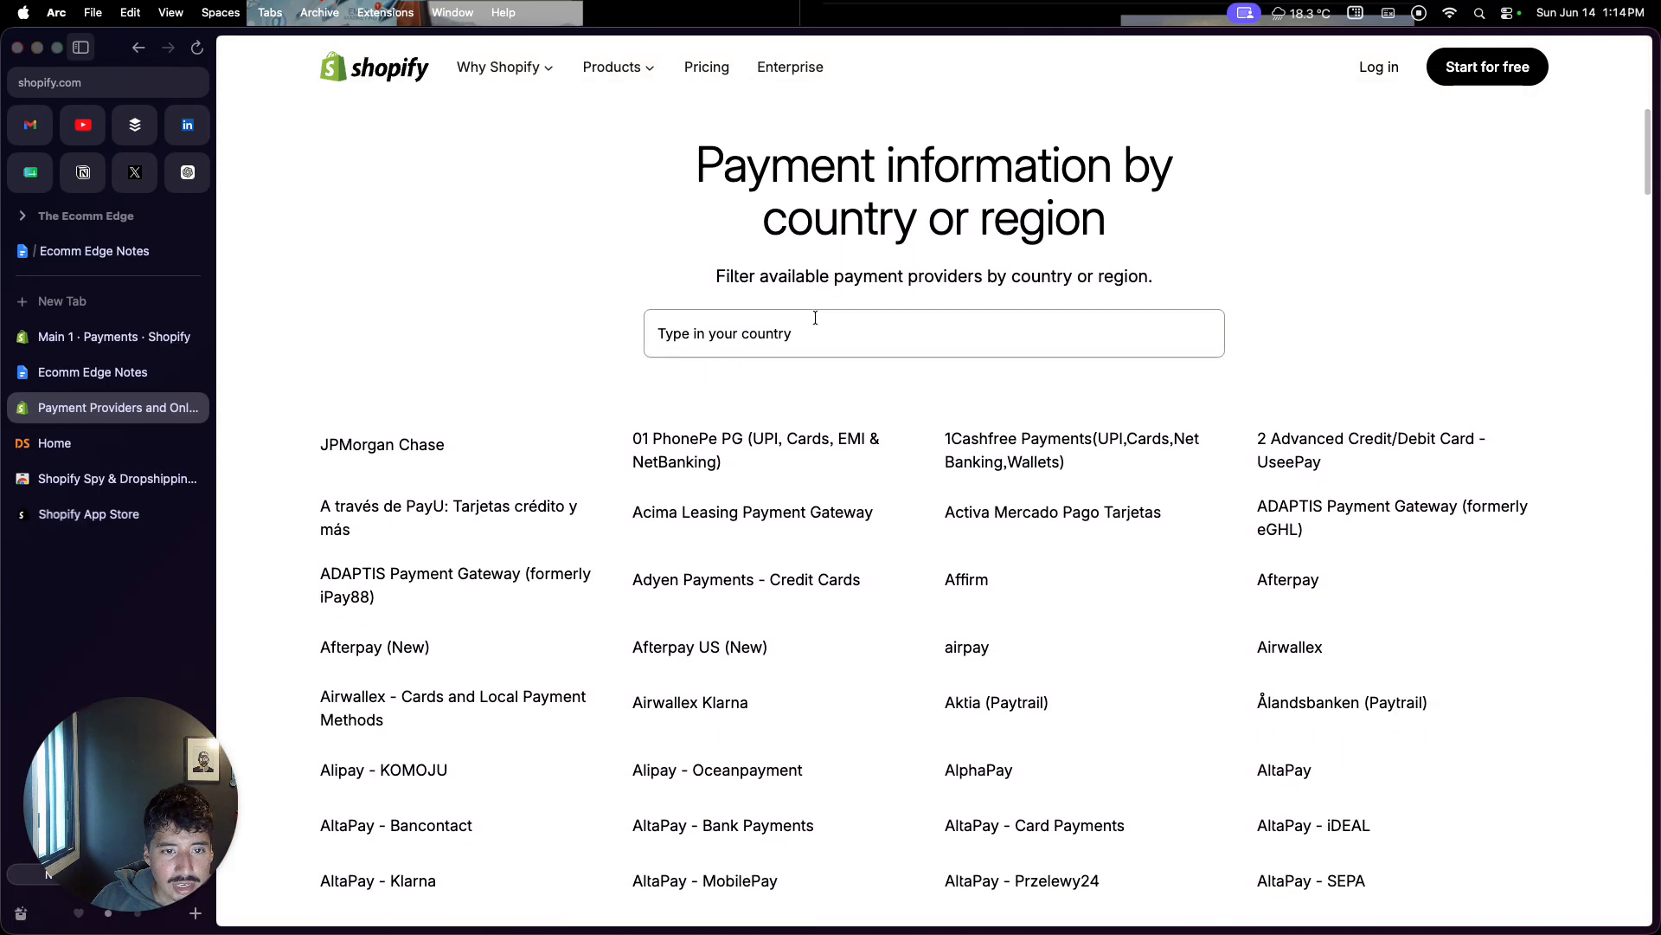
click(818, 322)
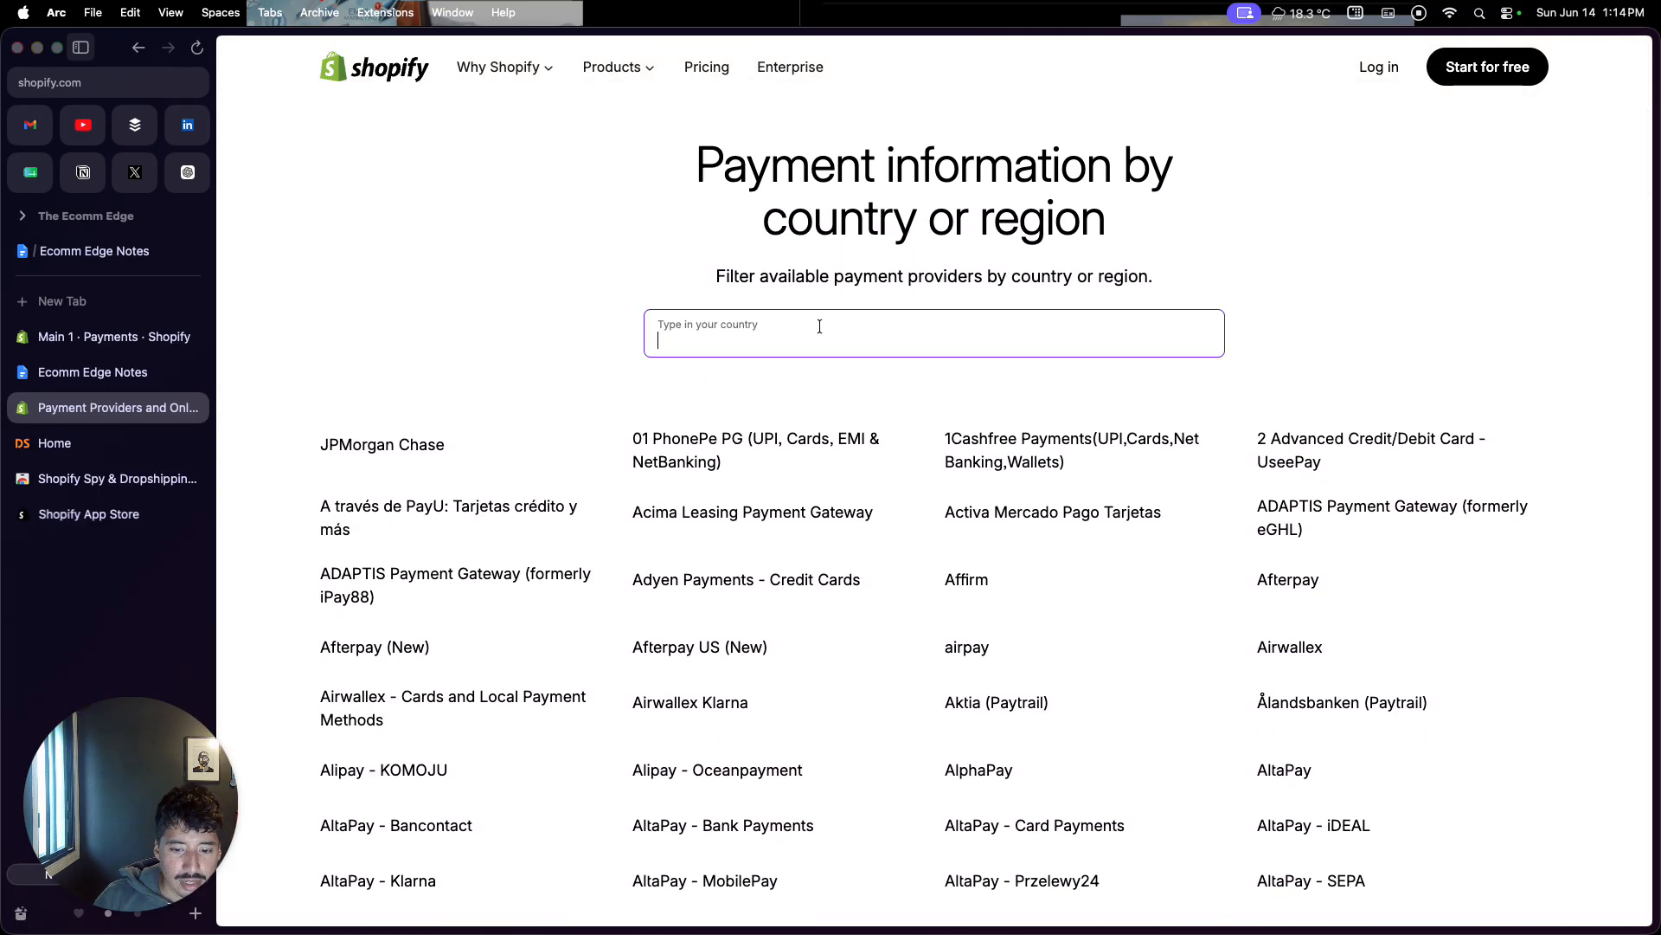
text(Mexico)
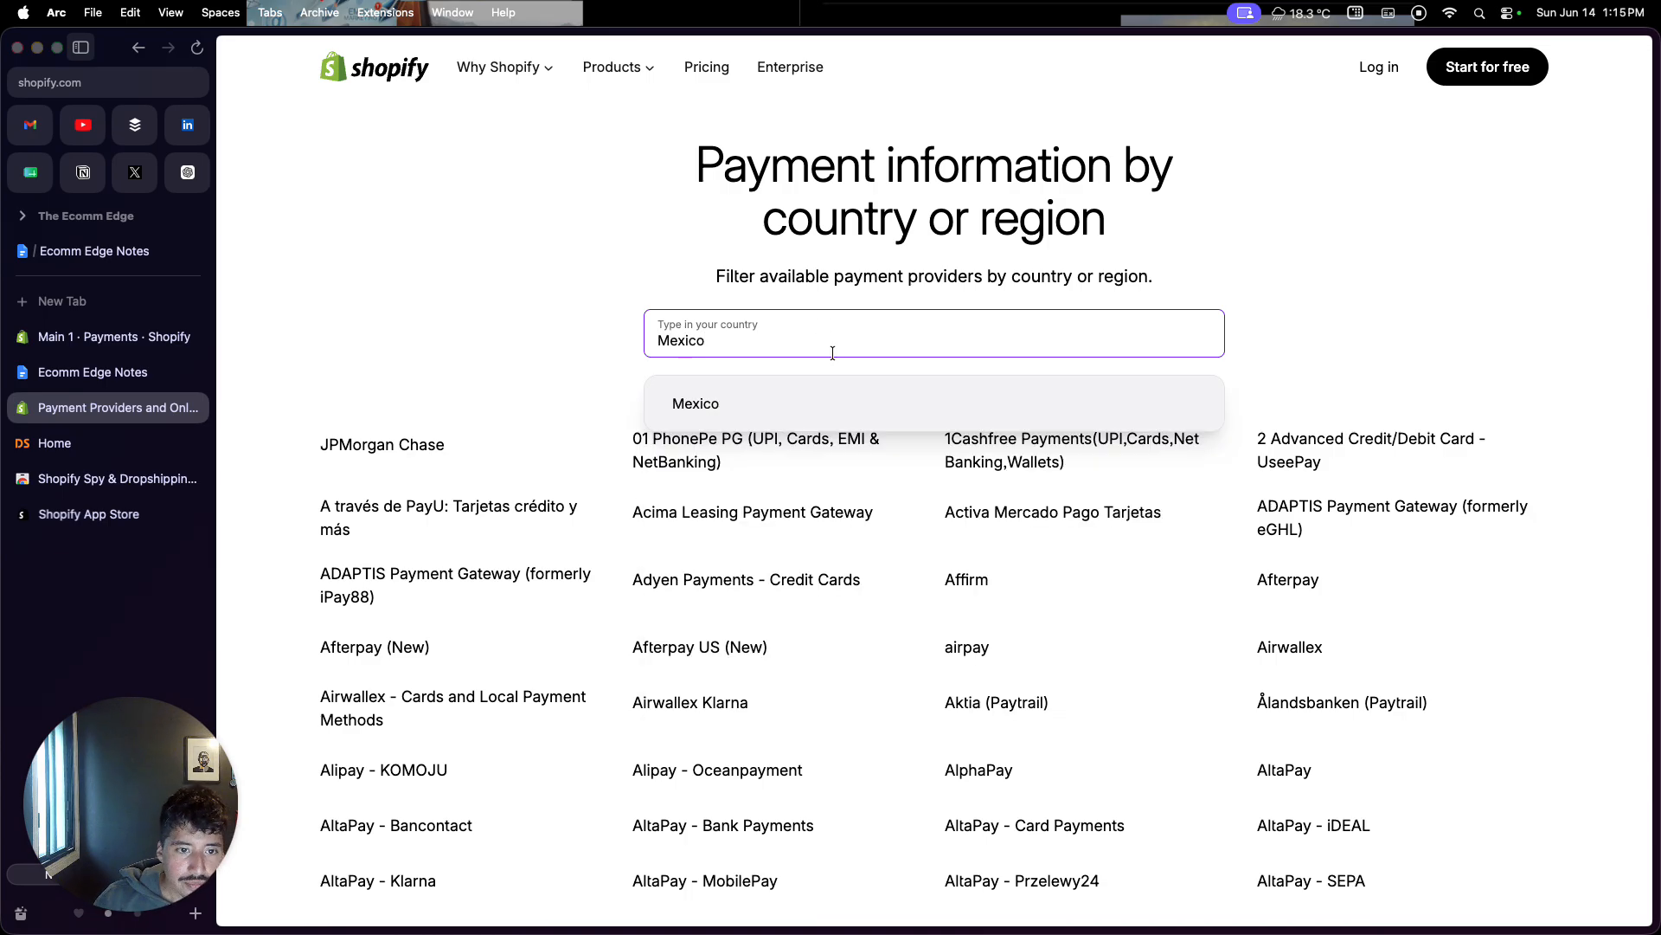
click(822, 403)
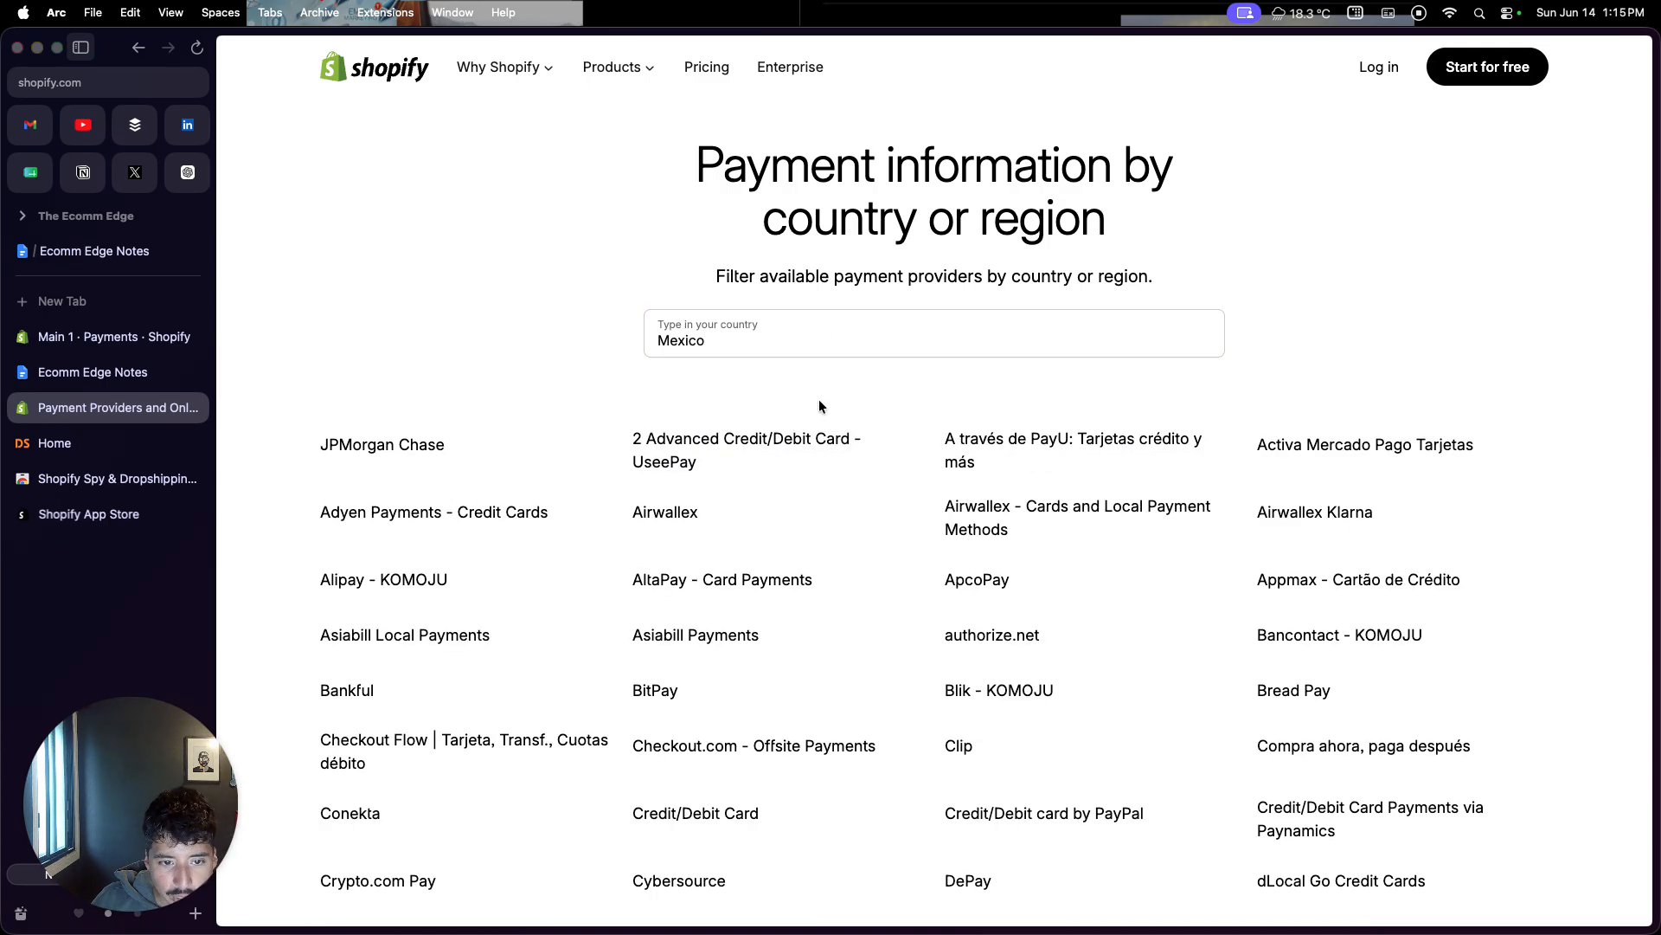
Step: Examine the list of payment providers available for Mexico
click(871, 337)
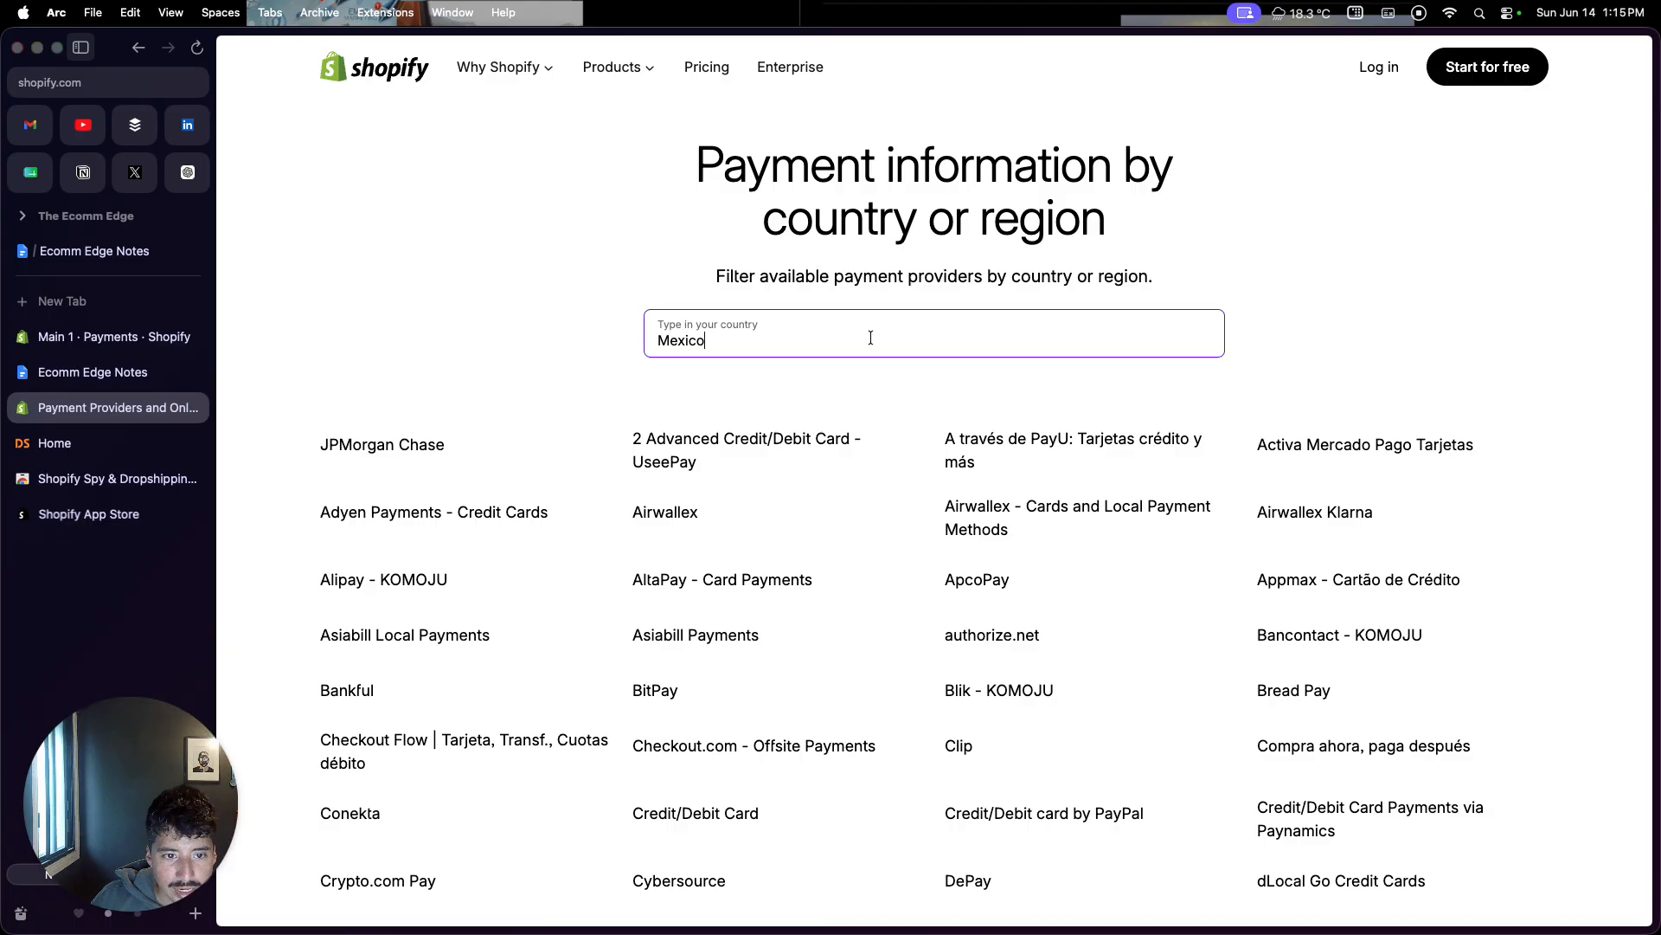
scroll(859, 363, down, 10)
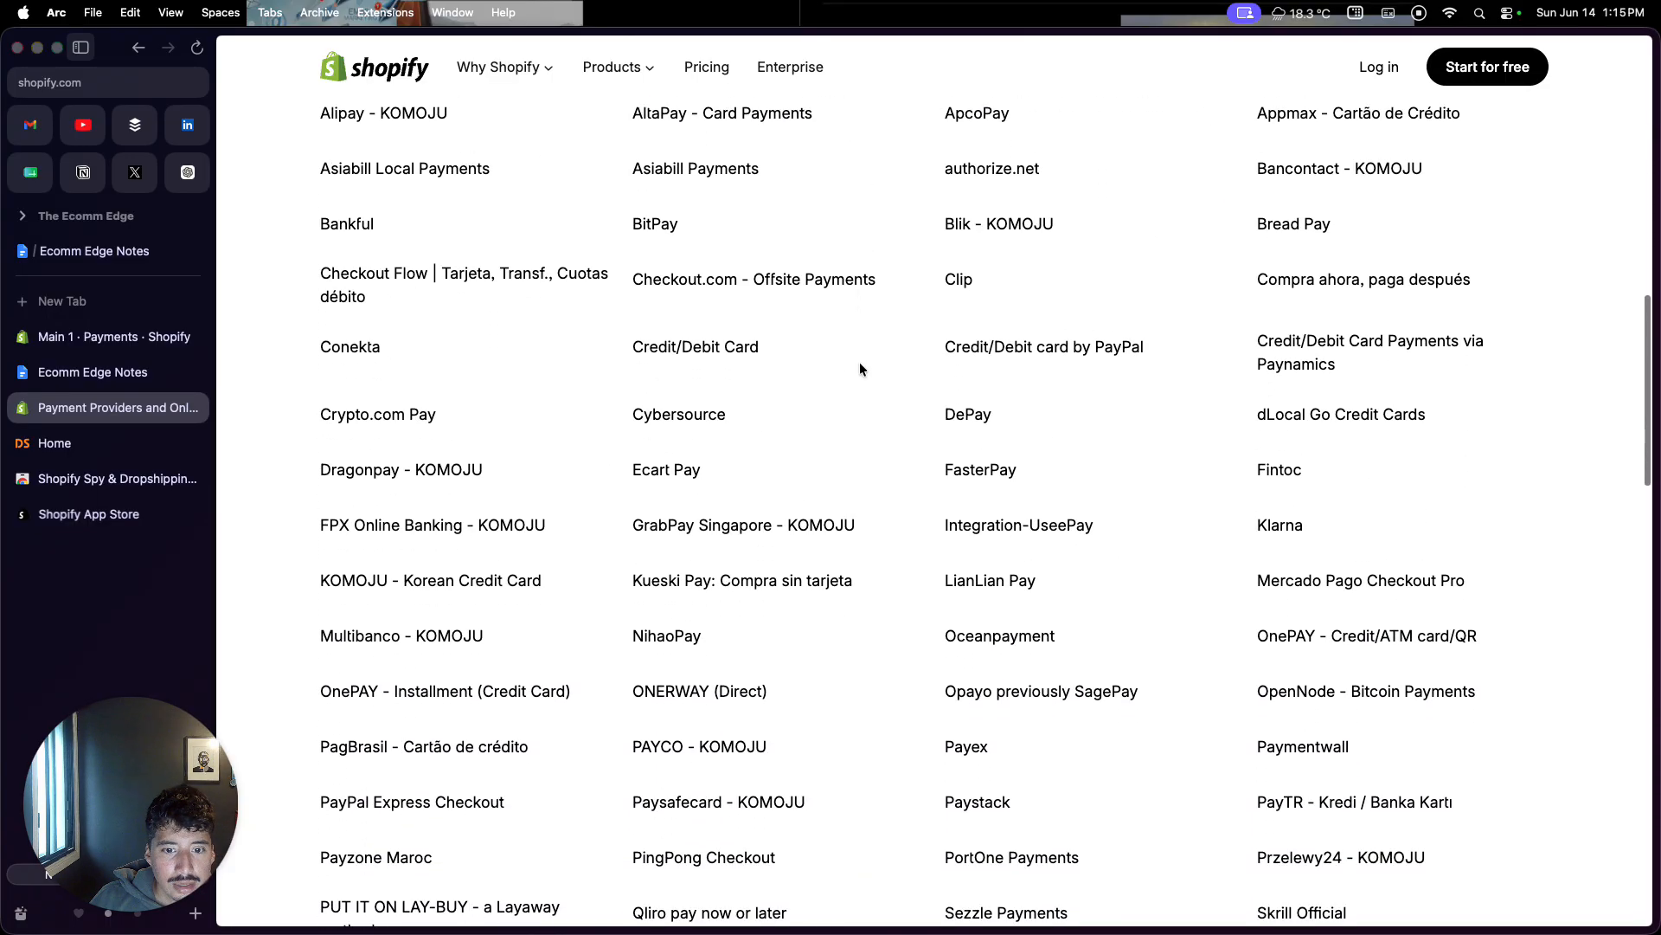
scroll(859, 363, up, 10)
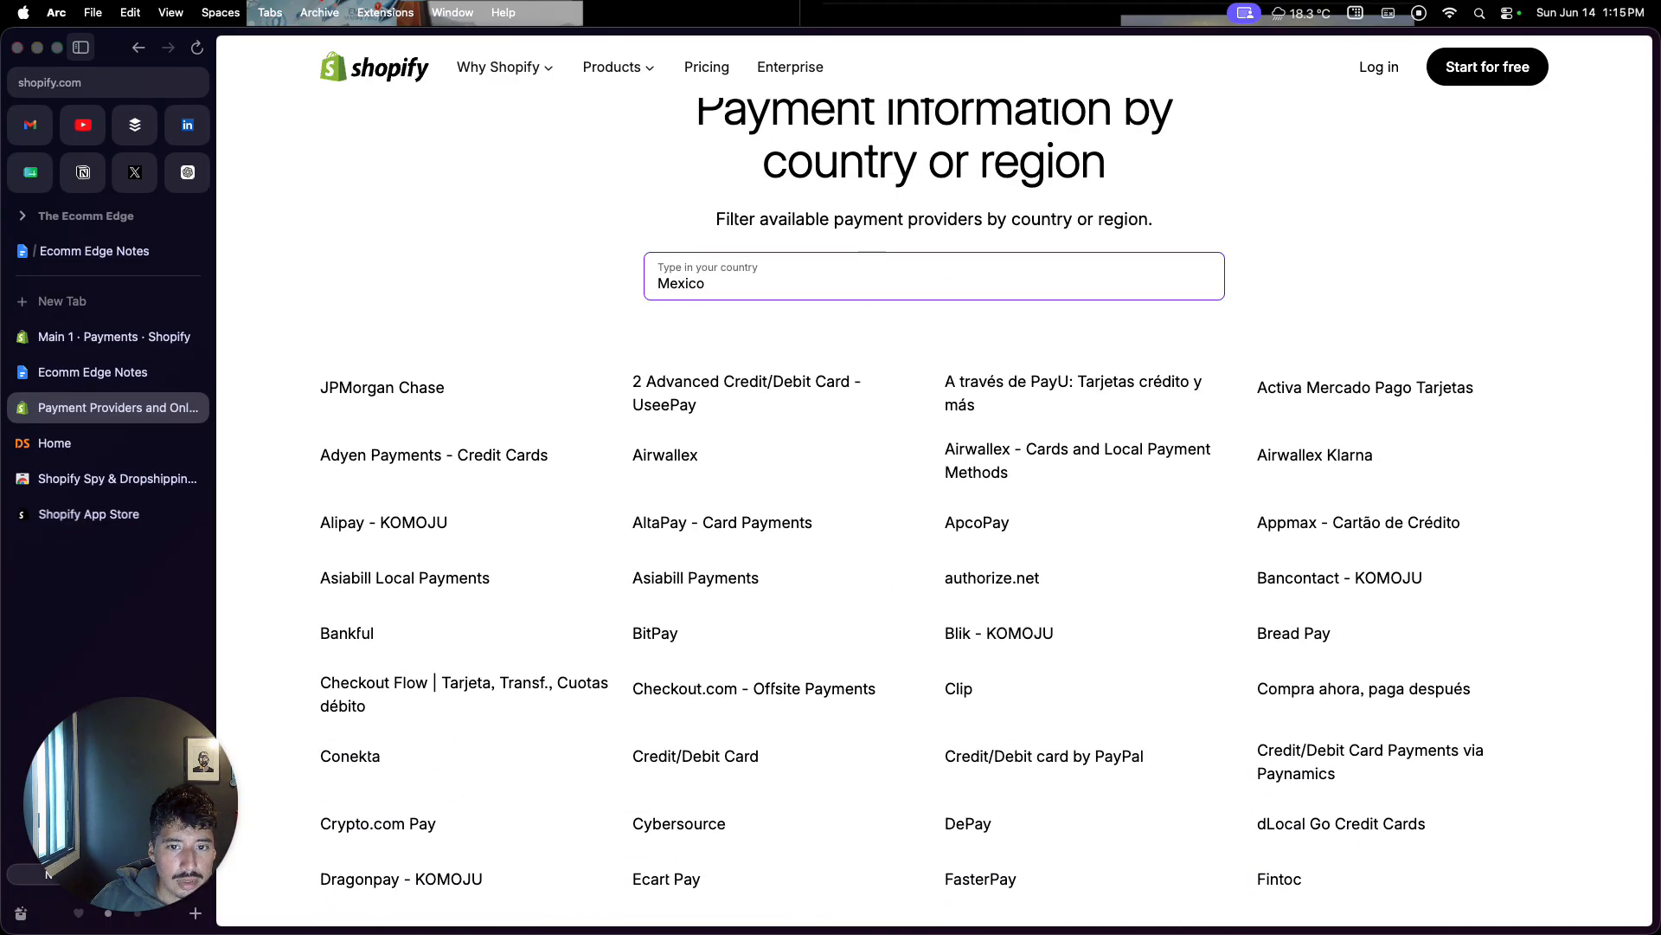
scroll(794, 434, down, 8)
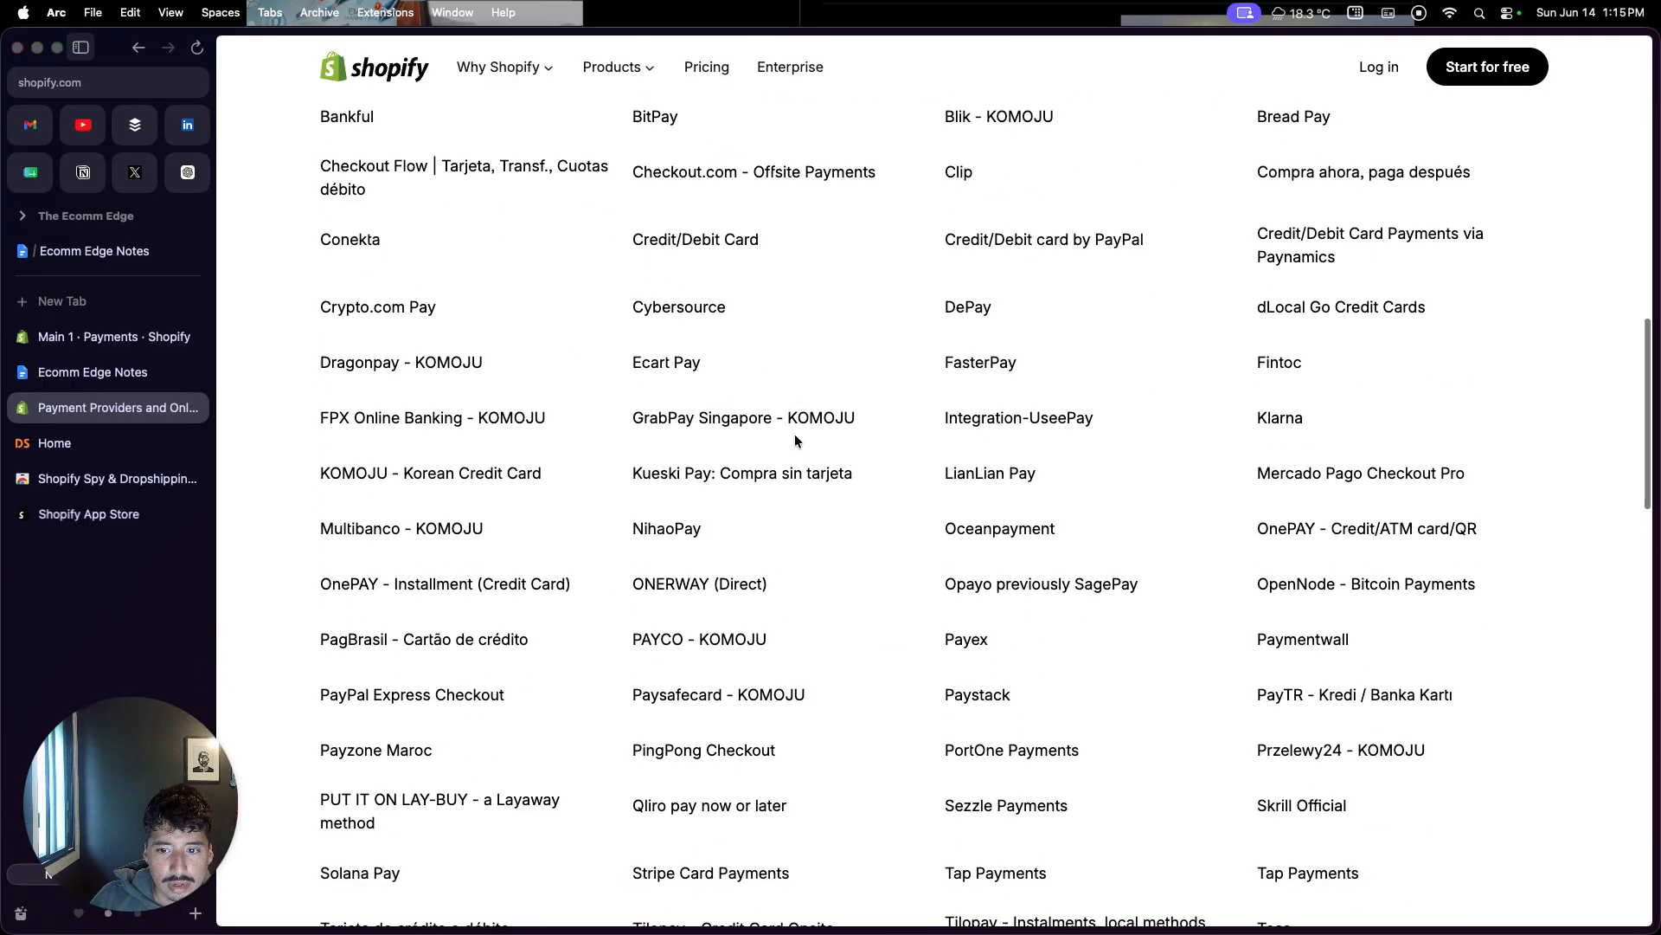
scroll(794, 440, down, 12)
scroll(795, 440, up, 9)
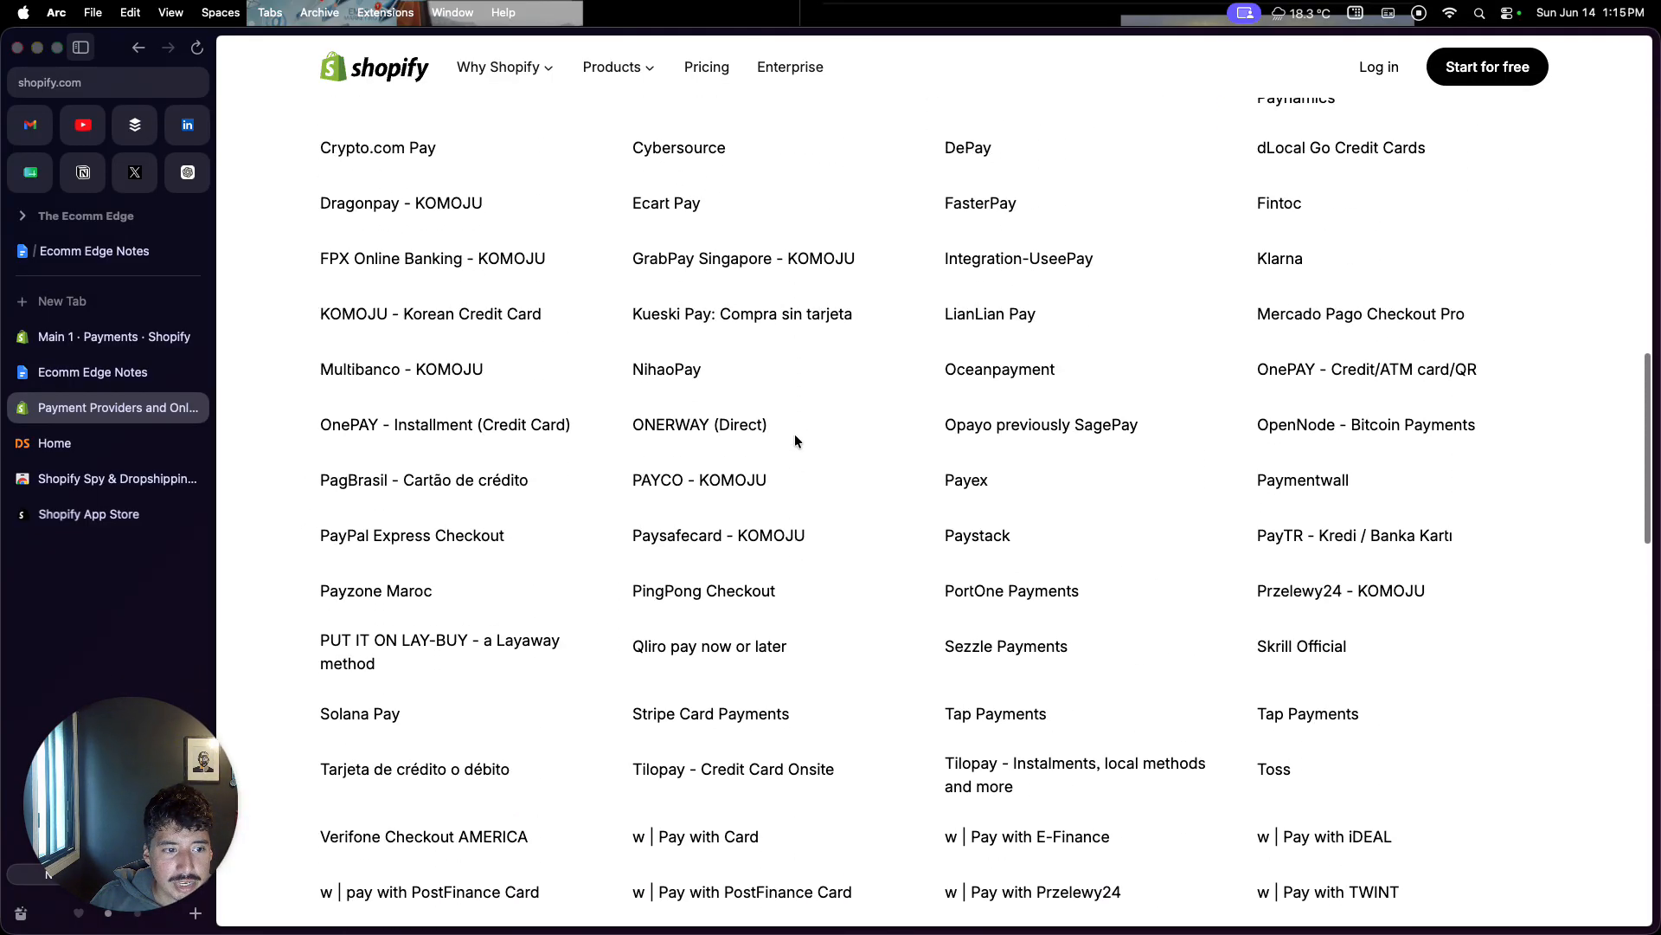
scroll(795, 441, up, 1)
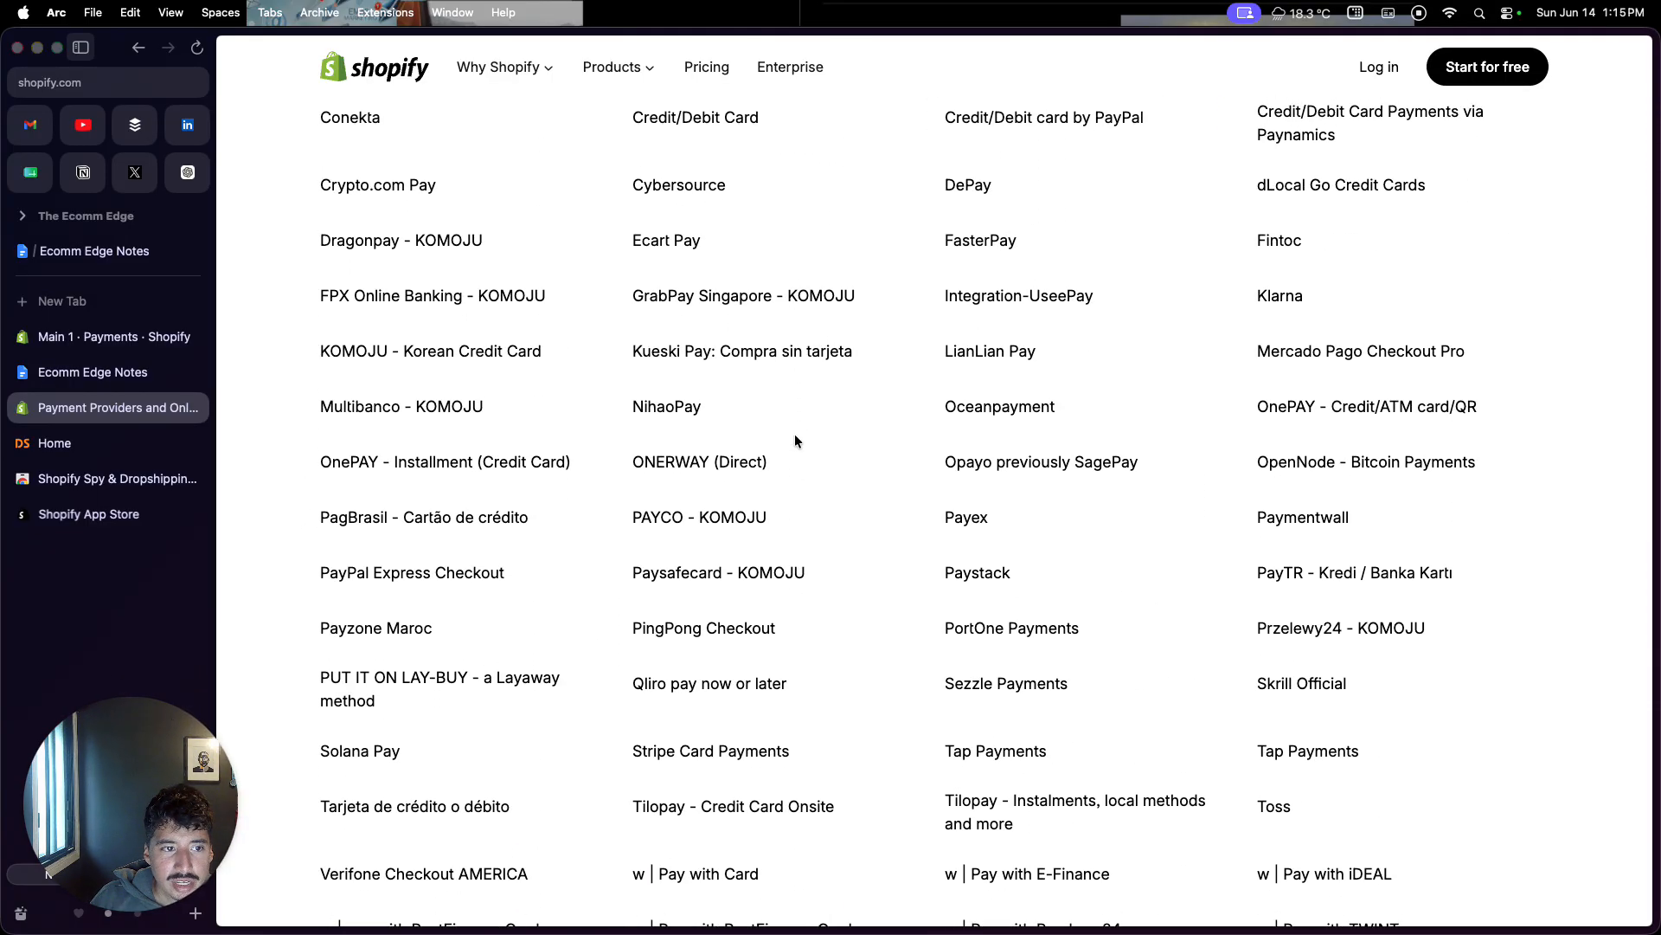
scroll(794, 440, up, 8)
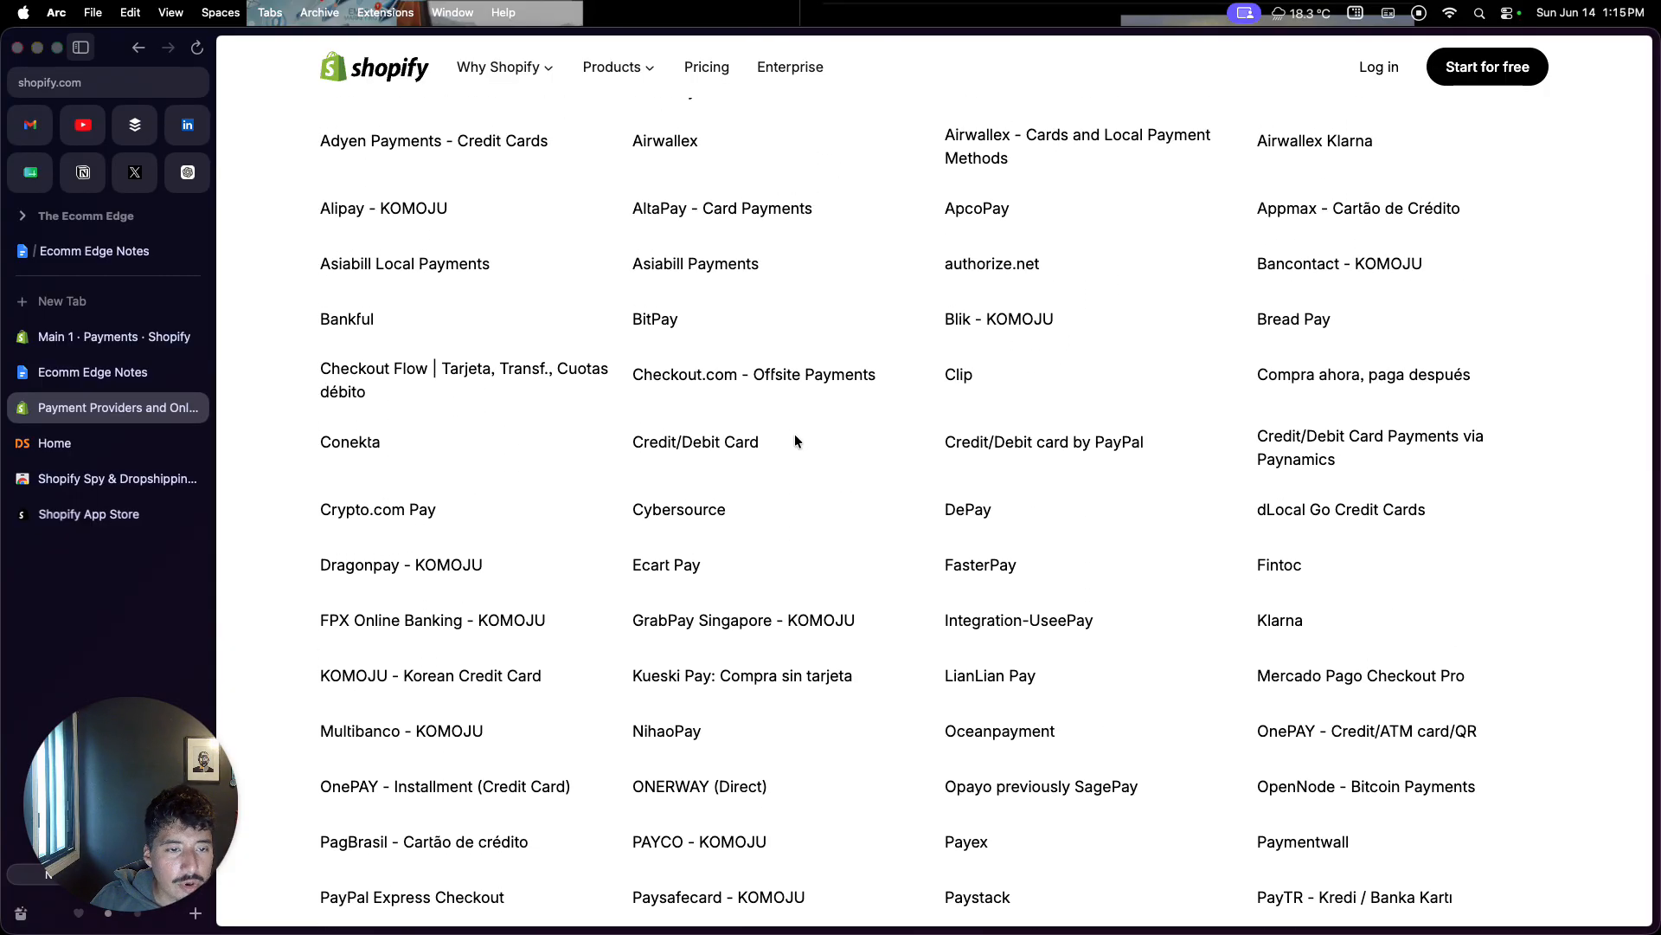
scroll(796, 442, up, 8)
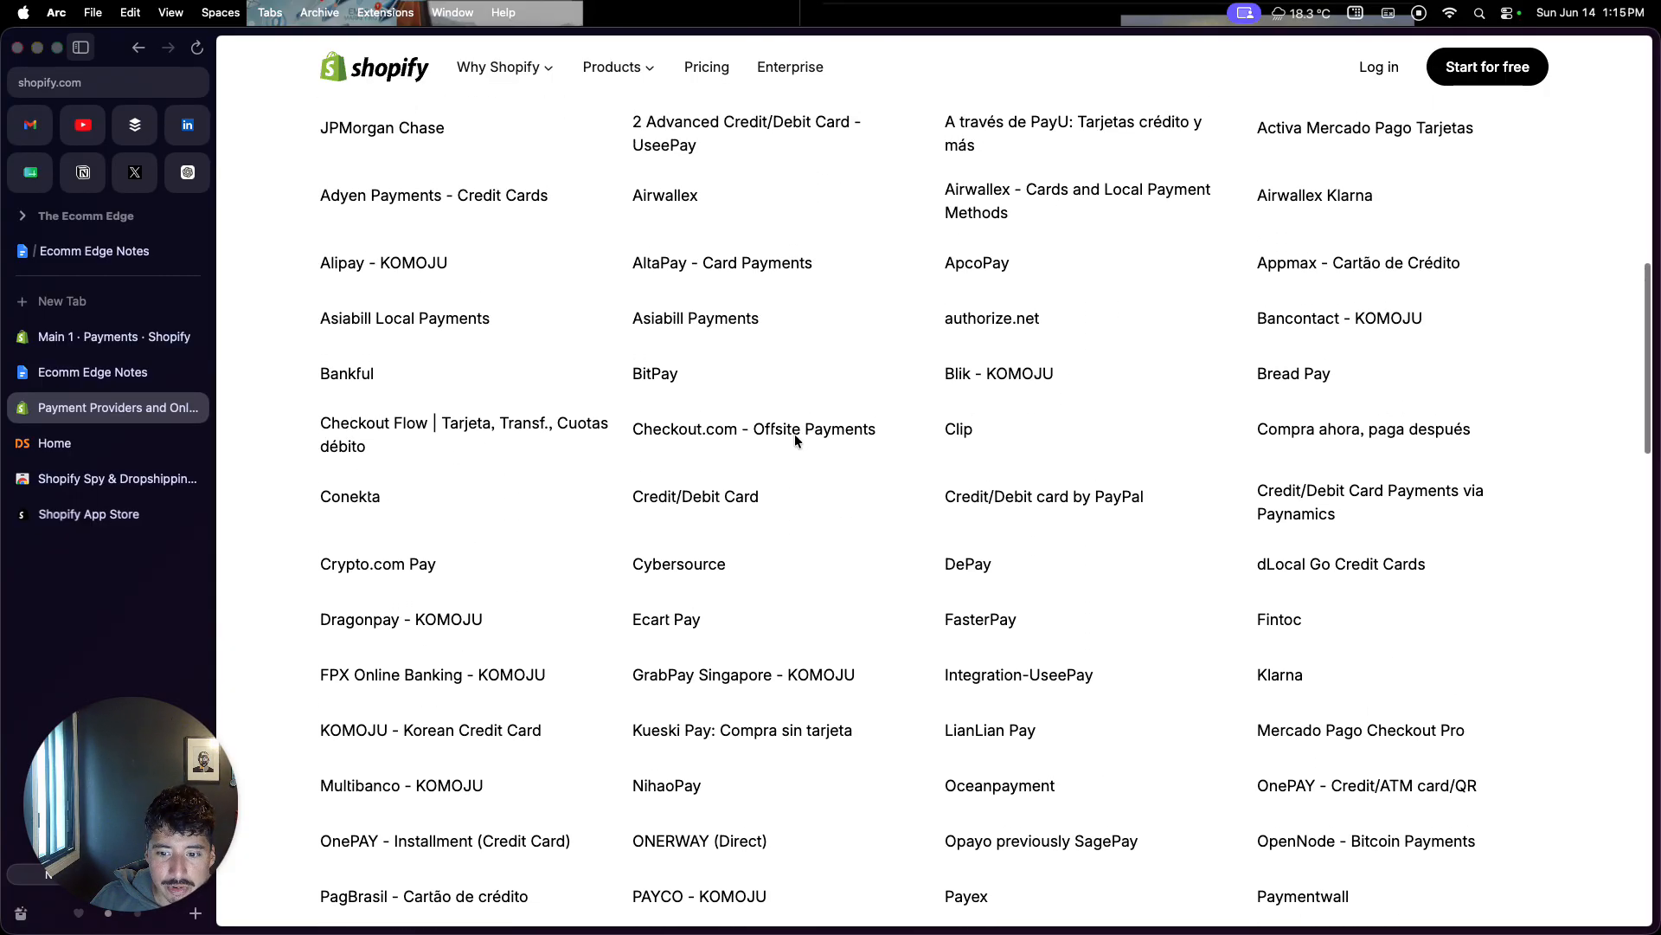
Step: Change the payment provider country filter to Canada
drag(809, 327, 637, 326)
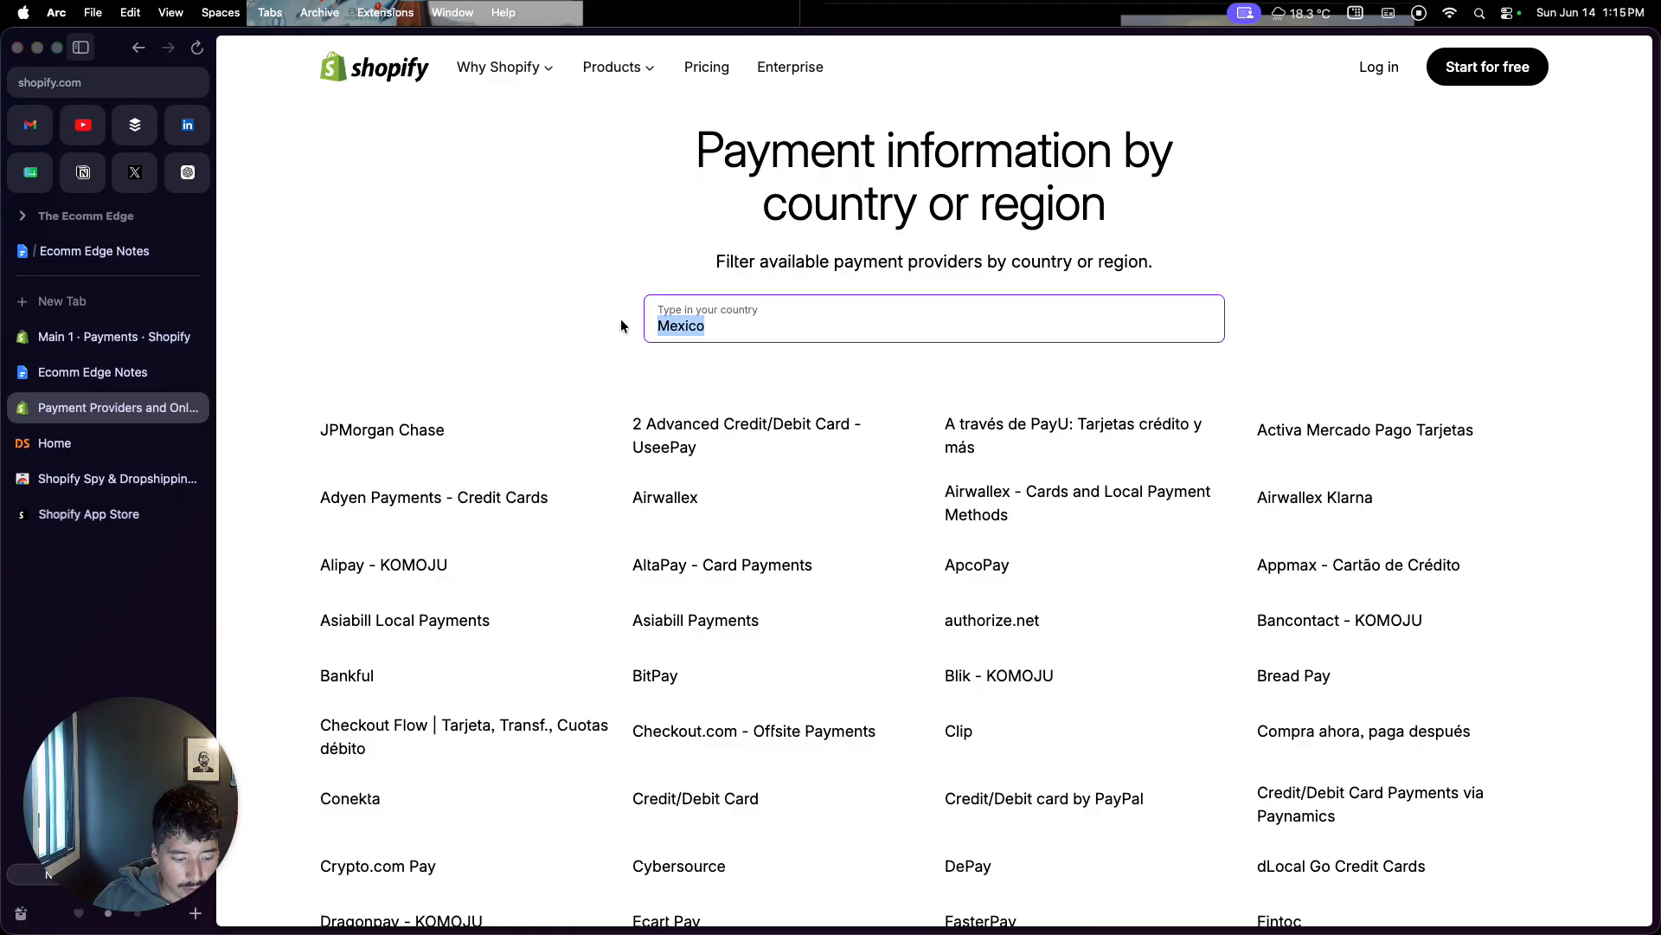
text(Canada)
click(695, 389)
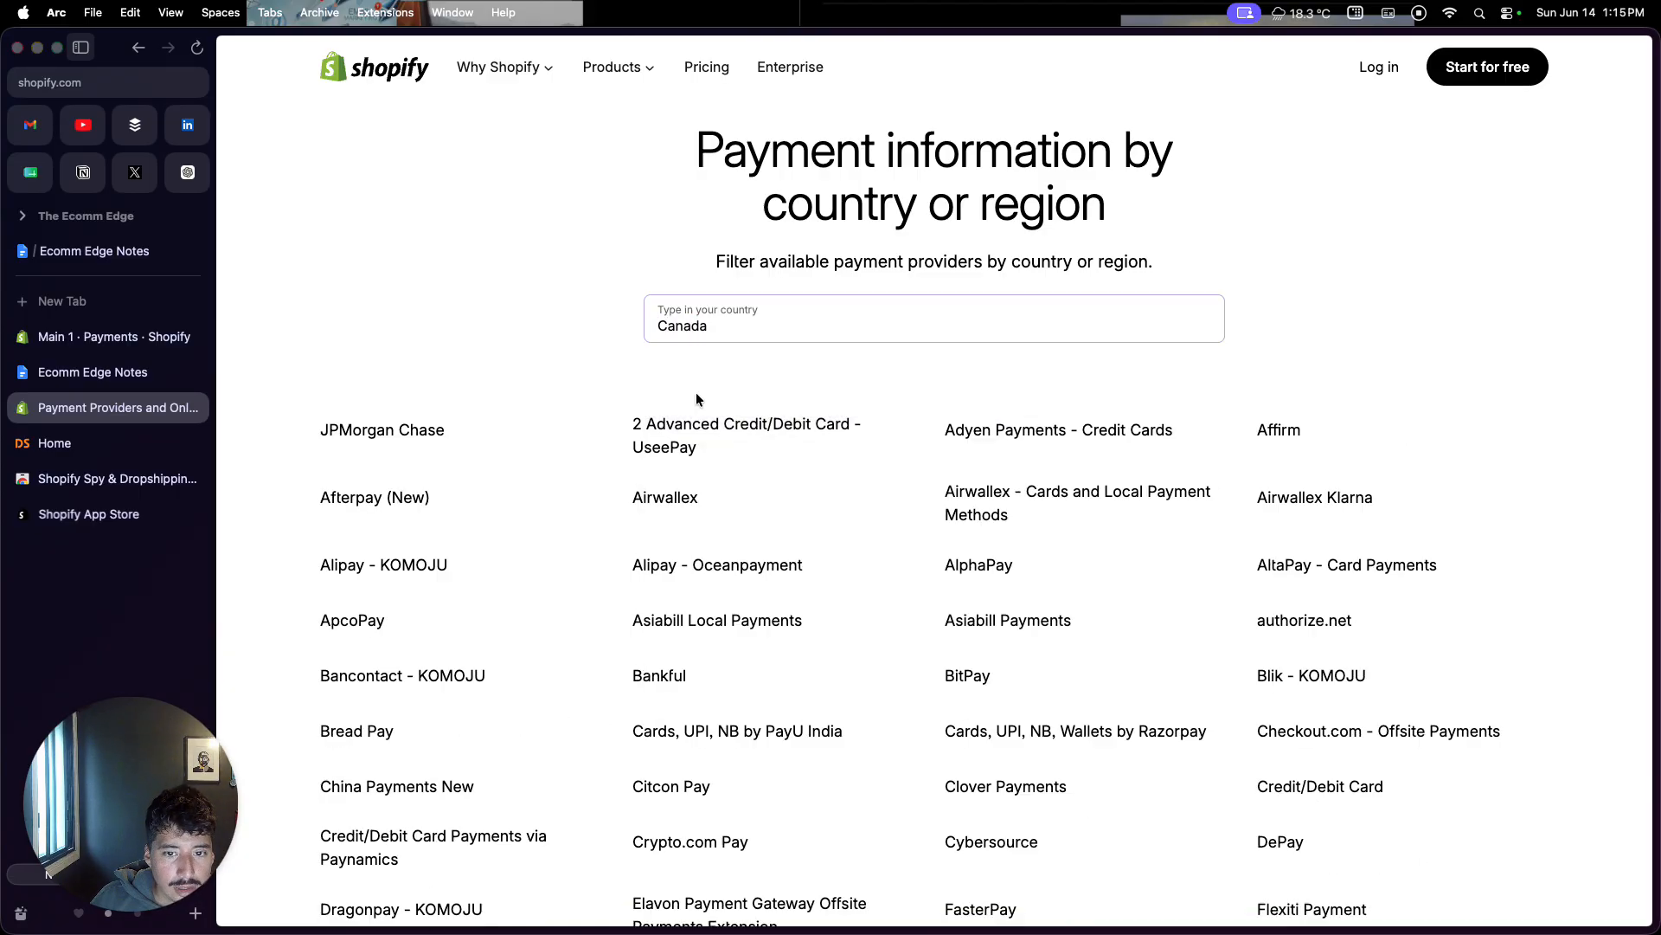
Step: Examine the list of payment providers available for Canada
scroll(616, 594, down, 2)
scroll(616, 594, down, 5)
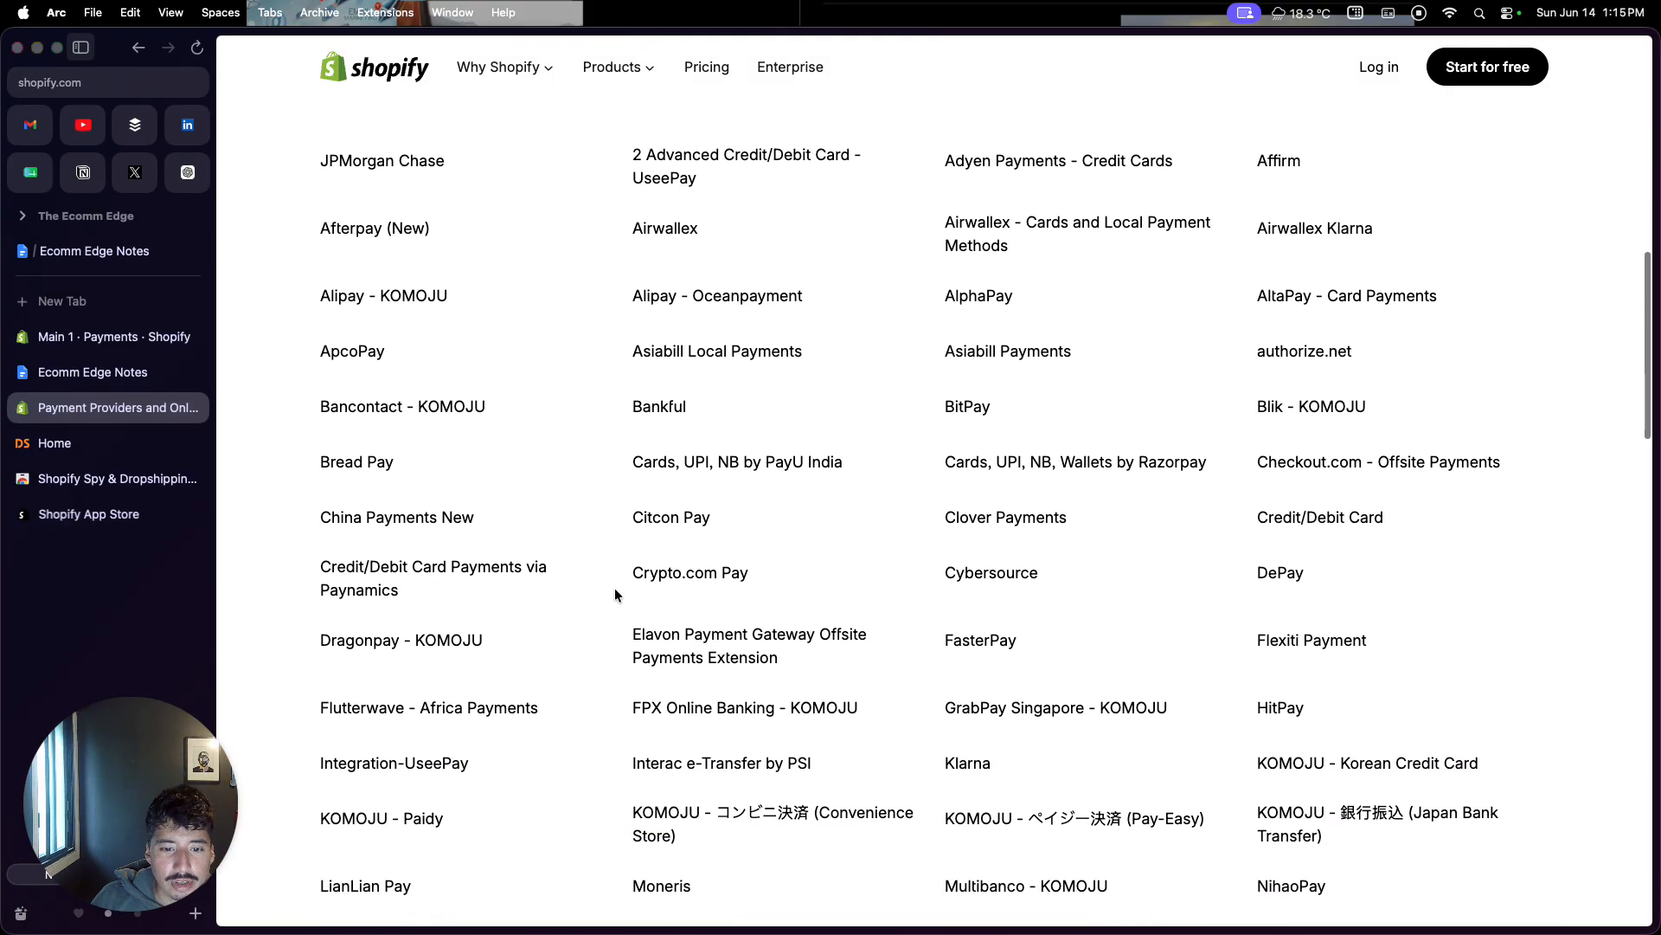
scroll(615, 594, down, 2)
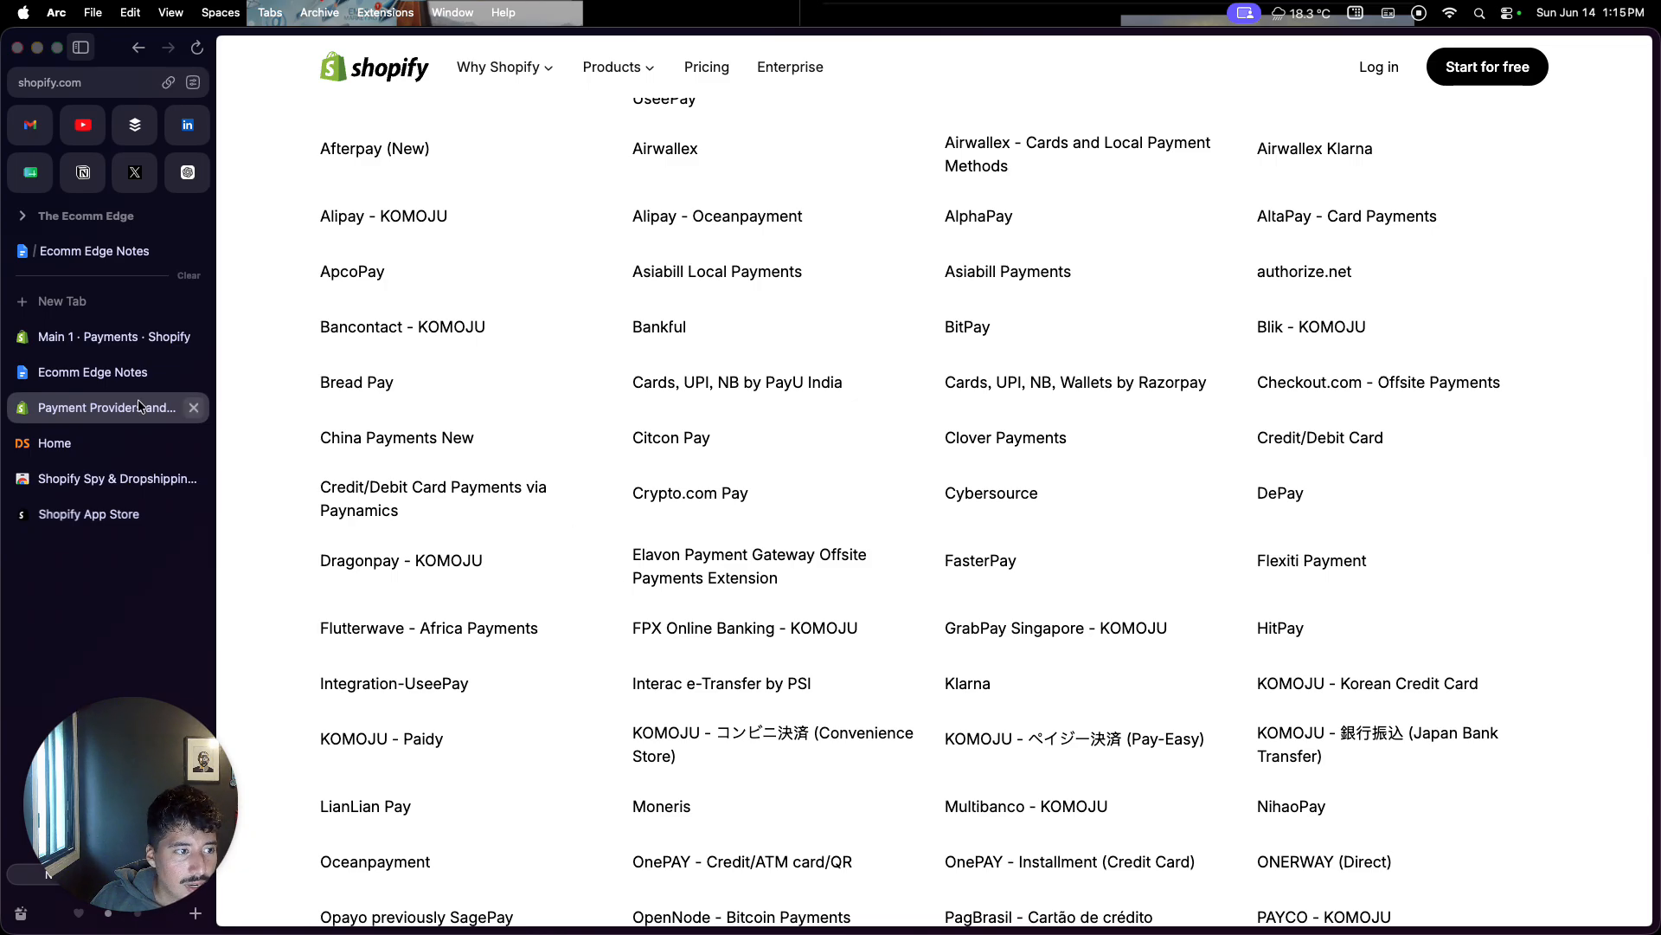
scroll(384, 477, up, 6)
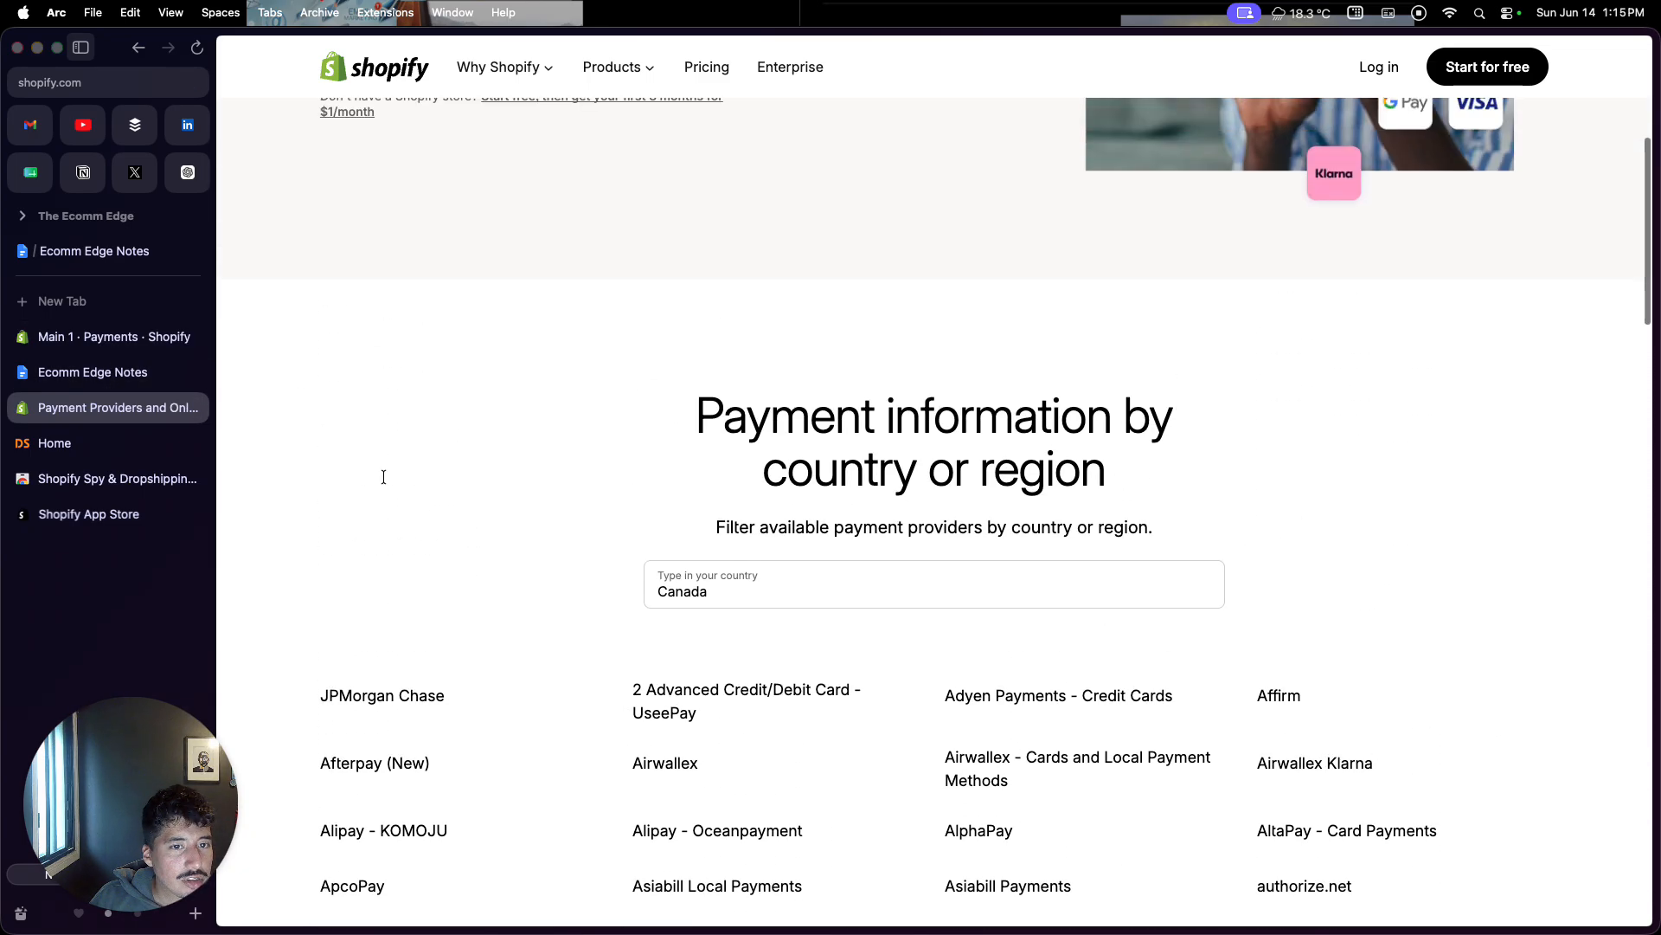
Step: Review the Set Up Payments and Configure Shipping sections of the Ecomm Edge Notes
click(109, 345)
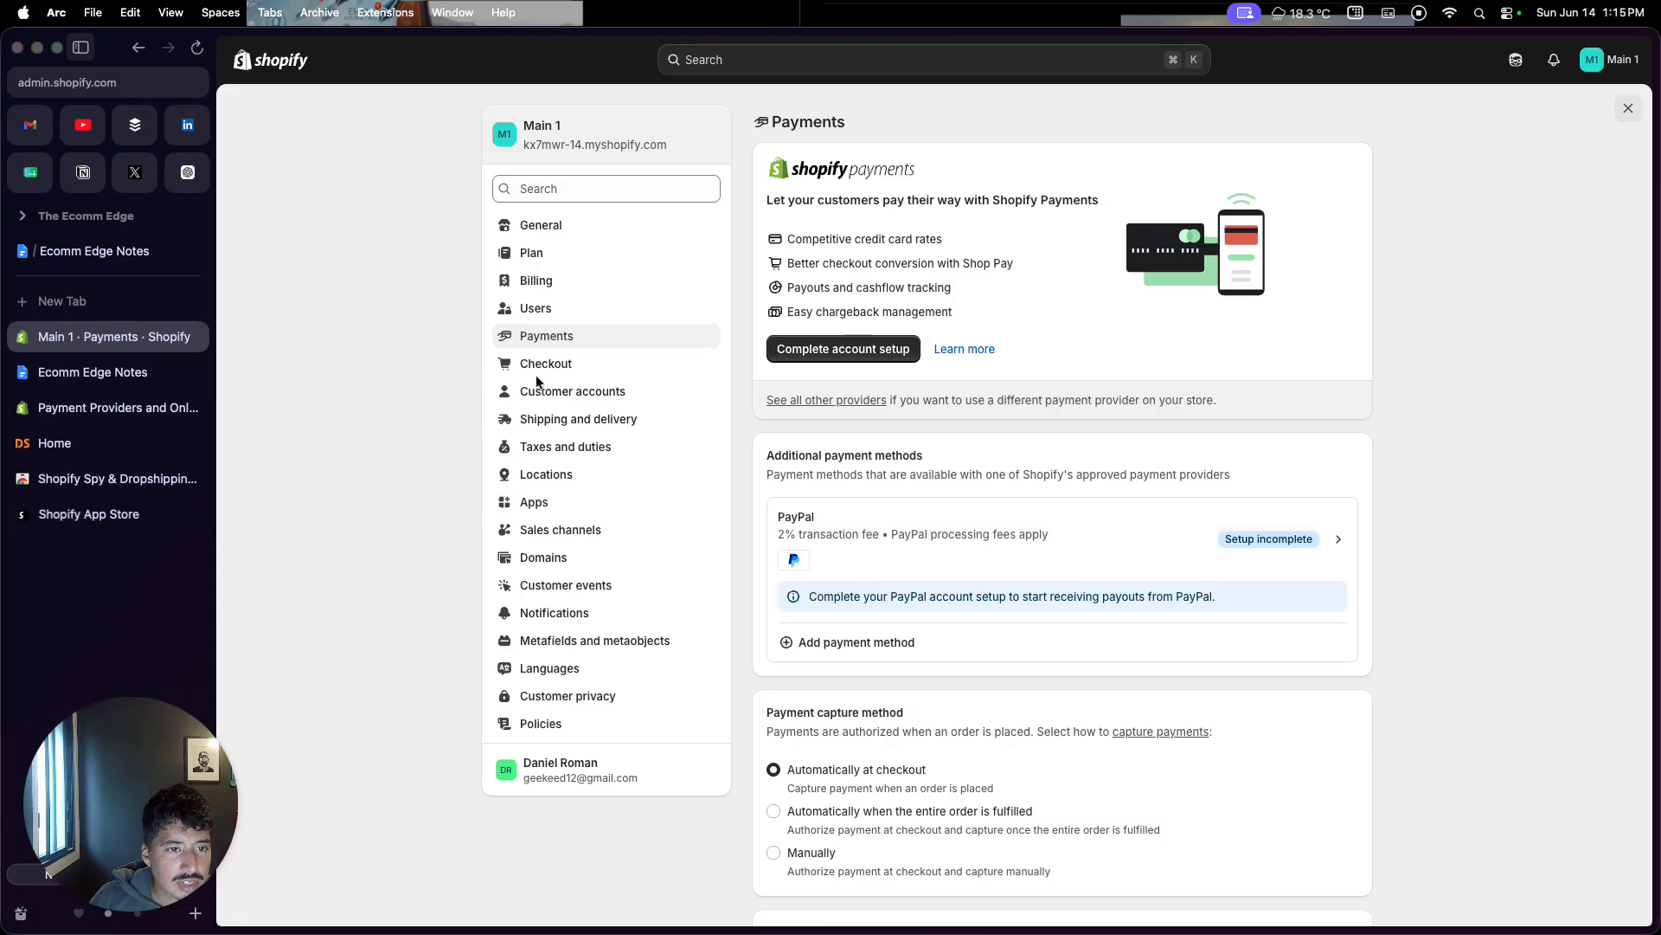
click(164, 377)
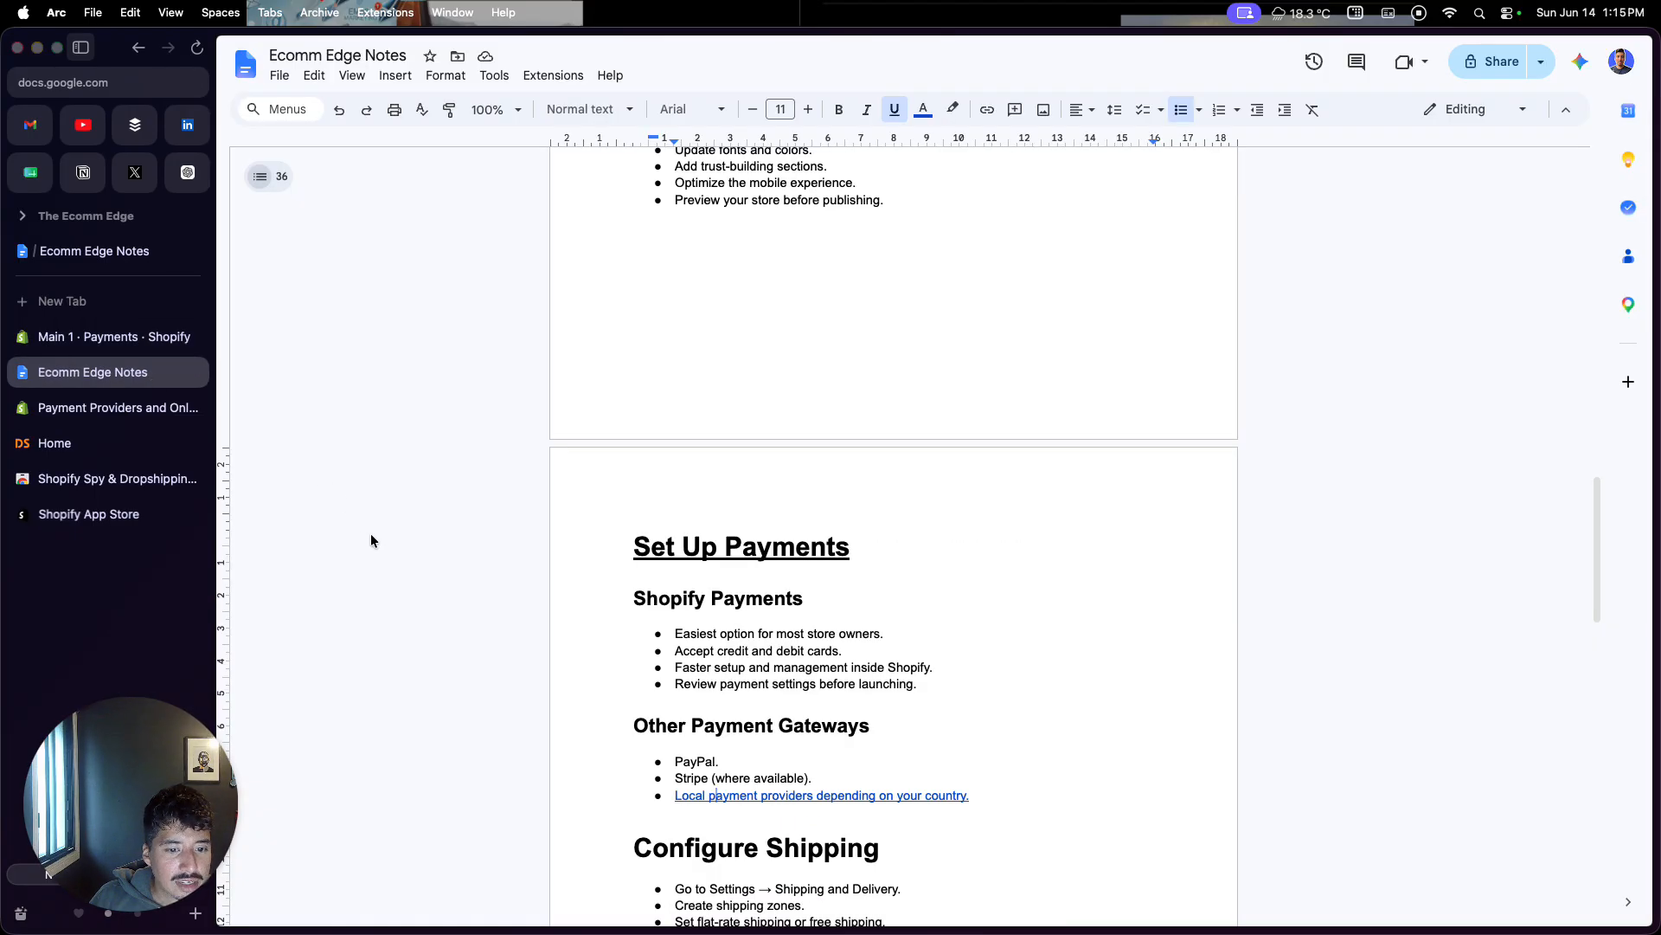
scroll(370, 533, down, 1)
scroll(370, 540, down, 3)
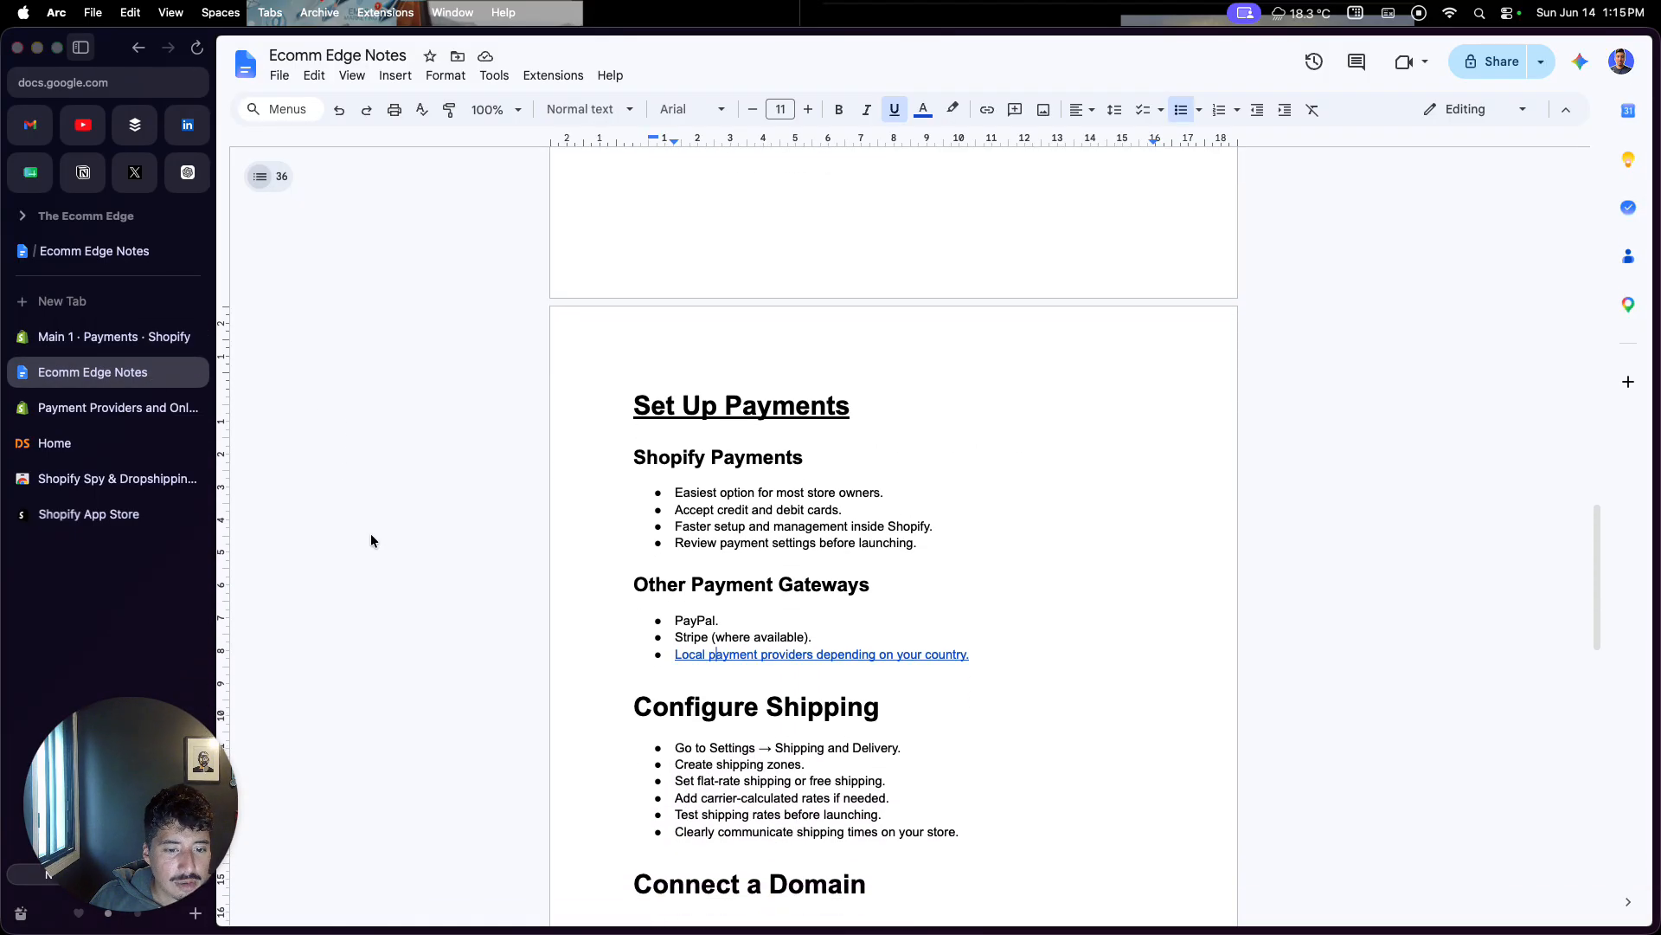
Step: Close the payment providers page and open the General profile in the store's shipping and delivery settings
click(102, 347)
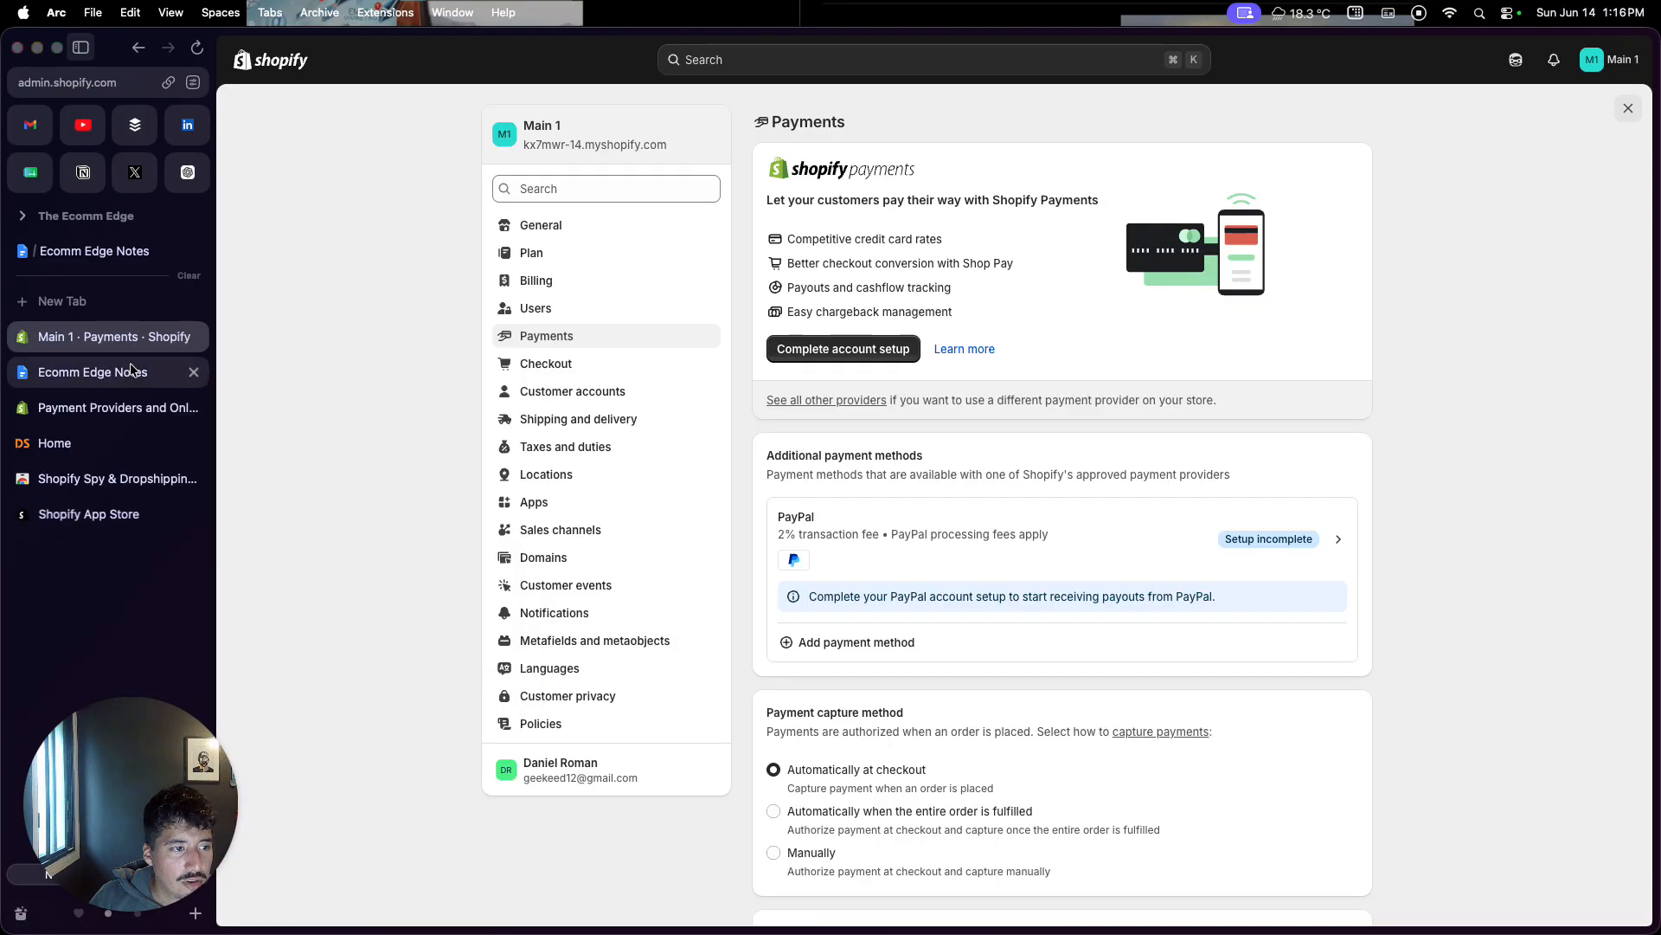
click(194, 407)
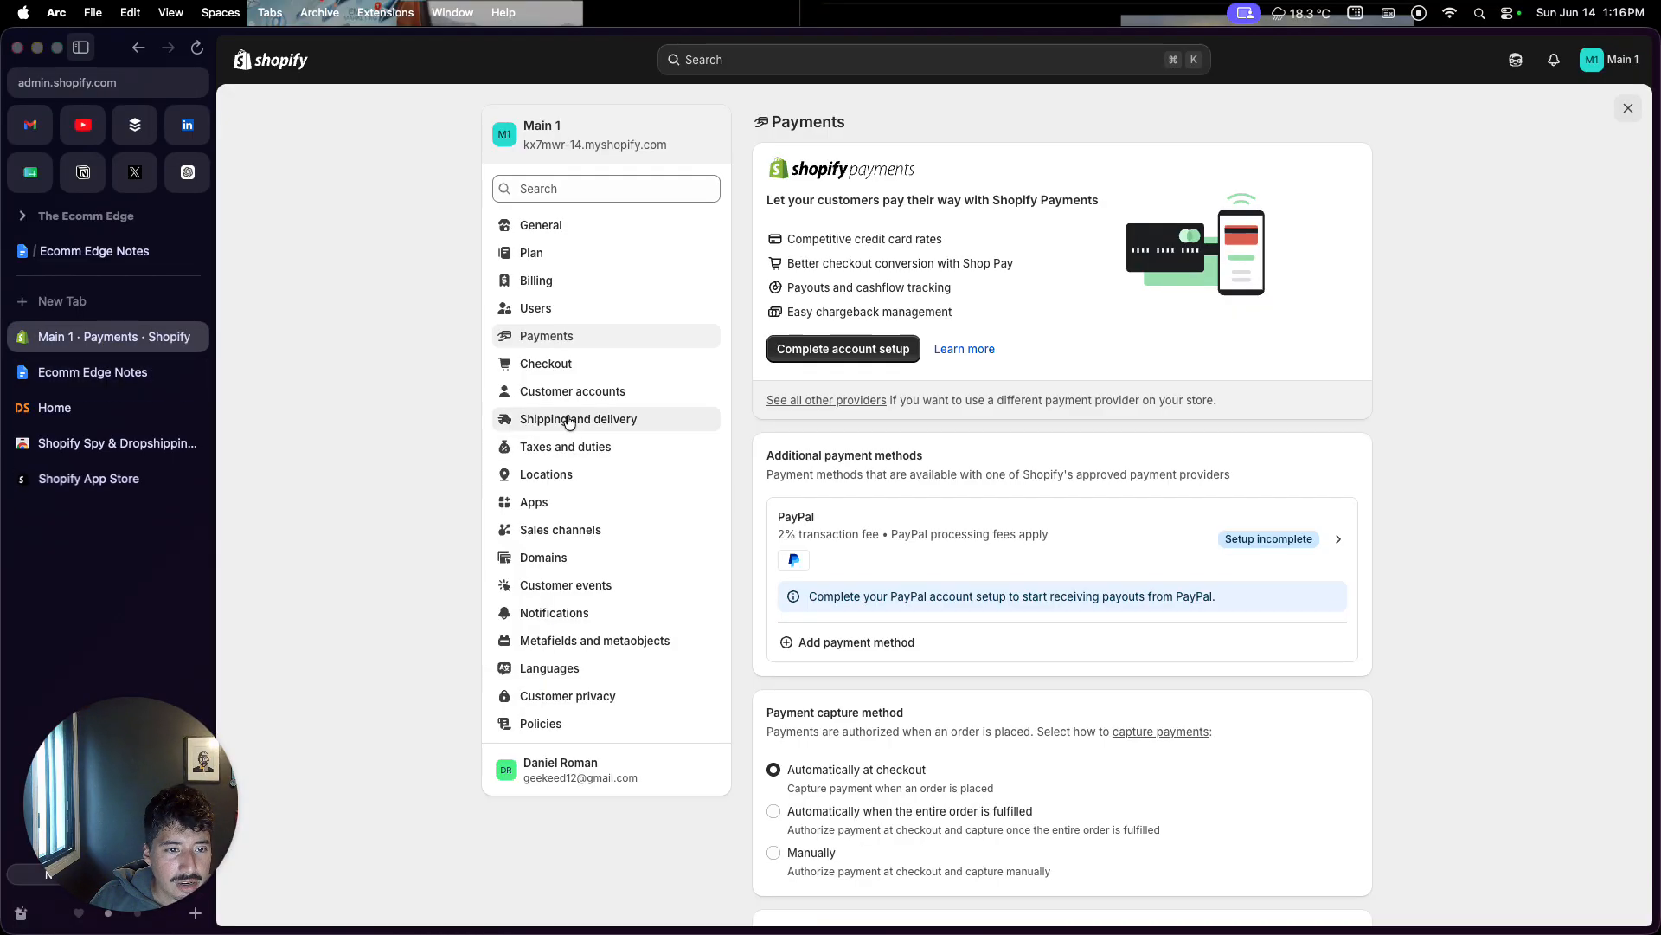
click(570, 419)
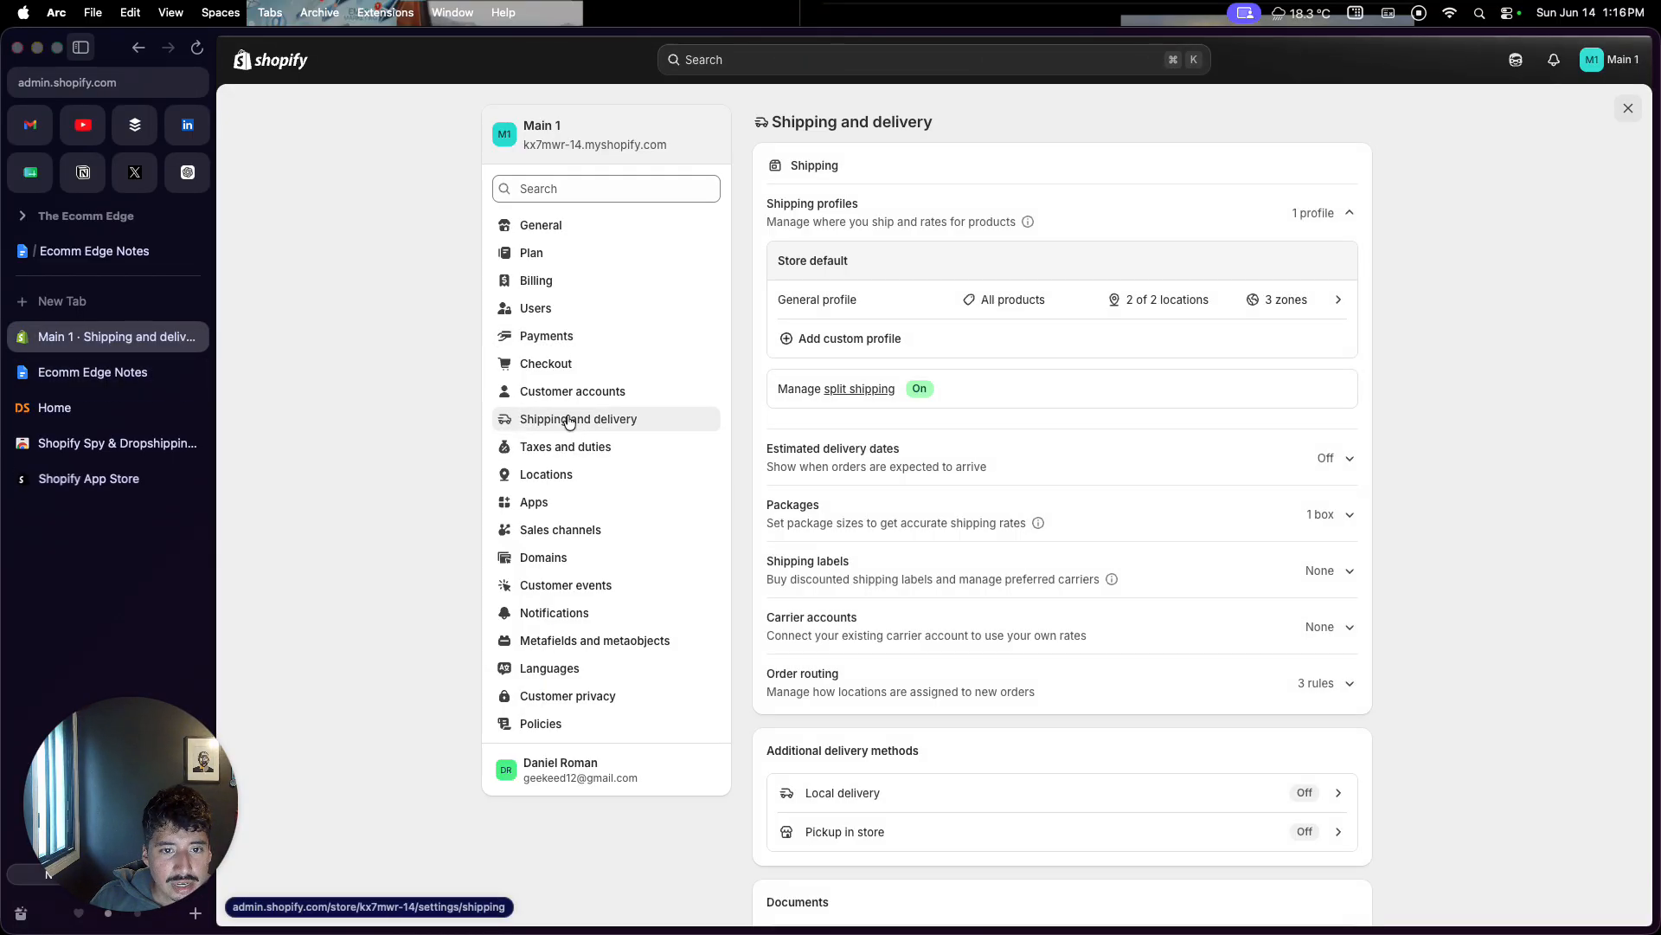
click(814, 318)
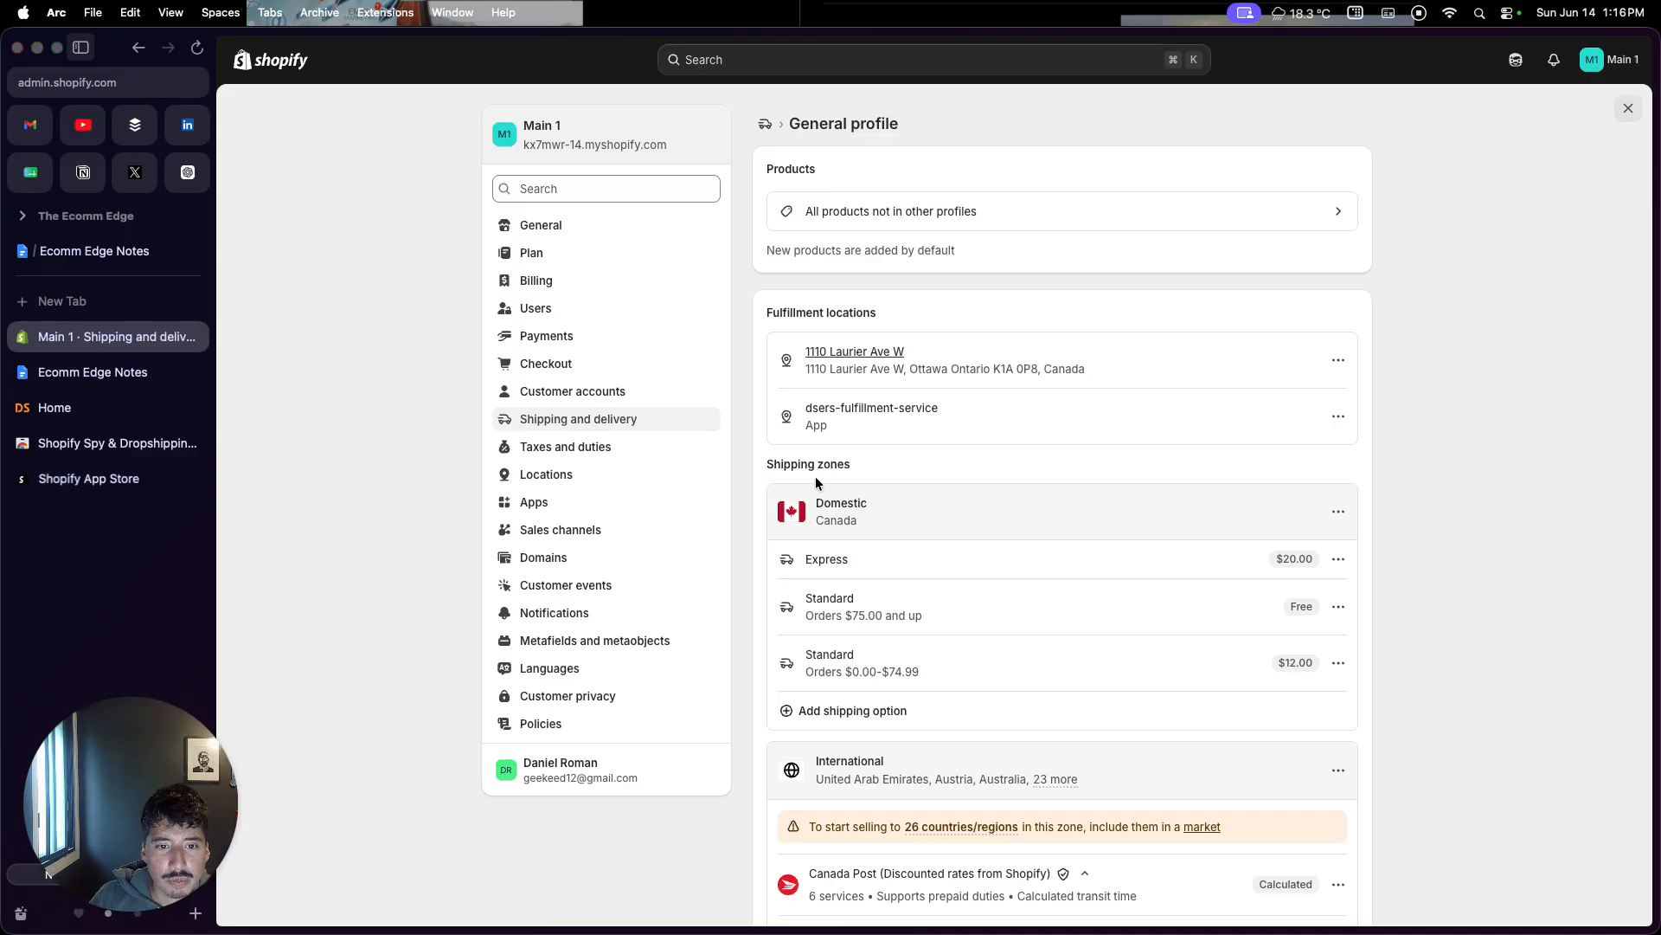
Step: Examine the Domestic, International and US Cross-border shipping zones and their rates in the General profile
scroll(811, 481, down, 2)
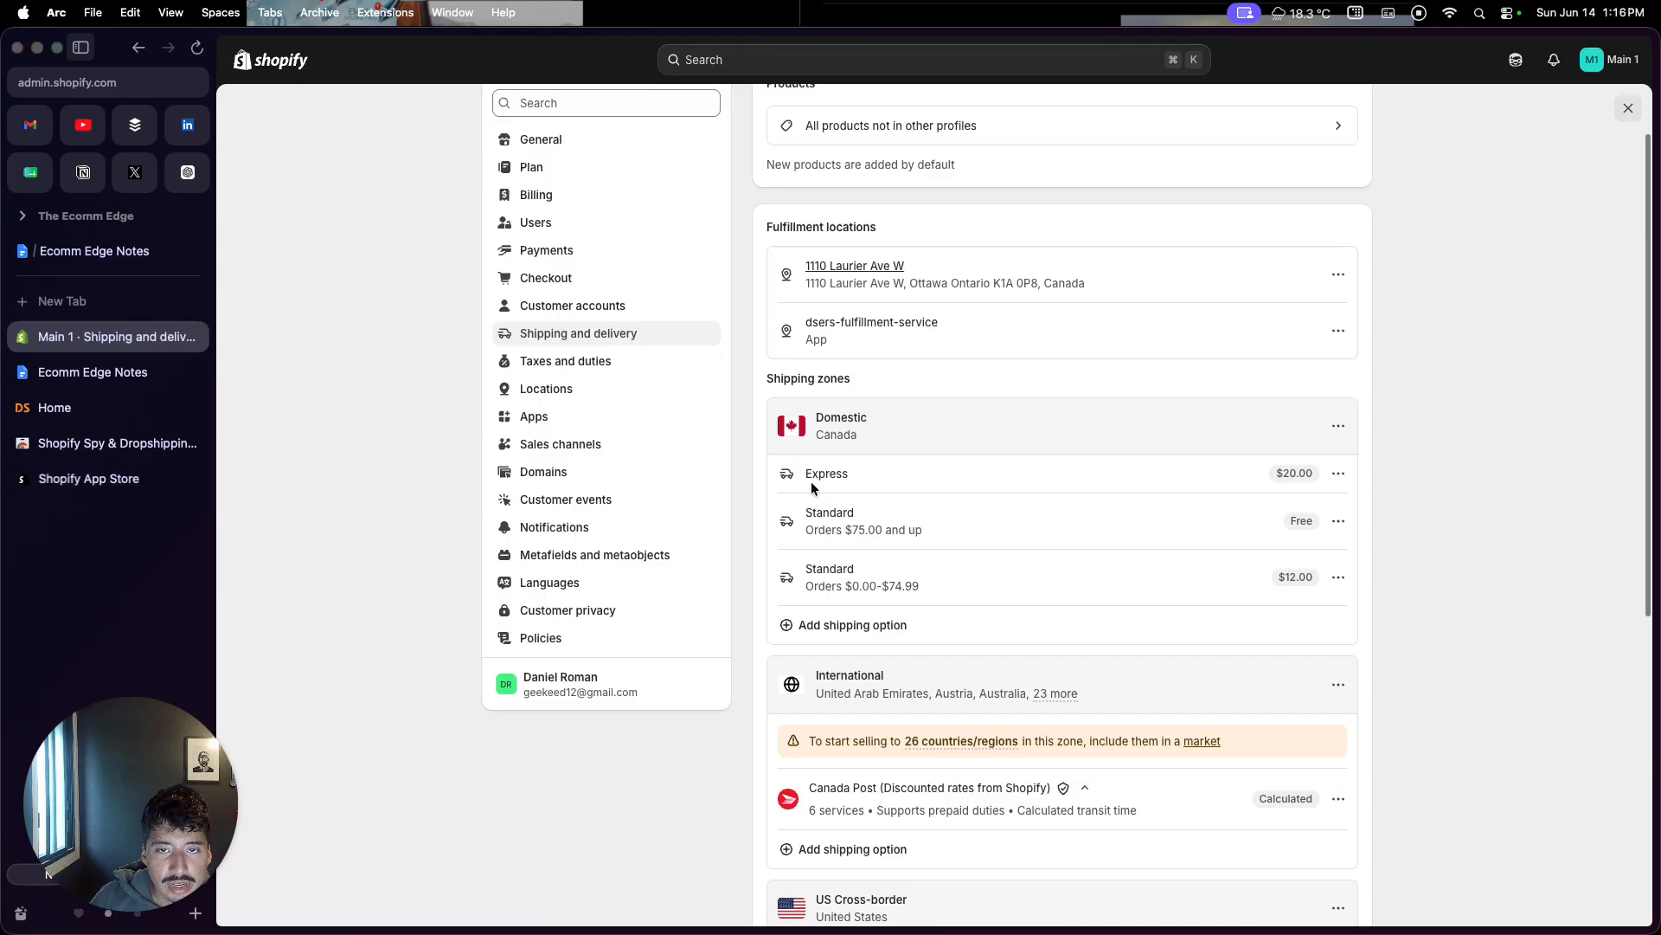
scroll(812, 481, down, 1)
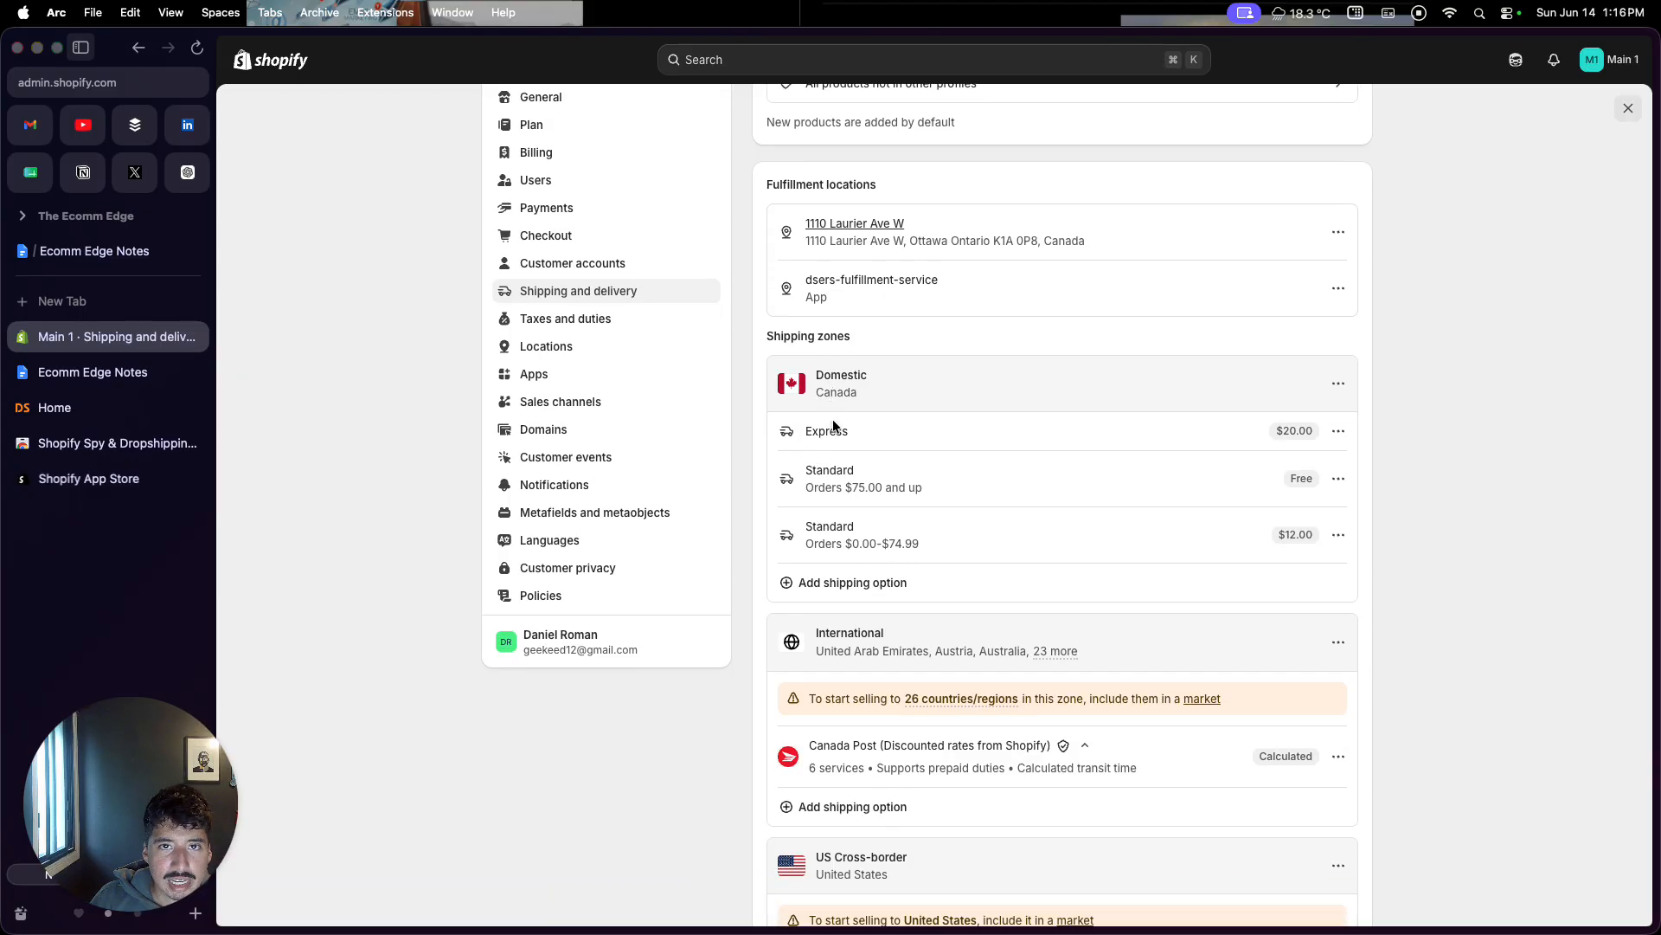
scroll(833, 419, down, 5)
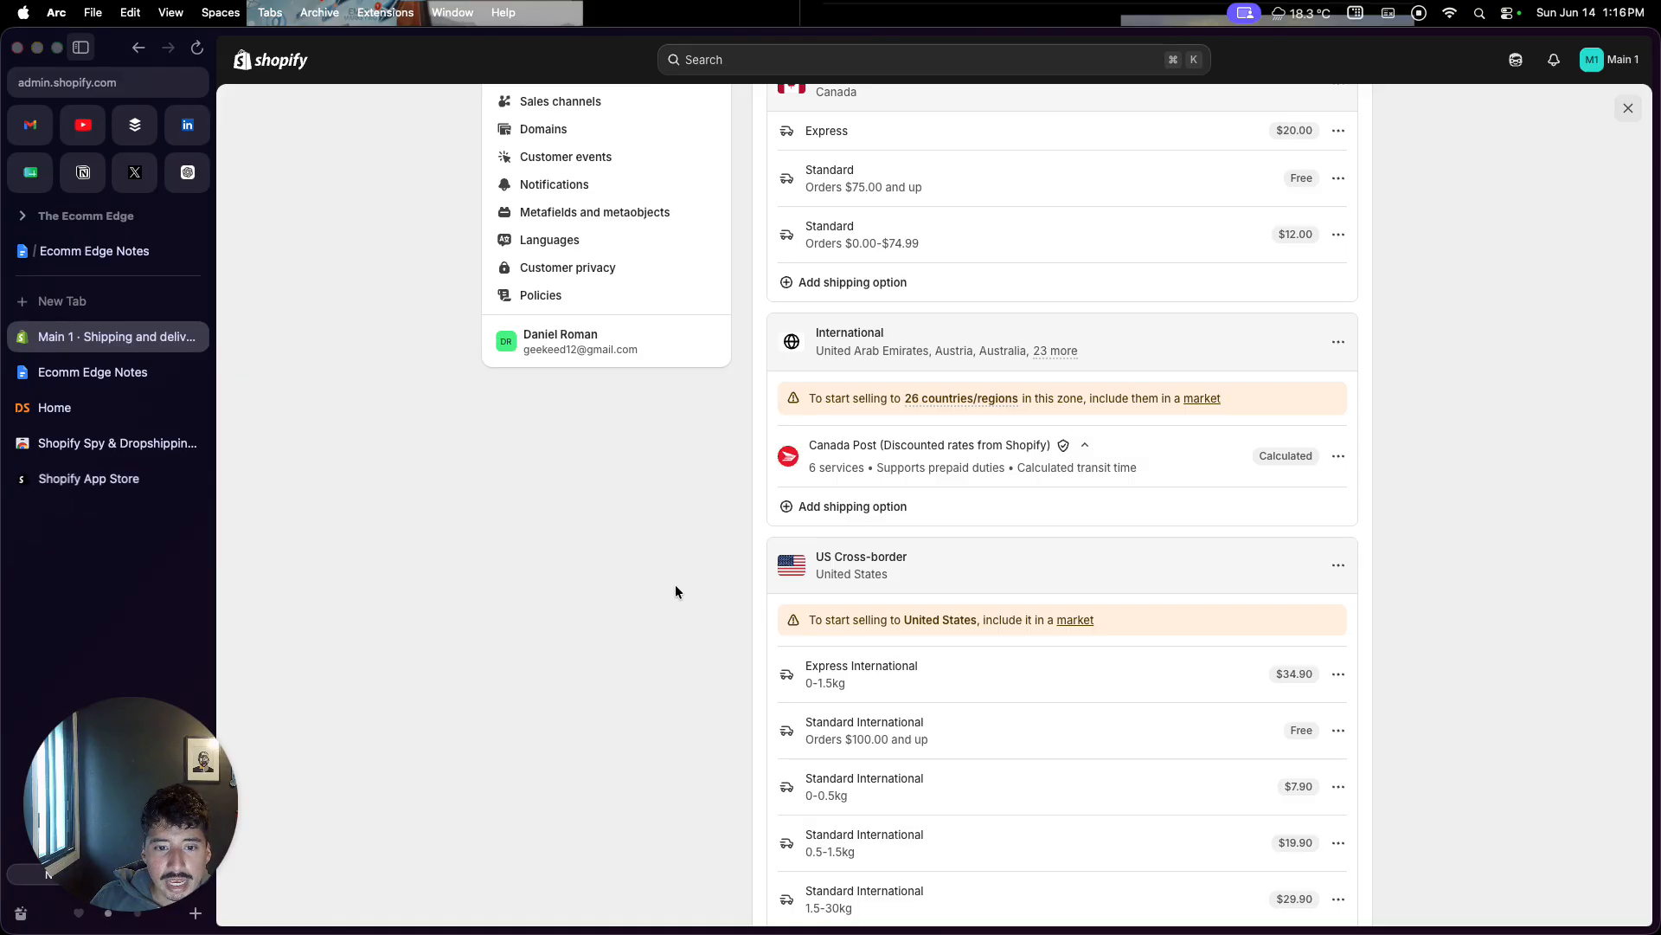
scroll(777, 611, down, 1)
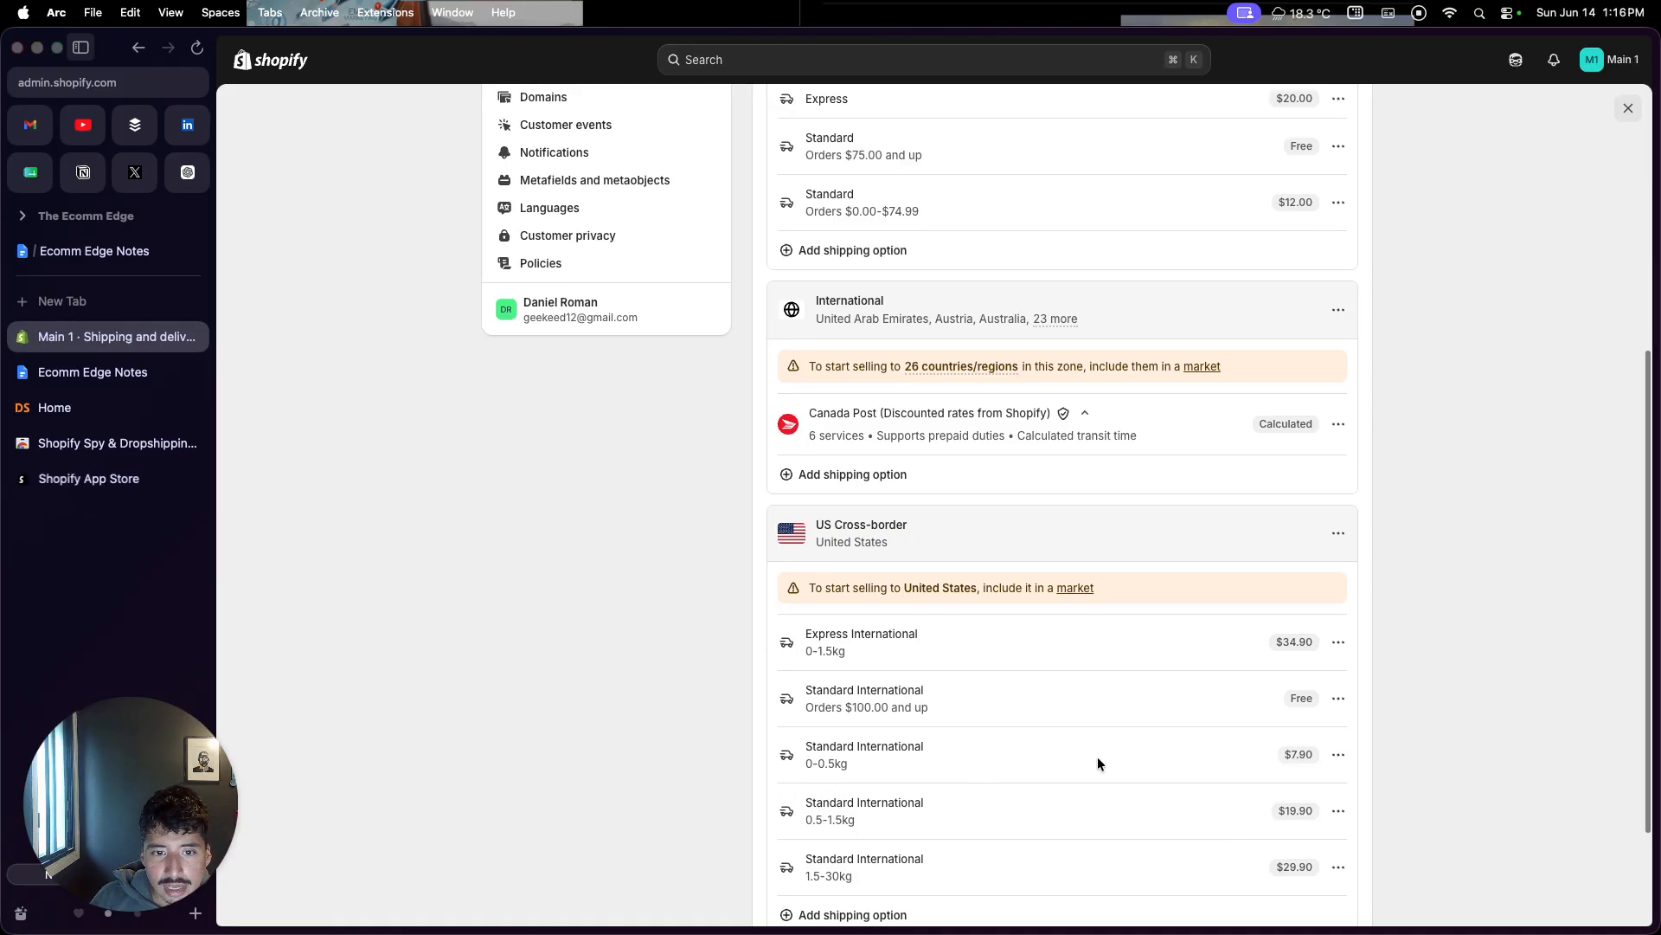
scroll(1097, 757, up, 3)
scroll(1088, 631, down, 5)
scroll(1089, 630, up, 3)
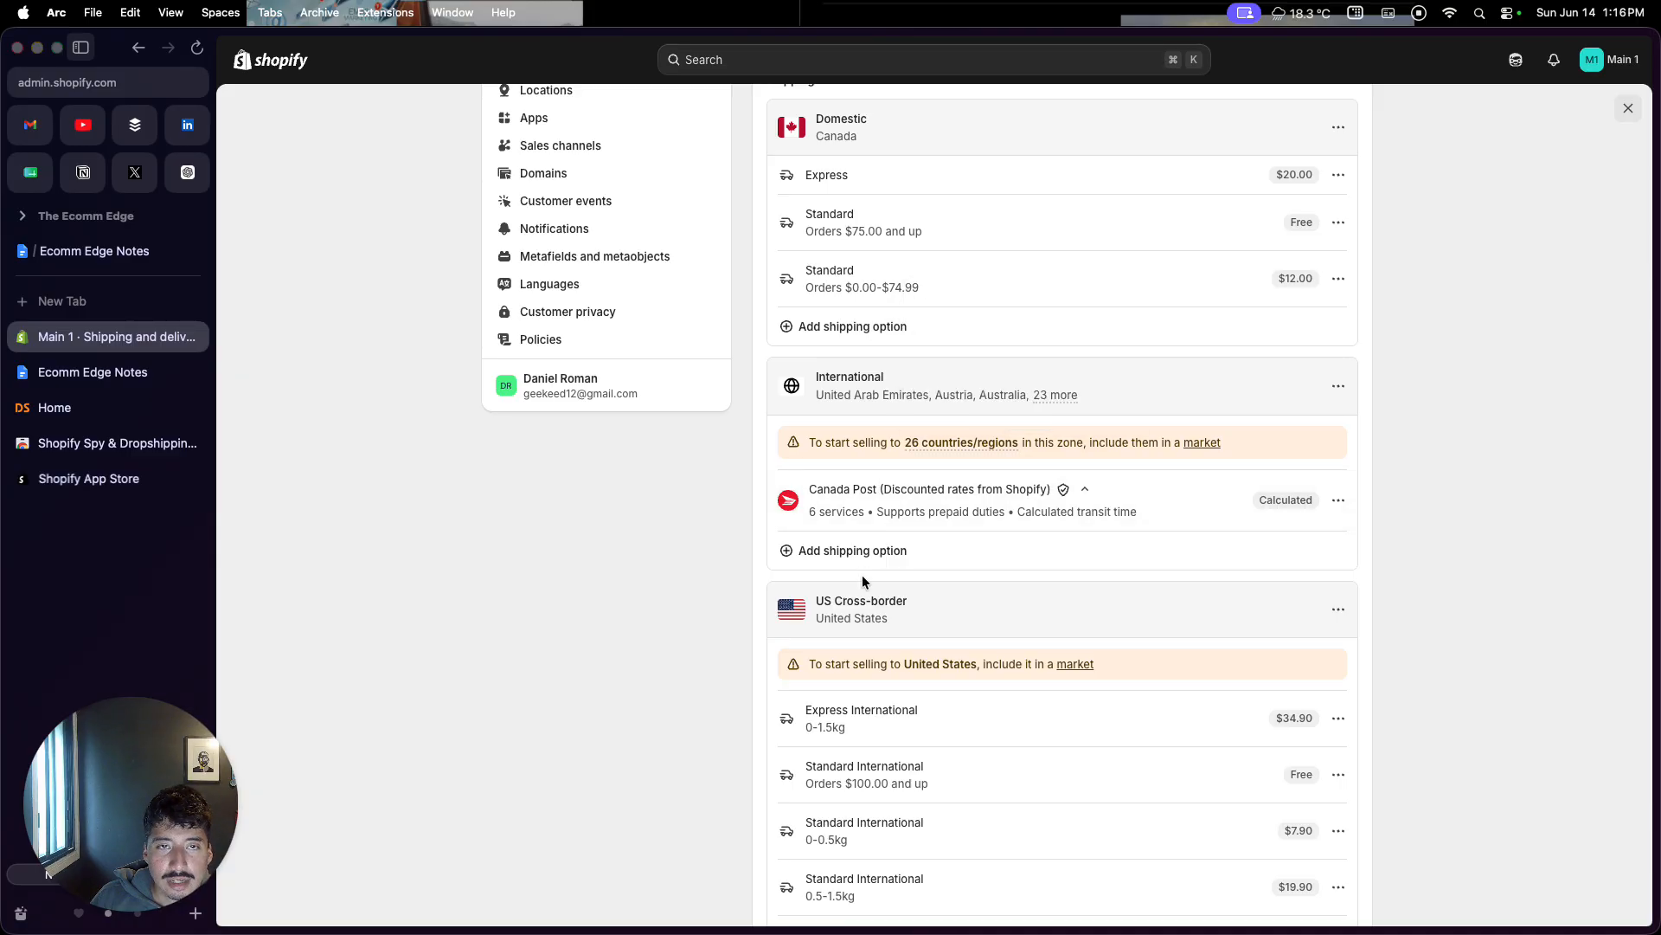
mouse_move(979, 410)
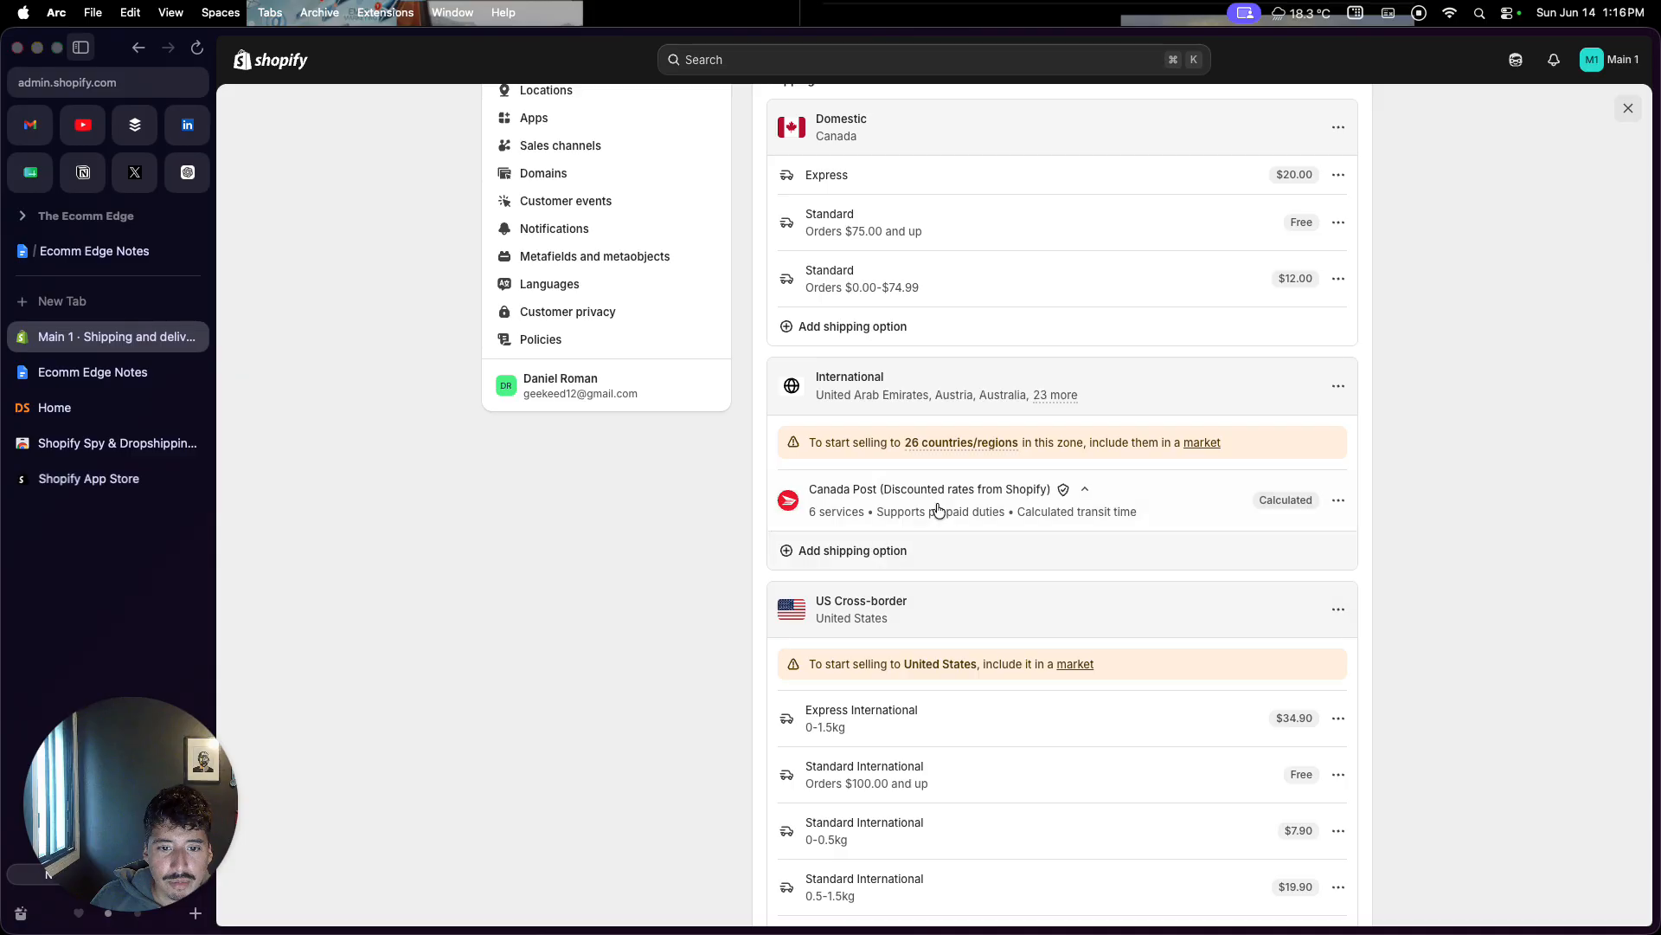
scroll(917, 579, down, 2)
scroll(919, 587, up, 10)
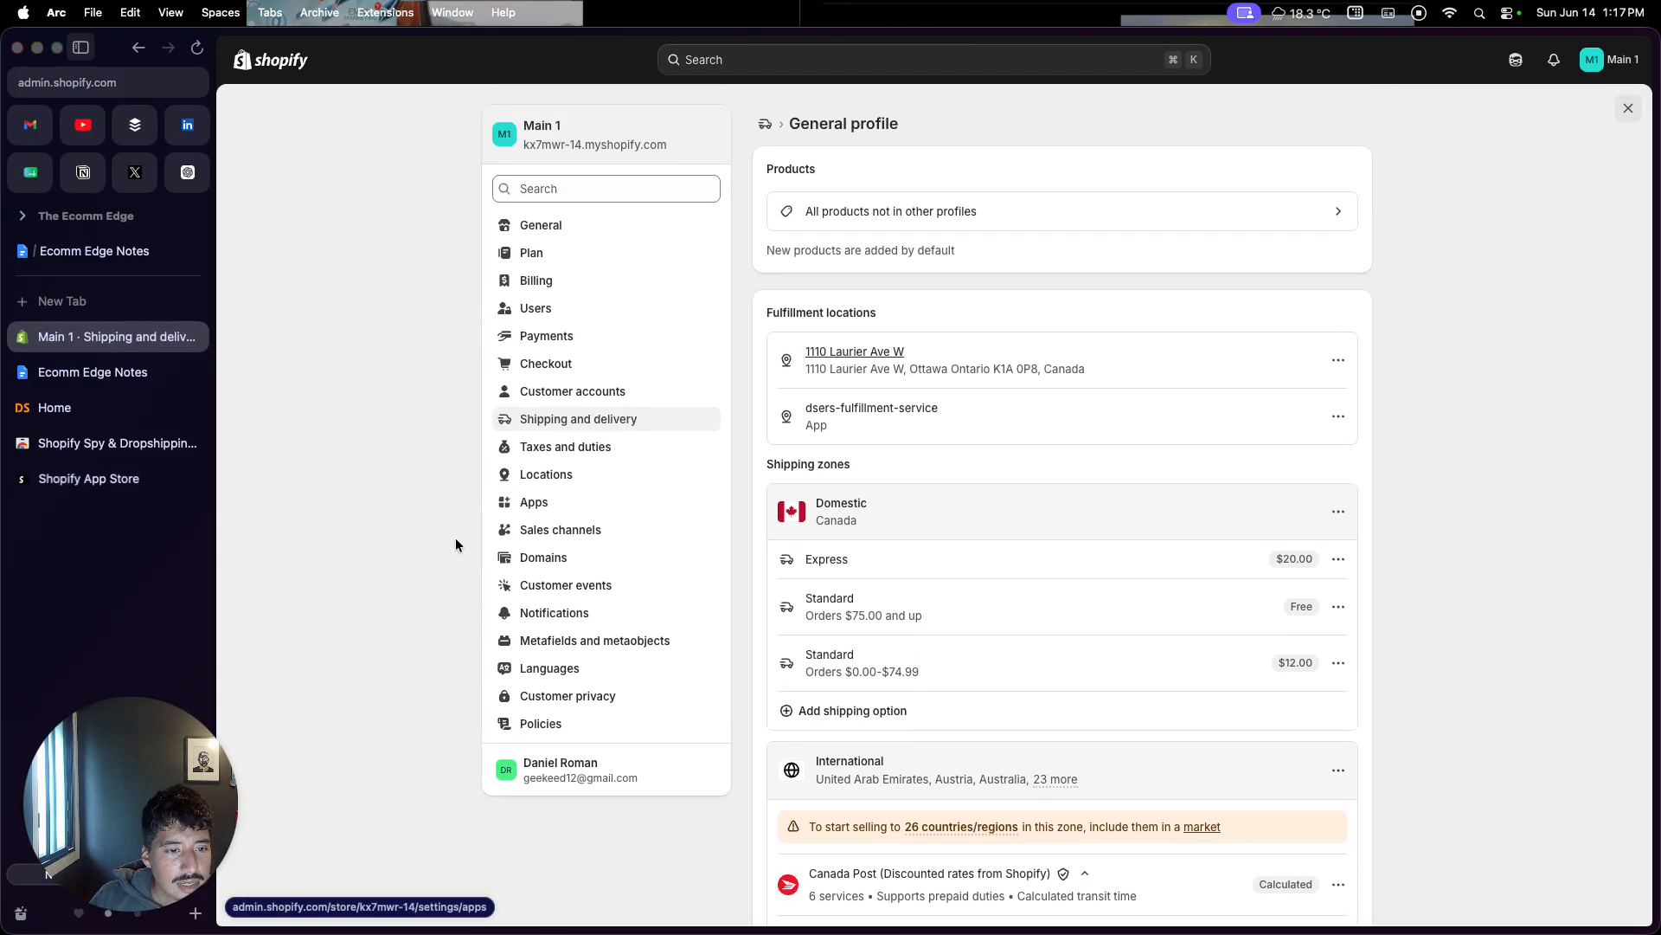
Step: View the options for connecting an existing domain and buying a new one in the store's domain settings
click(510, 559)
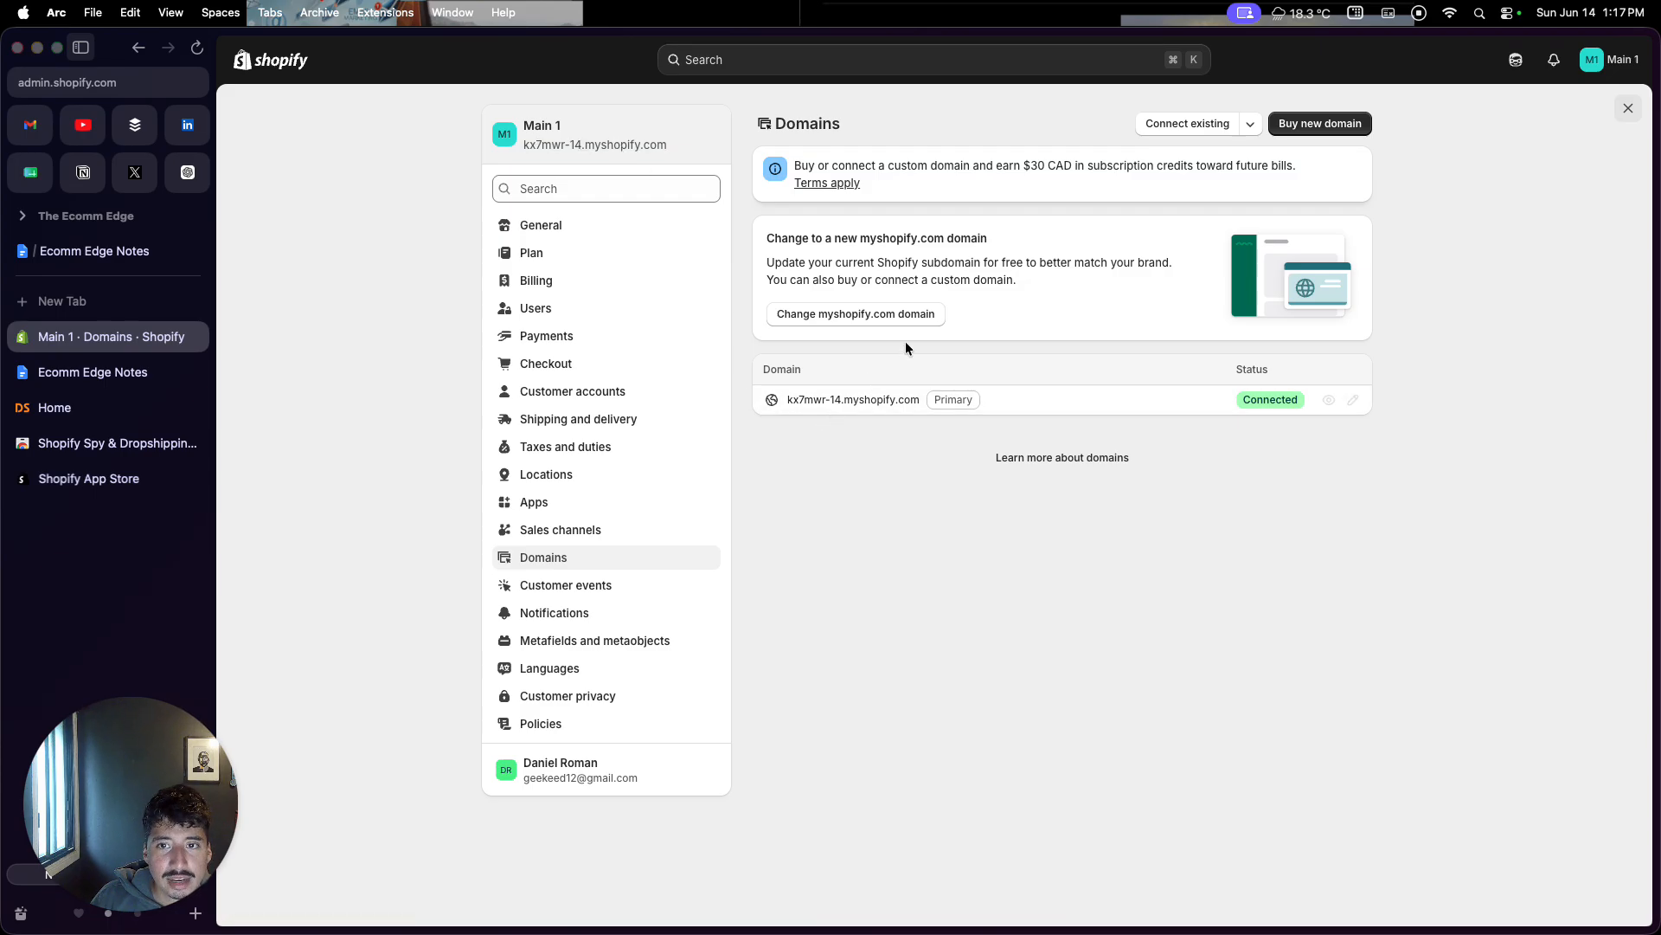
click(1188, 124)
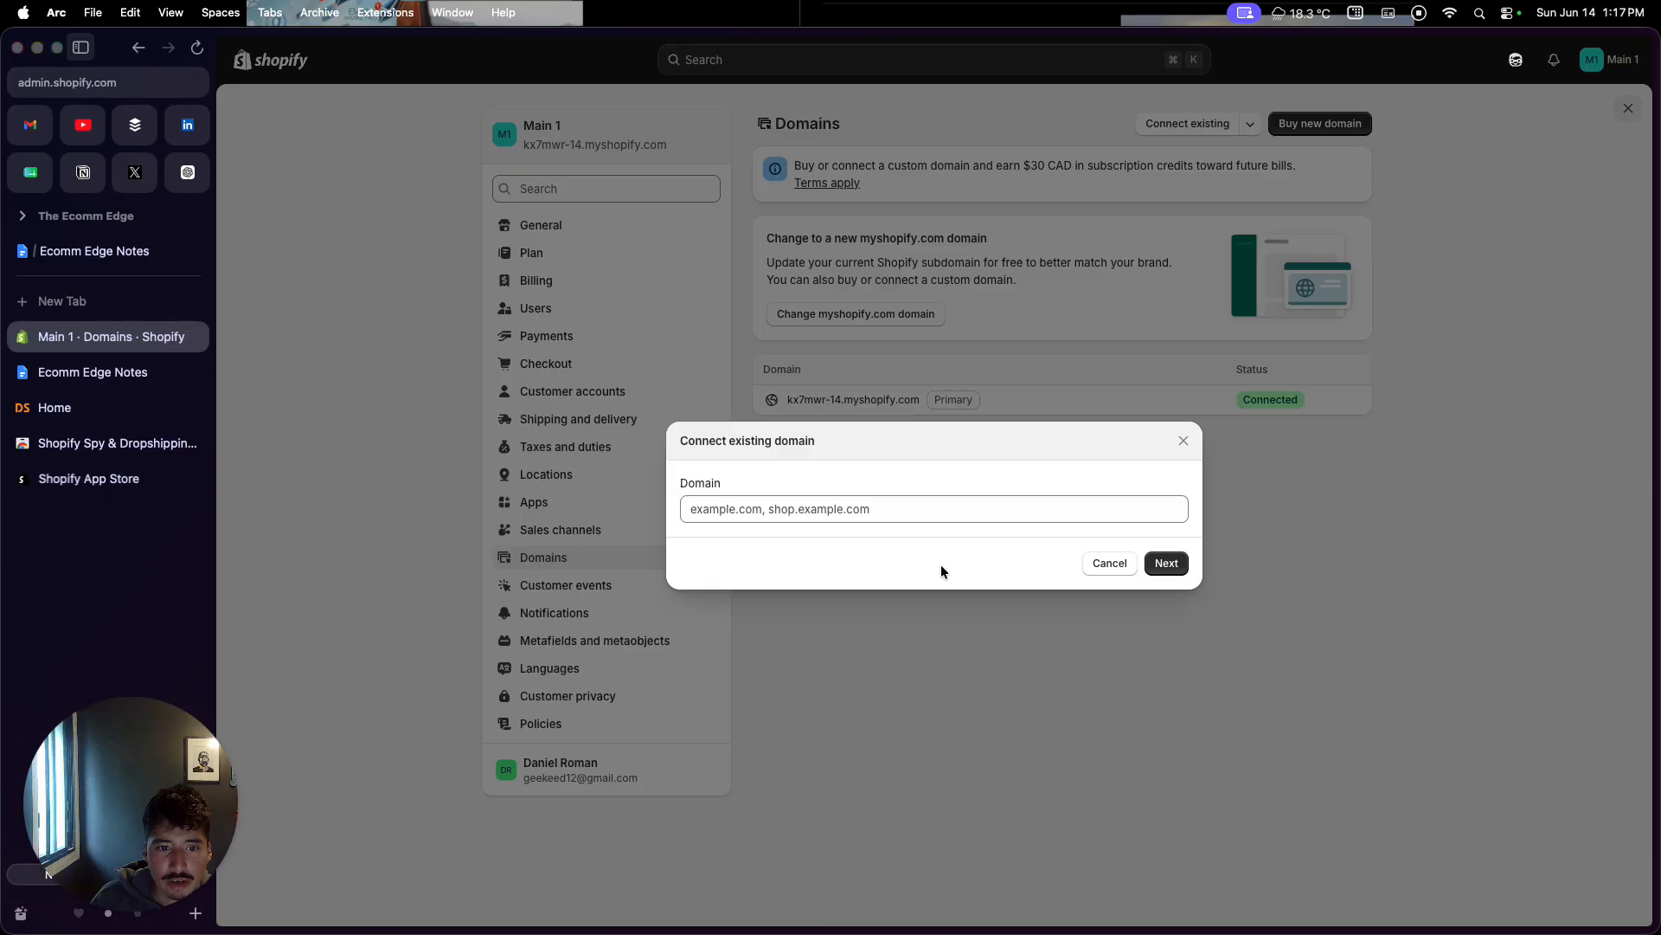
click(1111, 564)
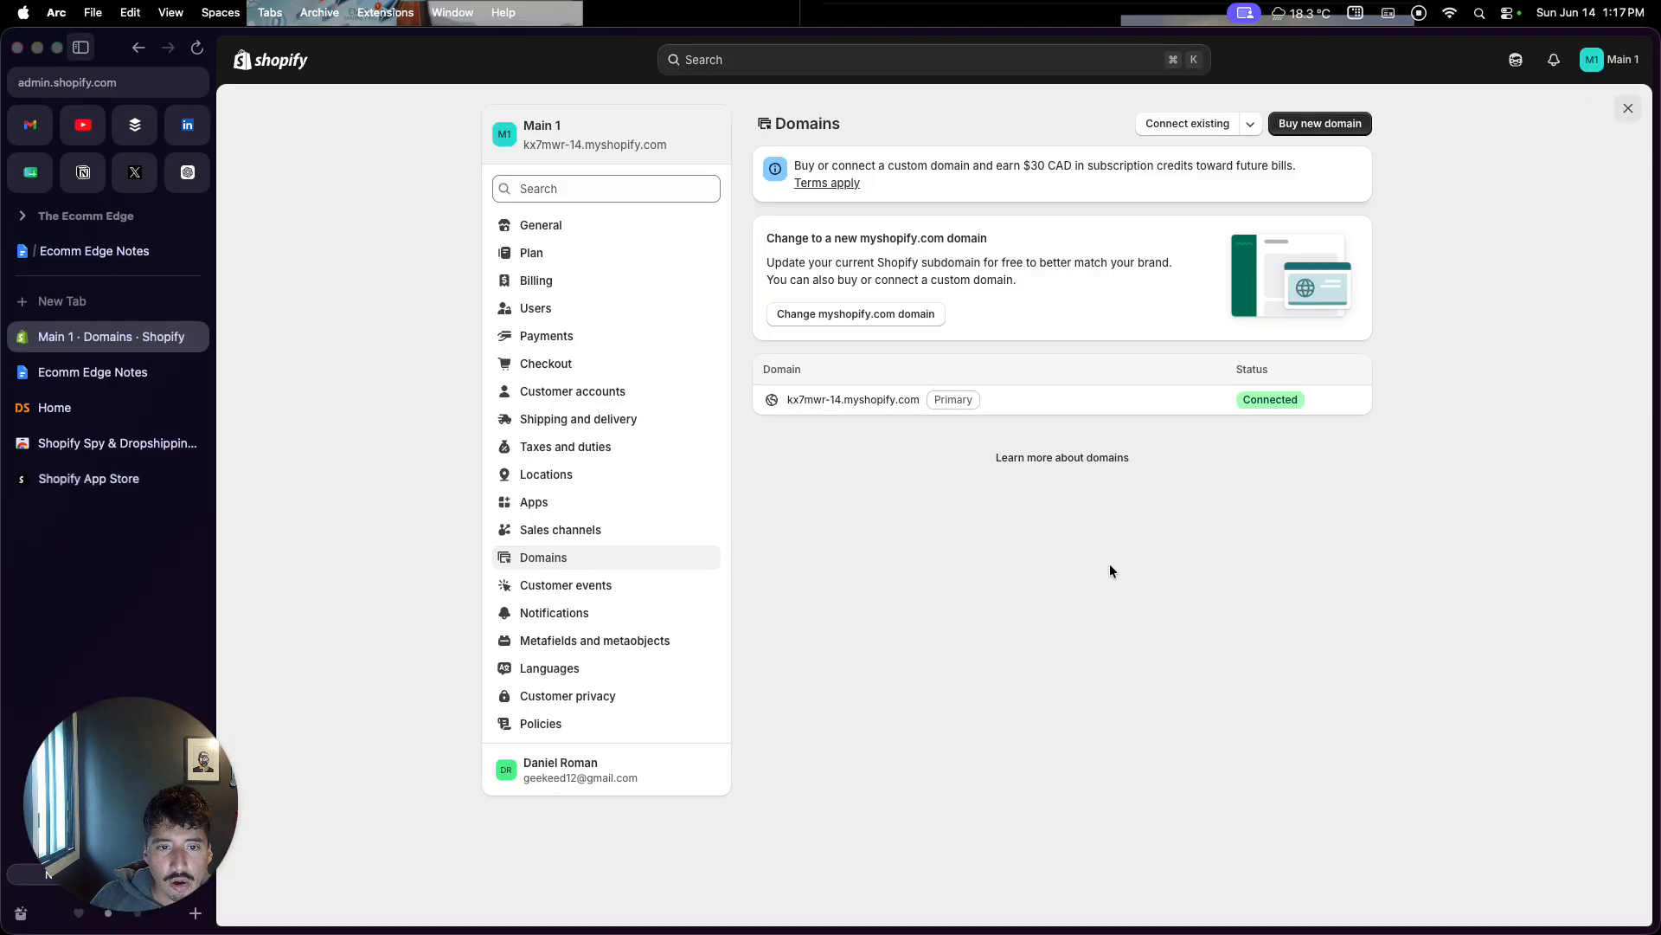
click(1315, 126)
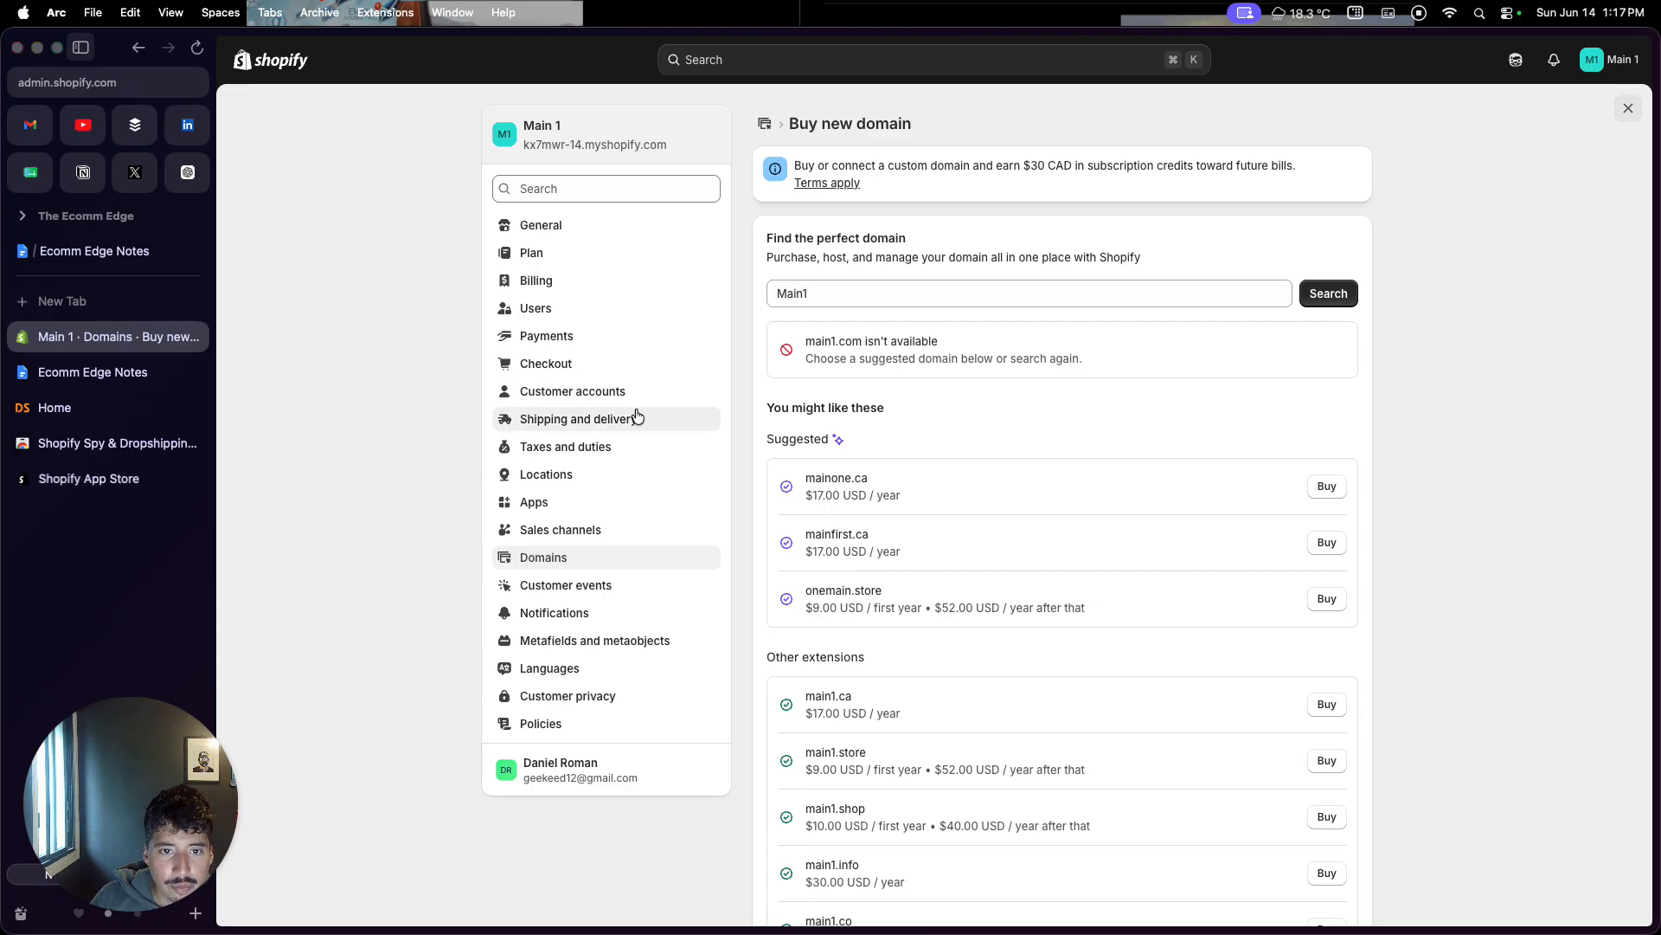
click(764, 127)
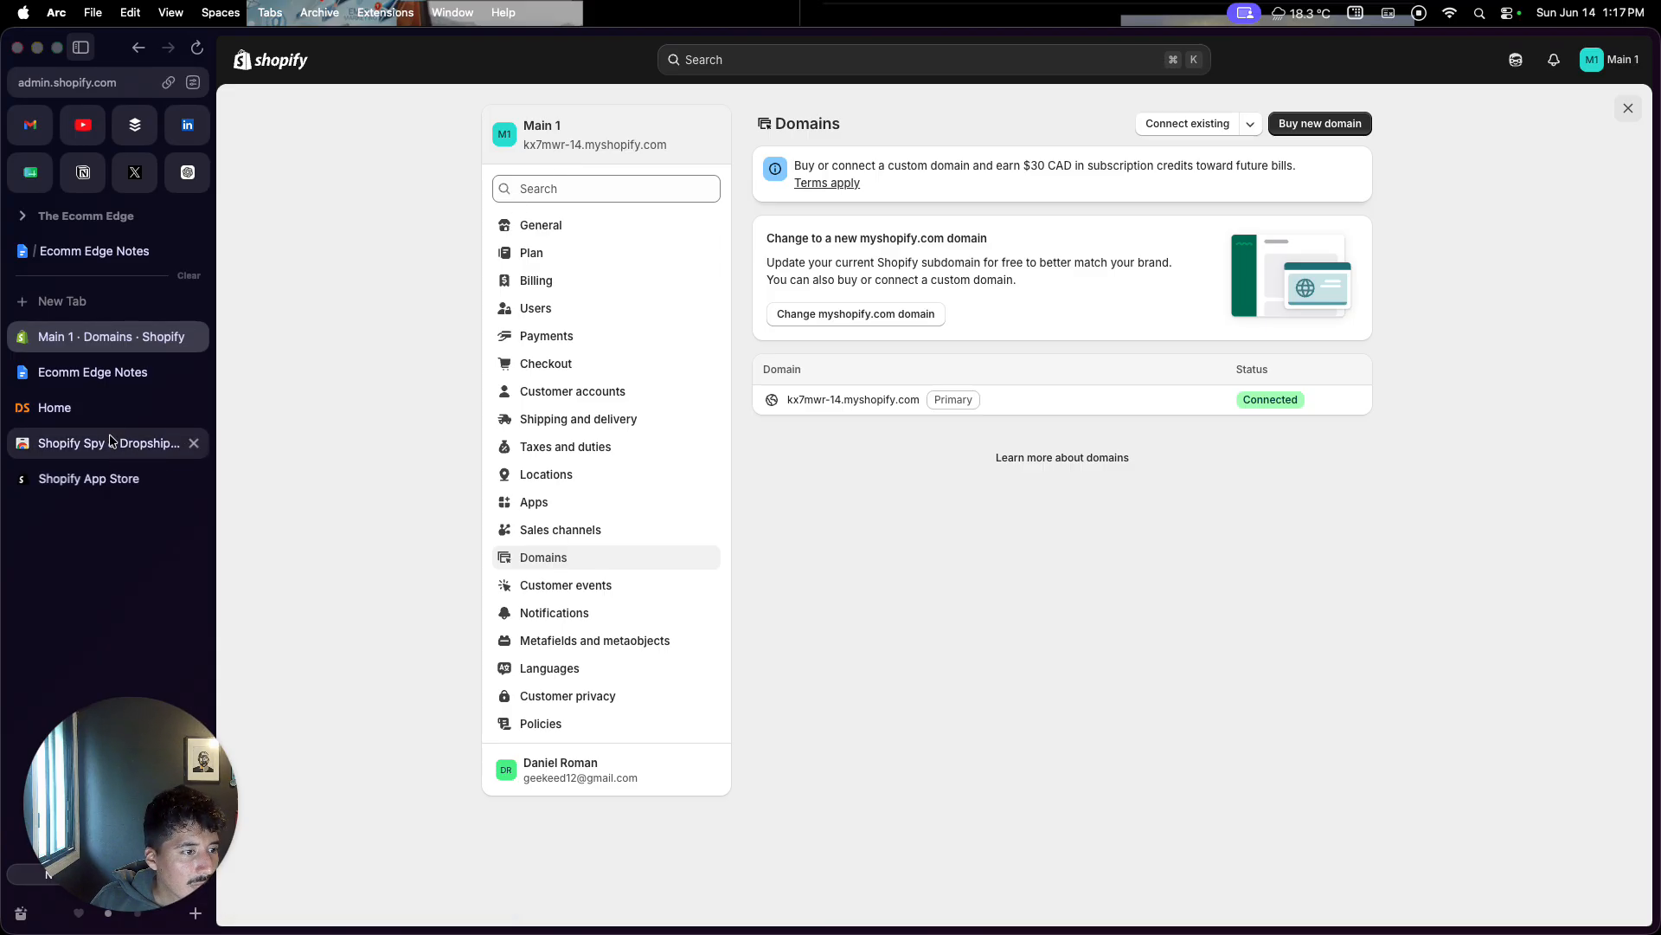
Step: Check the Apps I Recommend Installing section of the Ecomm Edge Notes, then close the Shopify store settings
click(93, 372)
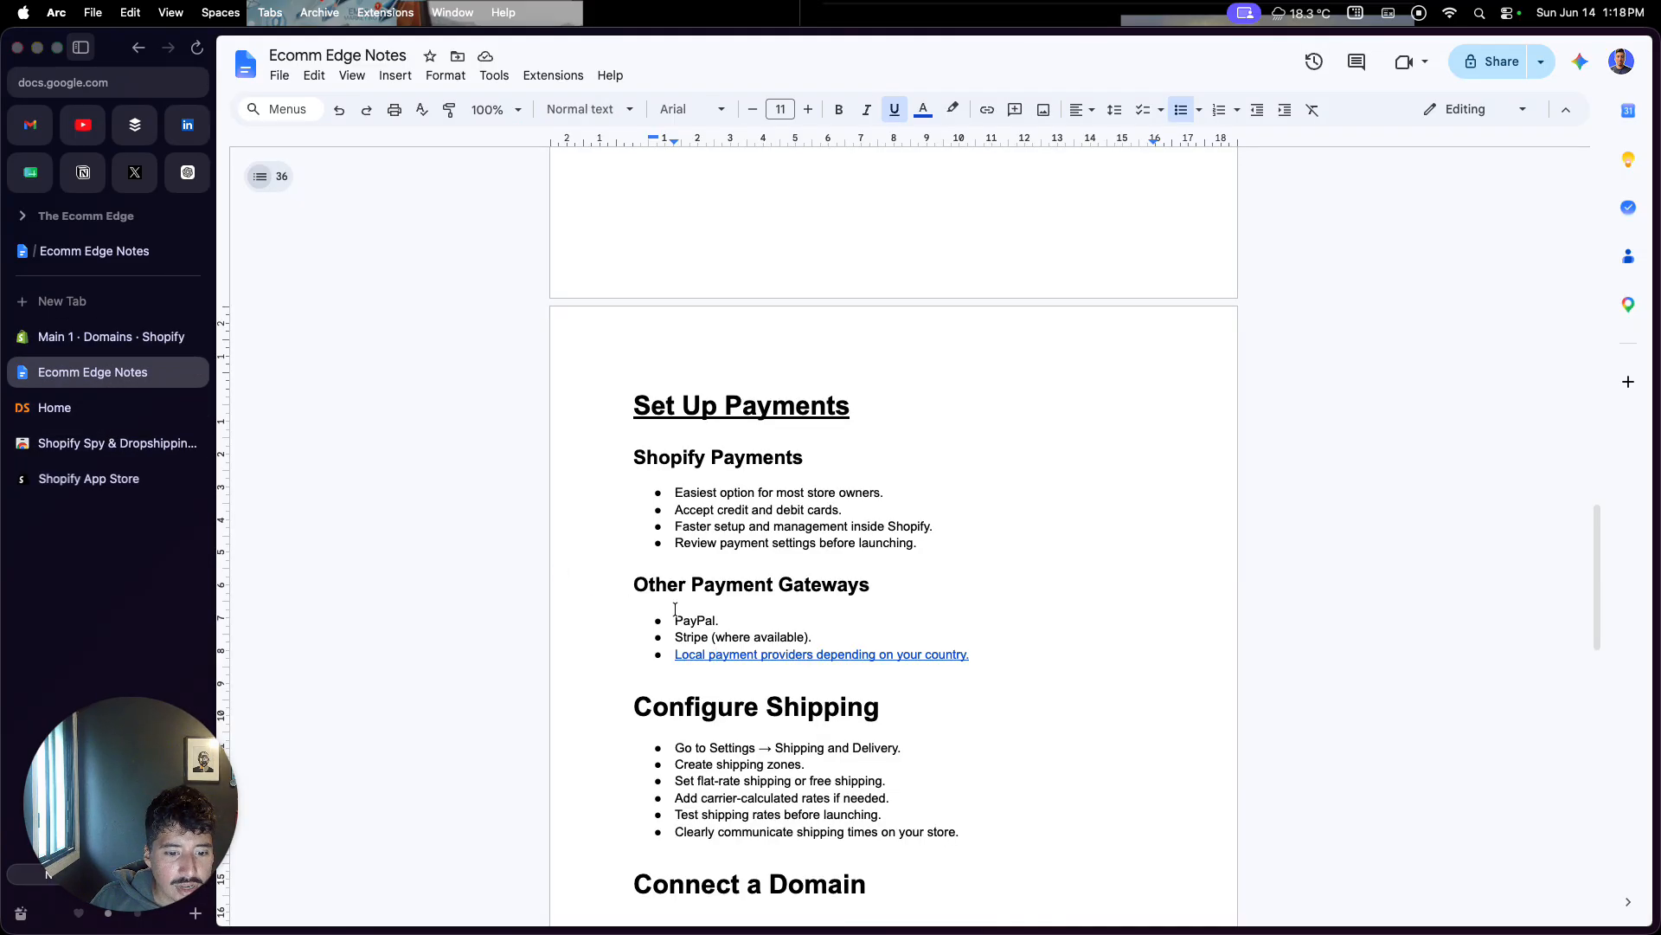
scroll(681, 616, down, 10)
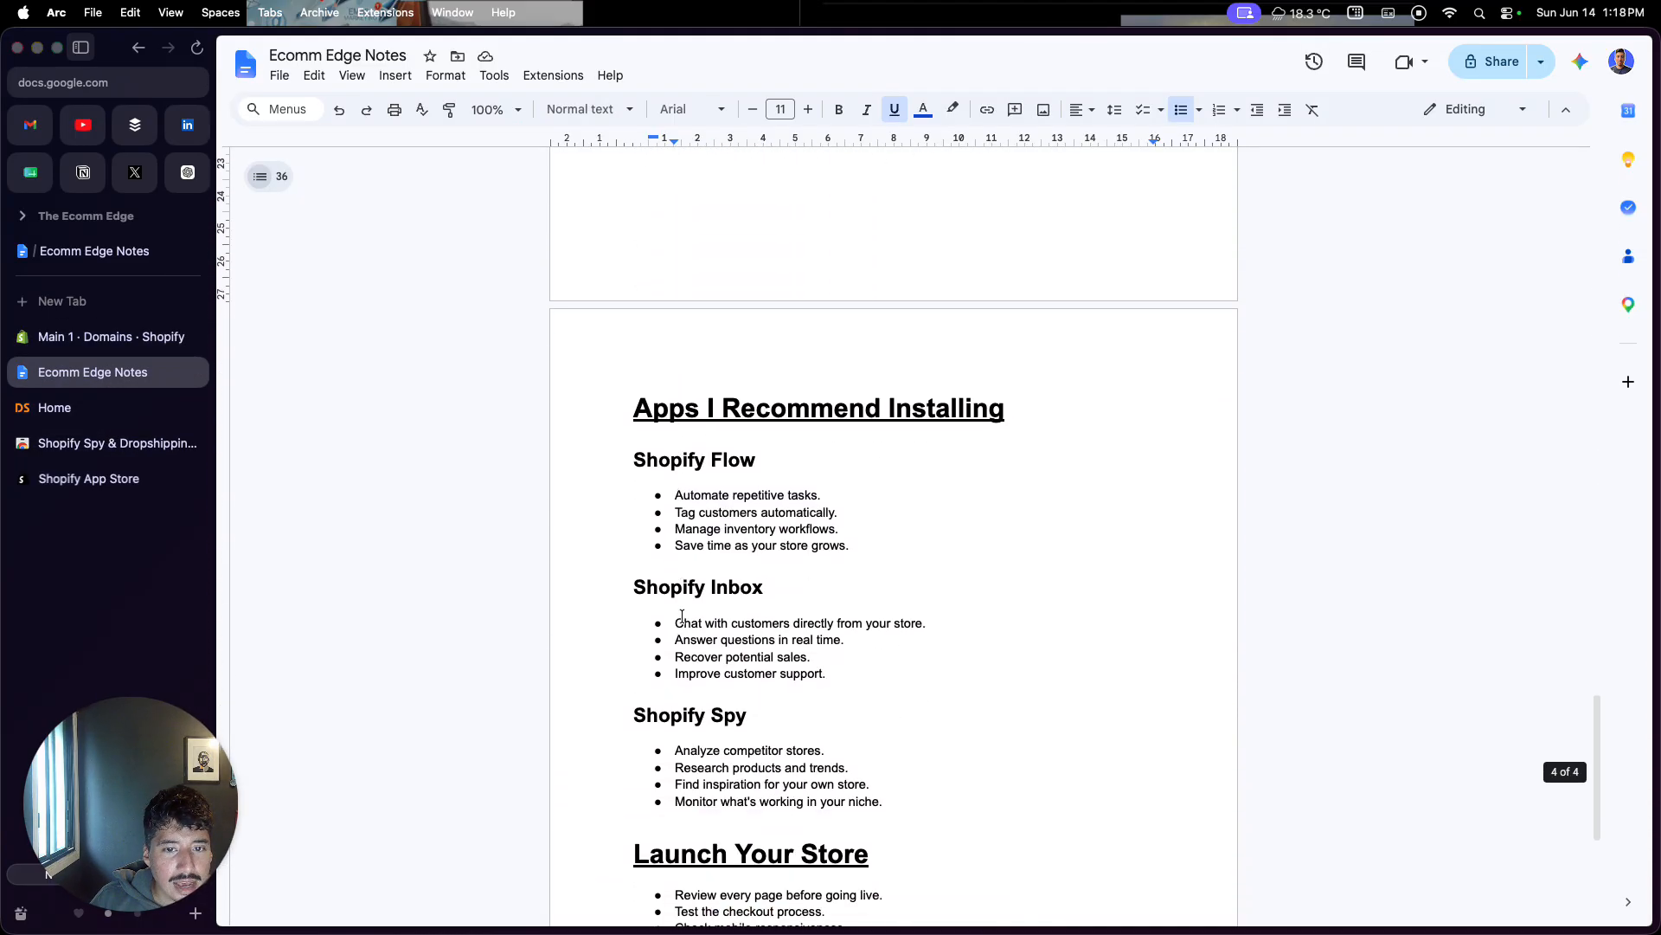
click(104, 336)
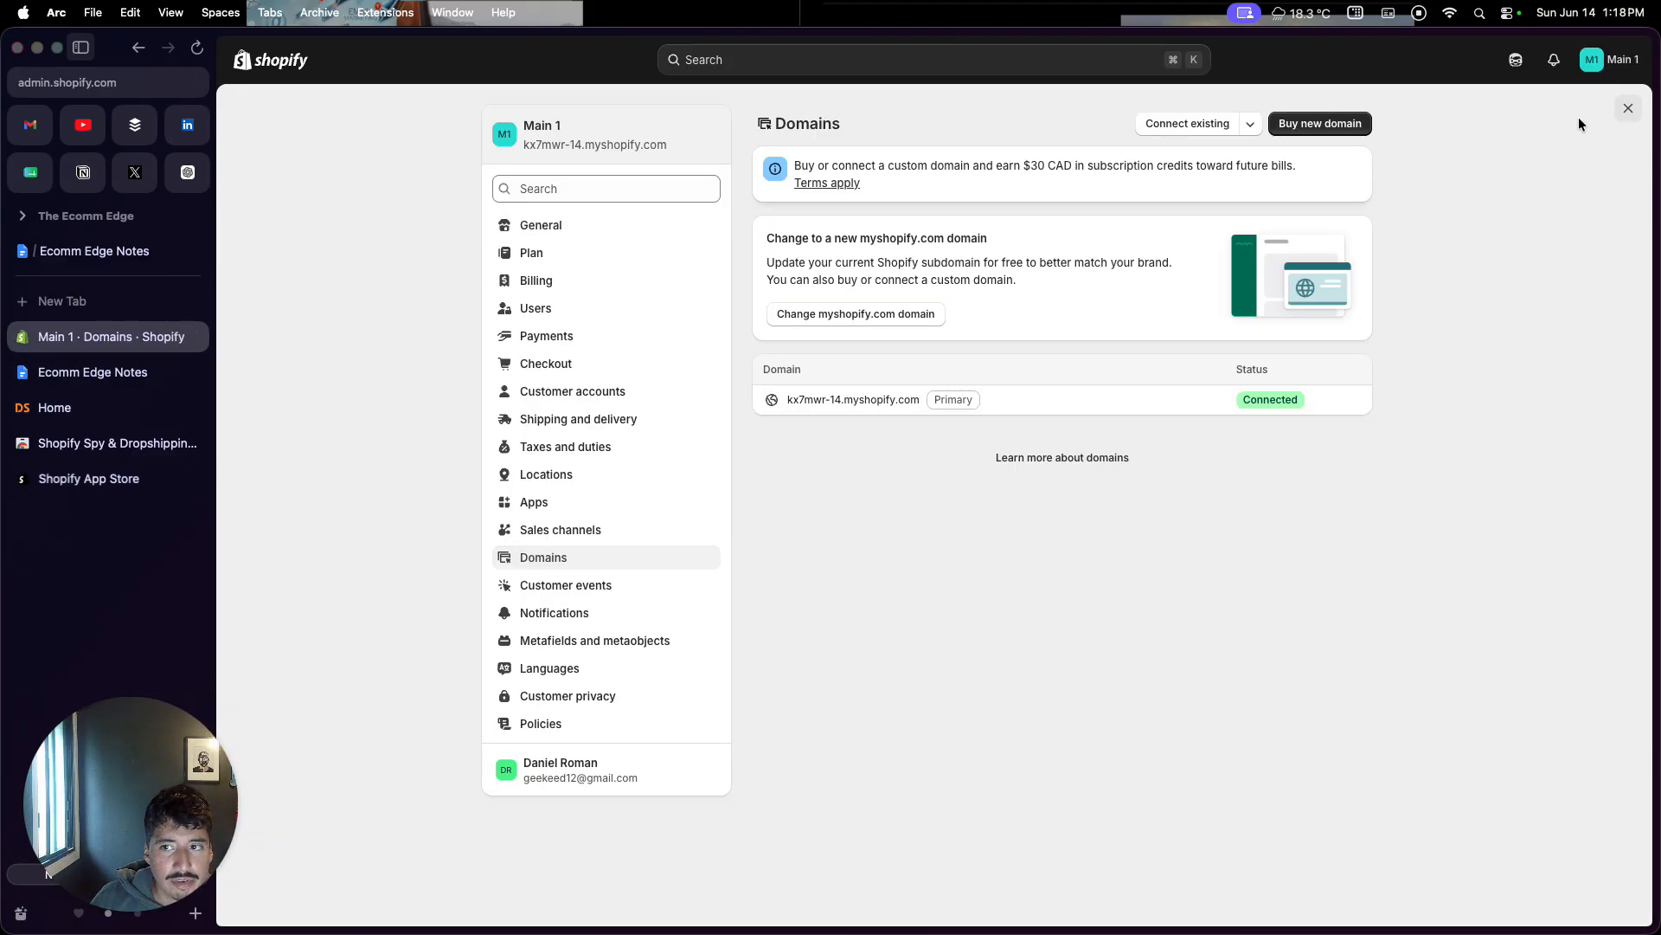
click(1629, 110)
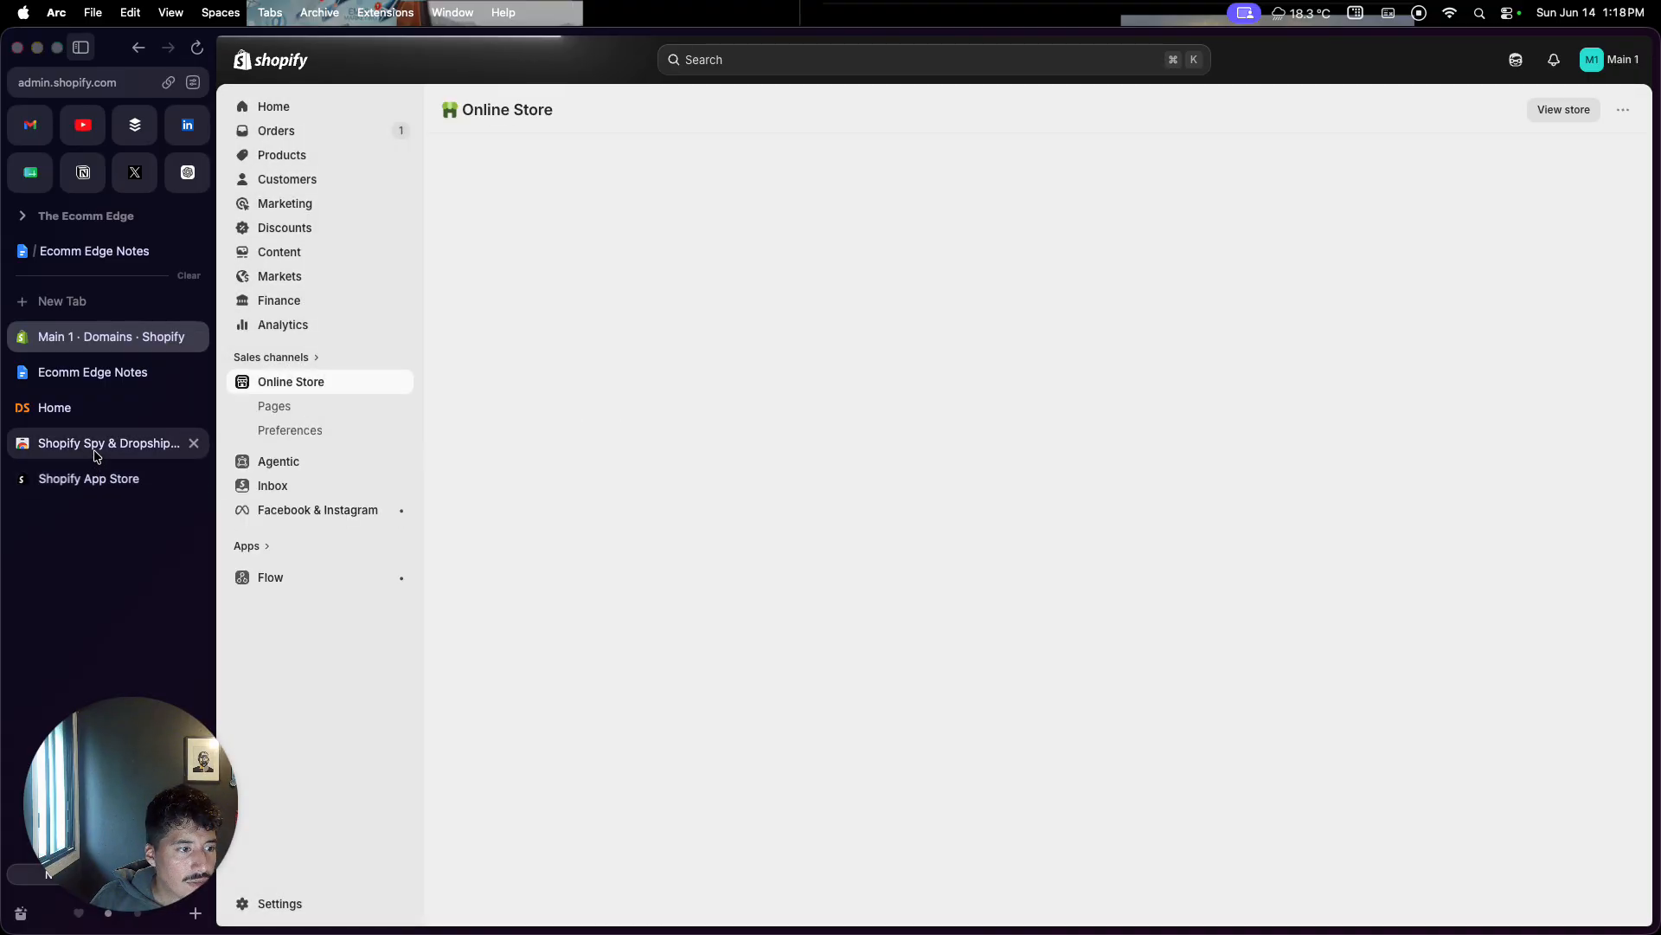
Step: Search the Shopify App Store for "Shopify inbox" and open the Shopify Inbox listing
click(90, 480)
drag(90, 478, 91, 398)
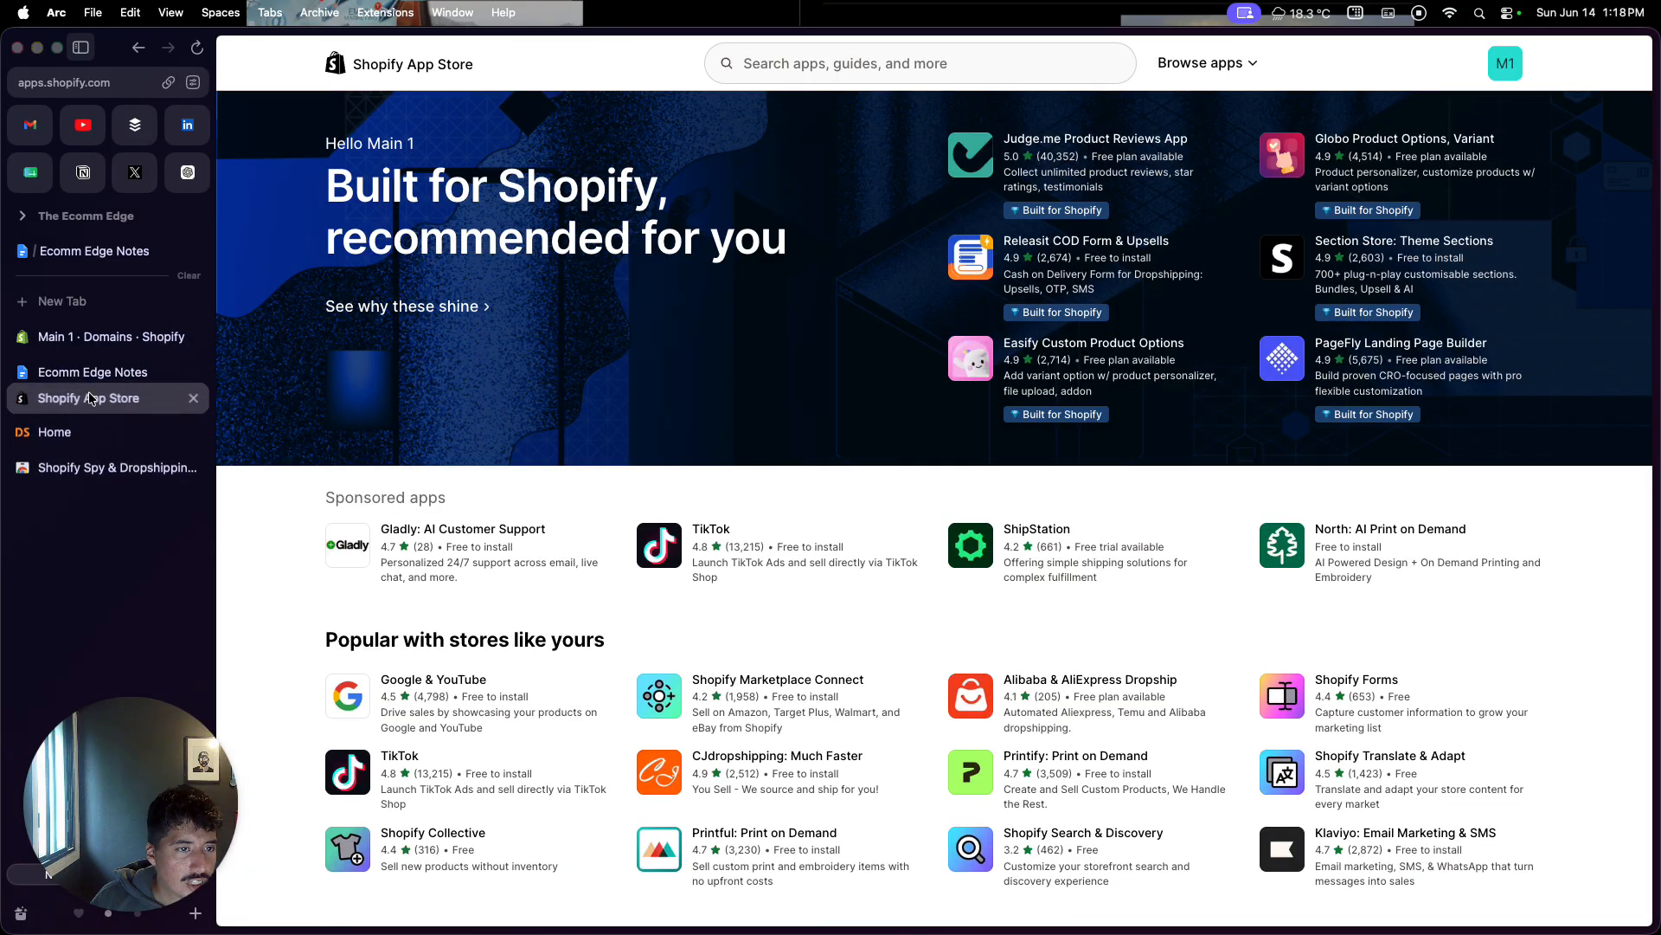
click(908, 64)
text(S)
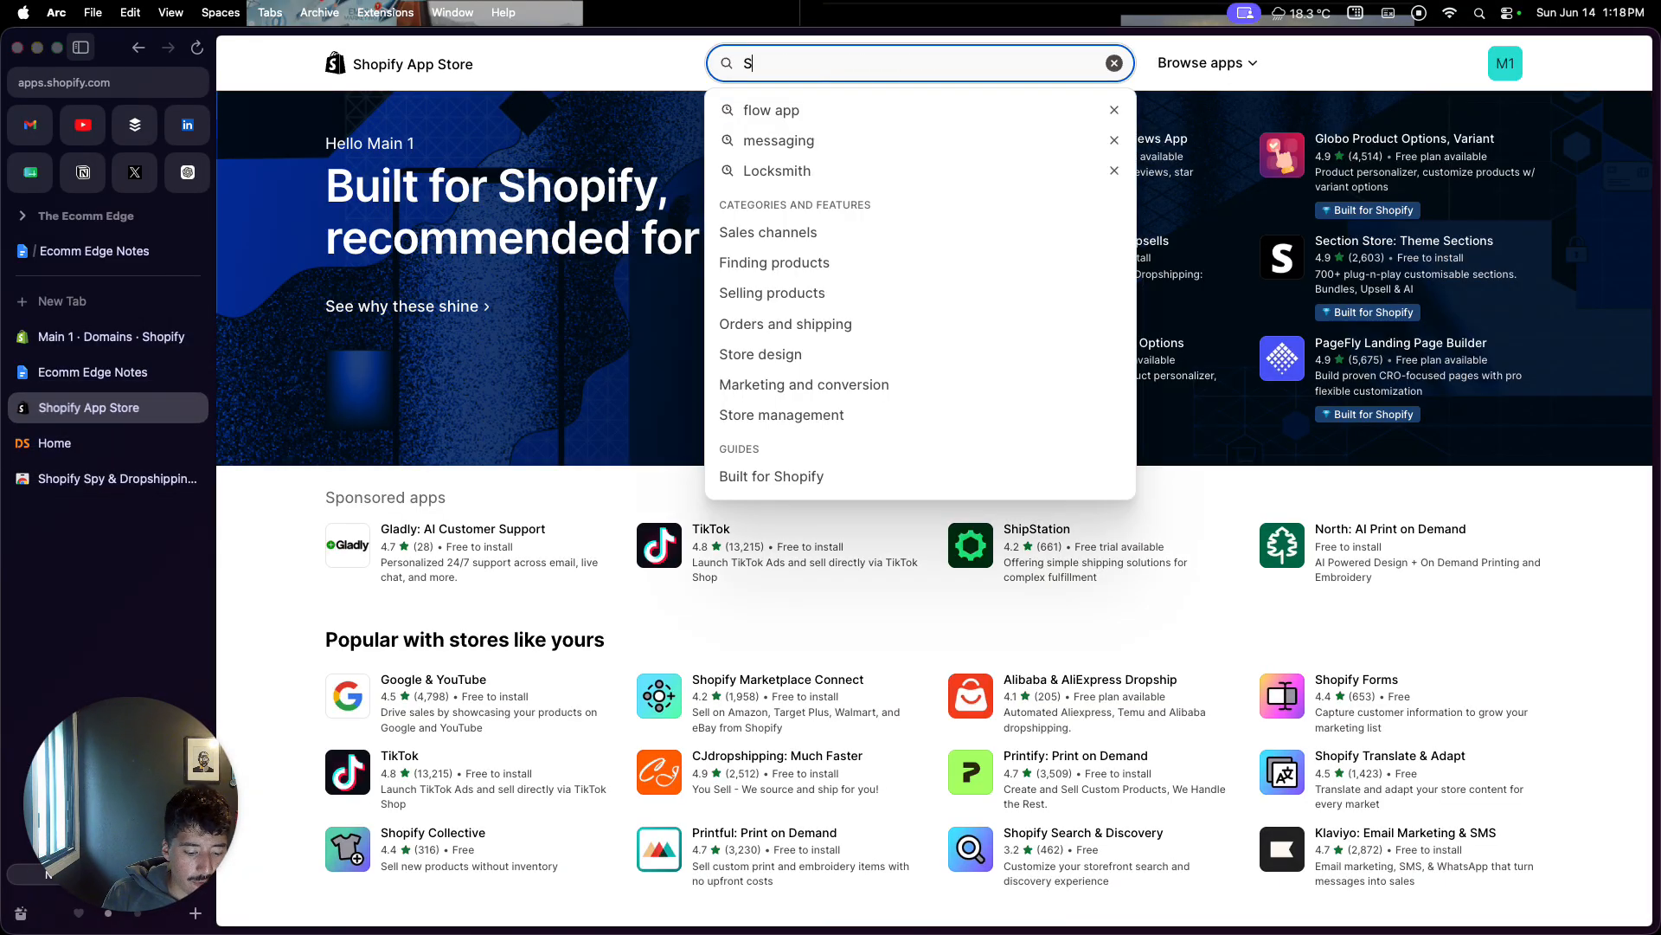
text(hopify inbox)
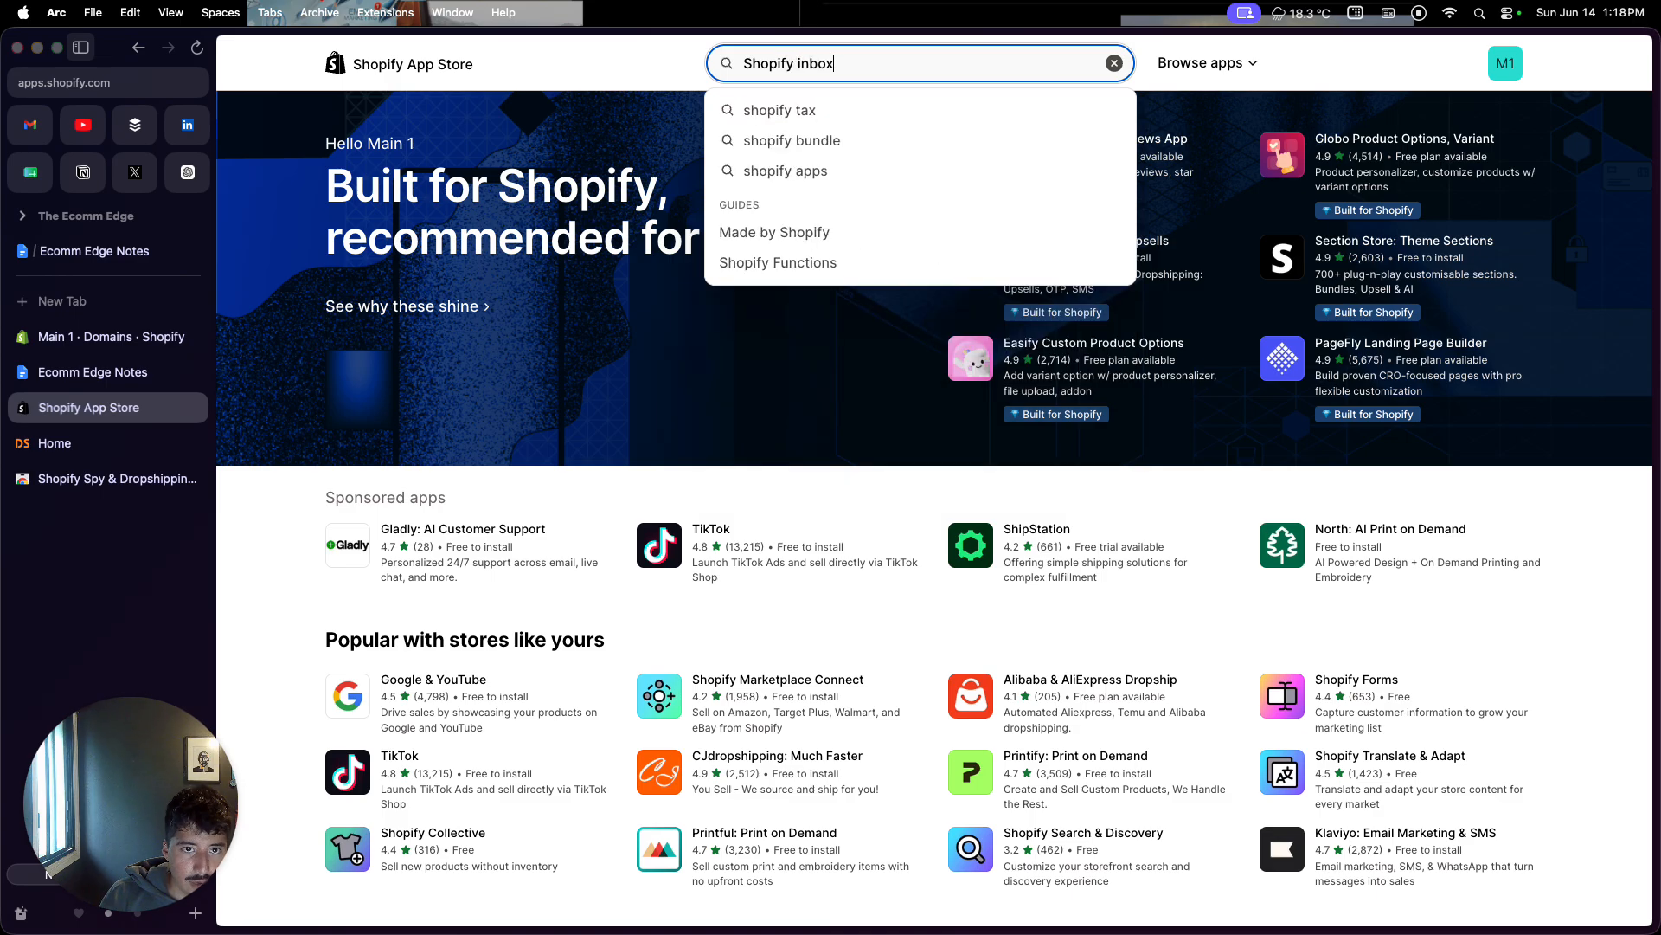
key(Return)
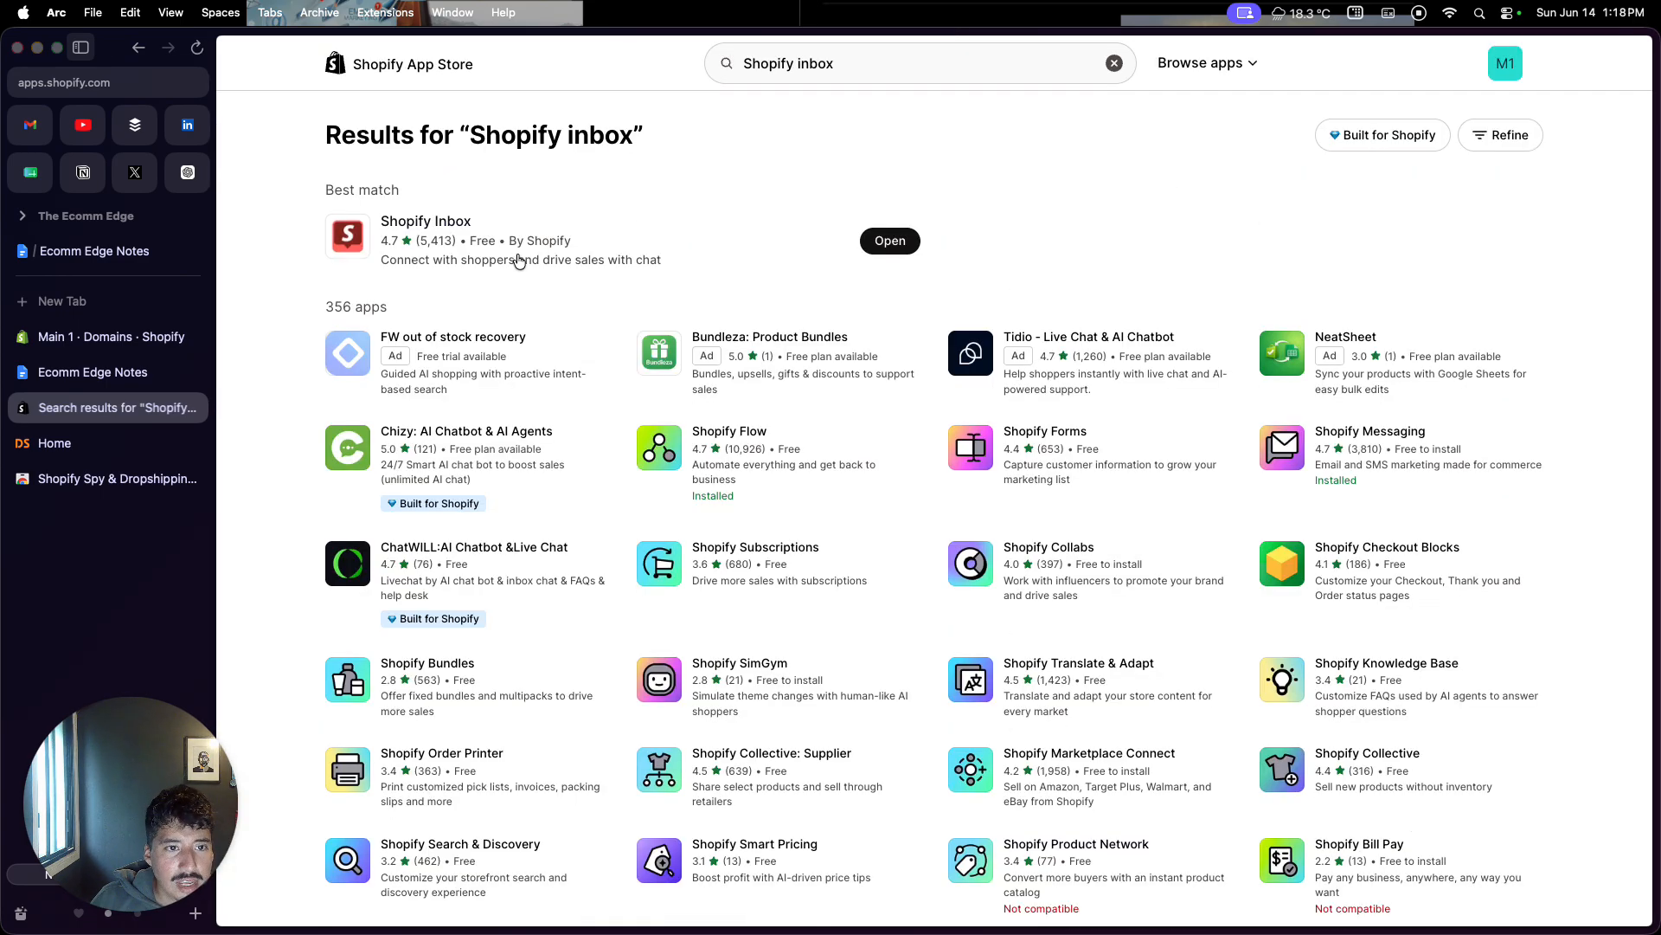
click(517, 259)
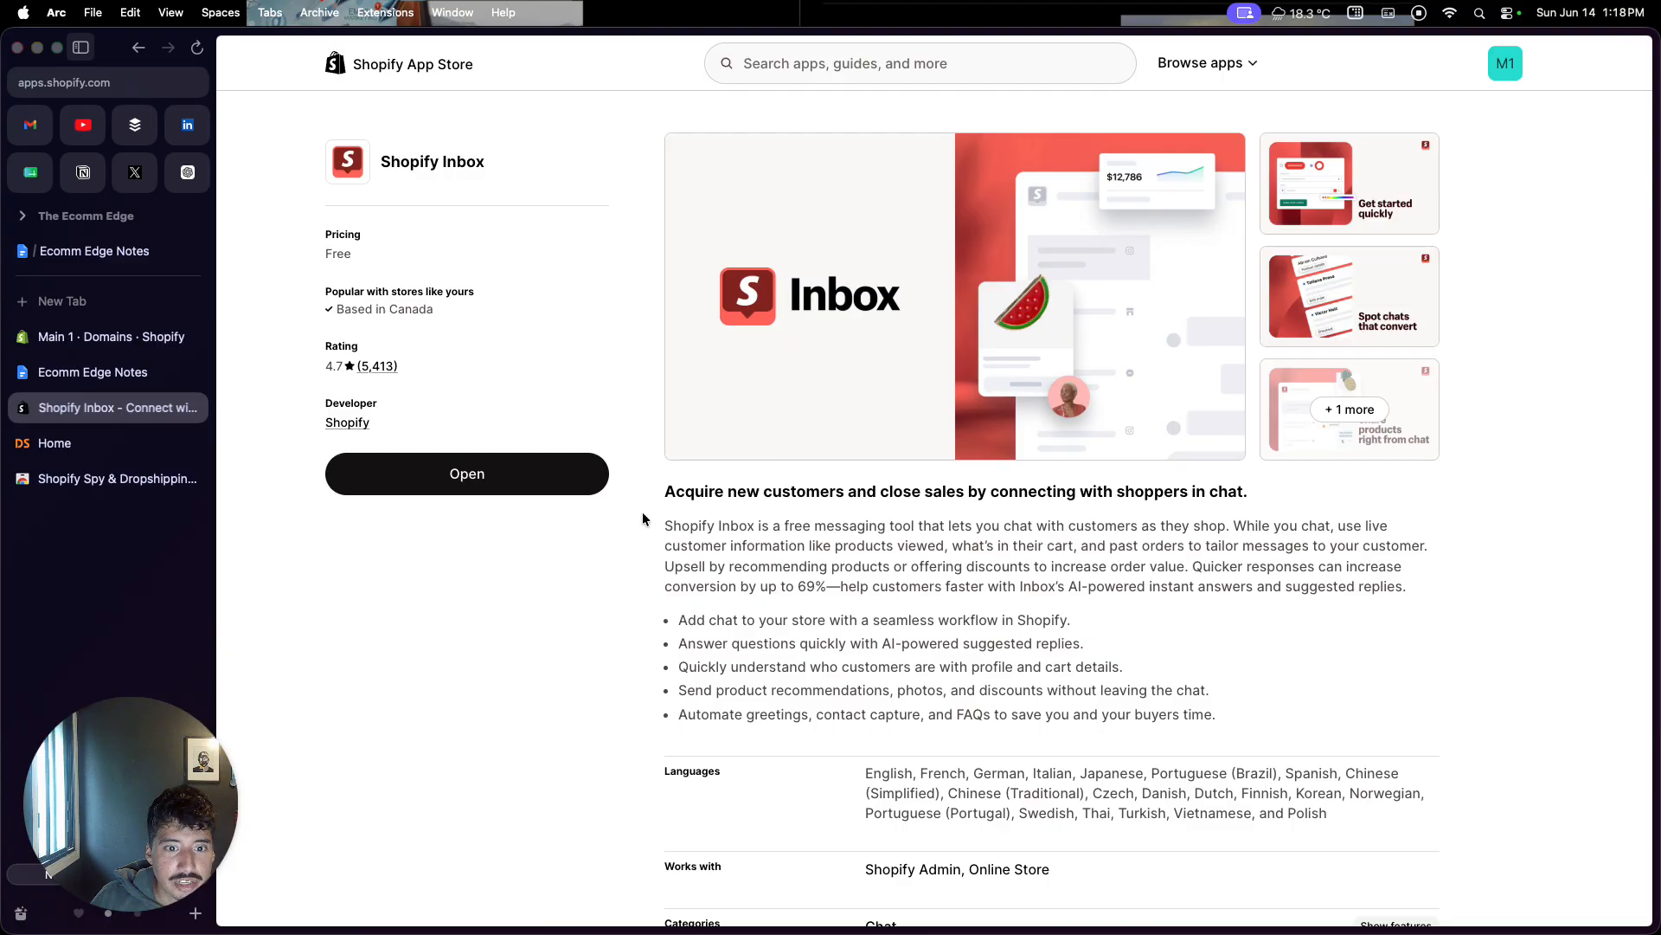
Step: Open Inbox in the store admin and turn on the online store chat for the Savor theme
click(131, 339)
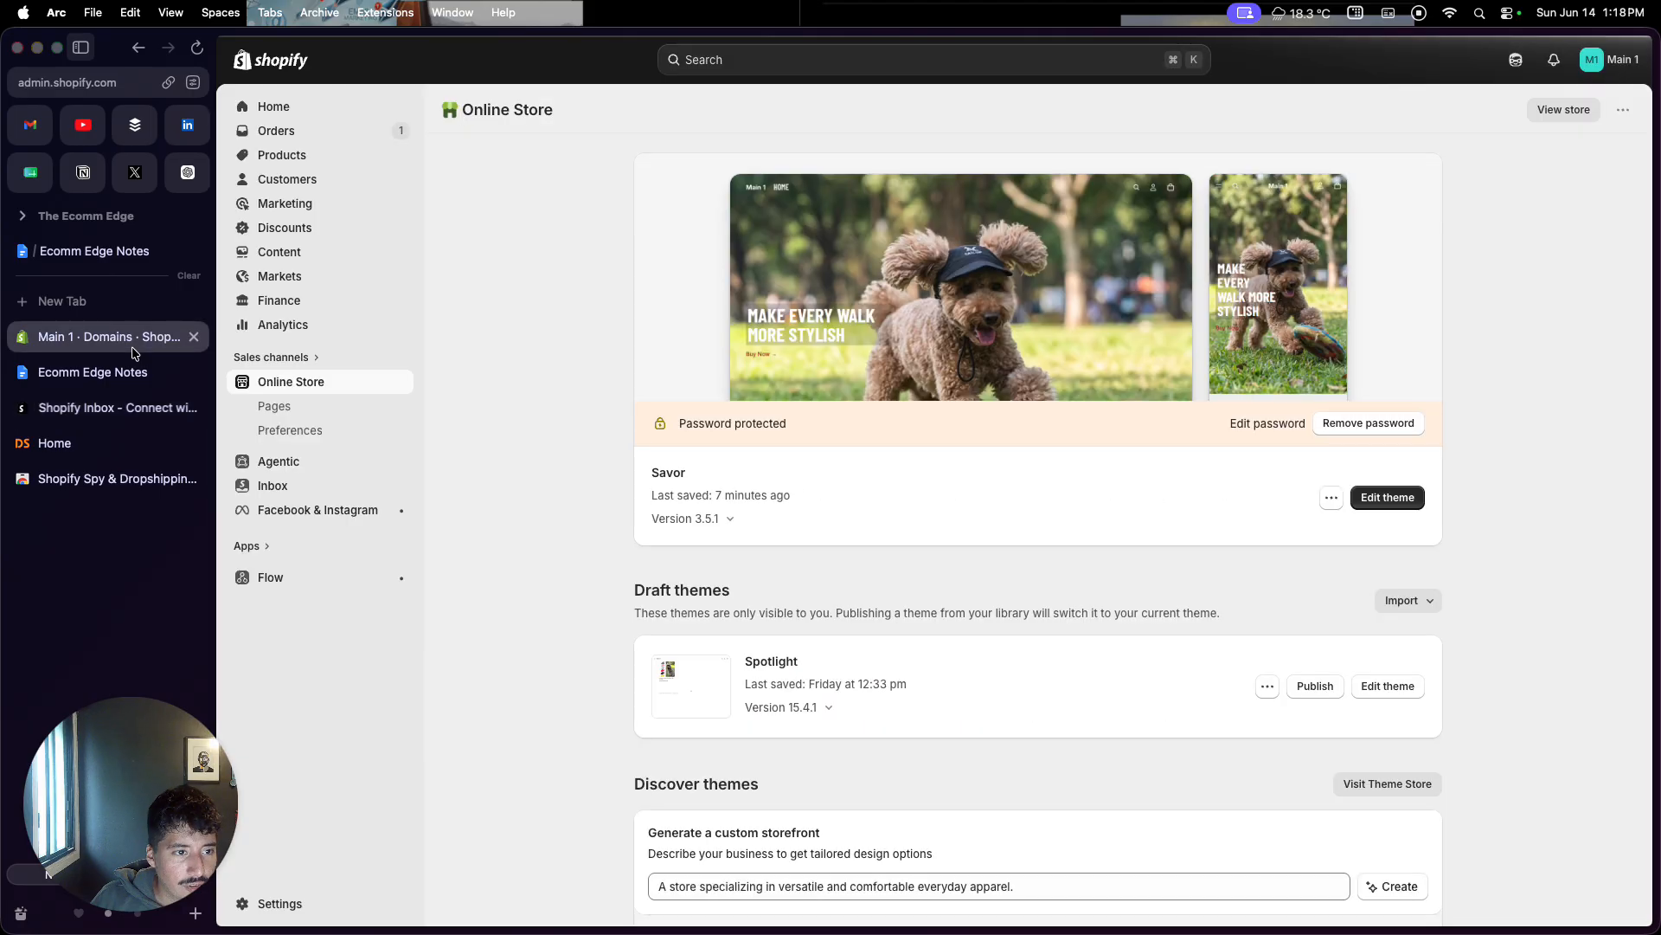
drag(296, 585, 308, 555)
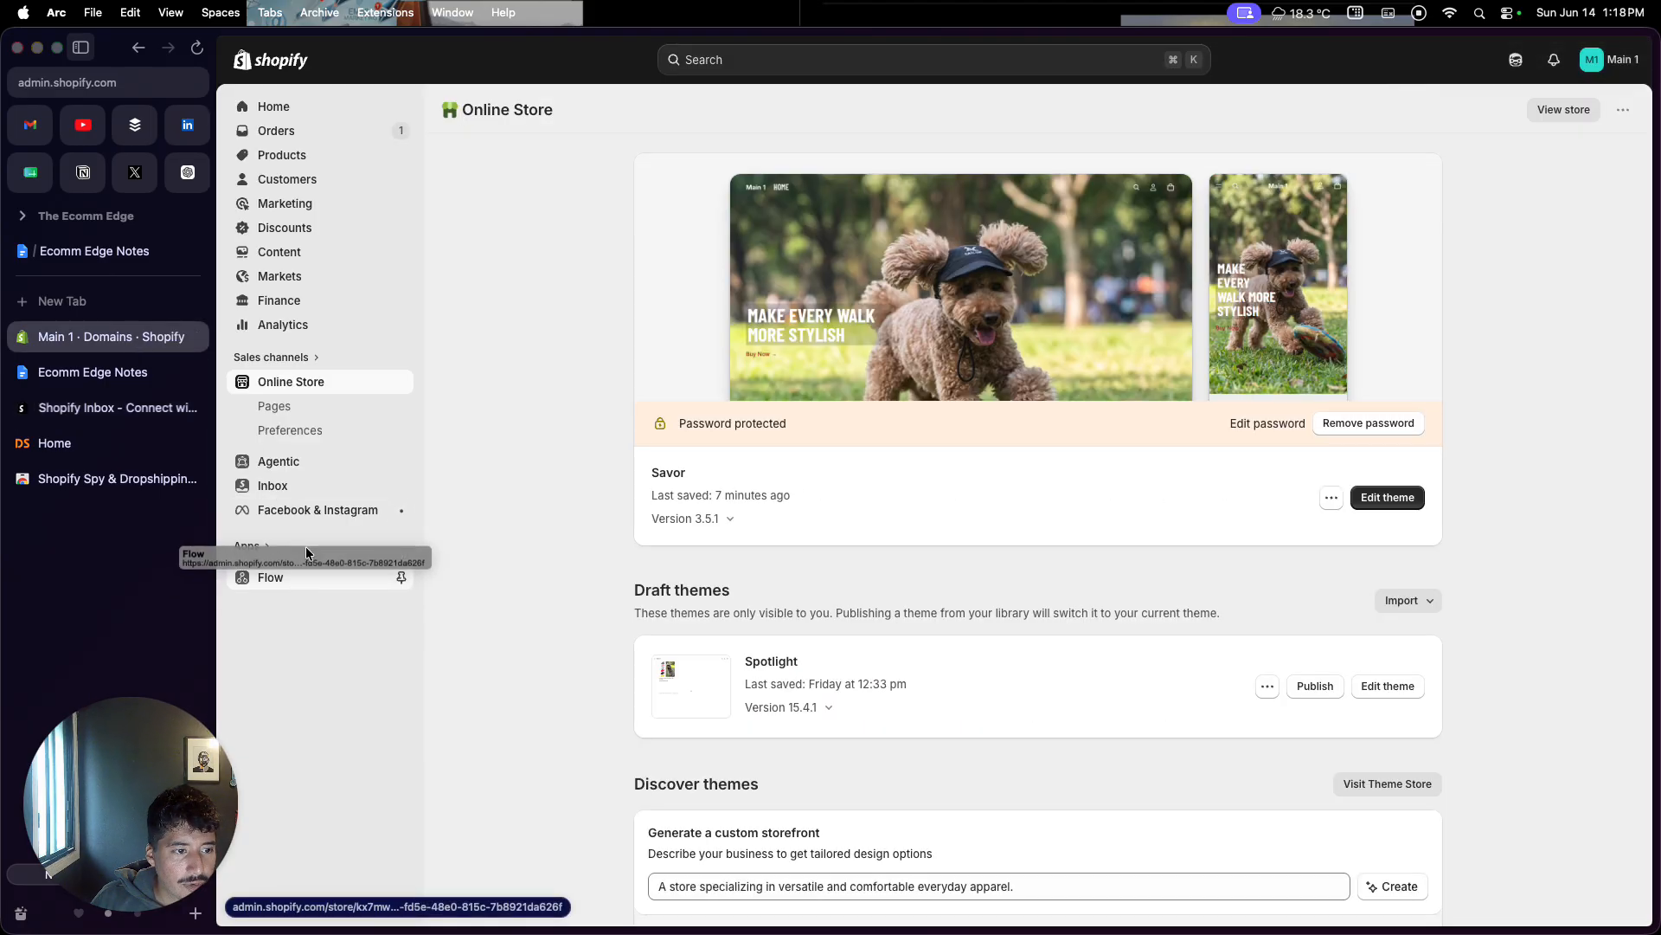
click(303, 483)
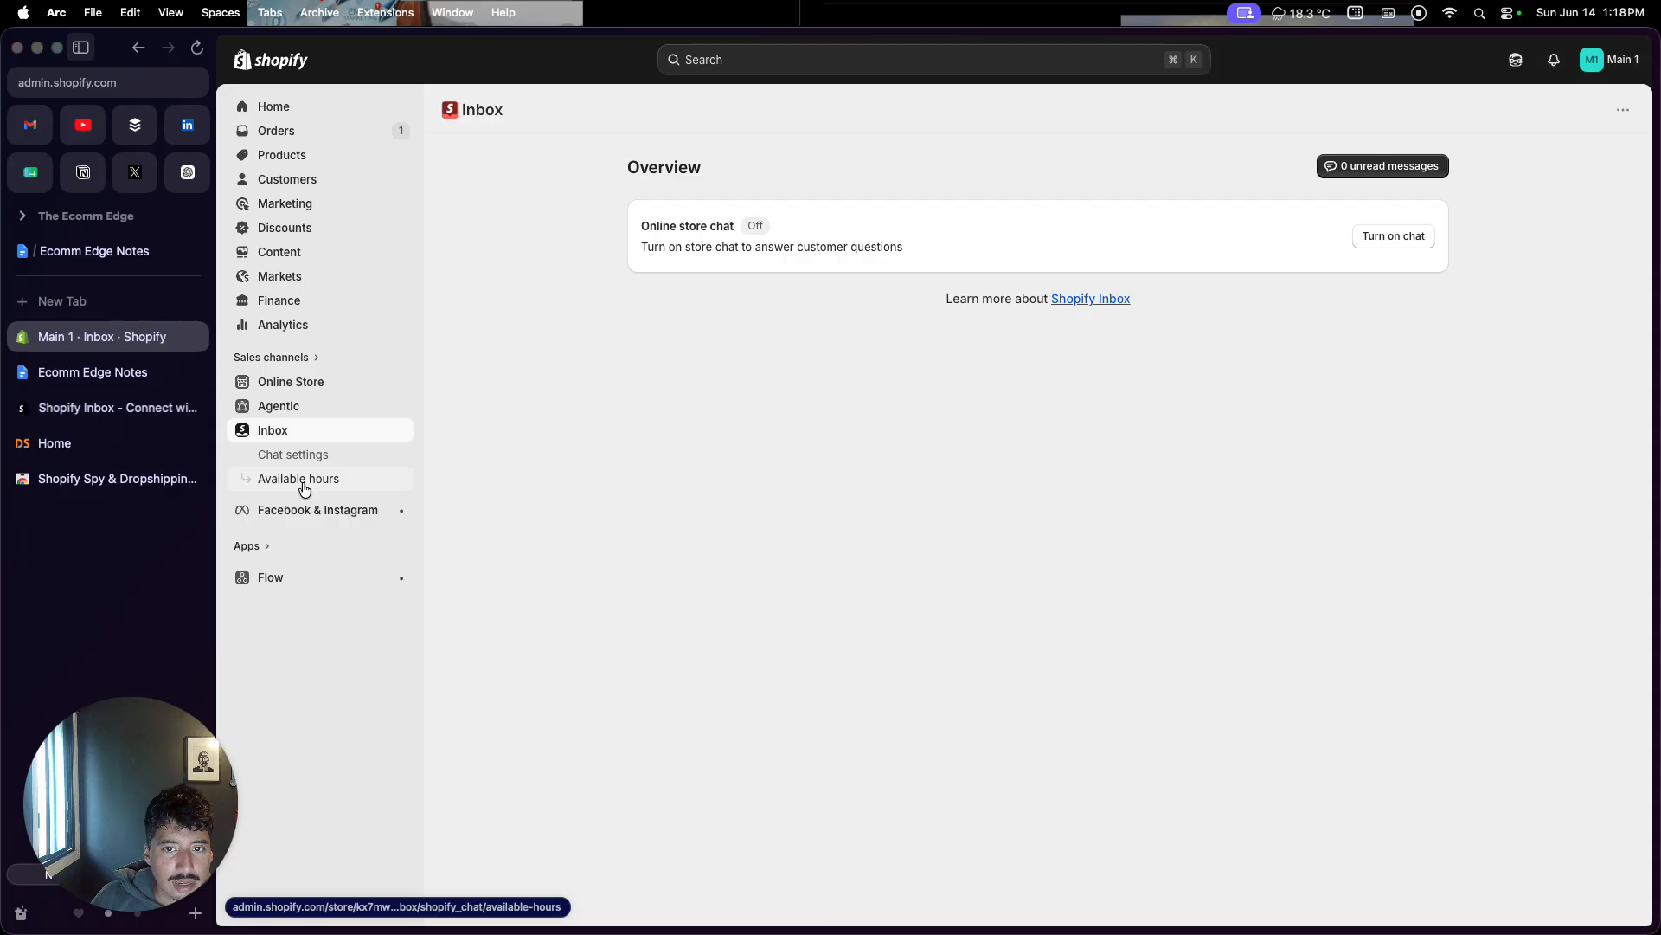
click(1364, 237)
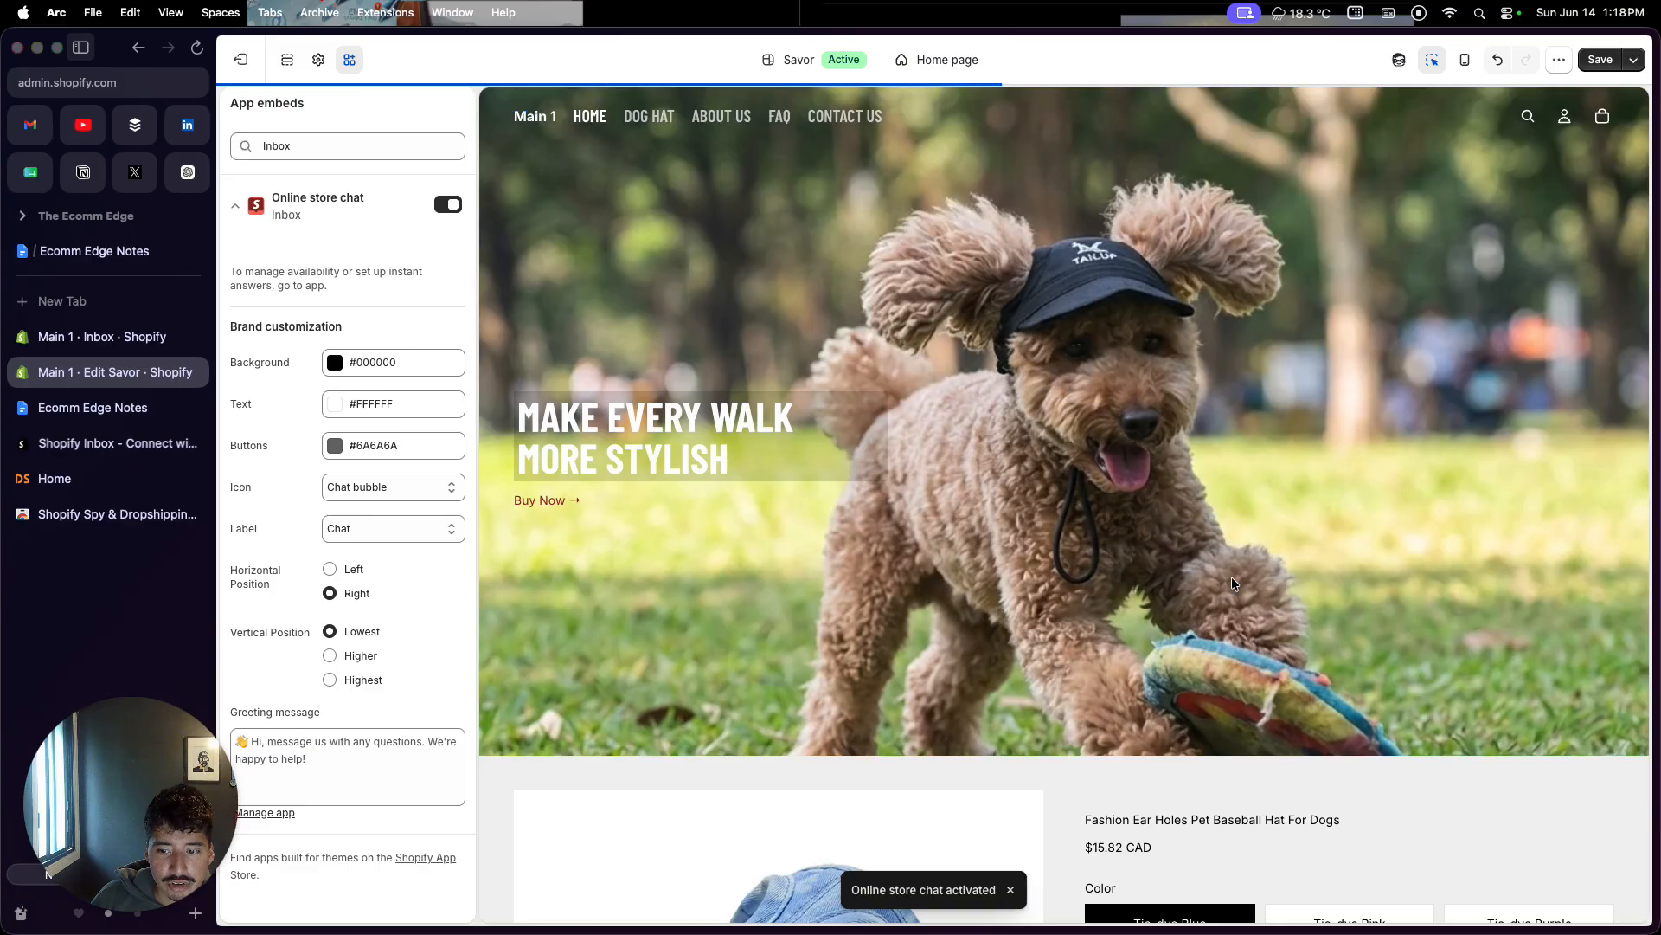
Step: Test the storefront chat in the home page preview with the "Track my order" instant answer, cancel the order lookup, and close the chat
click(1618, 873)
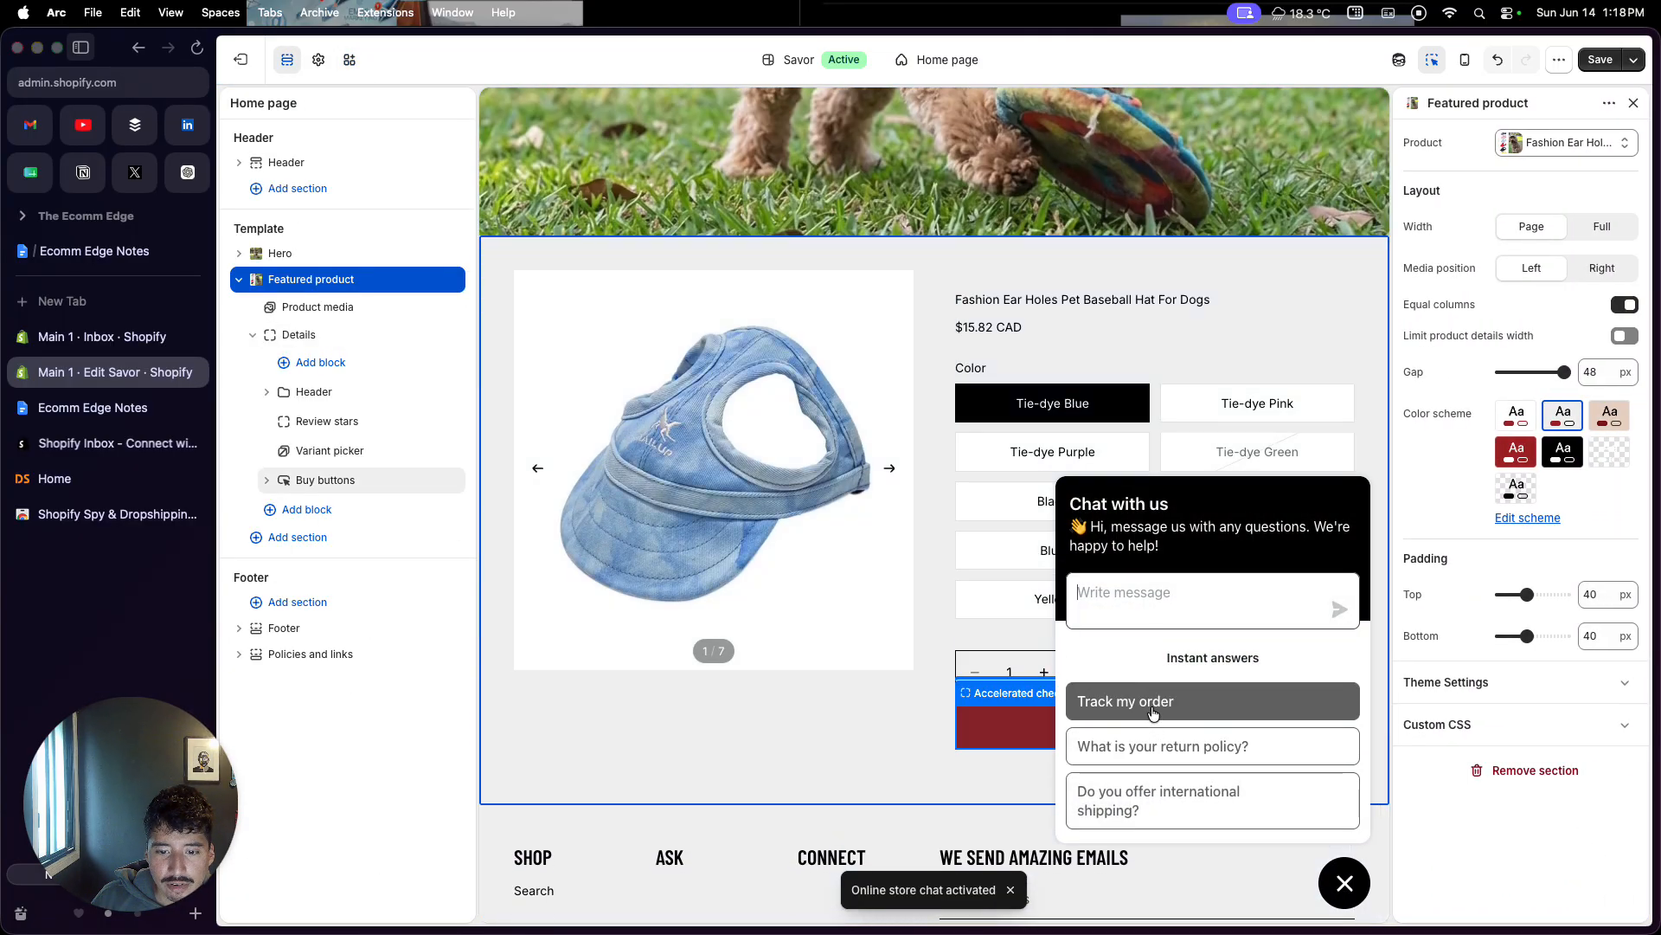
click(1152, 712)
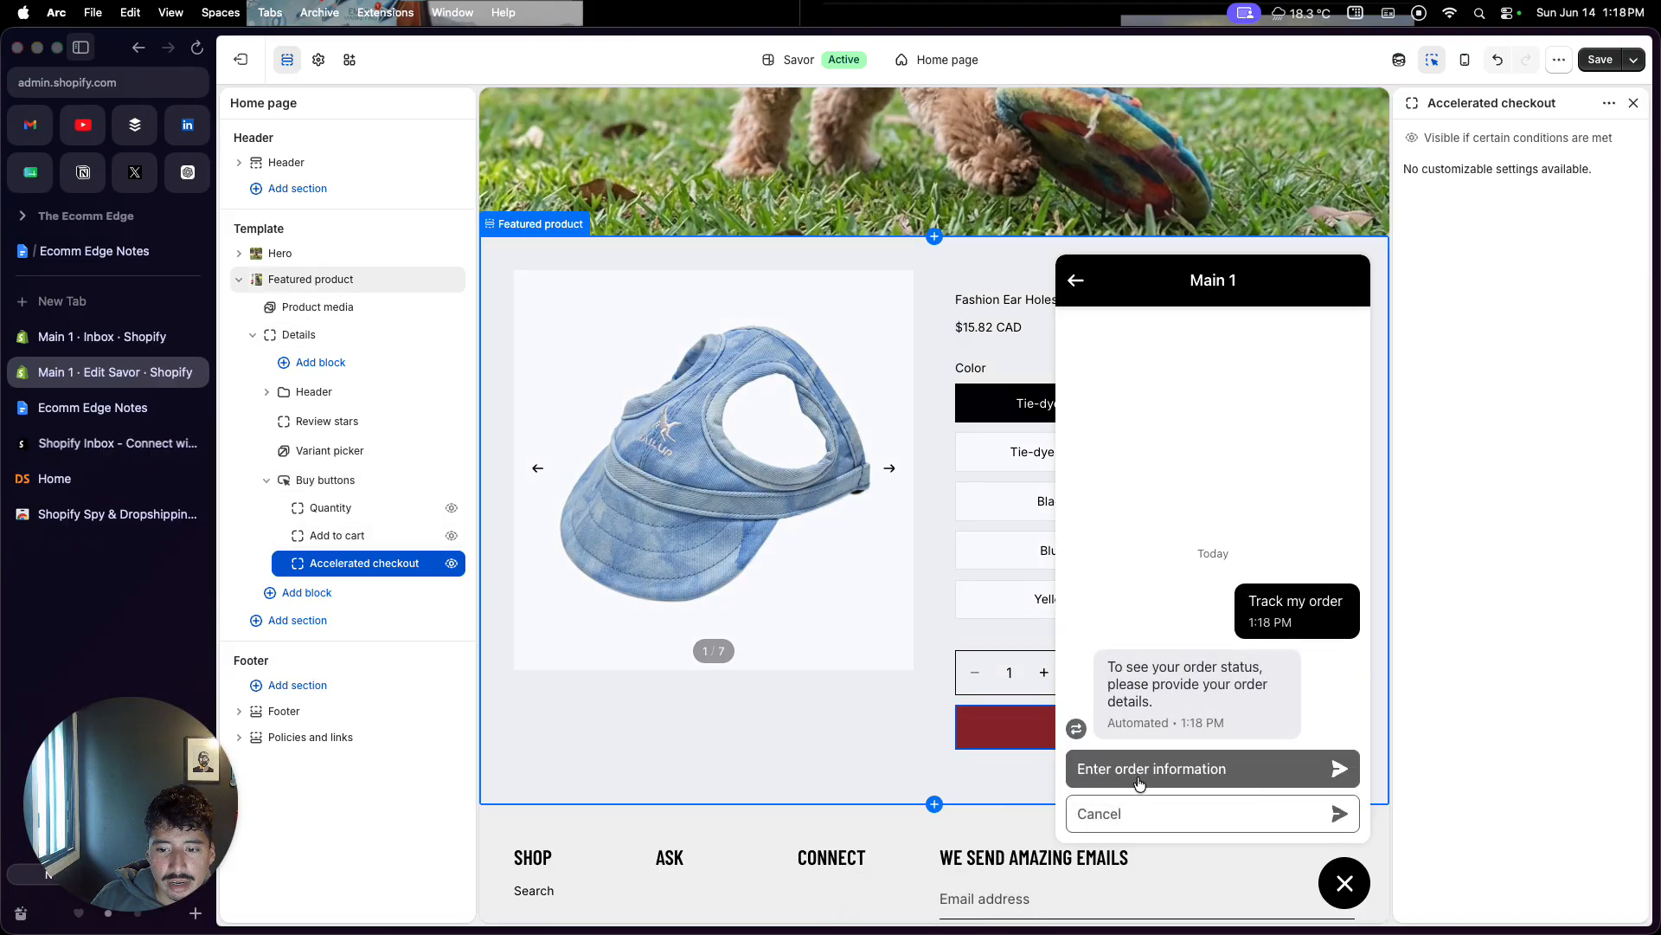
click(1138, 814)
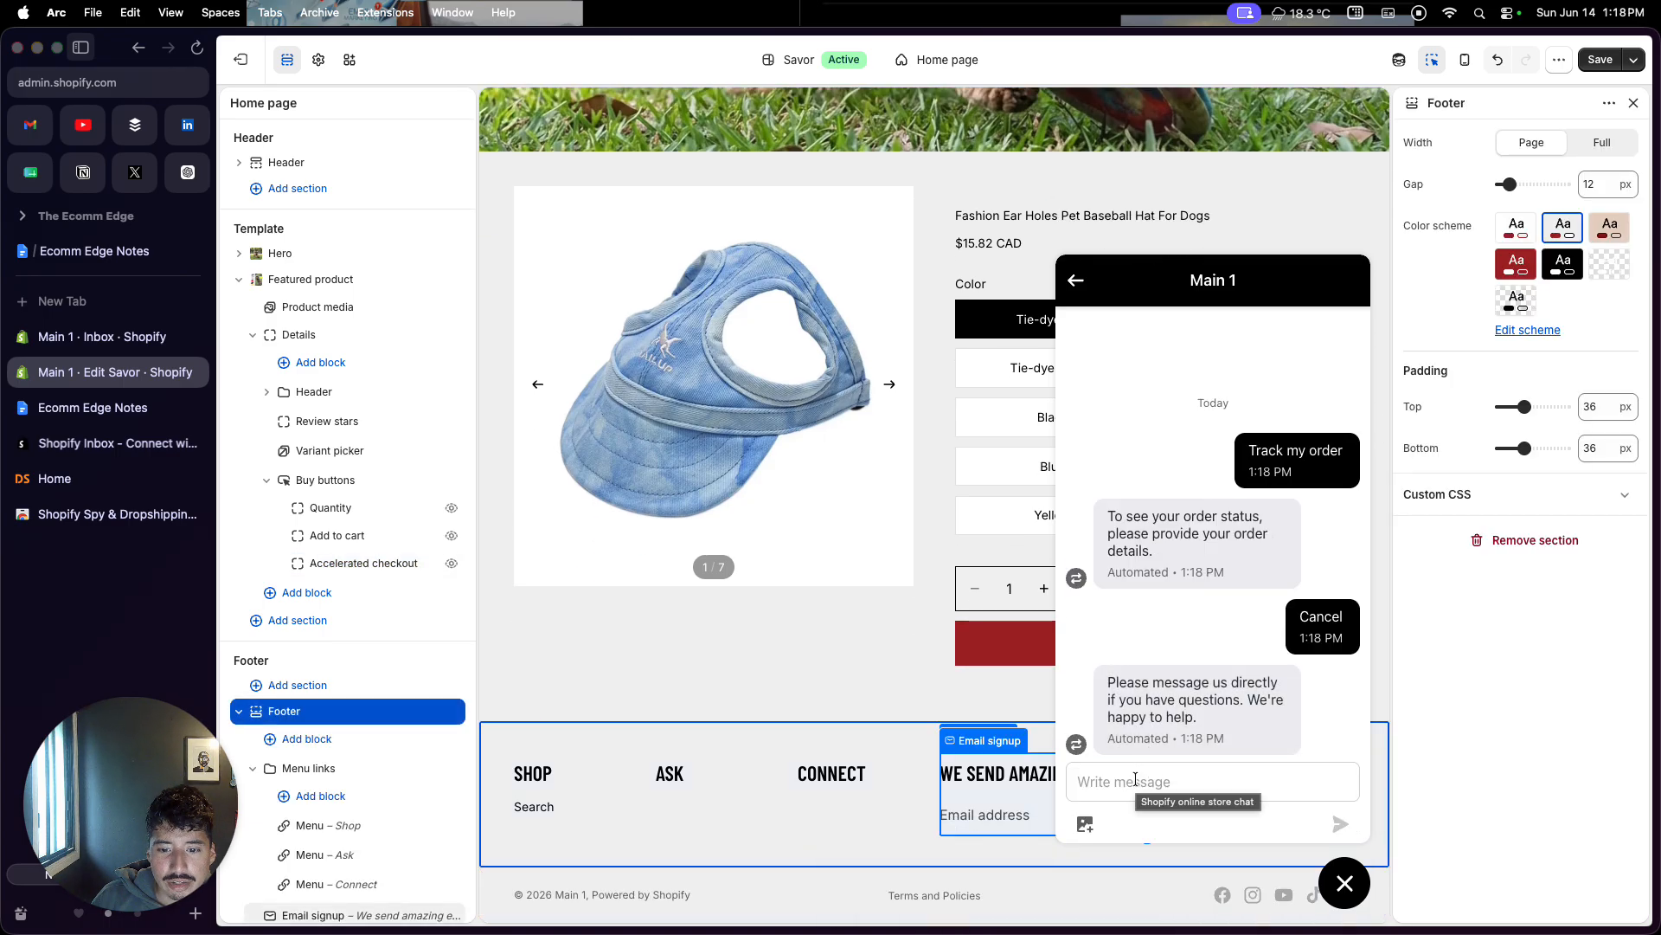
click(1135, 780)
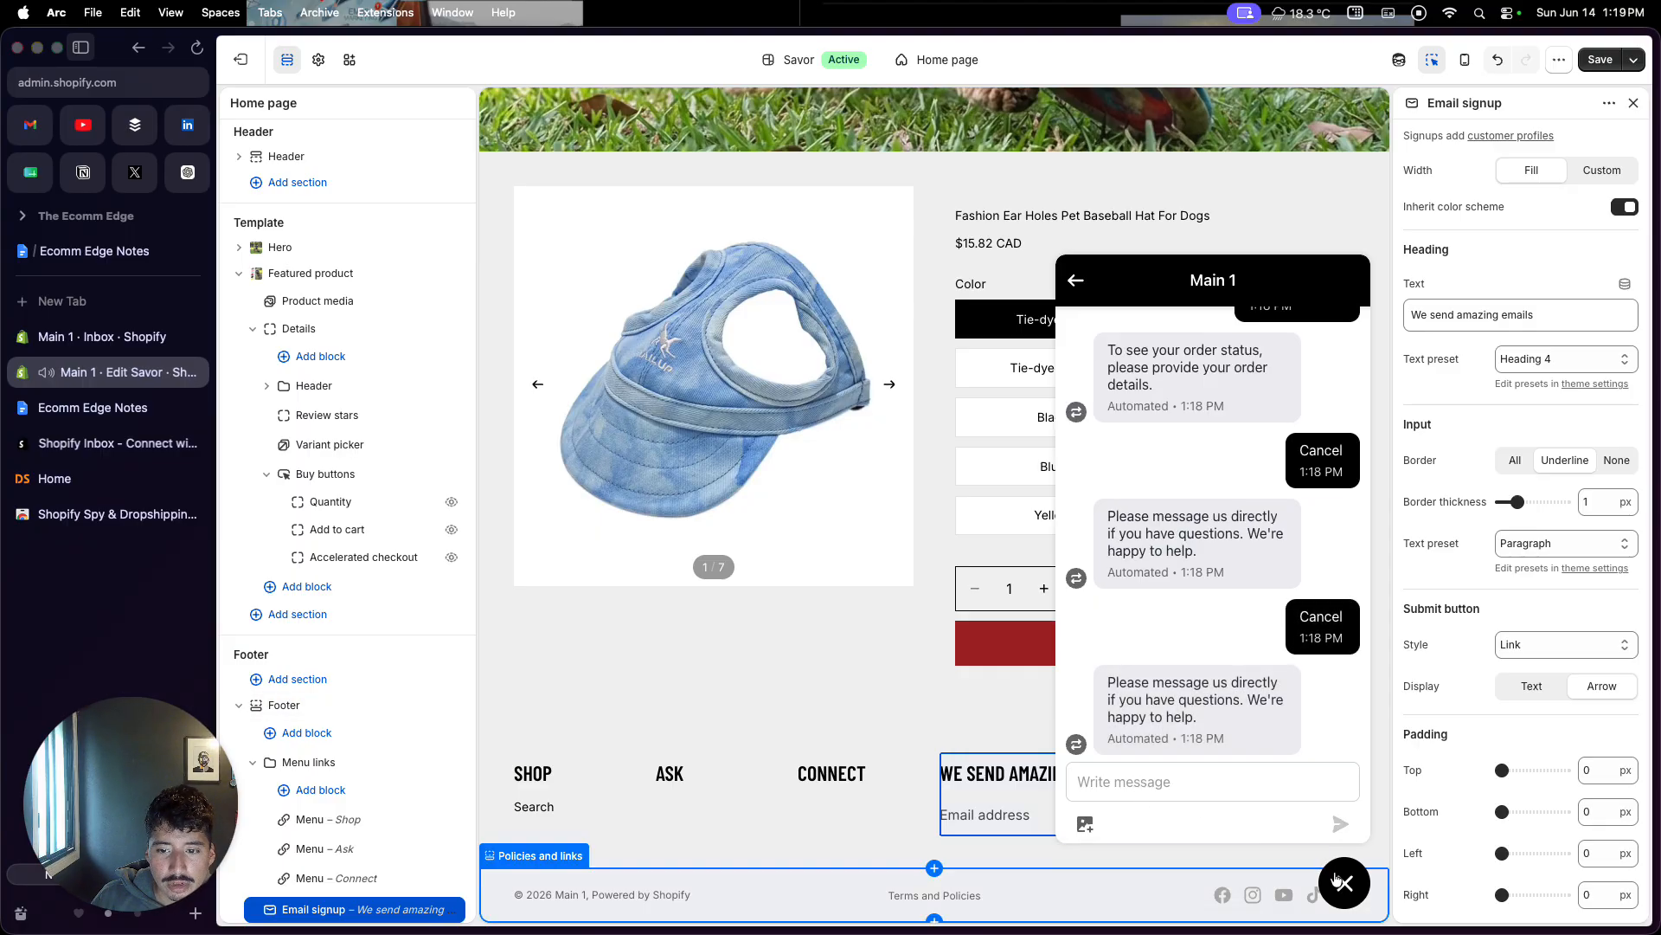
click(1339, 881)
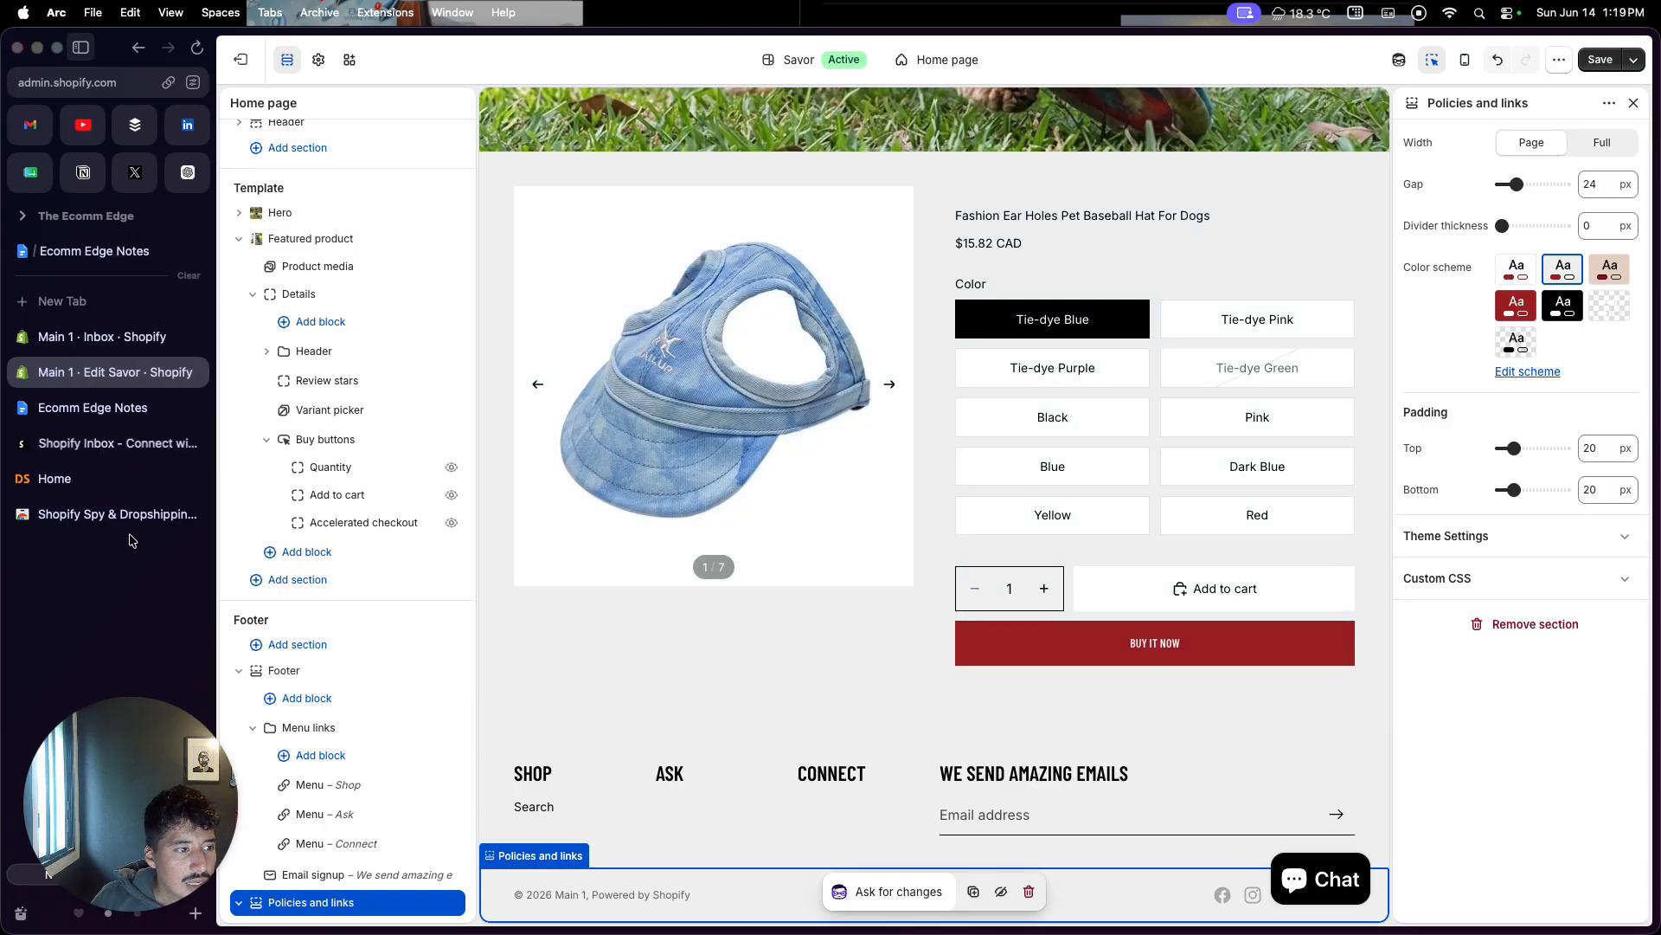
Step: Search the Shopify App Store for "messaging" and open the Shopify Messaging listing
click(113, 443)
click(828, 64)
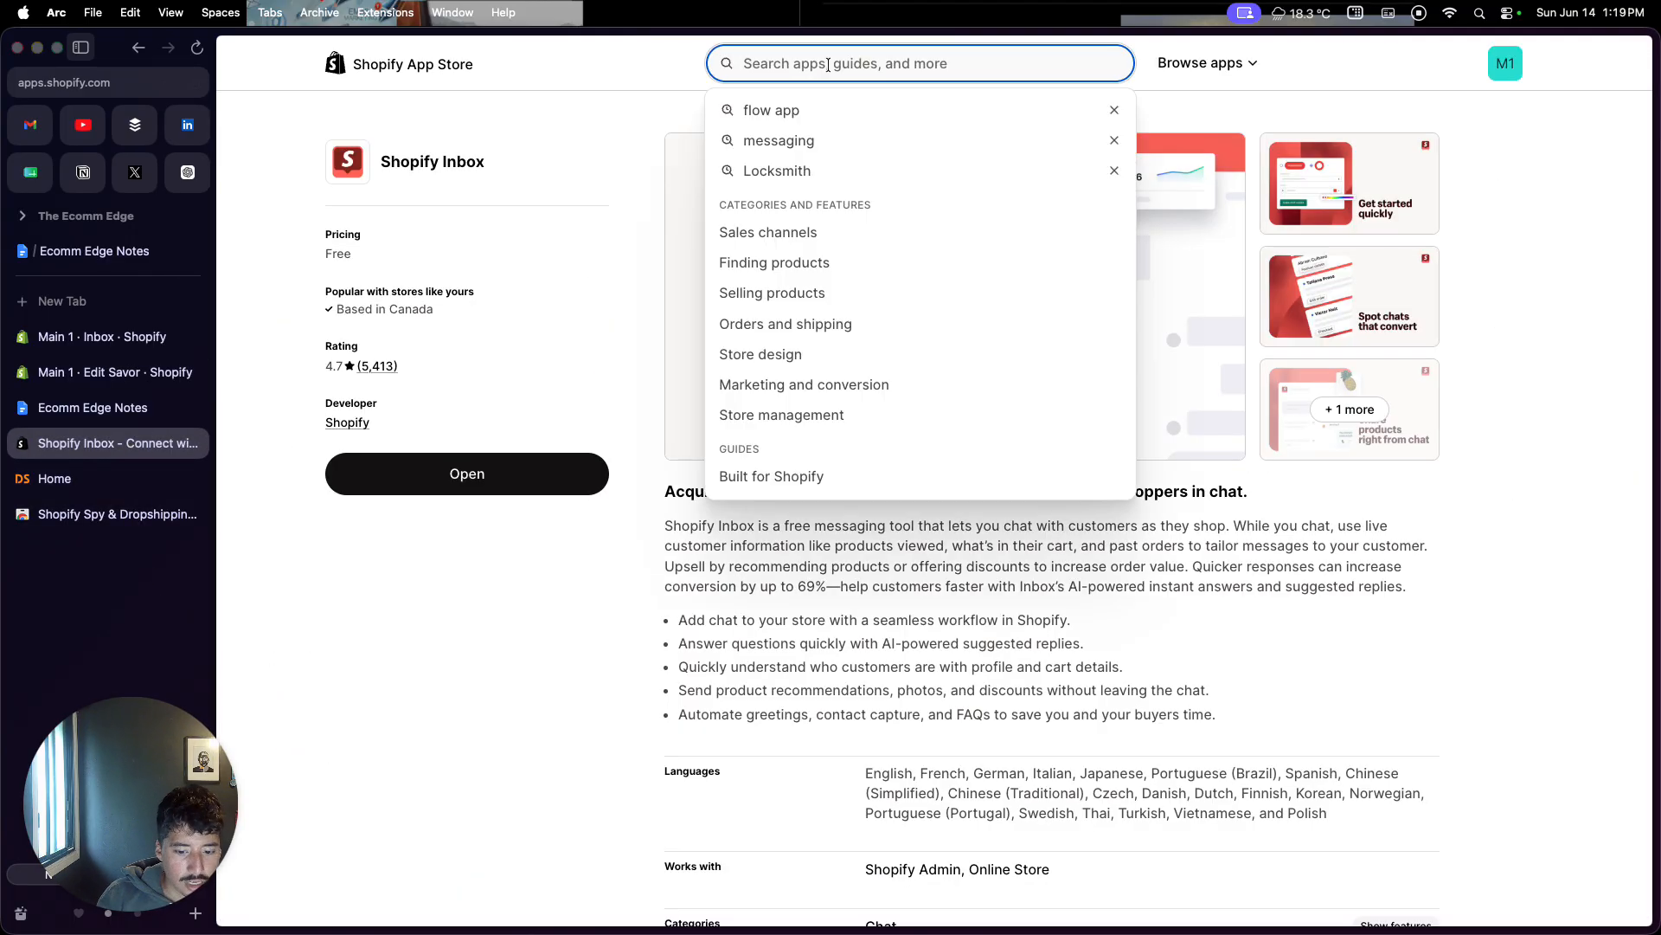
text(Messag)
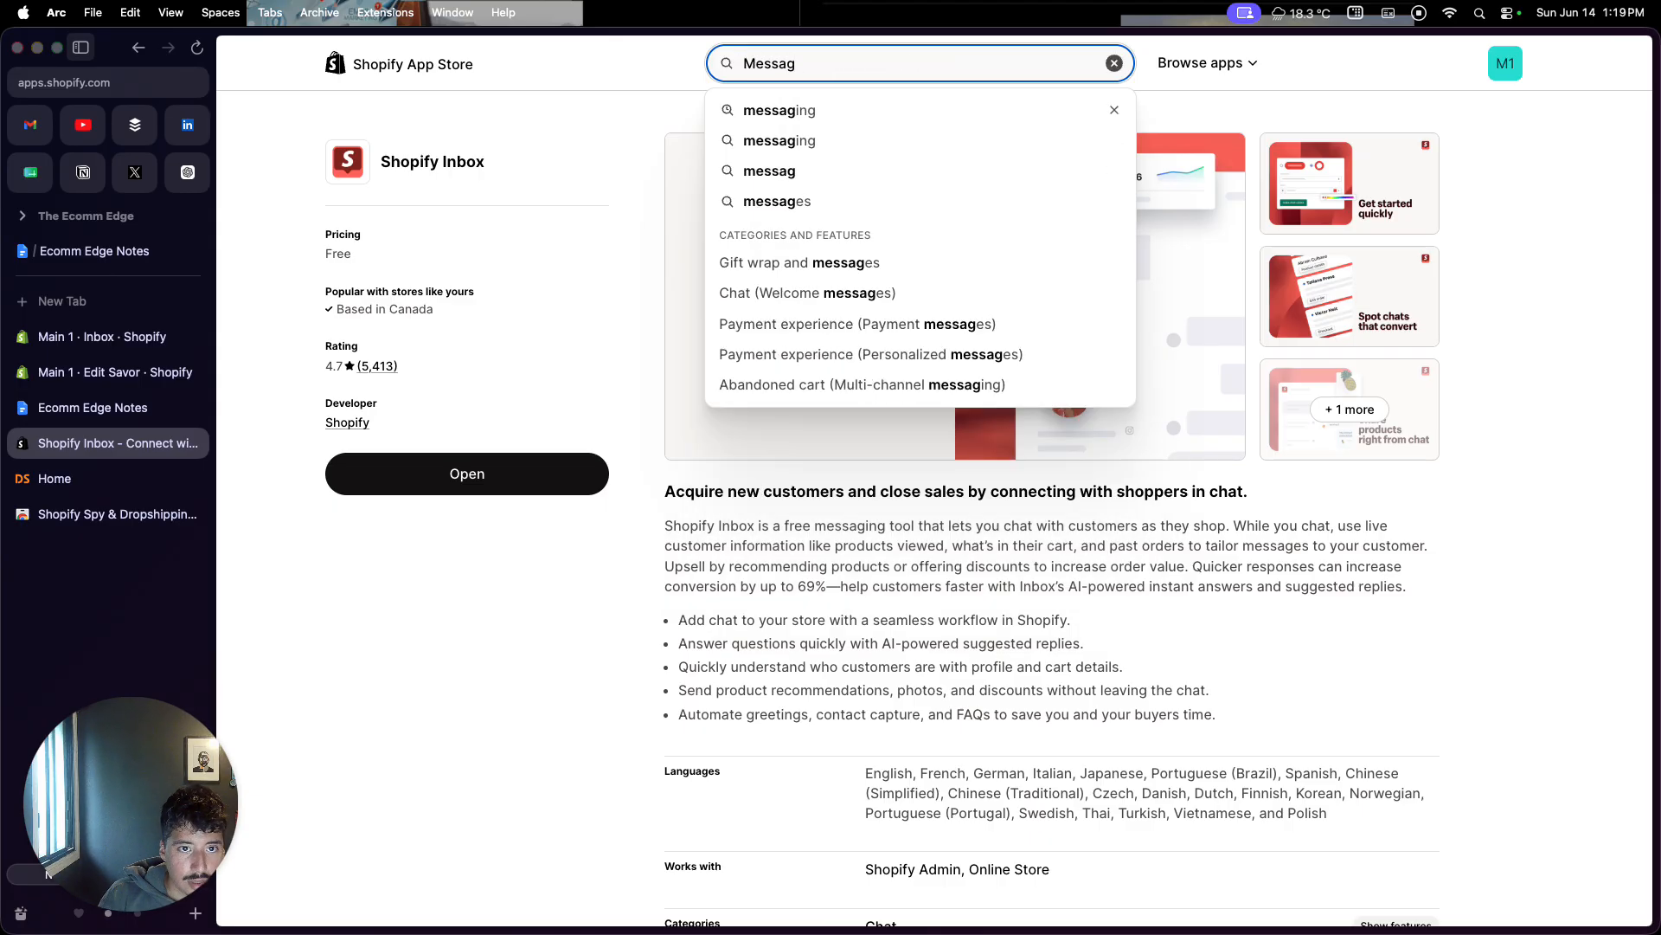
click(791, 110)
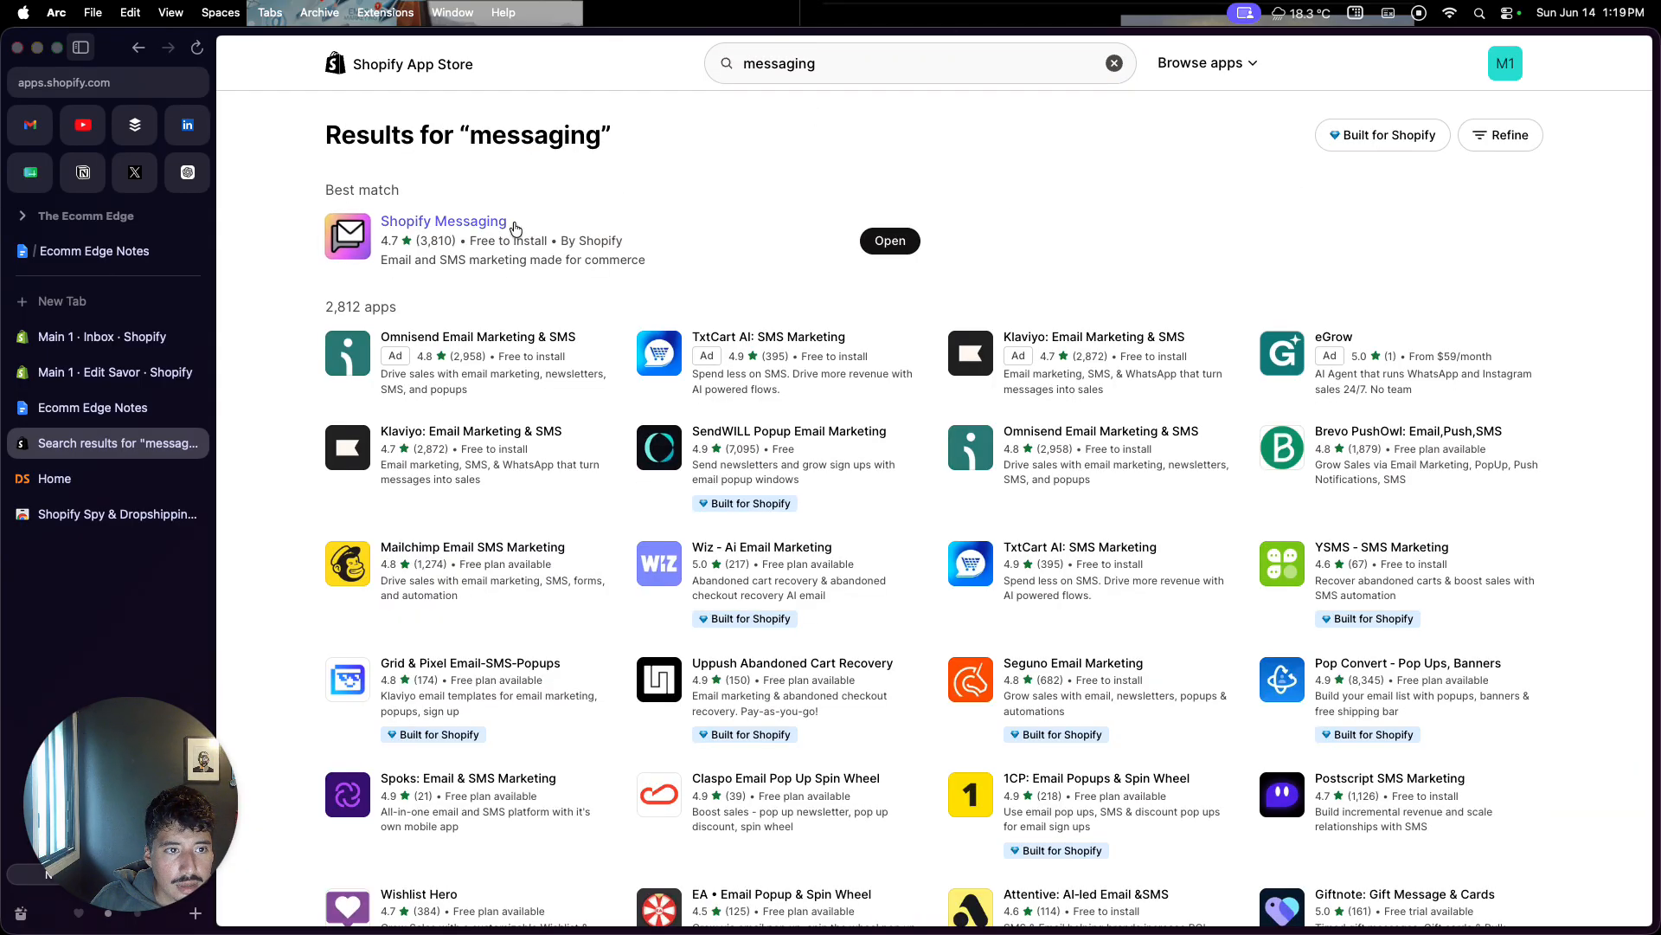
click(504, 224)
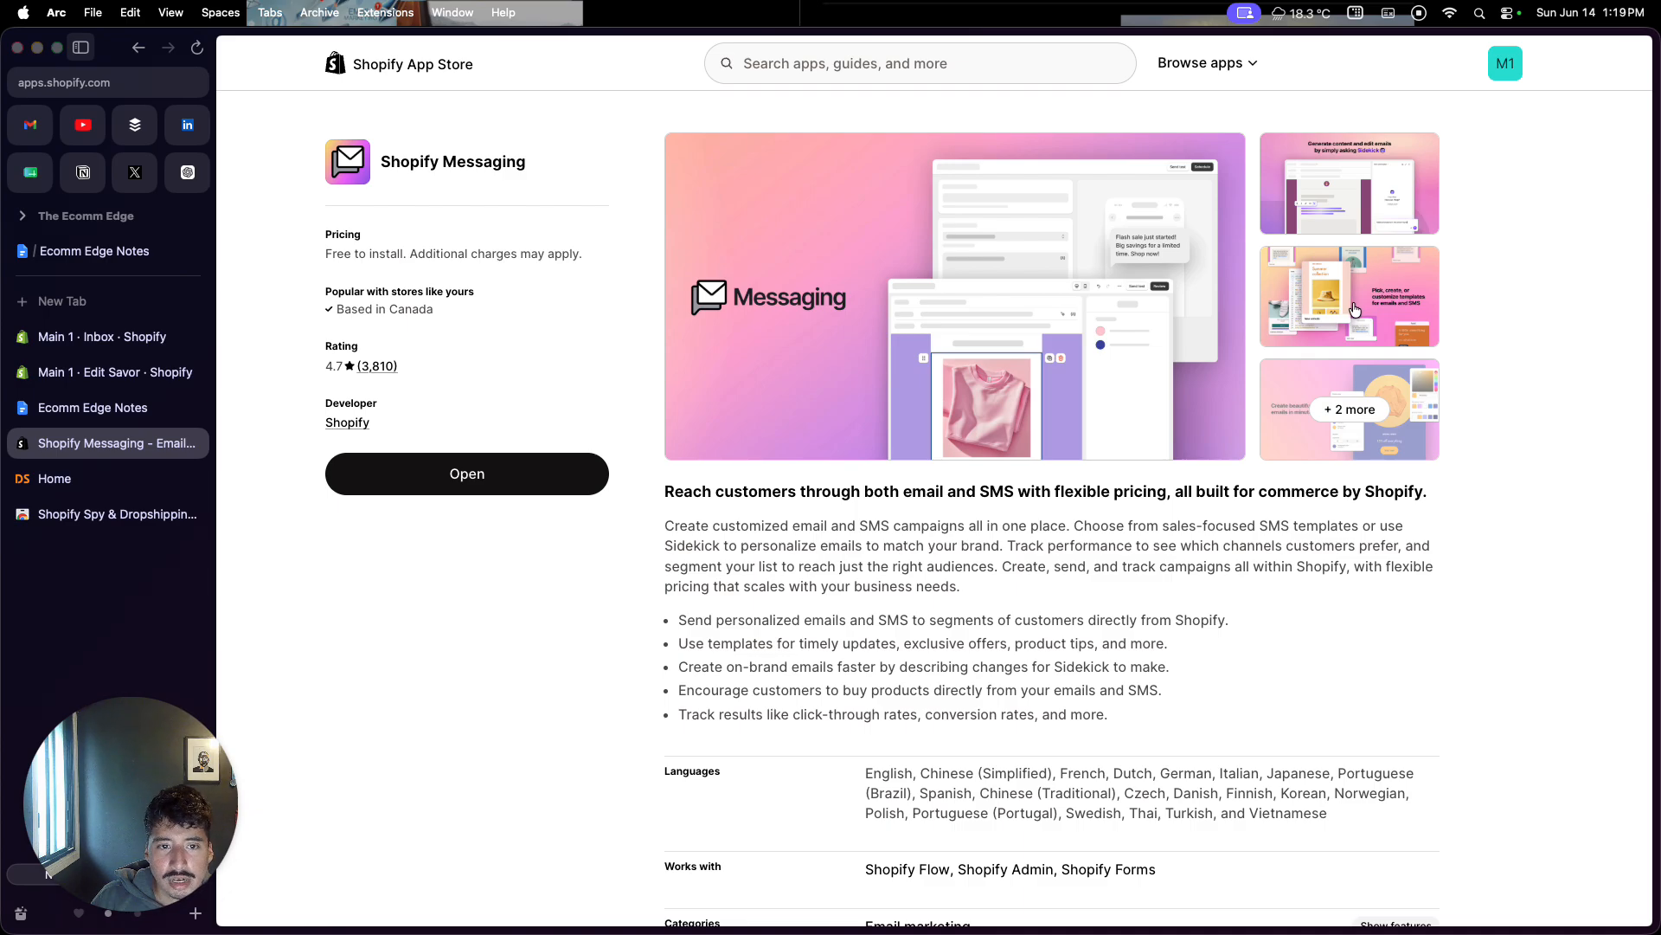
Step: Search the Shopify App Store for "flow app", open the Shopify Flow listing, and enlarge its abandoned checkout workflow image
click(954, 64)
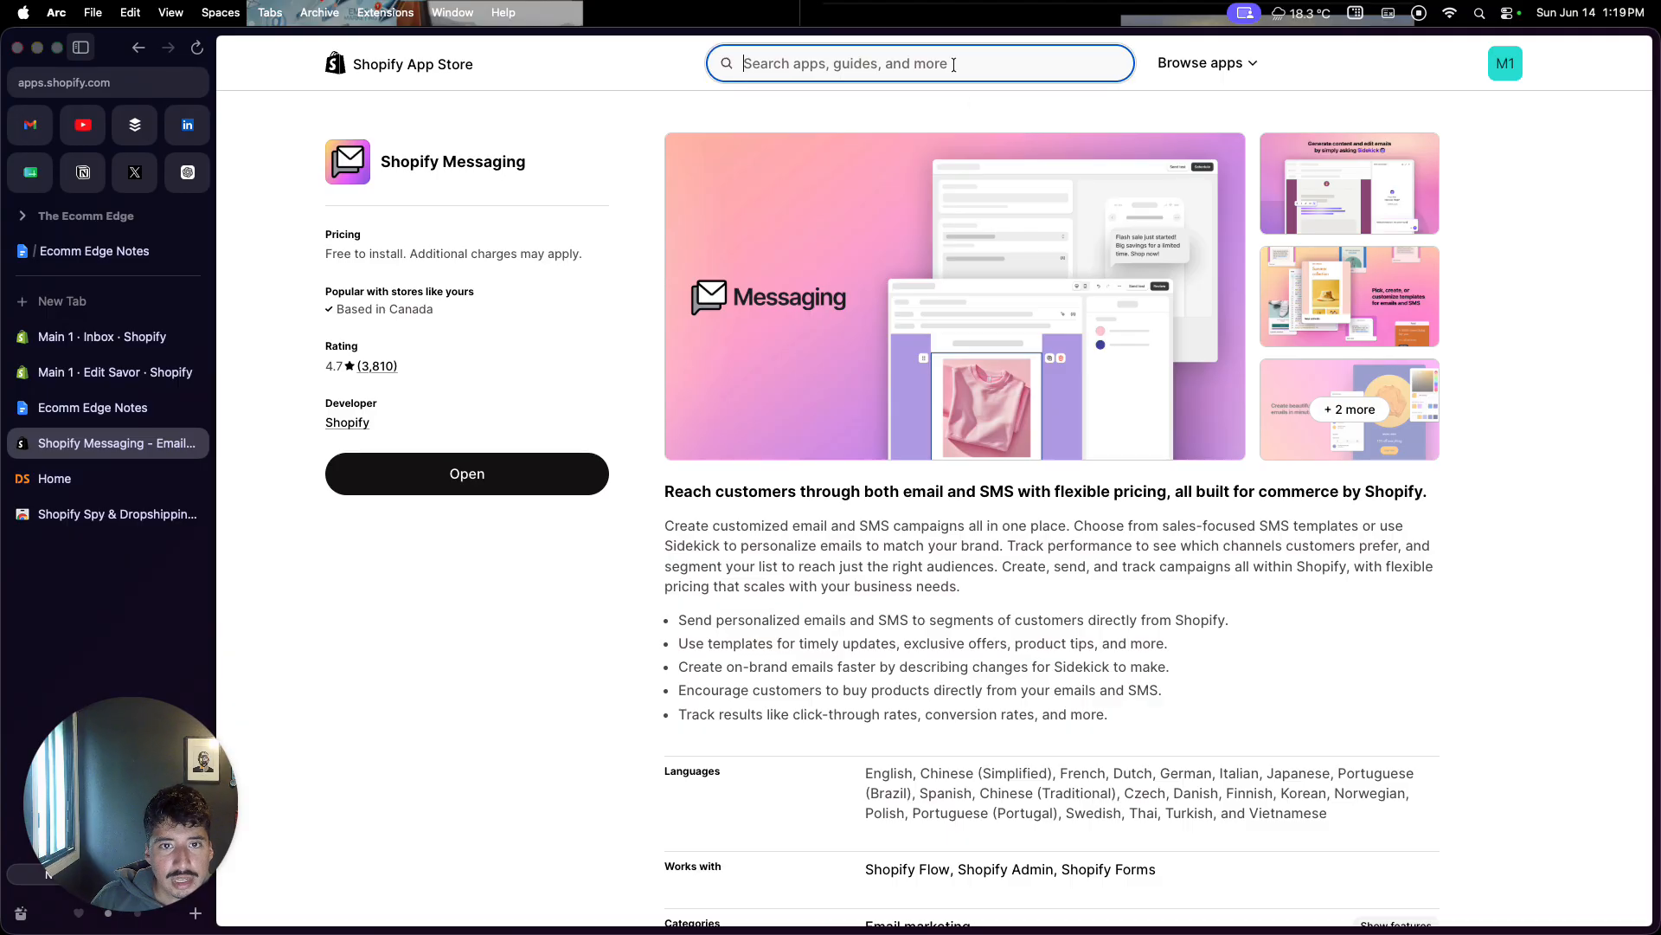
click(919, 108)
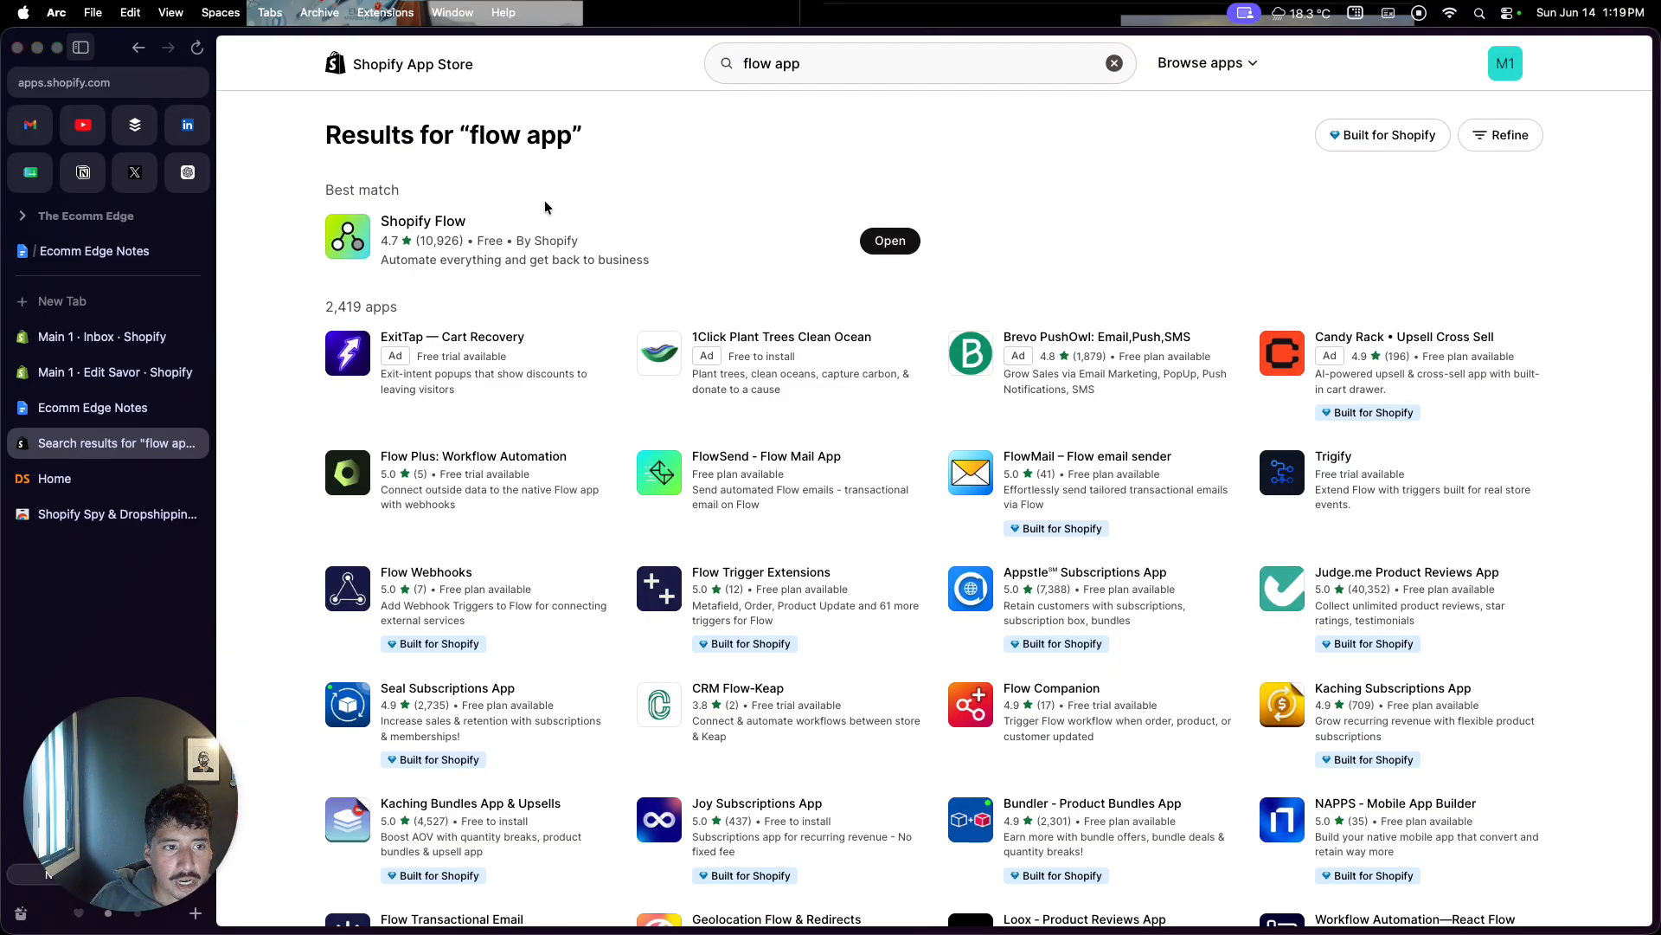
click(527, 218)
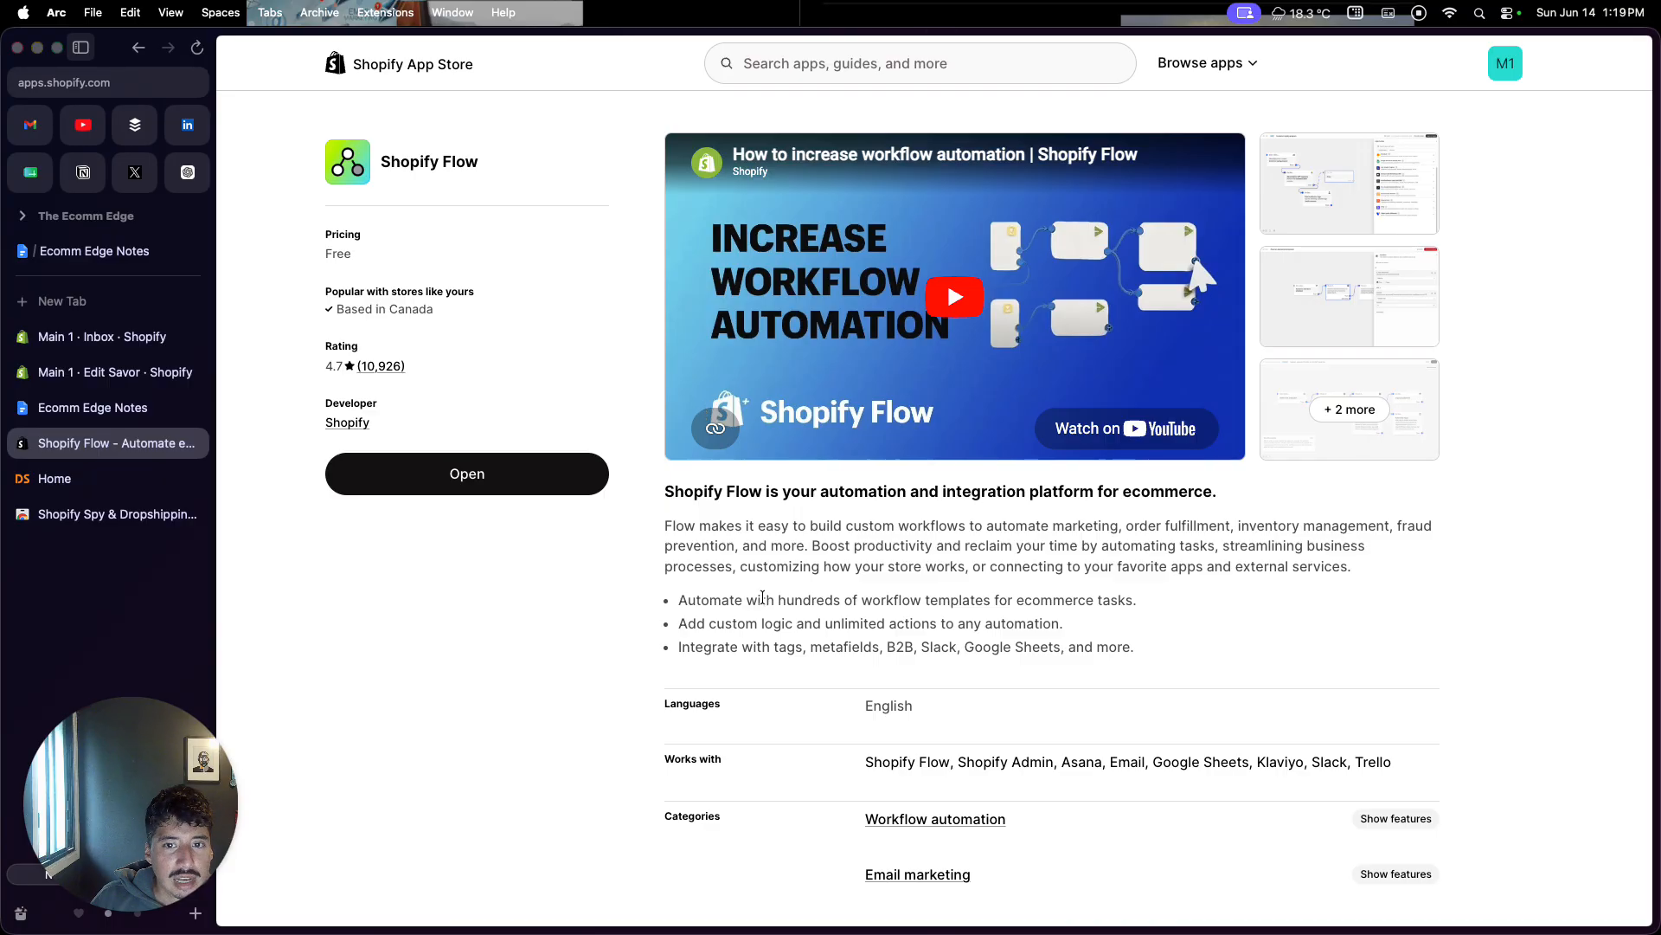
click(1354, 303)
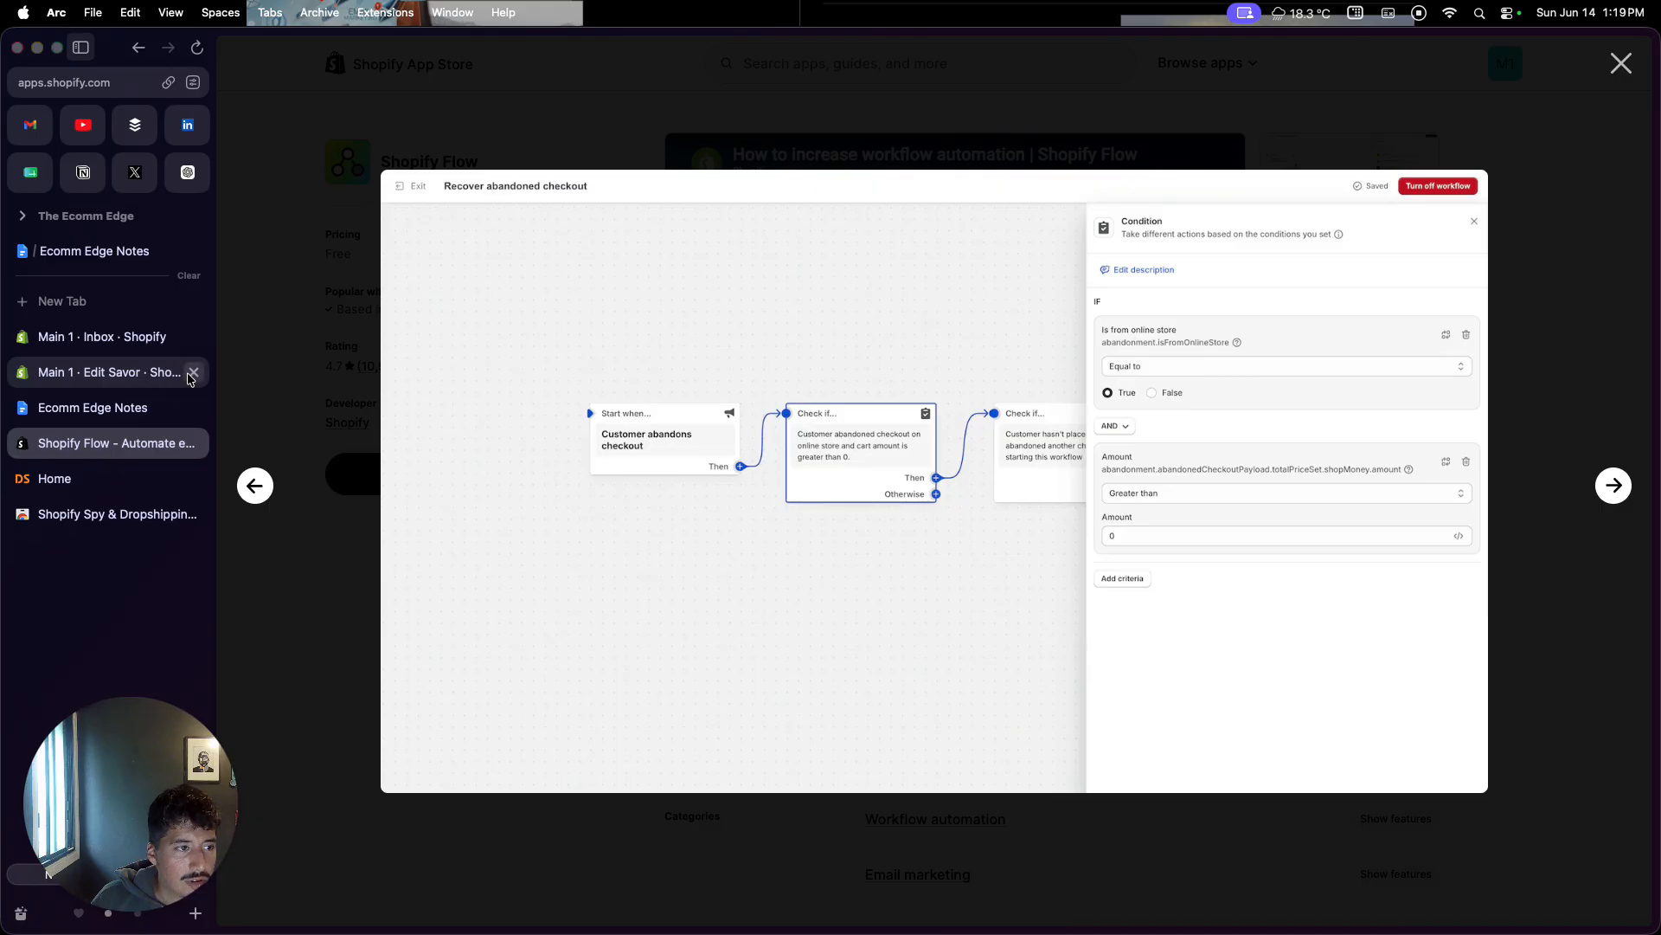
Step: Close the Savor theme editor without saving its changes and open Flow in the store admin
click(120, 367)
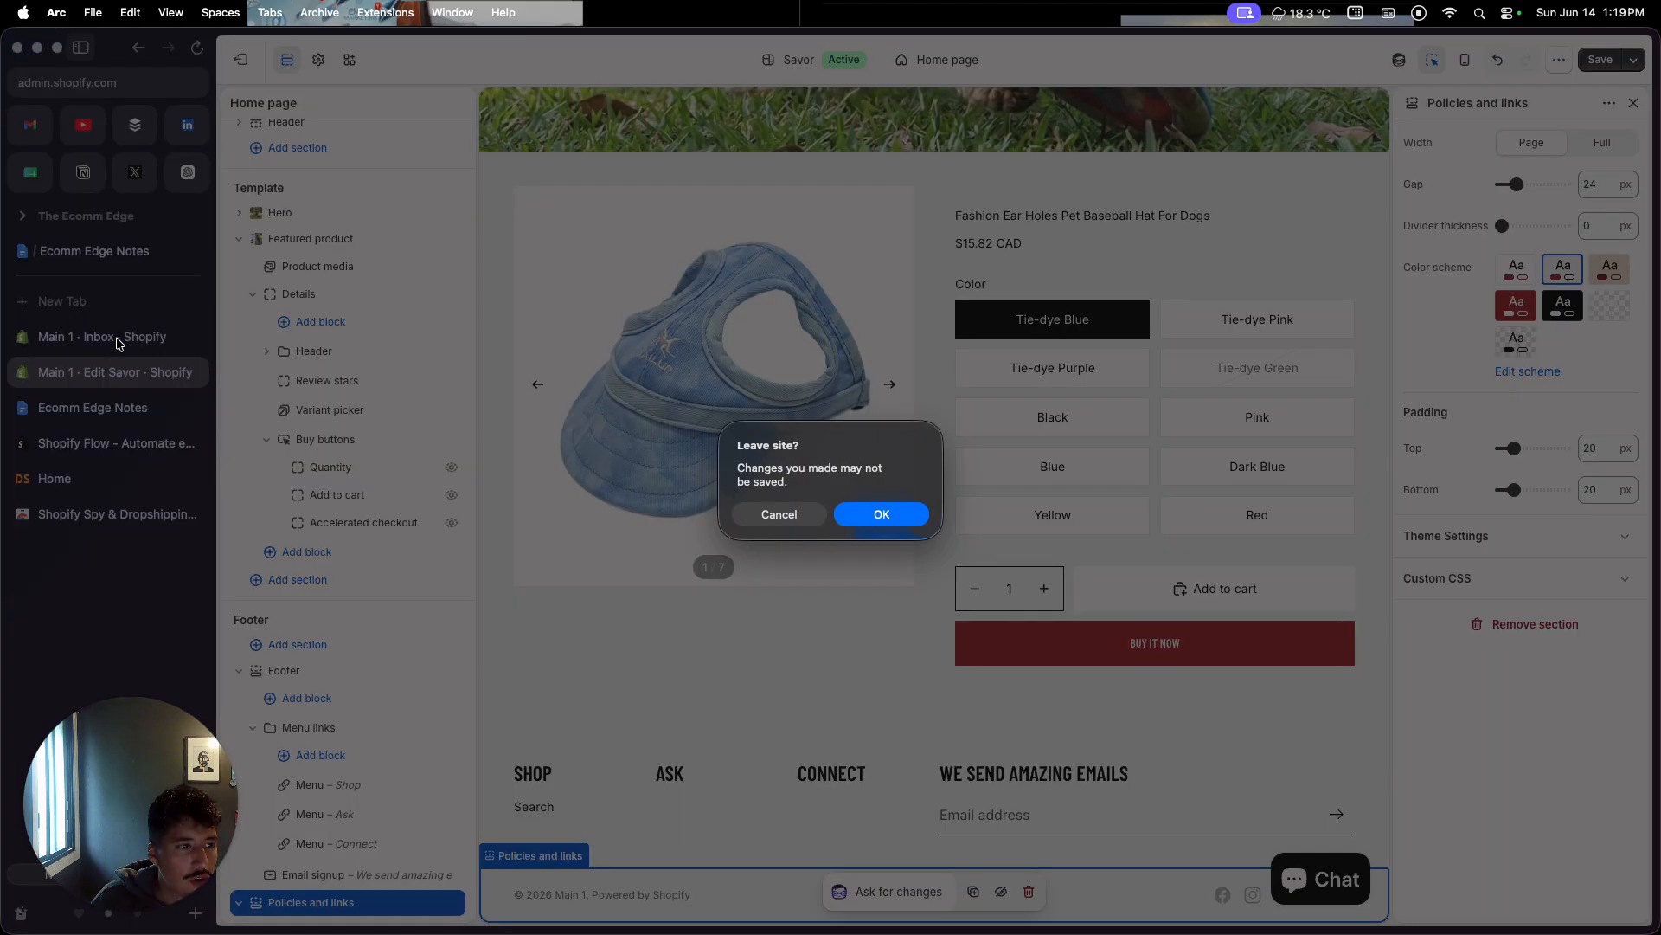
click(876, 518)
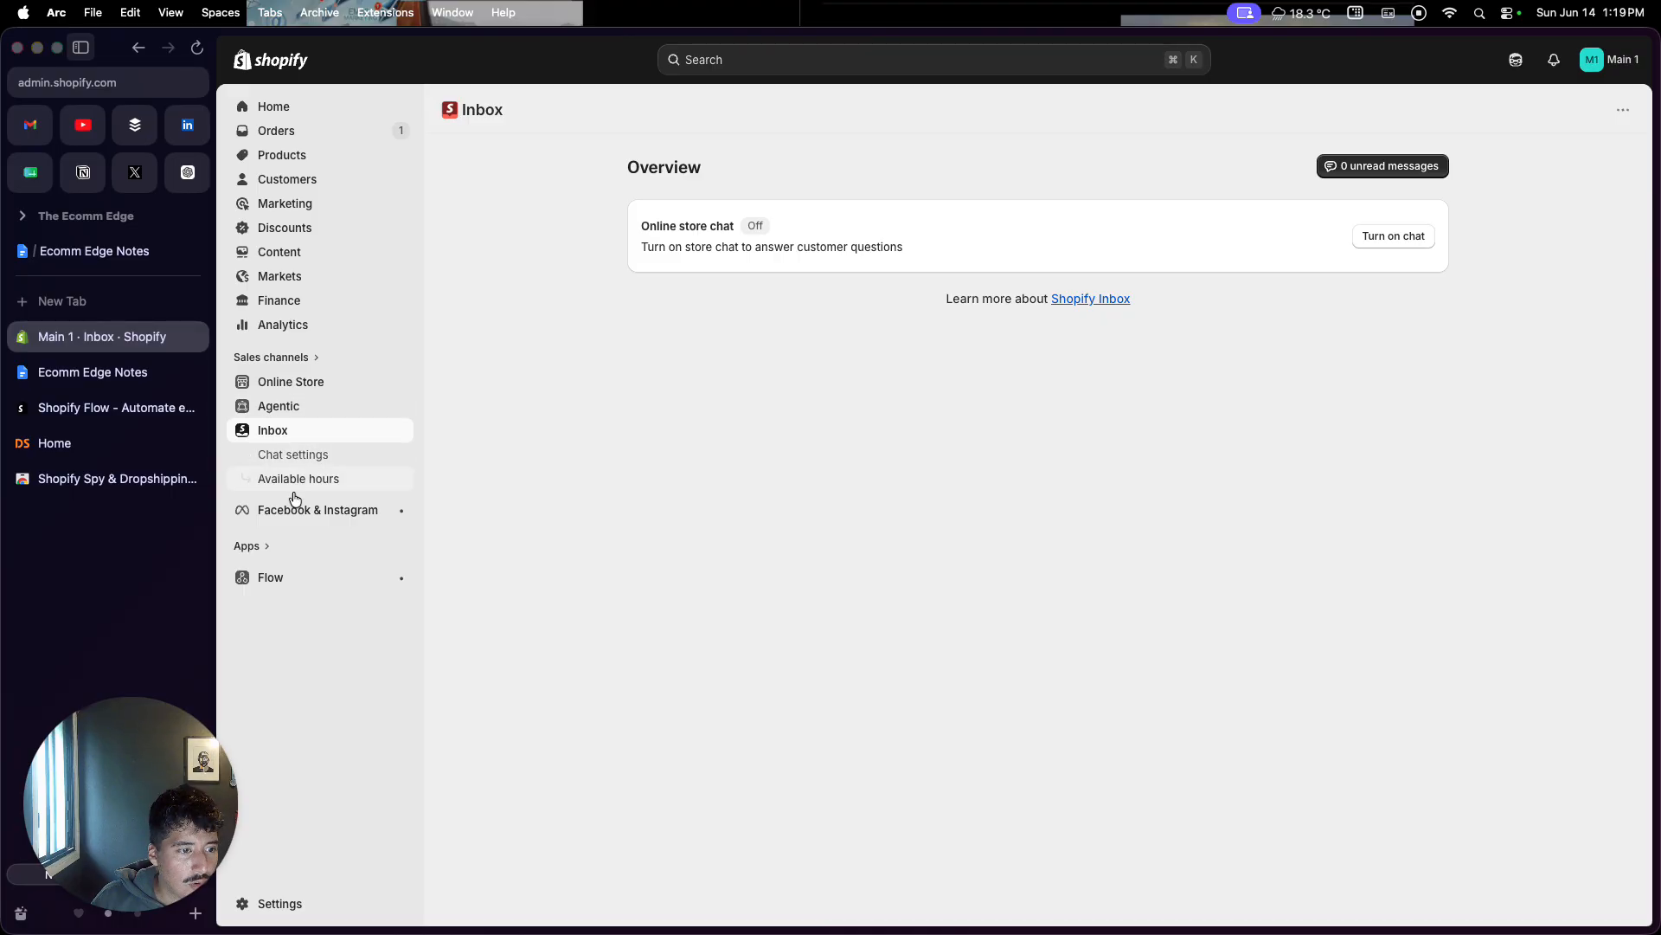
click(268, 577)
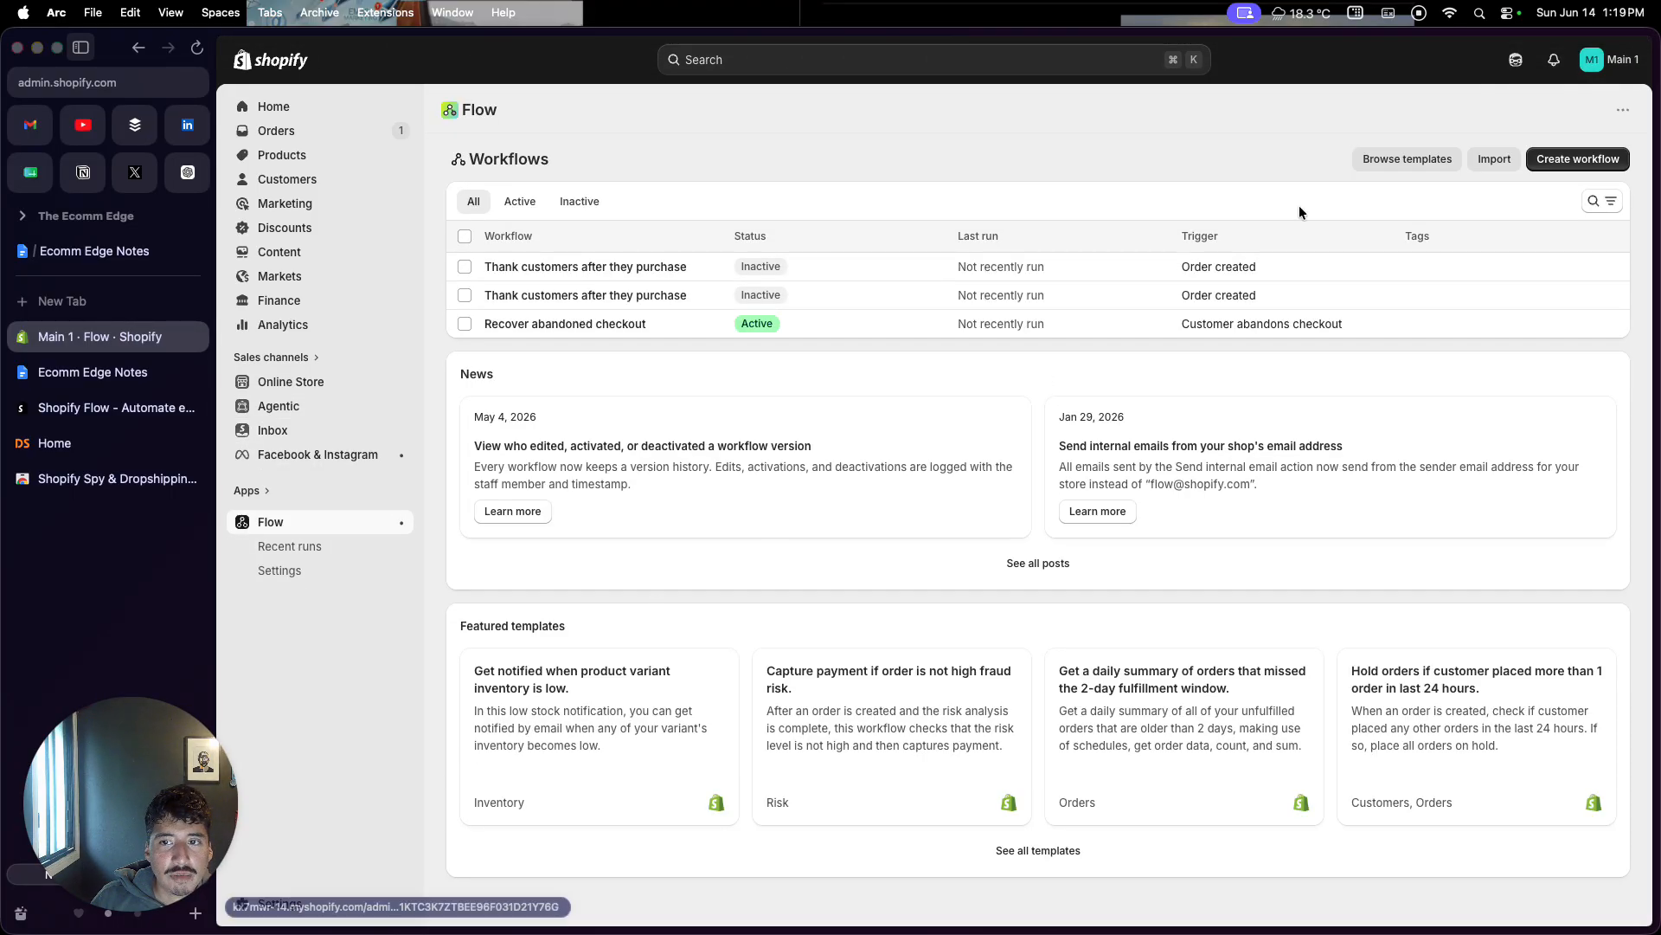
Step: Browse Flow's workflow templates filtered to the Flow and Messaging apps
click(1371, 171)
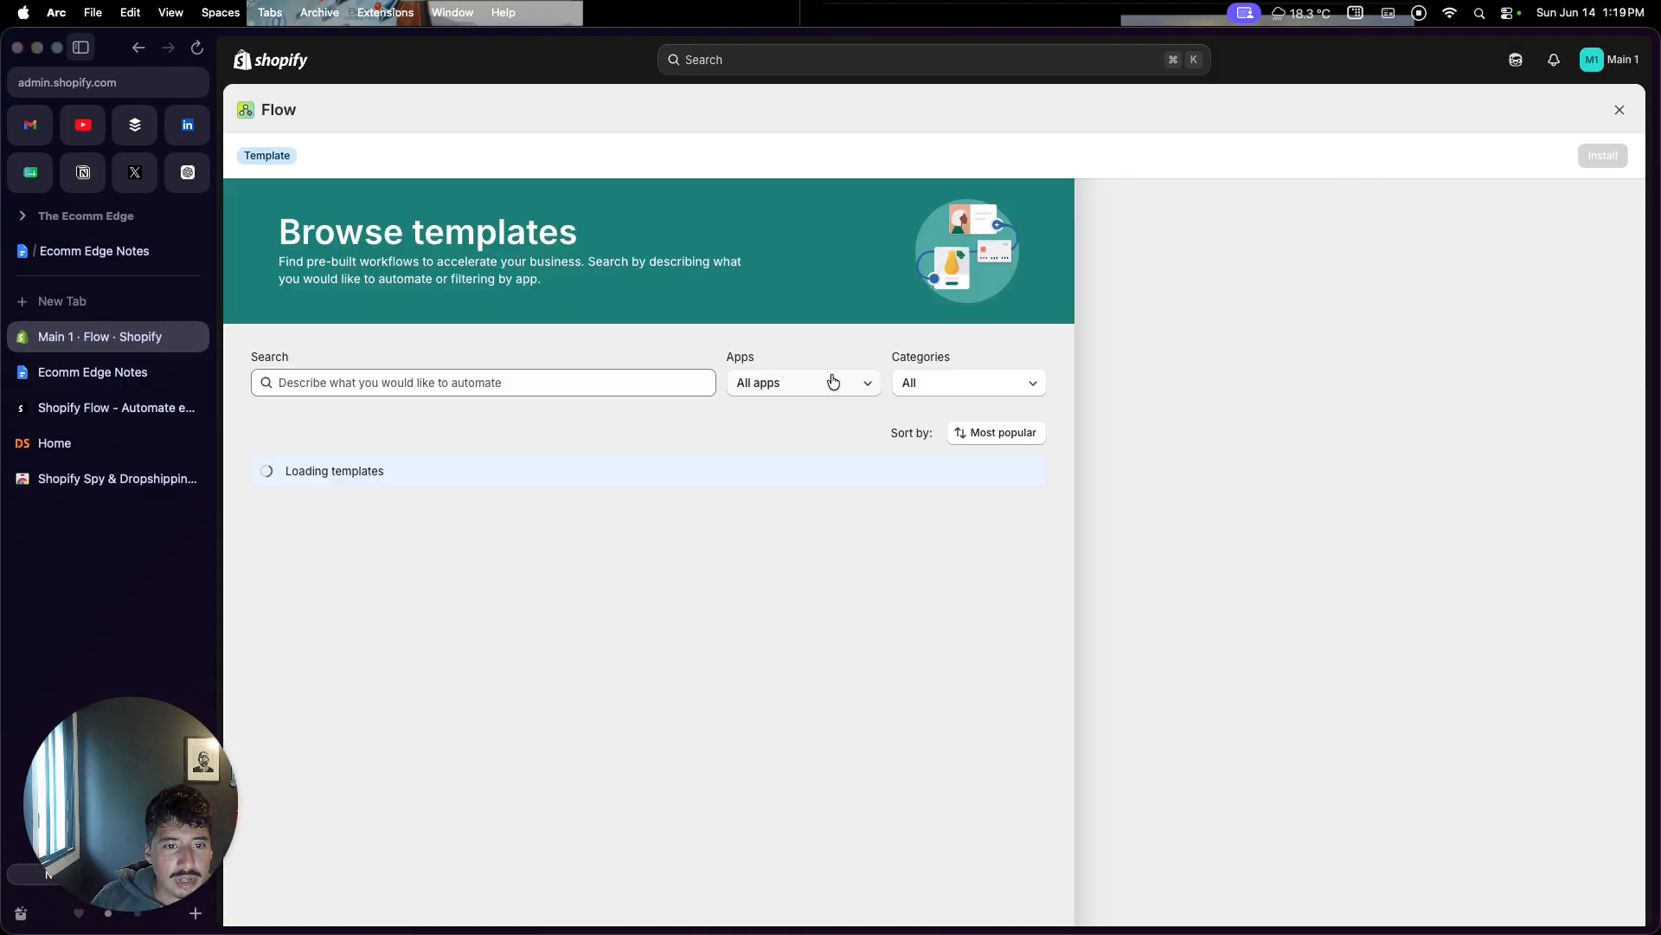
click(839, 385)
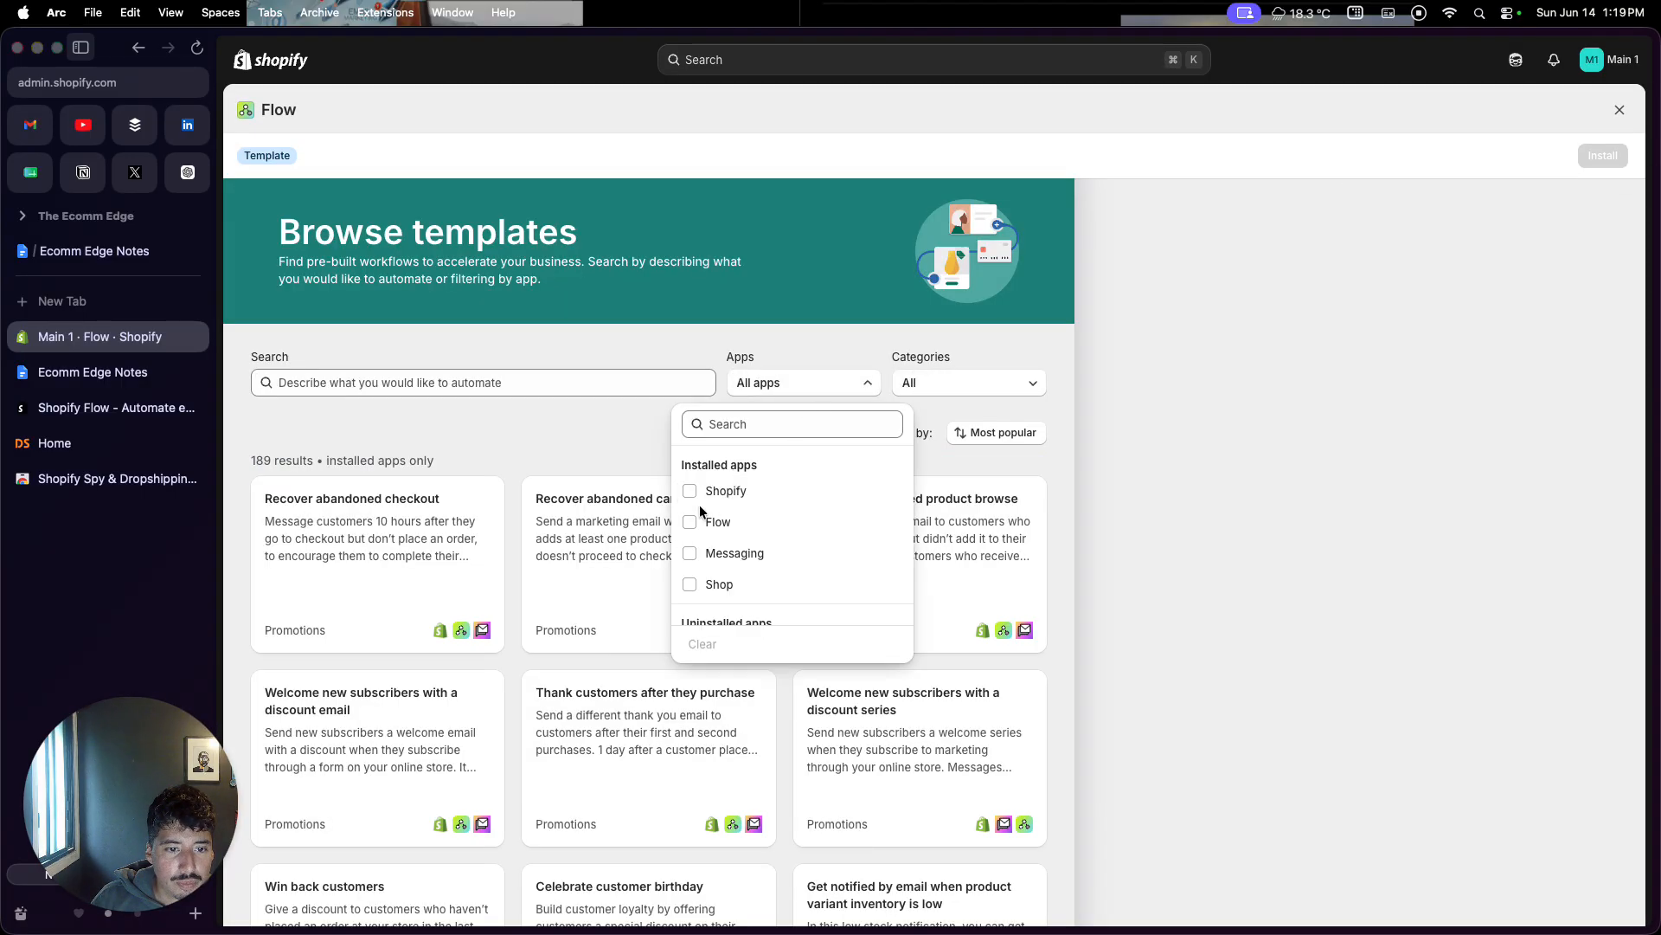
click(690, 553)
click(690, 526)
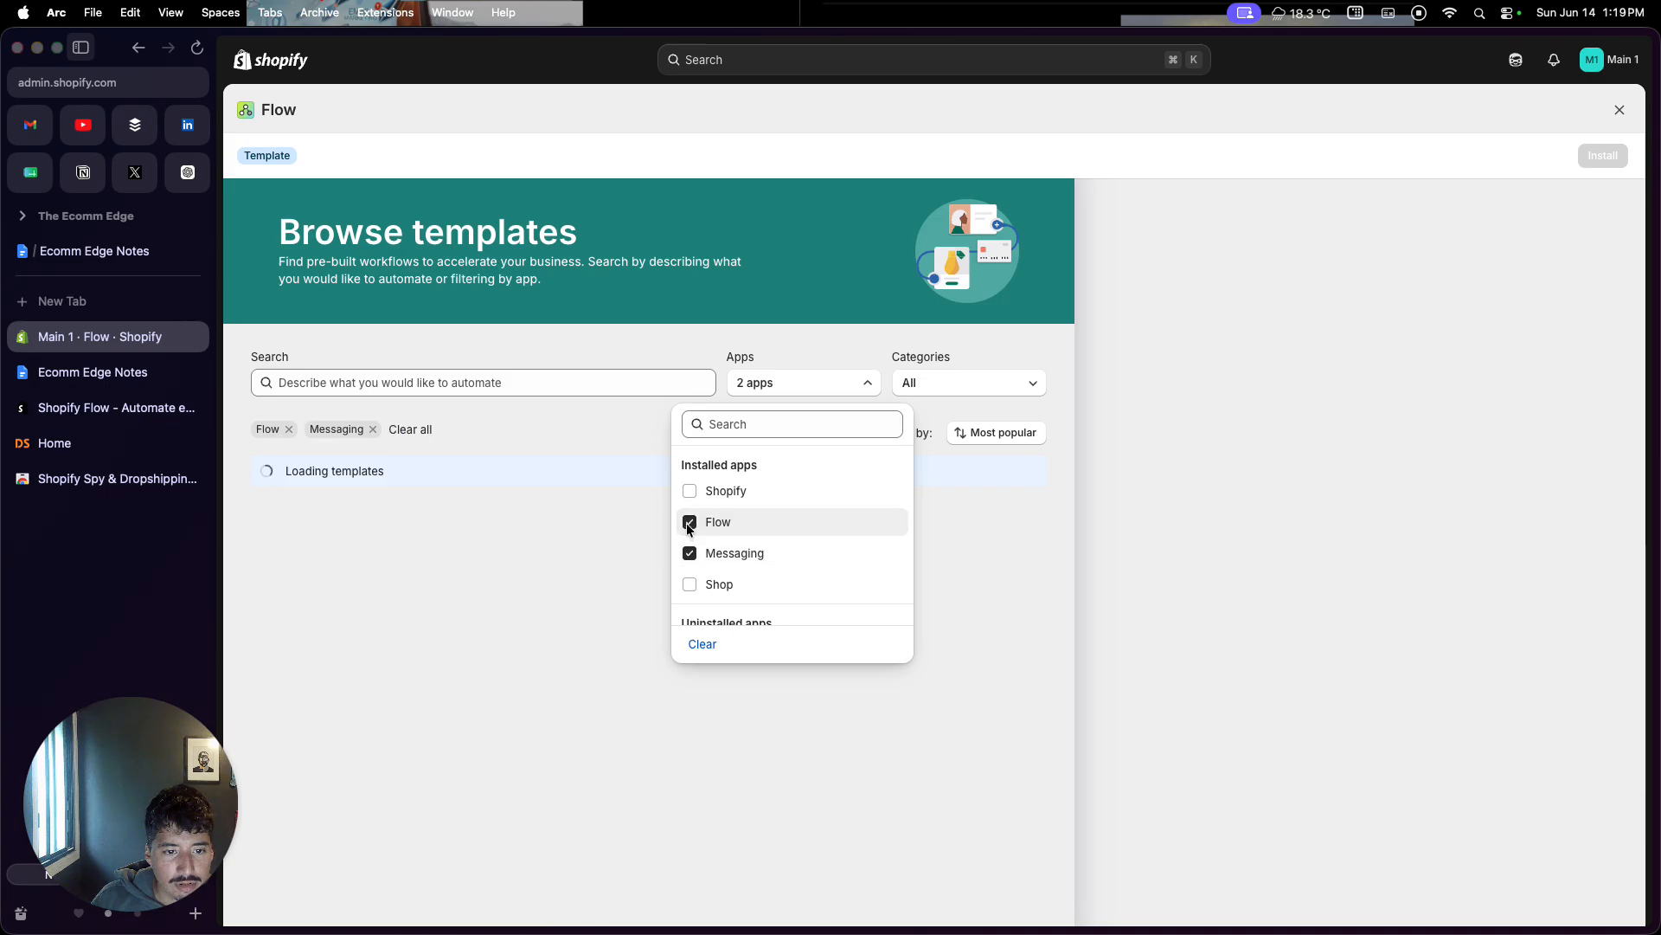
click(641, 431)
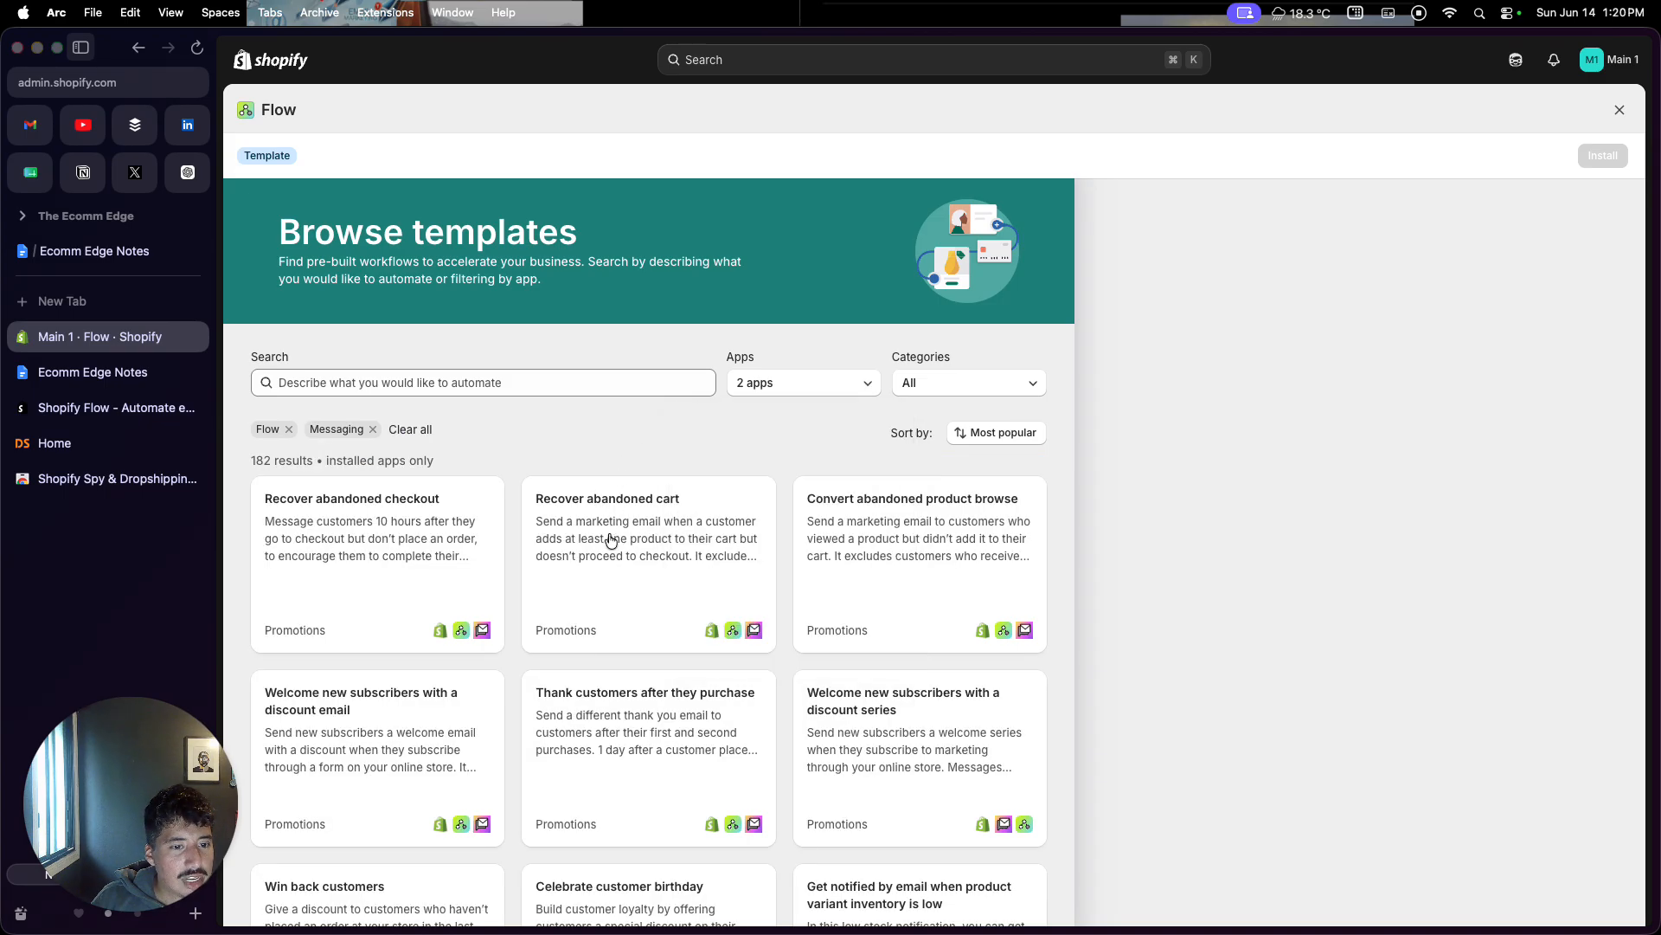
scroll(604, 626, down, 1)
scroll(604, 626, down, 3)
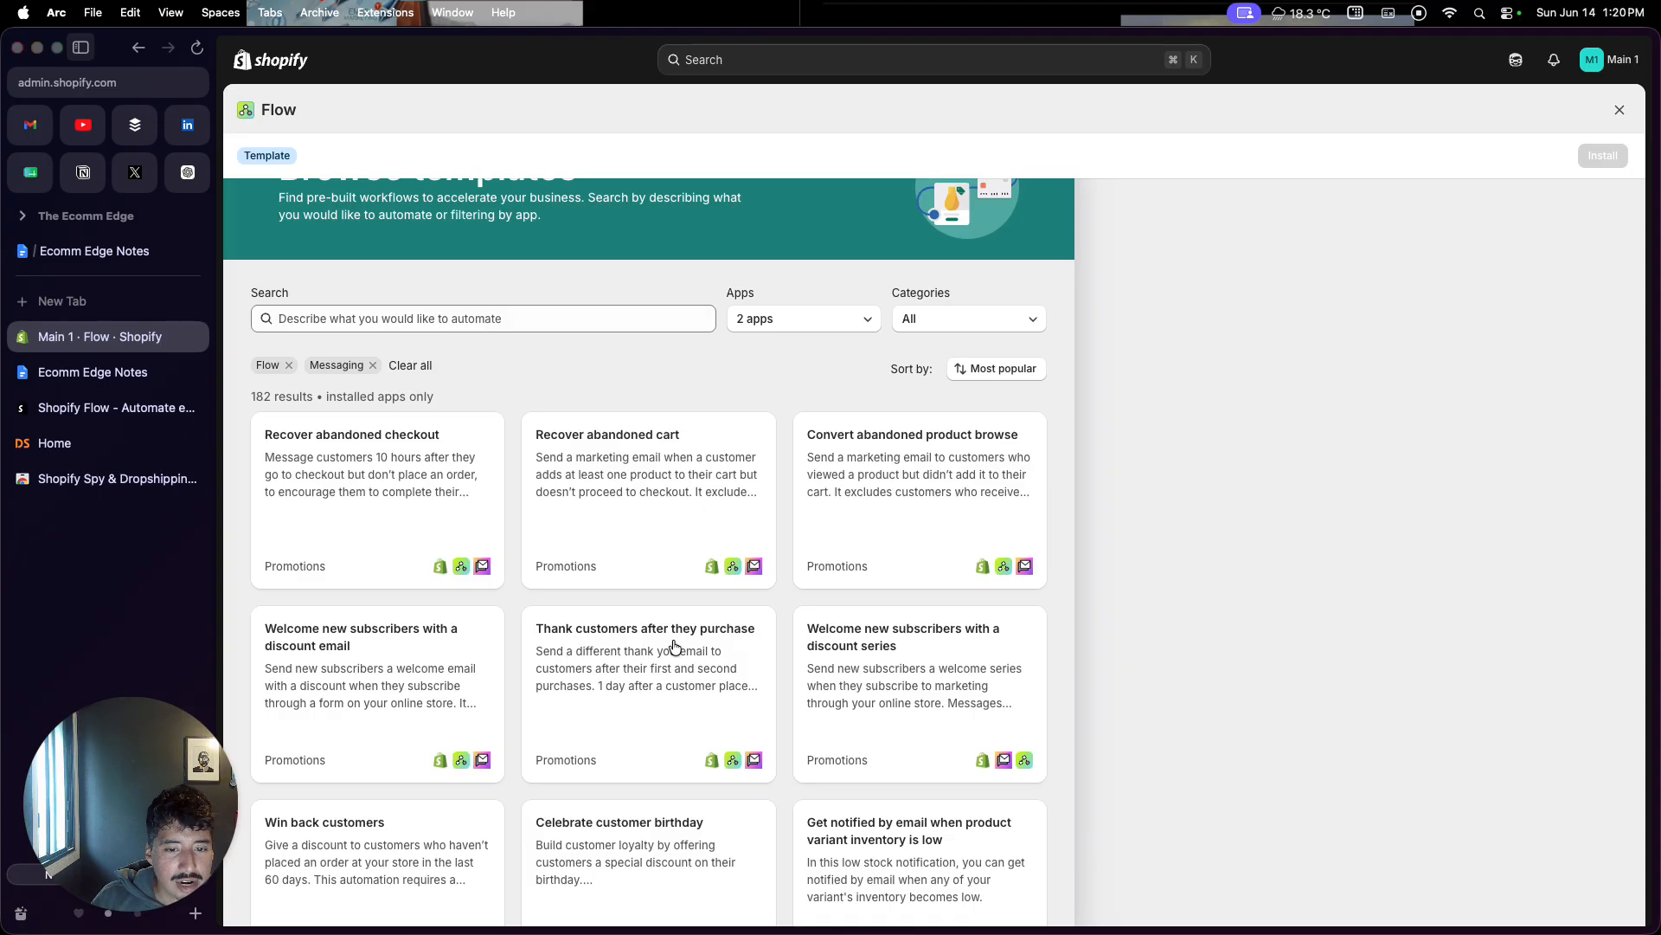
scroll(666, 657, down, 2)
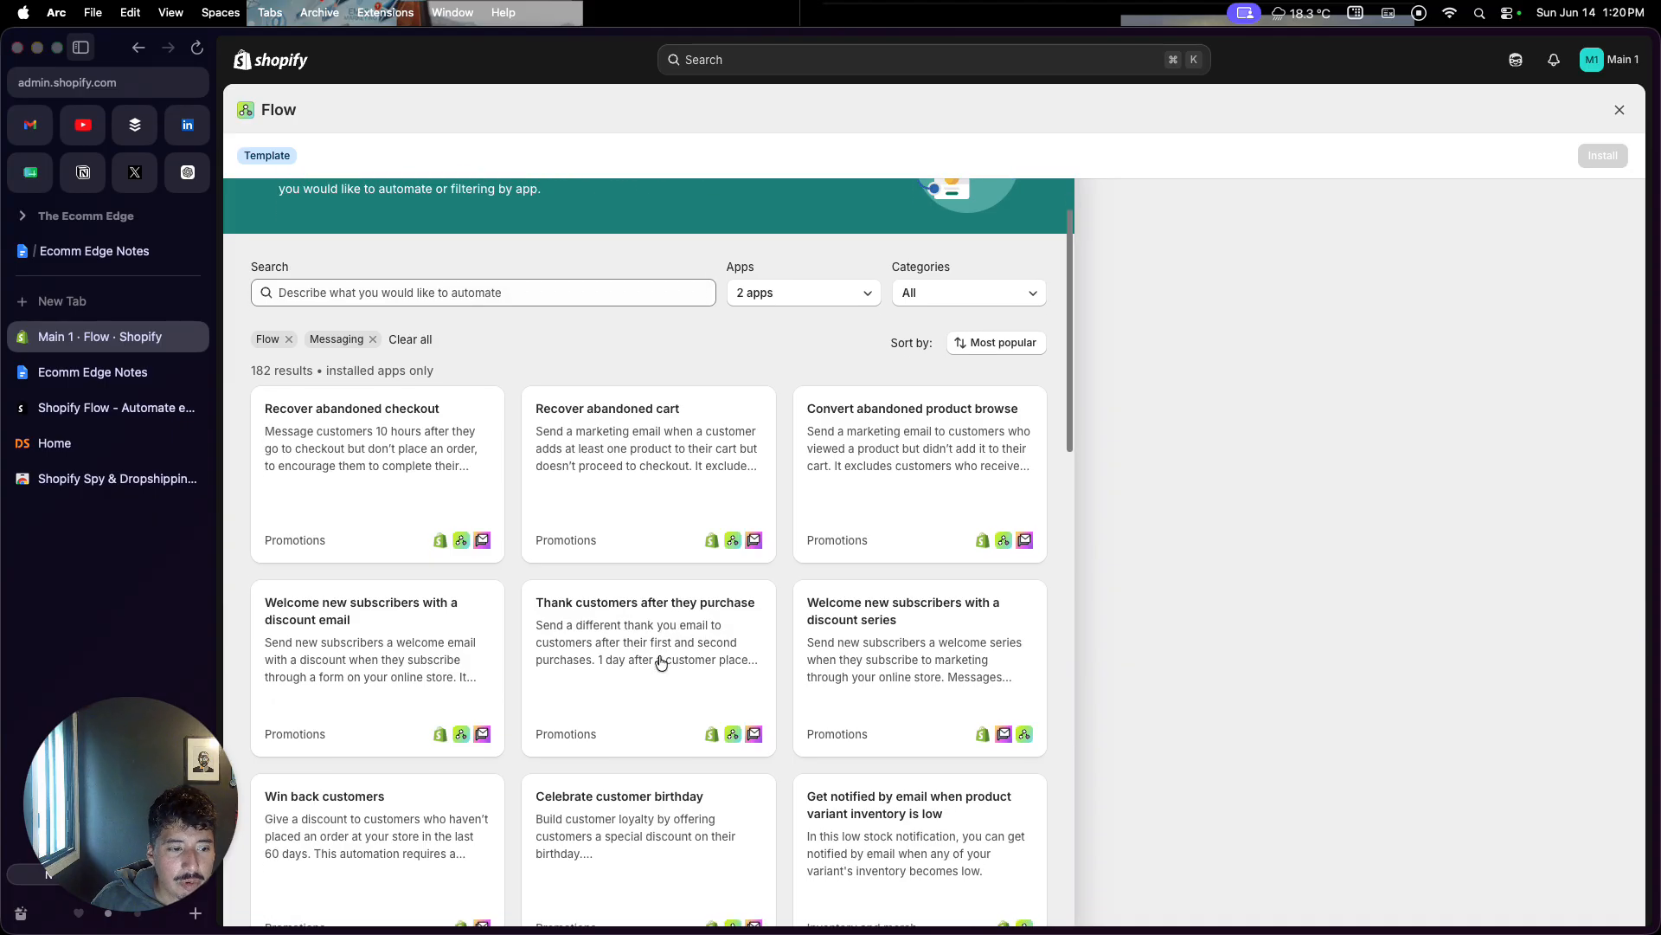
scroll(660, 663, down, 5)
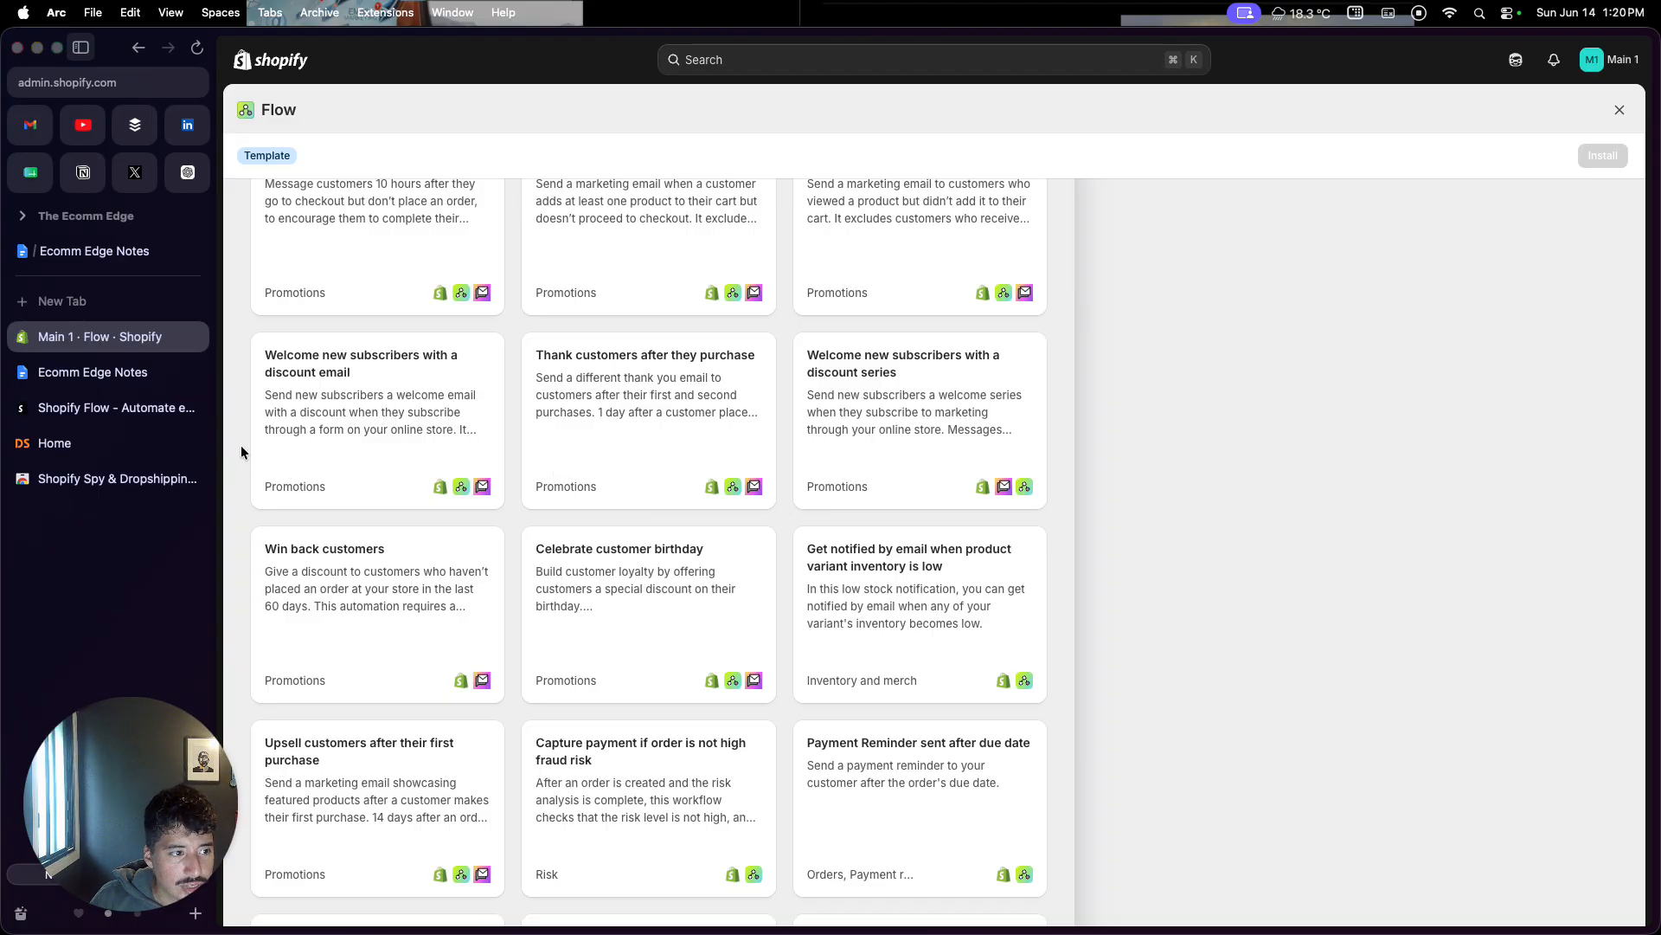
Step: Check the recommended apps in the Ecomm Edge Notes, then view the Koala Inspector extension's preview images in the Chrome Web Store
click(110, 385)
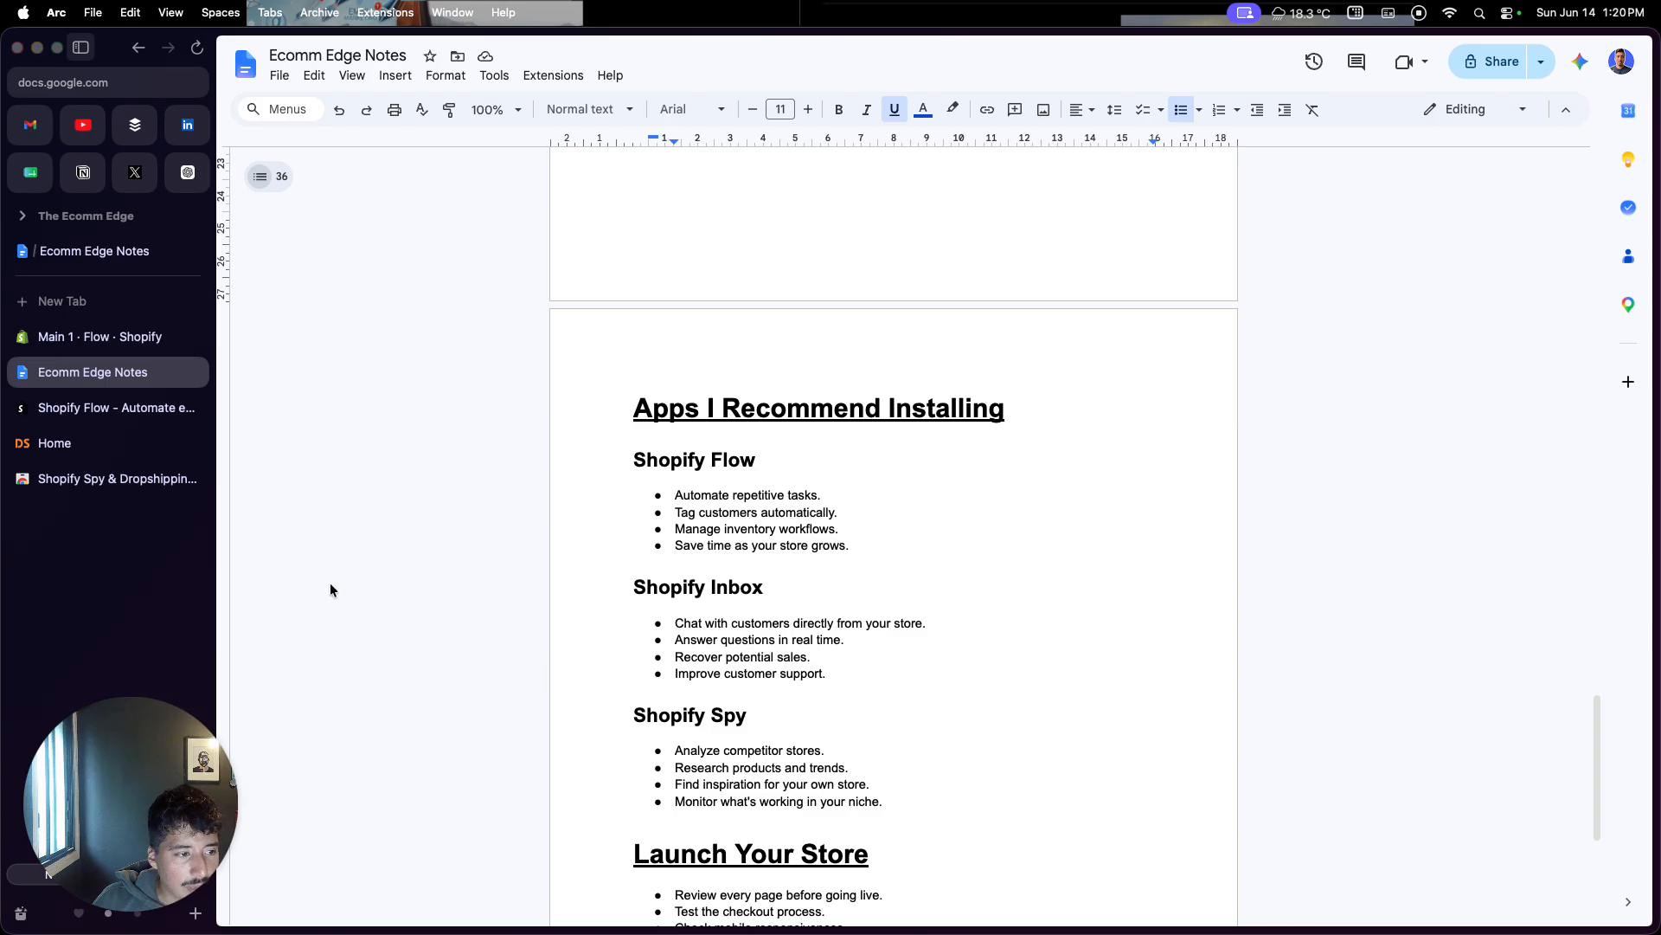
click(120, 481)
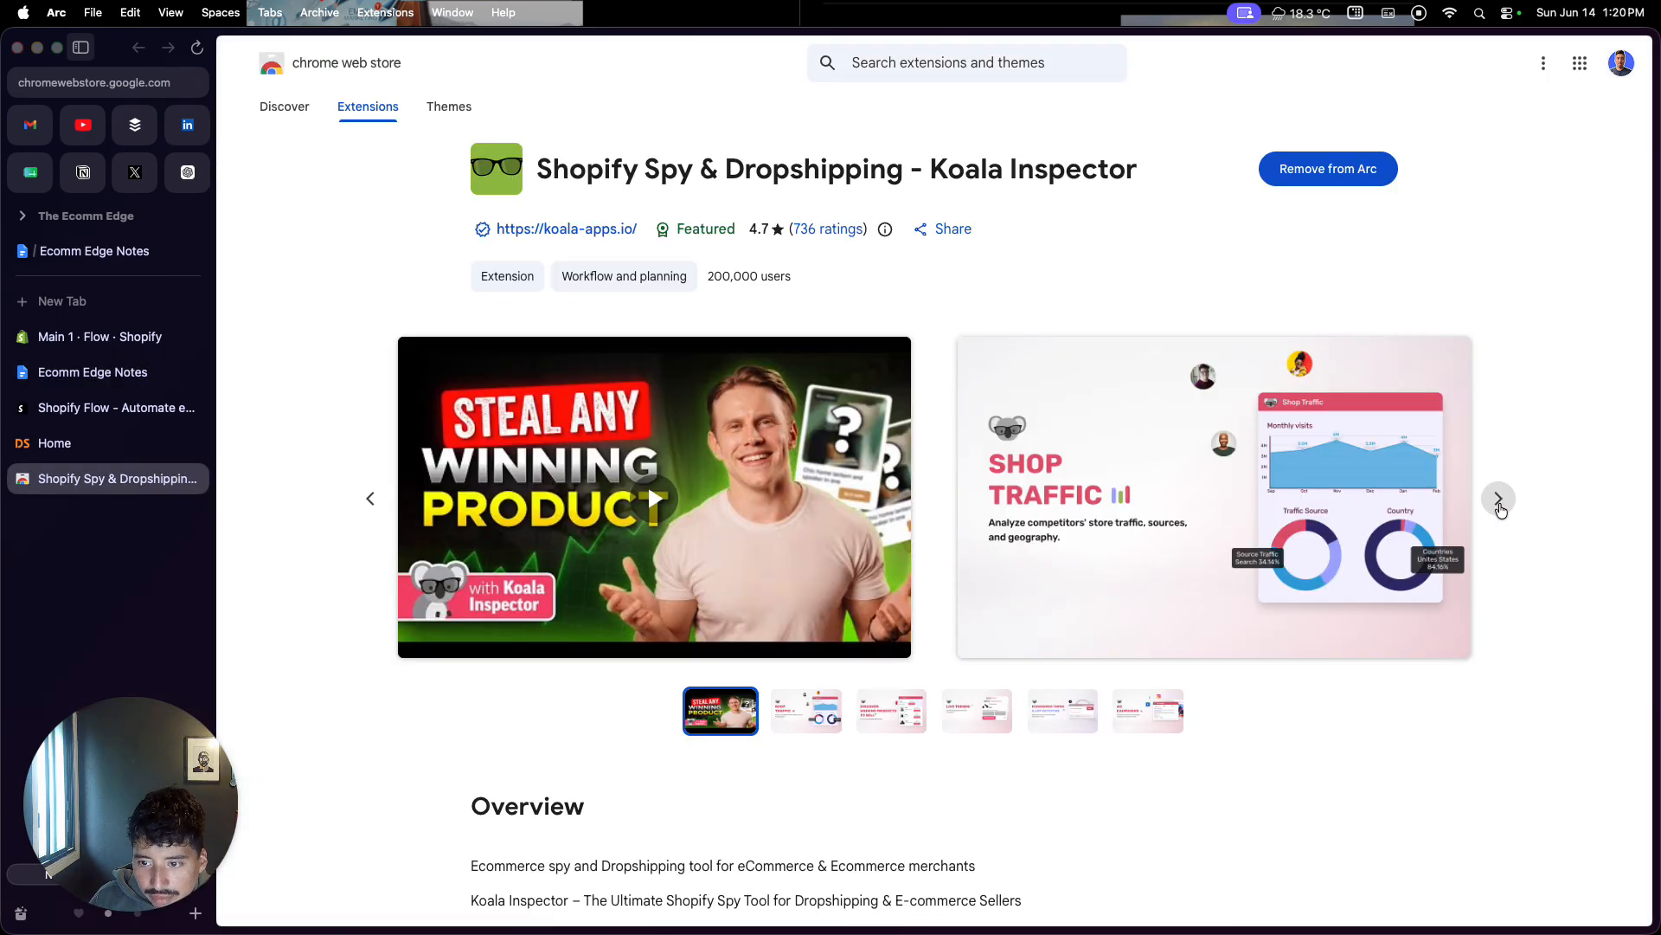
click(1498, 500)
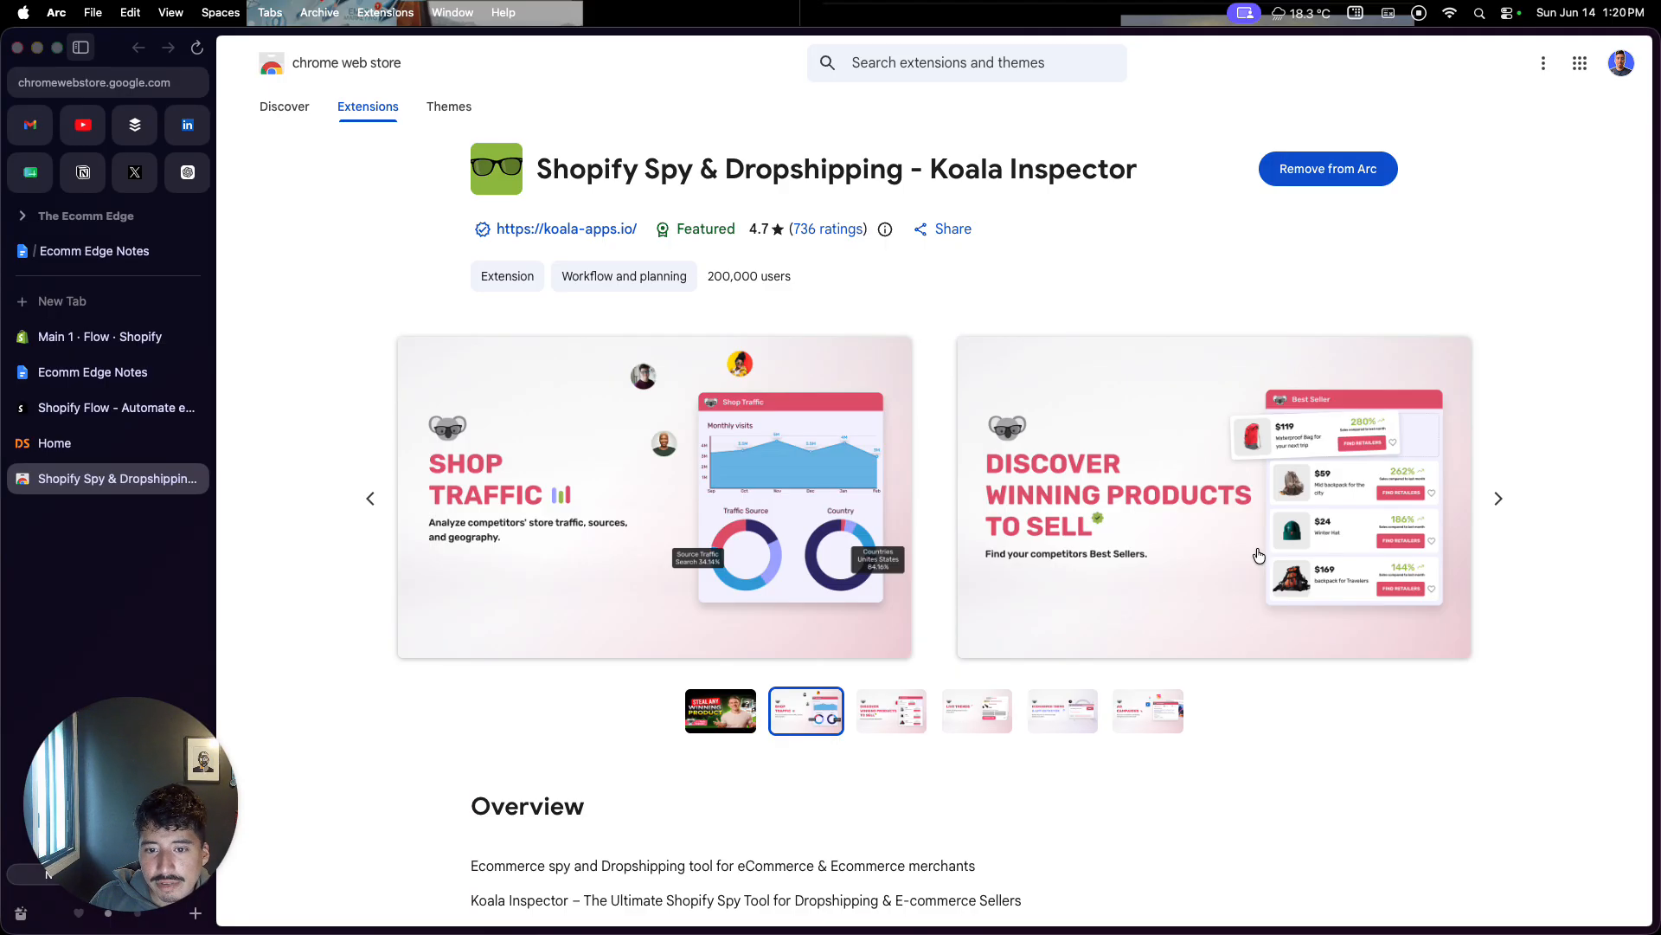
click(1498, 498)
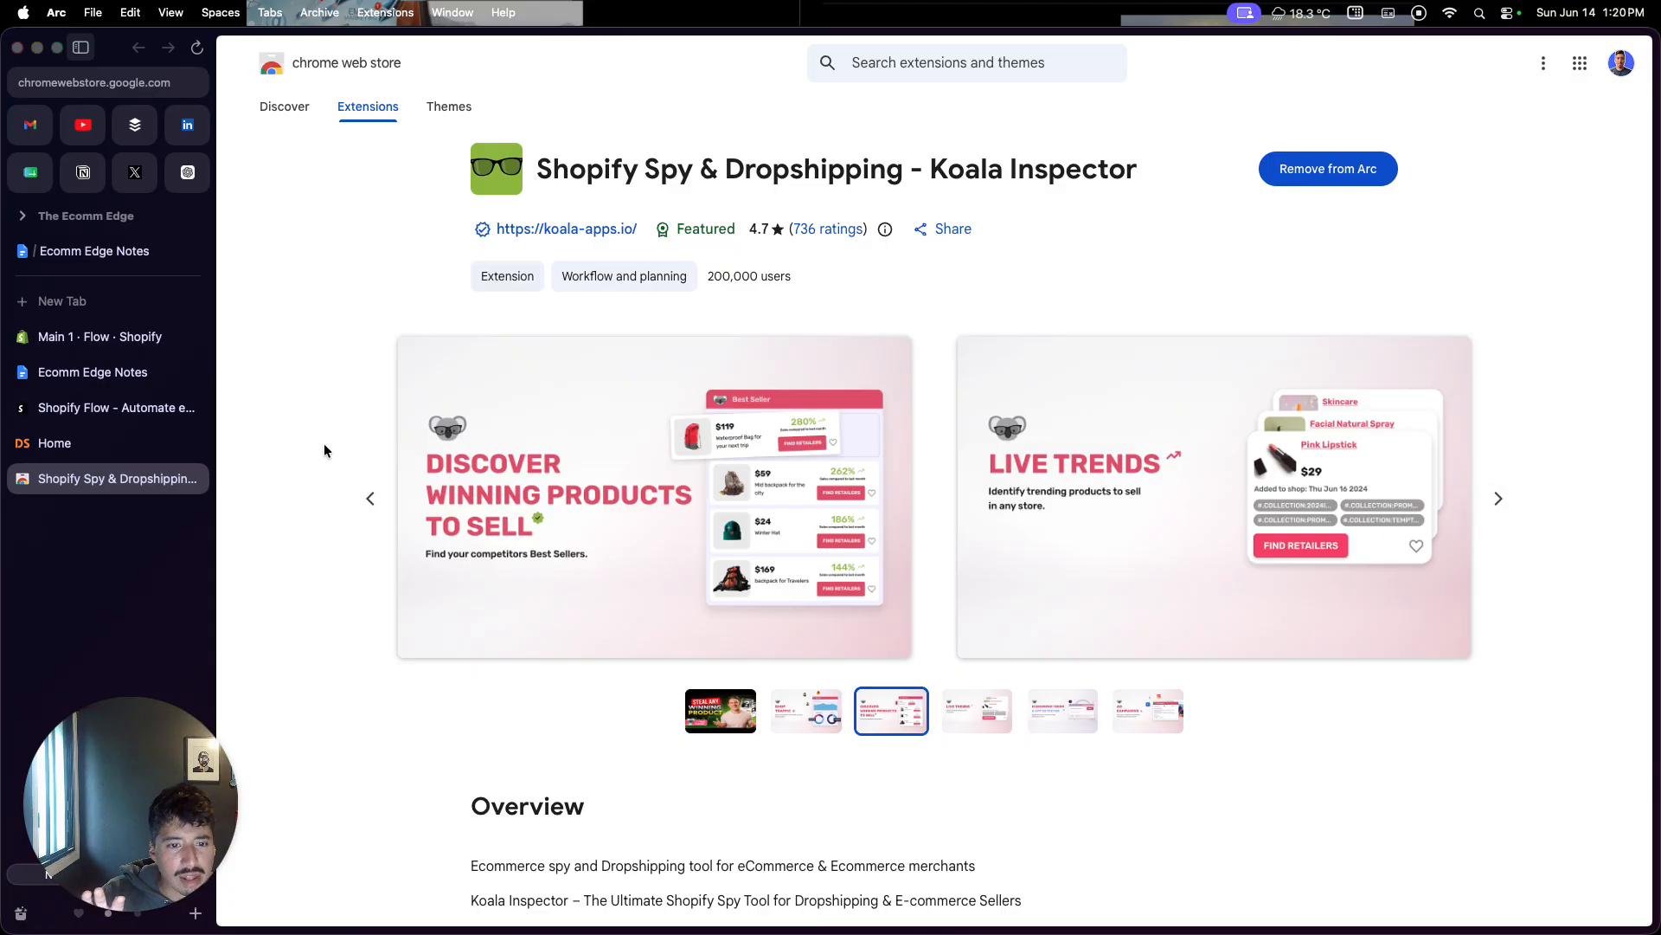
Step: Review the recommended apps and the Launch Your Store checklist in the Ecomm Edge Notes, then go back to the earlier sections
click(117, 372)
scroll(526, 517, down, 3)
scroll(526, 519, down, 1)
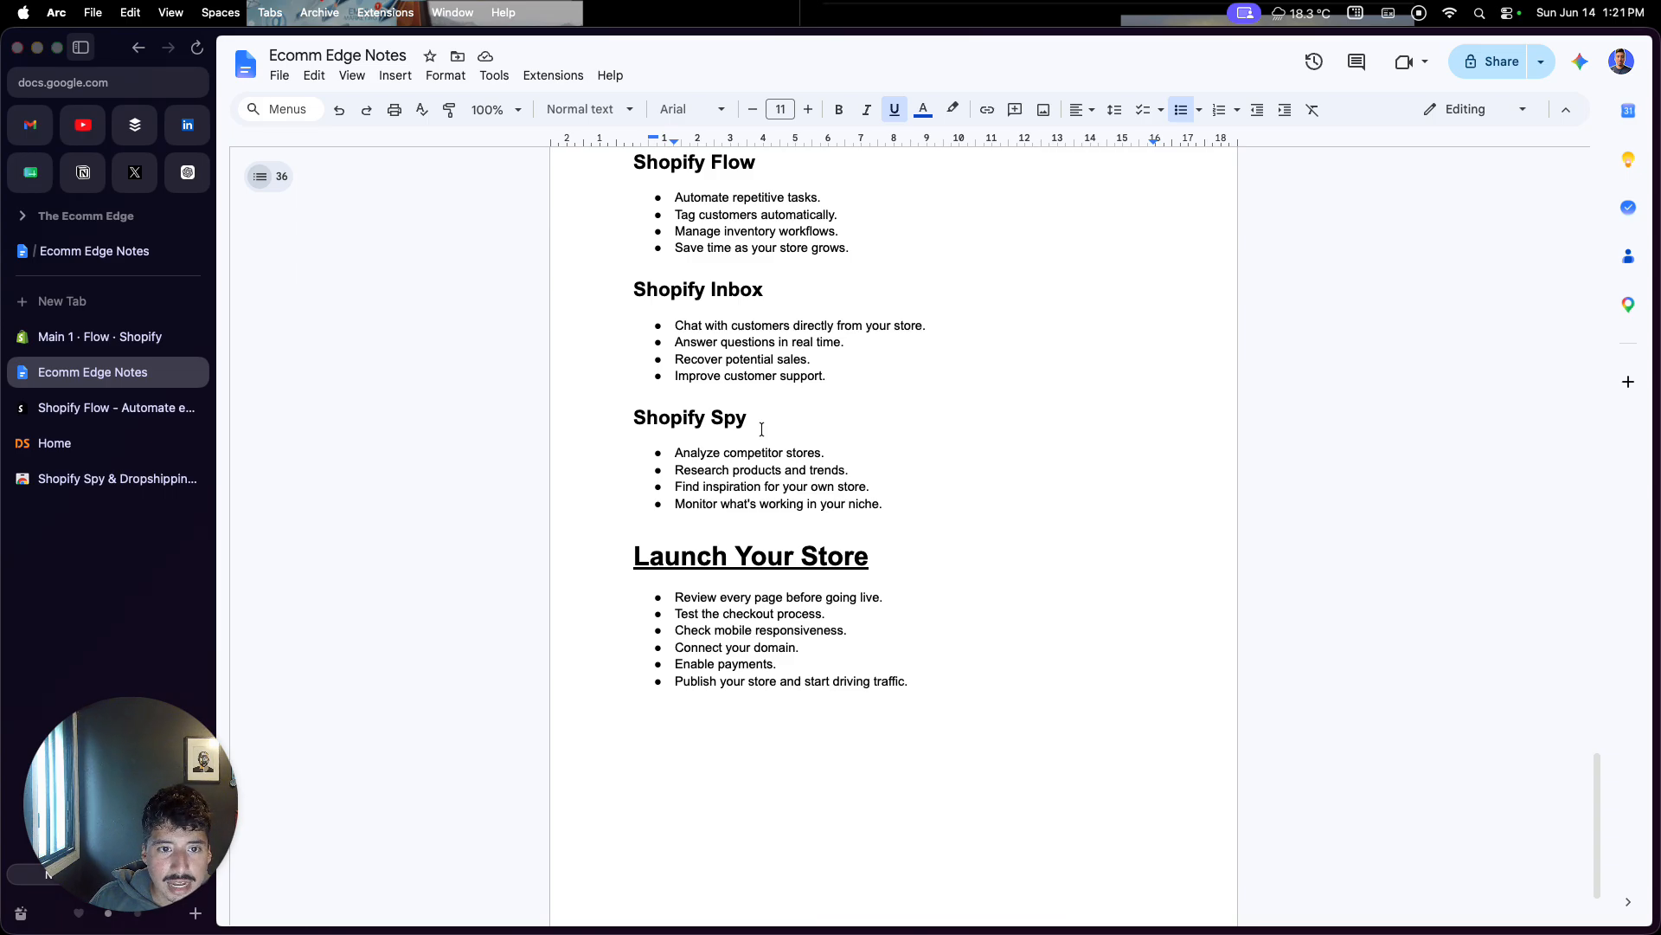
scroll(756, 424, up, 2)
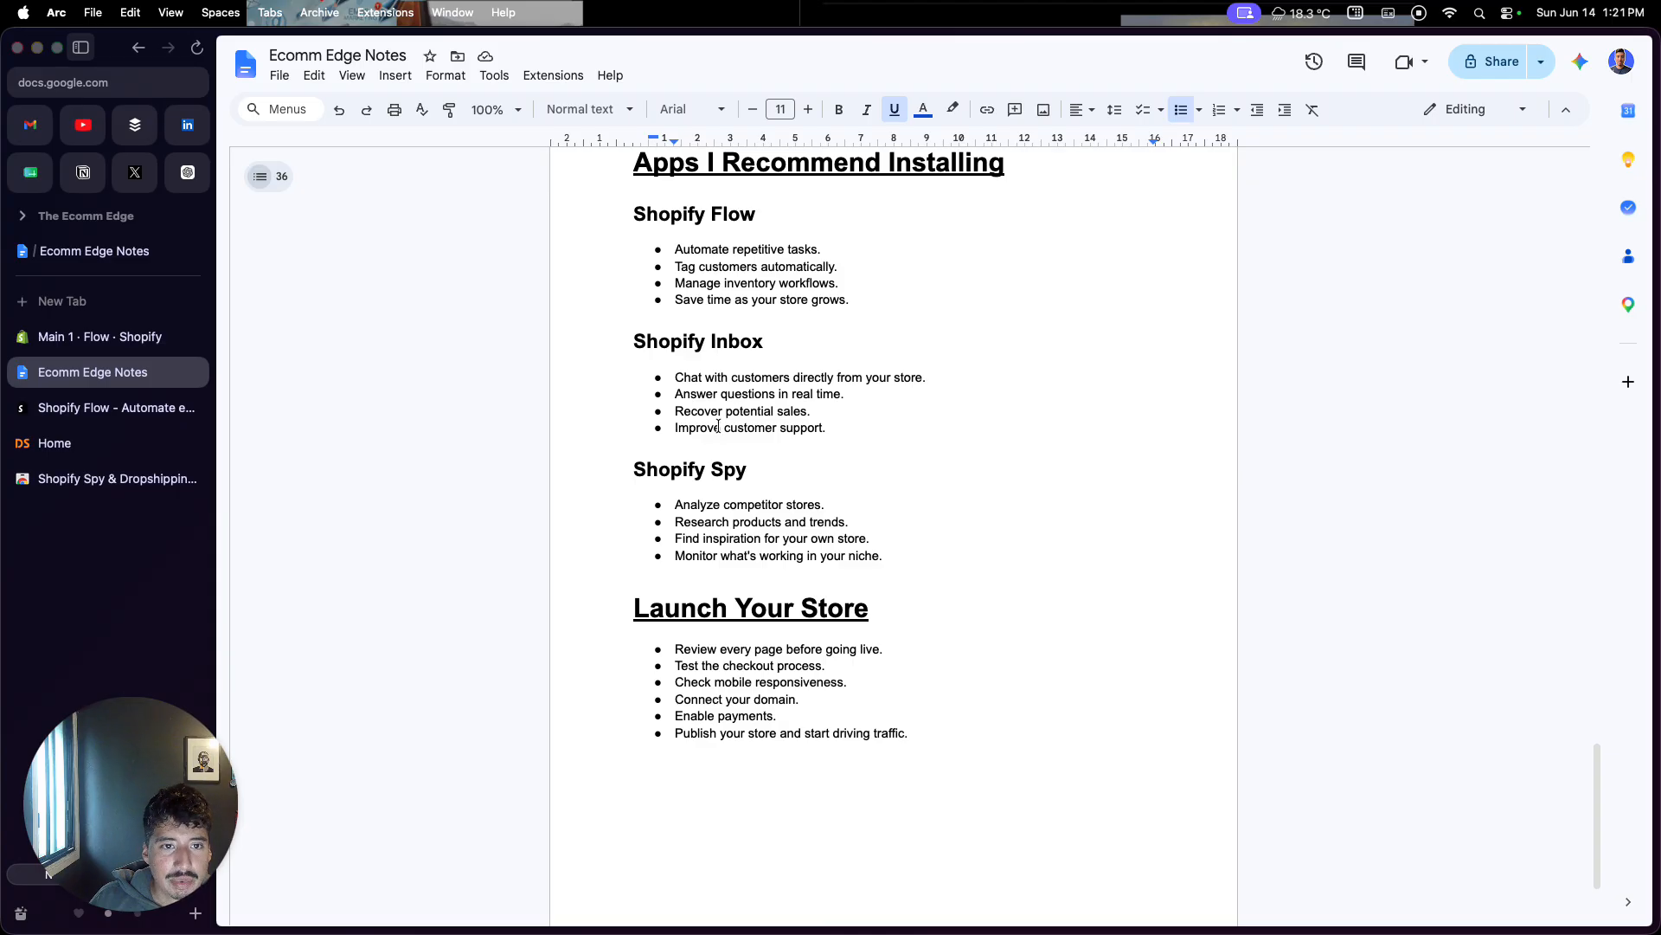
scroll(718, 426, down, 3)
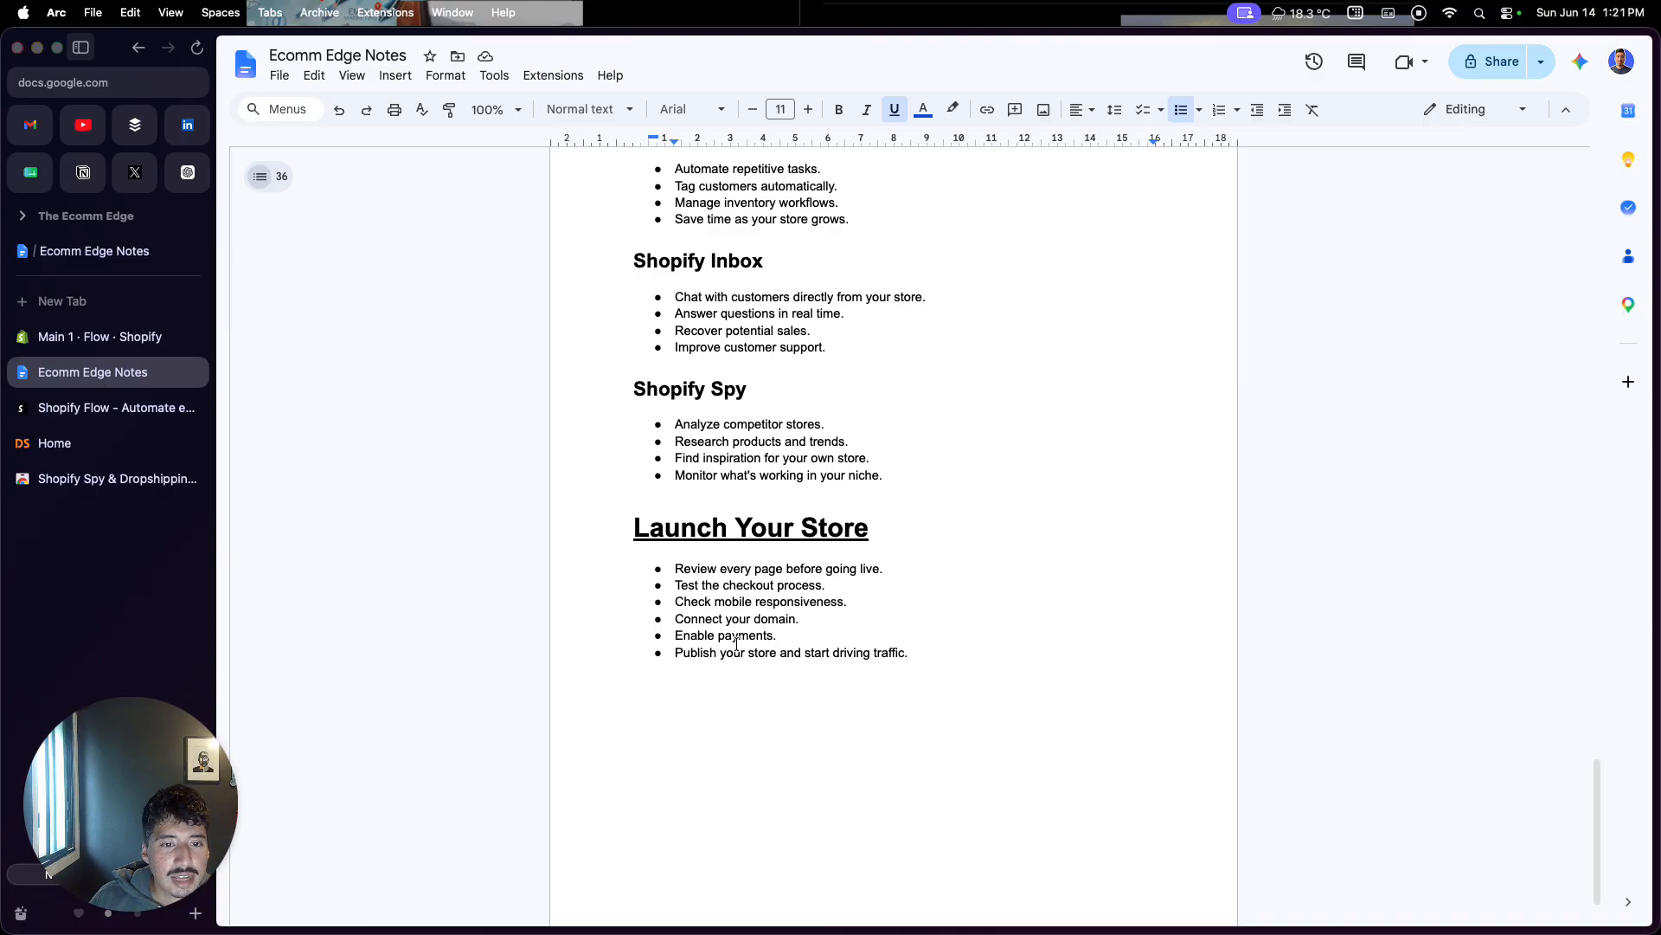
scroll(736, 641, up, 3)
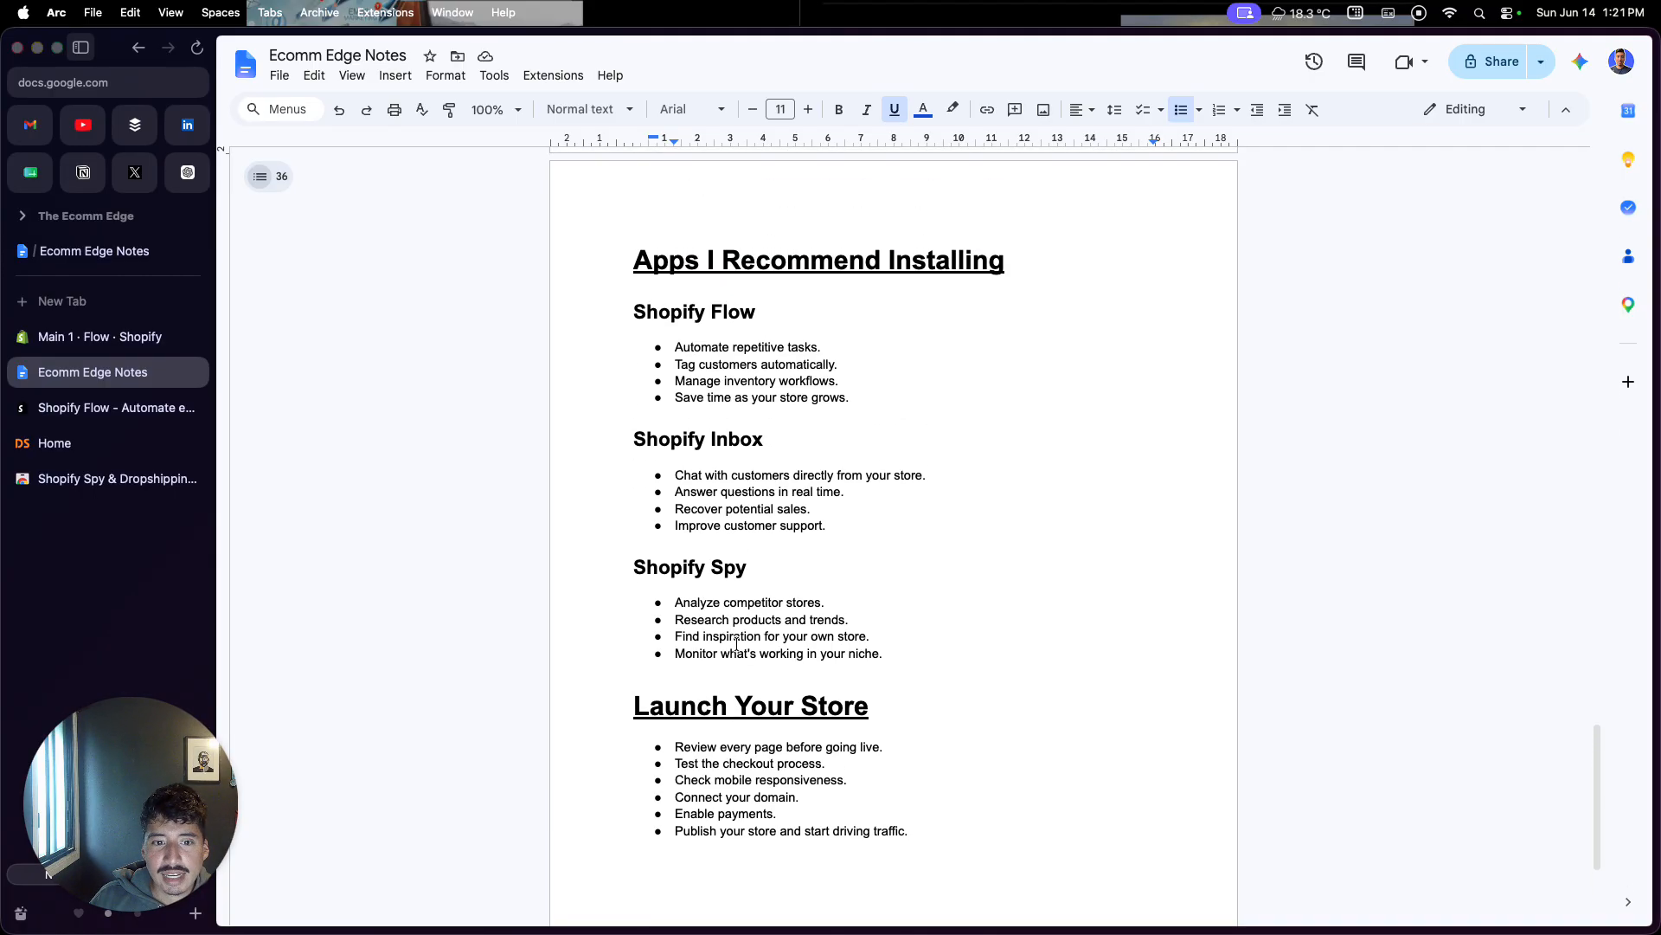
scroll(736, 641, up, 20)
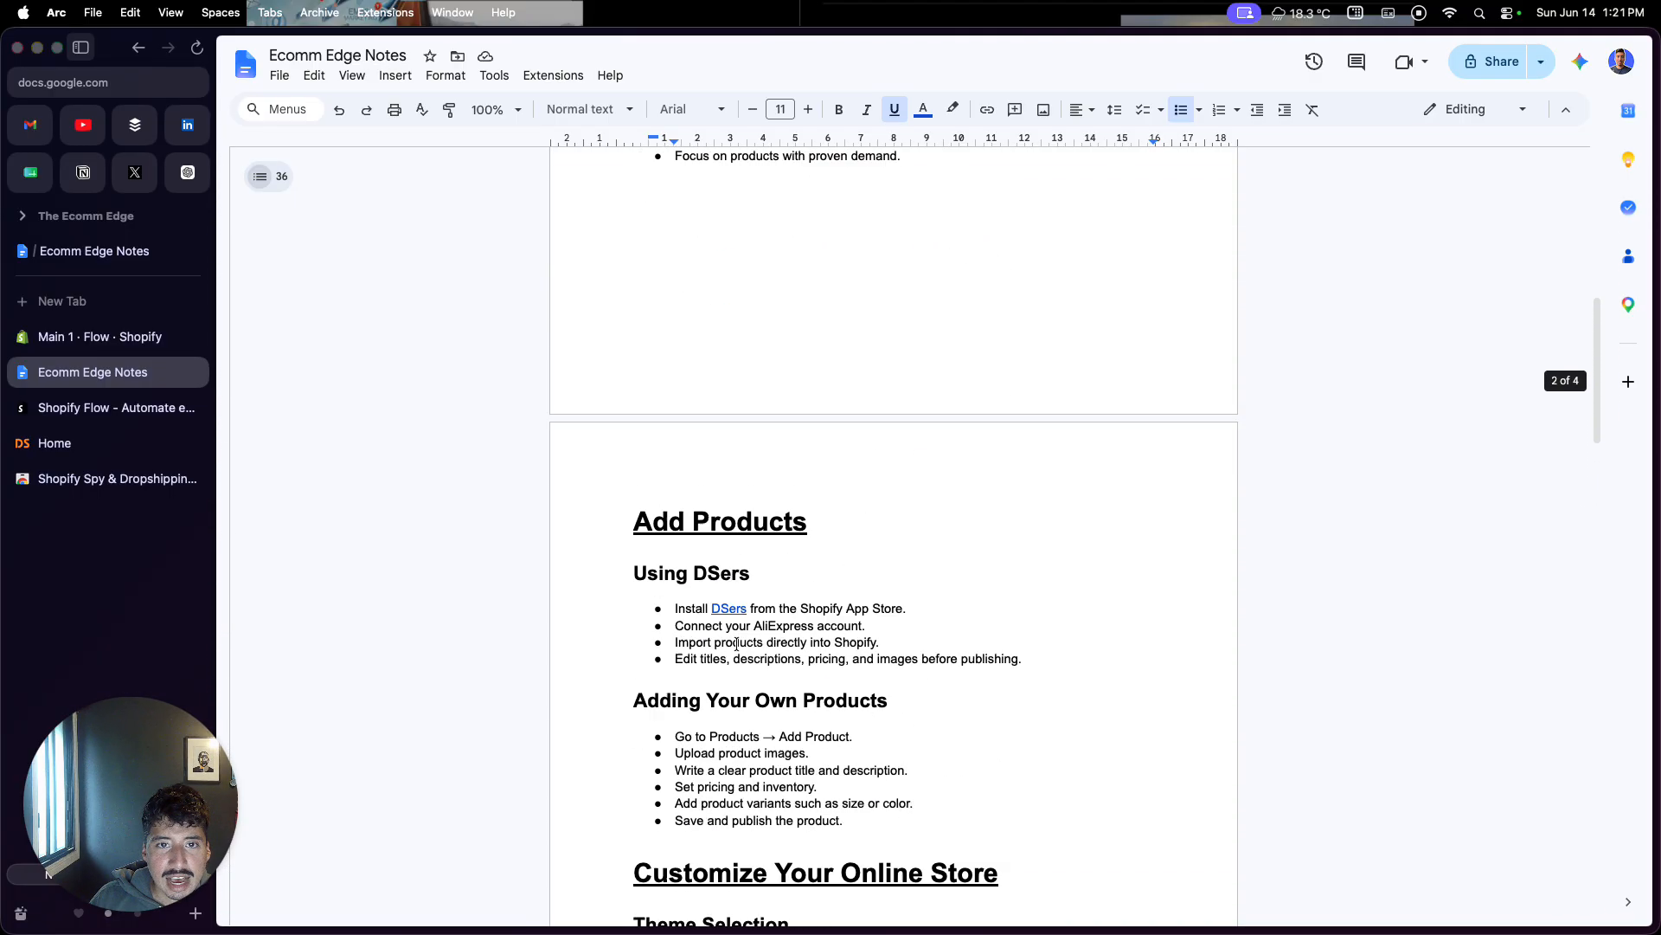